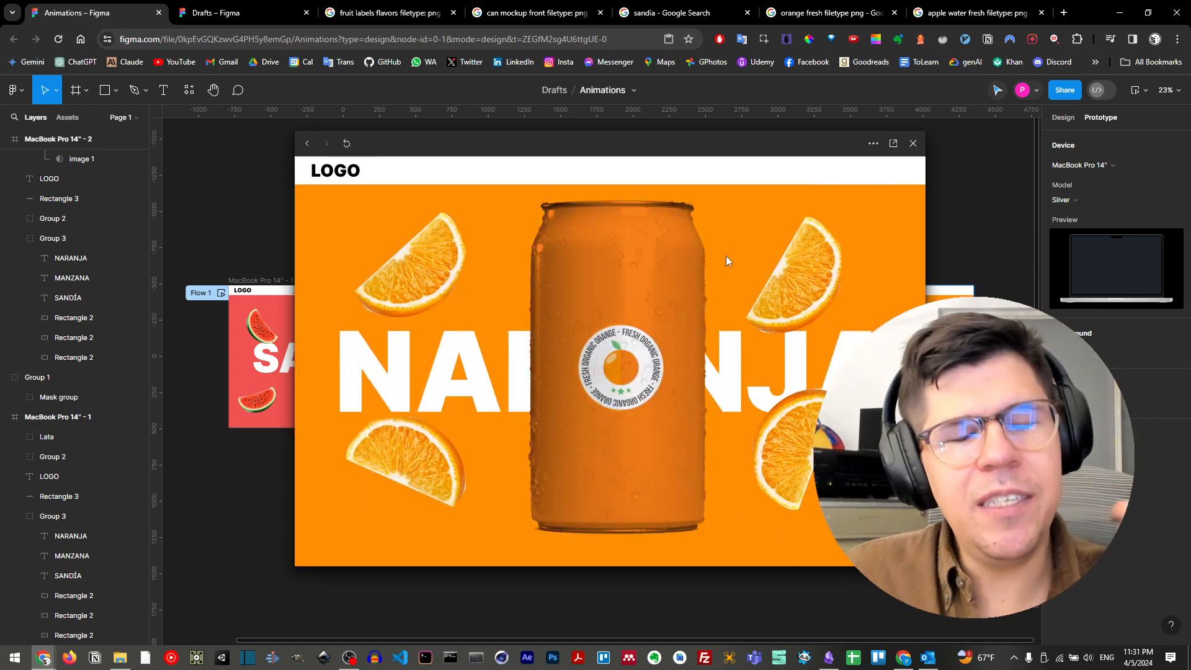
Create a new design file from the drafts and add a MacBook Pro 16" frame to it
click(245, 14)
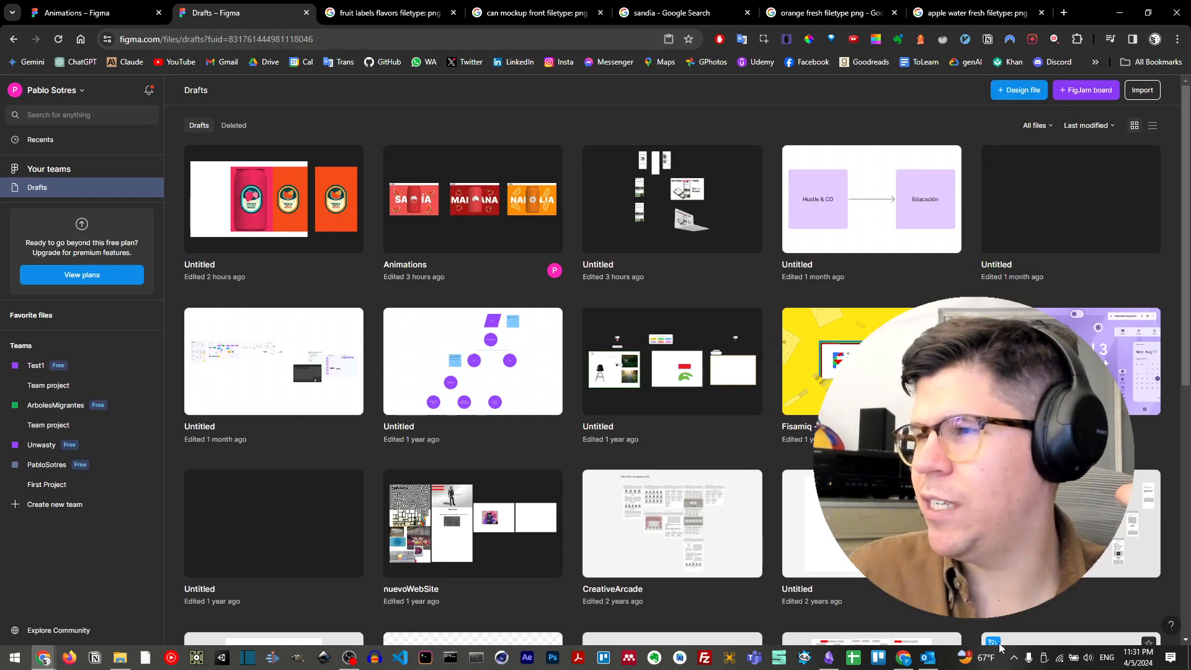
click(1027, 91)
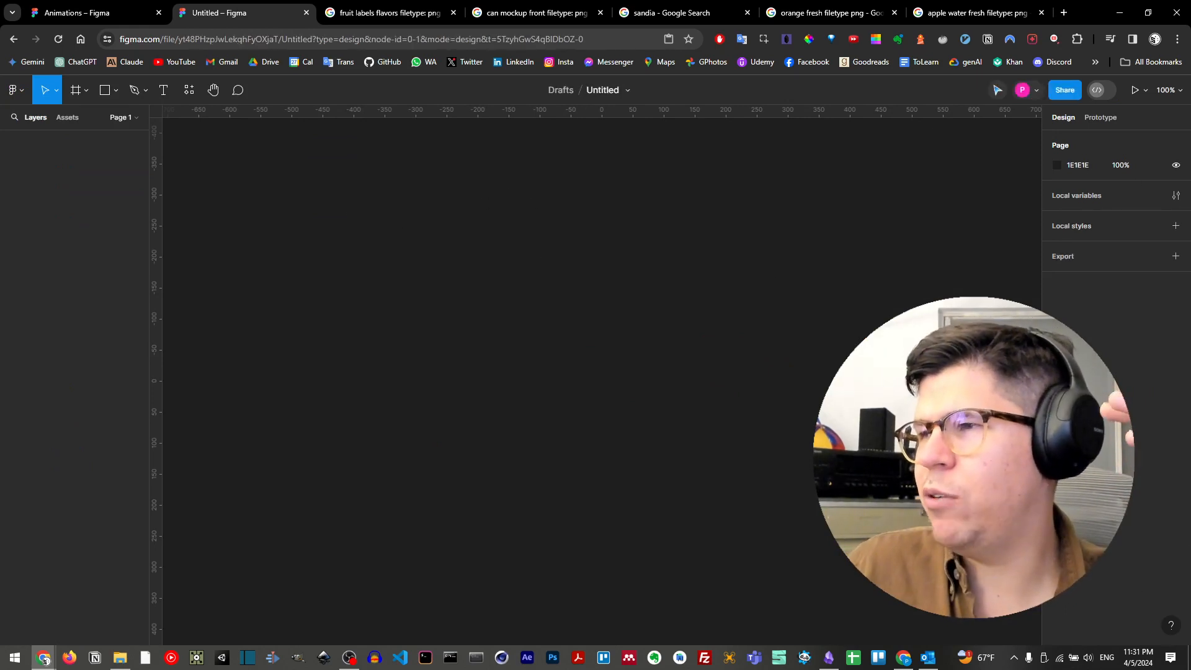
key(alt+Tab)
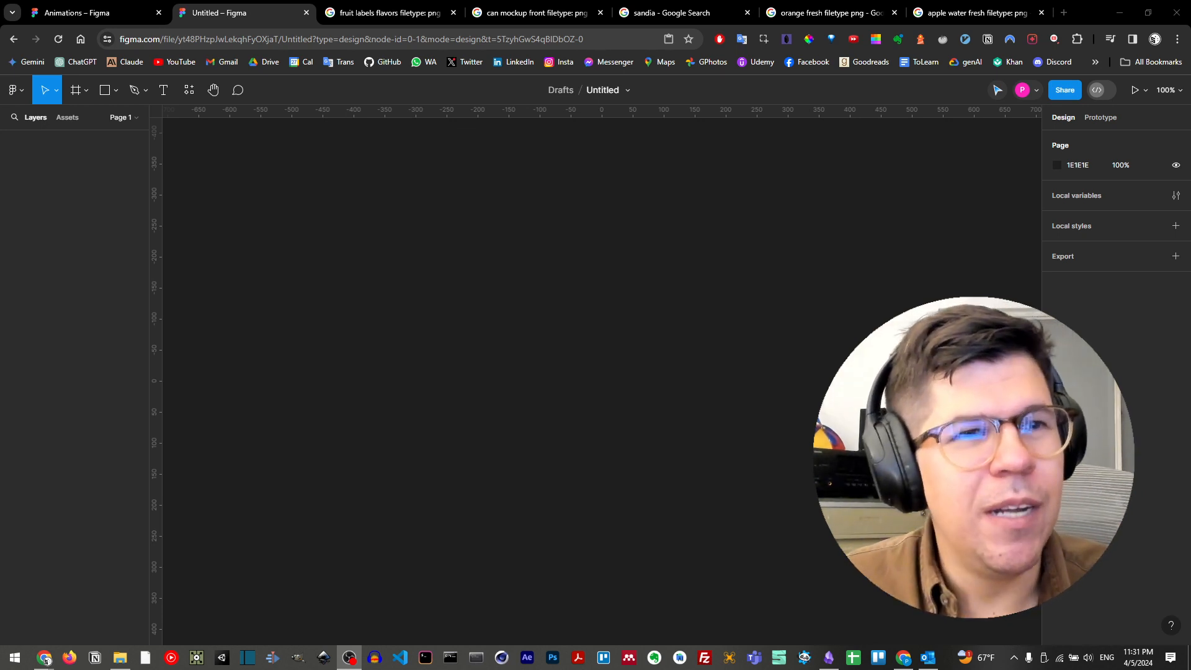
click(76, 92)
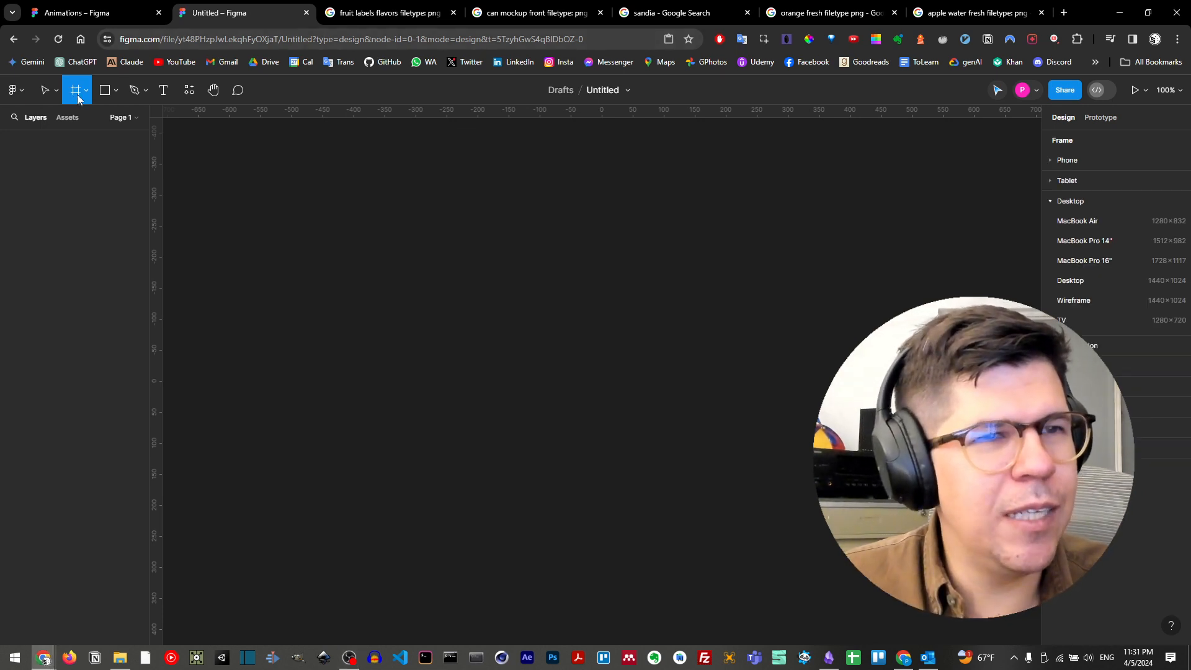
click(1108, 262)
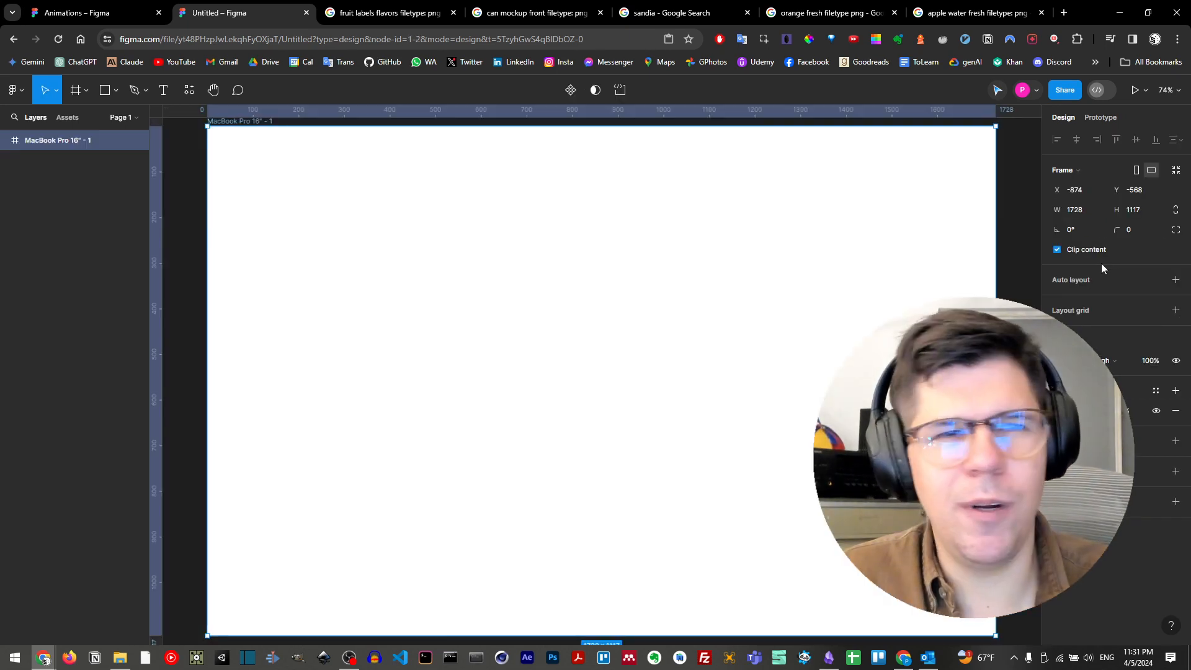
scroll(685, 265, down, 2)
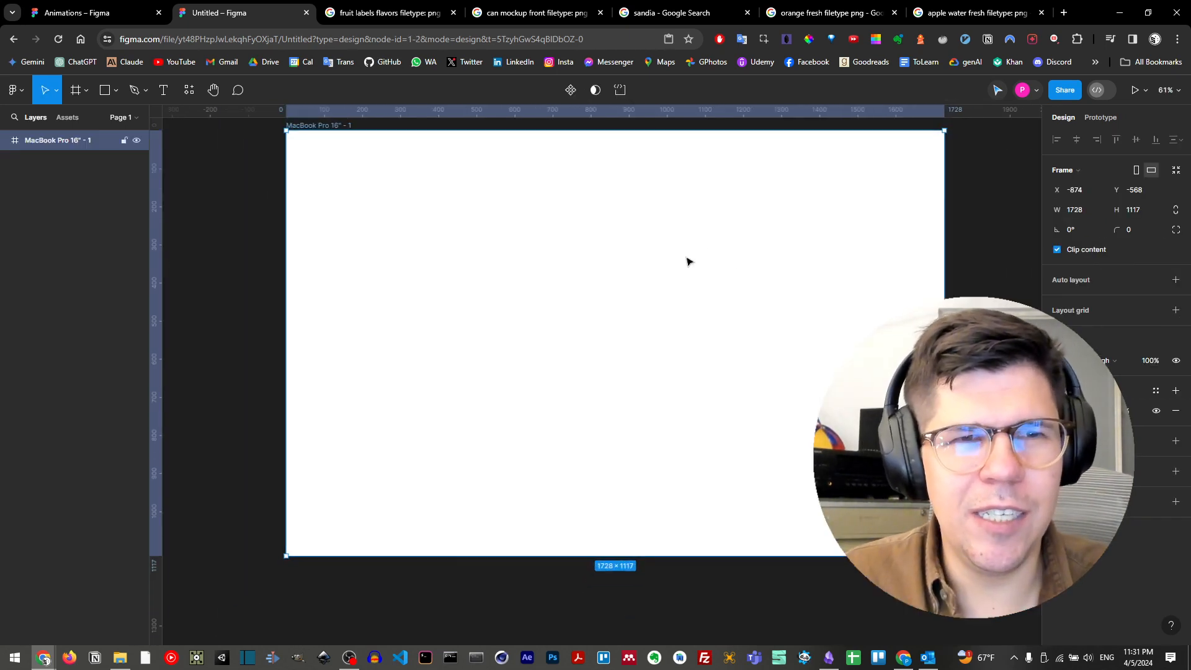
drag(706, 251, 700, 280)
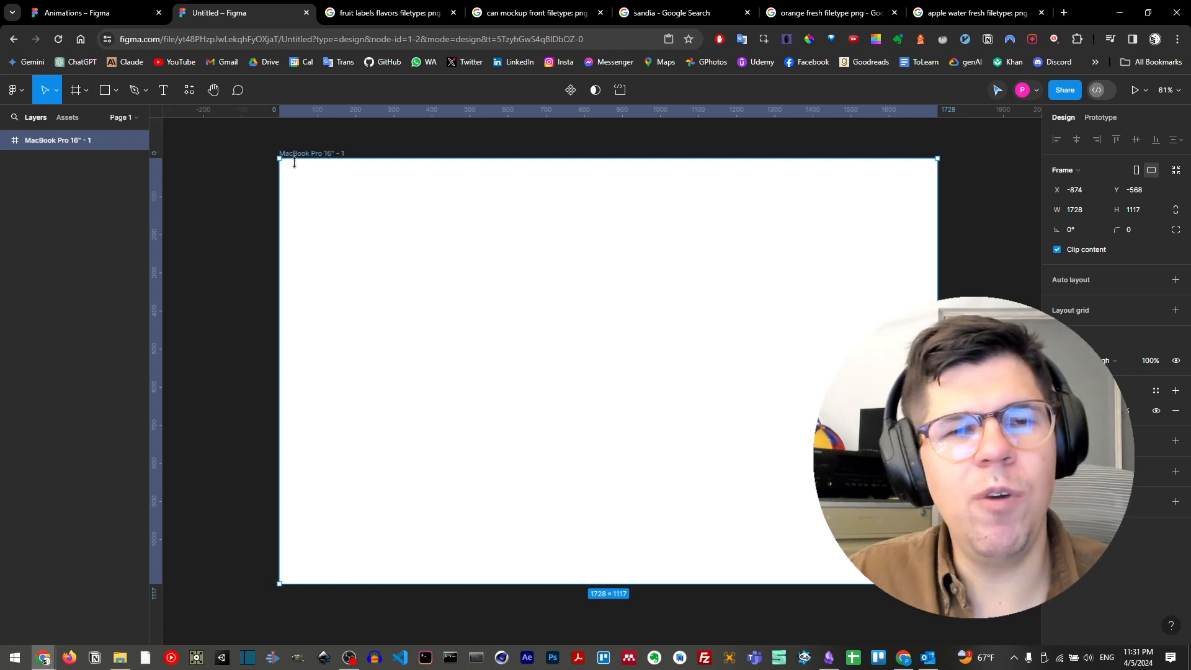
click(212, 177)
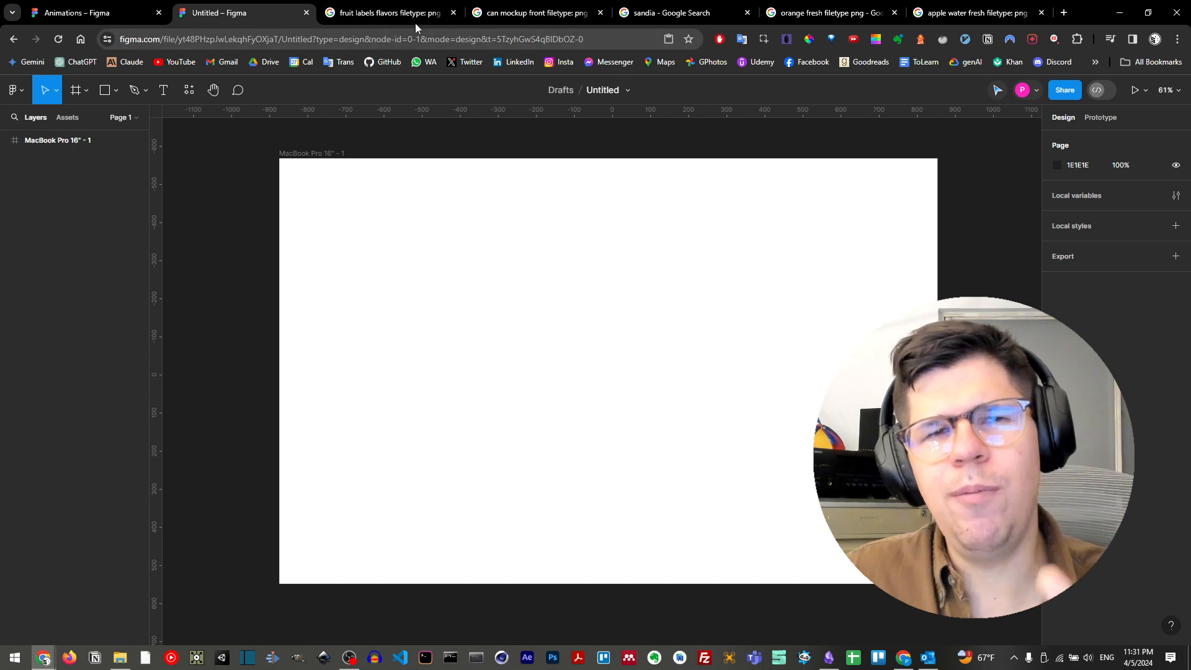
Copy the Freepik fruit label image from the Google image results and paste it into the MacBook Pro 16" frame
click(161, 91)
click(117, 90)
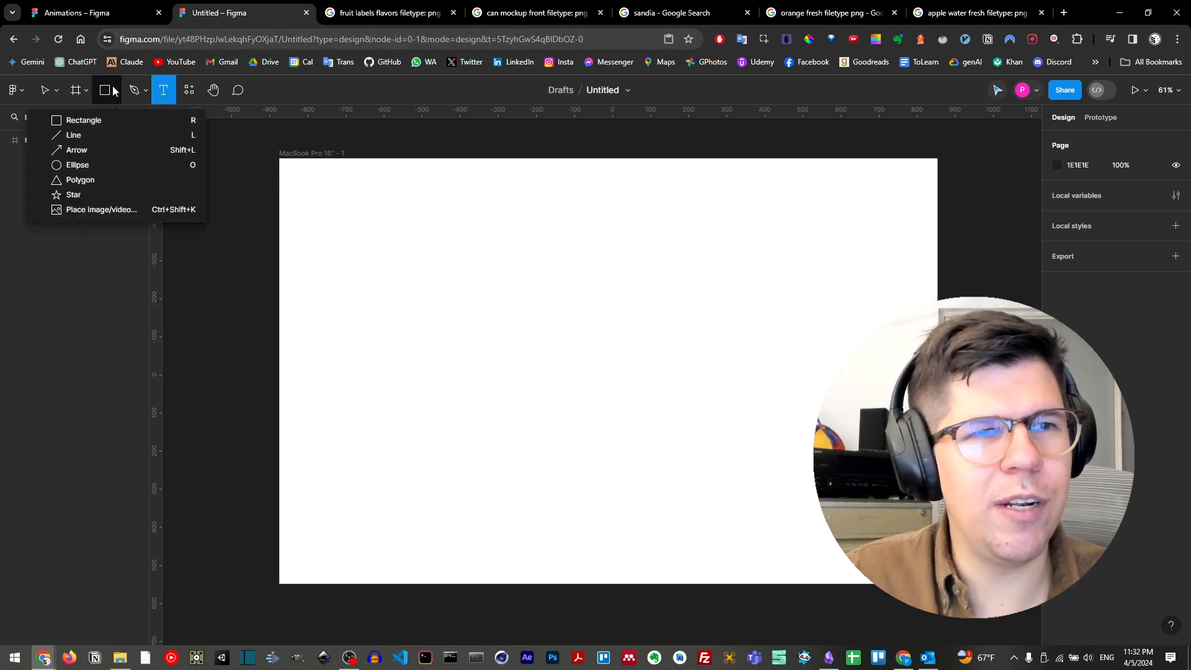
click(363, 17)
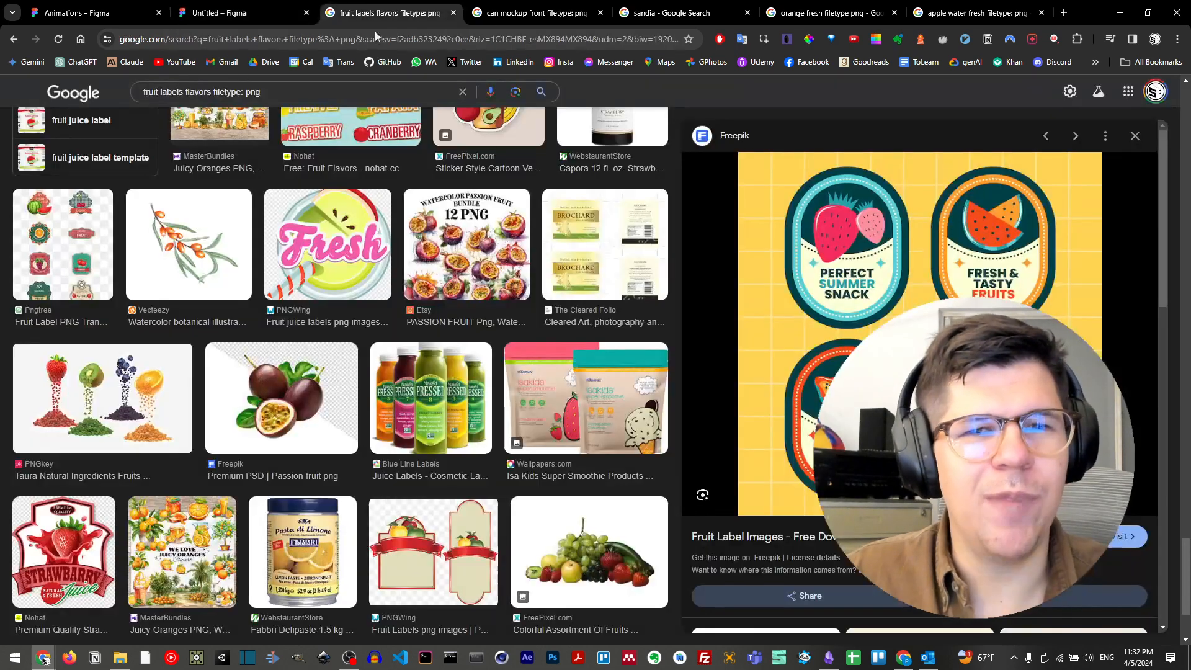
right_click(817, 265)
key(Escape)
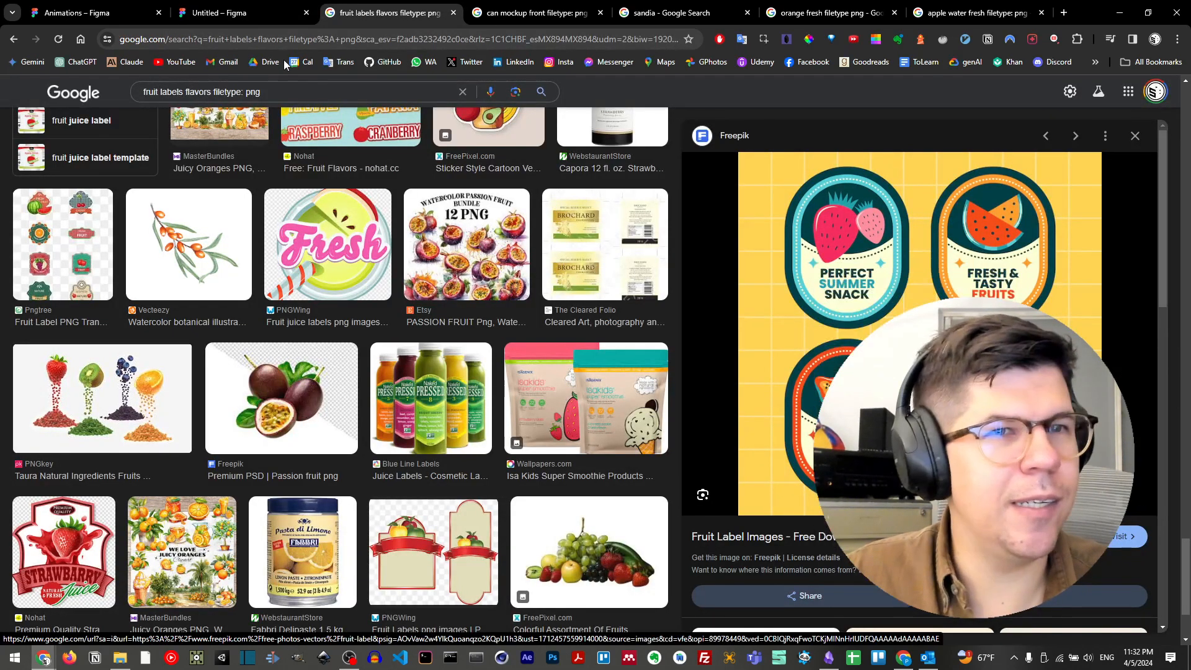
click(212, 12)
click(724, 269)
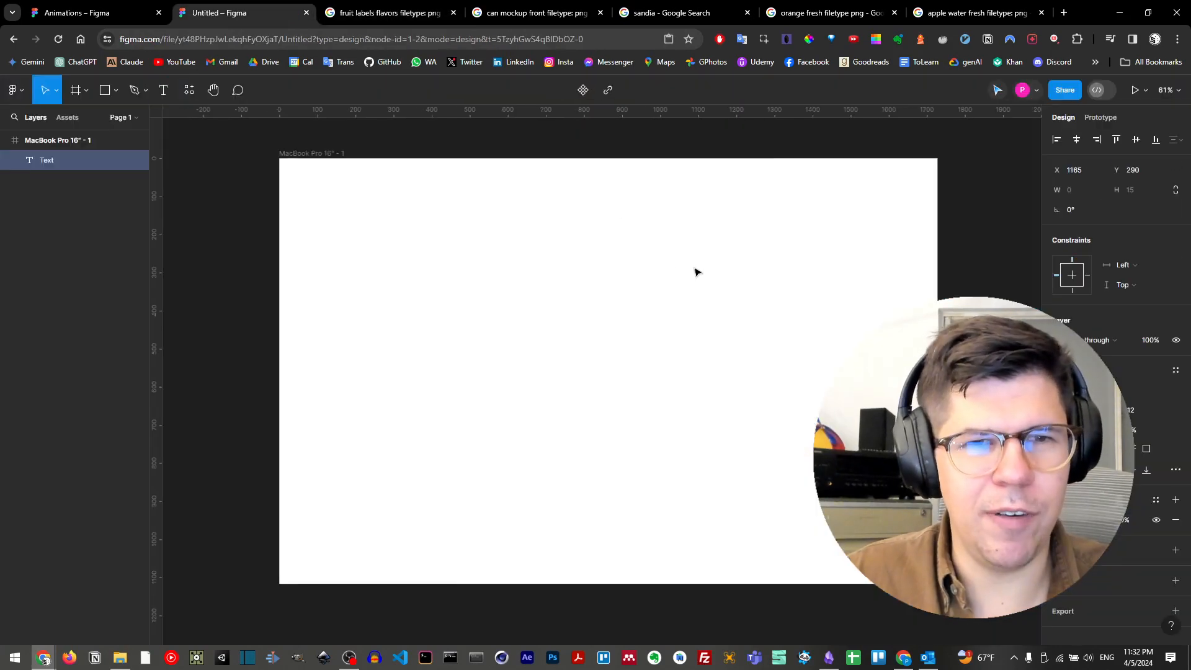
key(ctrl+v)
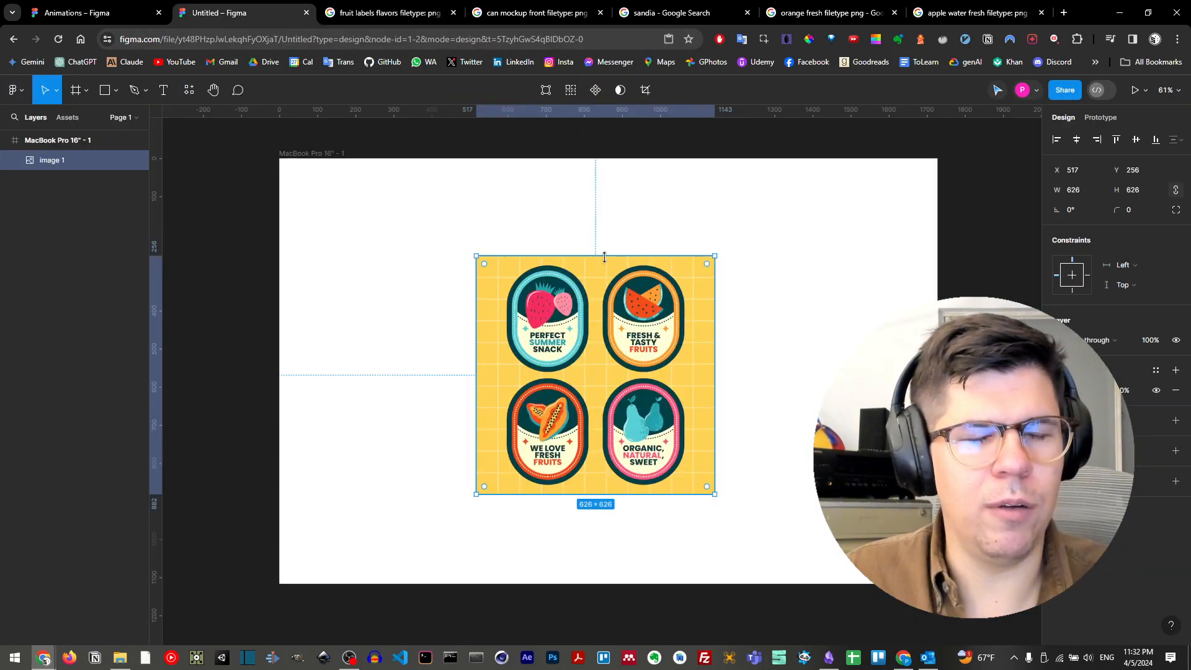
click(766, 254)
Draw a rectangle about 399 × 295 over the middle of the label image and place its layer below the image
click(107, 92)
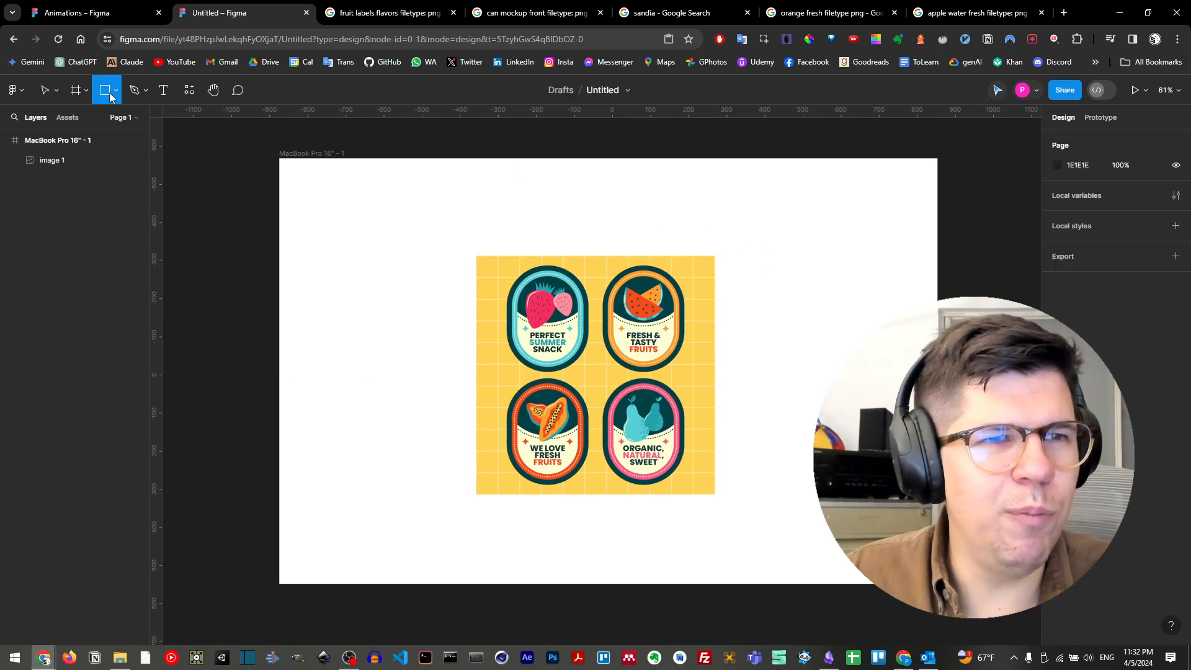
click(115, 91)
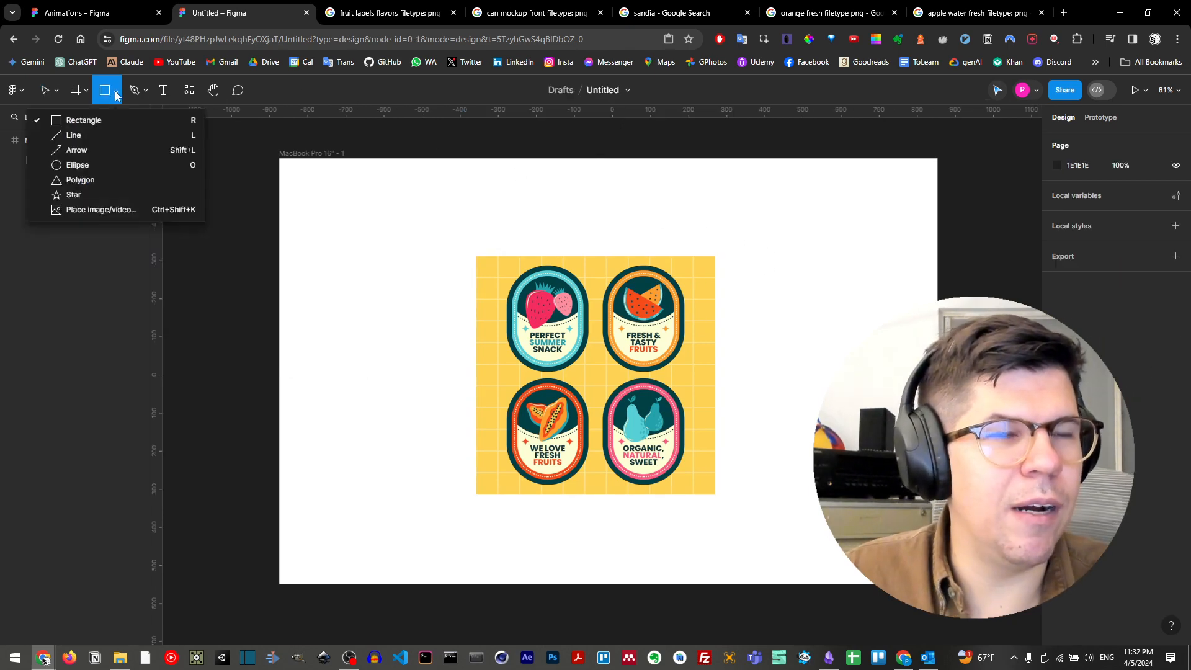
click(105, 121)
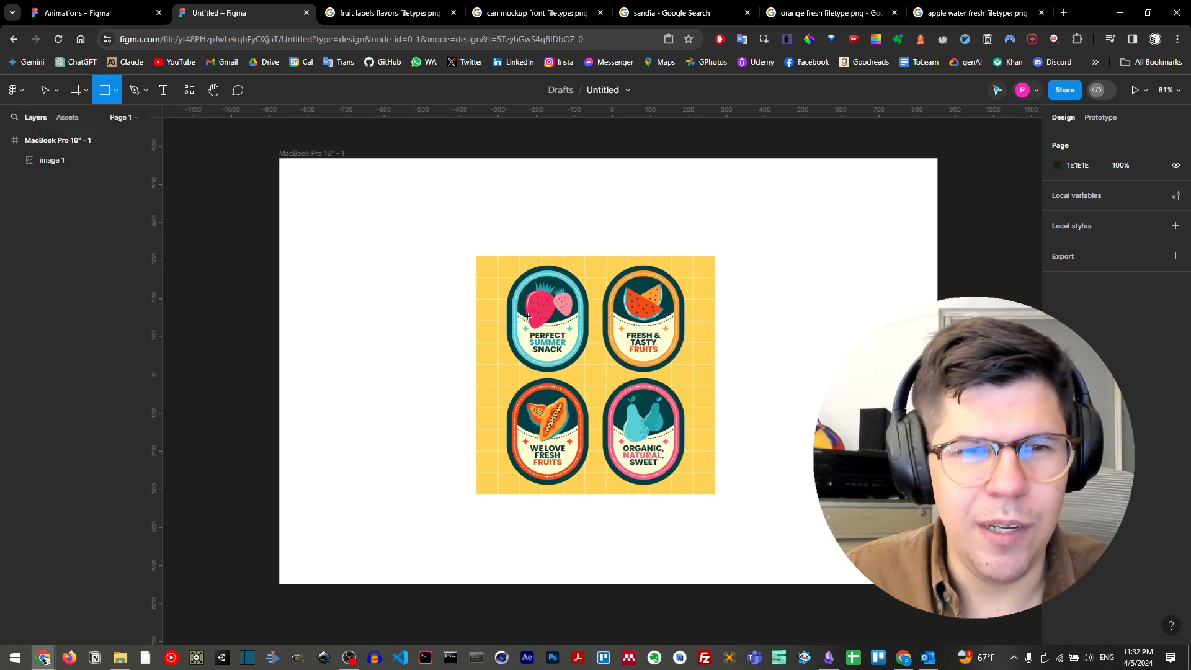
drag(527, 318, 681, 429)
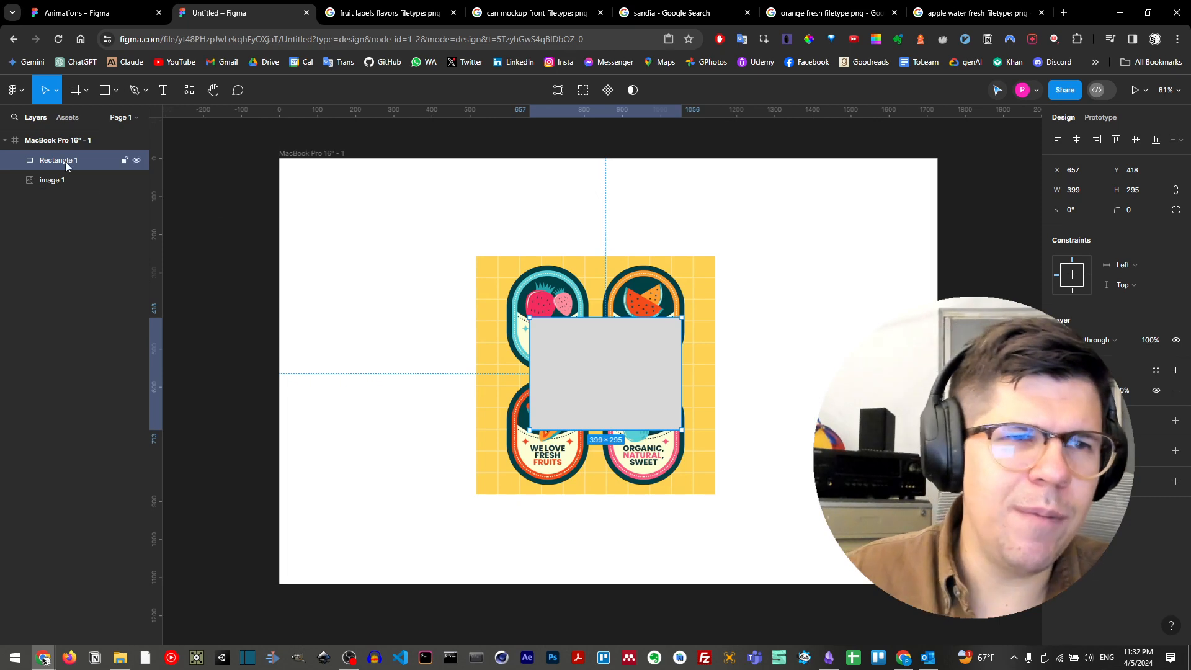
drag(65, 166, 66, 184)
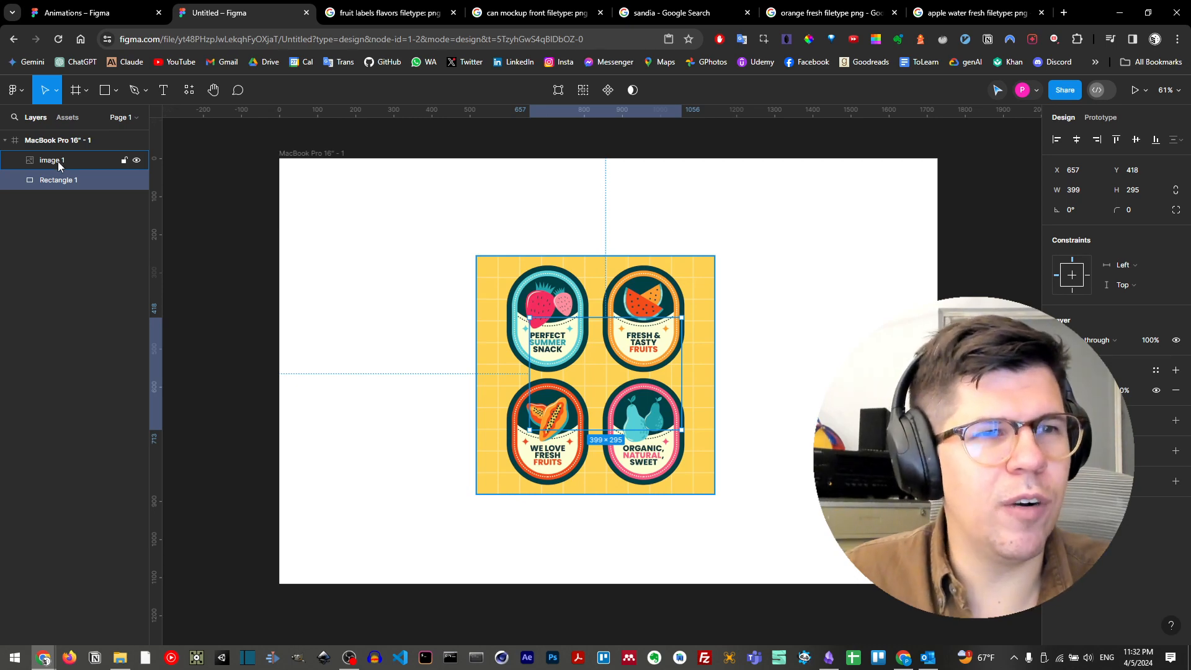
Mask the fruit label image with the rectangle
click(59, 163)
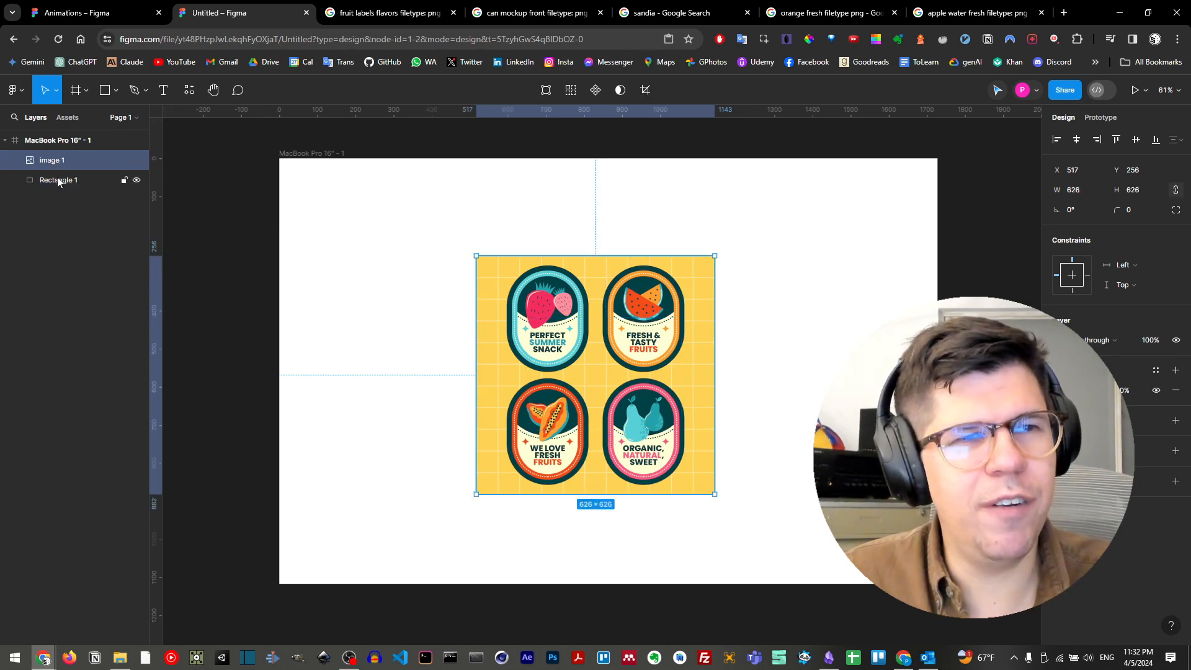
shift+click(58, 180)
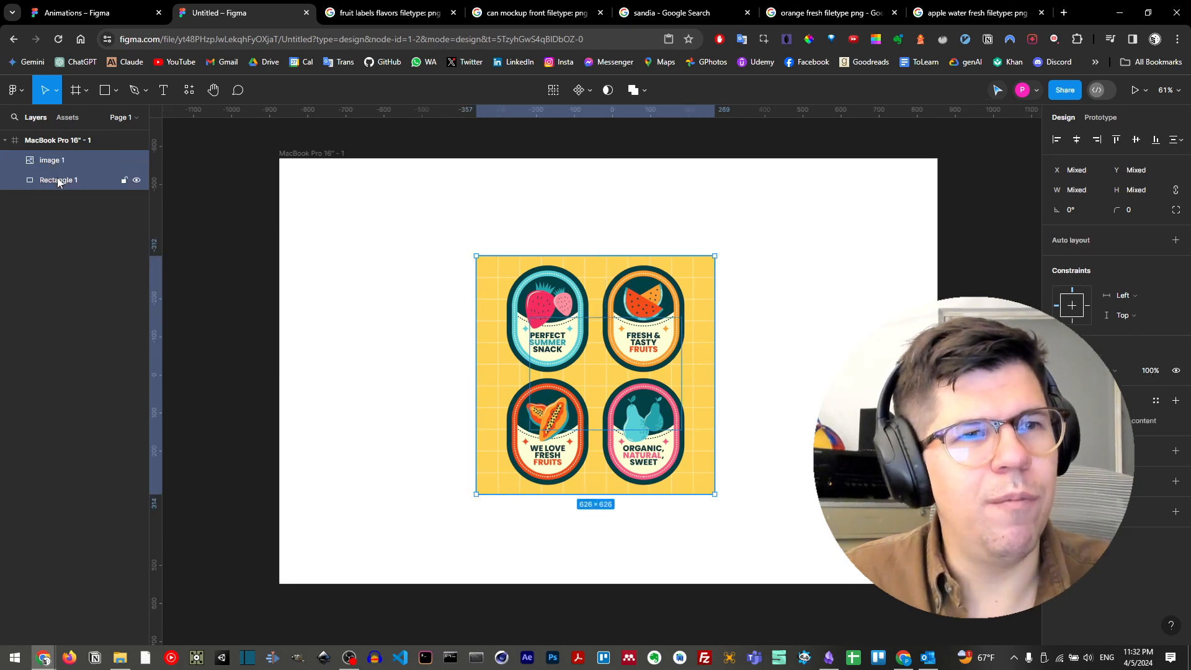
click(607, 91)
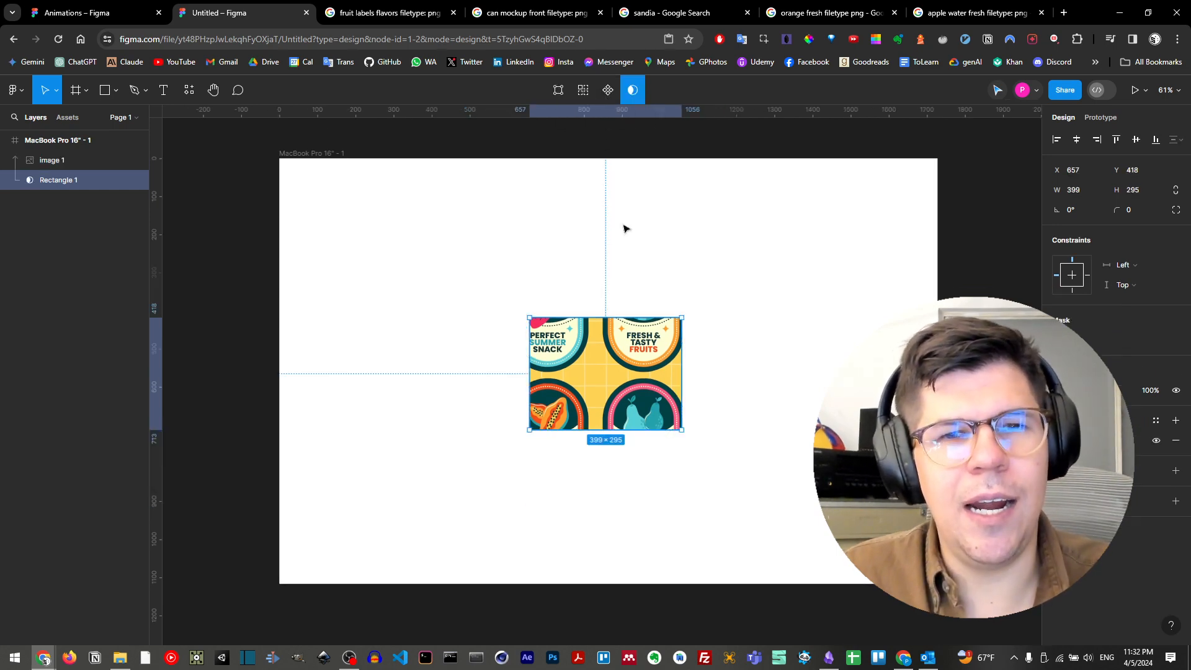
Reposition the image and mask rectangle so the "Perfect Summer Snack" label shows, with the image at about X 640, Y 364
click(436, 336)
click(545, 359)
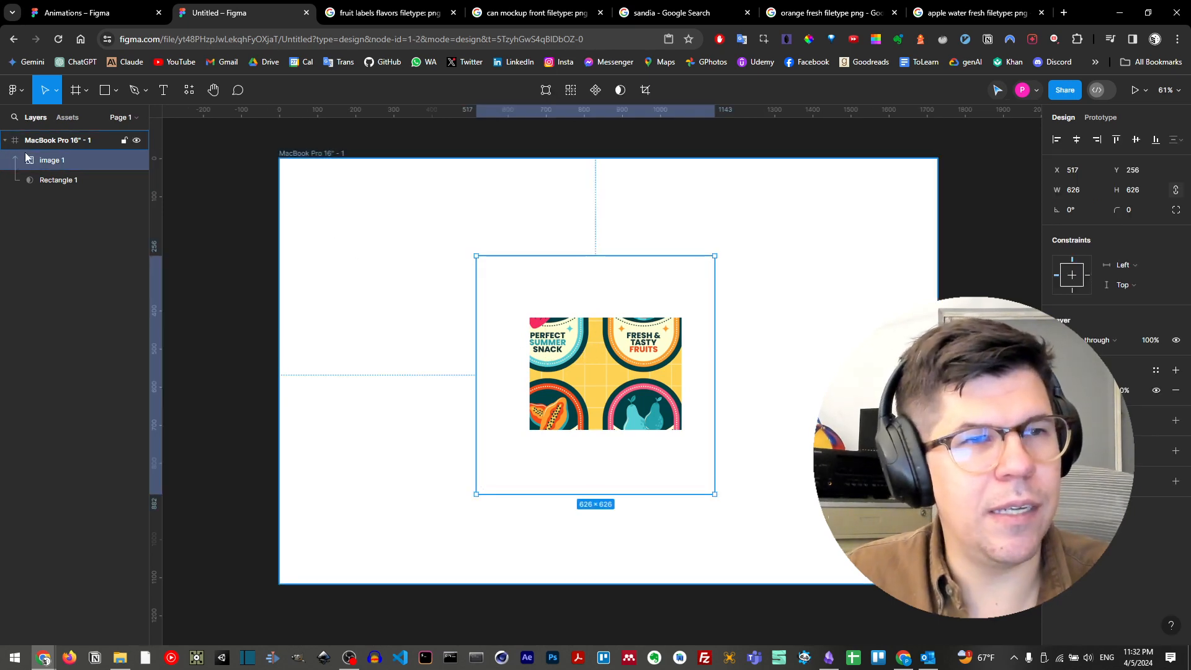
click(52, 185)
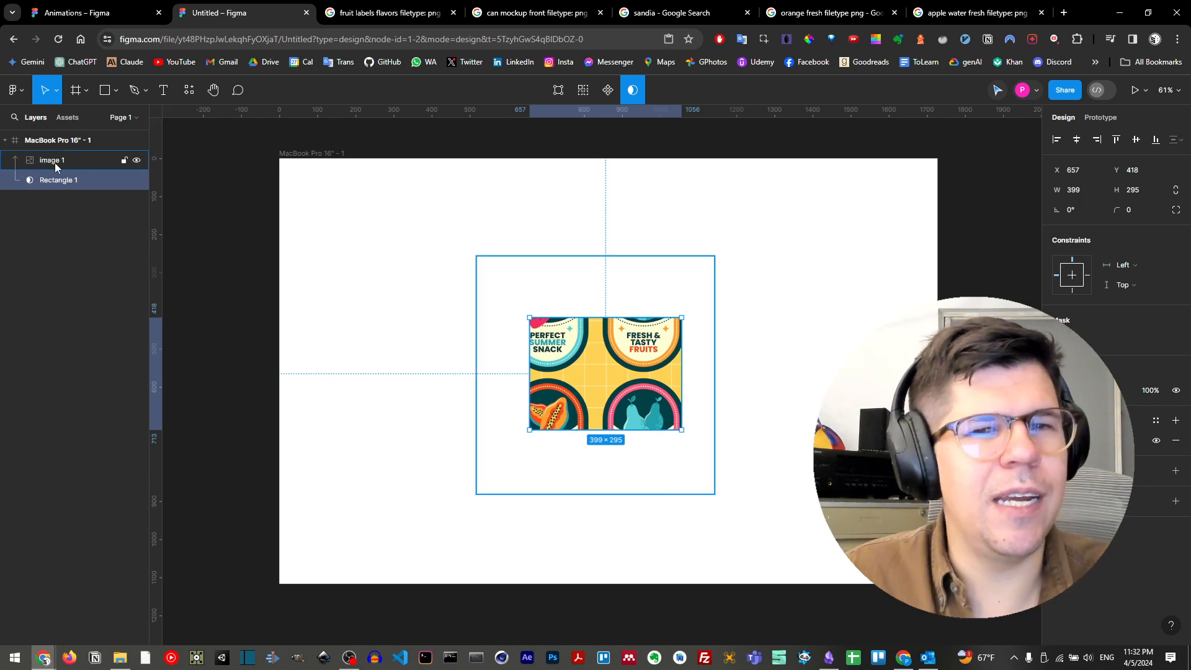
click(54, 167)
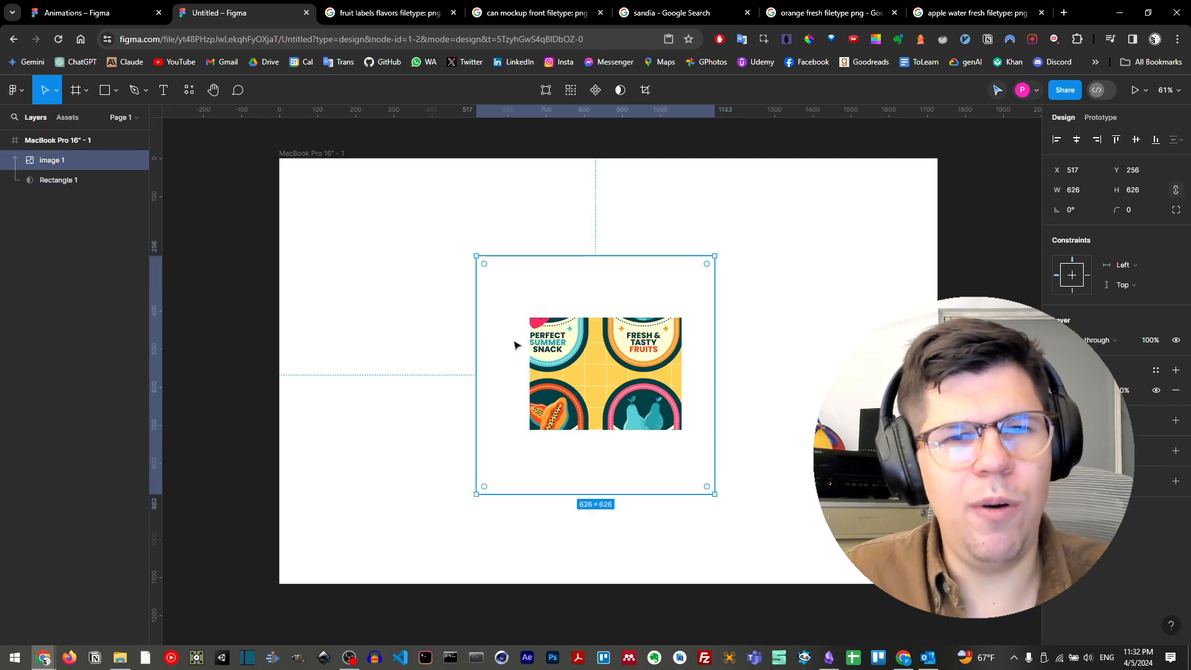
mouse_move(585, 365)
mouse_down()
mouse_move(607, 422)
mouse_move(618, 367)
mouse_move(636, 372)
mouse_move(569, 371)
mouse_move(542, 399)
mouse_move(559, 401)
mouse_move(551, 395)
mouse_move(616, 333)
mouse_move(596, 378)
mouse_up()
click(99, 182)
click(59, 142)
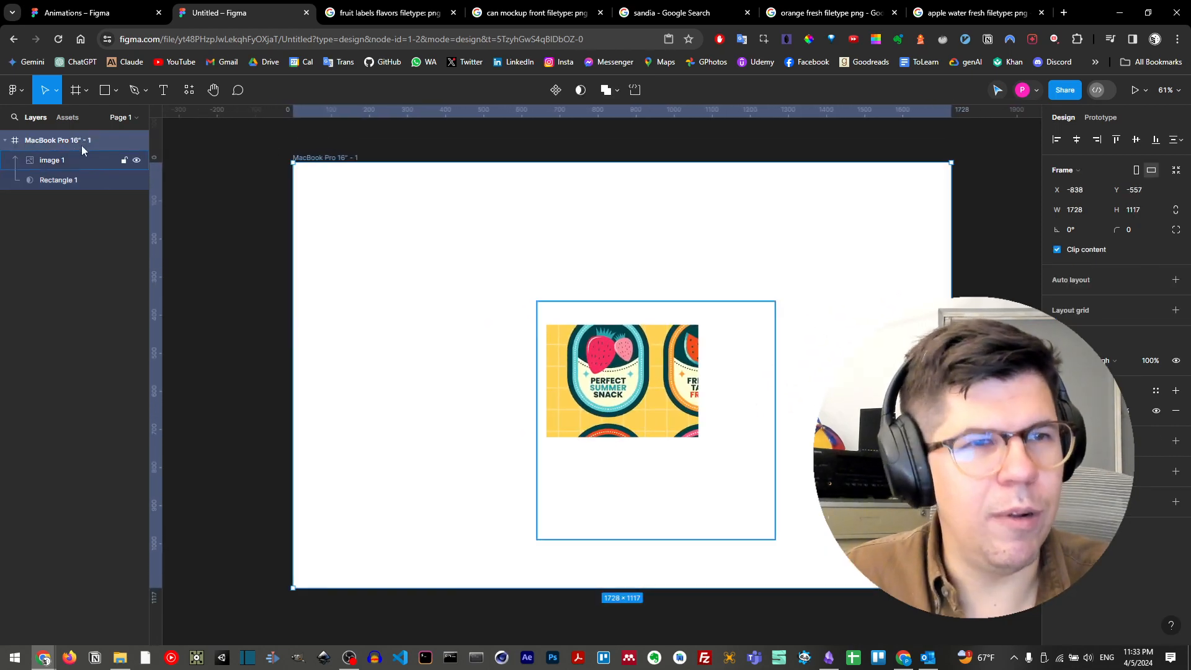
Group the image with its mask rectangle and move the group to about X 253, Y 222
click(60, 161)
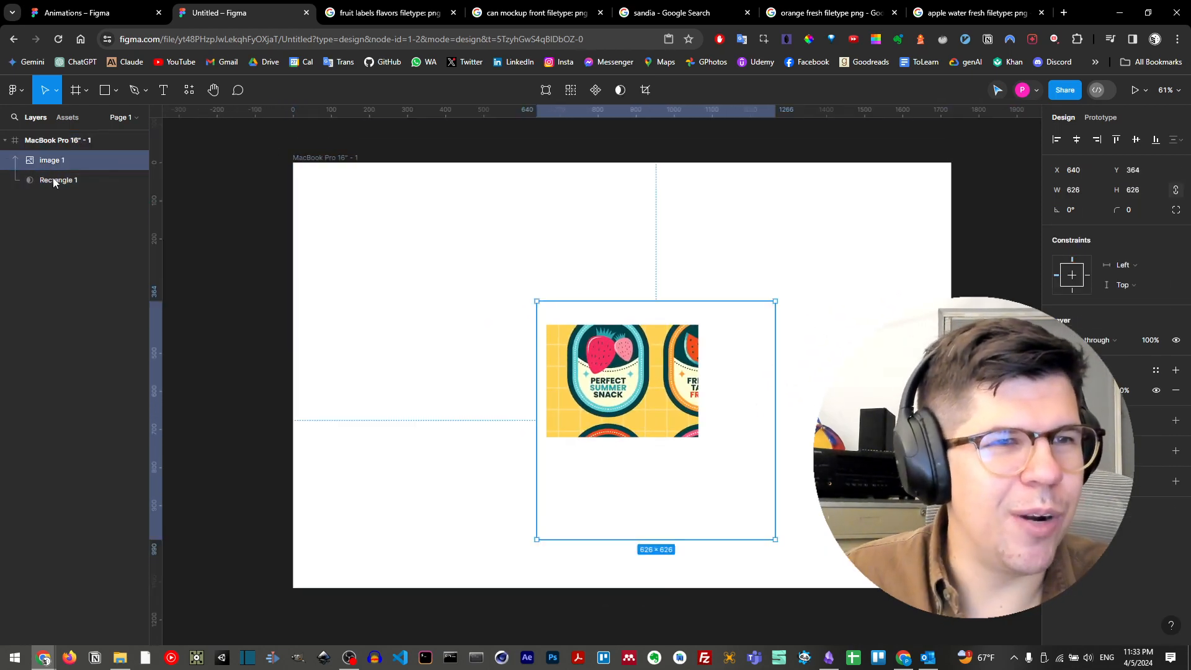
shift+click(66, 180)
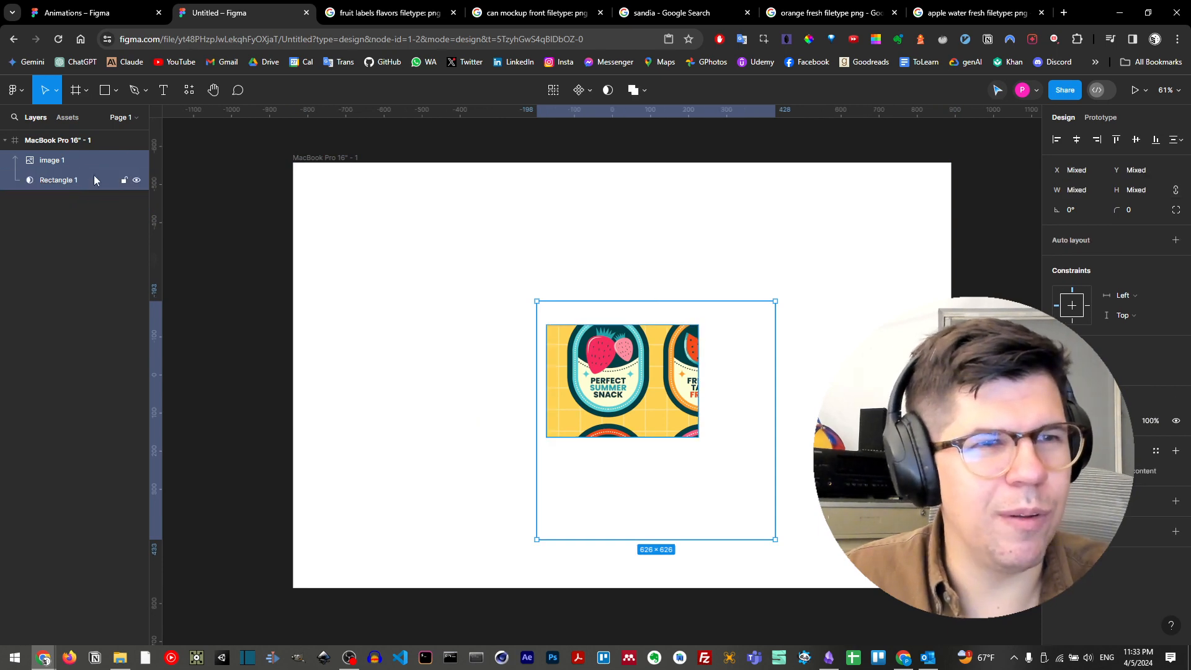
right_click(43, 171)
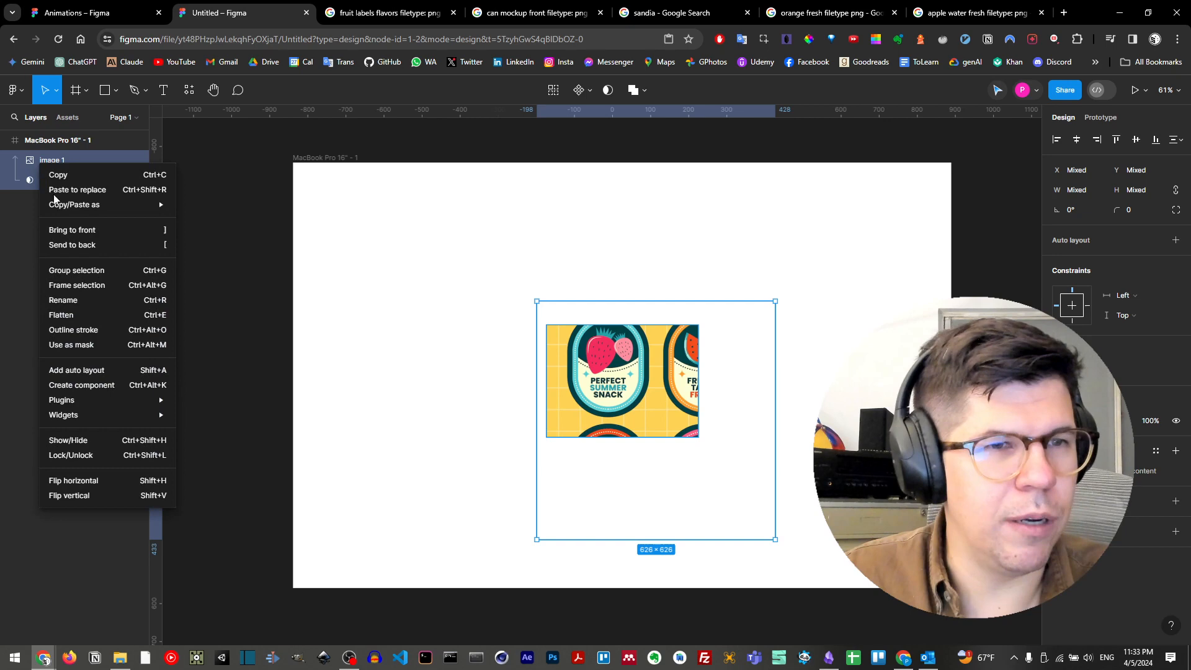
click(104, 277)
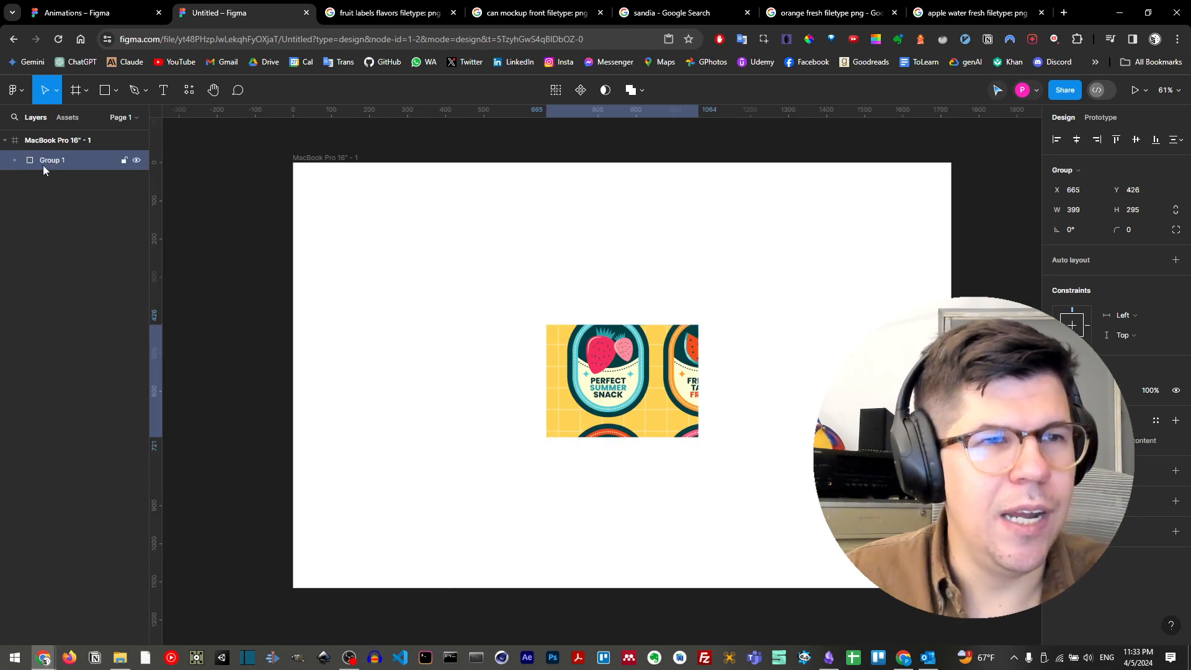
drag(632, 376, 475, 299)
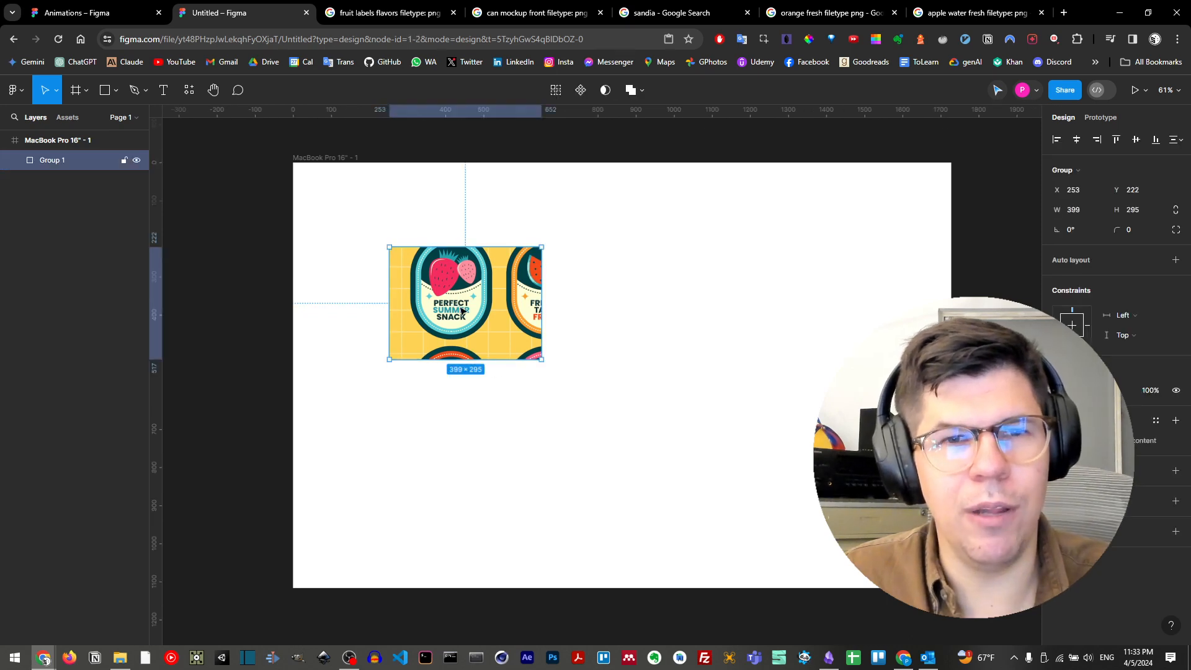
Move only the mask rectangle inside the group to about X 331, Y 276, revealing a different part of the image
click(15, 162)
click(73, 200)
drag(425, 311, 455, 332)
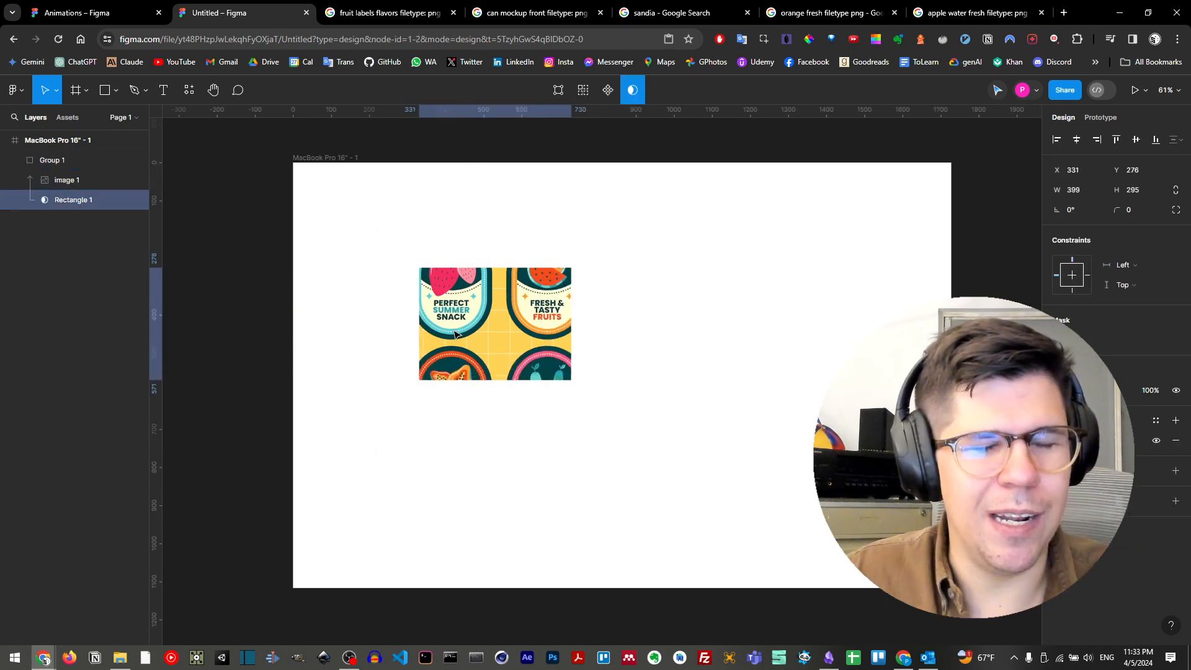
click(548, 234)
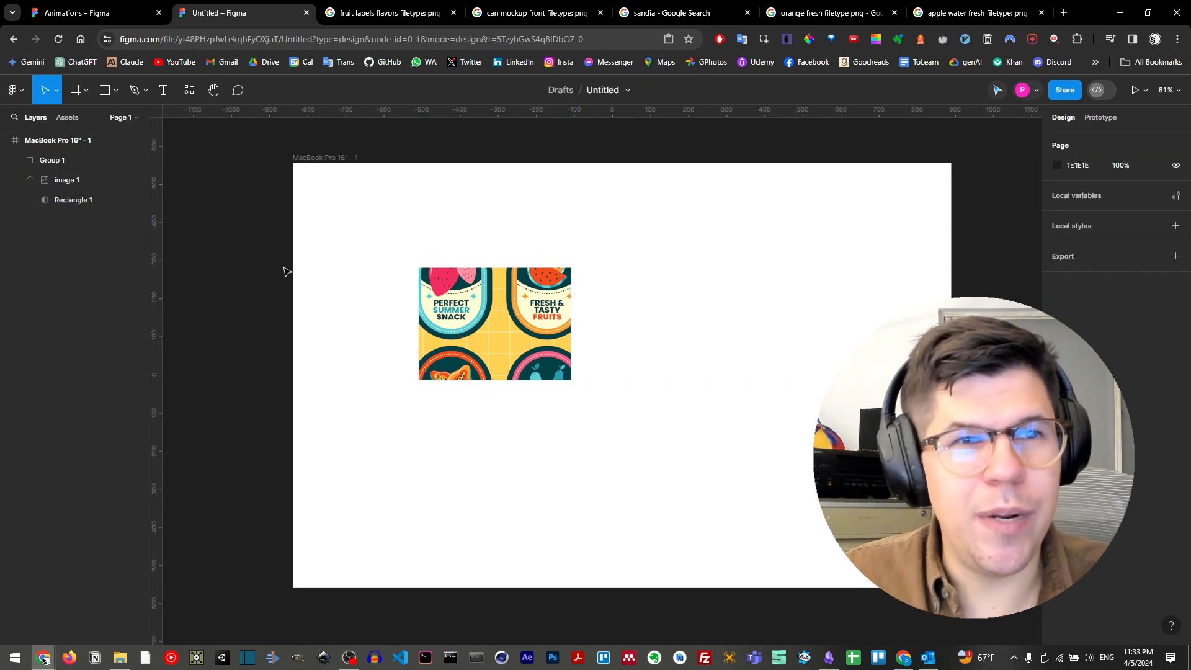
Add the text "TEXT" in the frame's empty area above and to the right of the masked image
click(164, 90)
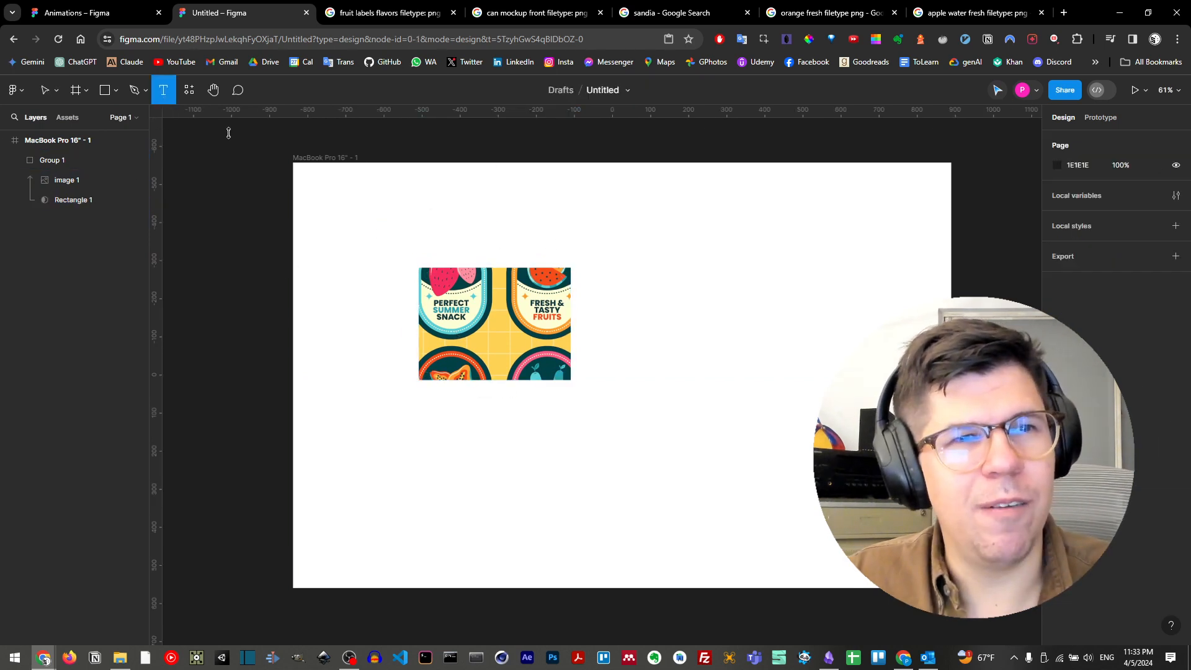
click(632, 233)
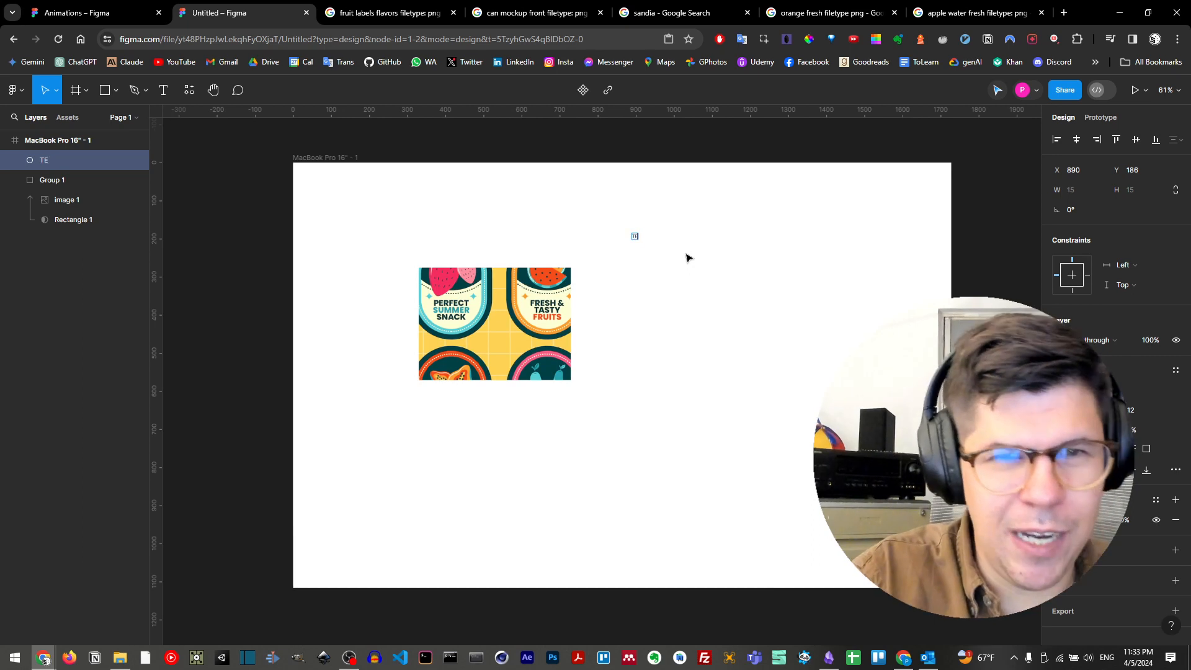
text(TEXT)
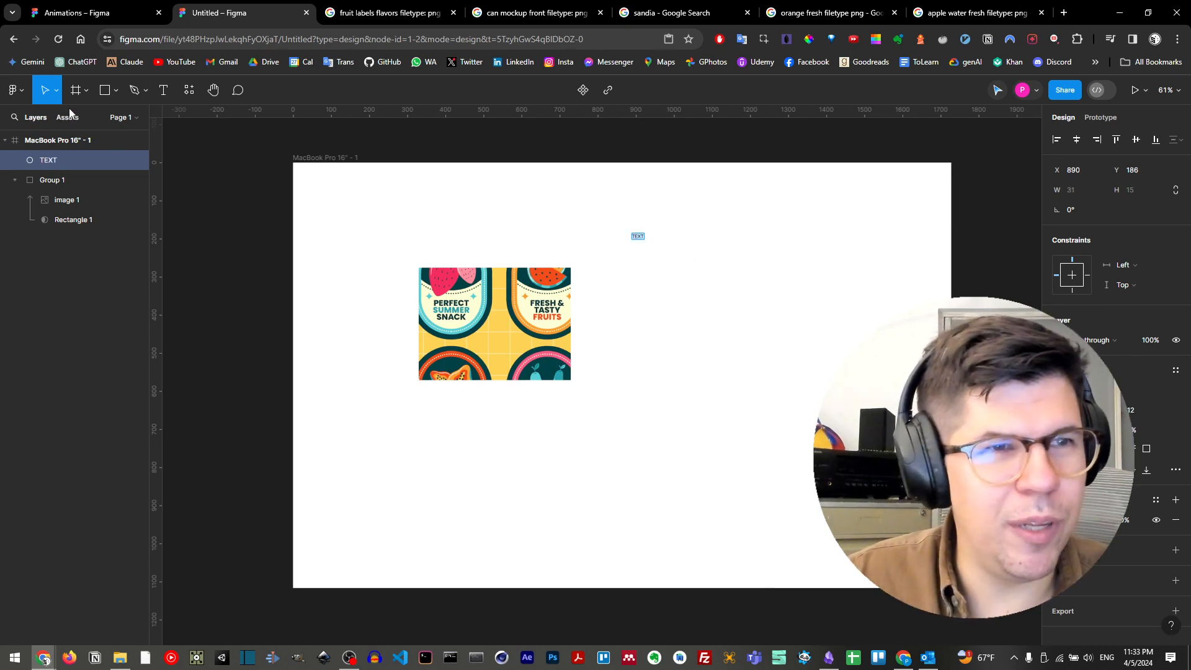
Scale the "TEXT" text up proportionally to about 719 × 345
key(Escape)
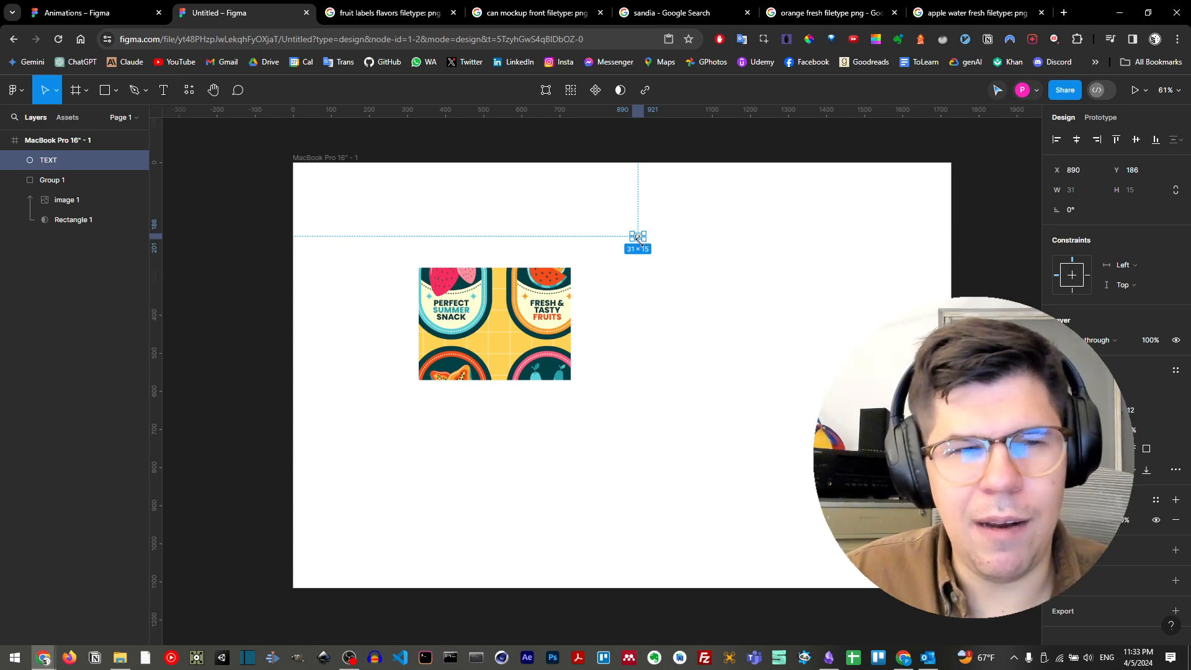
click(57, 91)
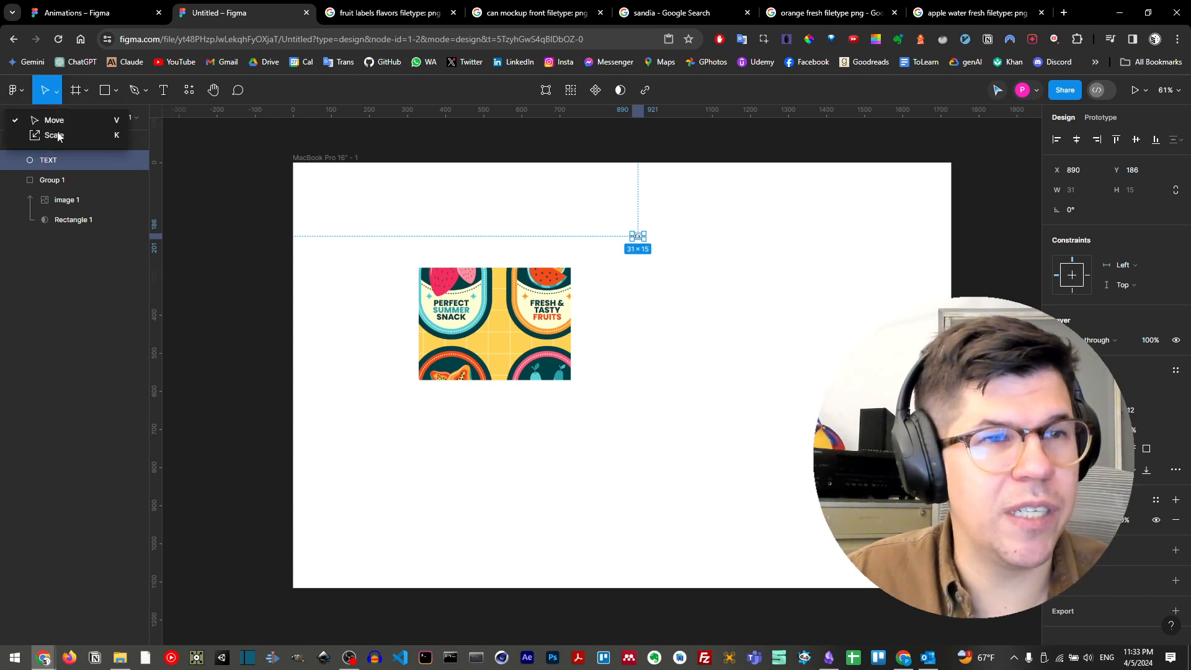
click(69, 138)
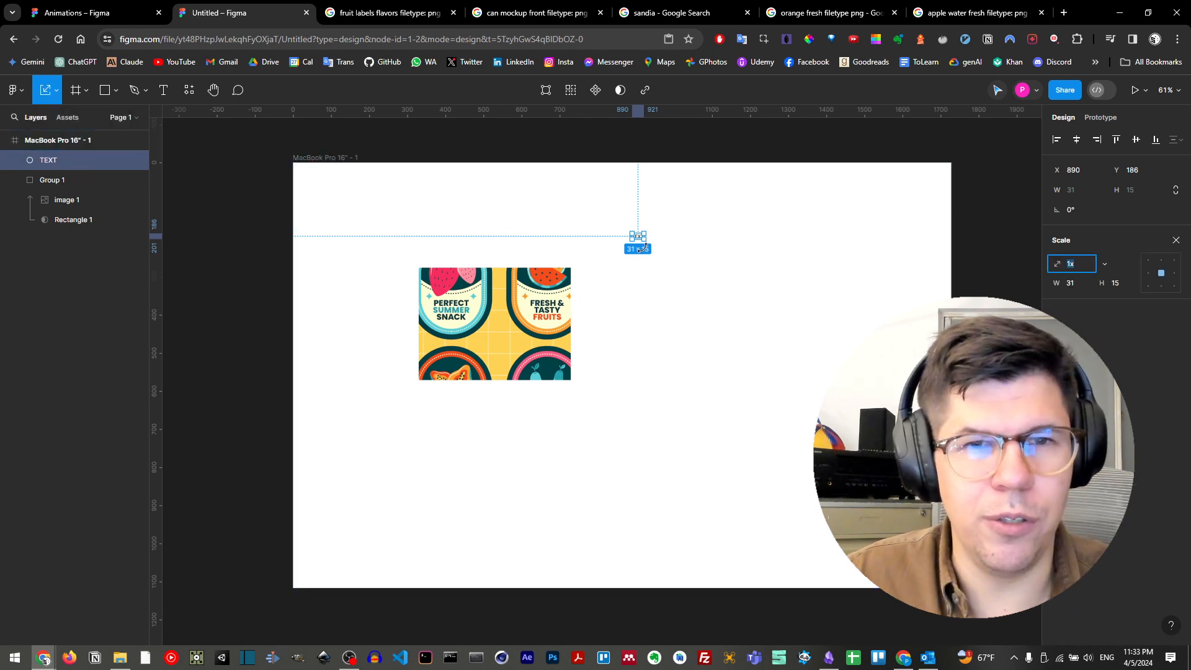
drag(643, 239, 906, 364)
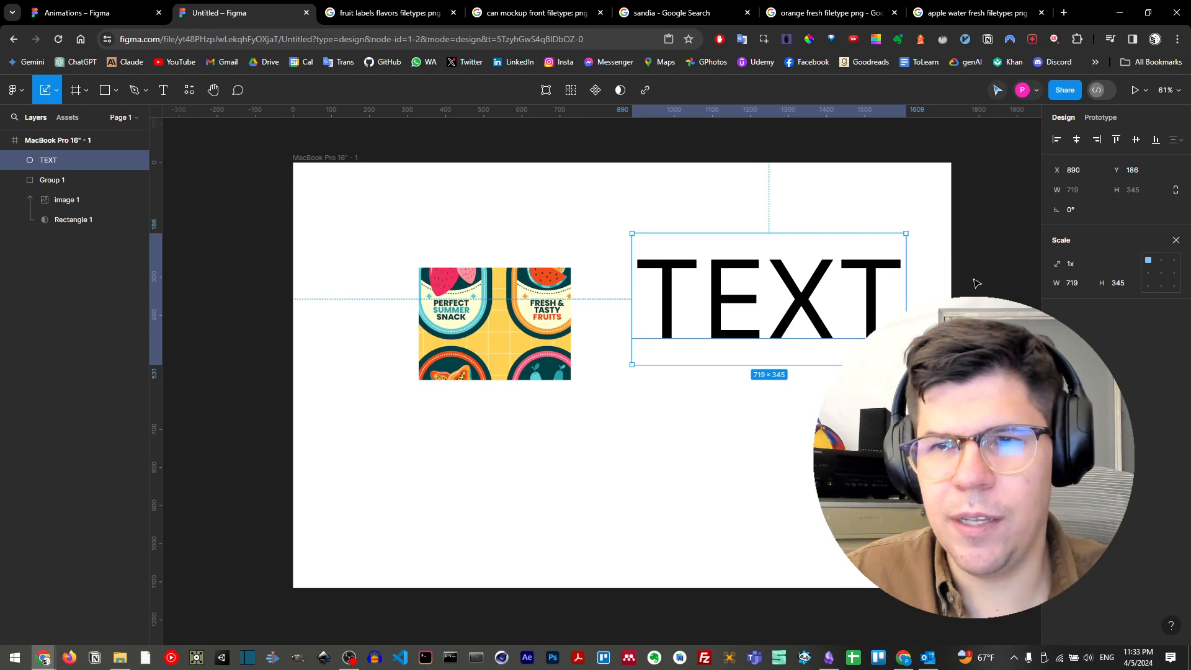
key(v)
Apply a much heavier font weight to the "TEXT" text and move it to about X 812, Y 214
double_click(789, 300)
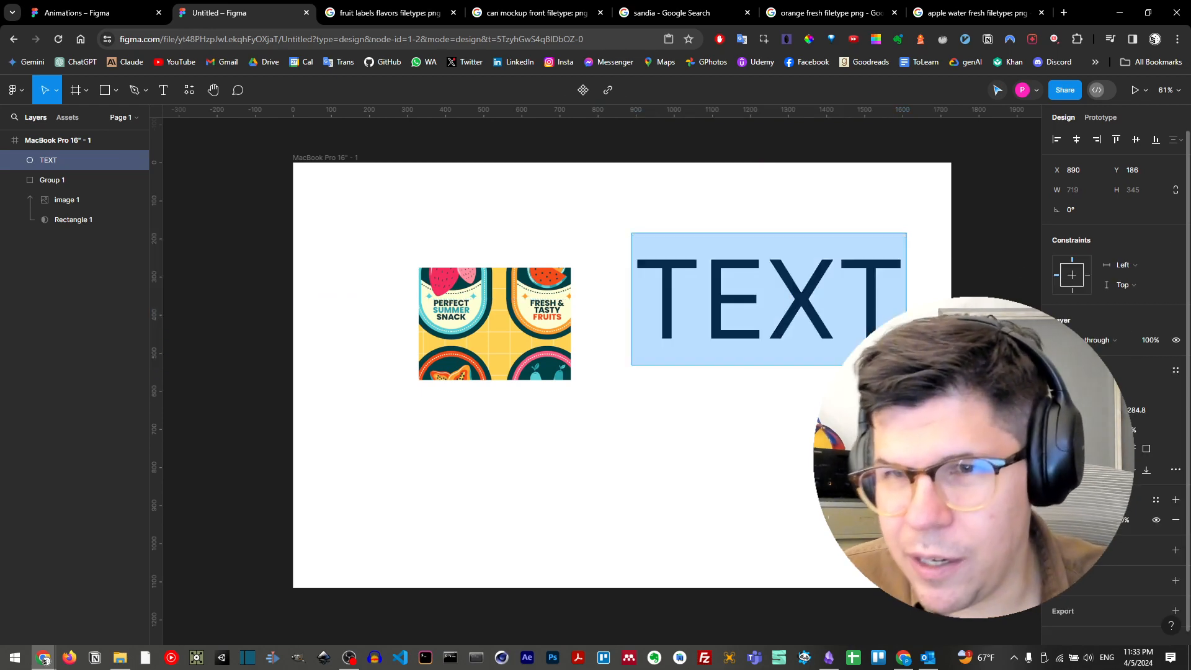
click(1083, 410)
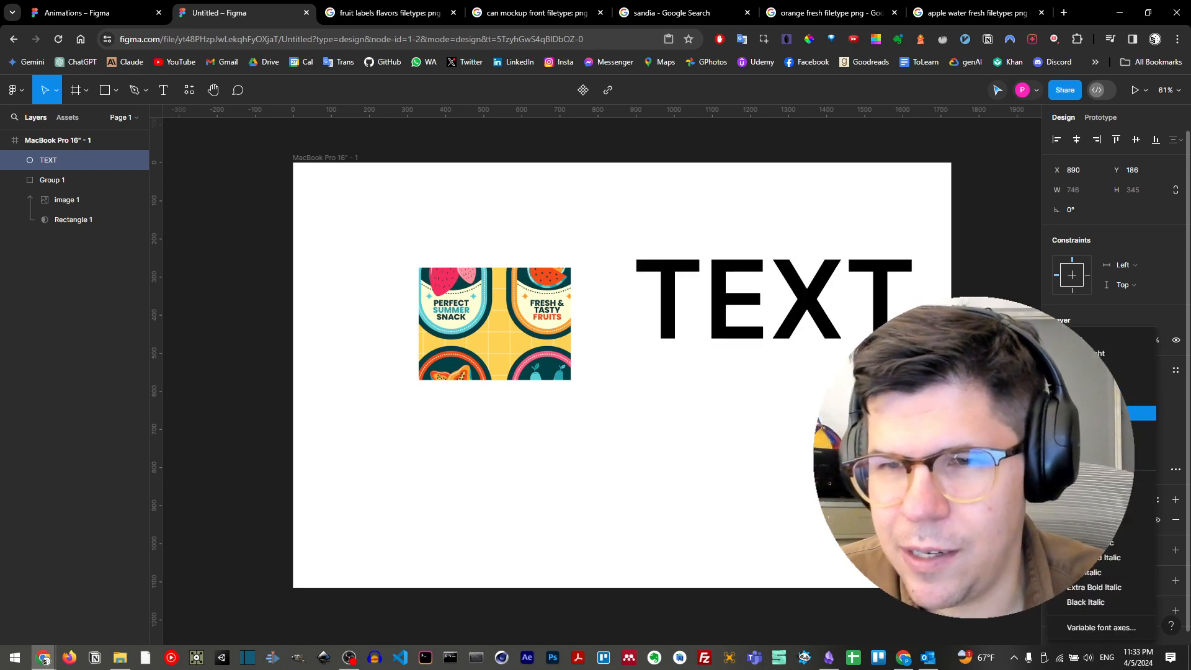
click(1101, 457)
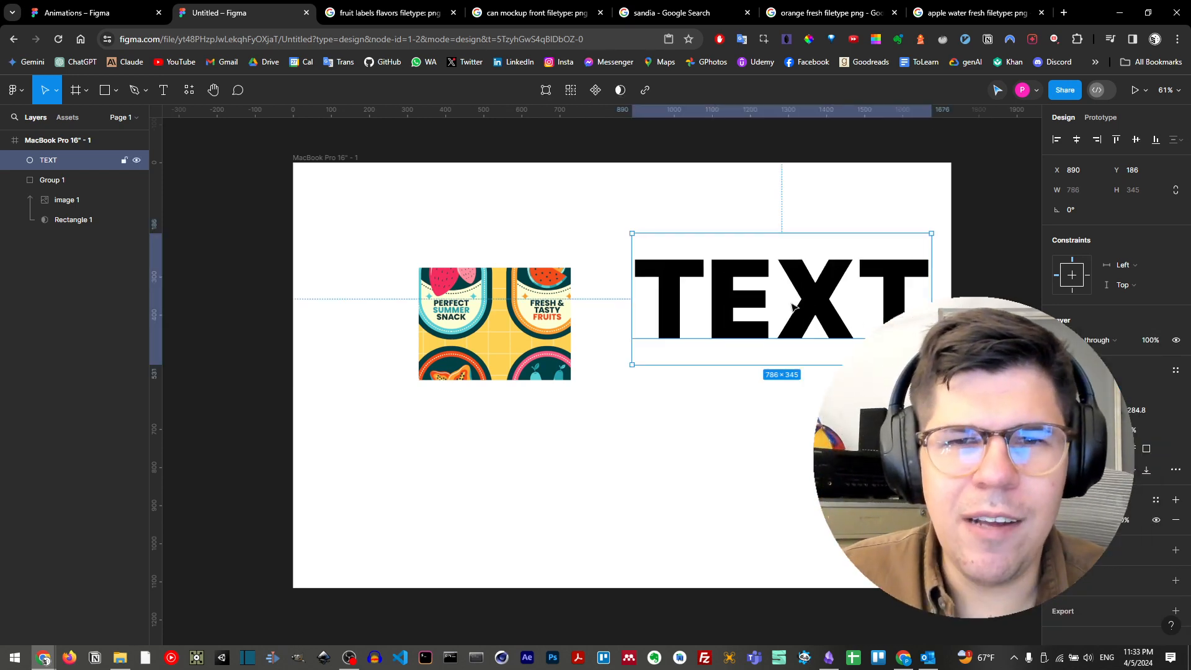
drag(793, 306, 763, 317)
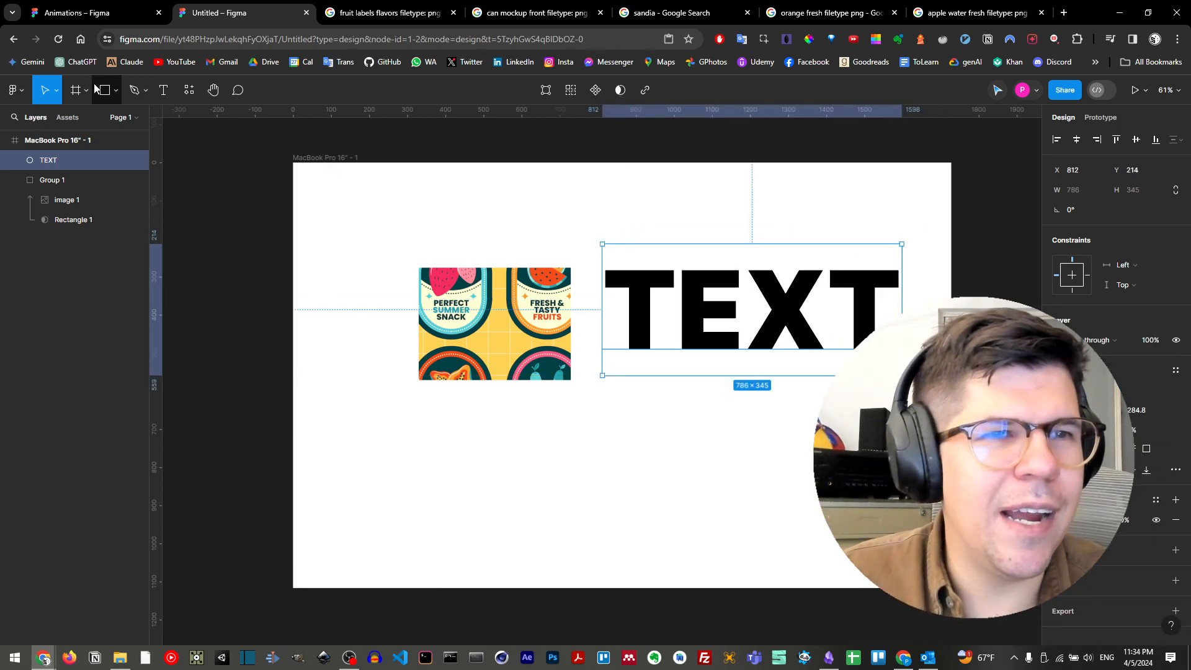
Fill the "TEXT" text with the image sandia.jpeg from Downloads and move the text to about X 823, Y 240
click(114, 94)
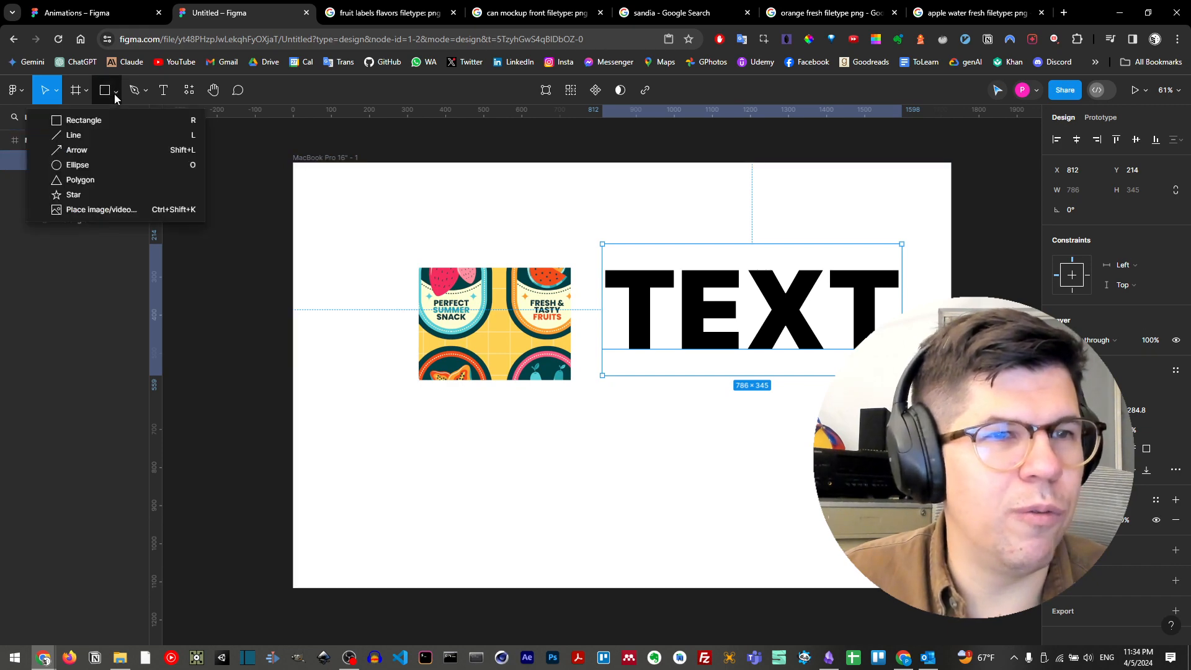
click(131, 210)
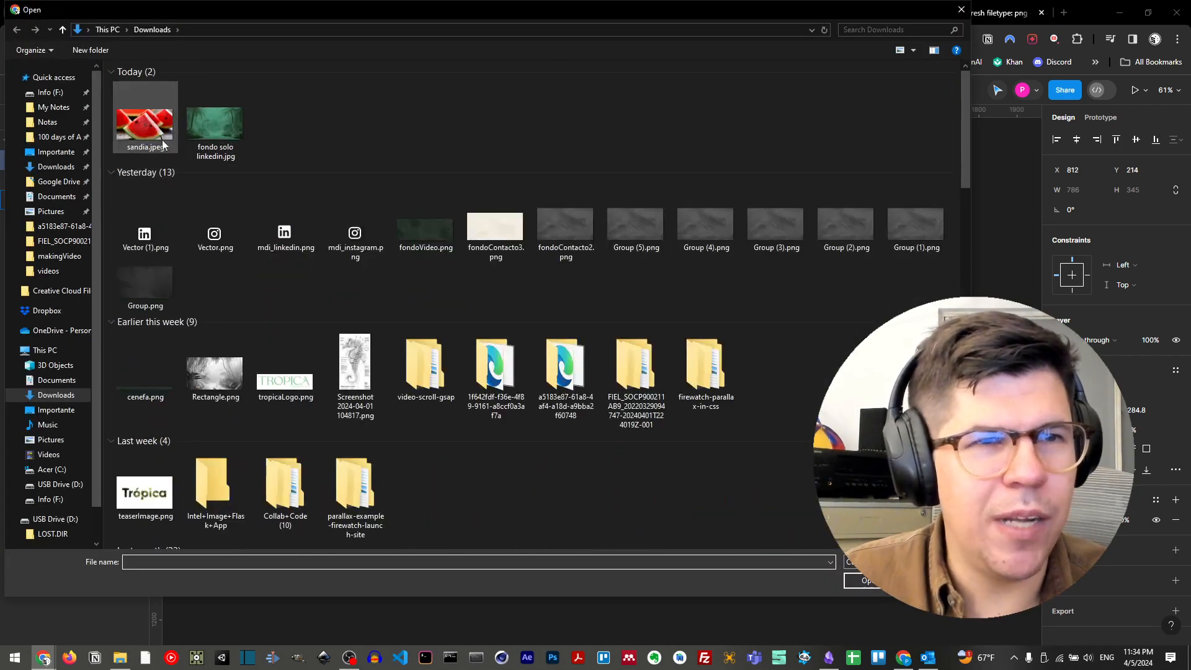
double_click(162, 142)
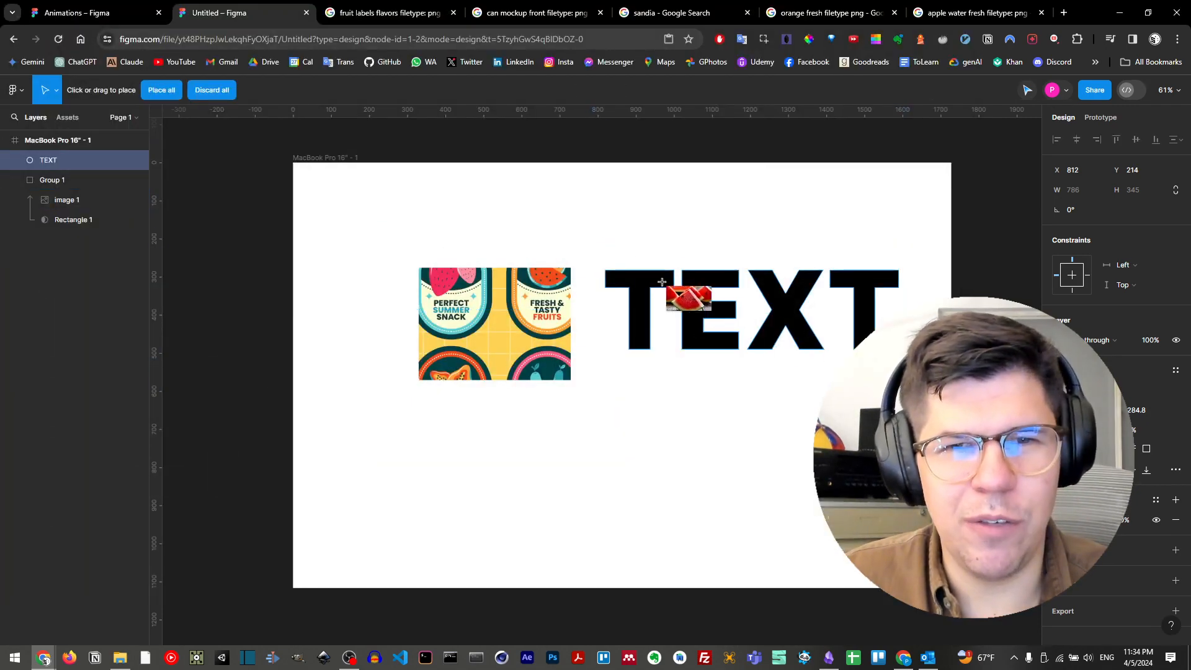
click(635, 286)
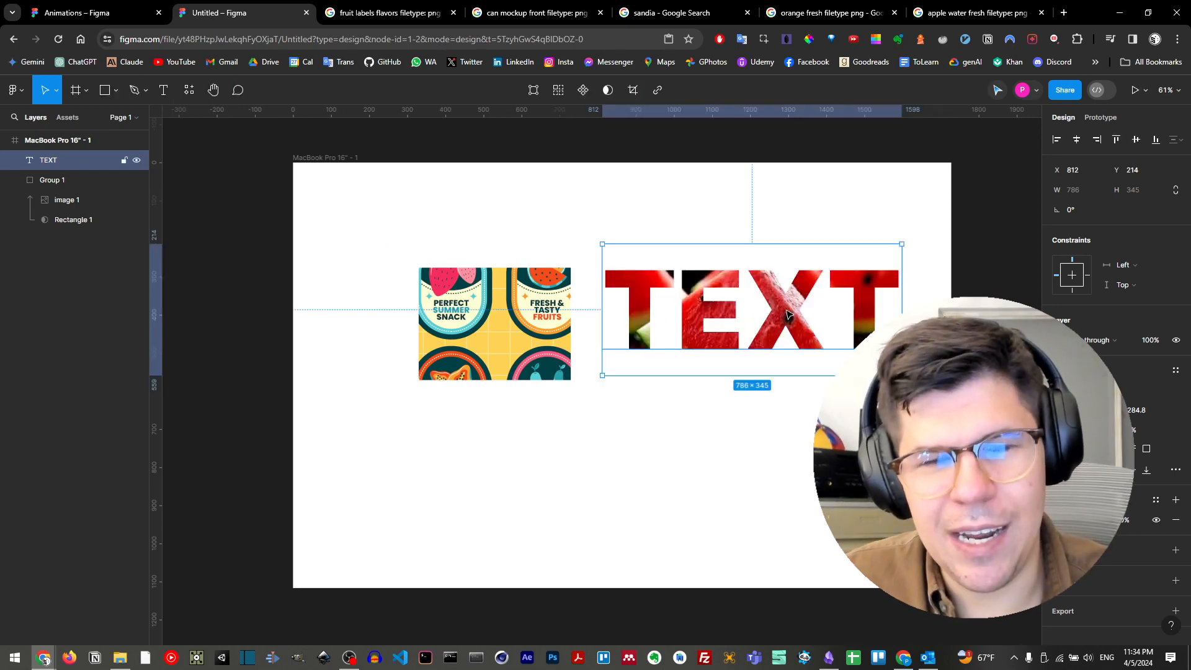
mouse_move(793, 314)
mouse_down()
mouse_move(814, 315)
mouse_move(797, 324)
mouse_up()
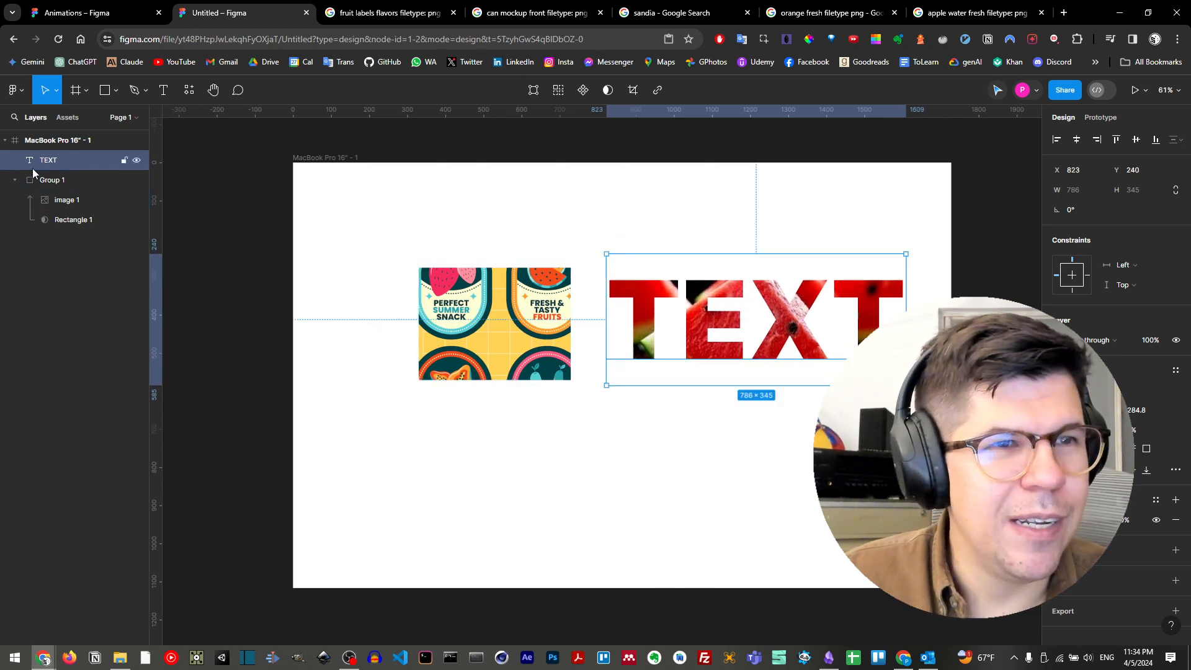
double_click(796, 331)
key(Escape)
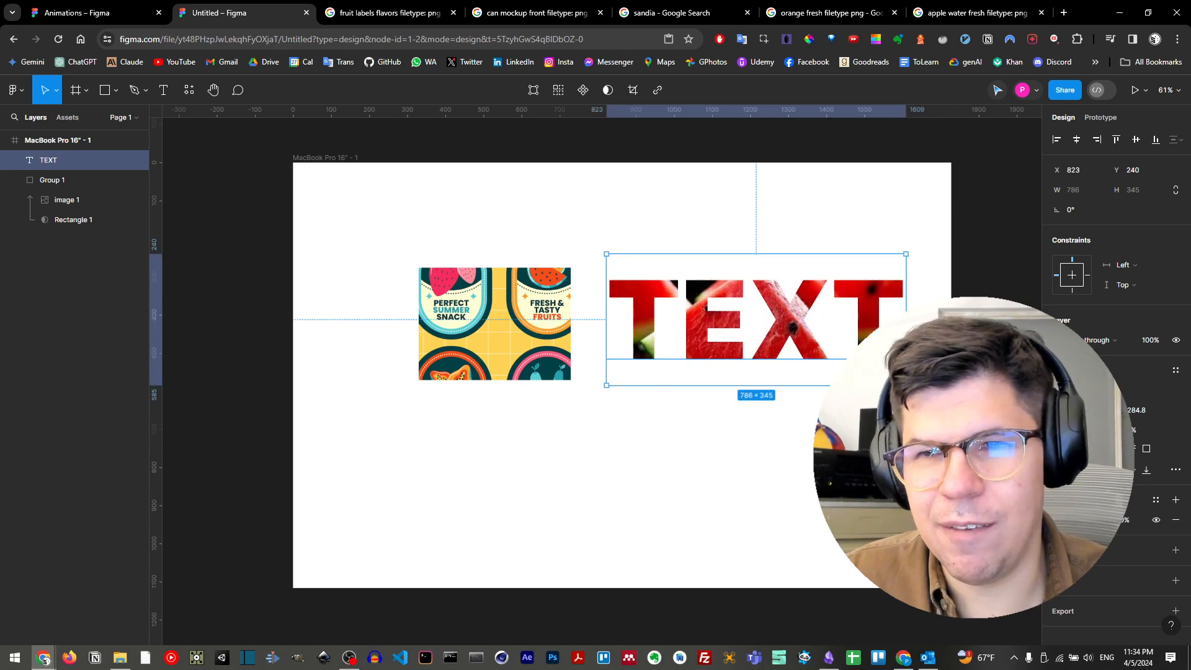
Crop the text's watermelon image fill, trimming the text box from its upper edge to about 786 × 326
key(Escape)
click(871, 309)
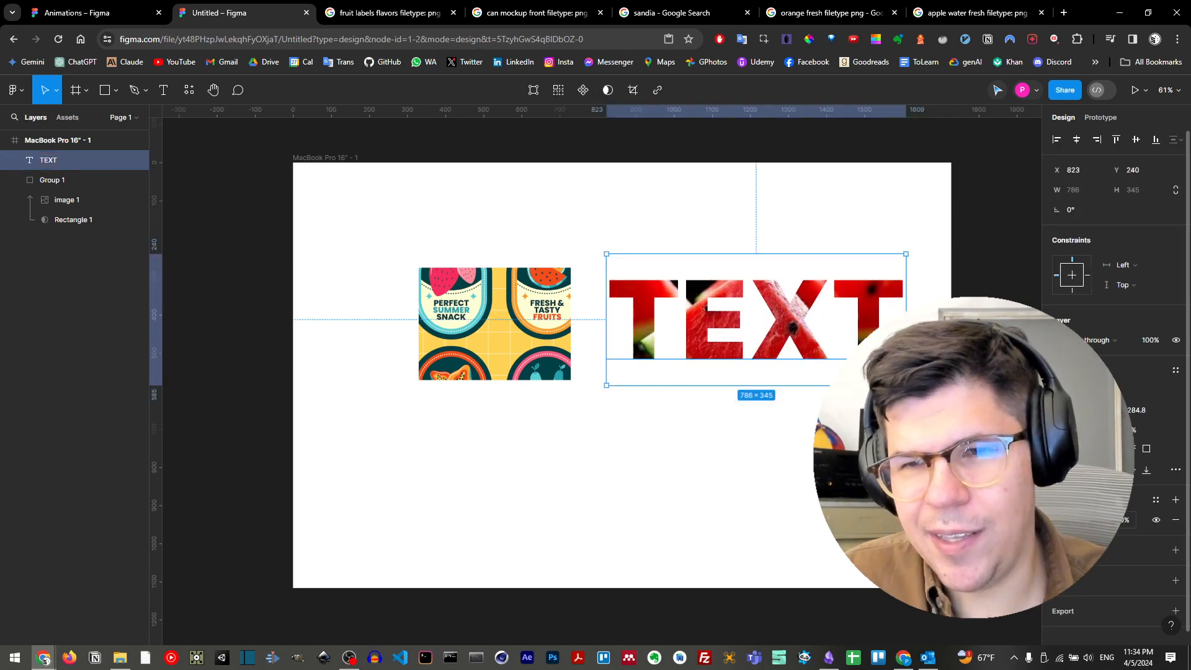
click(1061, 519)
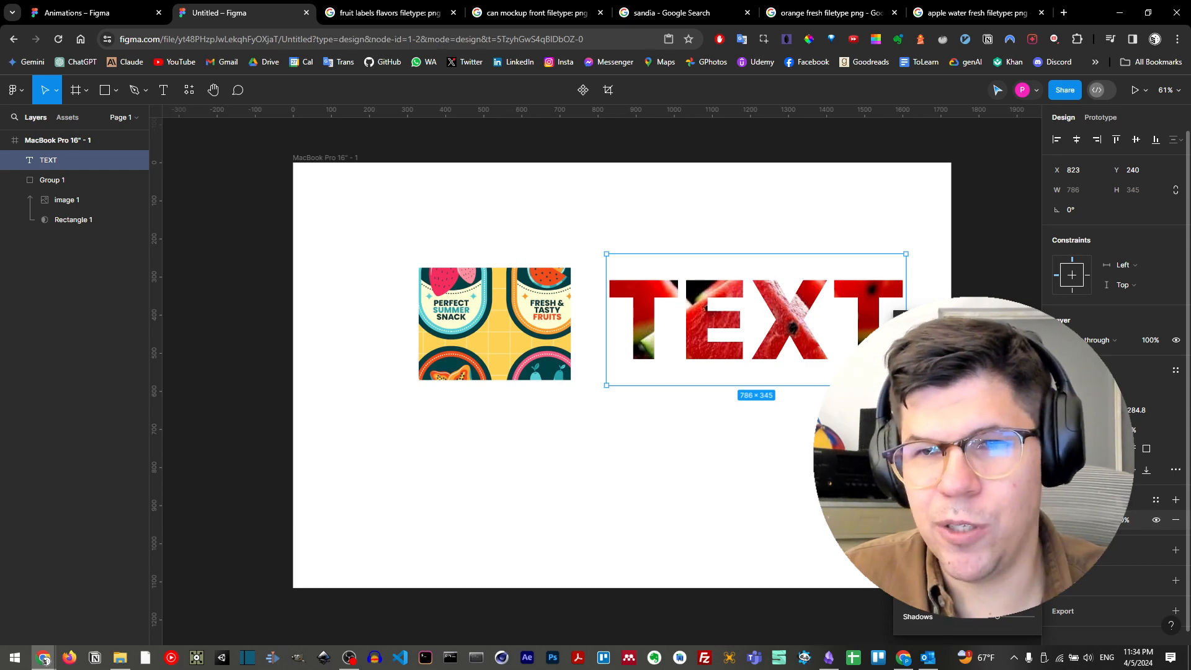
click(918, 378)
mouse_move(769, 356)
mouse_down()
mouse_move(768, 342)
mouse_move(771, 363)
mouse_up()
drag(755, 267, 756, 275)
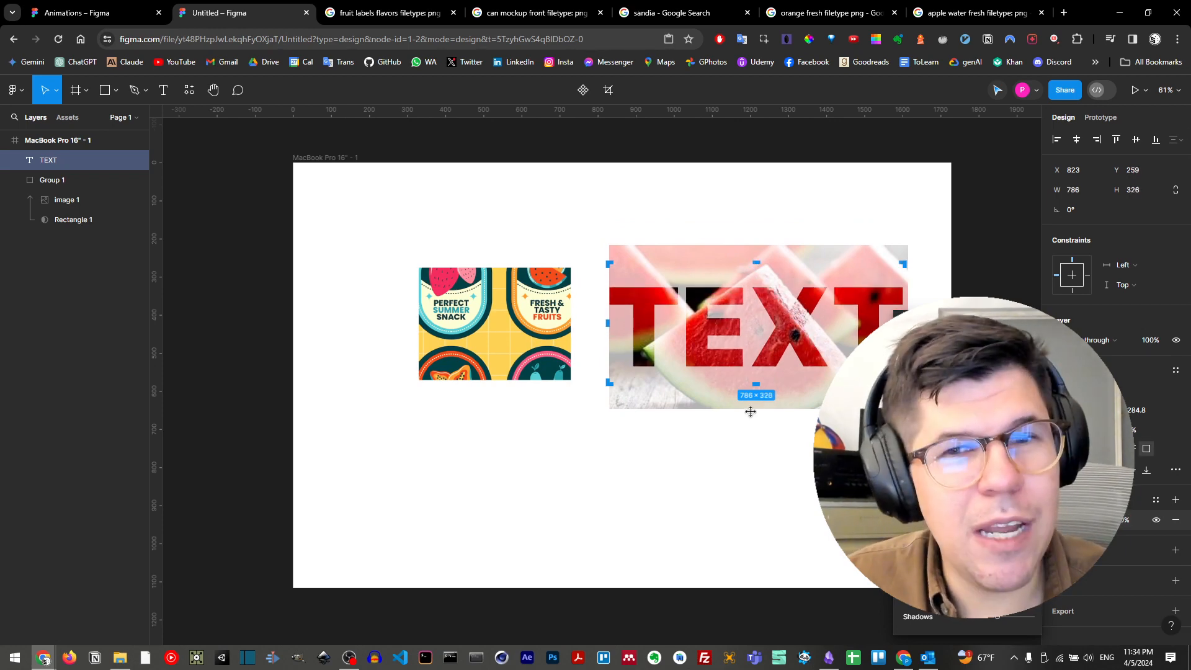
click(790, 456)
click(719, 421)
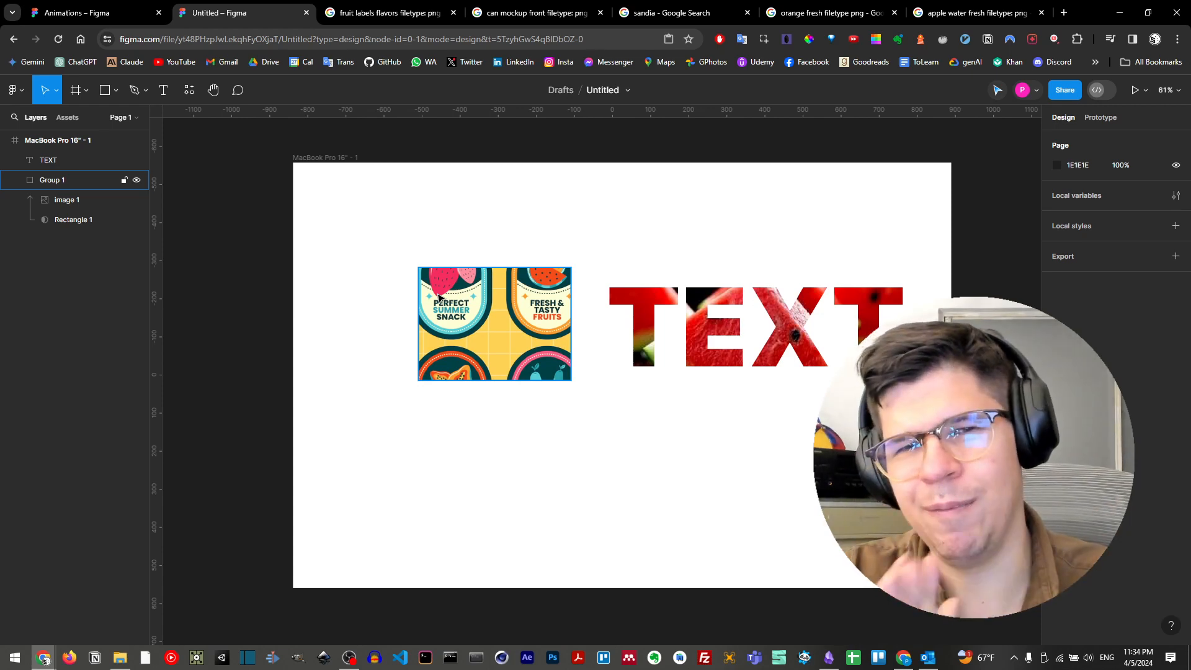
Check the orange can prototype in the Animations file, then return to the Untitled file and delete the watermelon-filled text
click(62, 17)
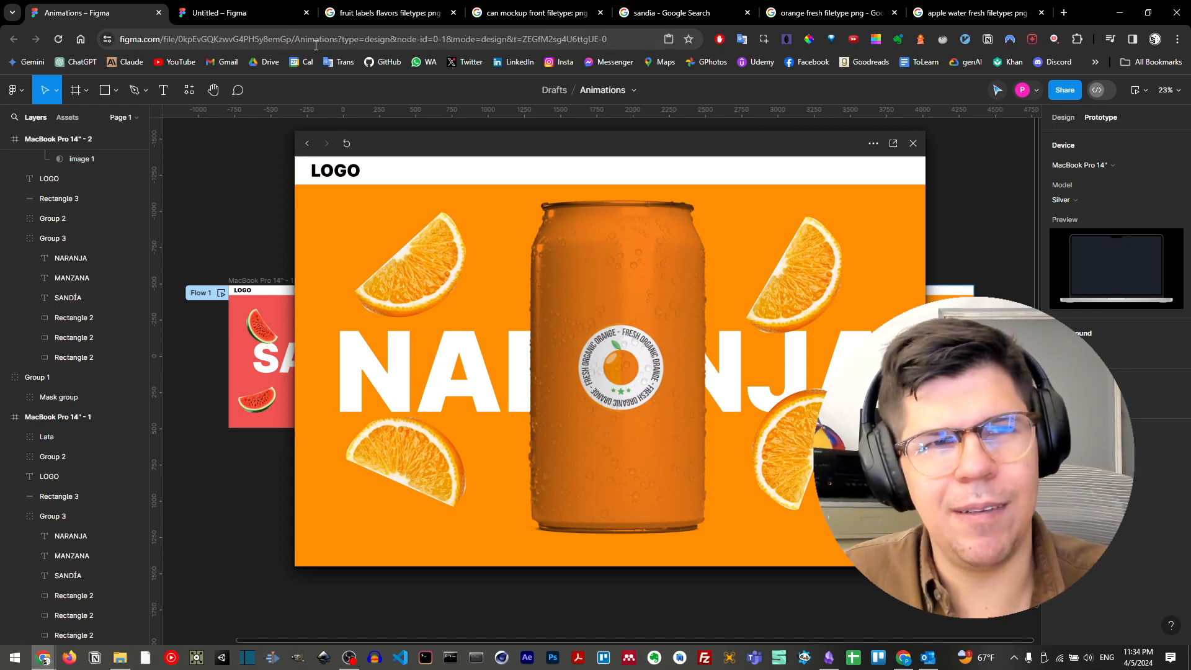
click(261, 18)
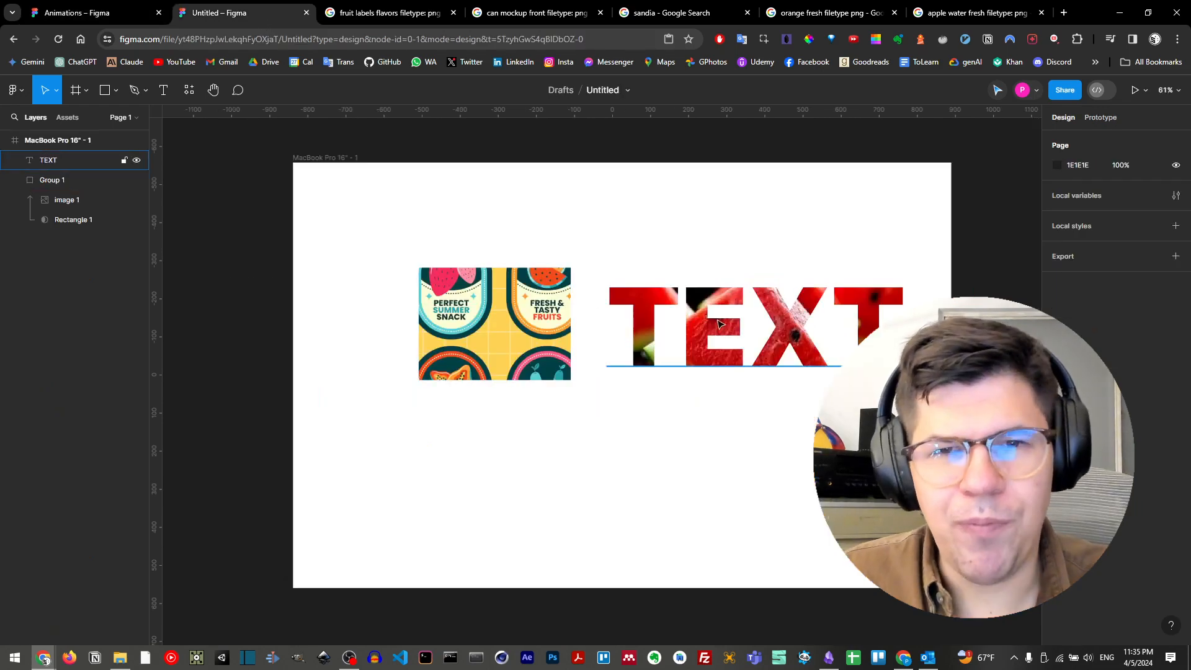
click(695, 294)
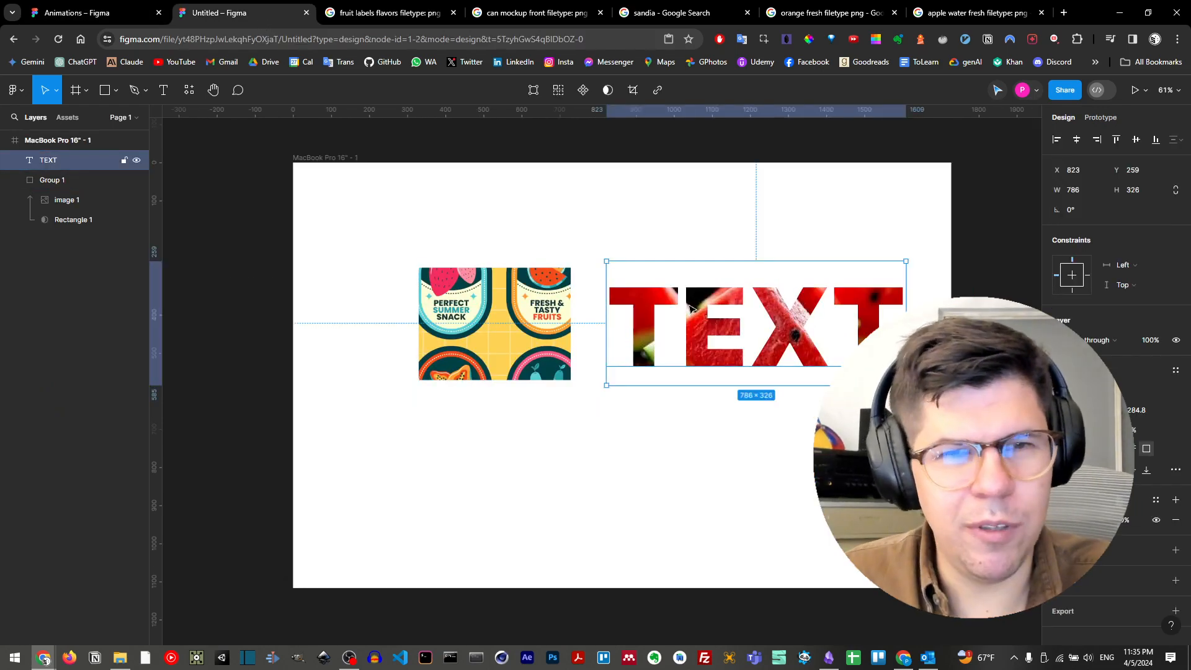
key(Delete)
click(537, 318)
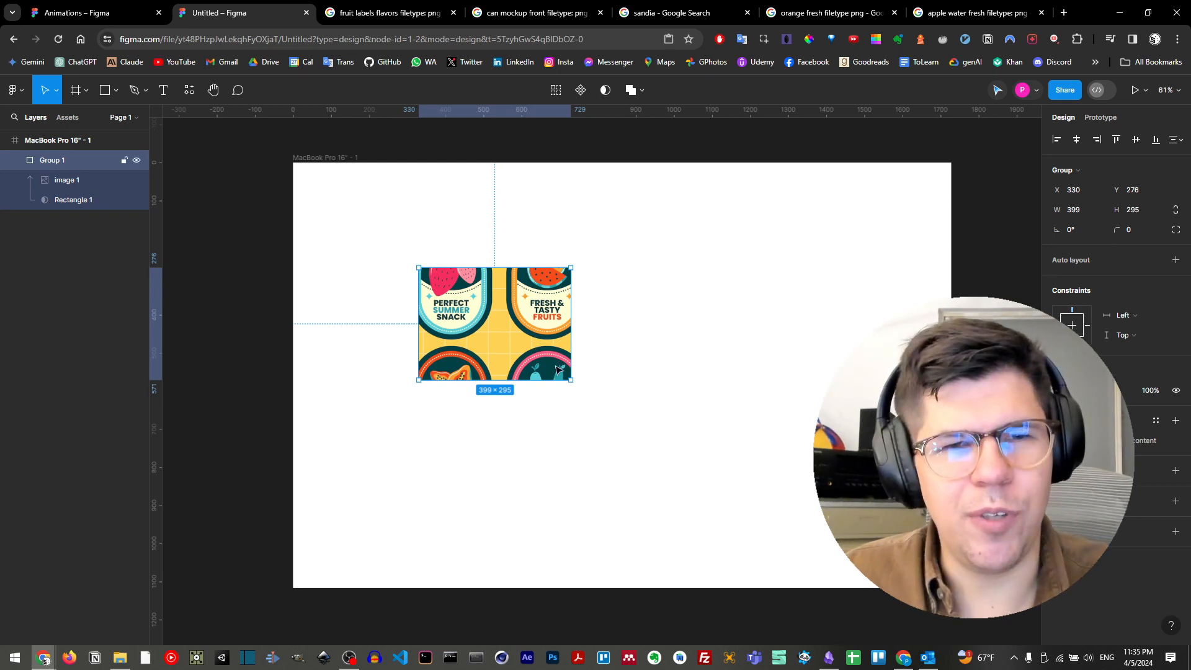
click(107, 175)
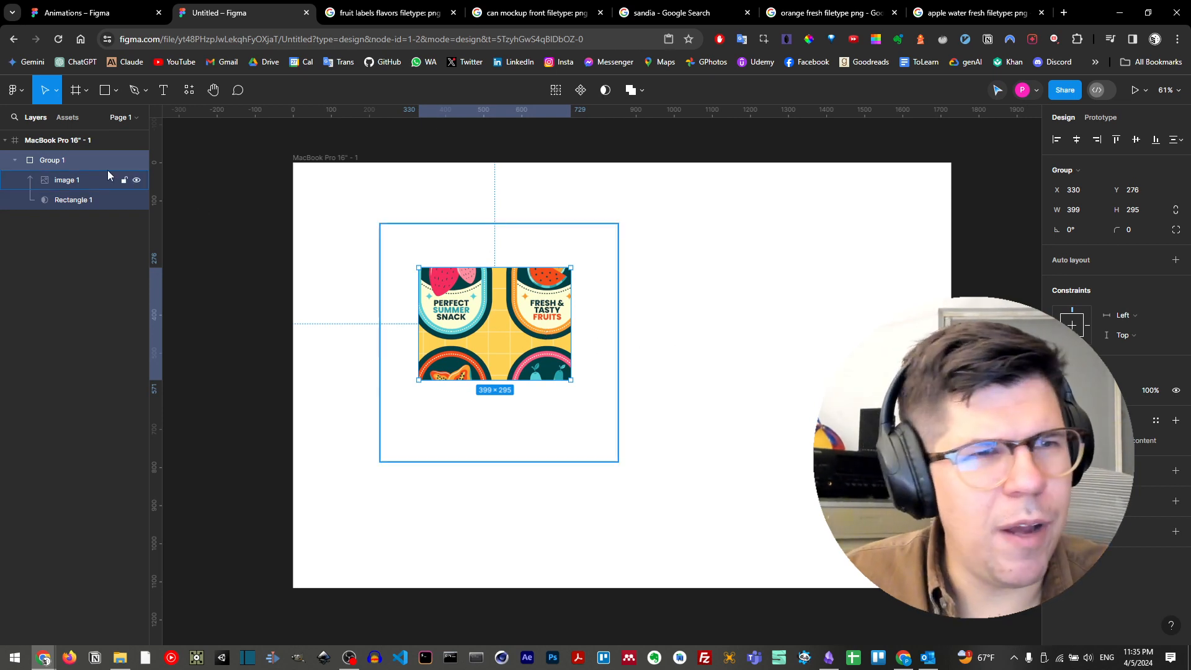
key(Delete)
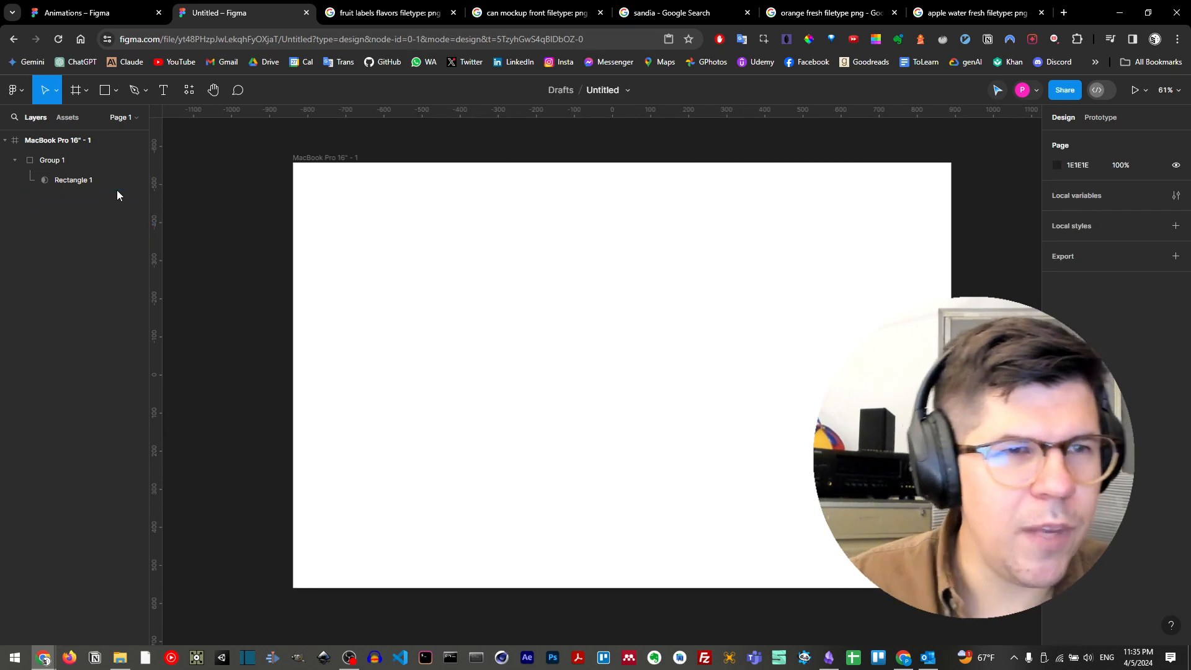
key(ctrl+z)
Delete the mask rectangle from Group 1 and ungroup the remaining fruit labels image
click(89, 200)
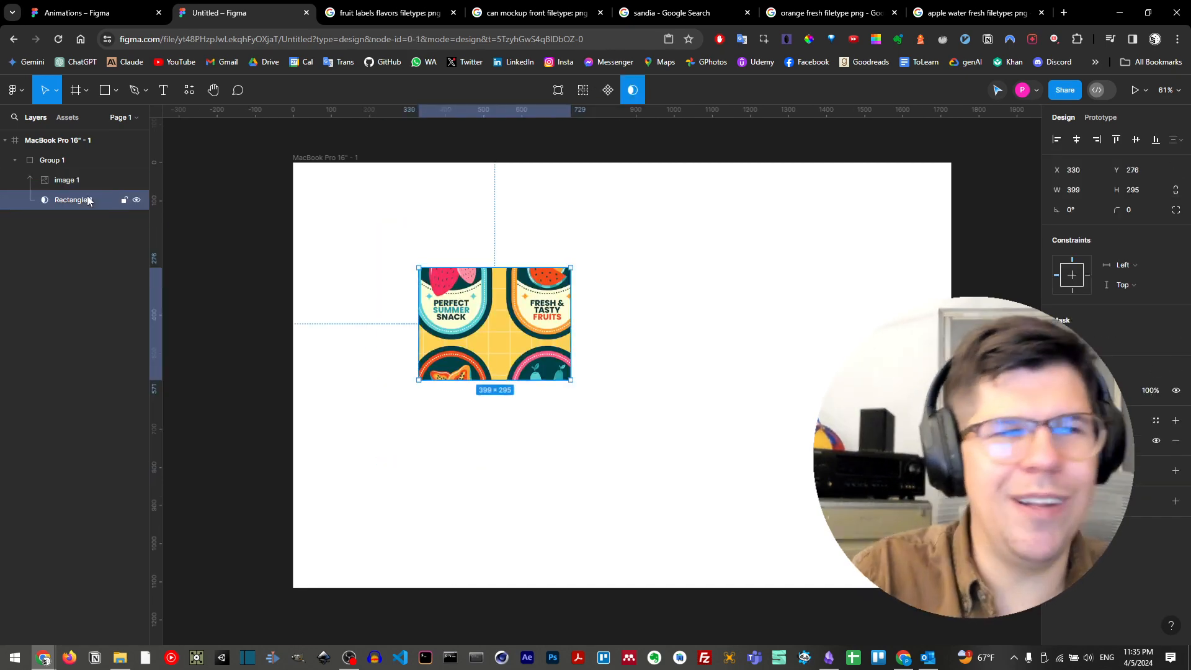
key(Delete)
click(73, 181)
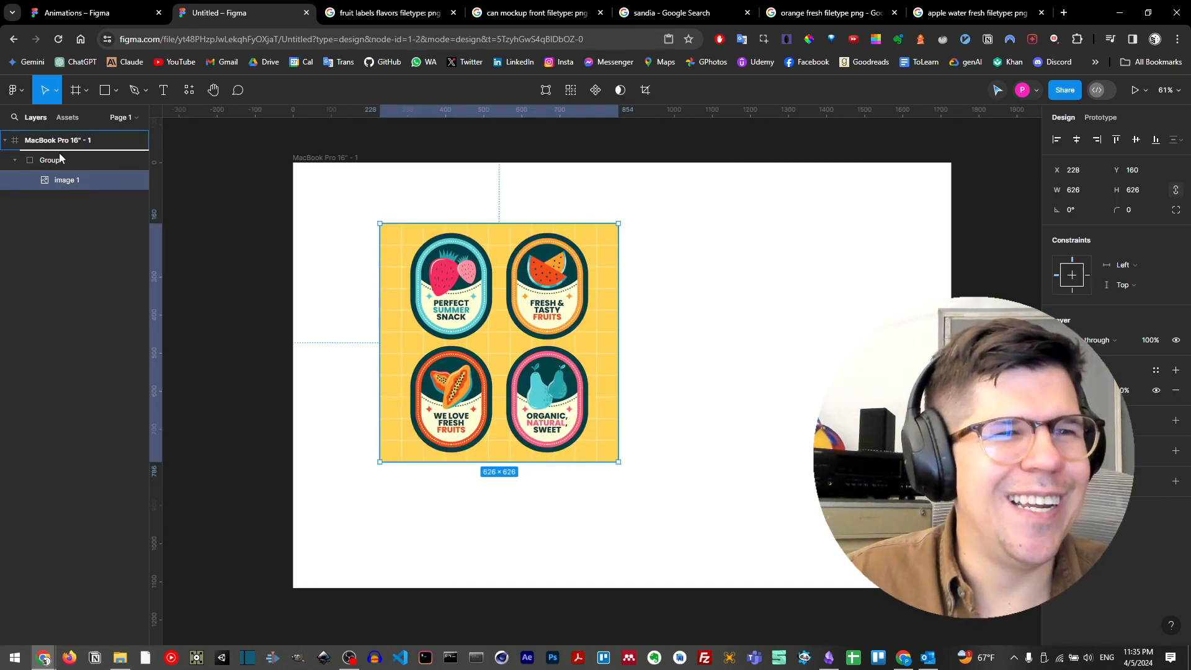
key(ctrl+shift+g)
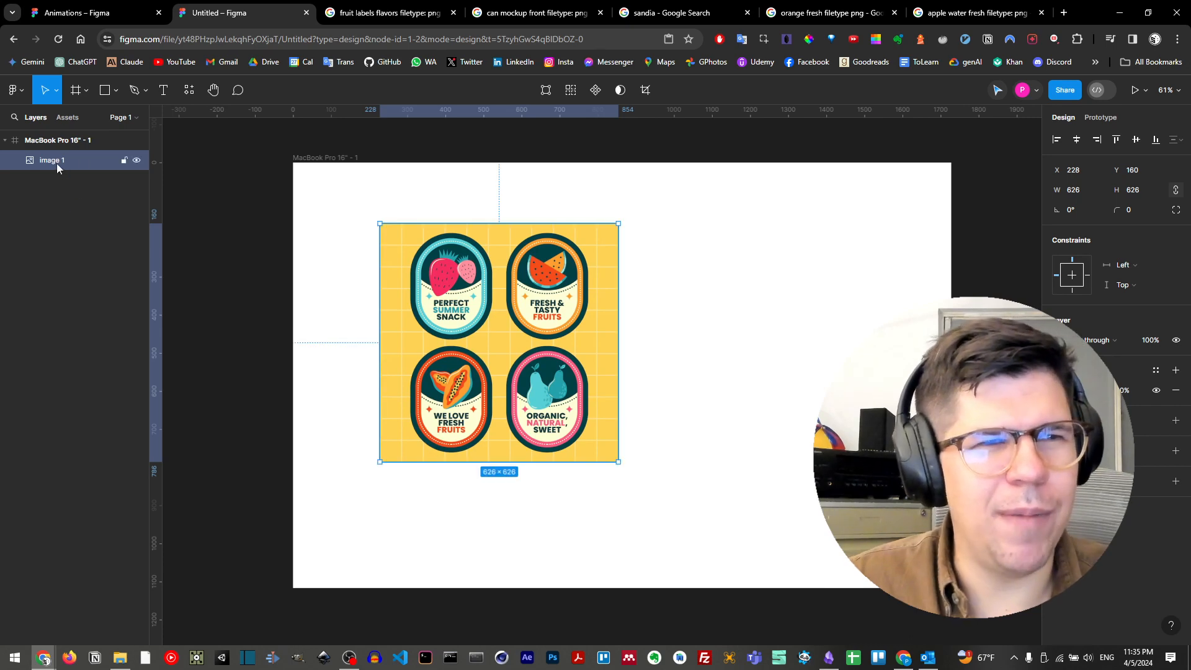
Rename the image layer as labels, move it to about X 419, Y 85, and enlarge it proportionally to nearly fill the frame's height
double_click(59, 161)
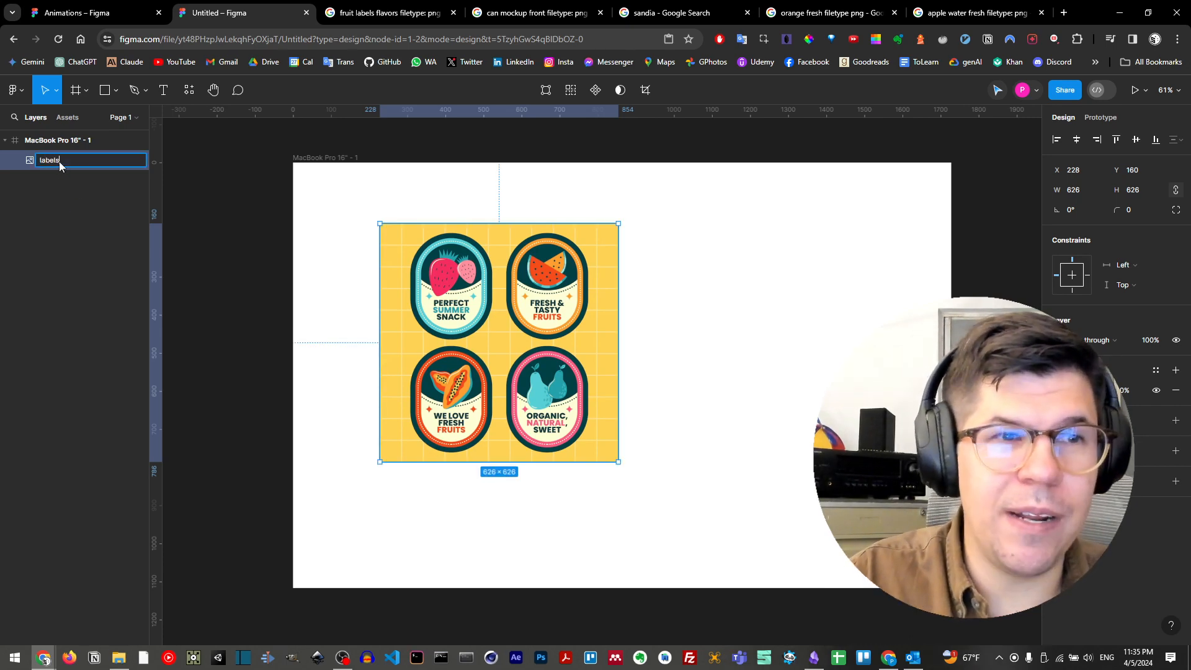
key(Return)
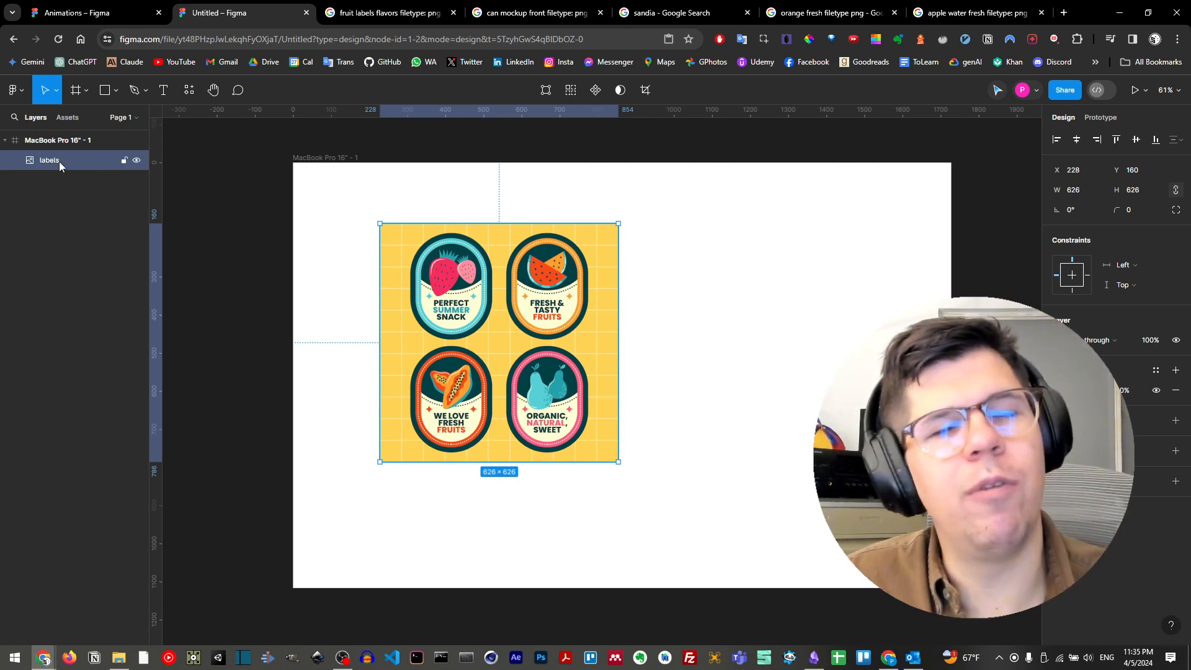
drag(529, 308, 602, 280)
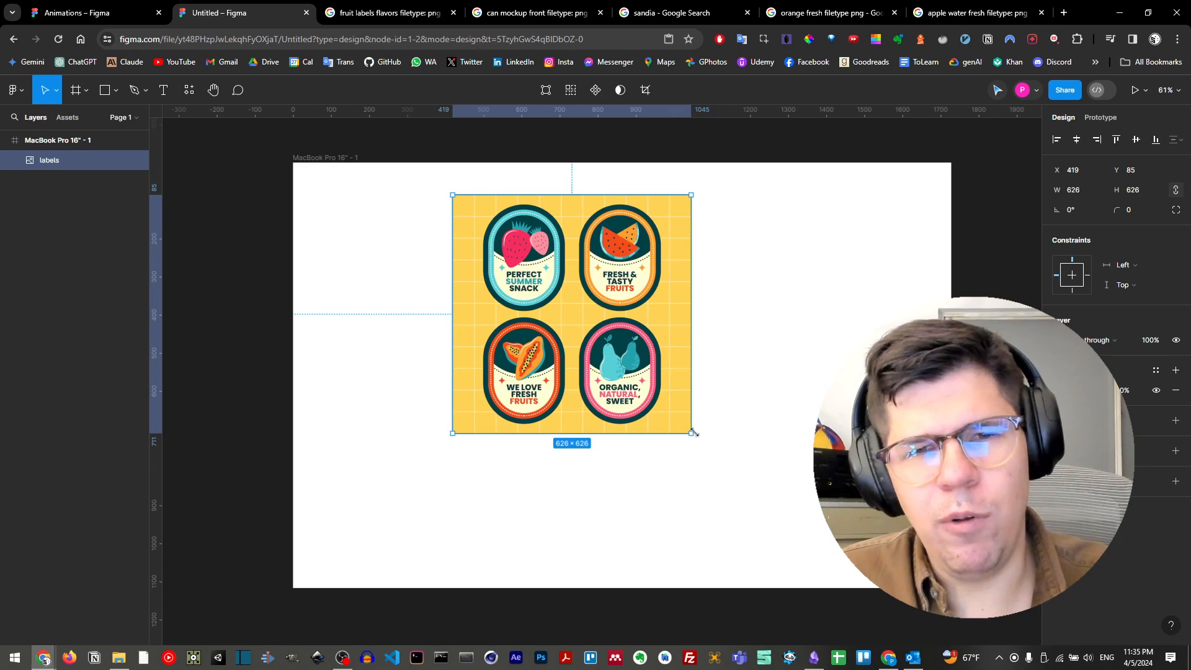
drag(694, 432, 812, 502)
click(863, 338)
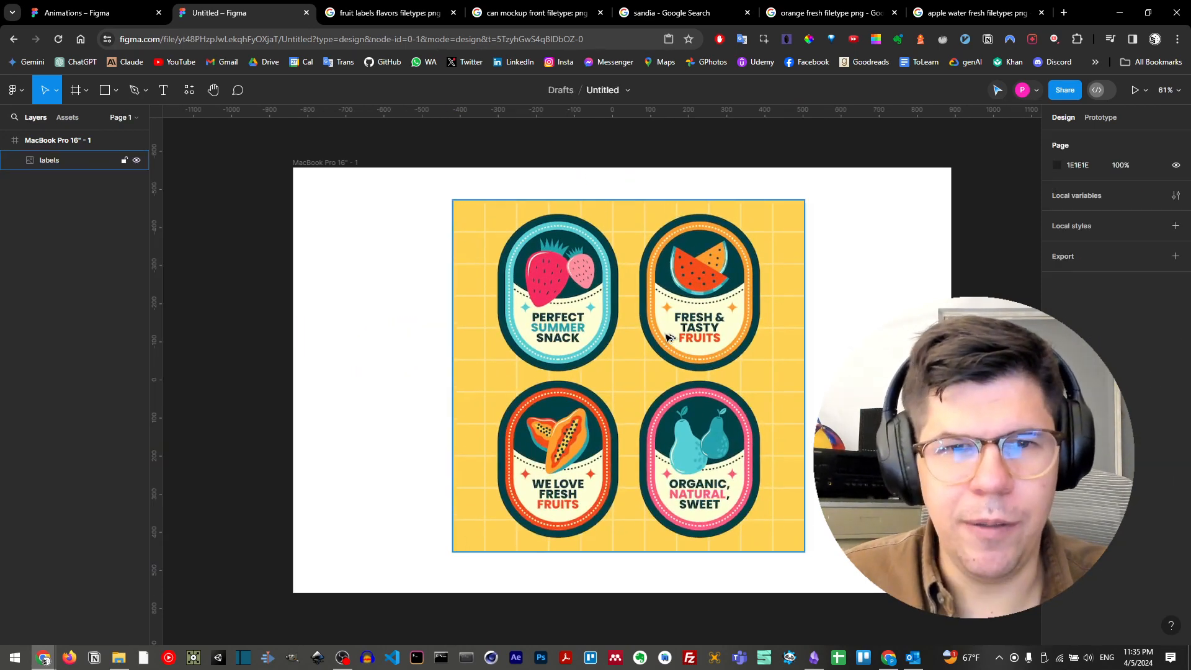
Start a Pen path around the strawberry label, tracing its straight right side and curving along its lower edge to the bottom centre
scroll(645, 291, up, 3)
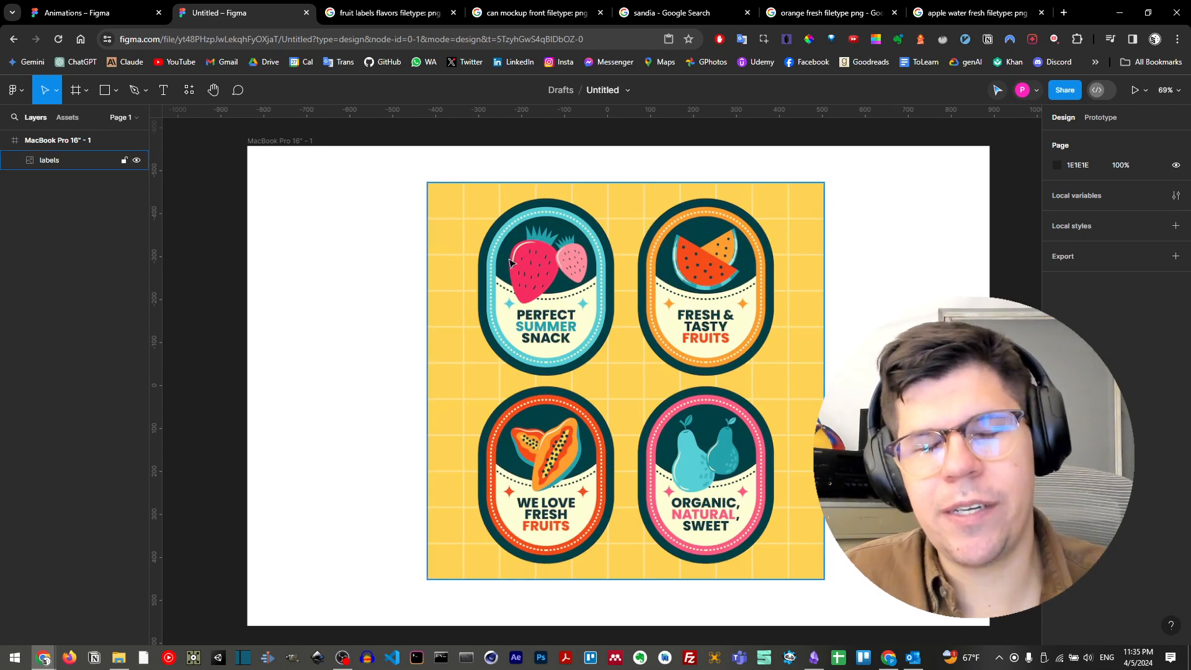
click(138, 93)
scroll(555, 198, up, 5)
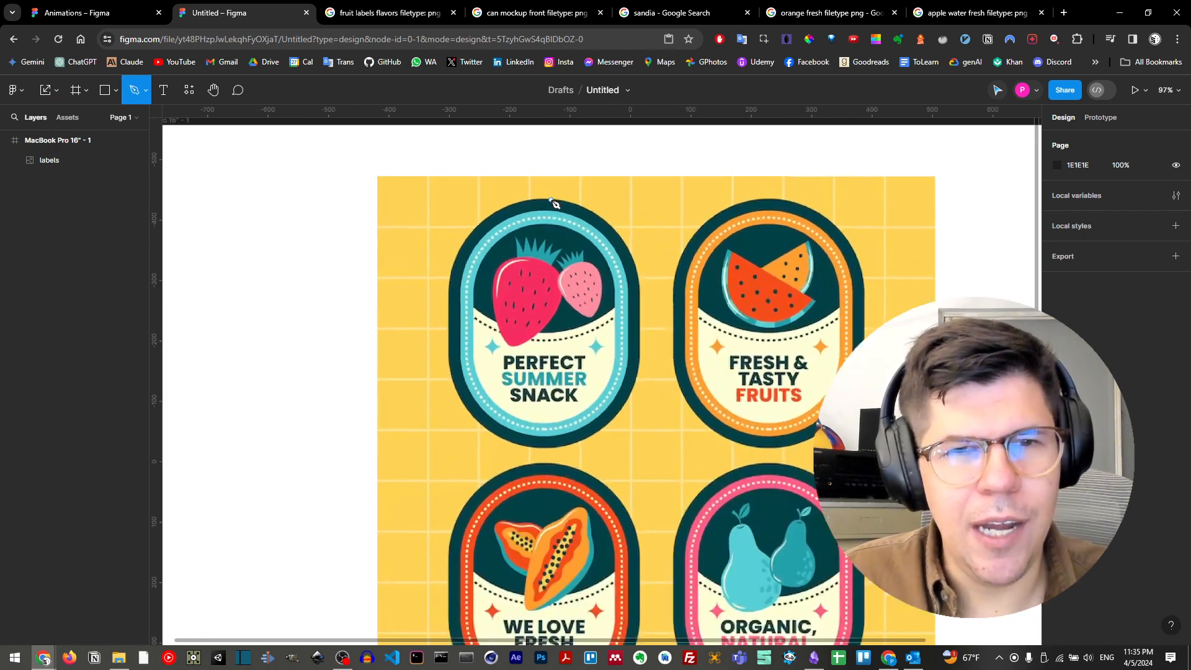
click(647, 289)
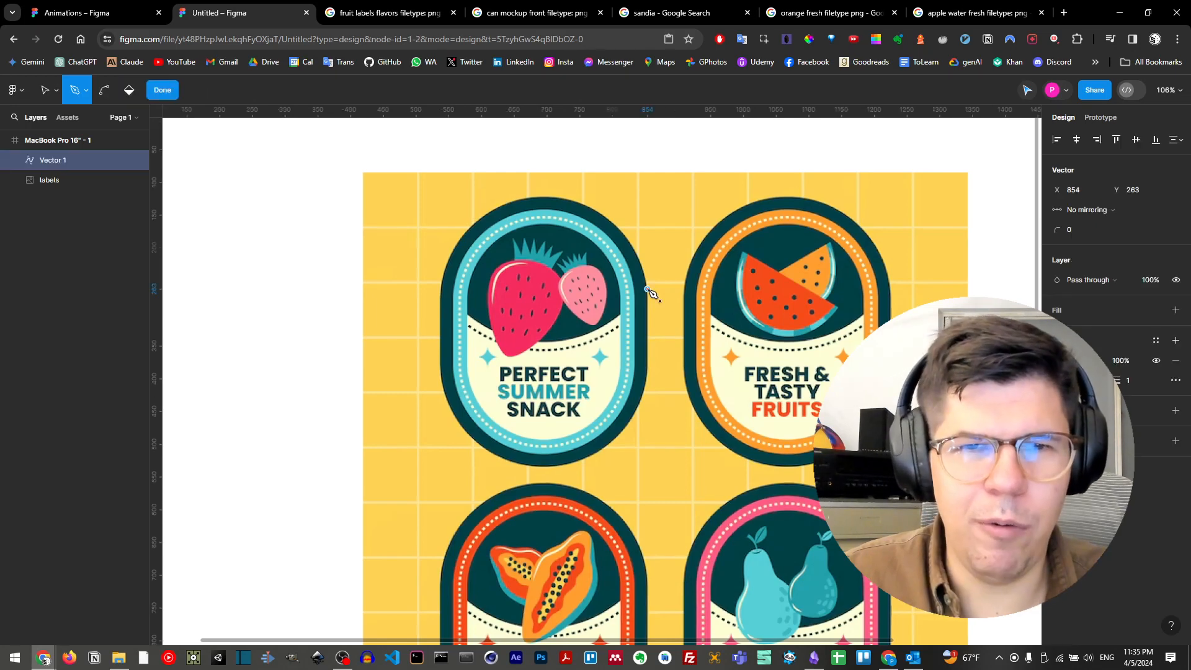
click(648, 375)
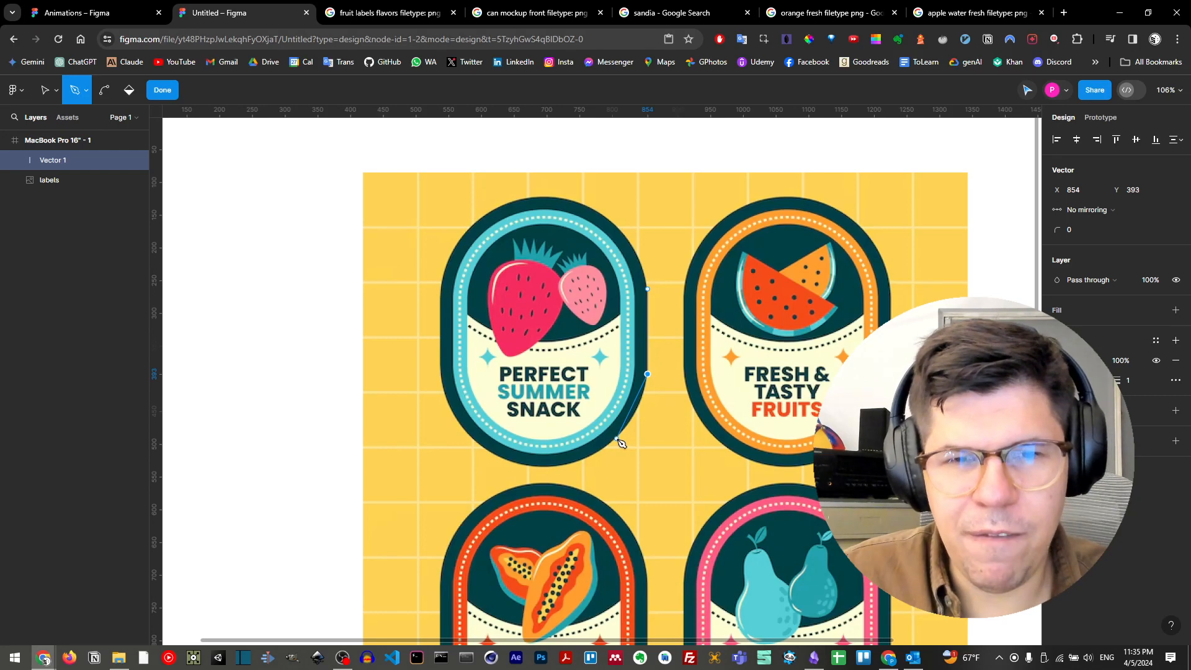
drag(617, 438, 595, 459)
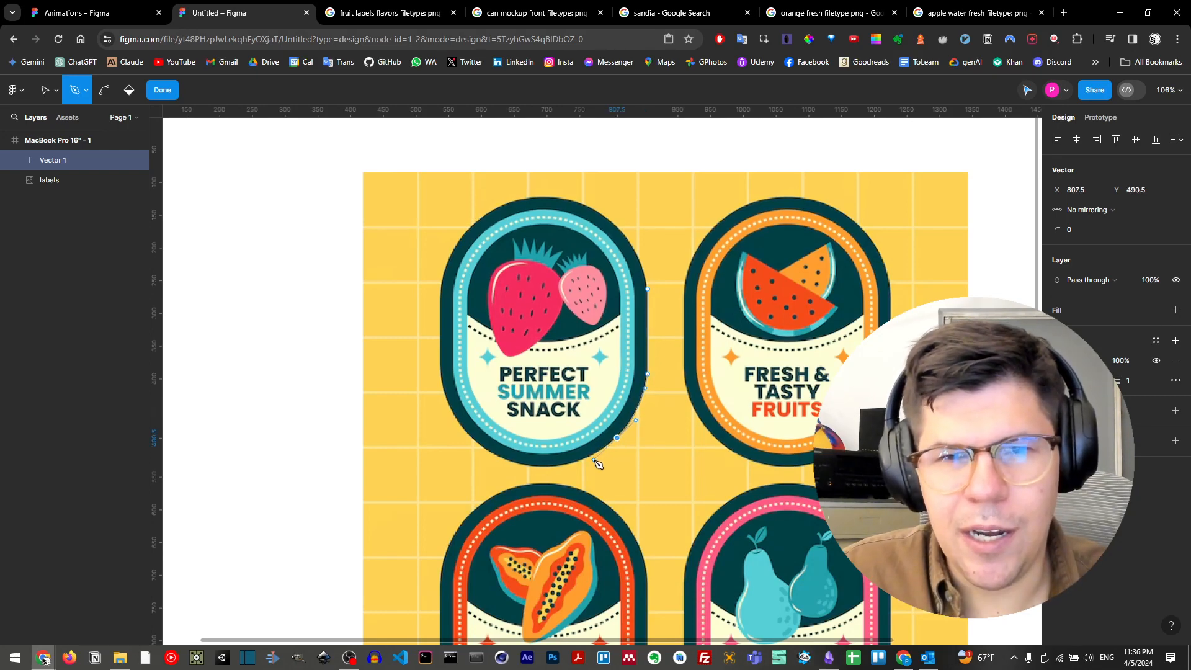
drag(540, 467, 519, 468)
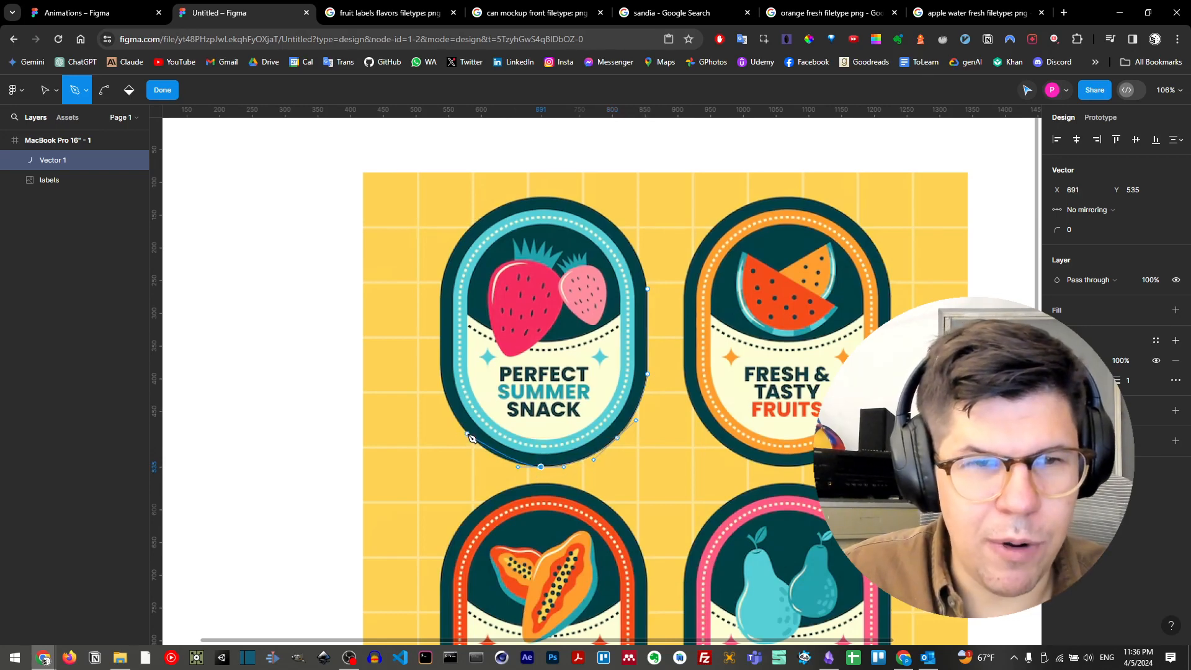
Continue the path up the strawberry label's left side and around its top, closing it at the starting point
drag(467, 433, 442, 367)
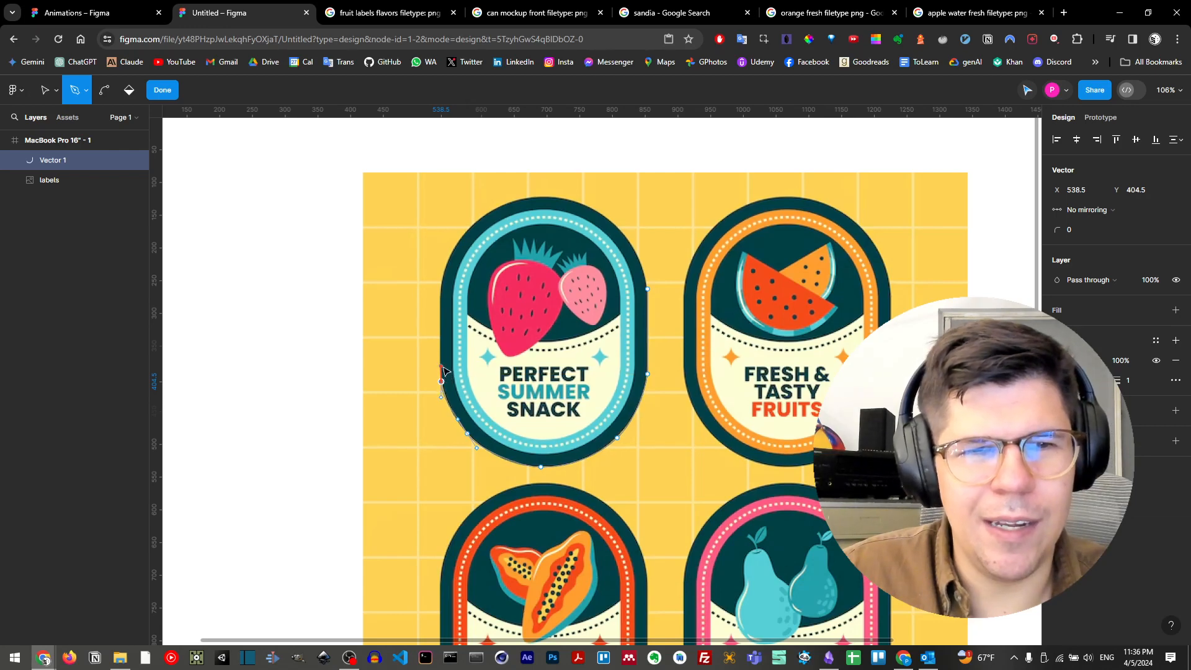
click(441, 288)
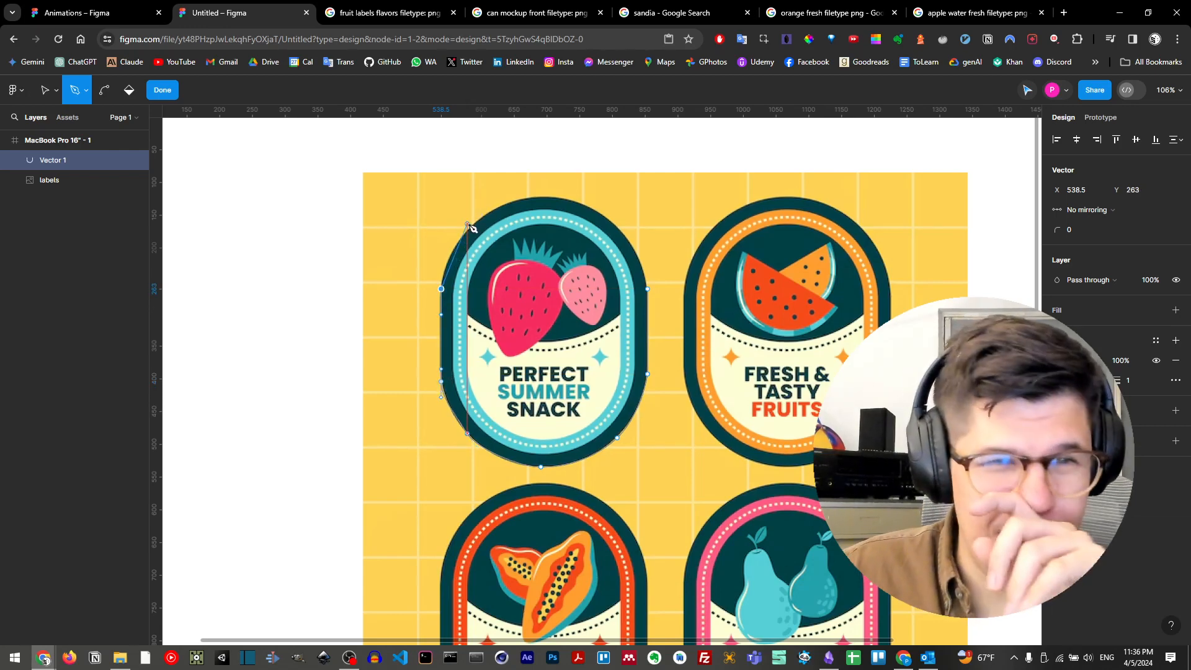
drag(476, 222, 503, 208)
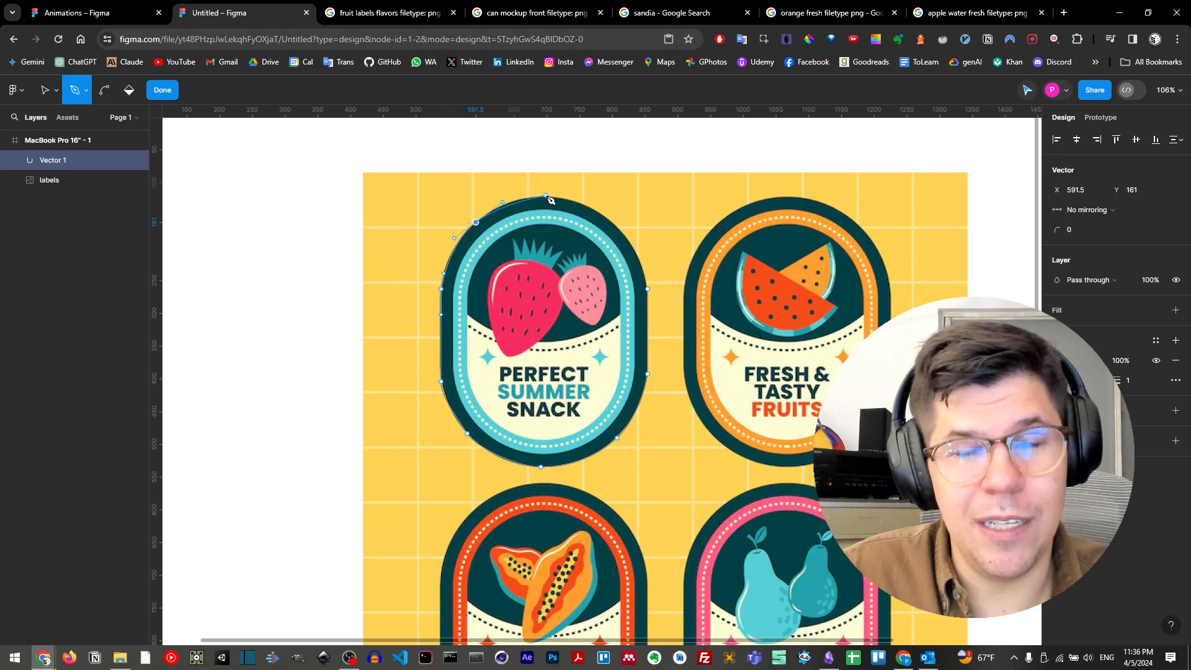
drag(546, 196, 634, 248)
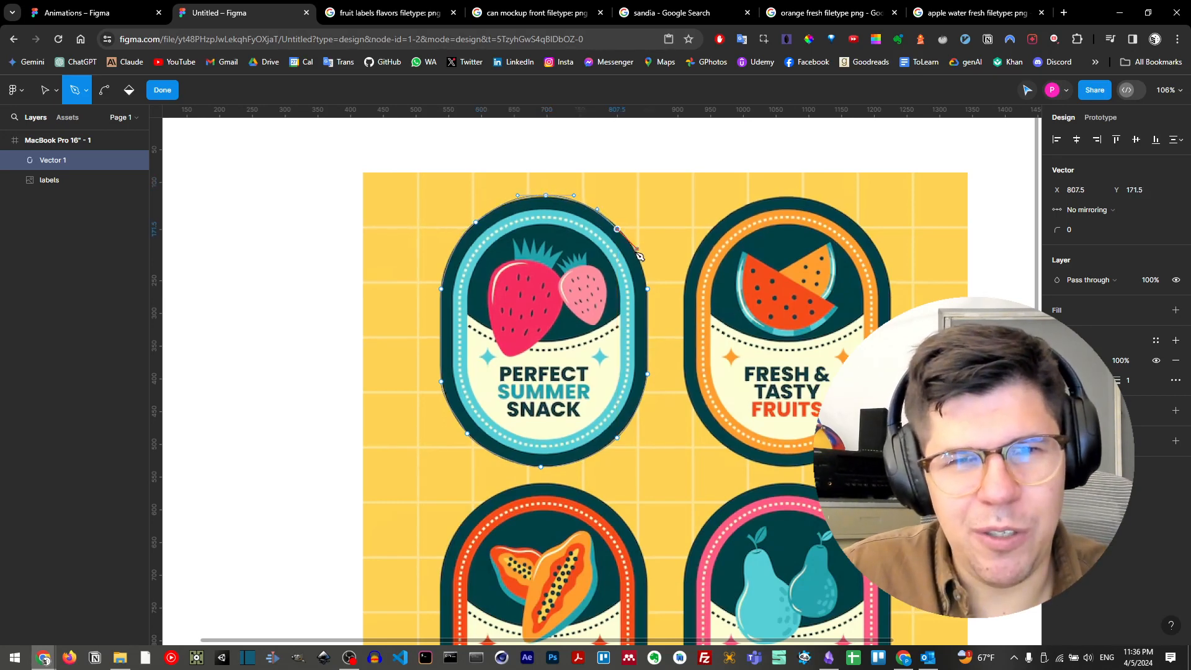
drag(648, 289, 648, 314)
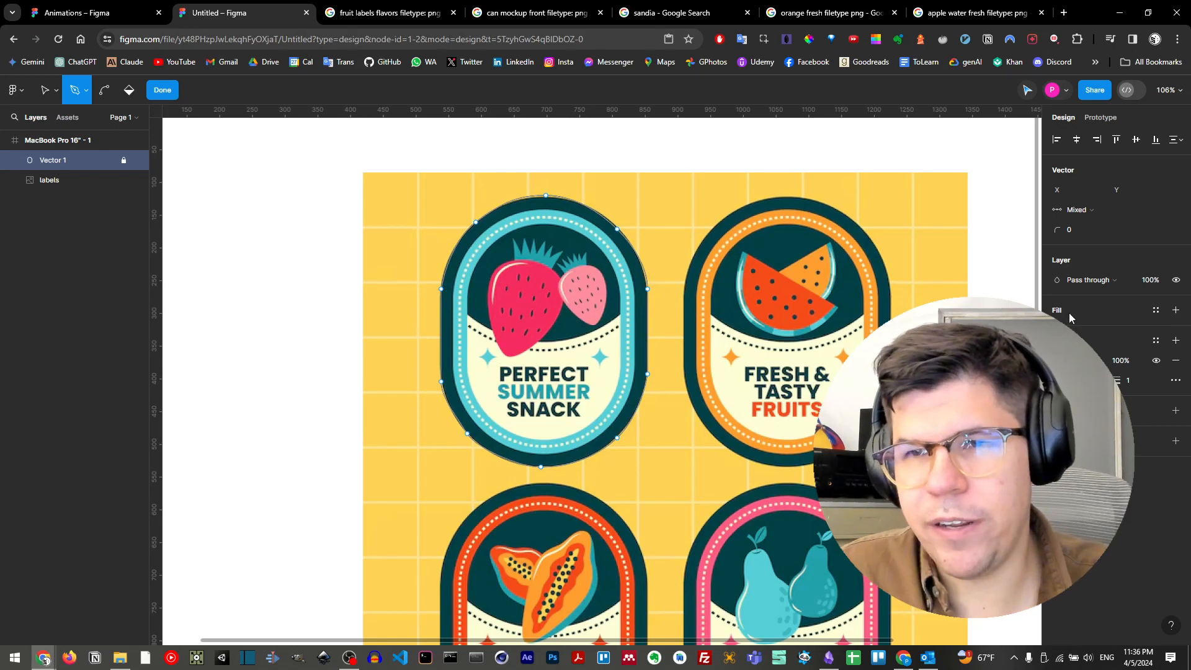
Add a solid grey fill to the traced vector, remove its stroke and finish editing the path
click(1175, 310)
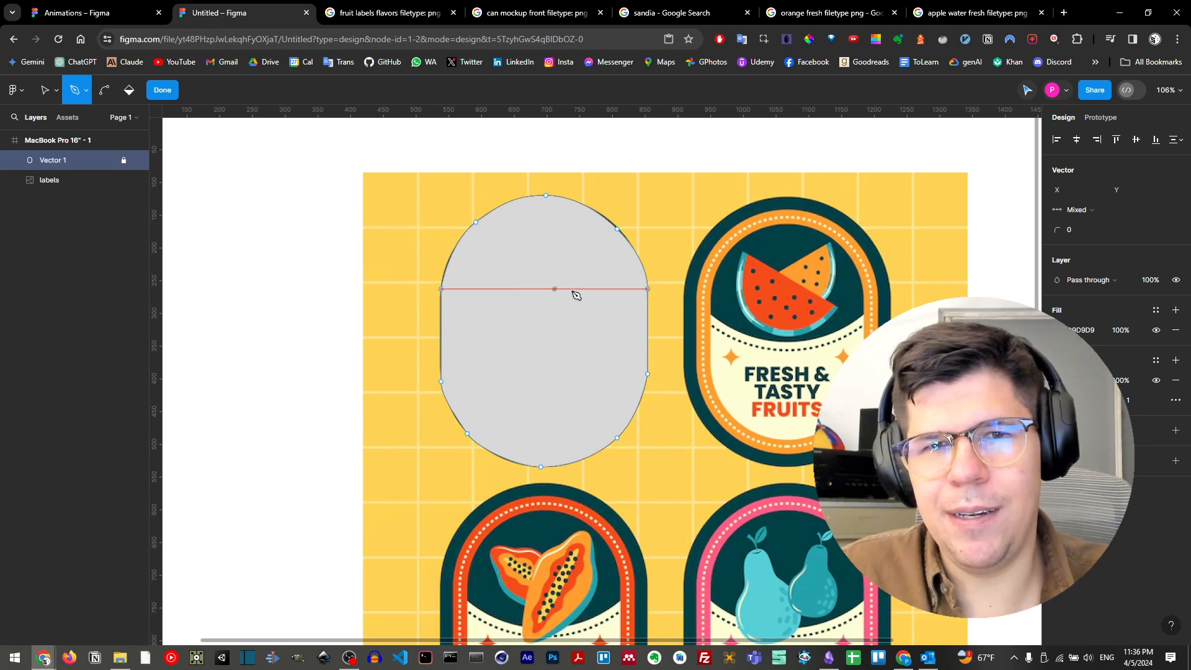
click(1171, 382)
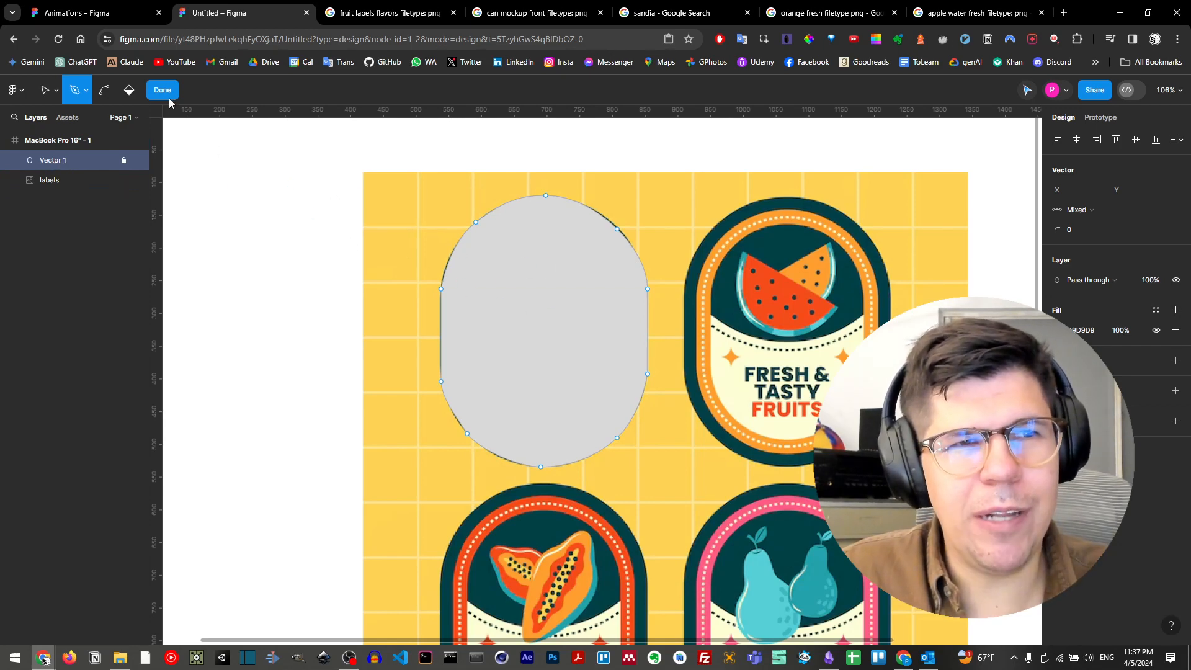
click(82, 162)
Place the labels image above Vector 1 in the layer order and mask it with the vector shape
click(68, 183)
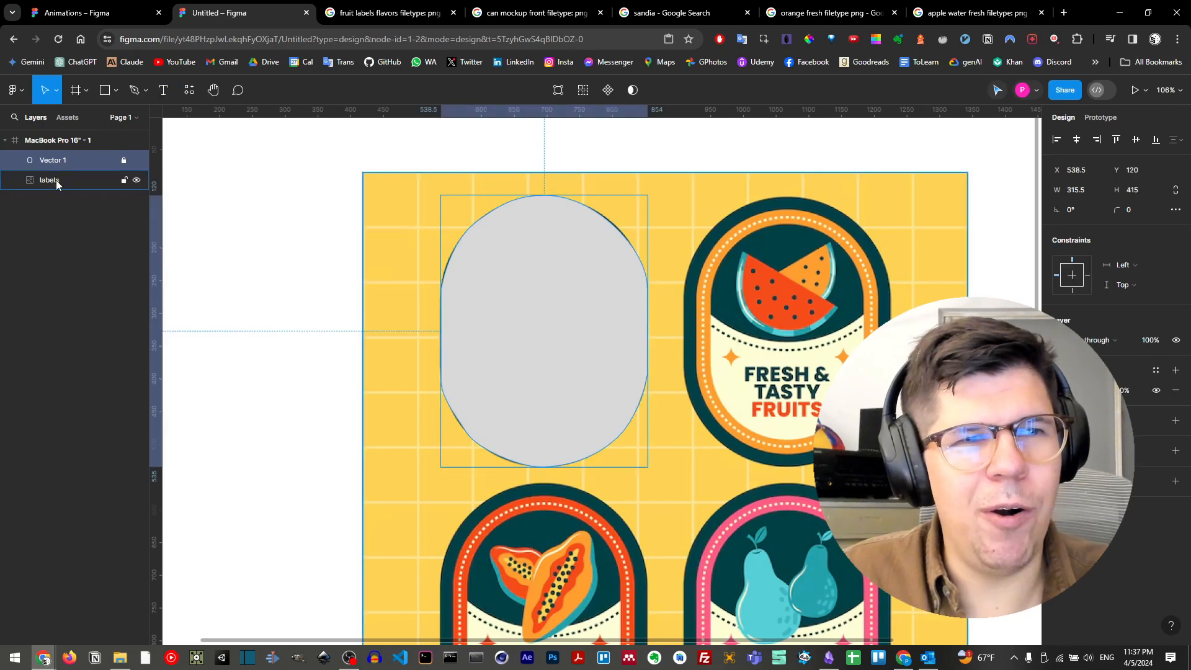
drag(68, 182, 74, 160)
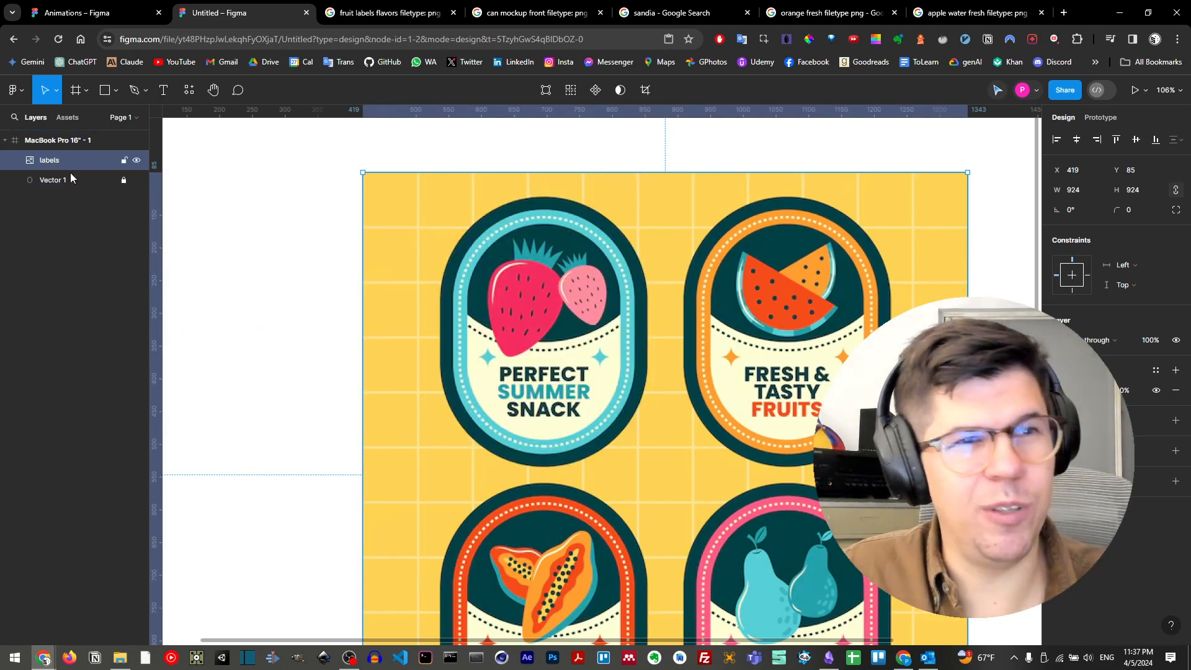
shift+click(67, 180)
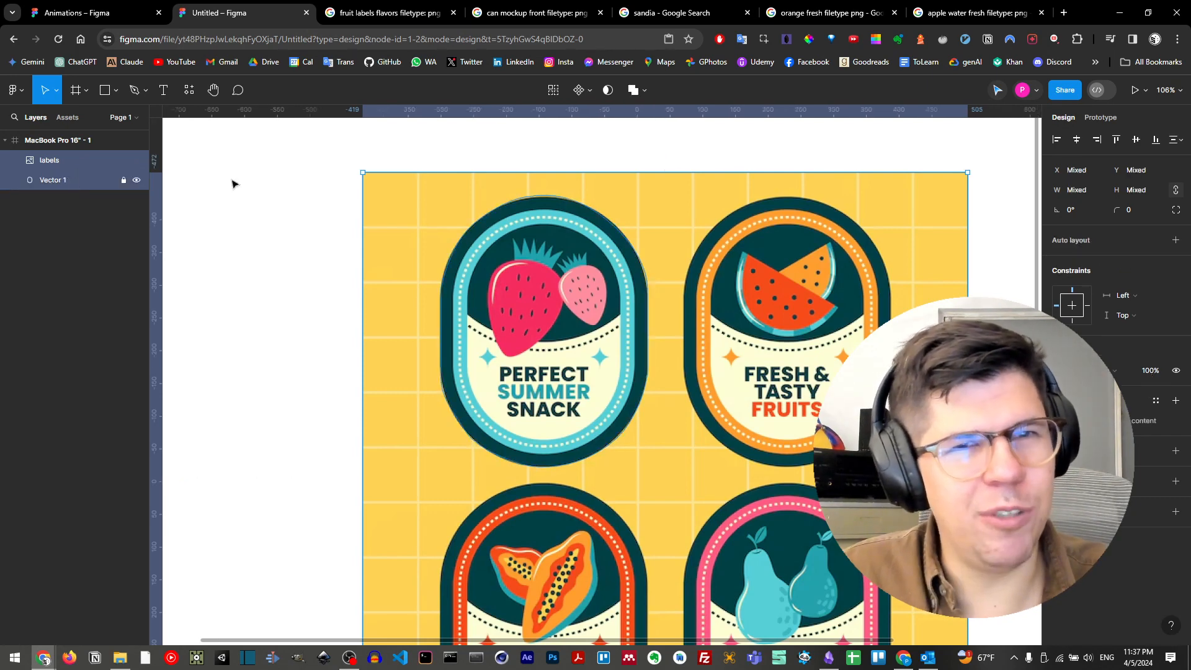
click(608, 90)
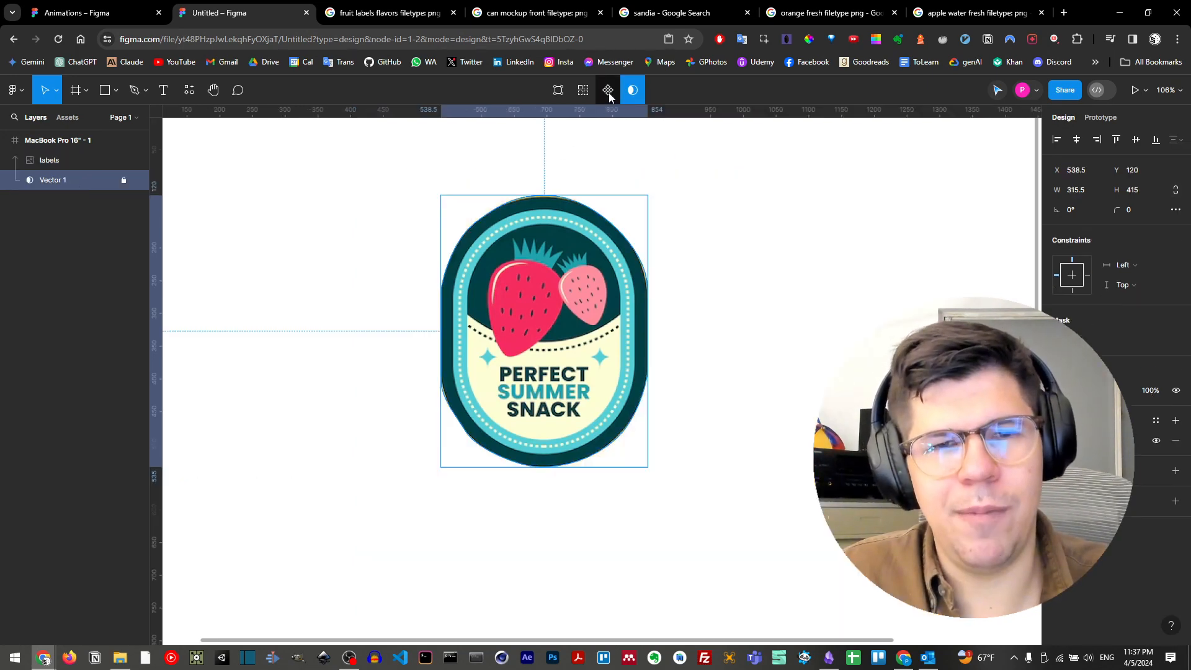
click(691, 263)
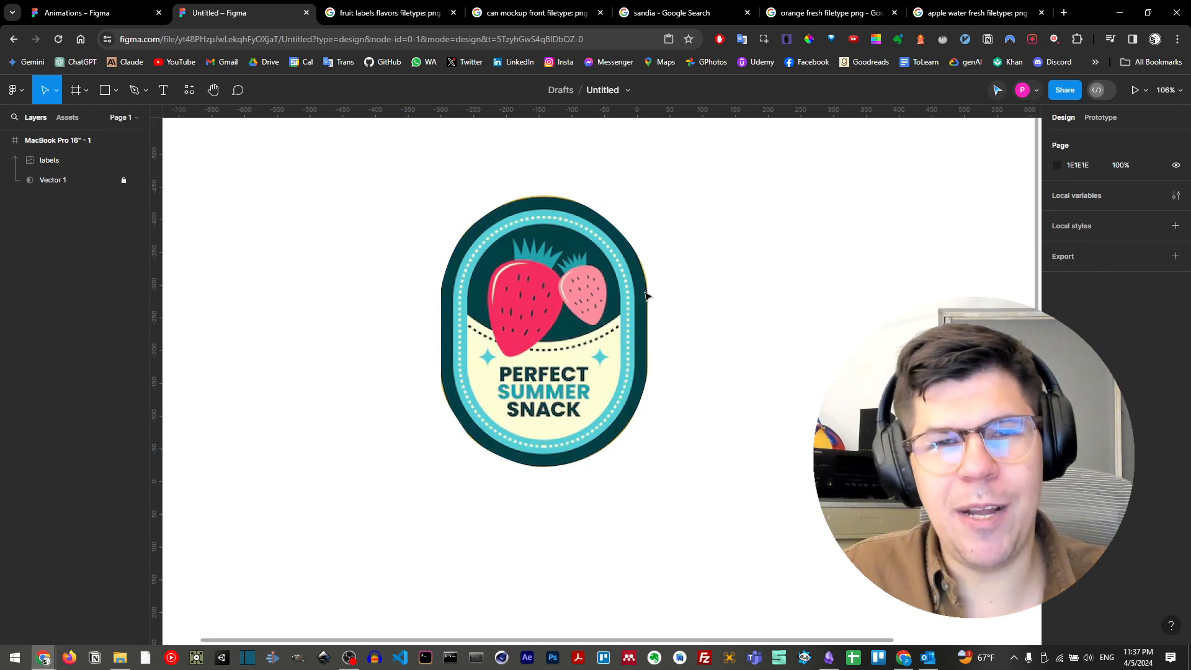
Group the masked labels image with Vector 1 and move the group to about X 266, Y 318
scroll(637, 302, down, 5)
click(589, 317)
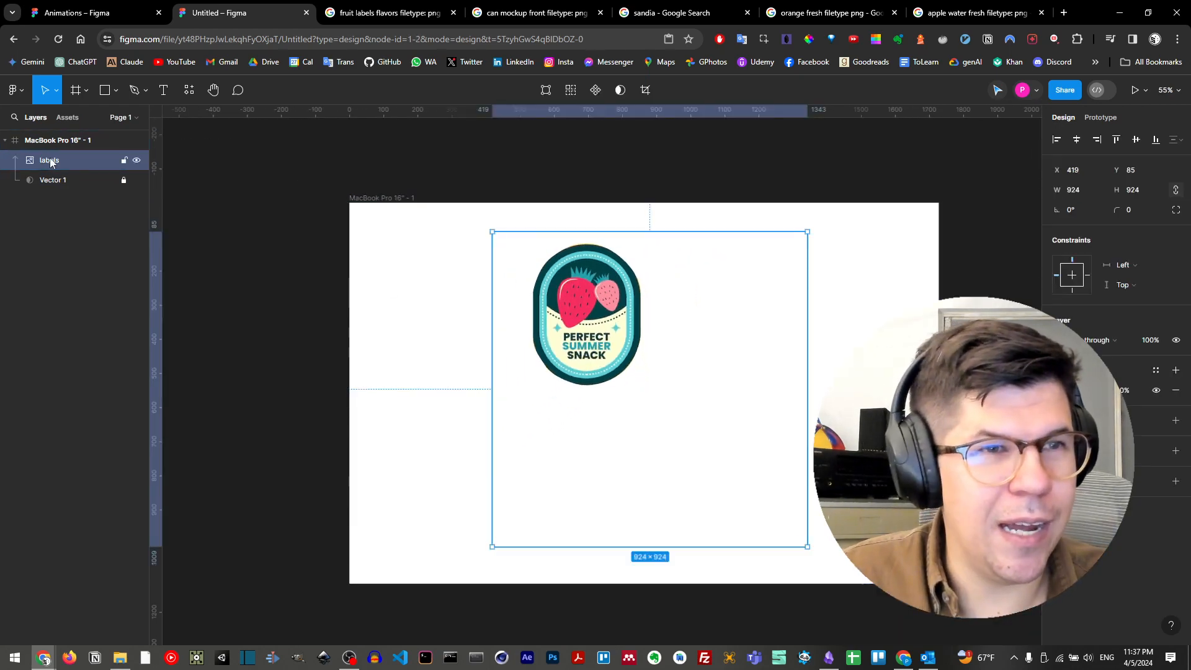
shift+click(80, 180)
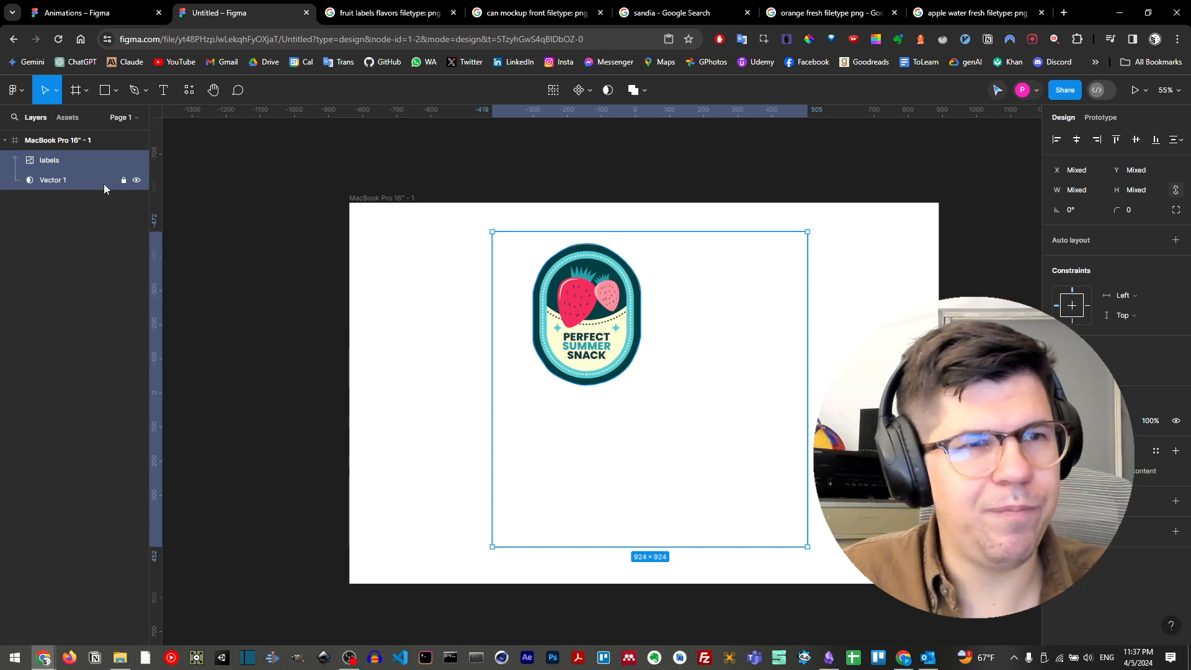
key(ctrl+alt+m)
drag(564, 387, 508, 387)
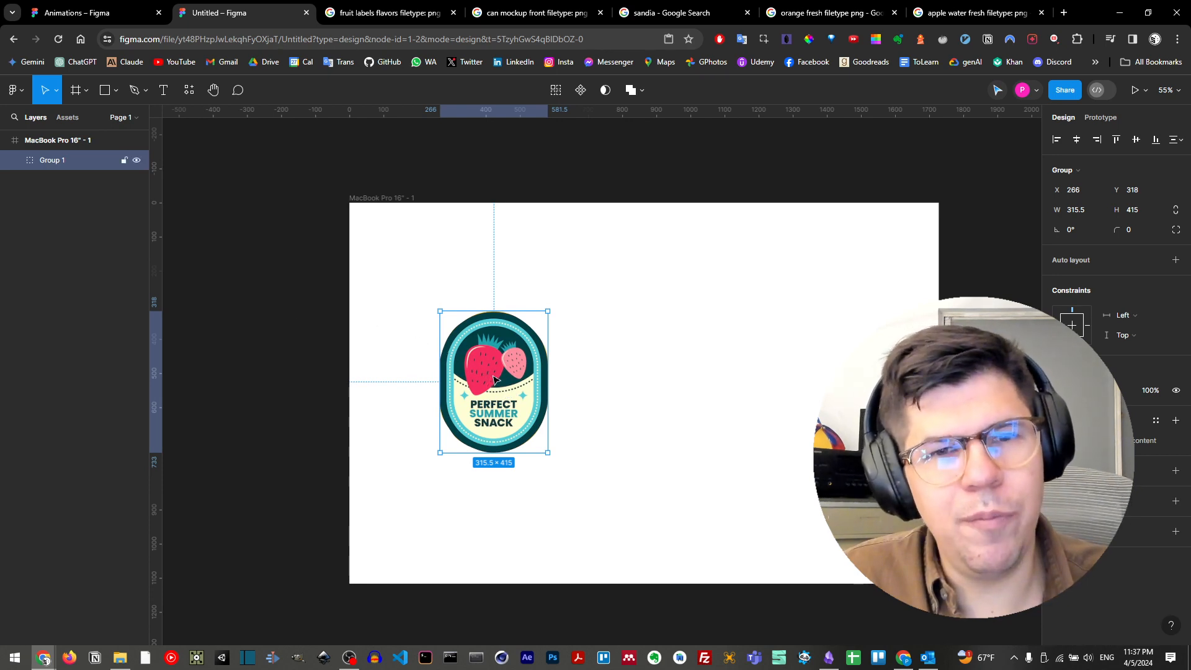
Try shifting the labels image inside Group 1's mask to the watermelon and pear labels, and undo the moves
click(16, 160)
click(76, 181)
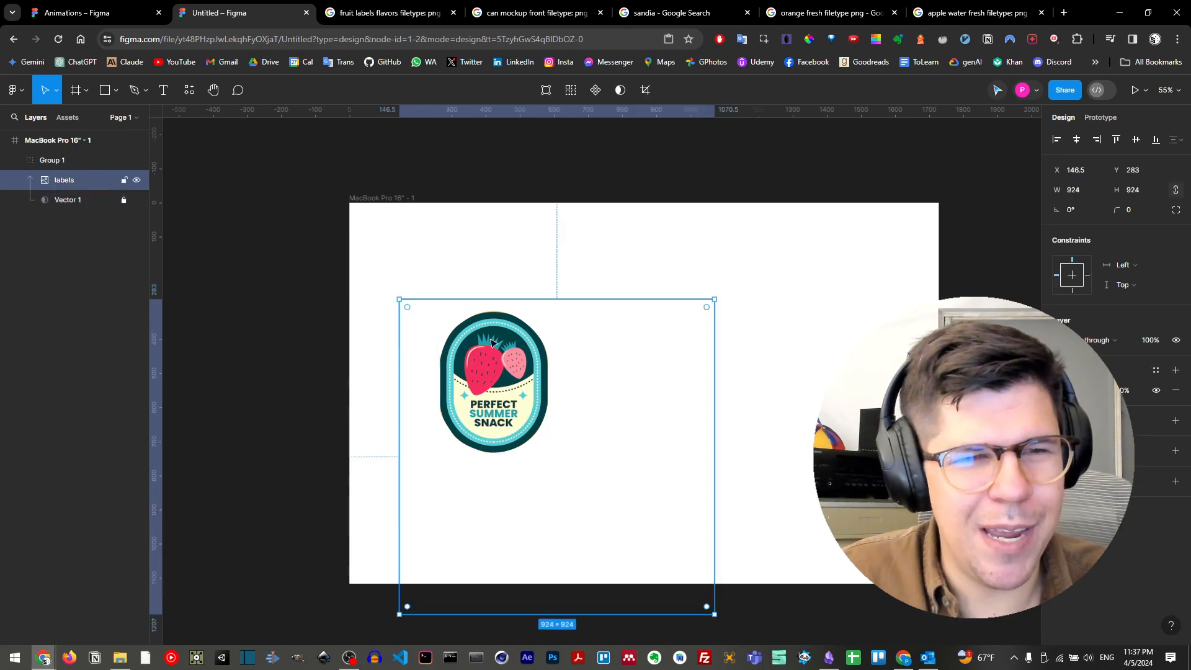
drag(589, 373, 461, 369)
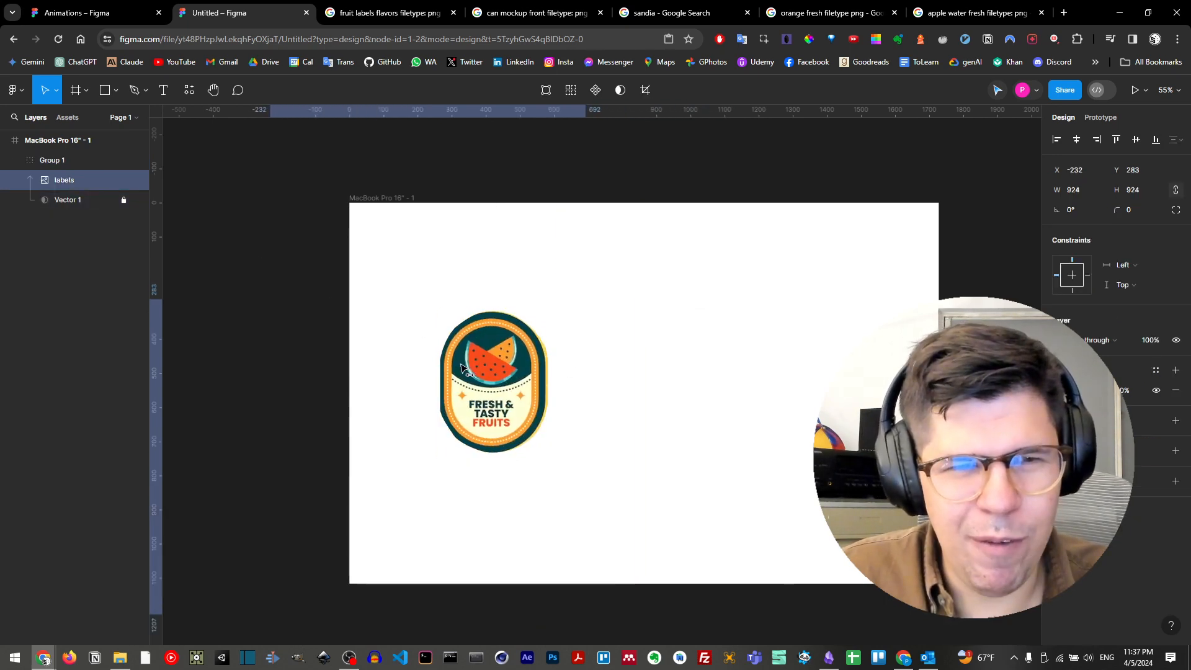
drag(515, 473, 515, 322)
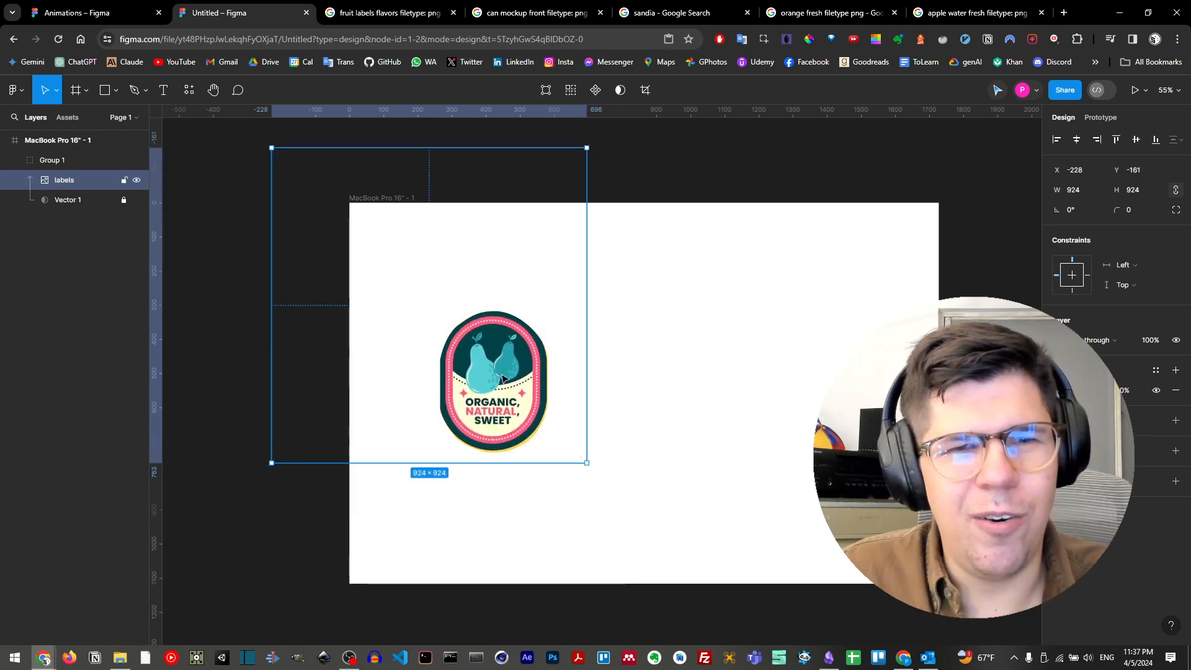
drag(506, 379, 618, 385)
key(ctrl+z)
key(ctrl+z)
key(ctrl+z)
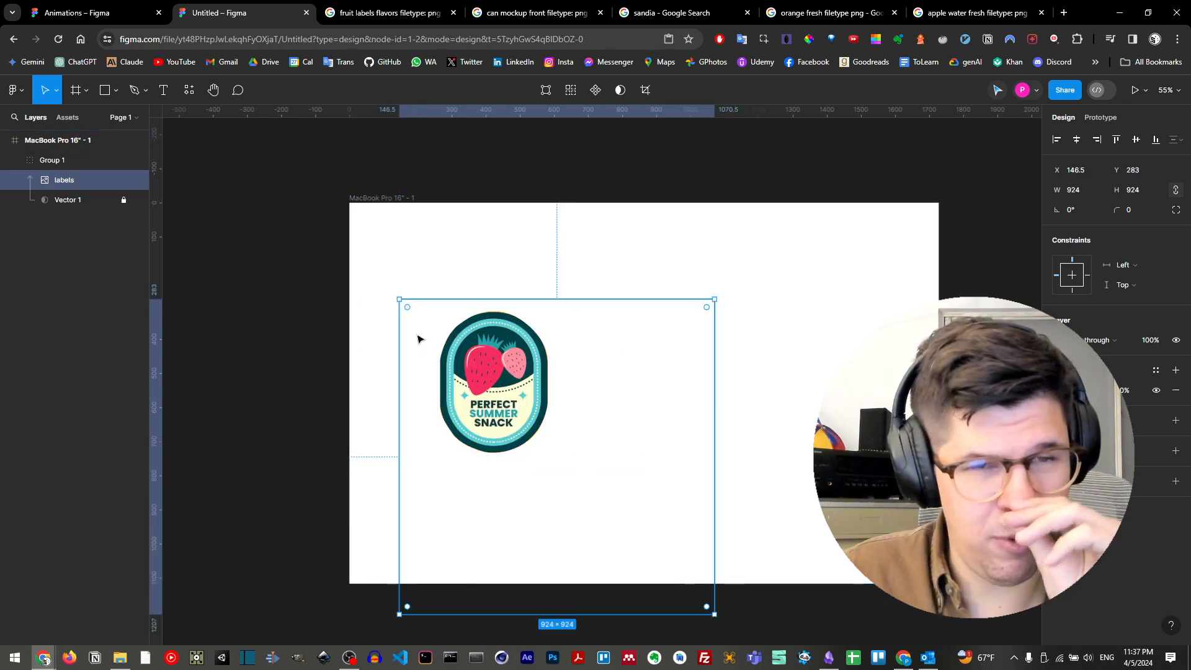
Rename Group 1 as label
click(486, 285)
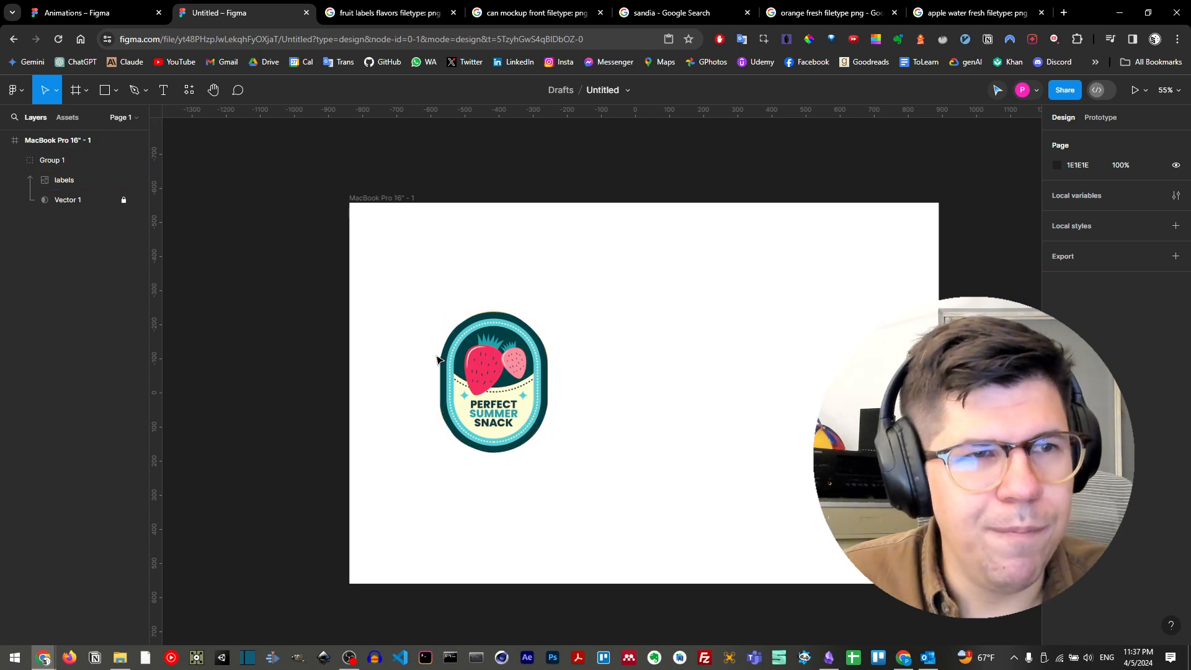
click(490, 364)
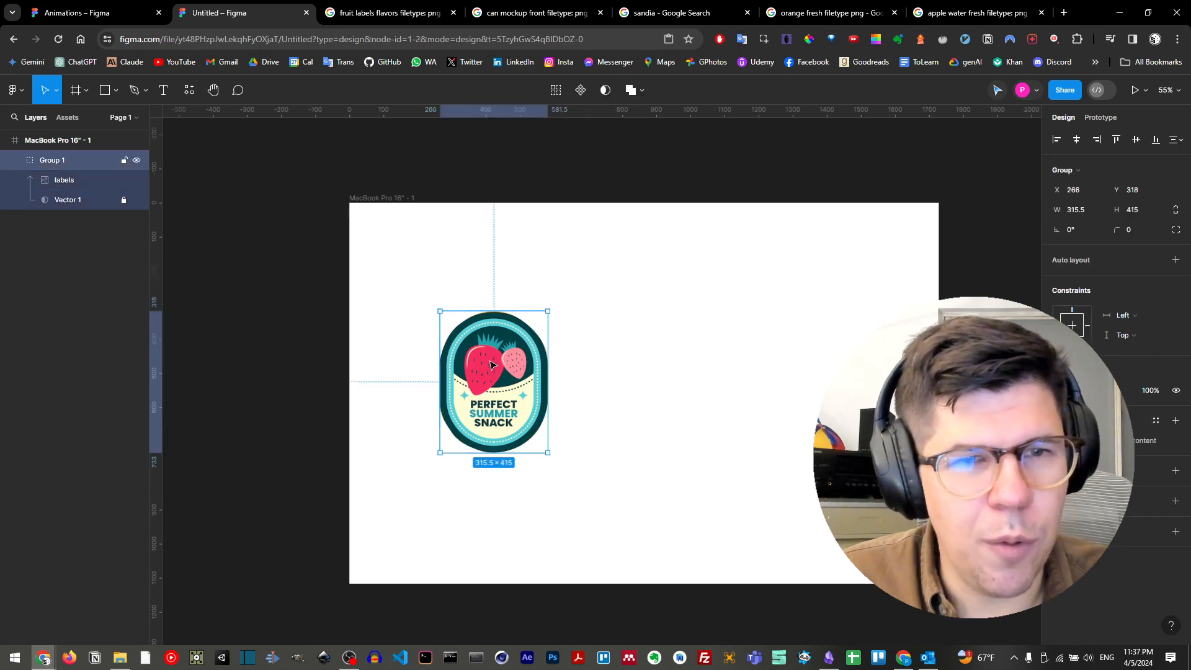
double_click(54, 160)
text(label)
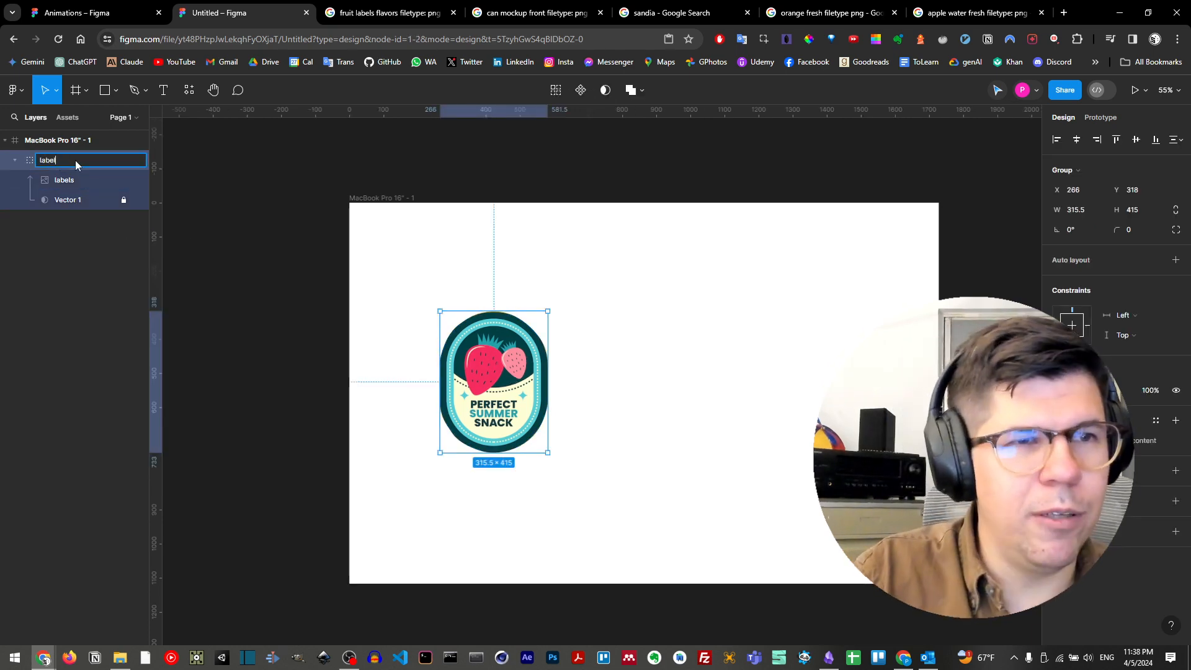
key(Return)
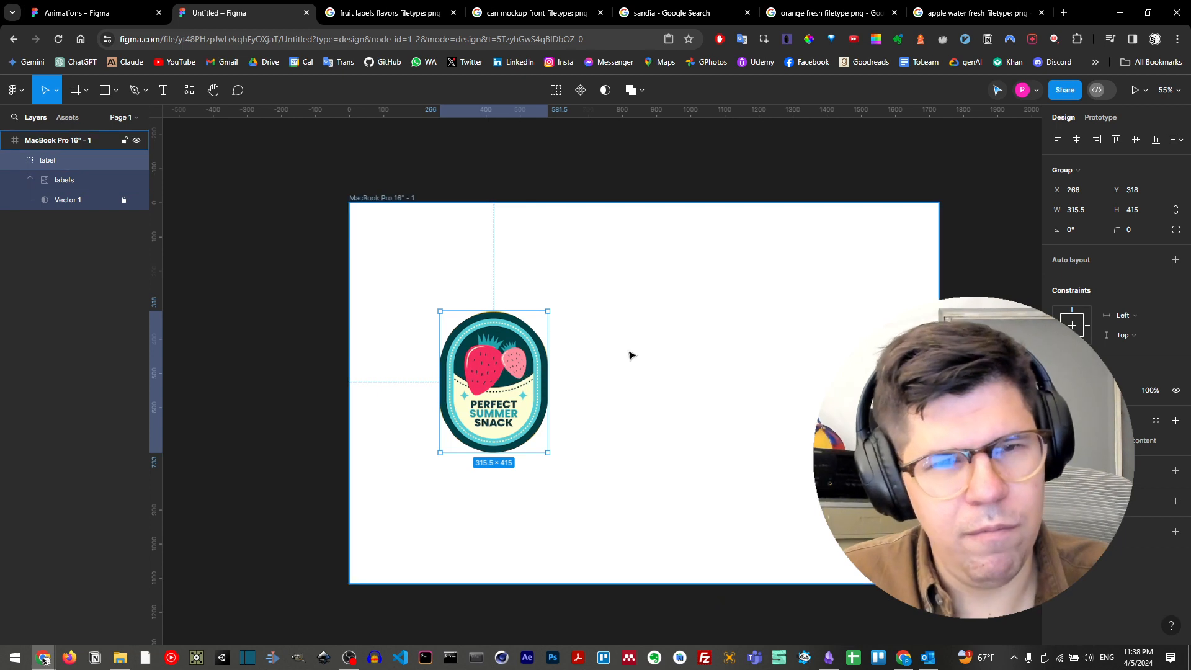
Duplicate the label group twice and space the copies out in a horizontal row beside the original
key(ctrl+d)
drag(481, 386, 785, 401)
key(ctrl+d)
click(745, 501)
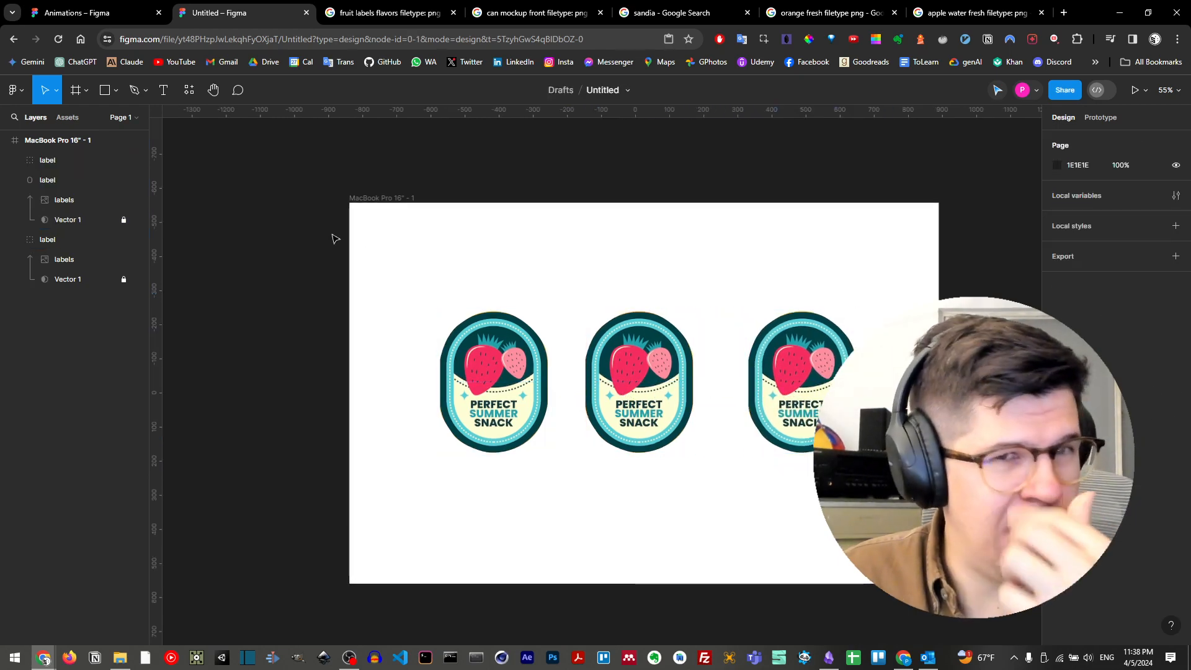
Shift the first label group in the row left to about X 190, keeping it at Y 318
drag(514, 378, 484, 379)
key(shift+Right)
key(shift+Right)
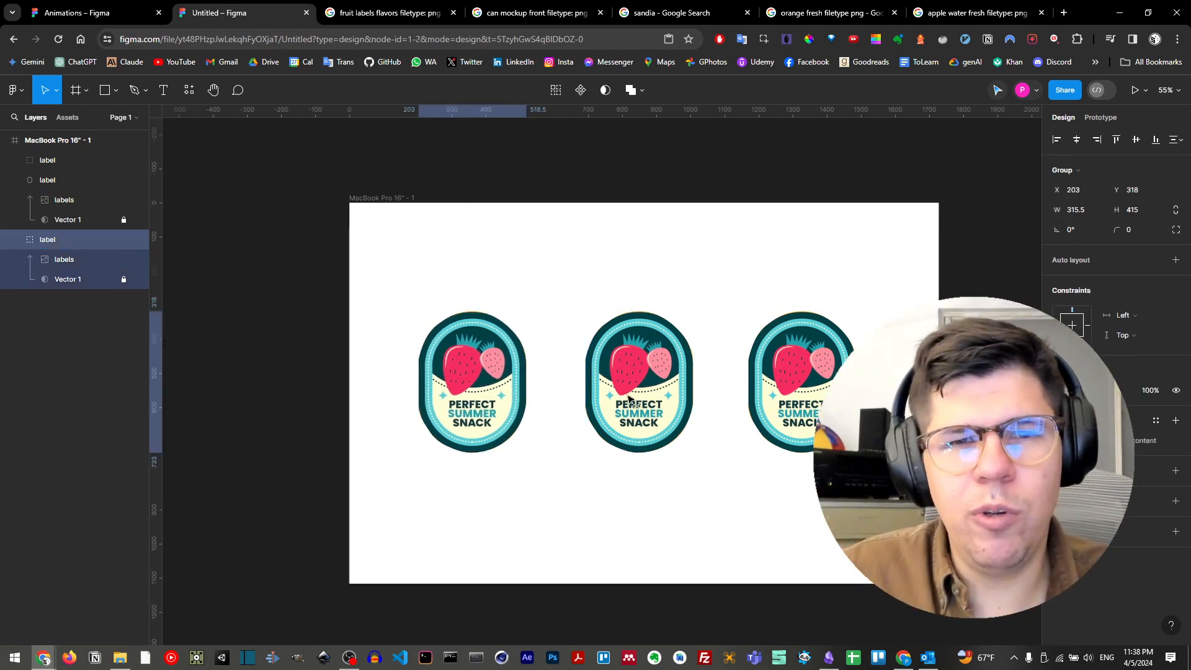
key(shift+Left)
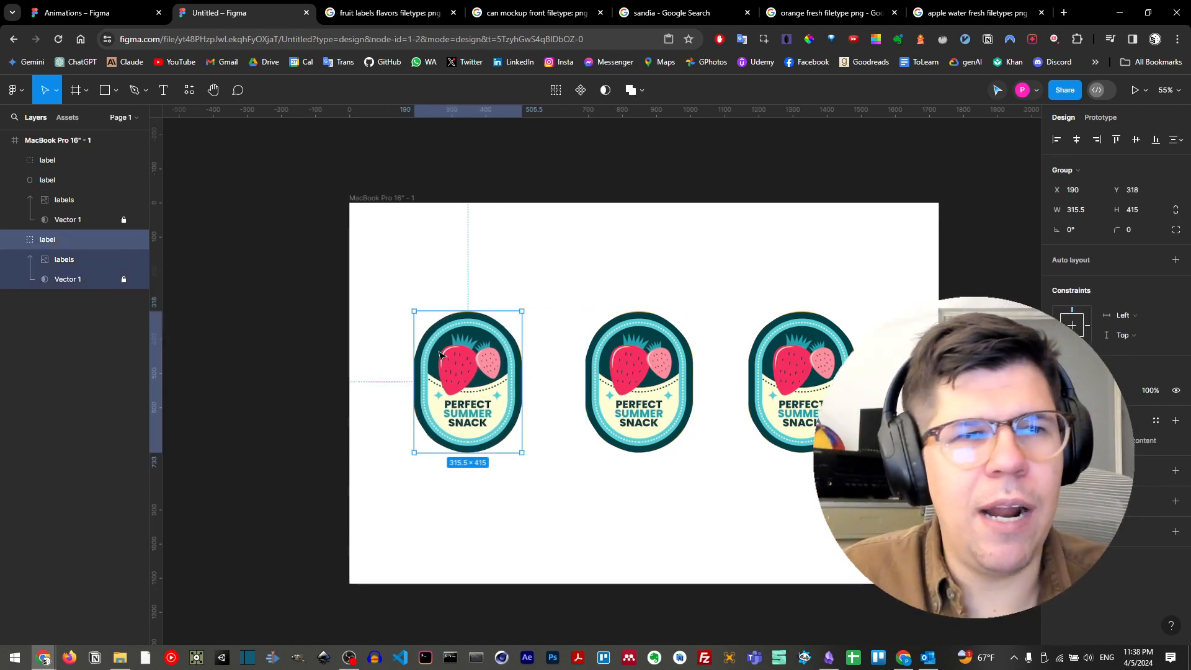
Draw a rectangle of about 589 × 1002 at X 43, Y 42, duplicate it into three adjoining columns and select all three
click(115, 93)
click(101, 121)
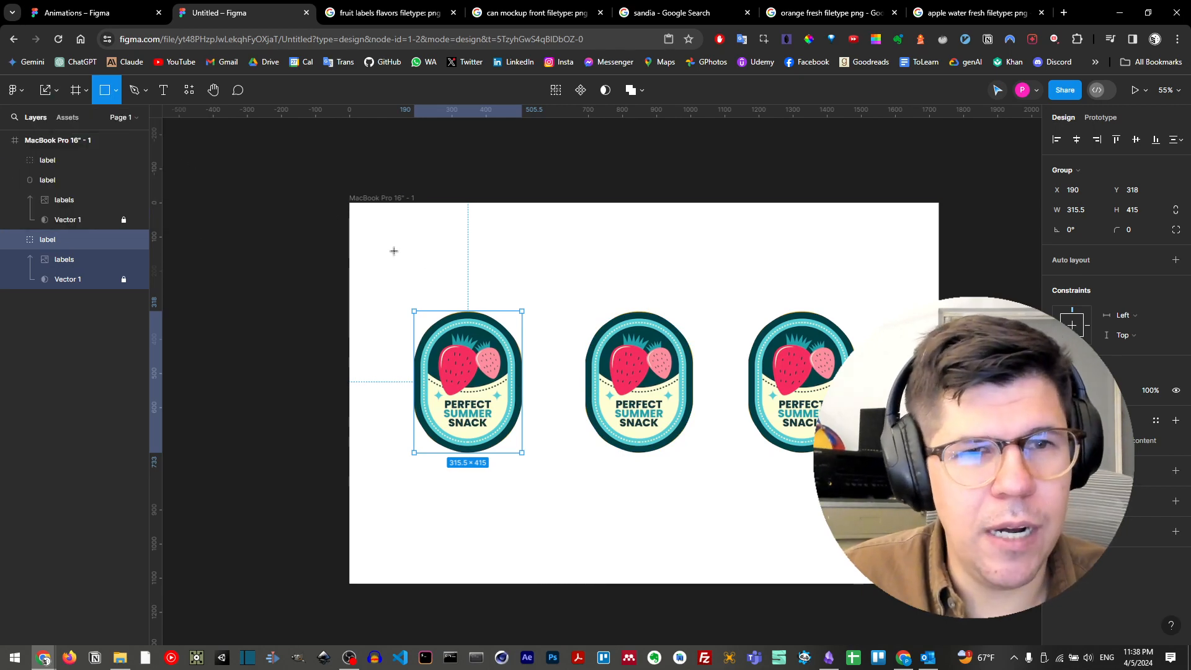
drag(364, 217, 564, 559)
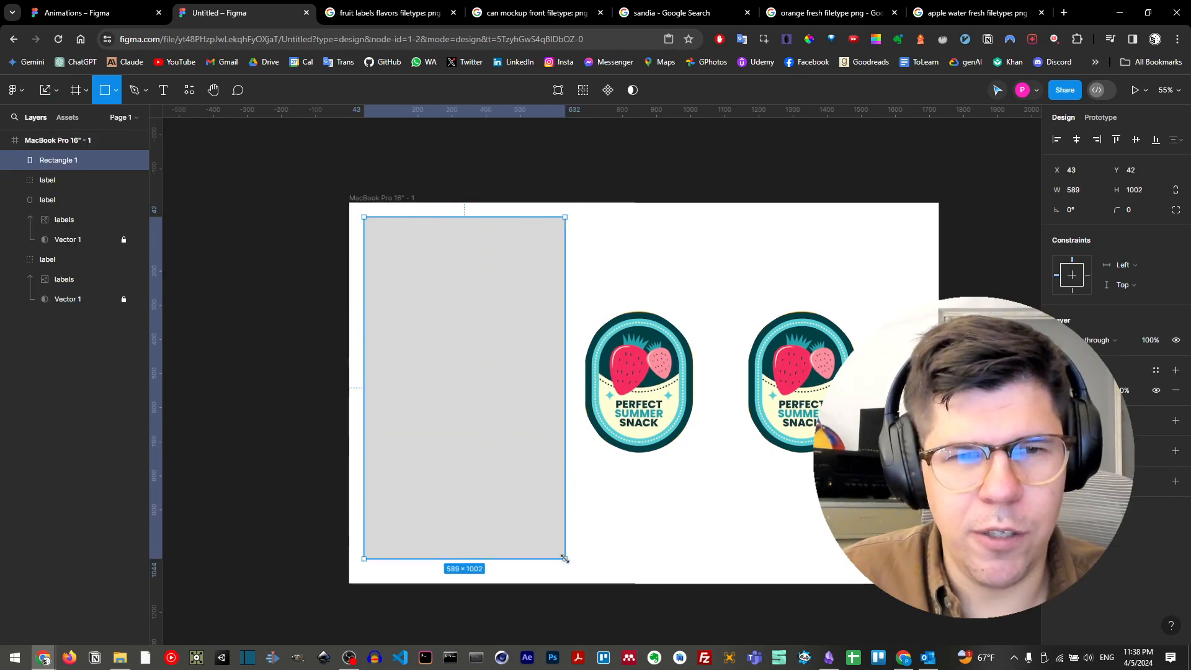
alt+drag(481, 439, 862, 423)
shift+click(718, 434)
shift+click(553, 418)
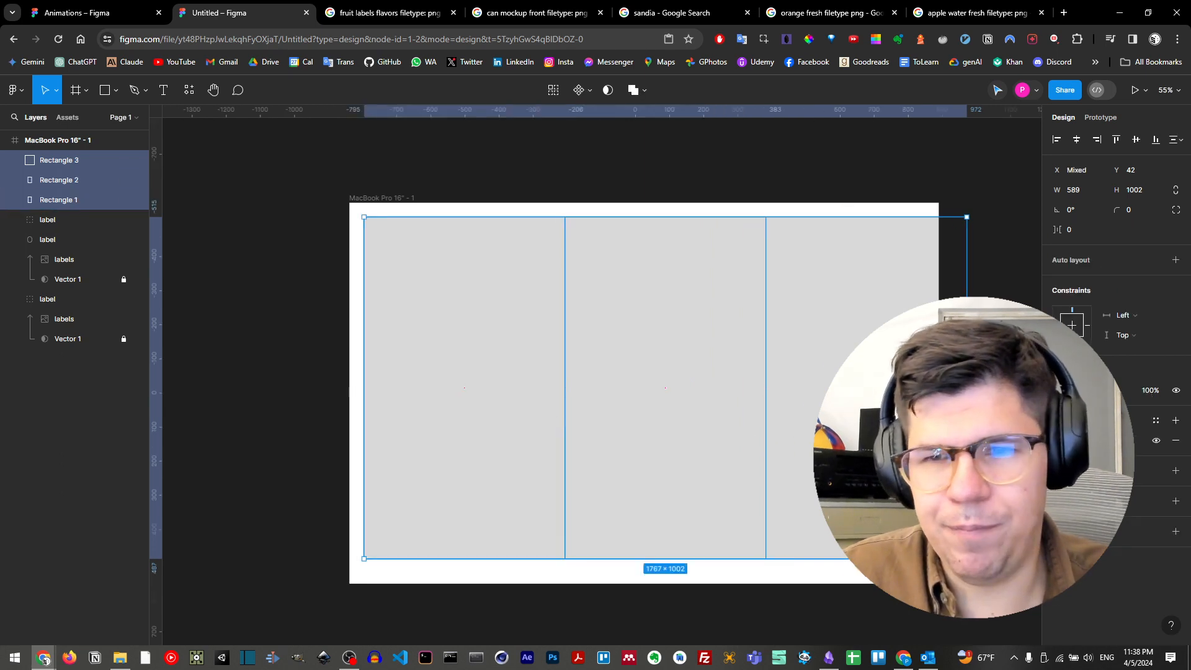
Scale the three adjoining rectangles proportionally to 1652 × 937 overall and move them to X 38, Y 75 in the frame
shift+drag(967, 558, 928, 535)
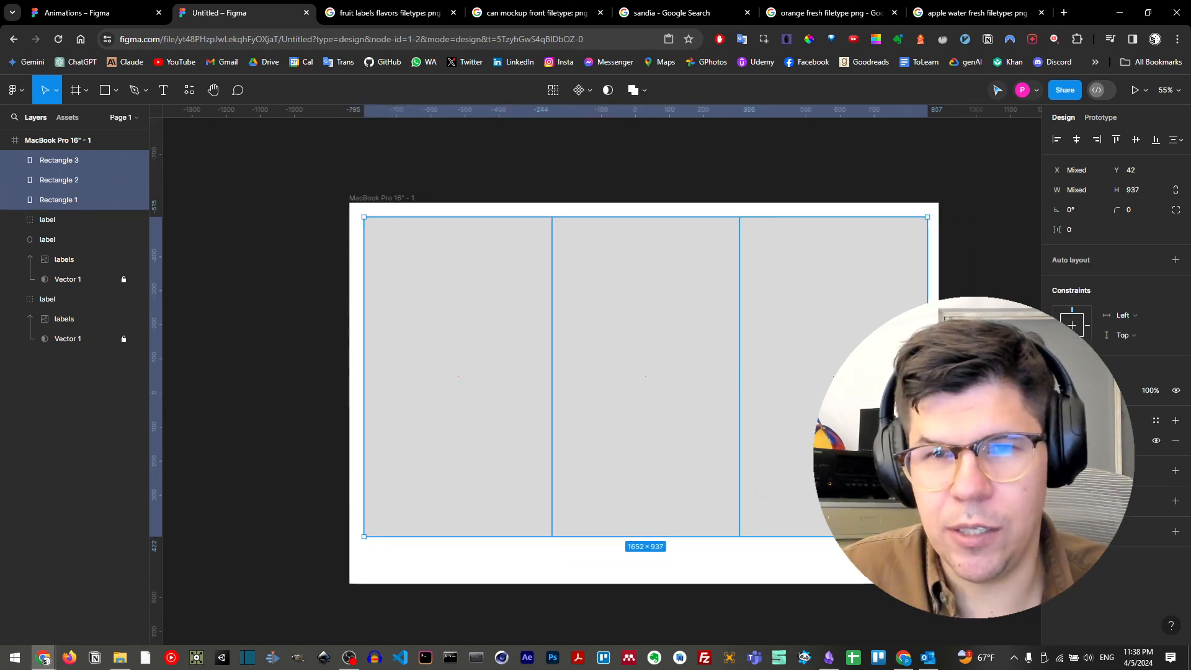
drag(869, 434, 866, 446)
click(654, 292)
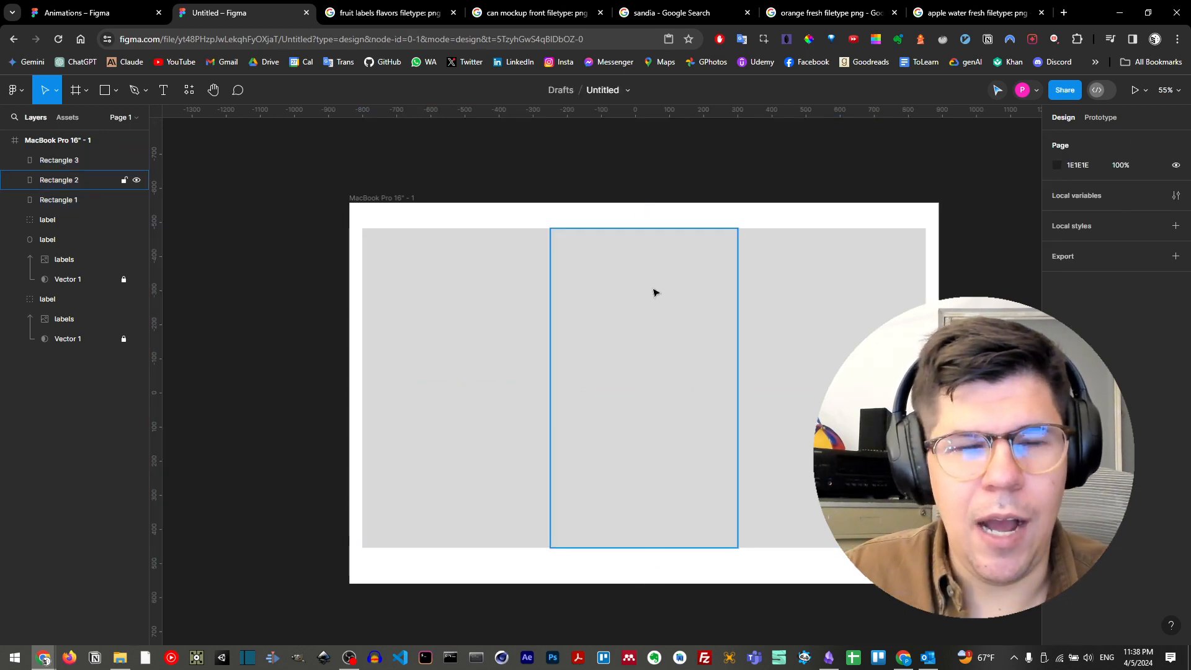
Select the three column rectangles and place their layers beneath all the label groups
click(489, 316)
shift+click(620, 326)
shift+click(757, 333)
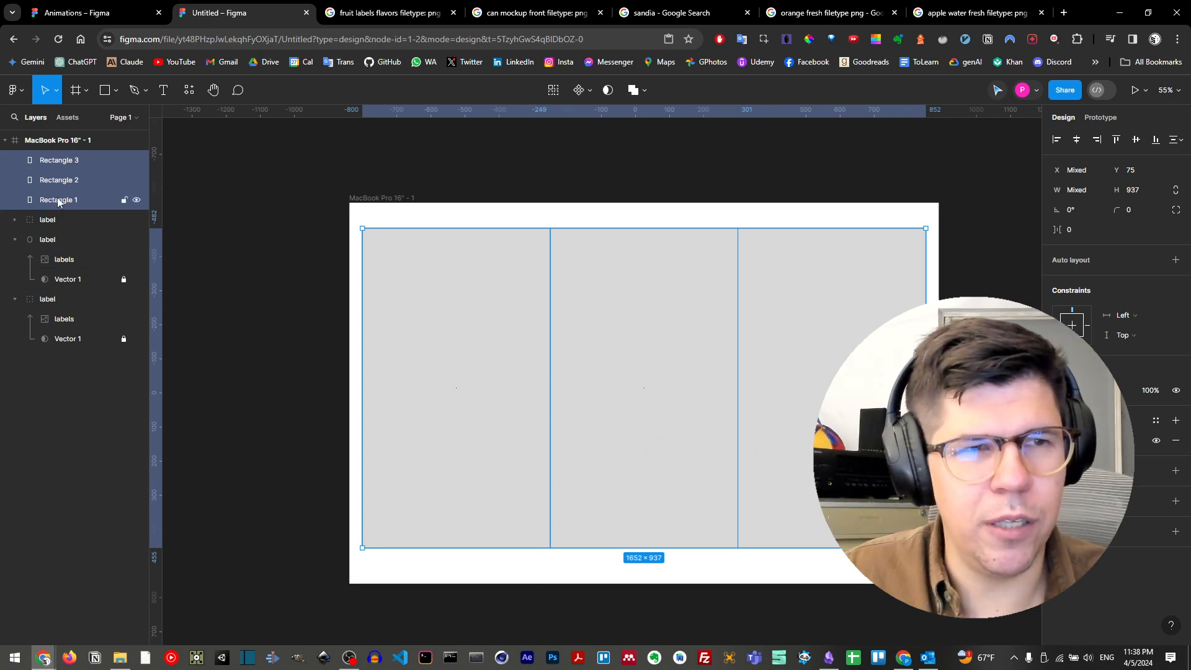
drag(63, 219, 64, 374)
click(484, 341)
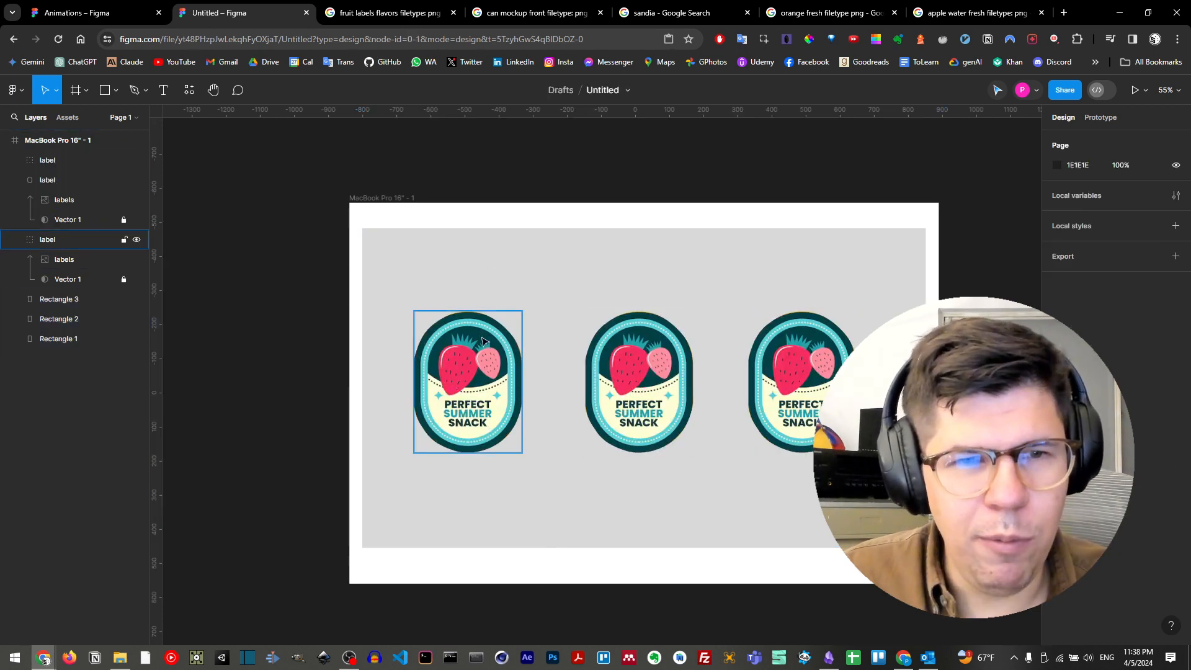
Fill the first column with the strawberry's red (245 45 94) sampled from the label, and centre the strawberry label over that column
click(451, 320)
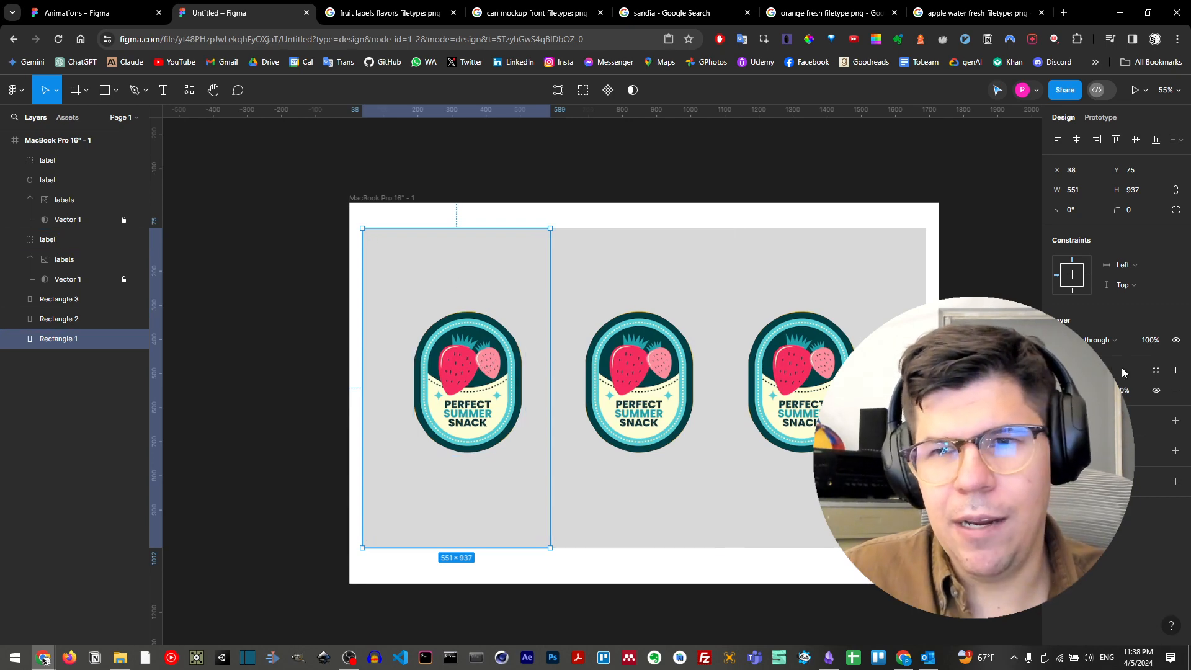
click(1059, 391)
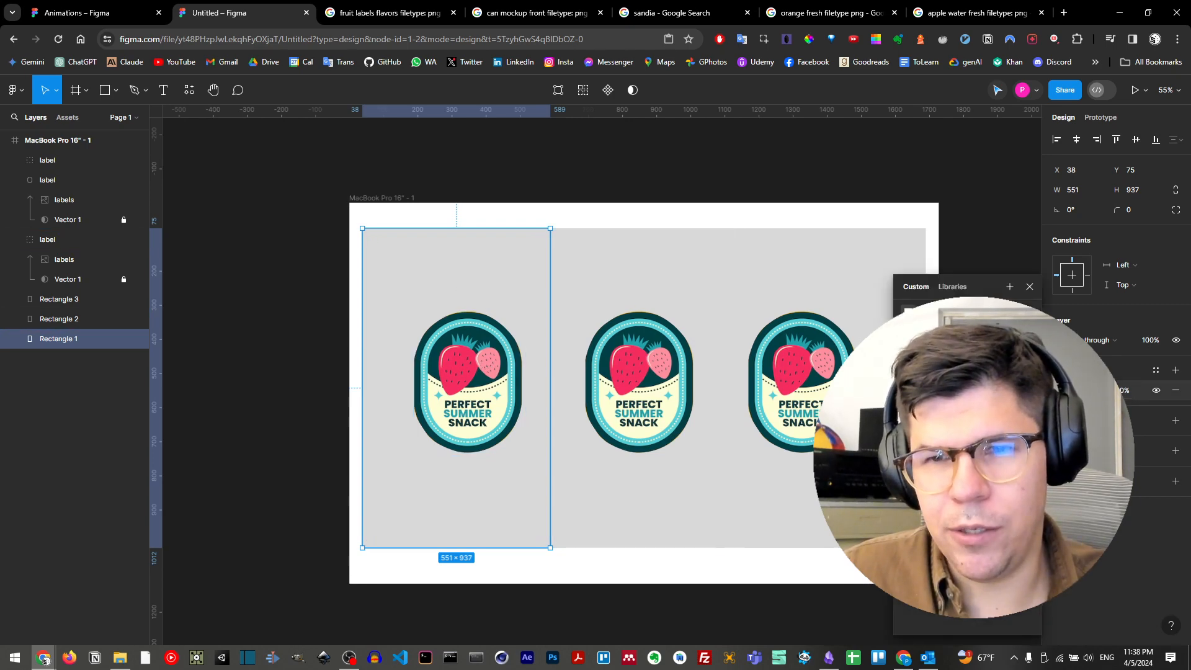
key(i)
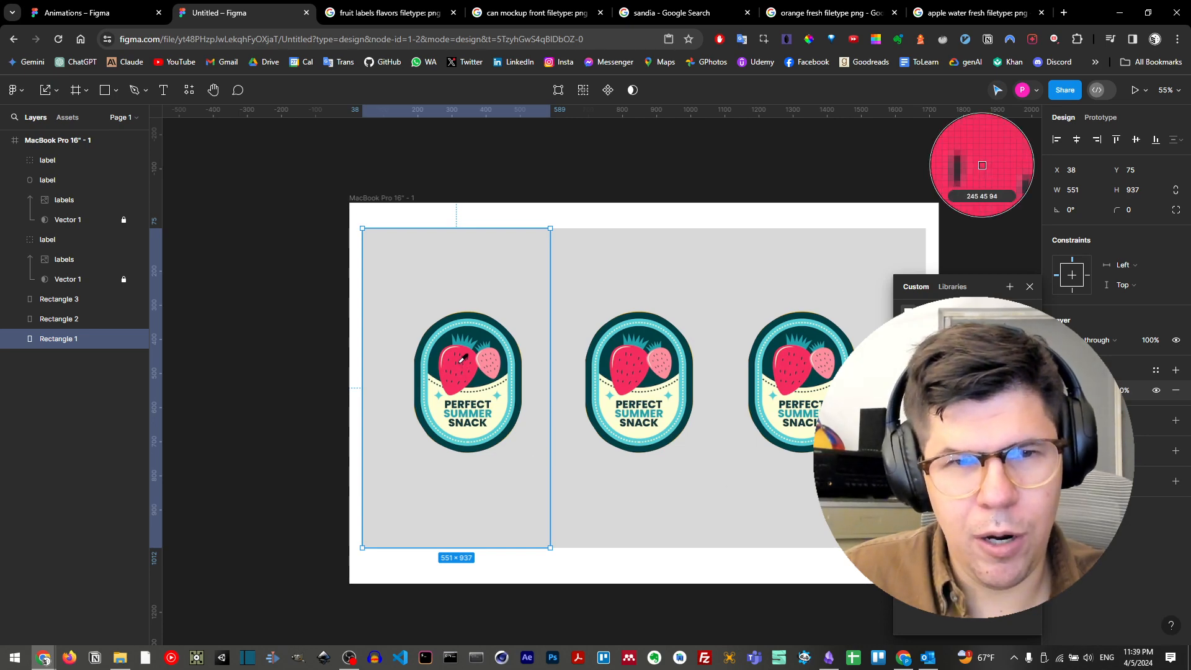
click(463, 359)
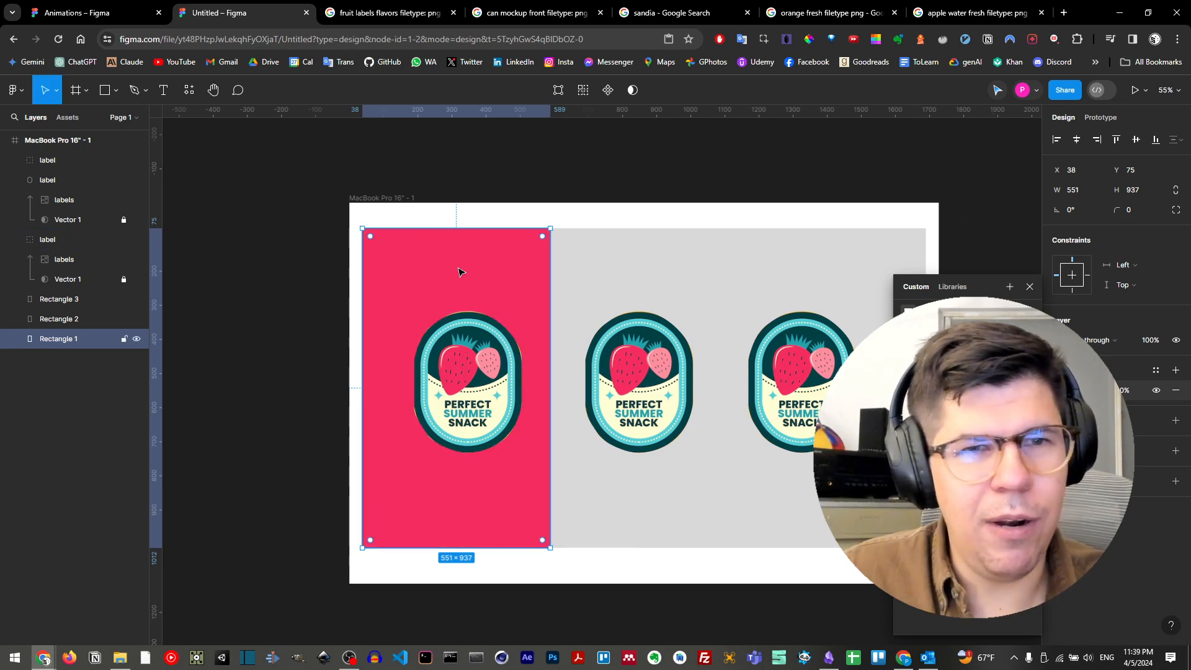
click(478, 342)
drag(484, 372, 473, 372)
Shift the labels image inside the middle label's mask to X 201, Y 283 to frame the watermelon "Fresh & Tasty Fruits" design
click(619, 274)
click(639, 382)
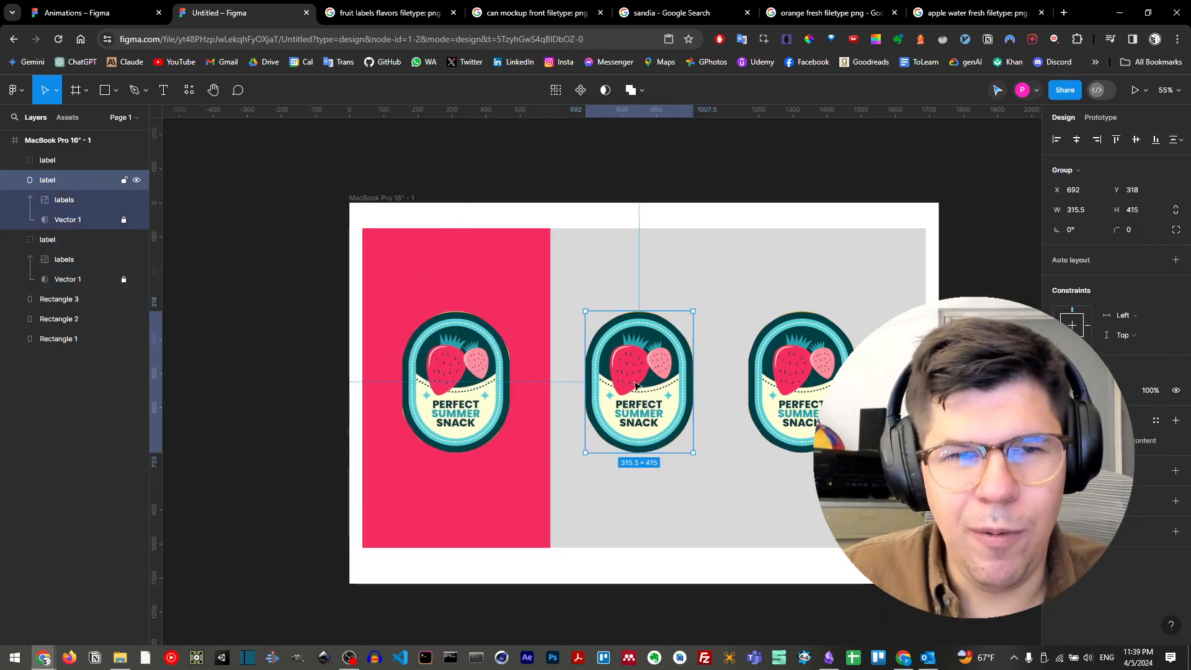
click(66, 199)
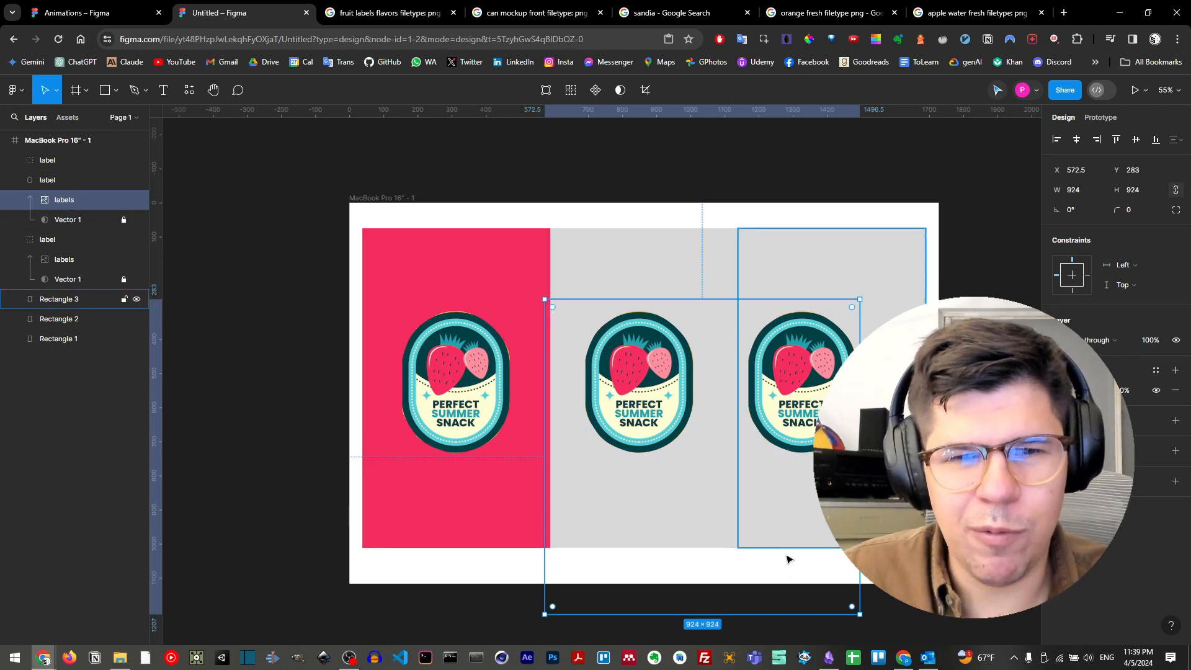
drag(789, 558, 667, 571)
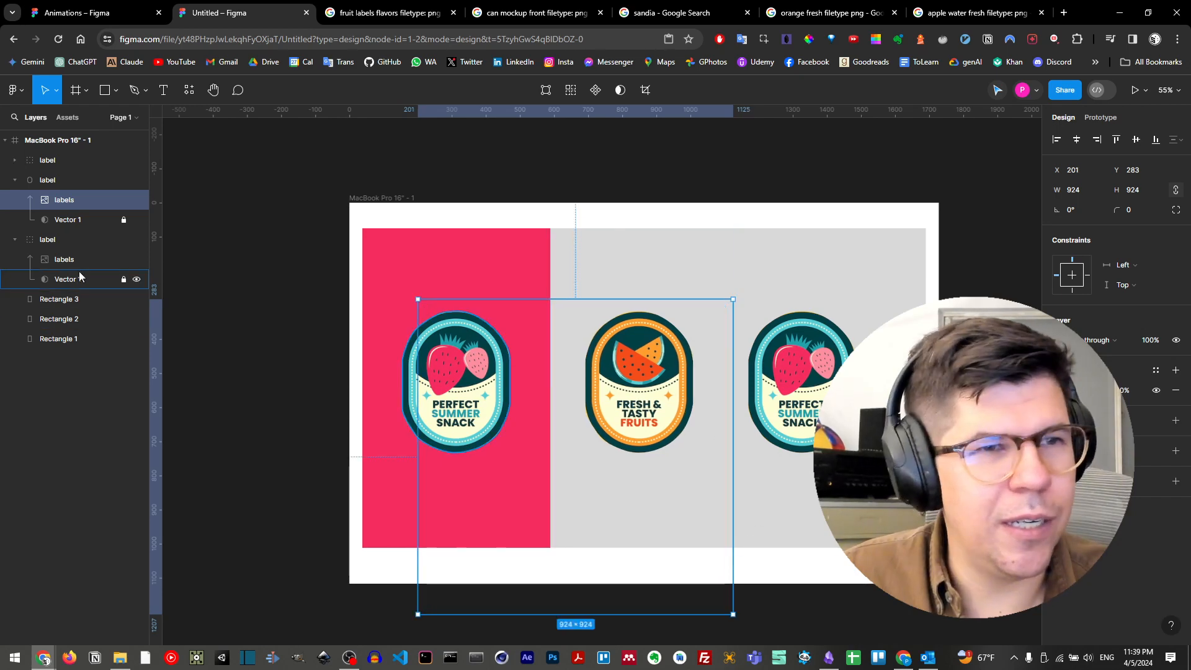
click(40, 180)
Shift the labels image inside the third label's mask to X 677, Y -155 to frame the pear design
click(782, 413)
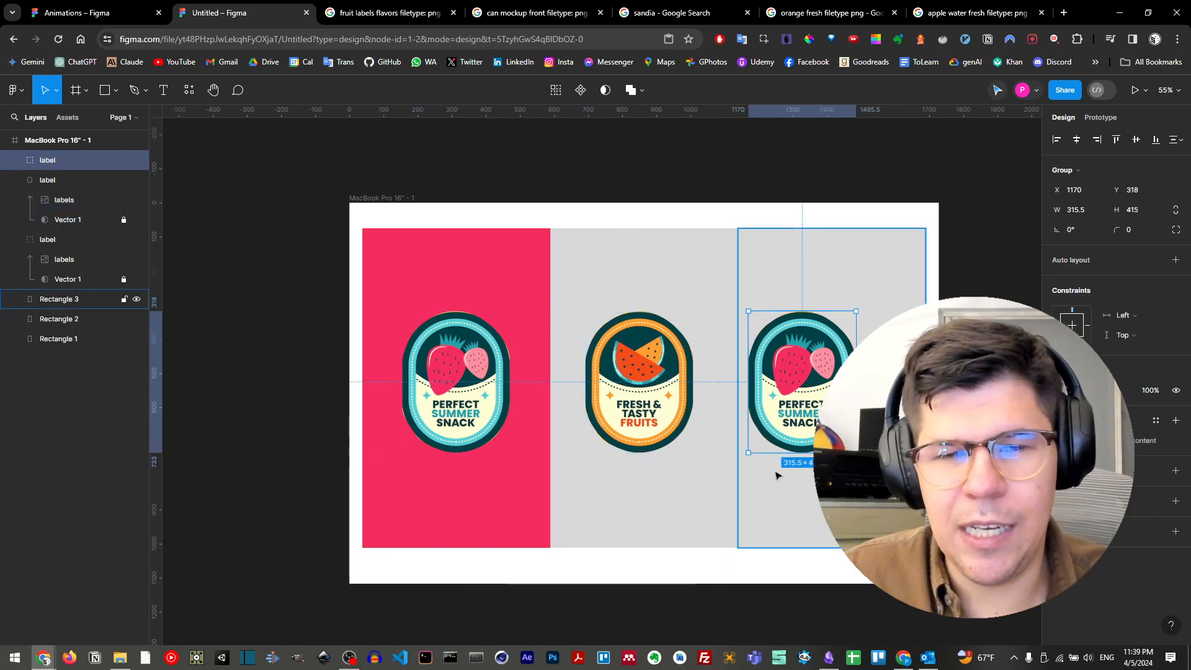
click(15, 160)
click(80, 180)
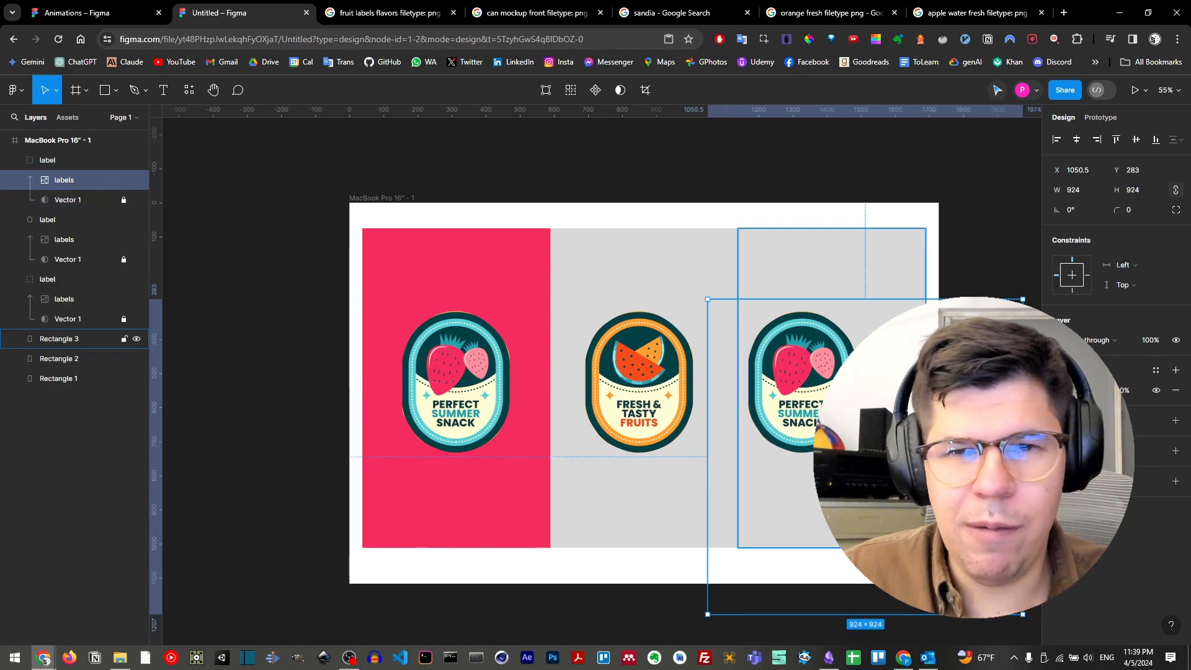
key(shift+Up)
key(shift+Up)
key(shift+Up)
key(shift+Up)
key(shift+Up)
key(shift+Up)
key(shift+Up)
key(shift+Down)
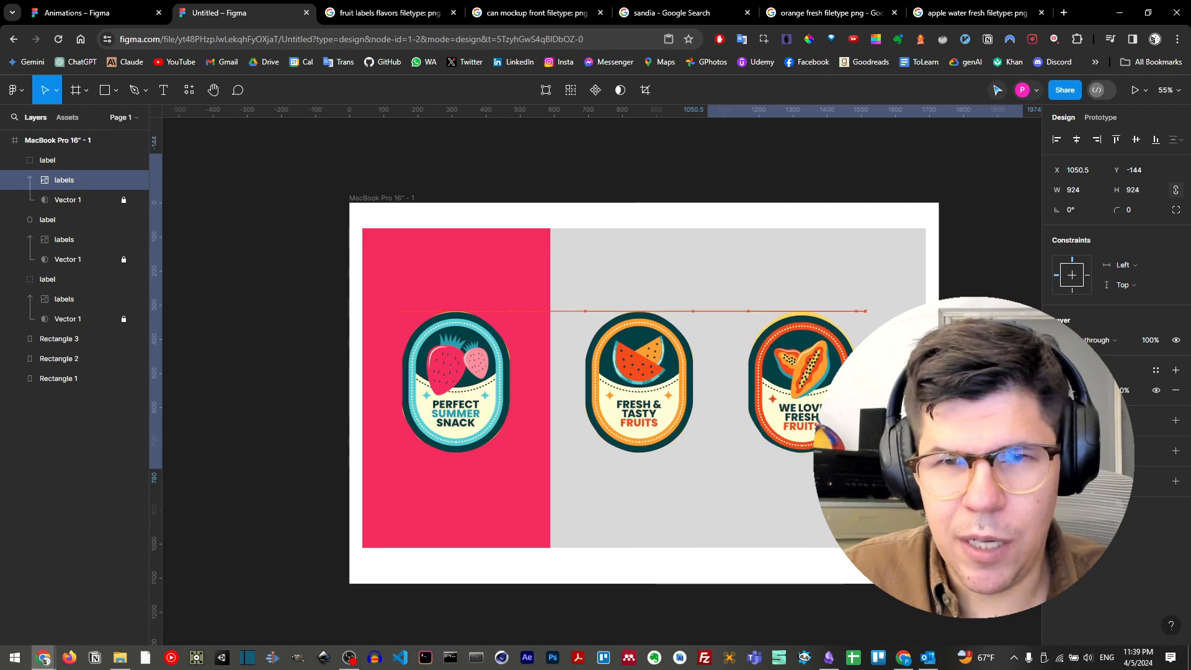
key(shift+Up)
drag(884, 391, 758, 391)
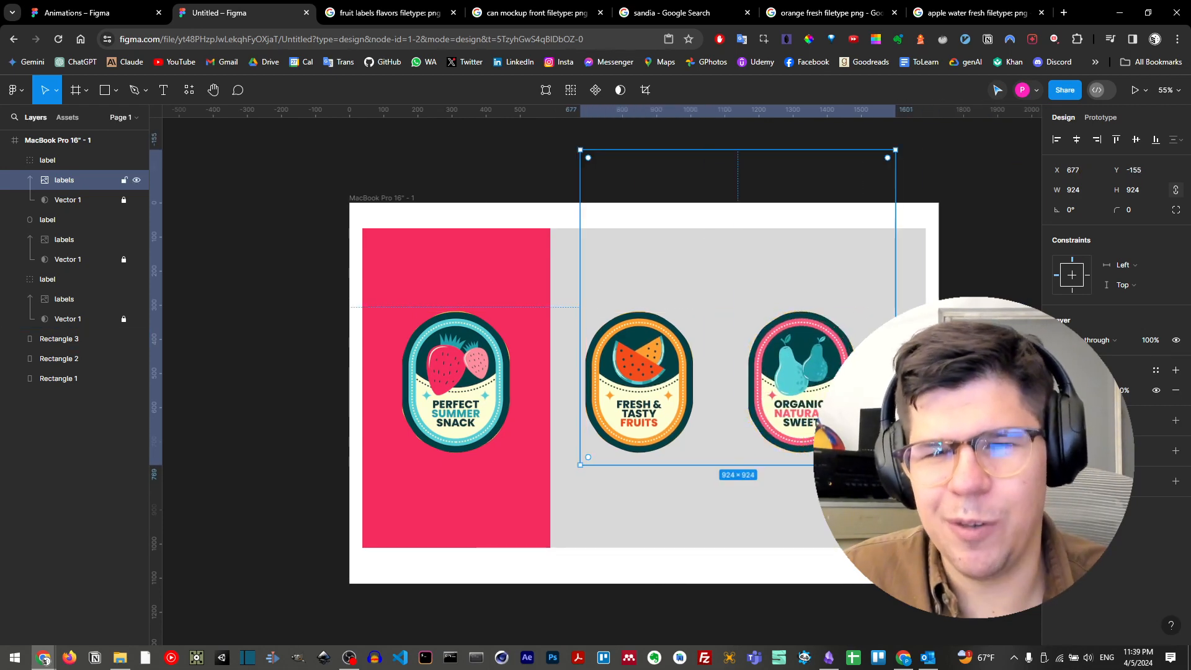
Fill the middle column with the orange-red sampled from the watermelon on its label
click(675, 513)
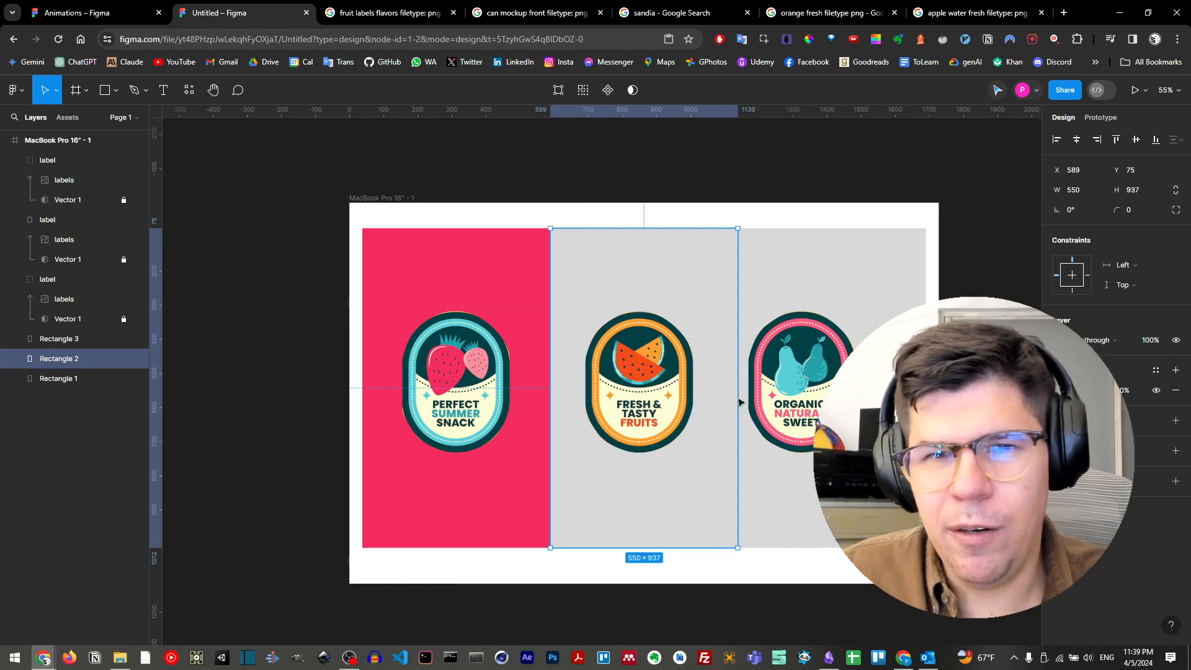
key(i)
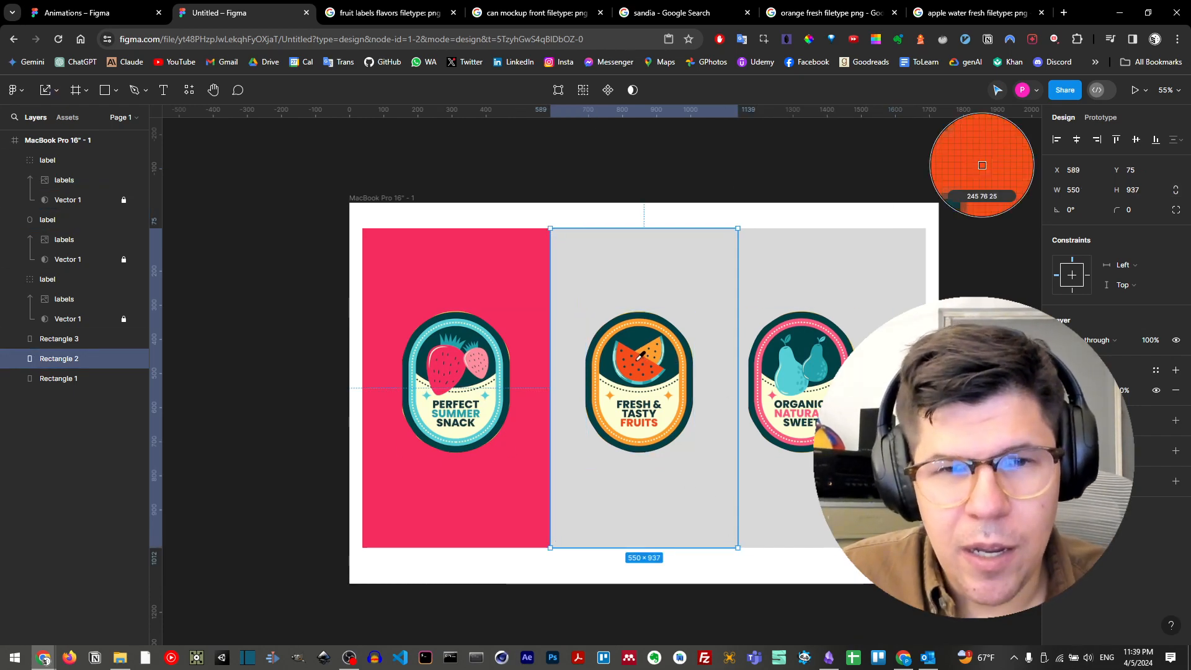
click(639, 358)
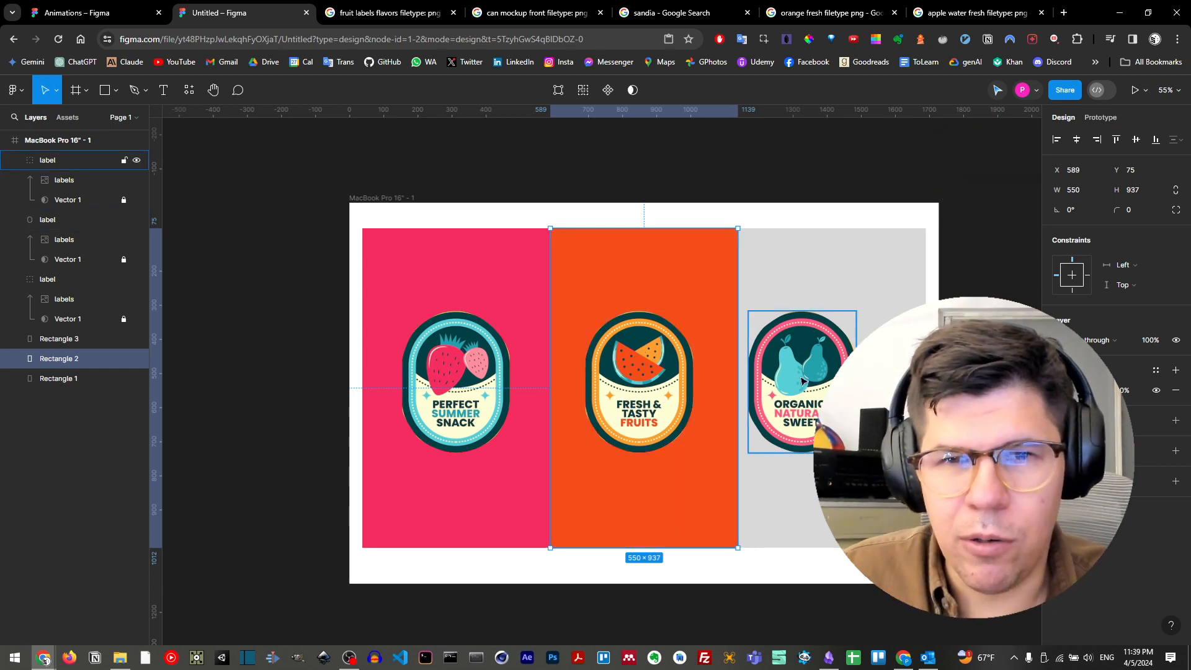
Move the pear label group to X 1258, Y 318 so it sits centred over the third column
click(840, 283)
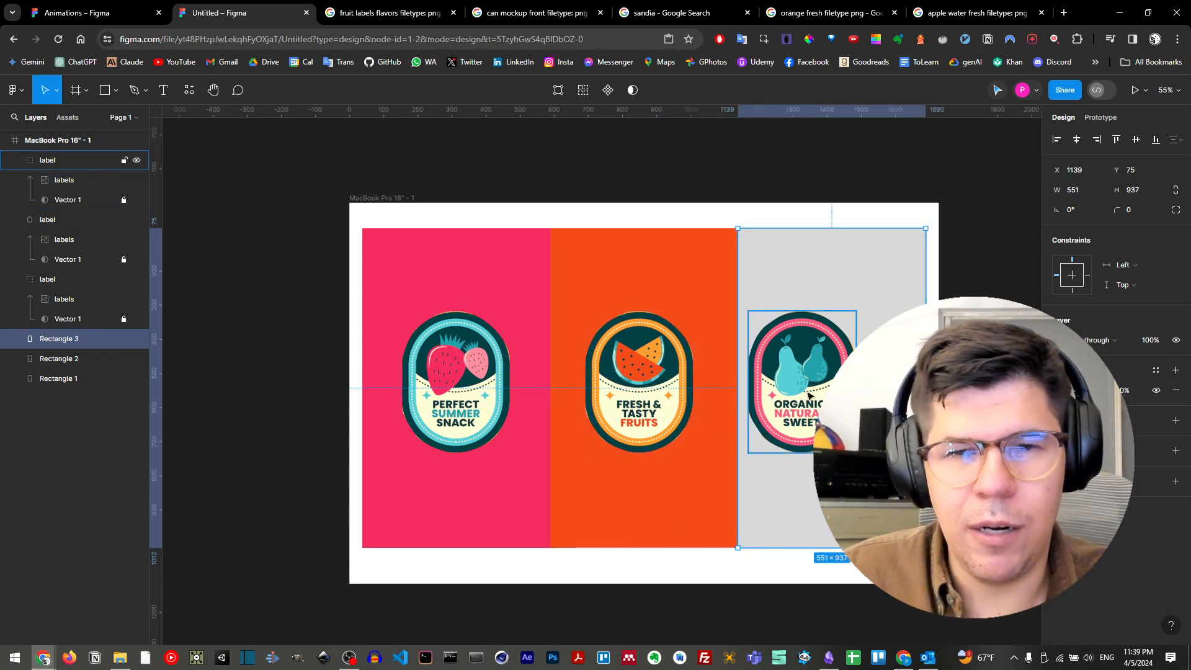
drag(808, 395, 838, 396)
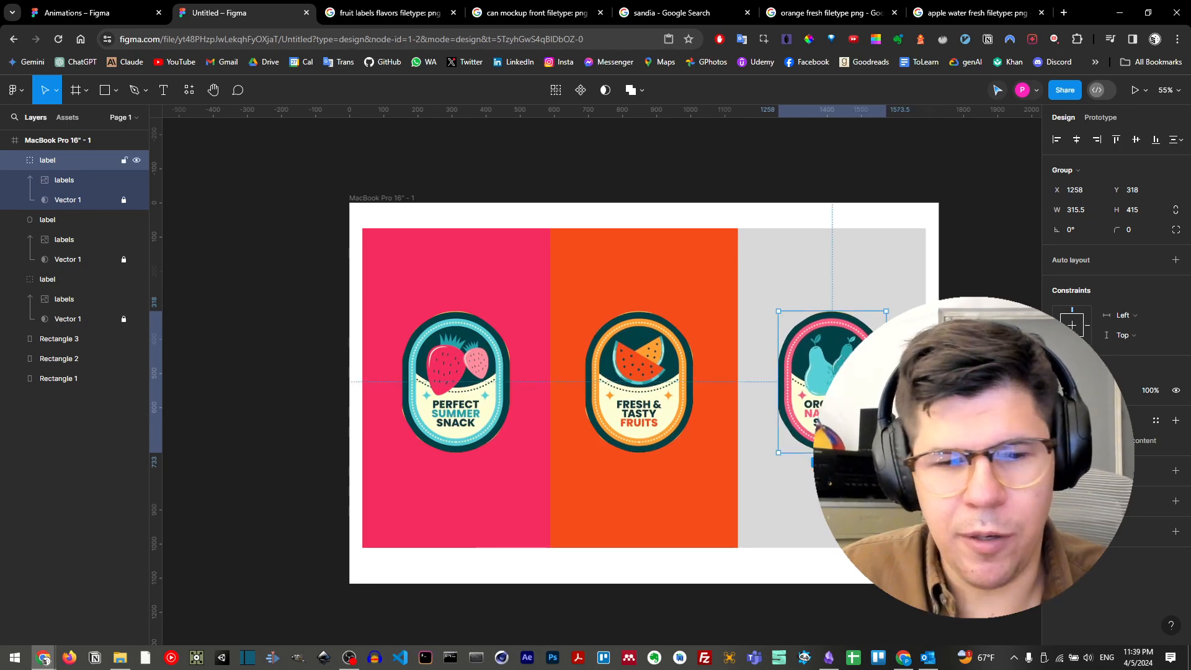
key(i)
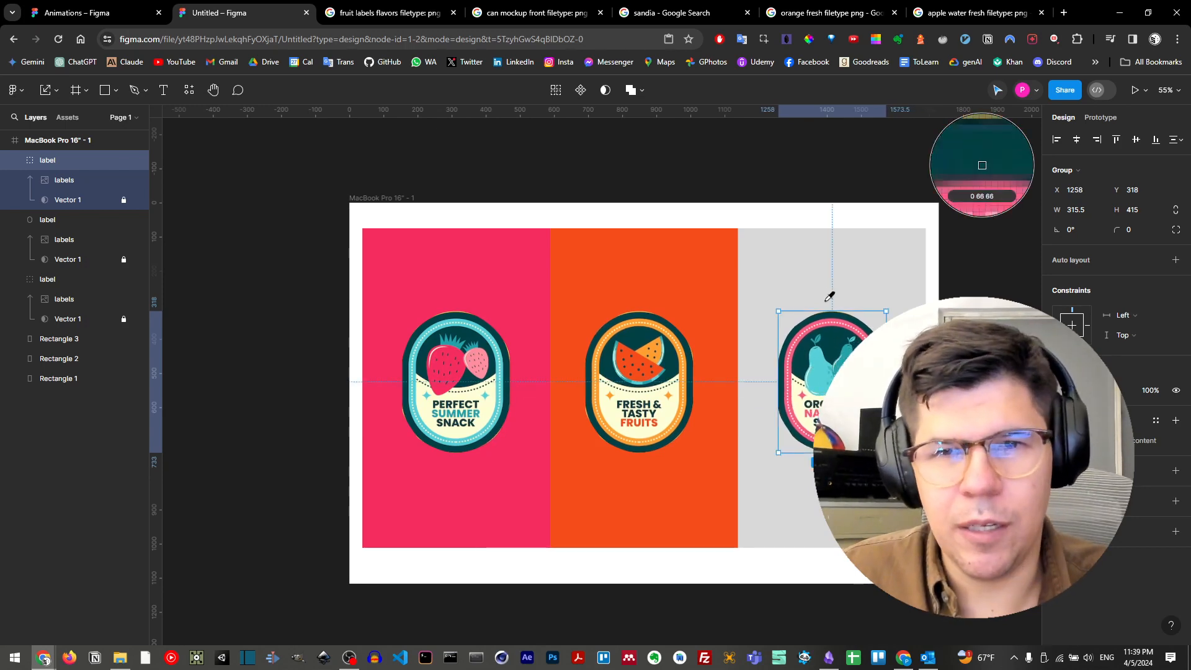
key(Escape)
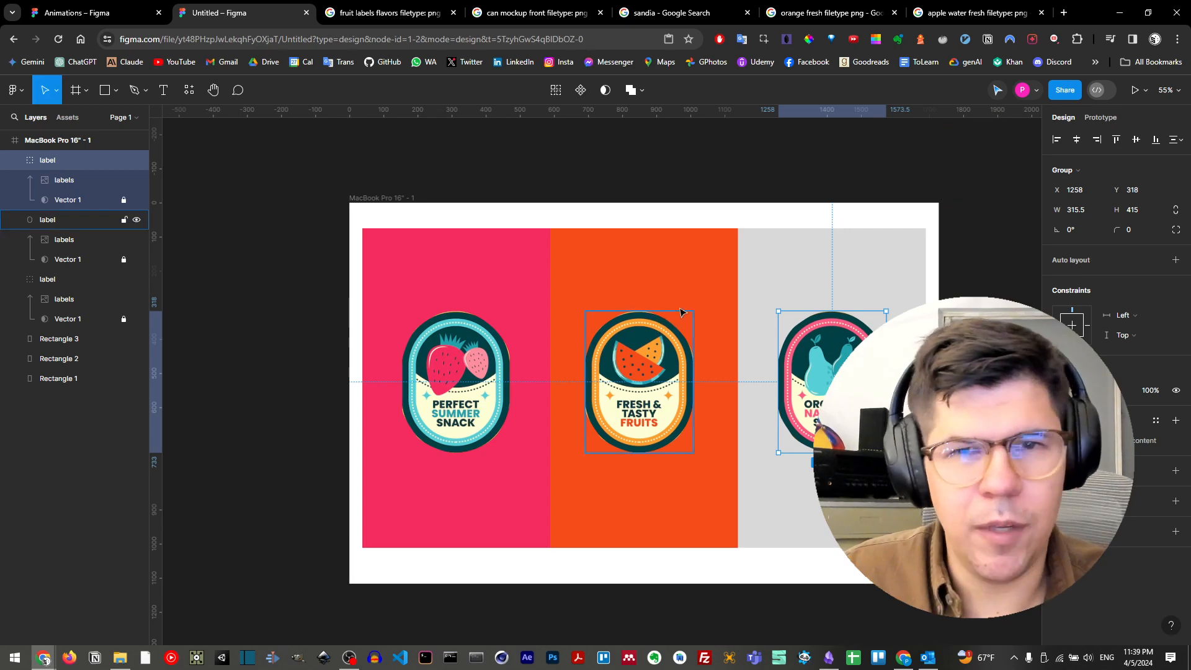
Fill the third column with the turquoise sampled from the pear on its label and clear the selection
click(814, 267)
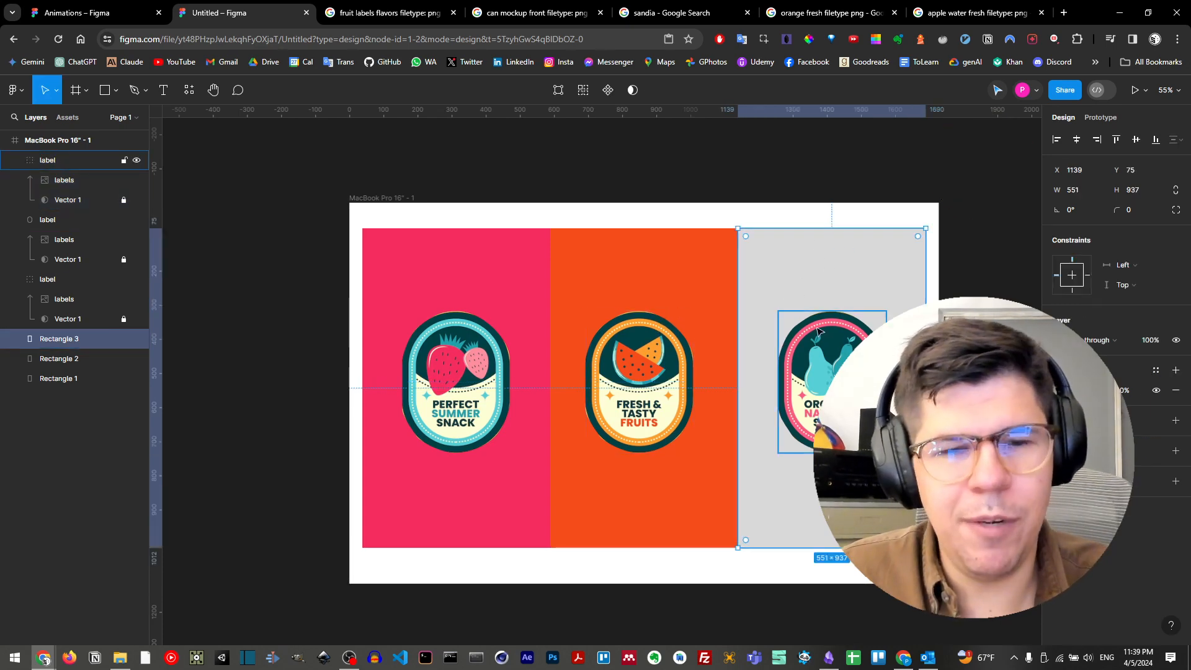
key(i)
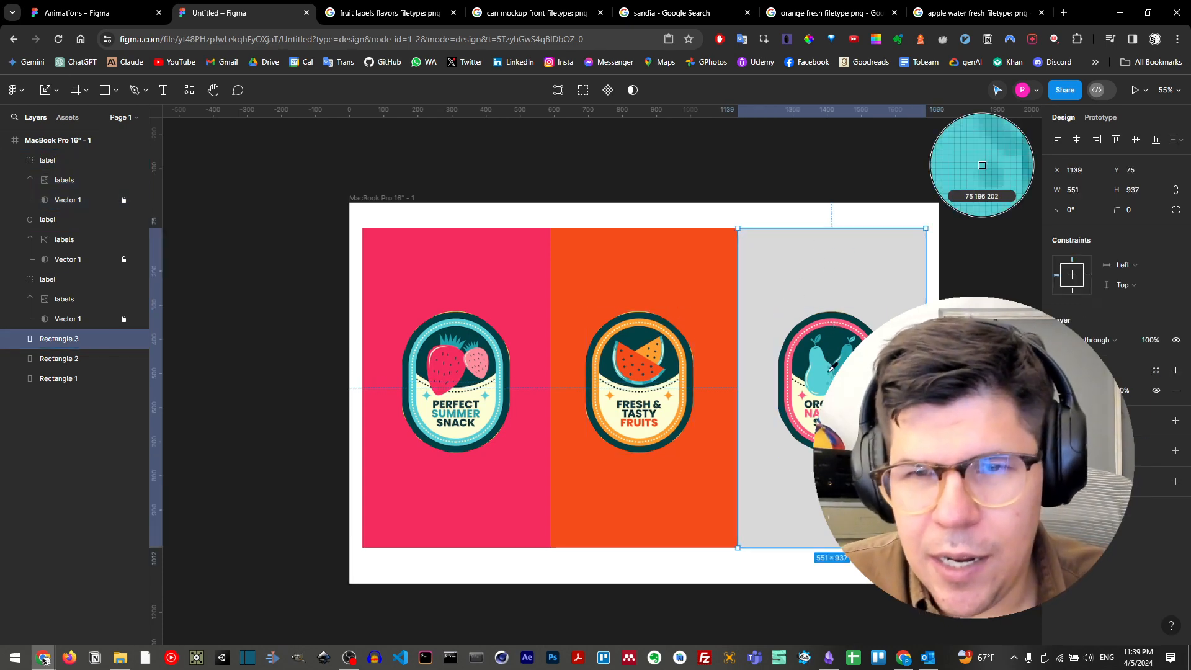
click(825, 371)
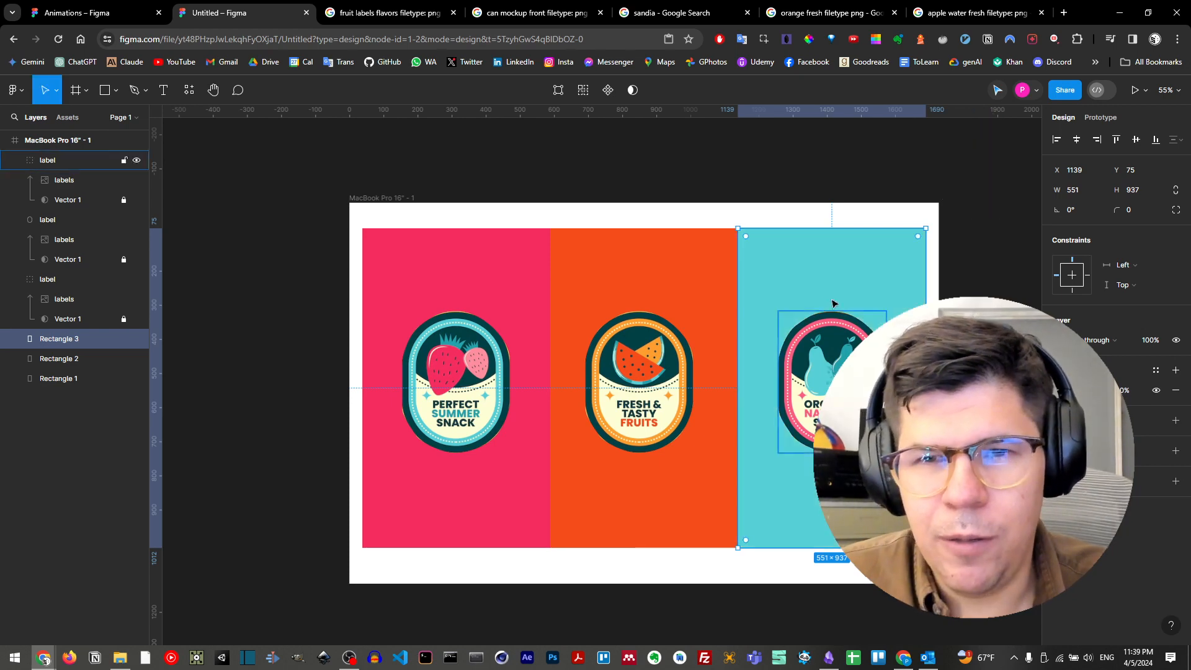
click(675, 205)
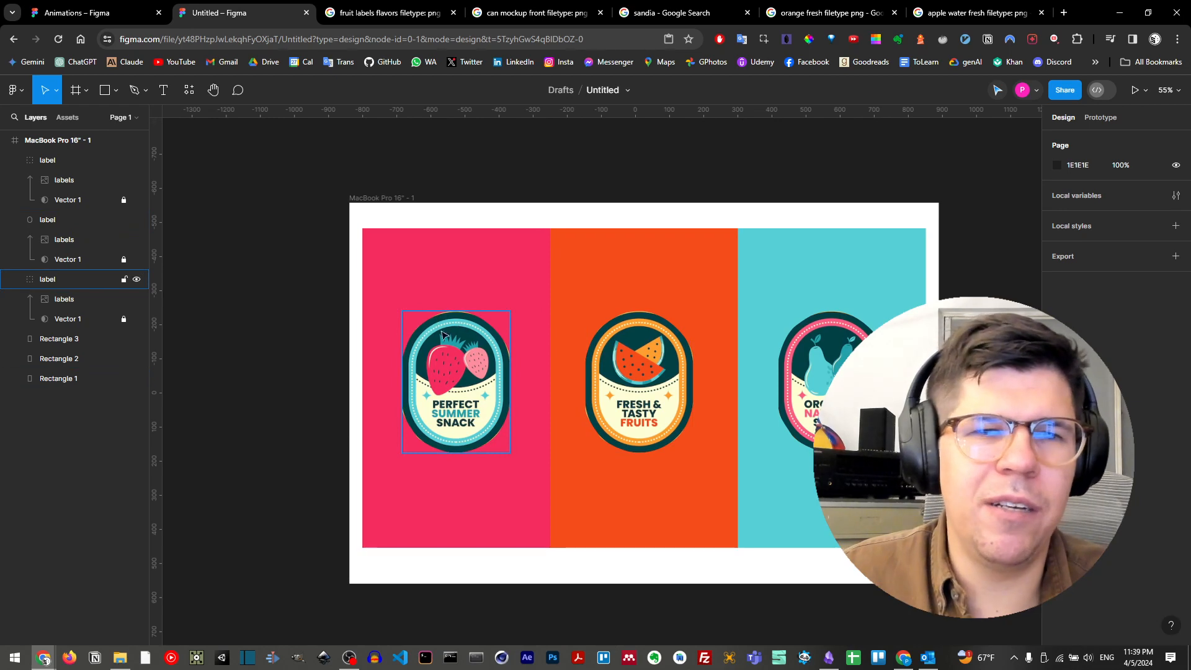
Hide the labels image in the middle label group and remove the mask from its Vector 1
click(65, 261)
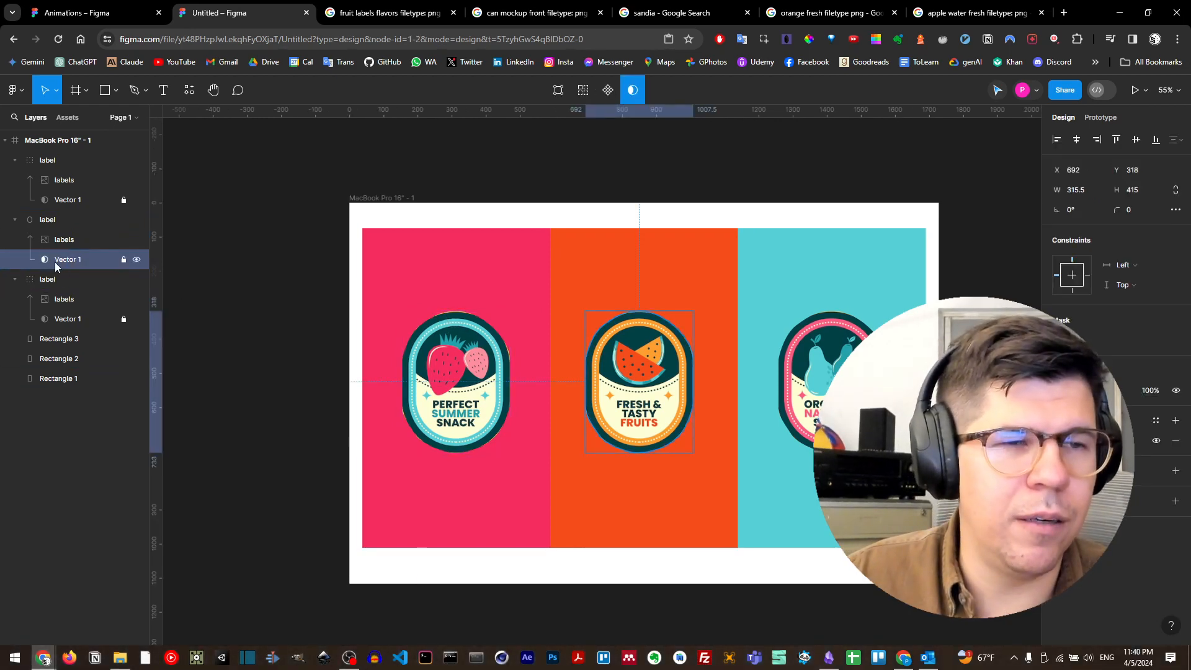
right_click(56, 262)
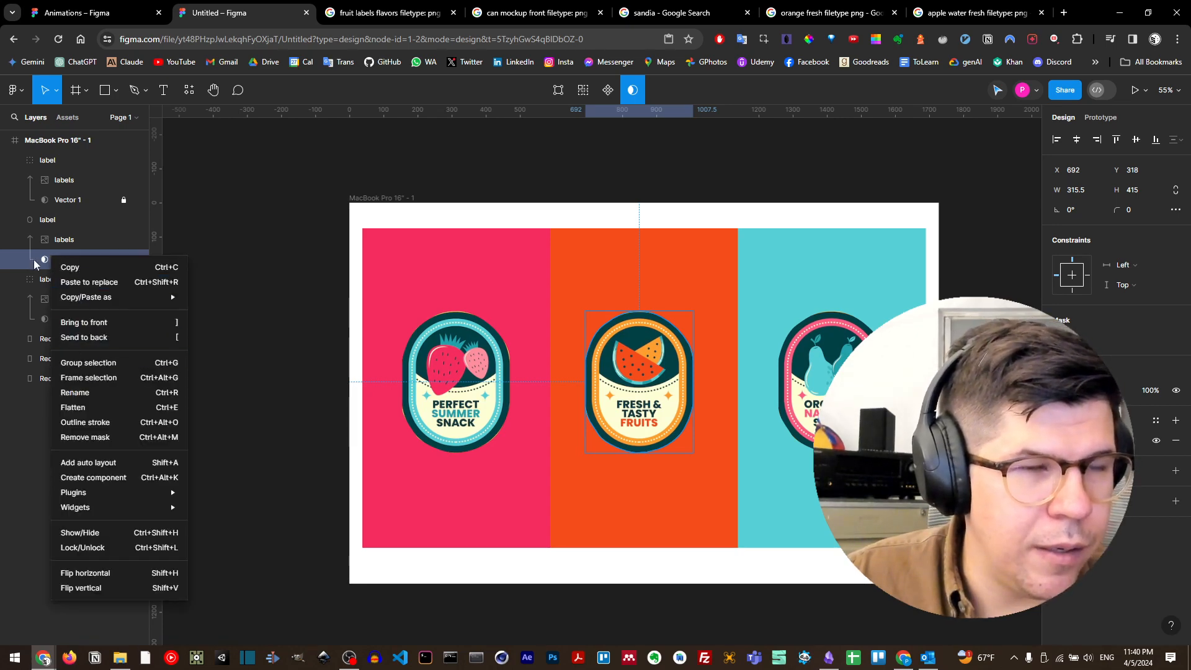
key(Escape)
click(137, 240)
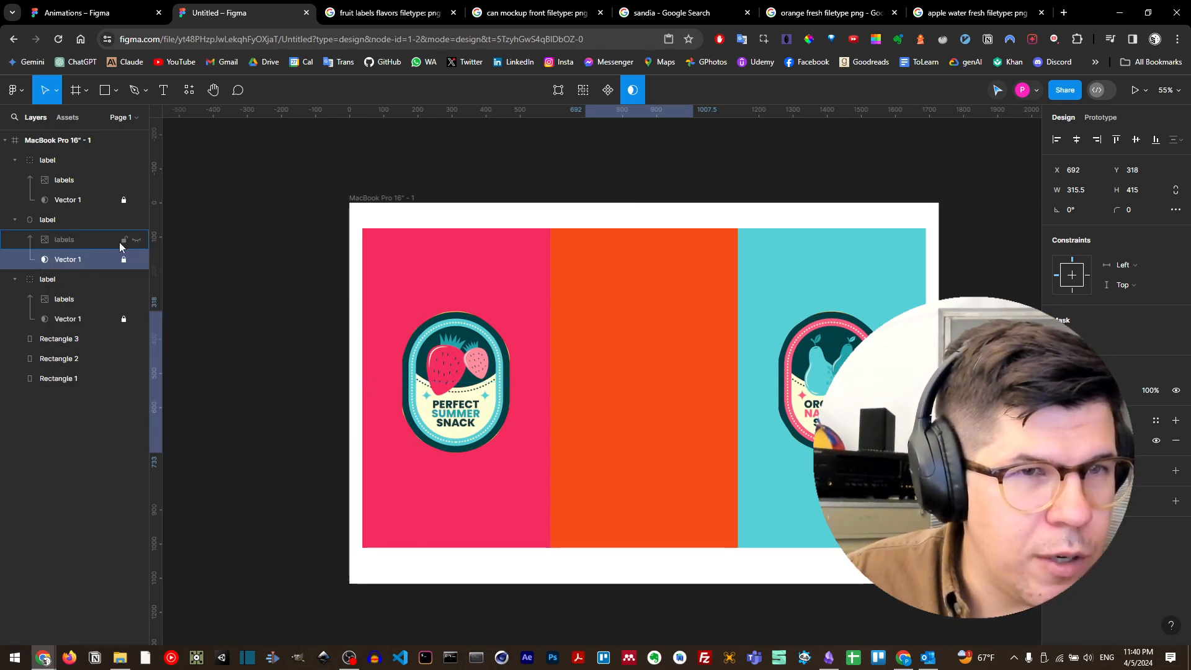
right_click(73, 261)
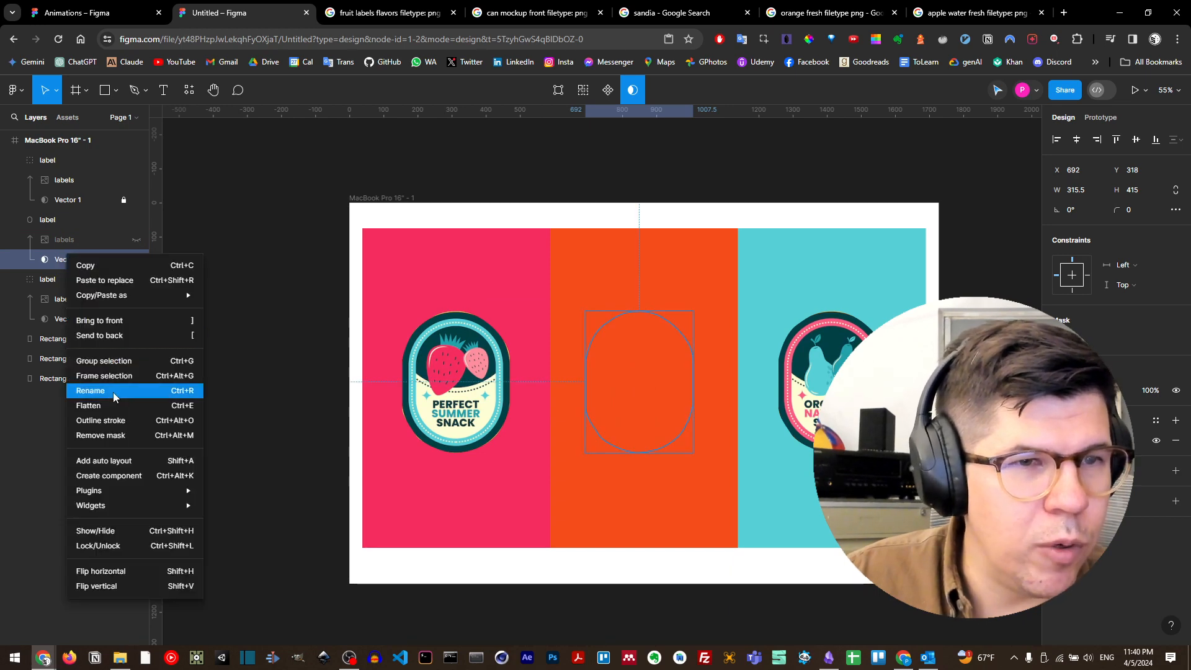
click(109, 439)
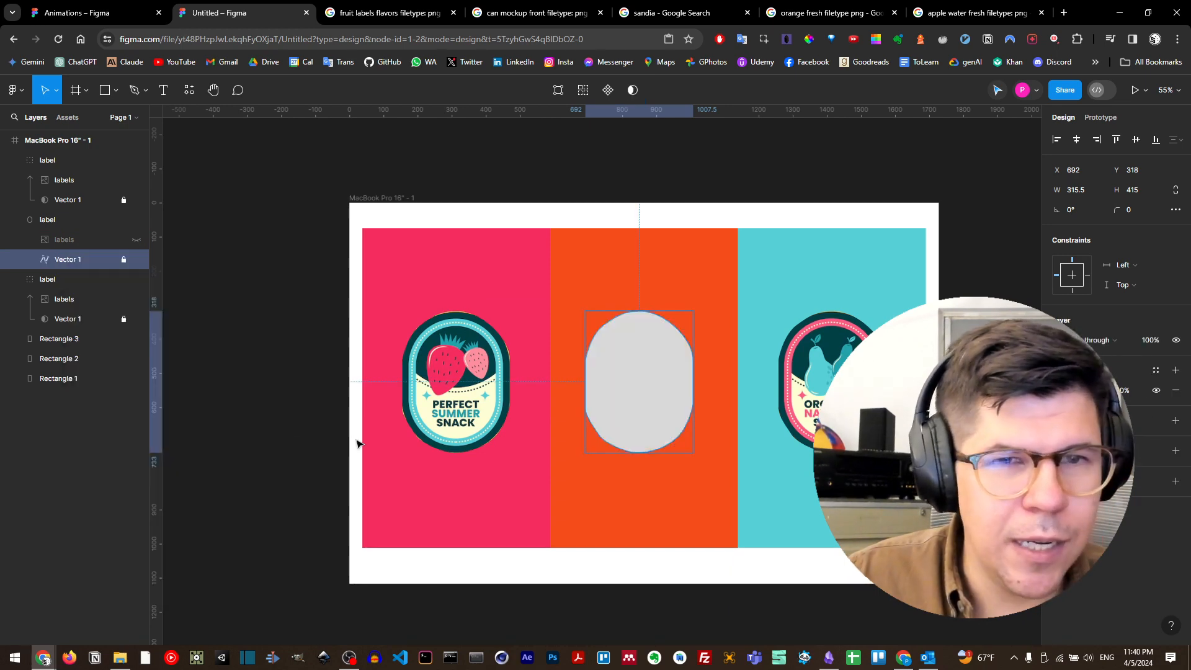
double_click(627, 362)
key(Escape)
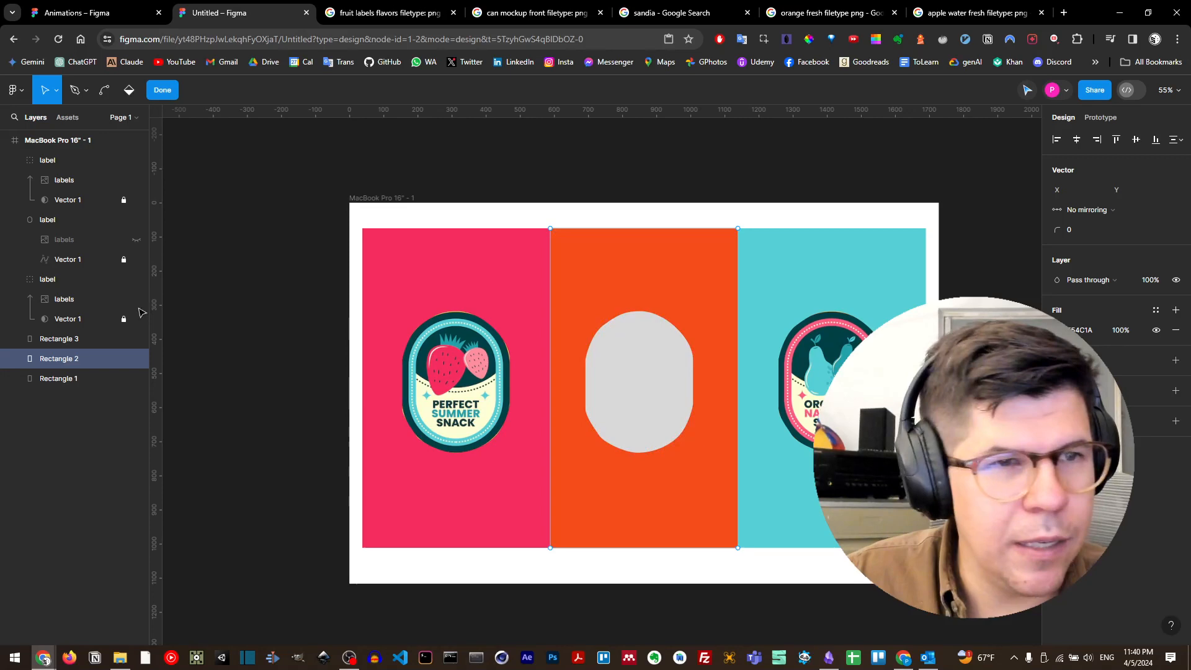
double_click(74, 263)
key(Return)
key(shift+2)
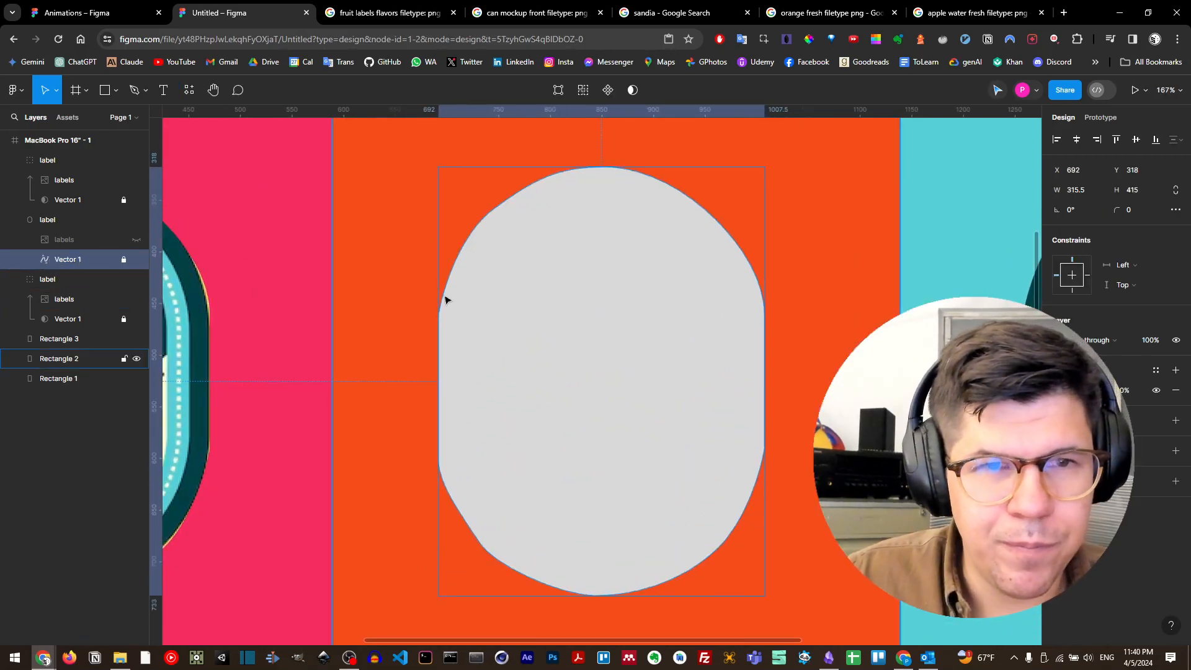
double_click(446, 300)
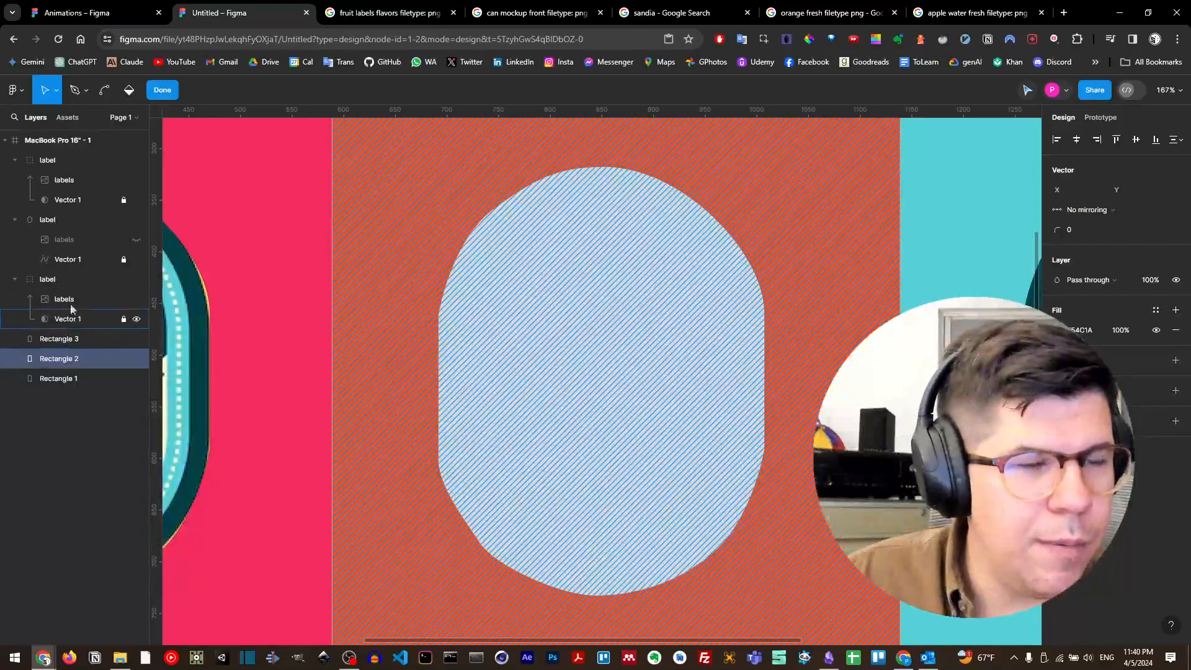
click(68, 263)
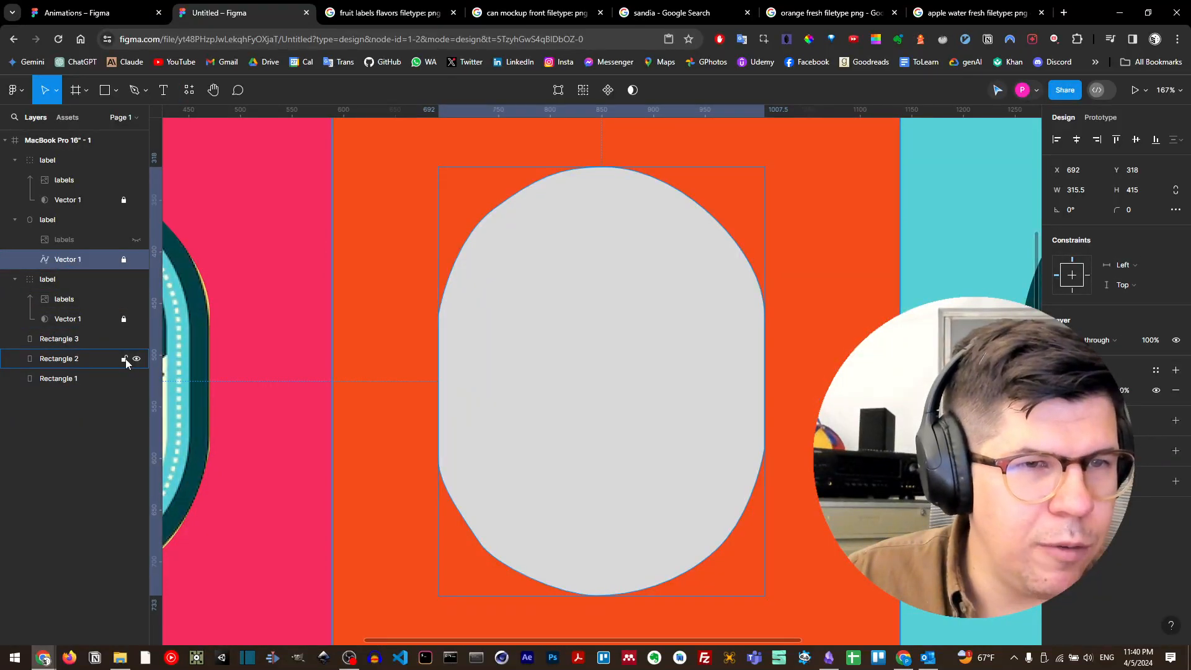
Lock Rectangle 1, Rectangle 2 and Rectangle 3, and unlock Vector 1 in the middle label group
click(124, 358)
click(123, 378)
click(123, 340)
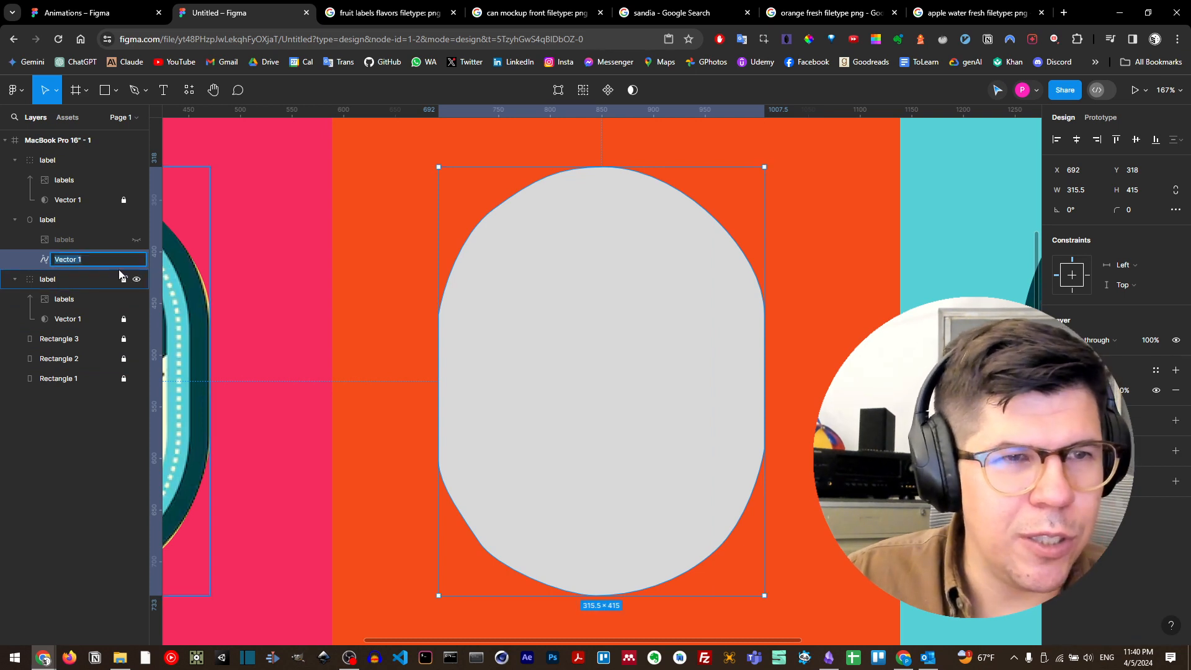
Try reshaping the middle label's Vector 1 by moving its upper-left point inward, and undo the change
double_click(462, 268)
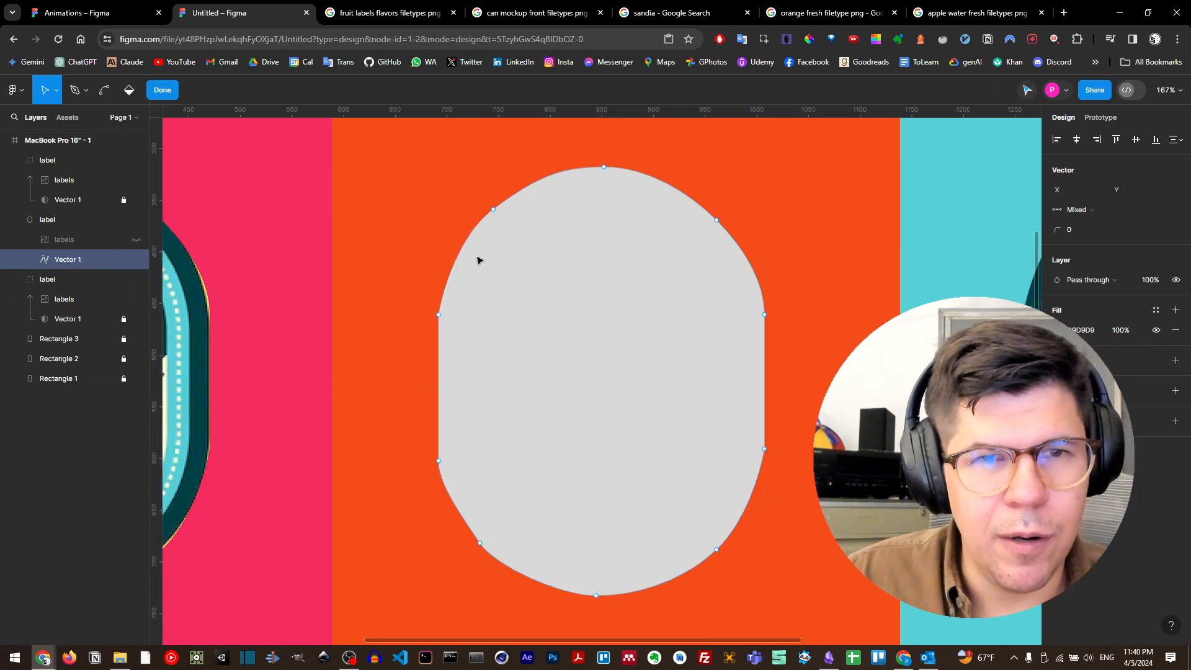
drag(494, 212, 532, 251)
key(ctrl+z)
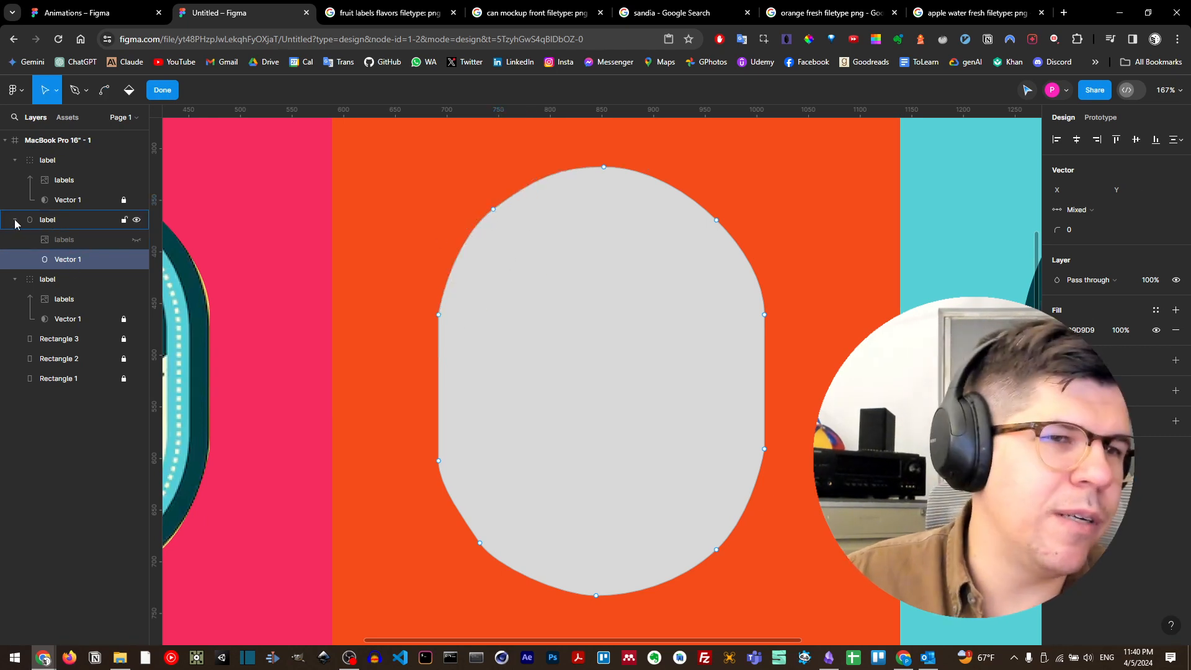
Show the labels image in the middle label group and mask it with Vector 1
click(72, 240)
click(137, 241)
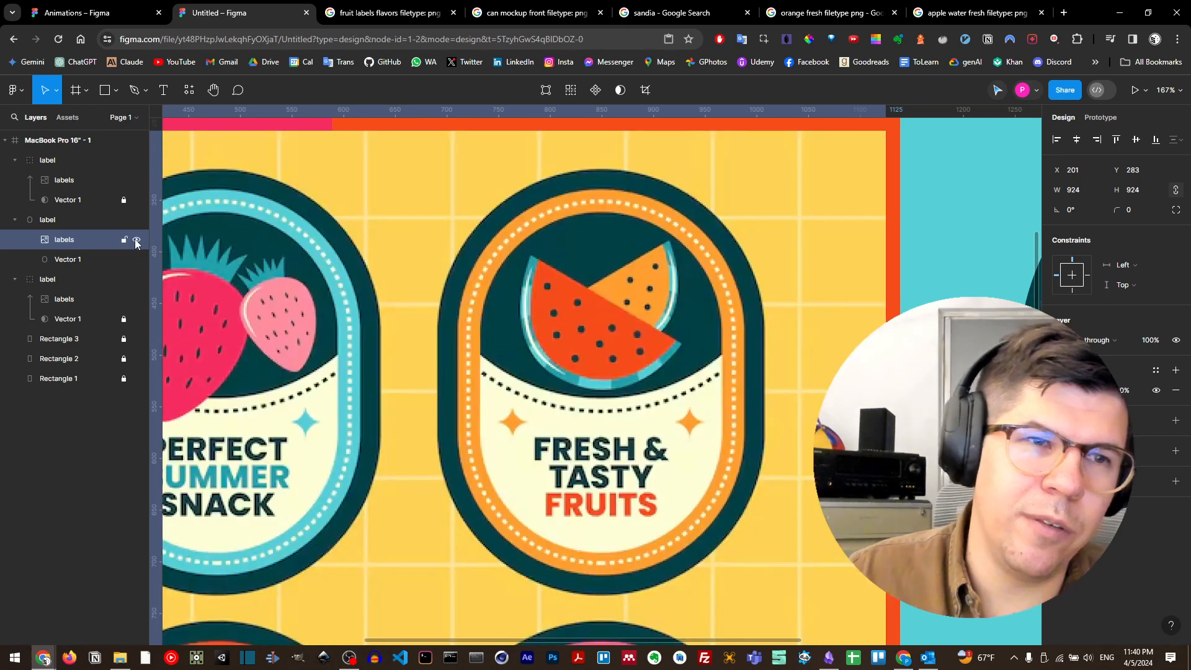
click(81, 259)
shift+click(65, 241)
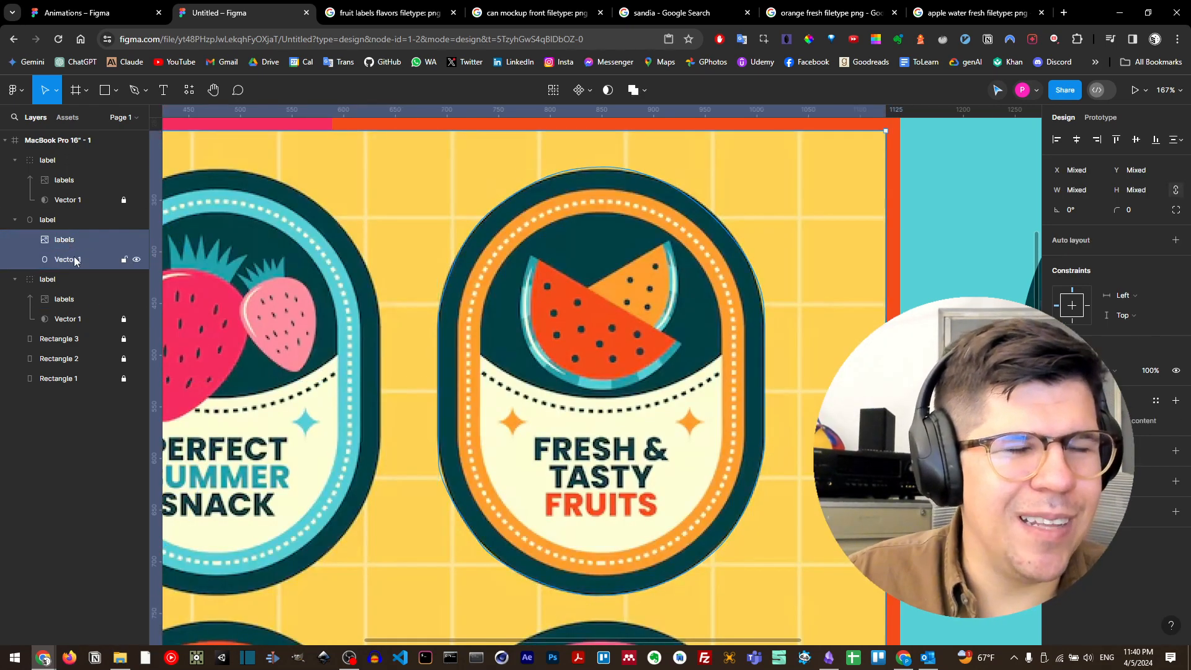
right_click(69, 253)
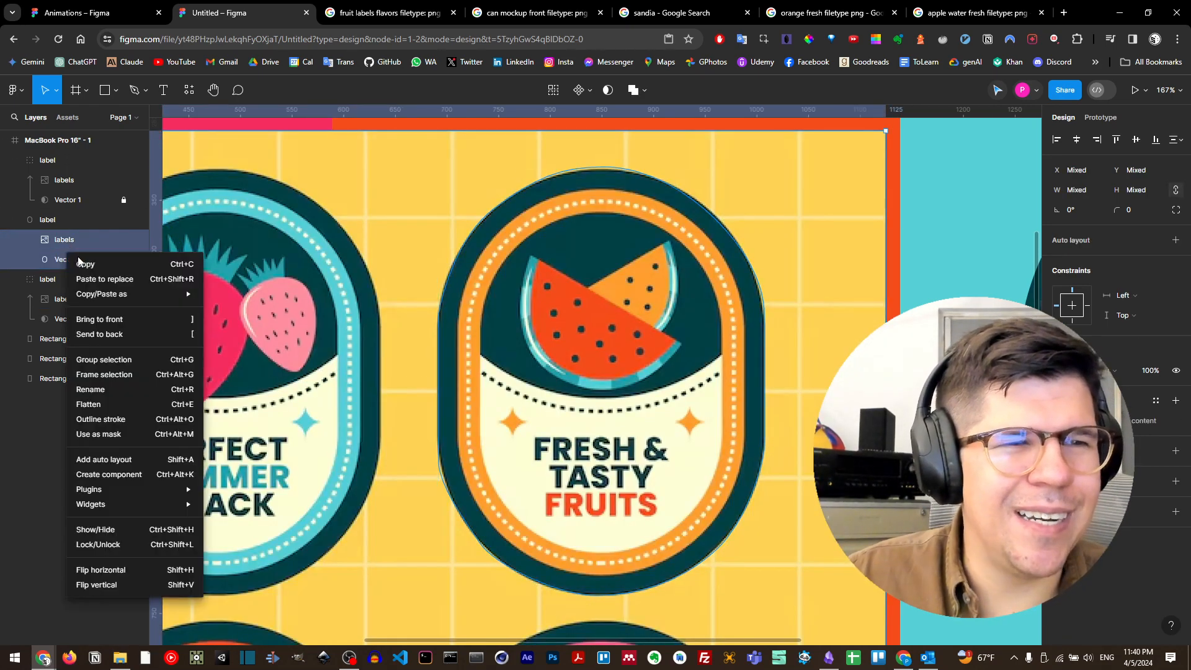
click(128, 433)
click(343, 340)
Examine the three masked labels on their coloured columns across the whole frame
scroll(386, 358, down, 2)
scroll(392, 365, down, 4)
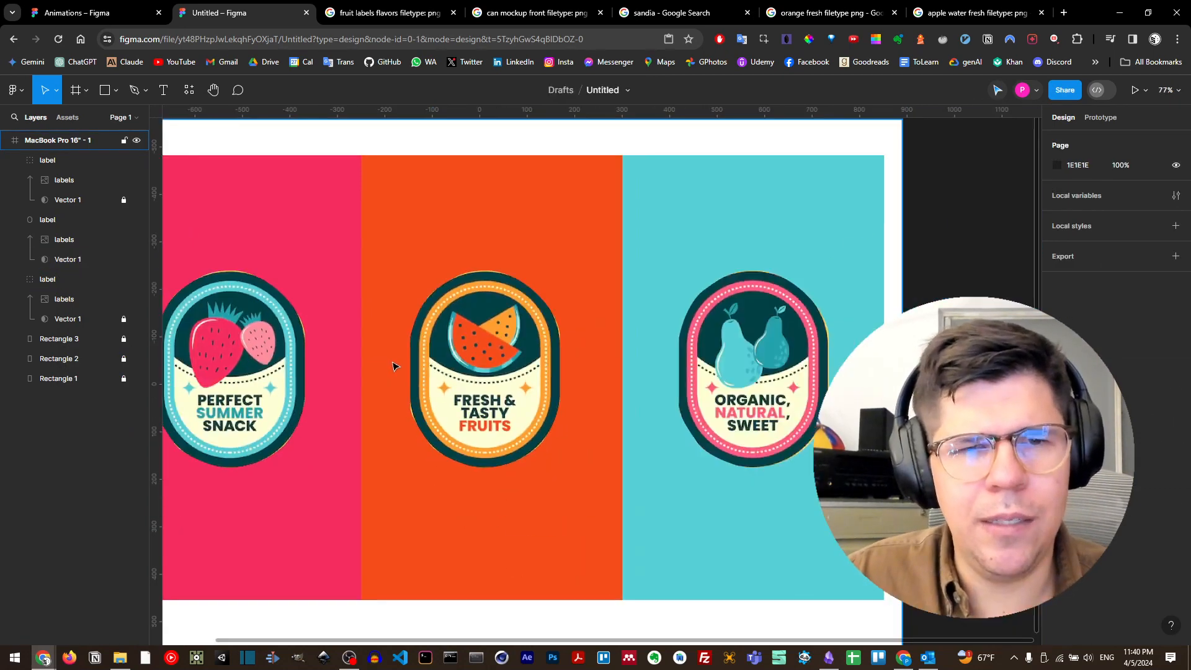
scroll(435, 372, left, 2)
click(500, 356)
click(441, 265)
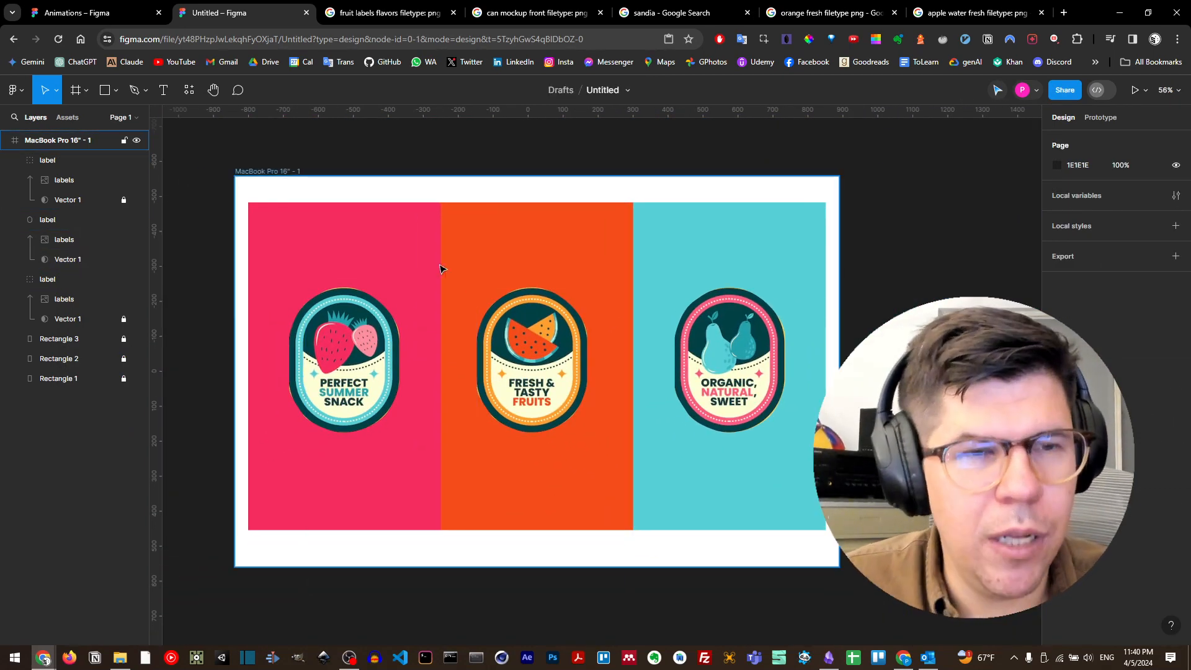
scroll(441, 280, down, 1)
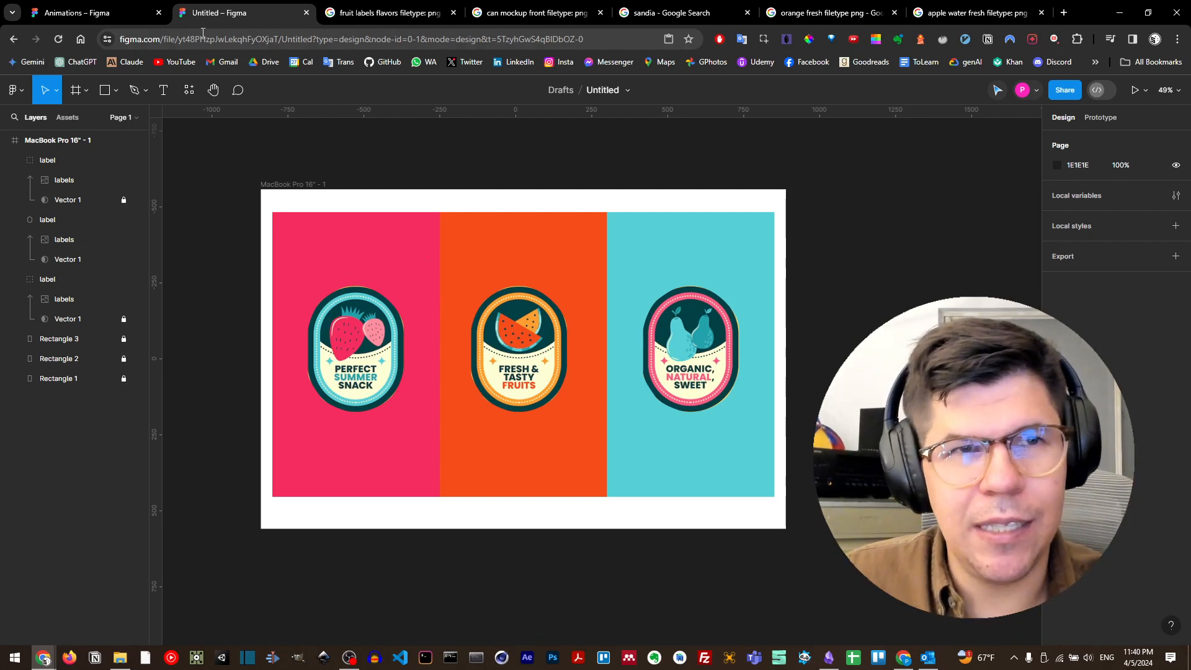
Check the Animations reference file and copy the white soda can image from the can mockup search results
click(97, 12)
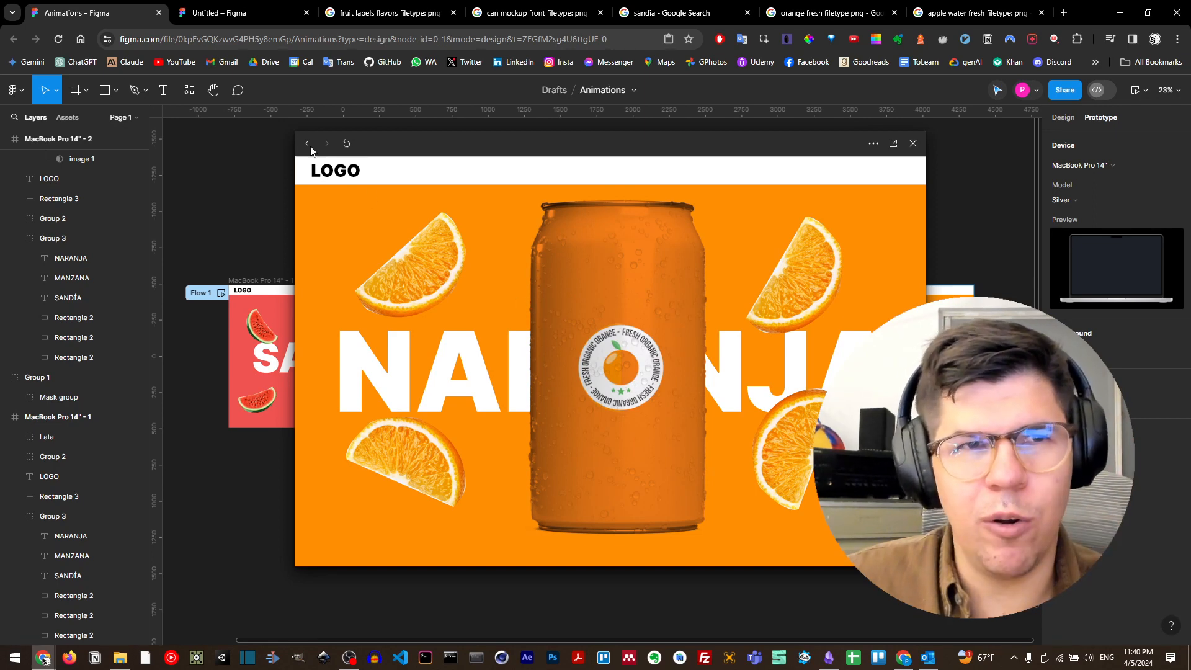
click(524, 14)
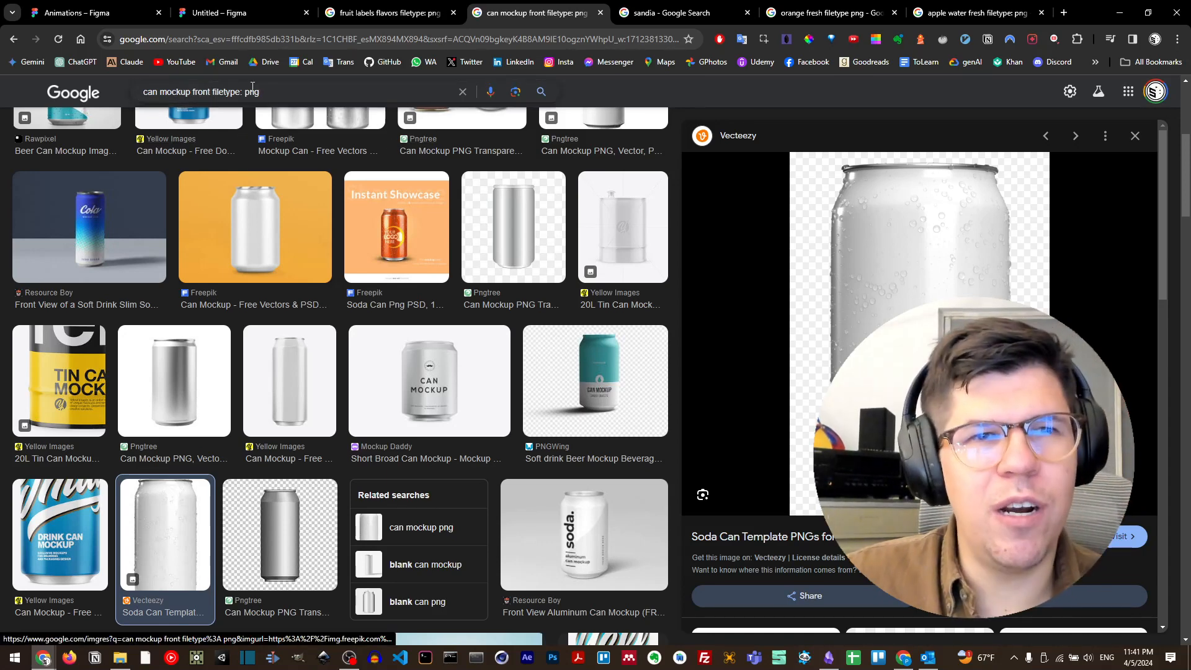
drag(925, 277, 845, 317)
right_click(913, 287)
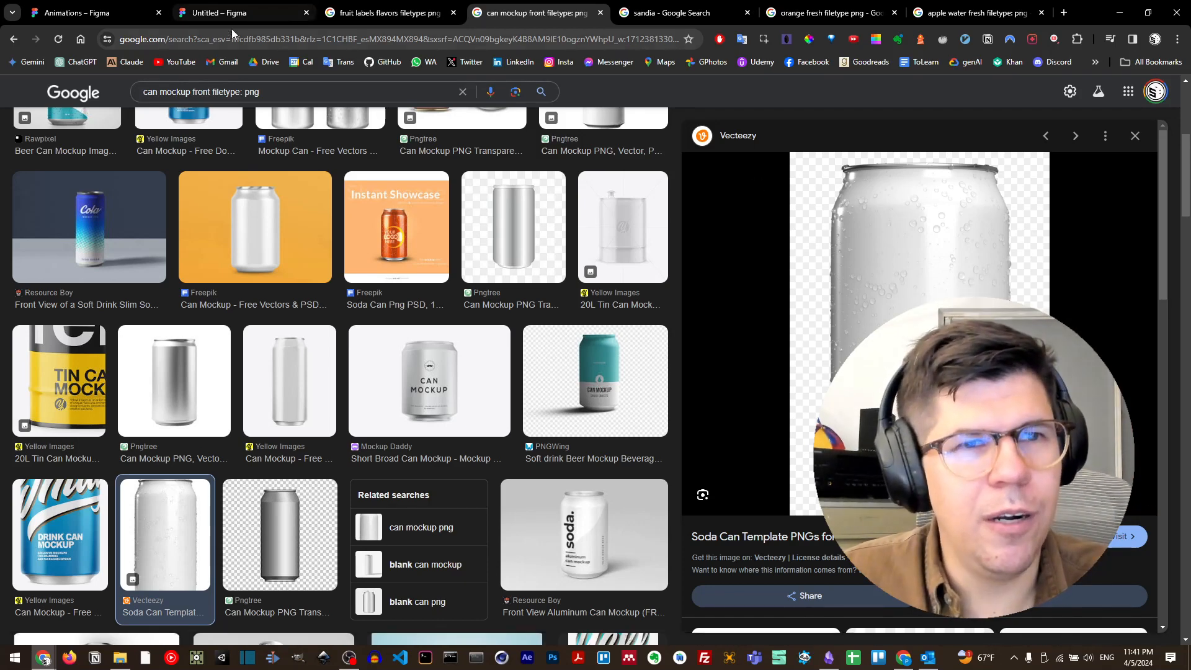
scroll(354, 250, up, 5)
scroll(354, 251, down, 2)
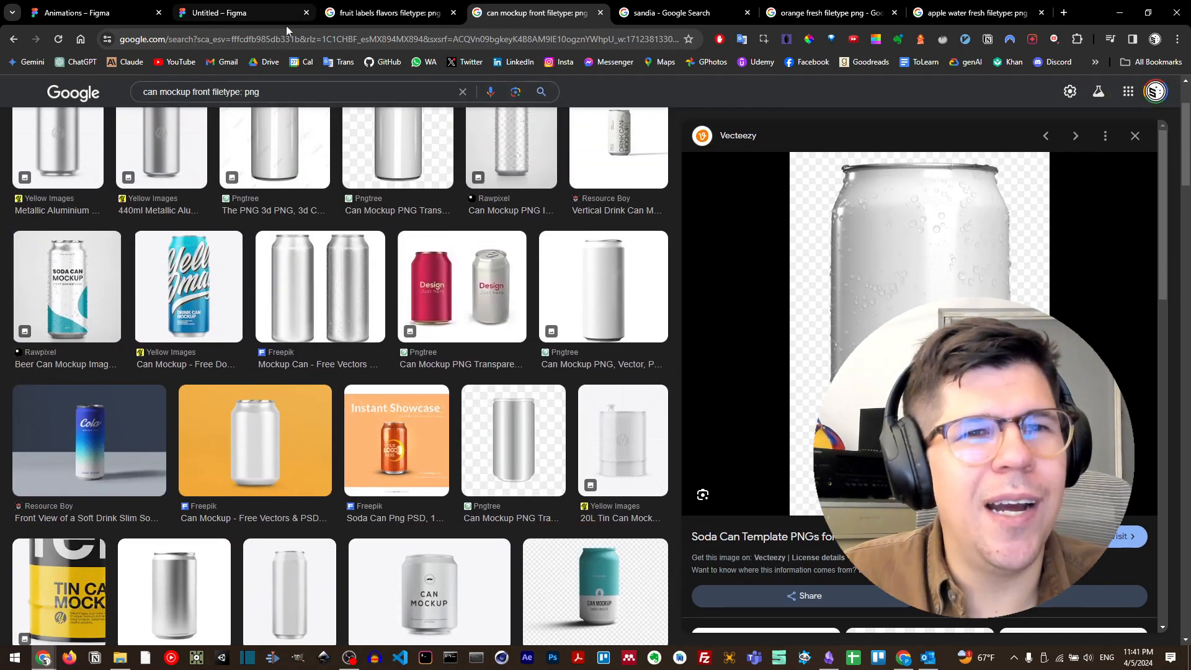
Paste the can image into the untitled design's frame and place it over the middle column at X 514, Y 53
click(242, 13)
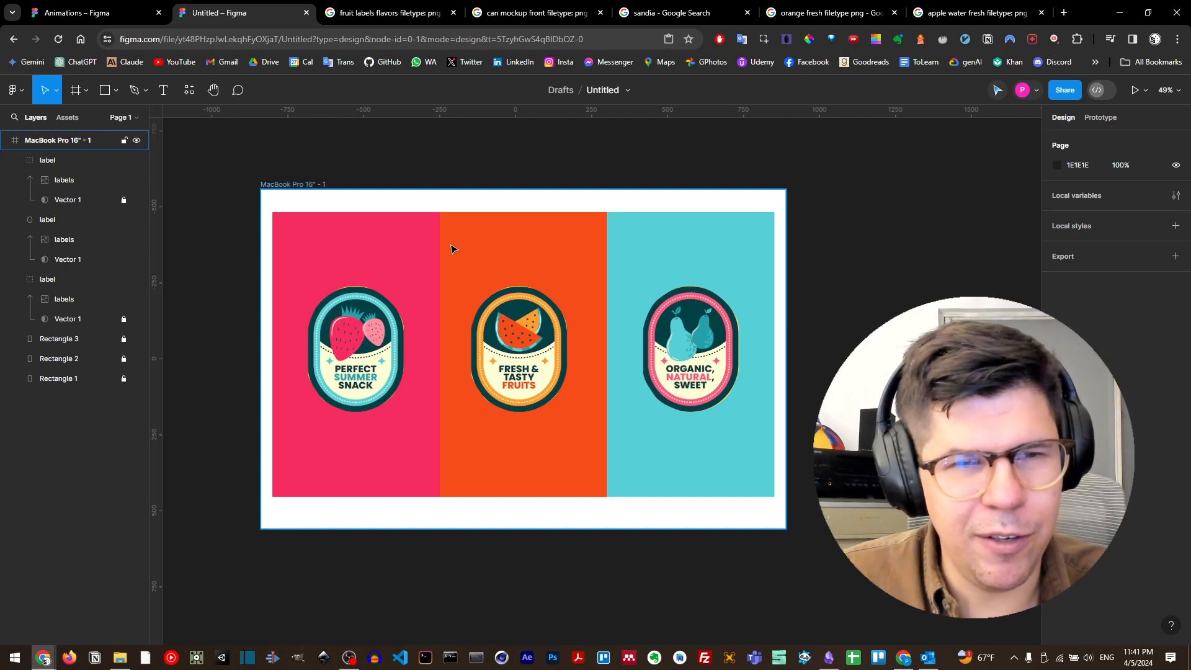
key(ctrl+v)
drag(600, 329, 559, 351)
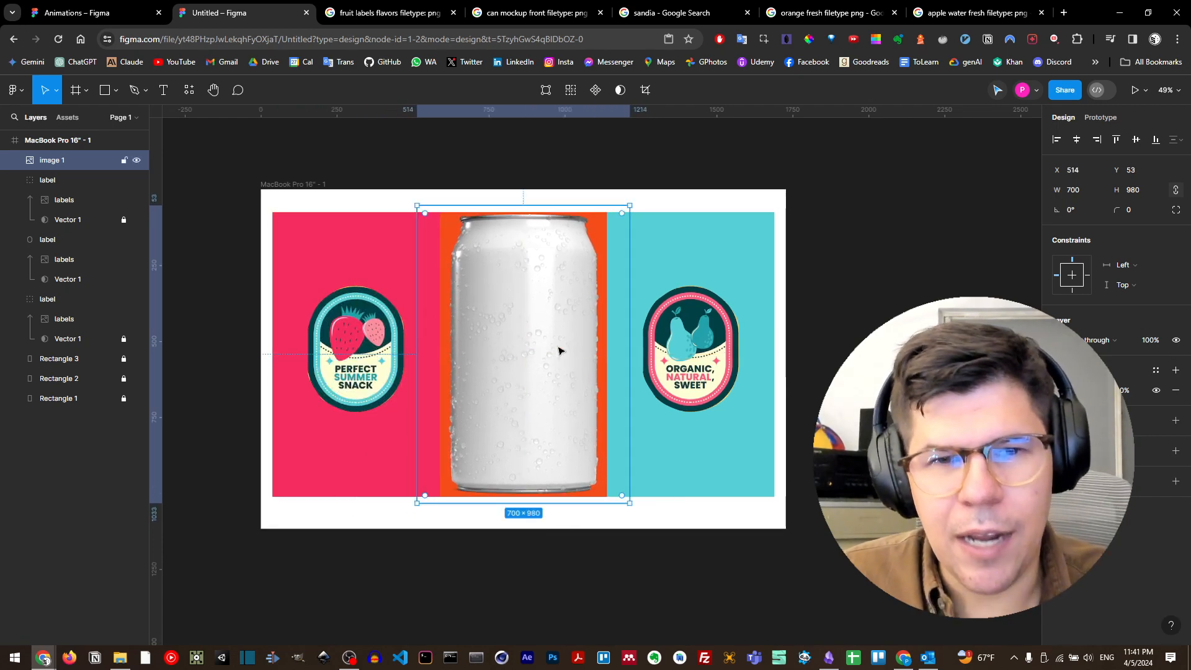
click(523, 188)
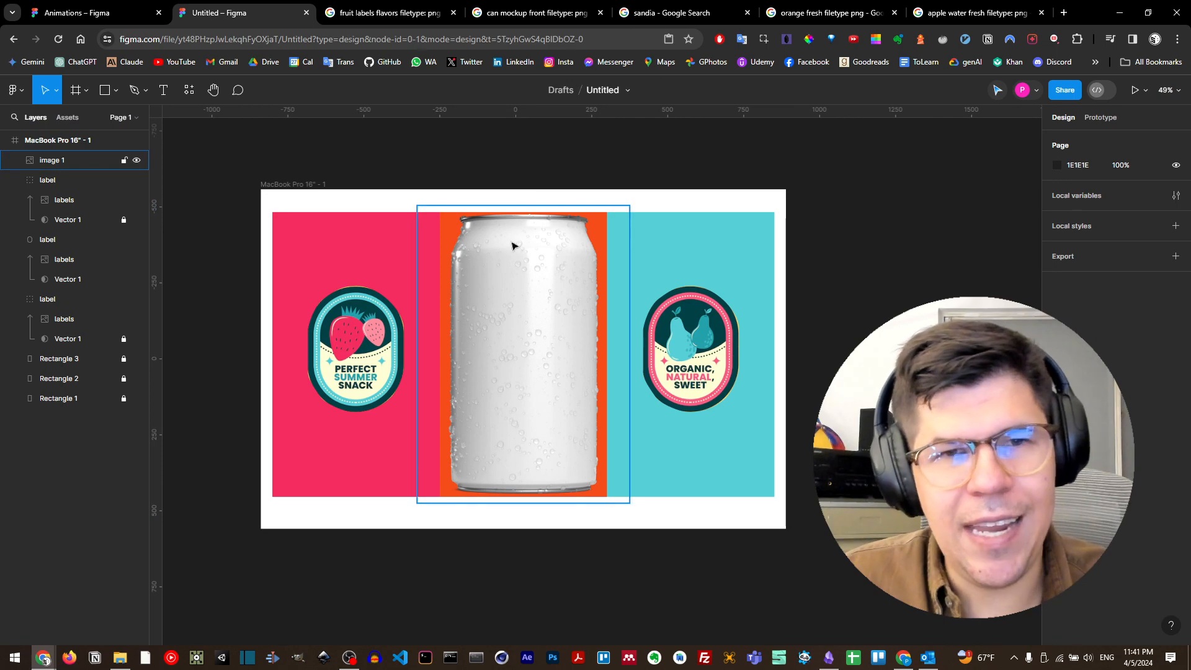
Move the can's image 1 layer beneath the label groups and above the rectangles, and unlock the three rectangles
click(69, 160)
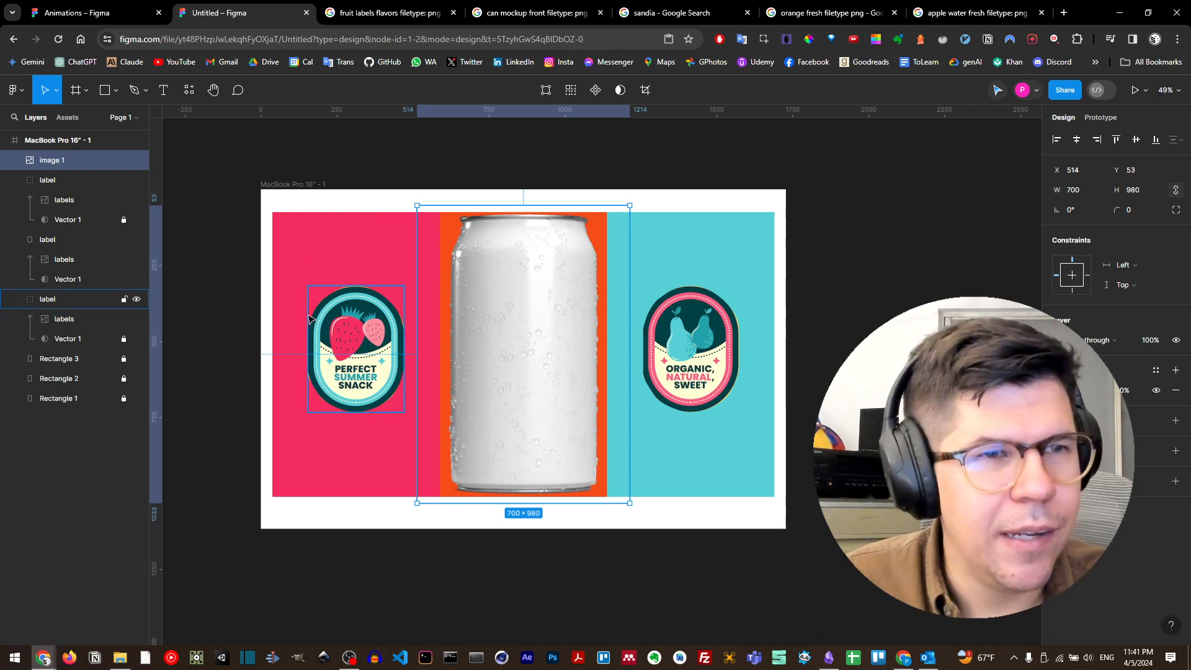
drag(61, 157, 101, 358)
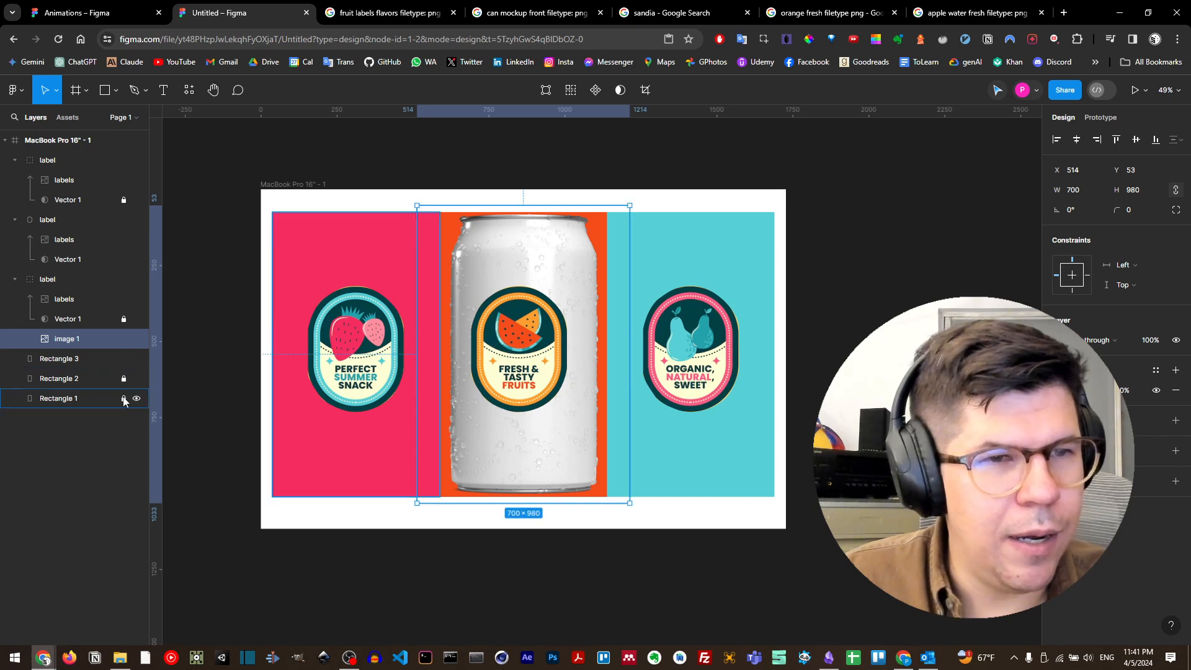
drag(126, 340, 24, 336)
Collapse the three label groups in the layer list
click(14, 279)
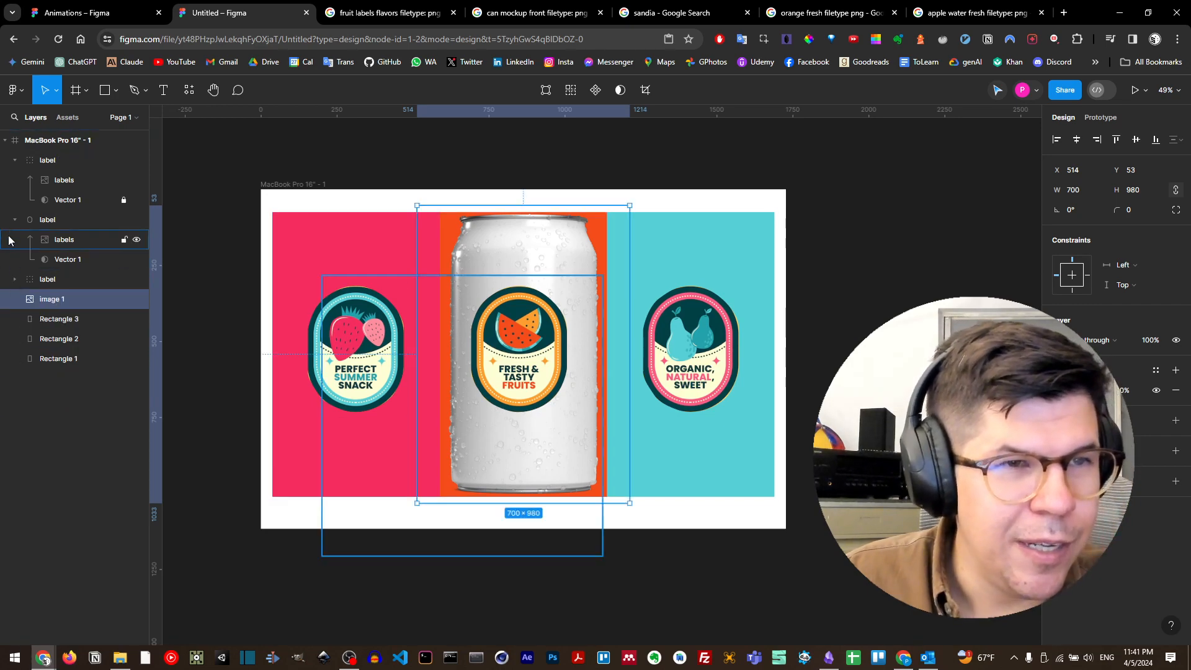
click(15, 220)
click(15, 160)
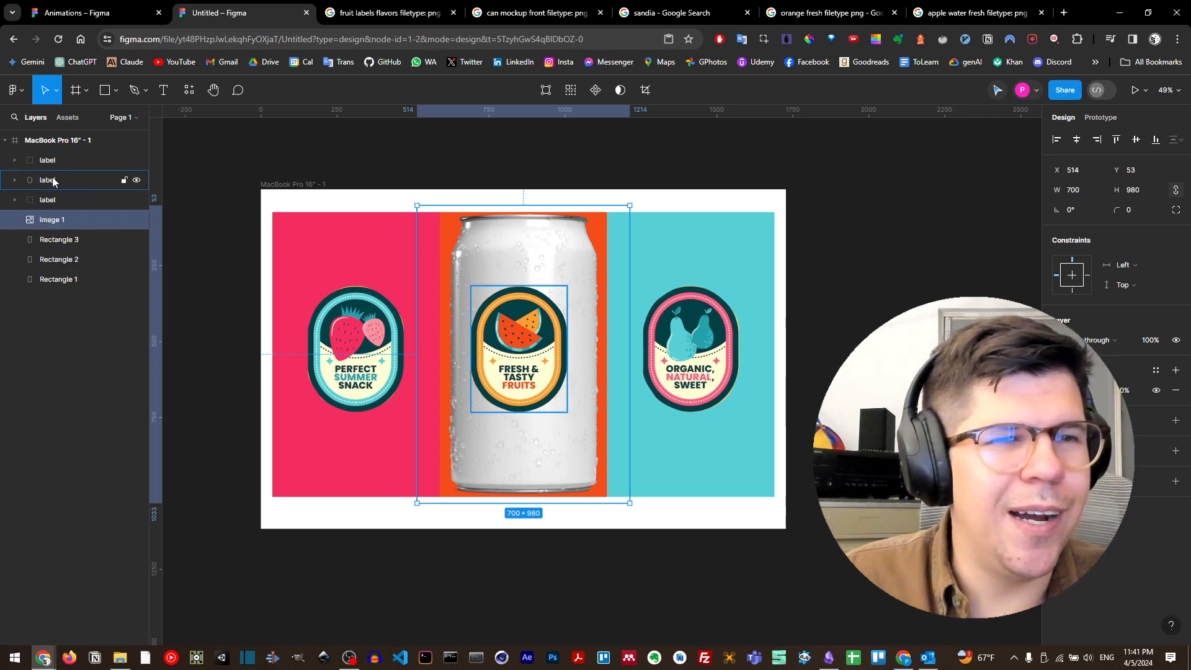
Rename the strawberry label group to labelS
click(351, 338)
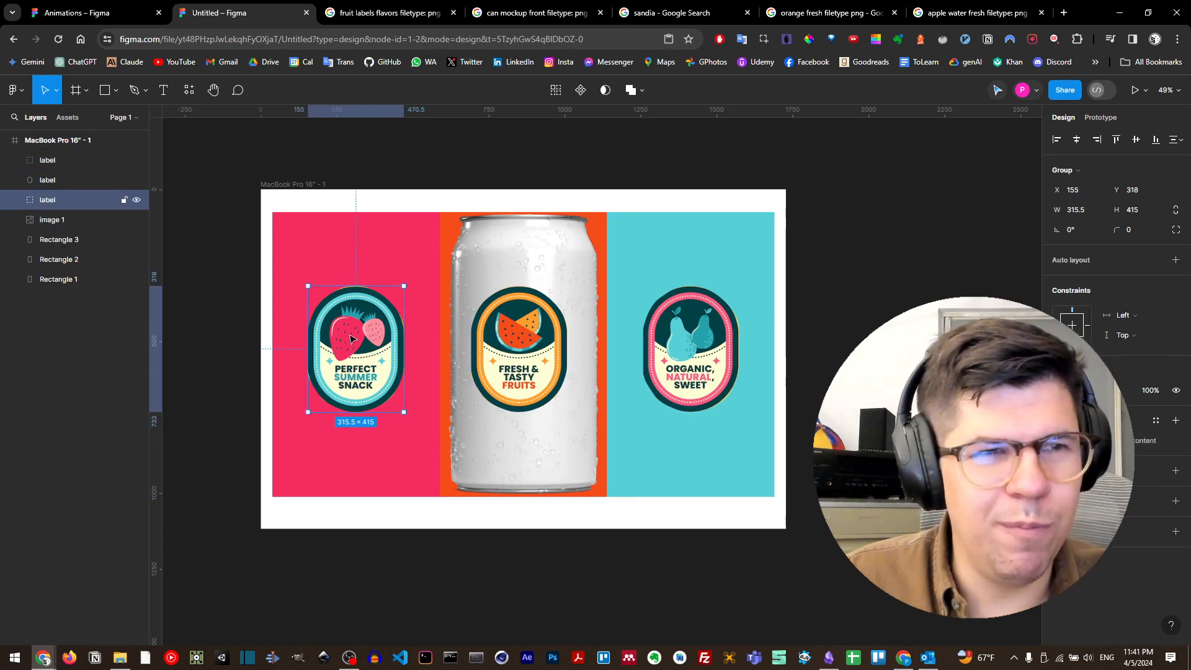
double_click(58, 199)
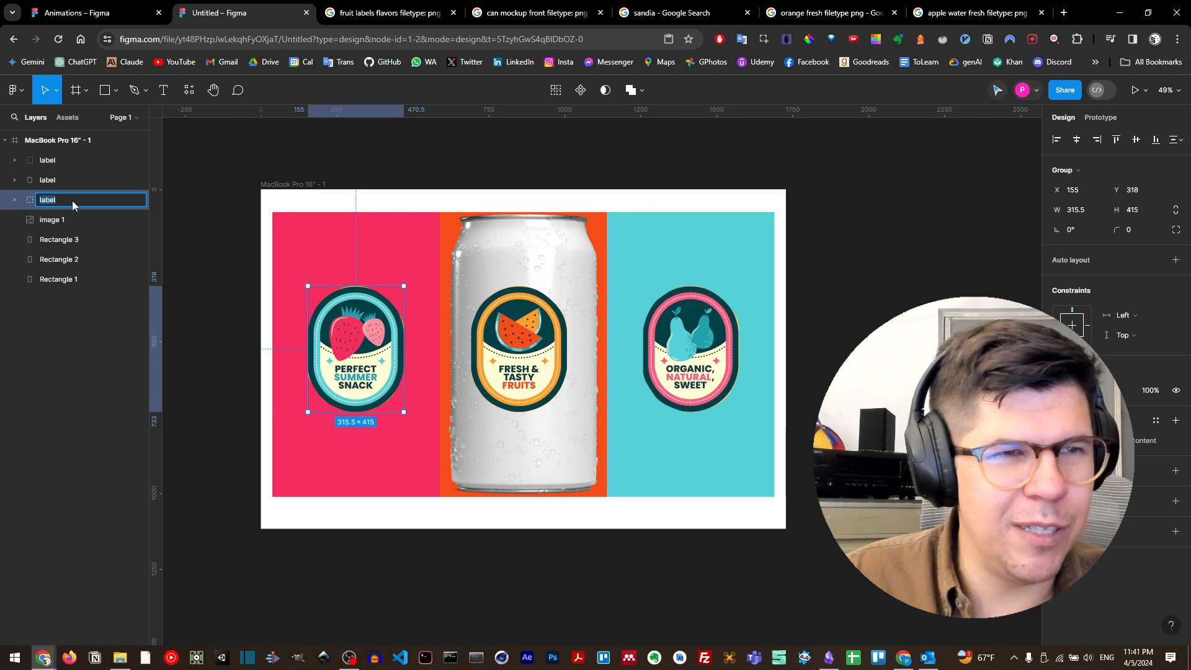
text(S)
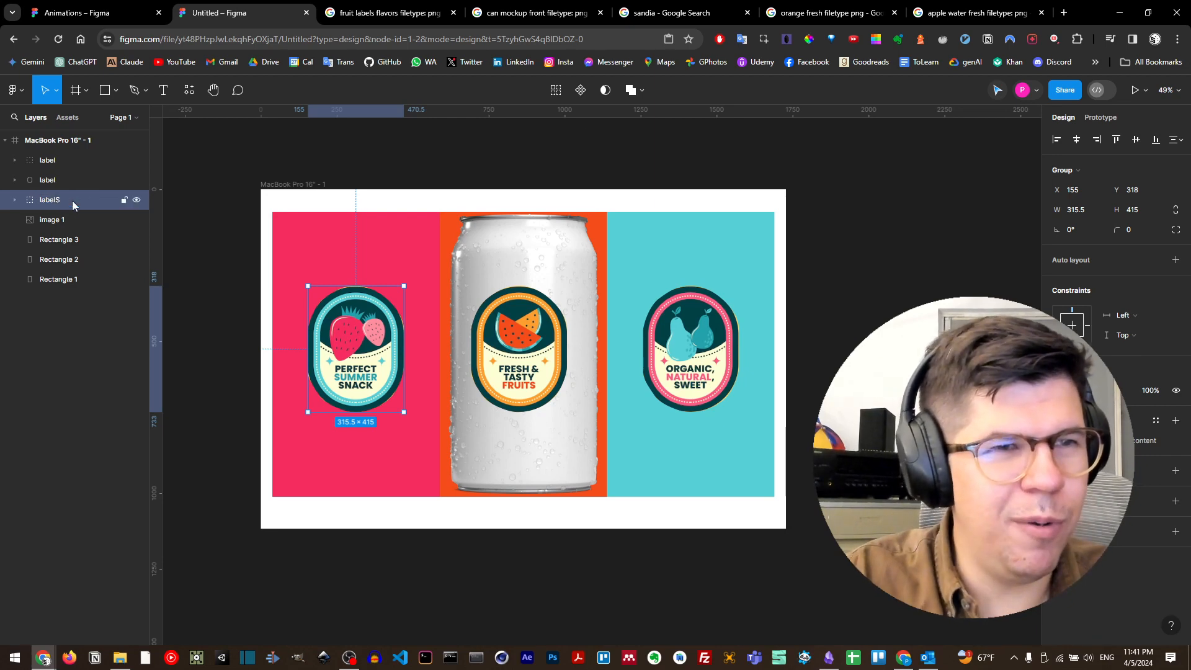
Rename the watermelon label group to labelP and the pear label group to labelPe
click(43, 179)
double_click(43, 180)
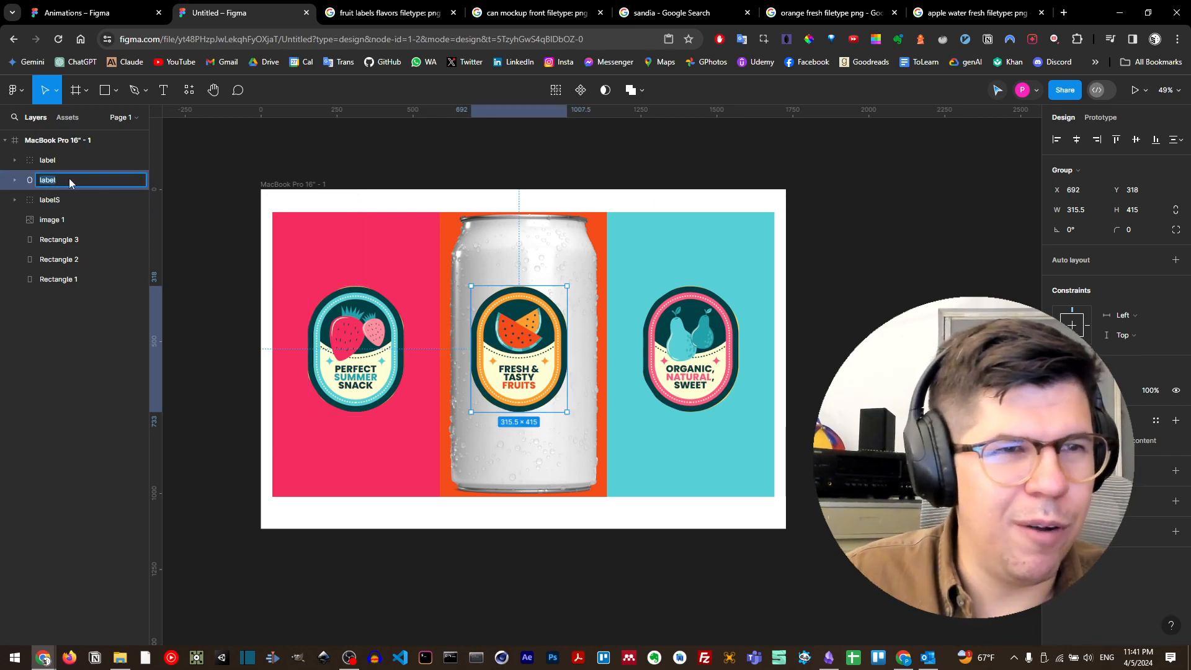
text(P)
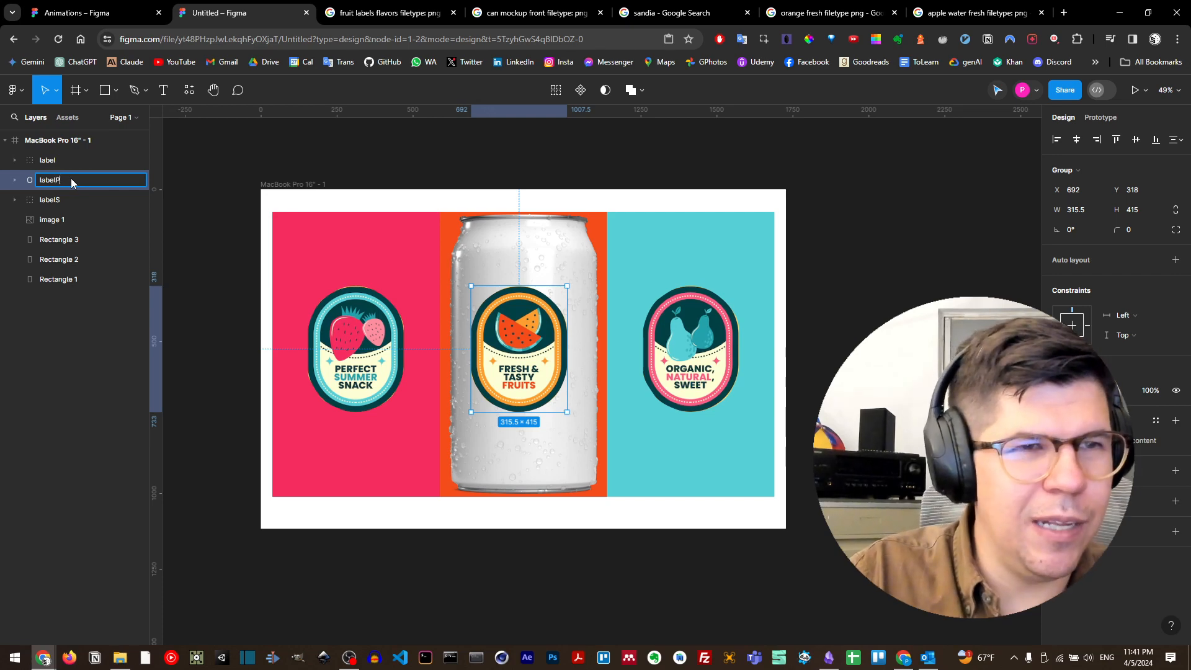
key(Return)
click(50, 161)
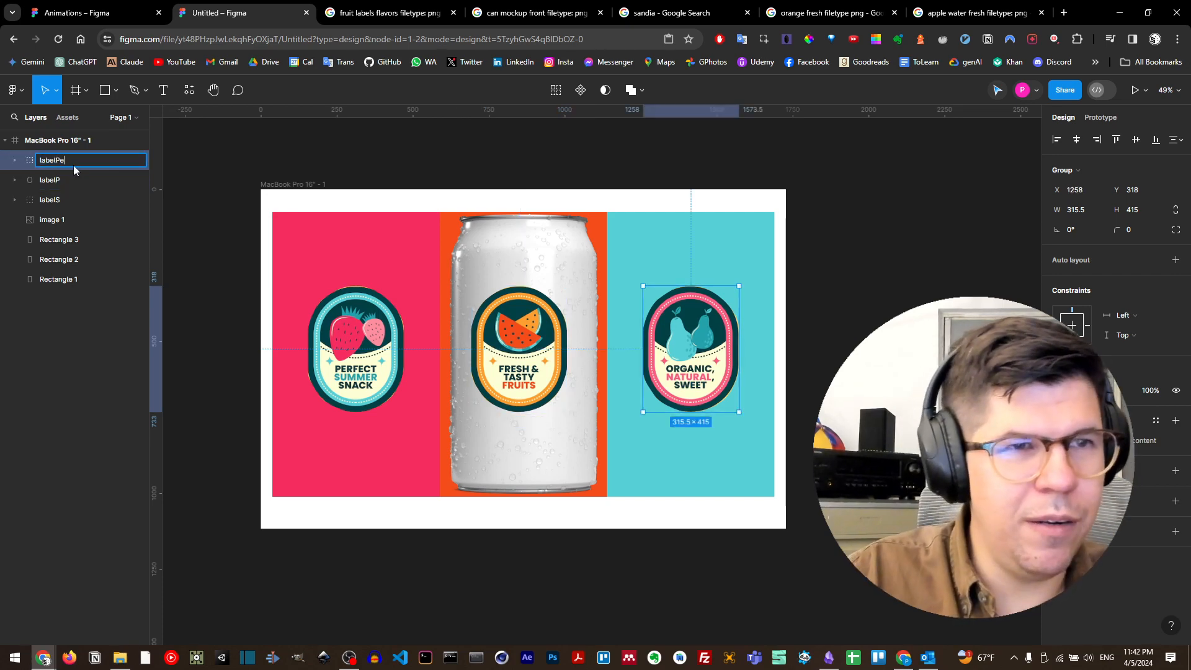
key(Return)
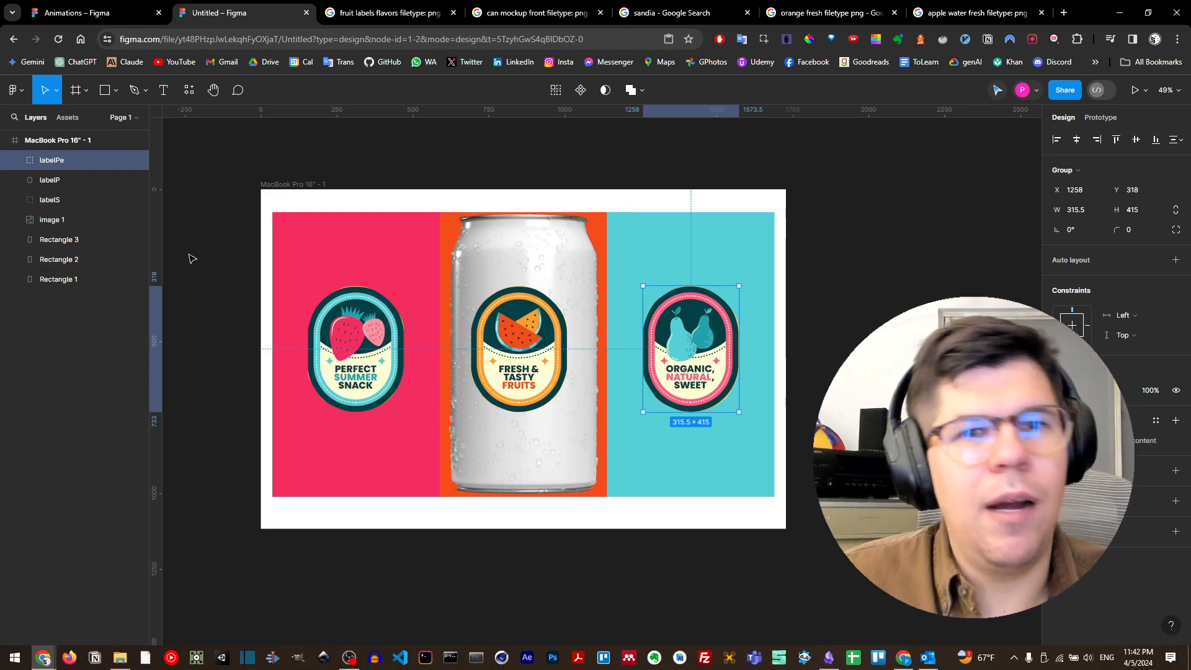
Rename the can image layer to Can
click(495, 234)
double_click(64, 221)
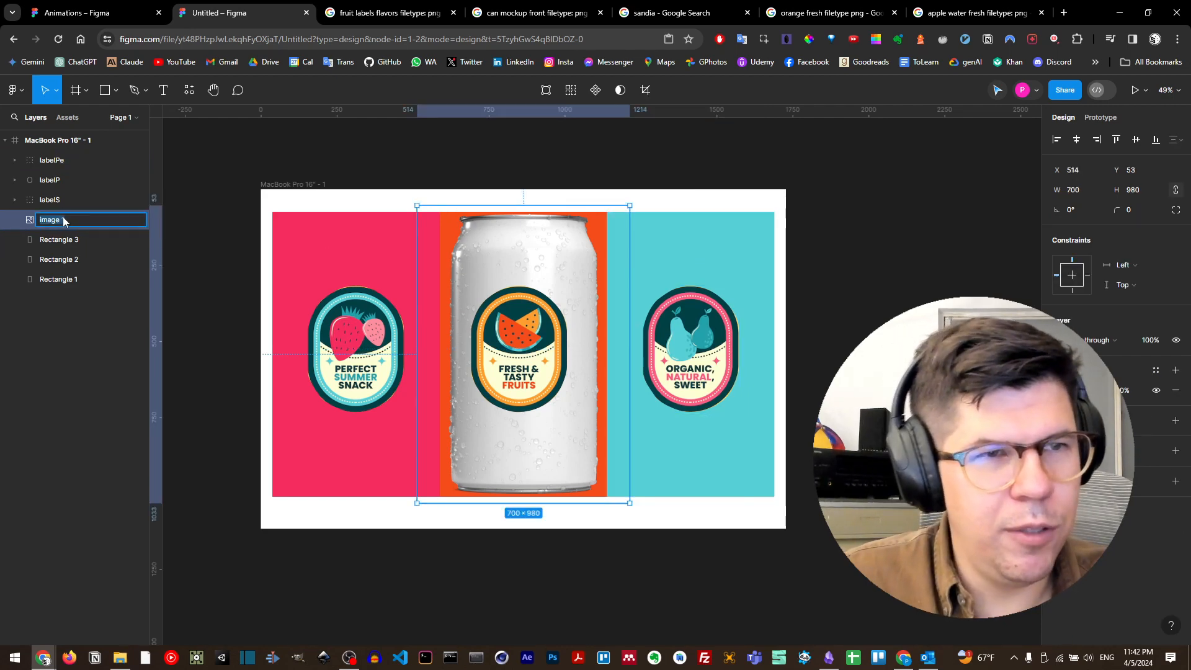
text(Can)
key(Return)
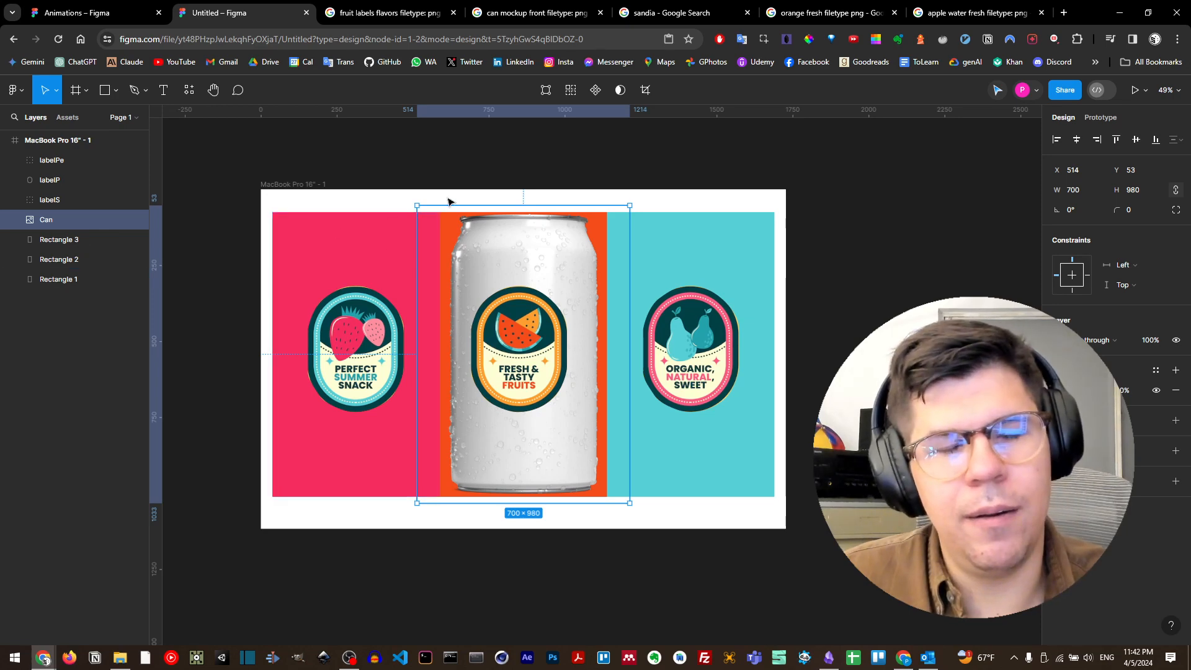
shift+click(85, 242)
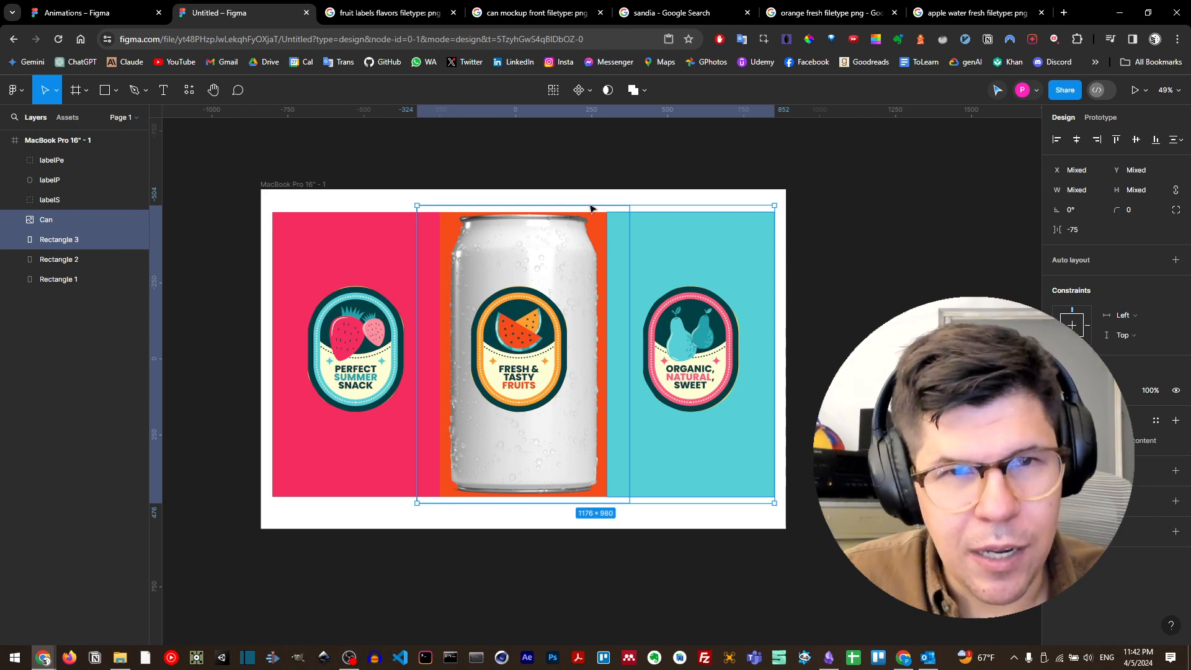
key(Escape)
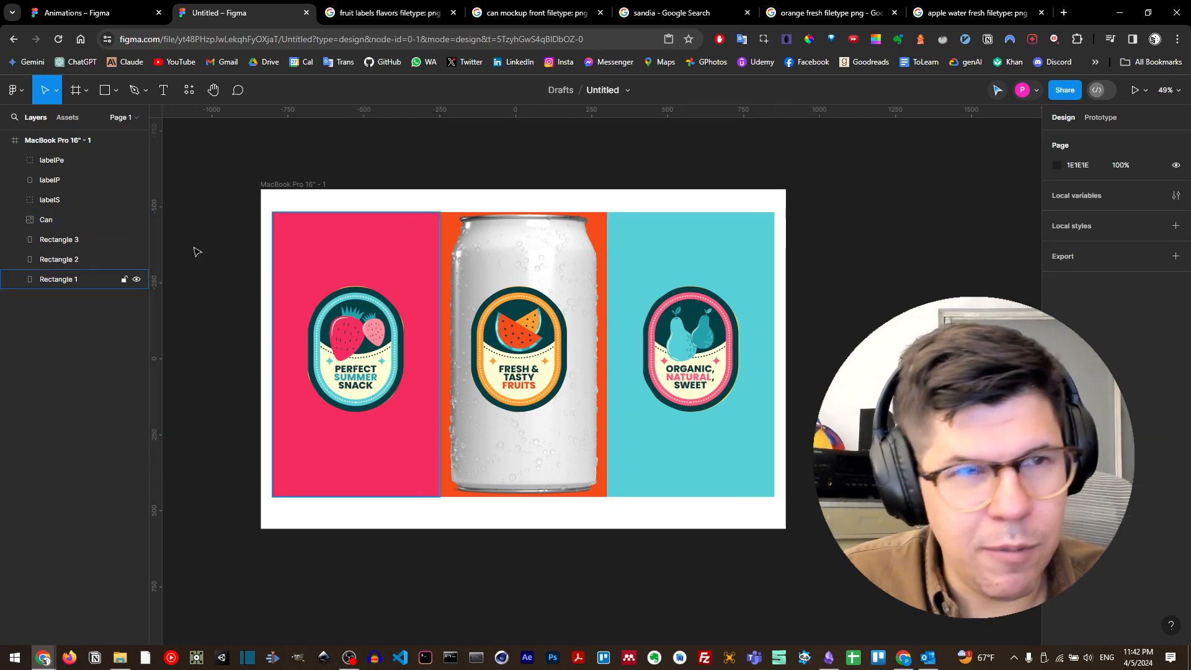
Try to mask the can image with the orange column rectangle, and undo that mask
click(50, 260)
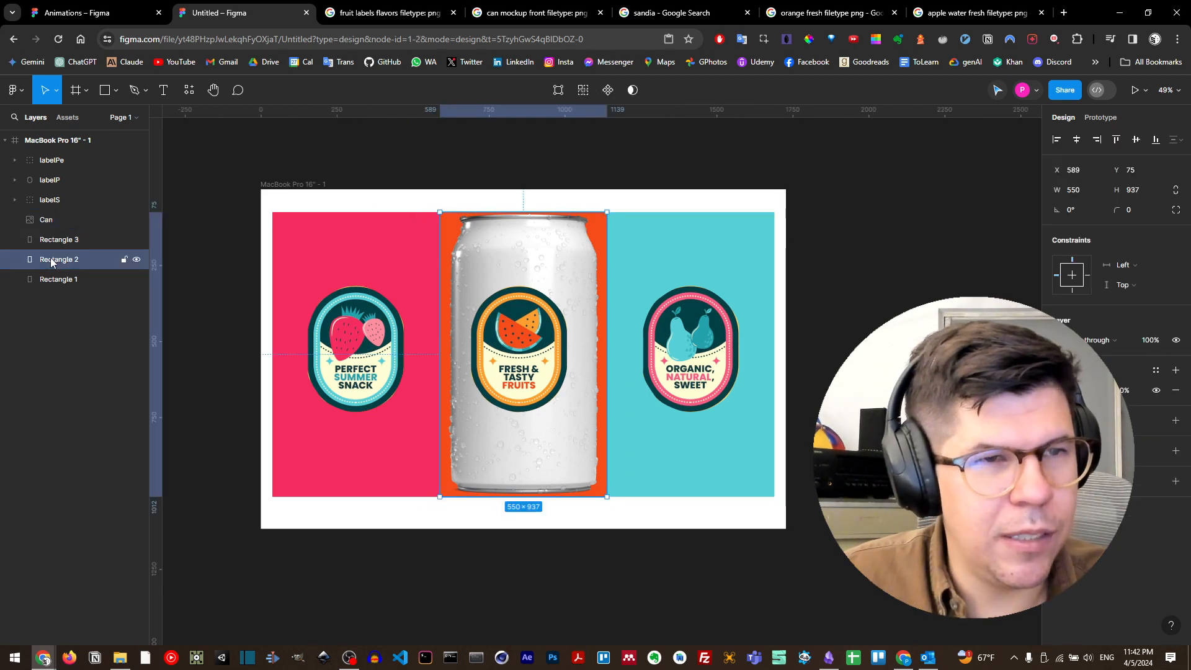
ctrl+click(47, 221)
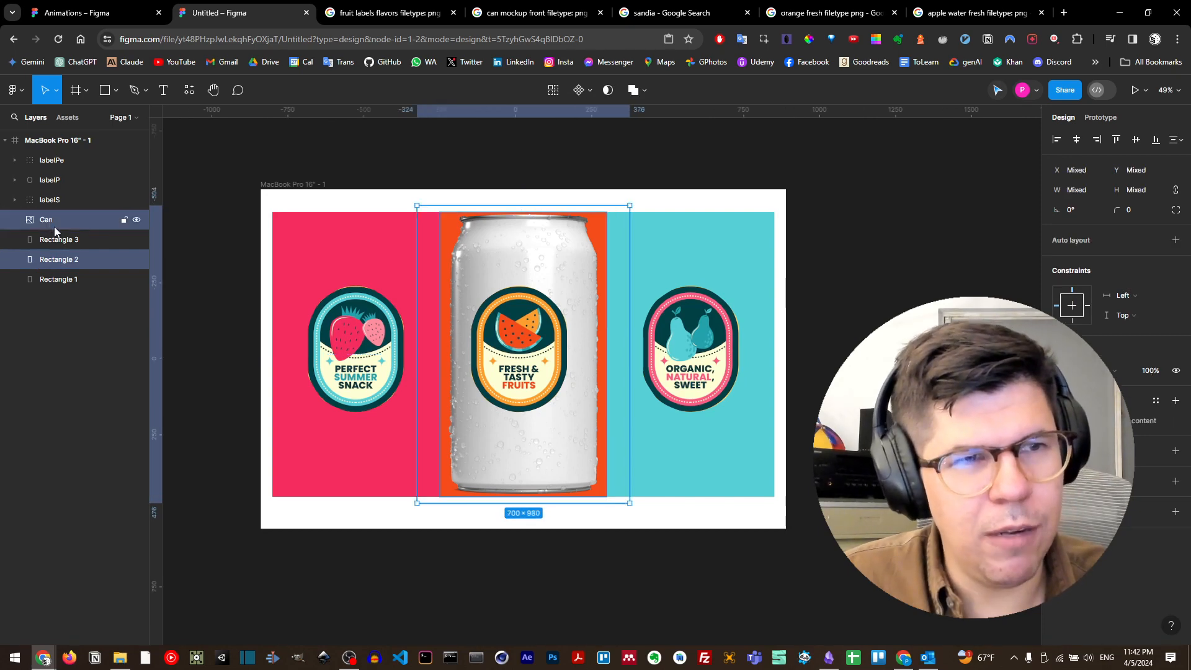
click(607, 91)
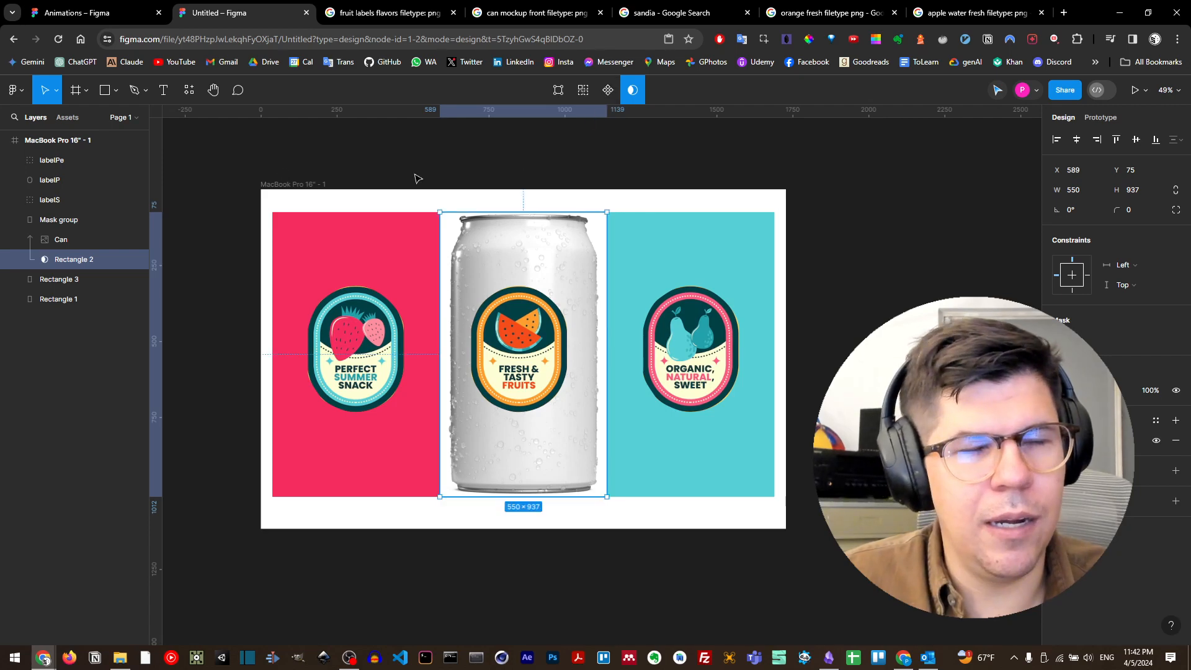
key(ctrl+z)
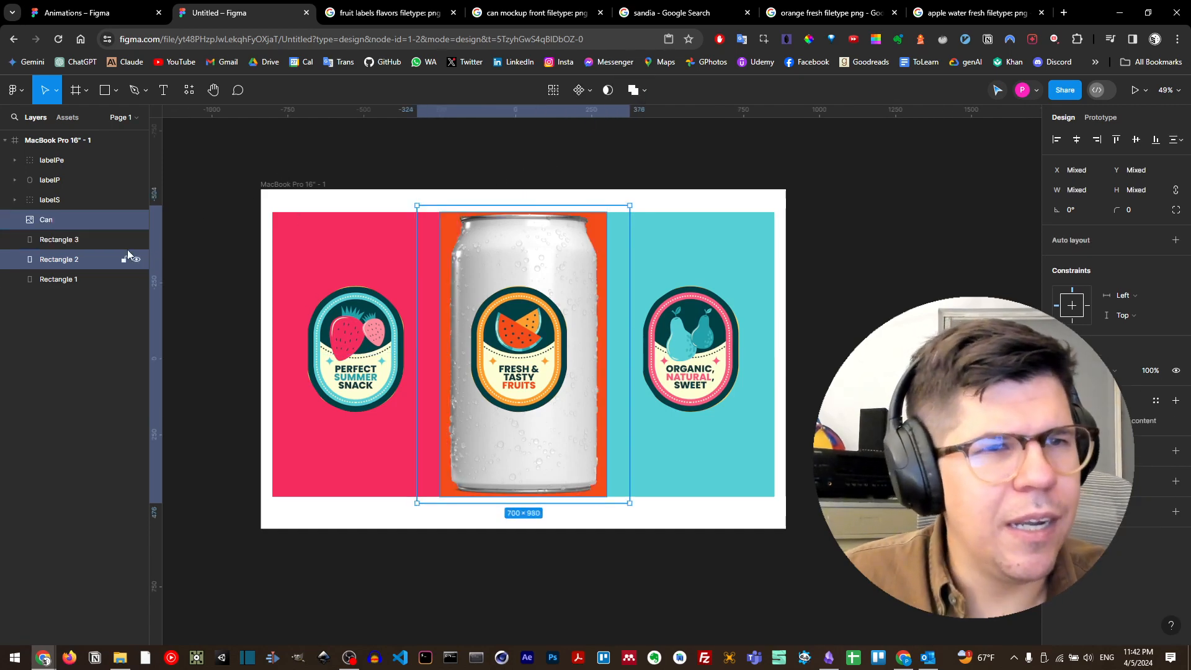
Mask the orange rectangle with the can's shape and centre the watermelon label over it
click(64, 260)
drag(64, 262, 56, 218)
shift+click(53, 239)
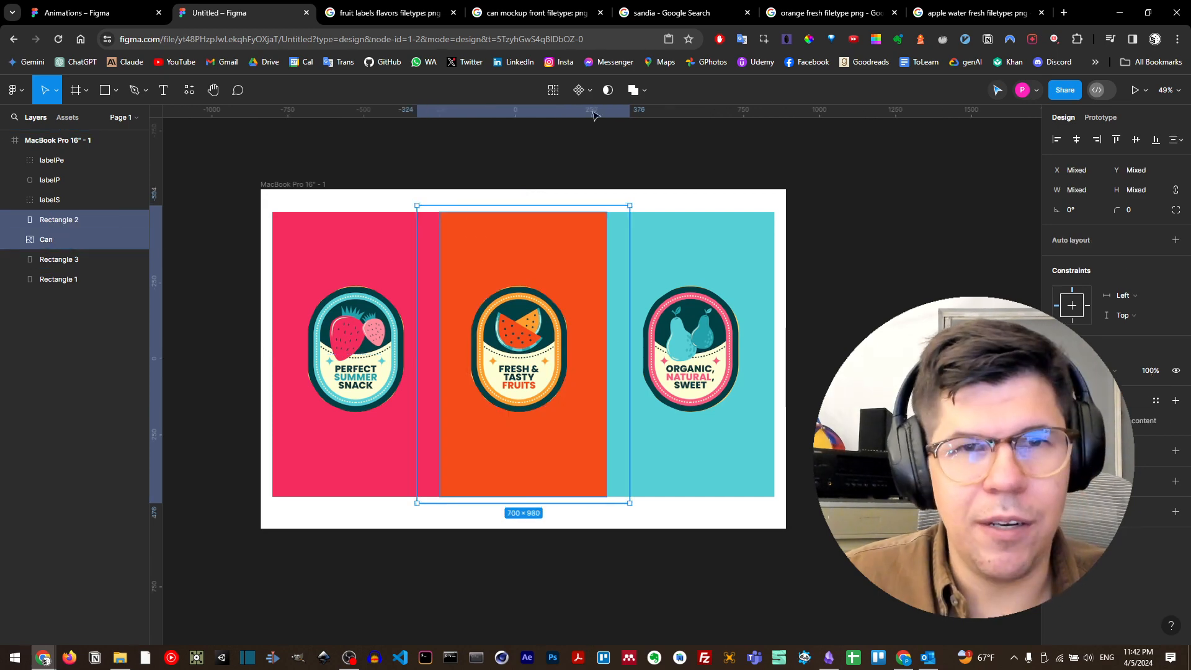
click(606, 91)
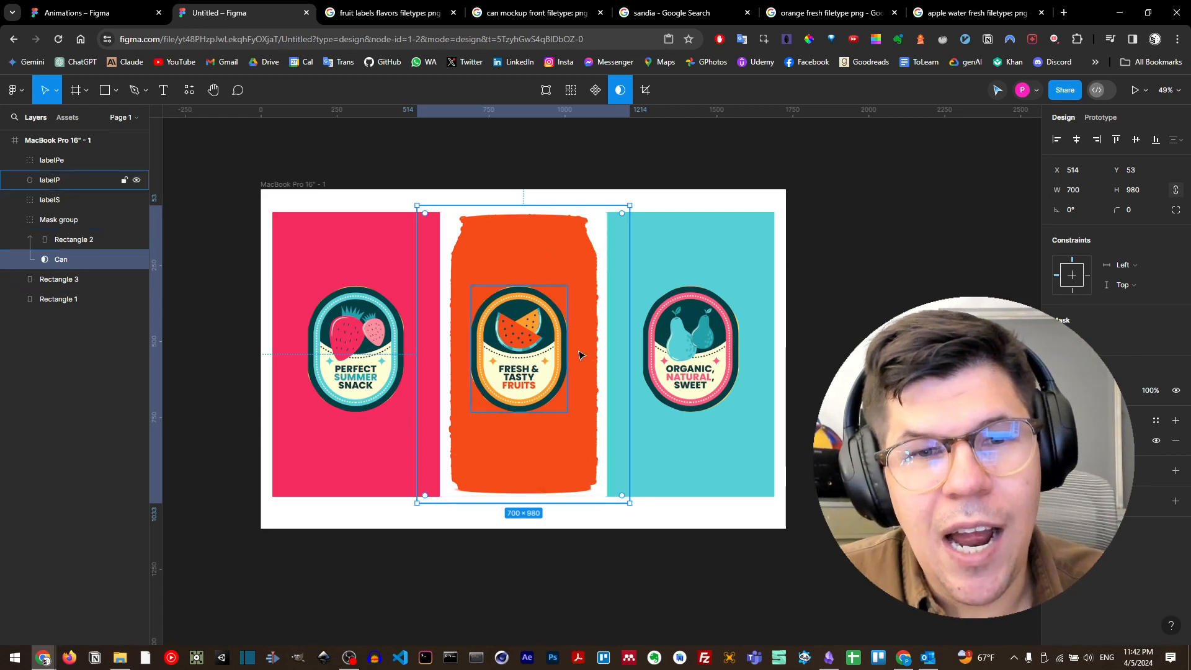
drag(516, 349, 521, 349)
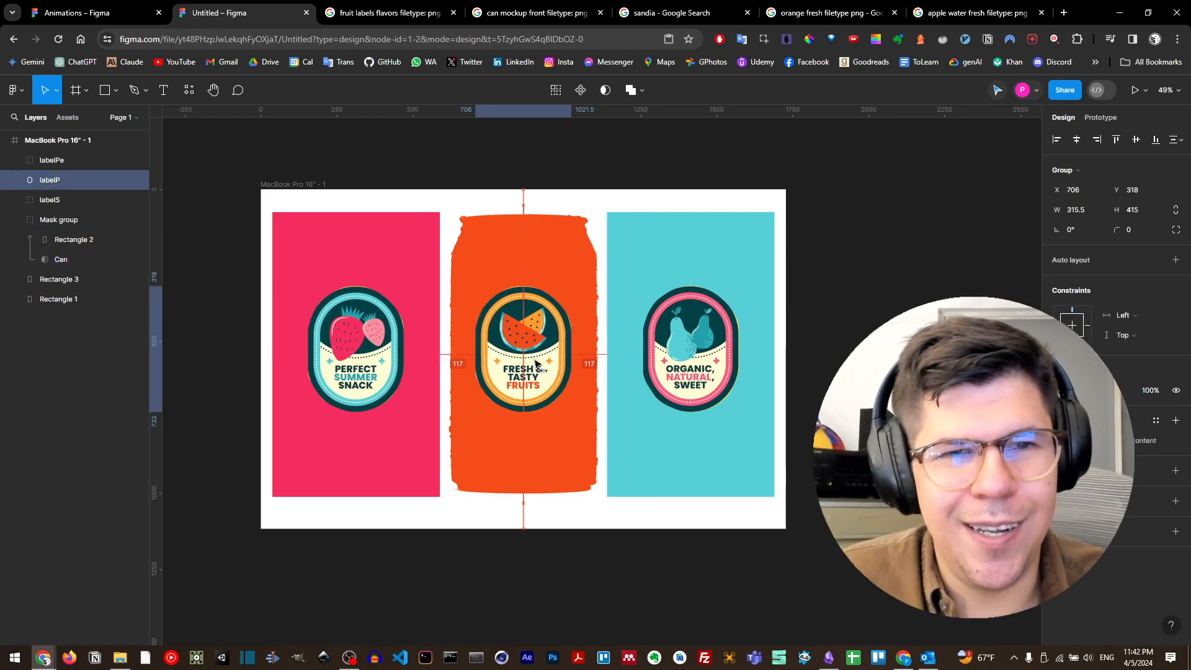
click(519, 180)
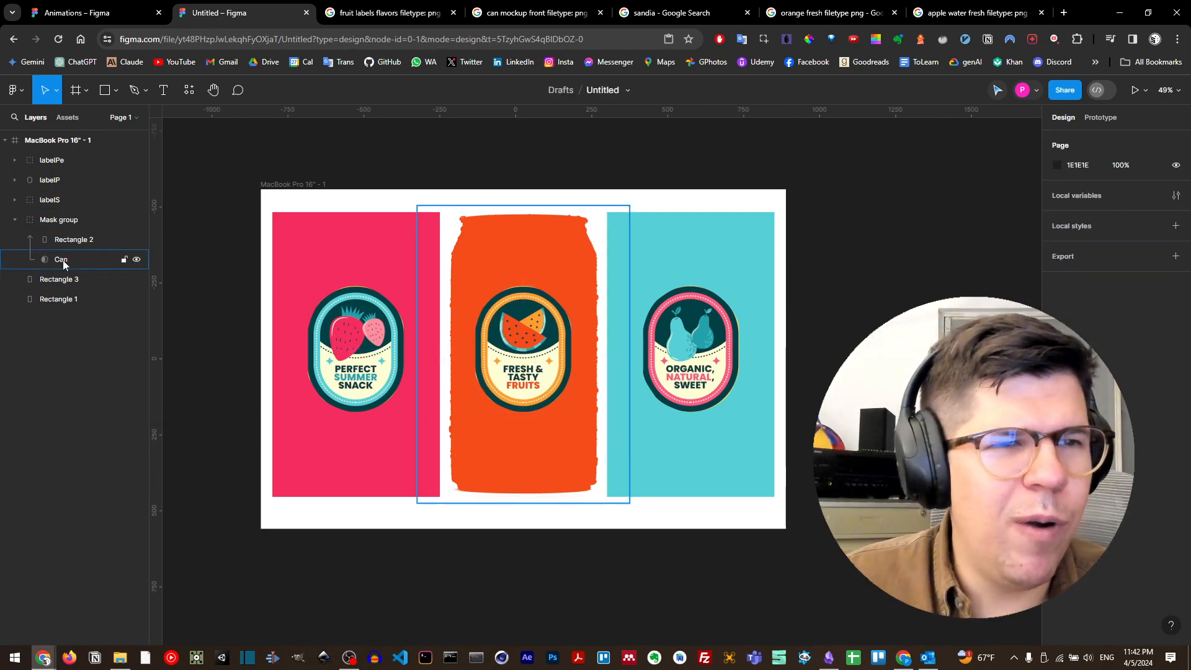
Try to paste a copy of the can inside the mask group, and undo the paste
click(65, 258)
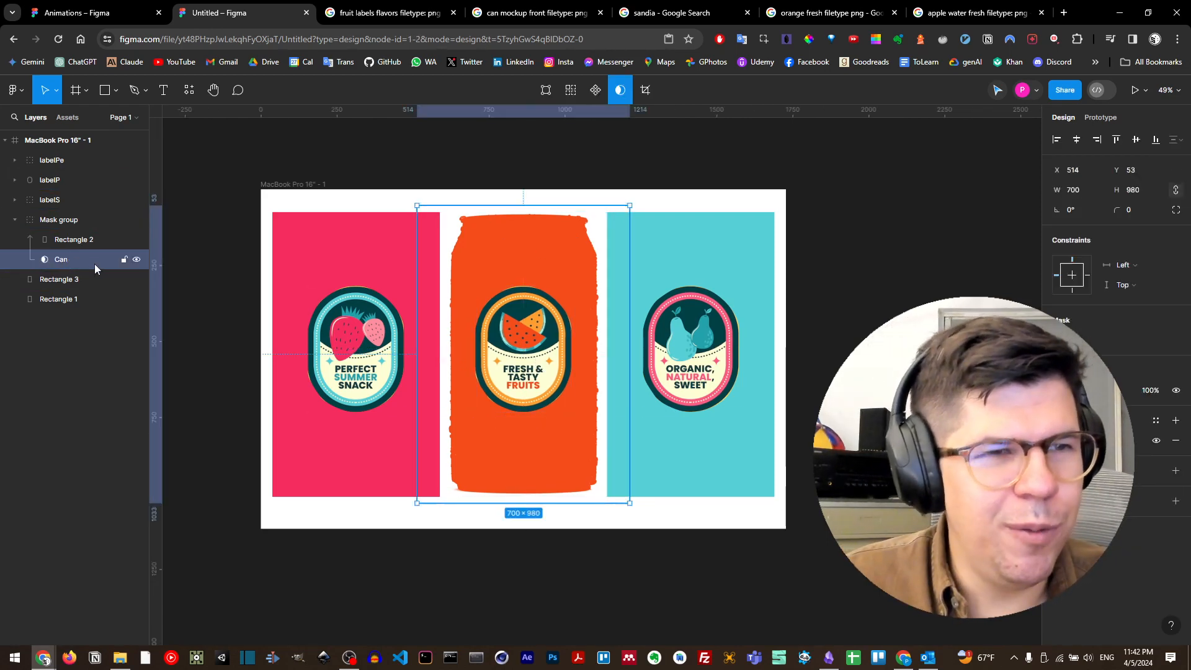
click(53, 221)
key(ctrl+v)
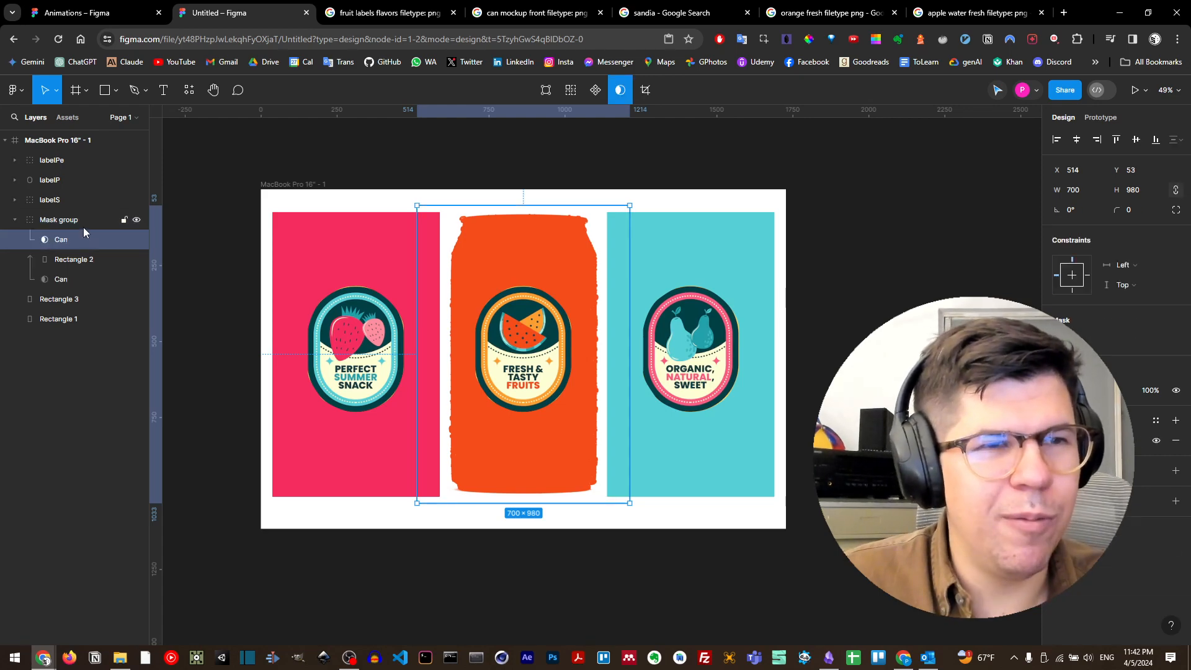
key(ctrl+z)
Paste a copy of the can above the mask group and stop it from acting as a mask
click(64, 330)
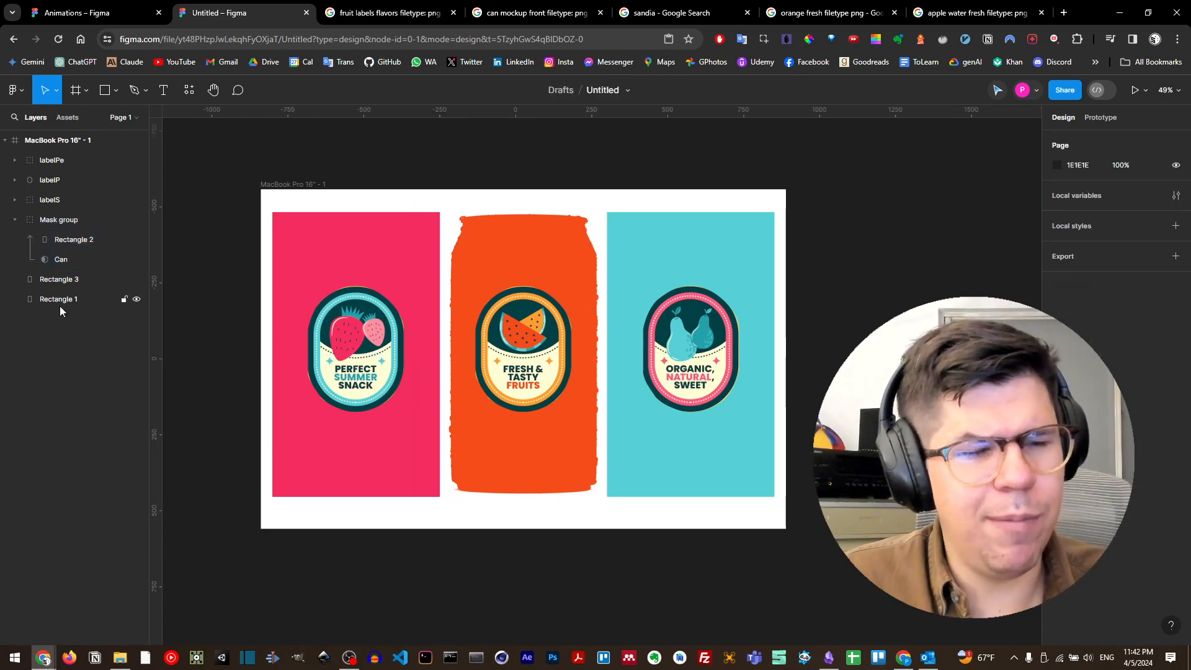
key(ctrl+v)
right_click(46, 207)
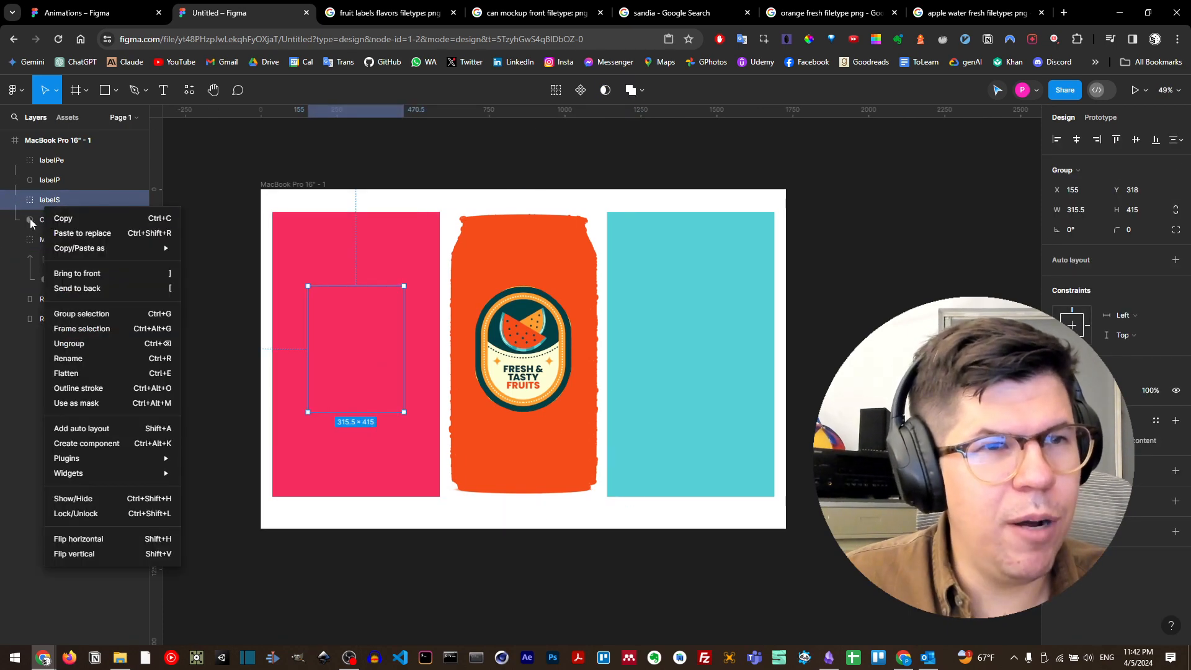
click(30, 222)
click(46, 222)
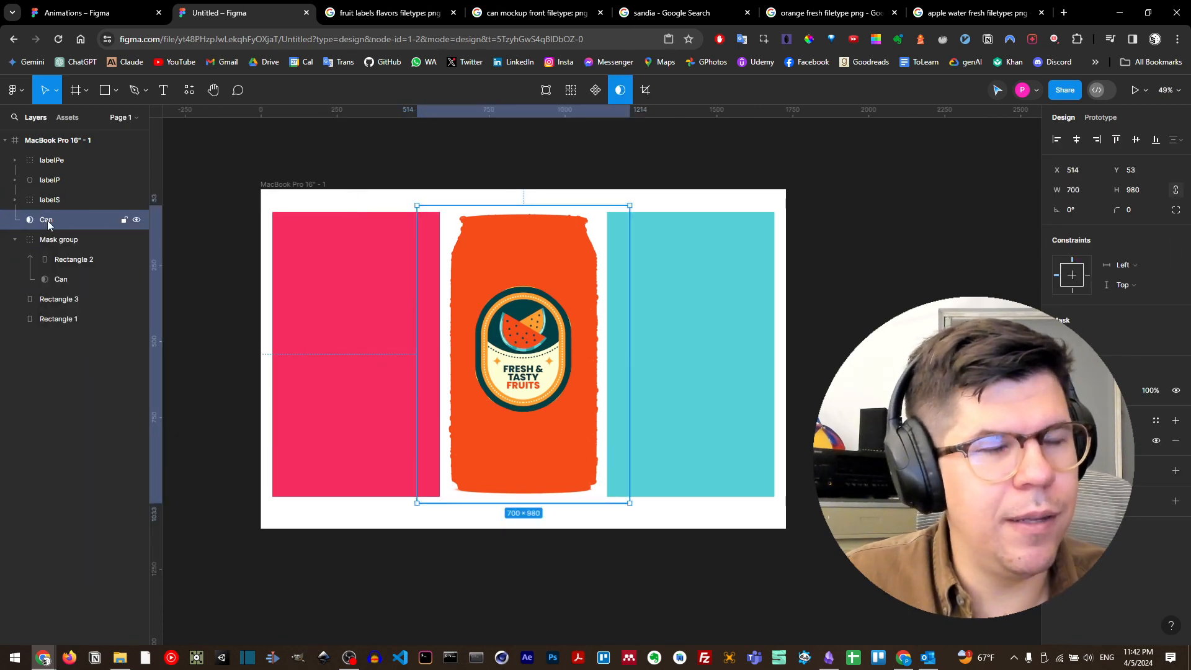
right_click(47, 221)
click(91, 400)
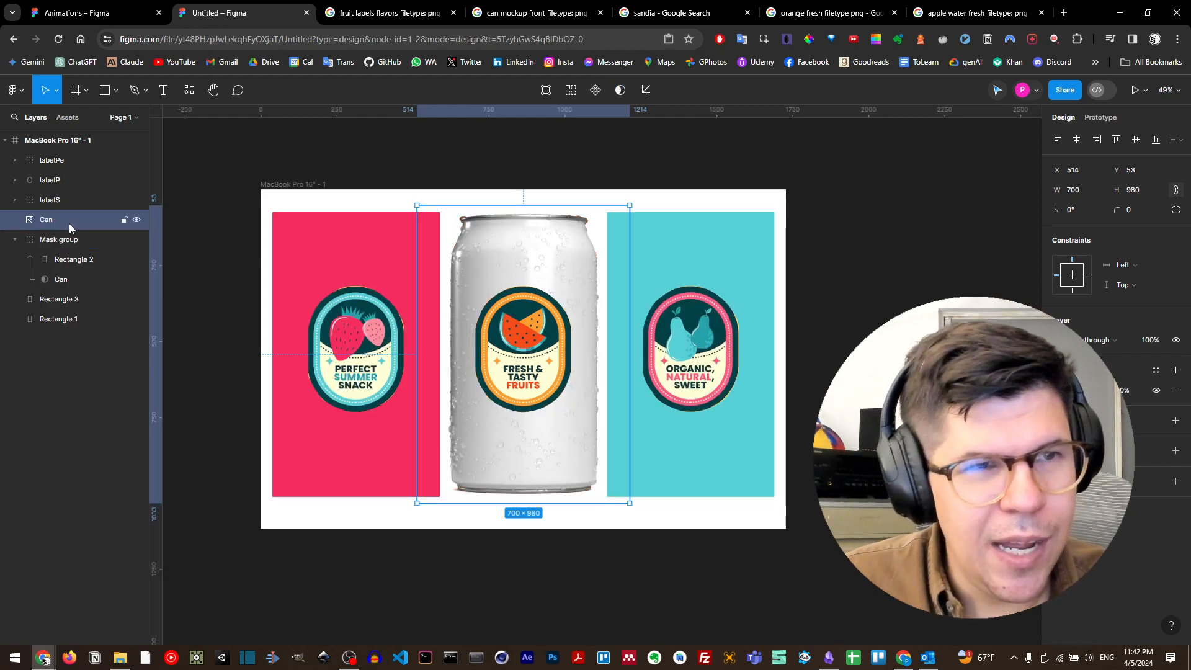
Move the can copy below the mask group, toggling its visibility off and on again
click(17, 239)
click(137, 221)
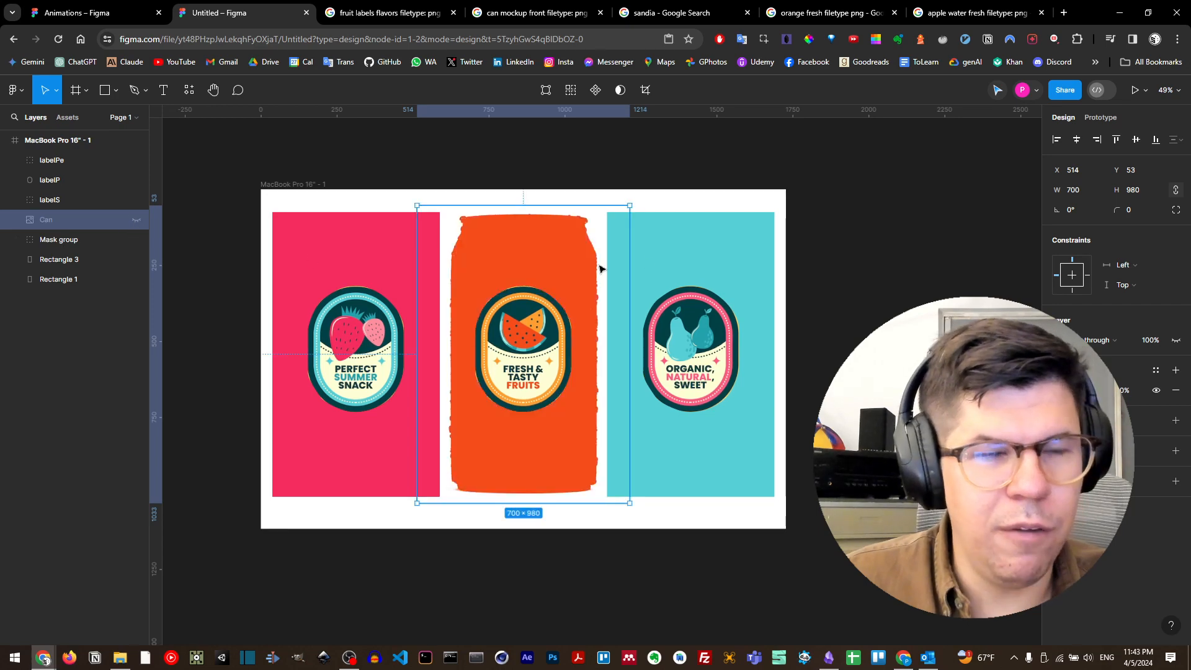
drag(58, 229, 62, 256)
click(51, 221)
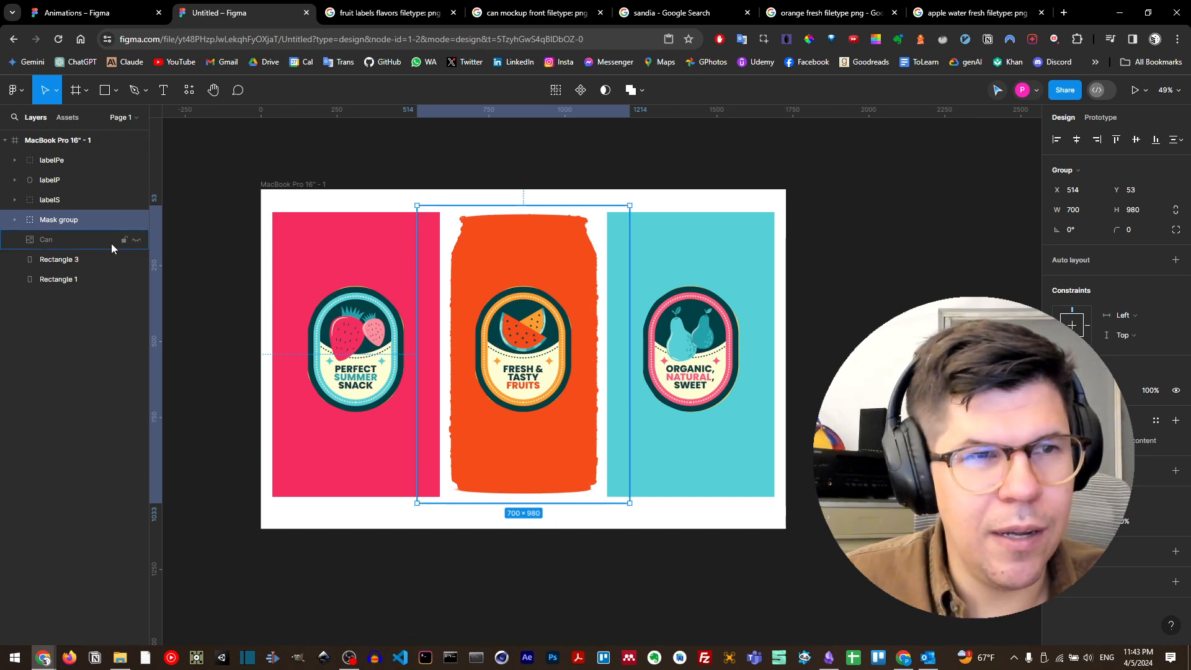
click(137, 239)
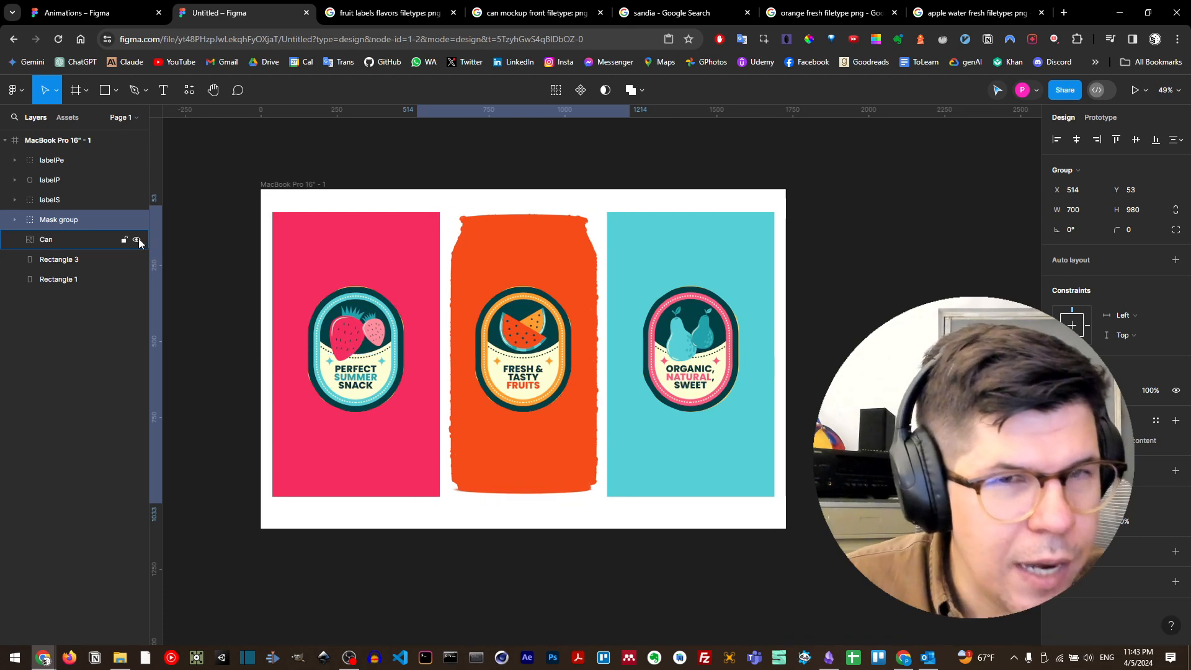
Move the can copy above the mask group and set its blend mode to Multiply
click(63, 220)
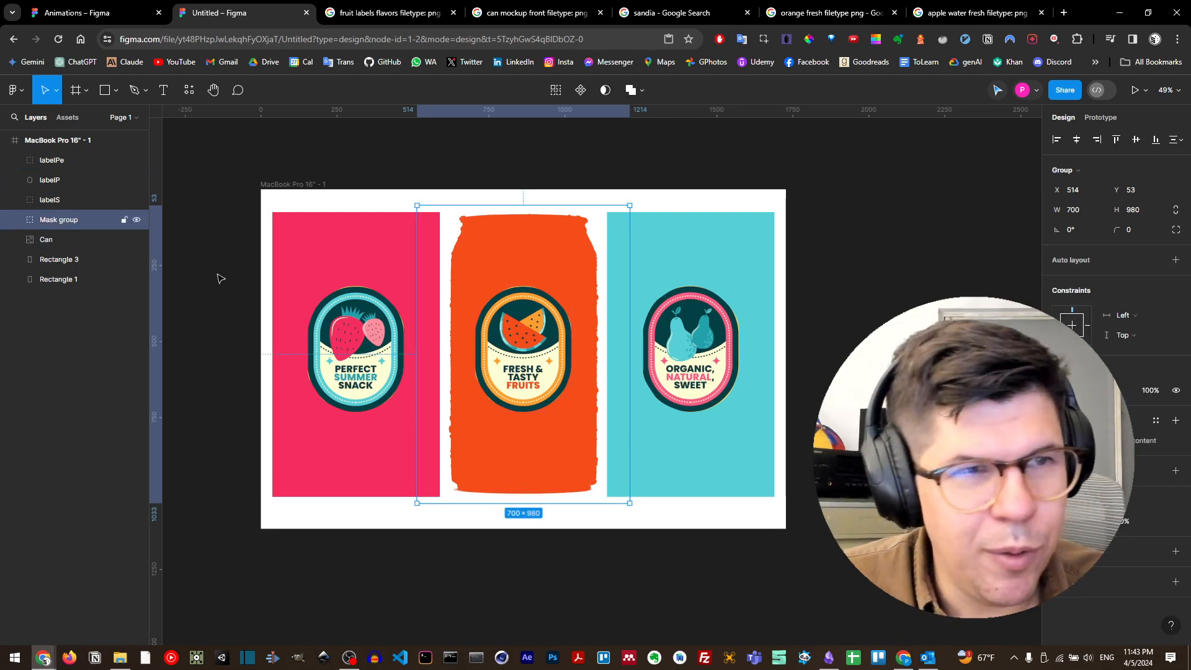
click(51, 240)
drag(57, 241, 56, 212)
click(1103, 340)
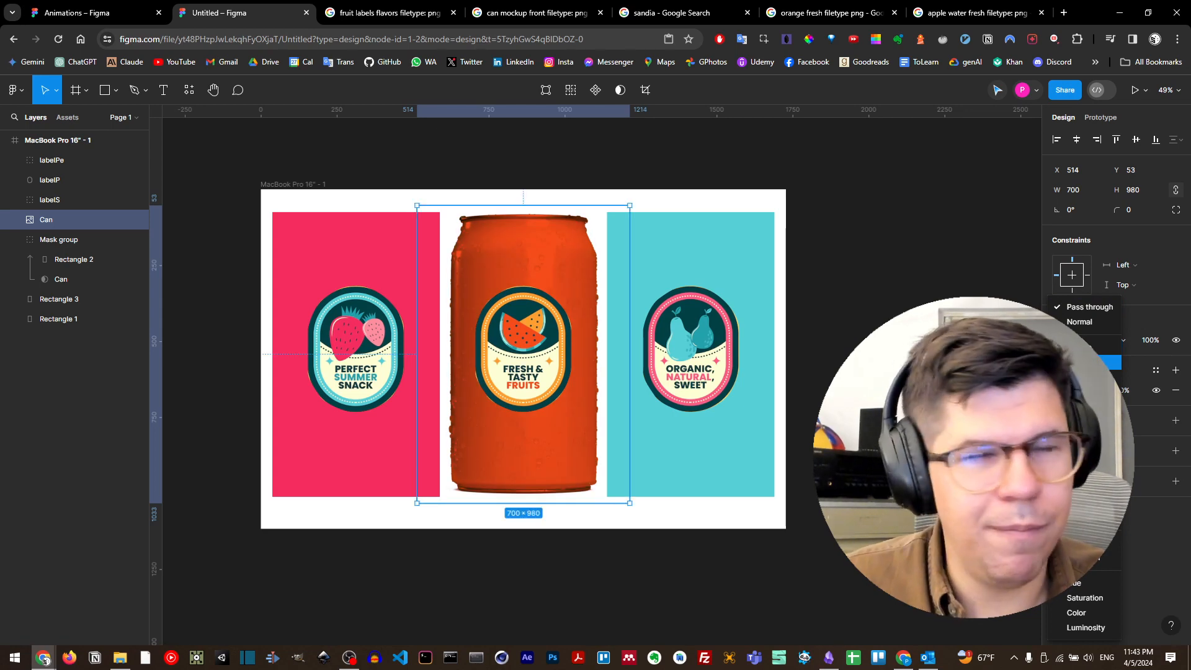
click(1085, 362)
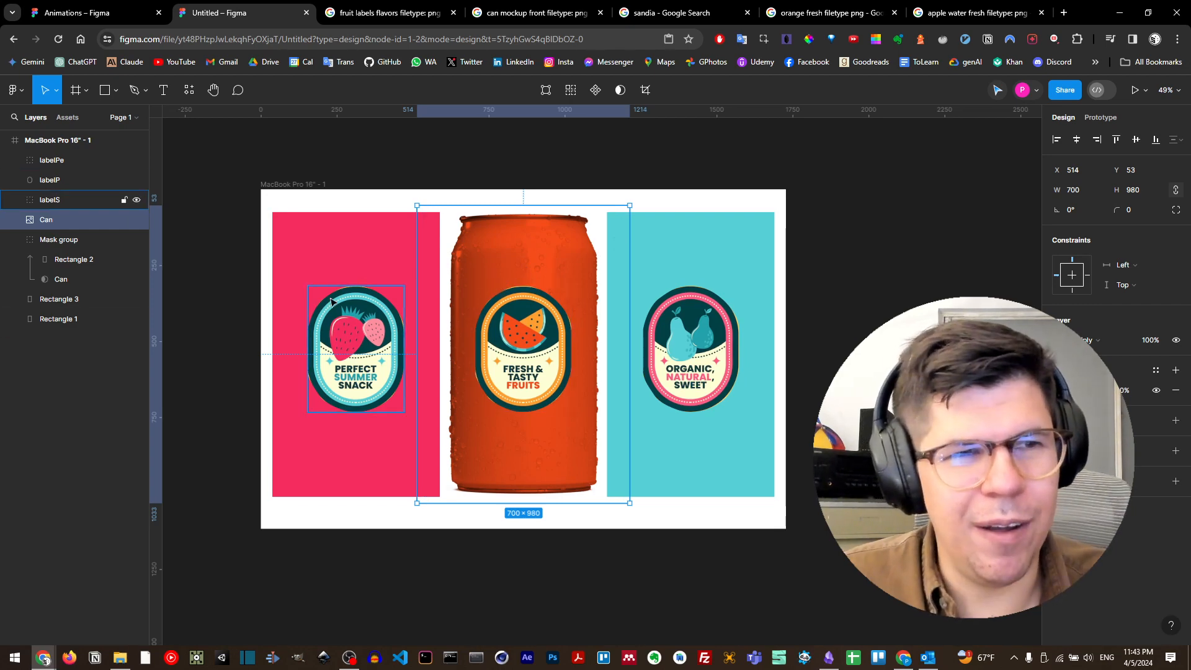
Undo the can copy's Multiply blend and step back and forth through its layer reordering
key(ctrl+z)
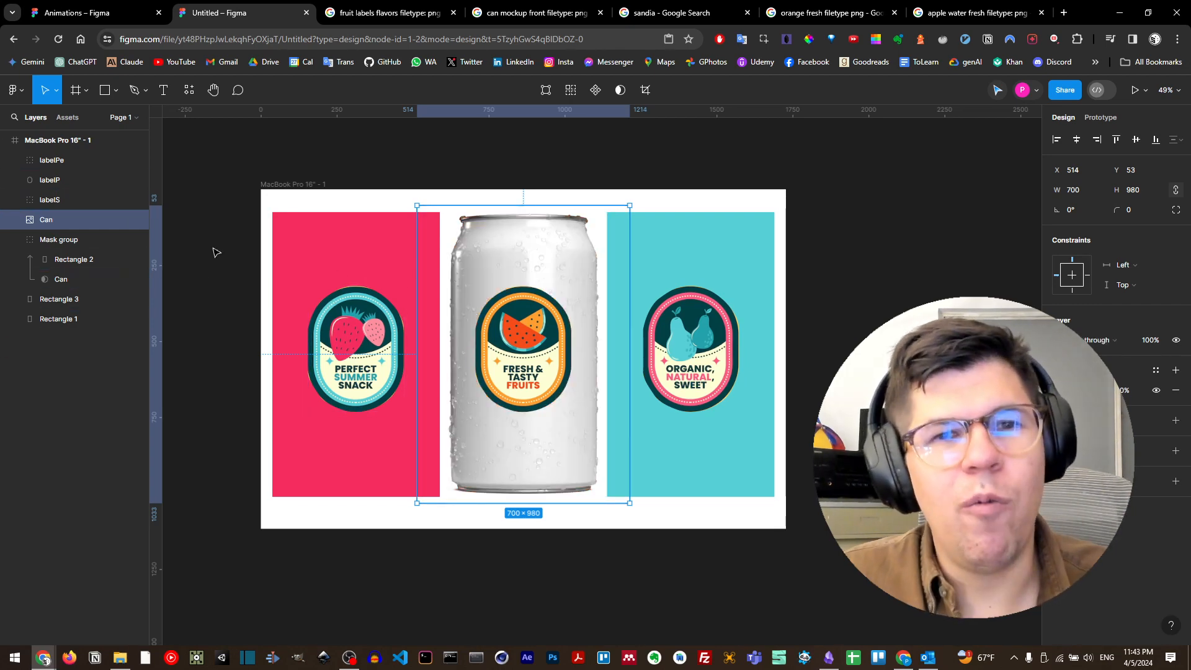
key(ctrl+[)
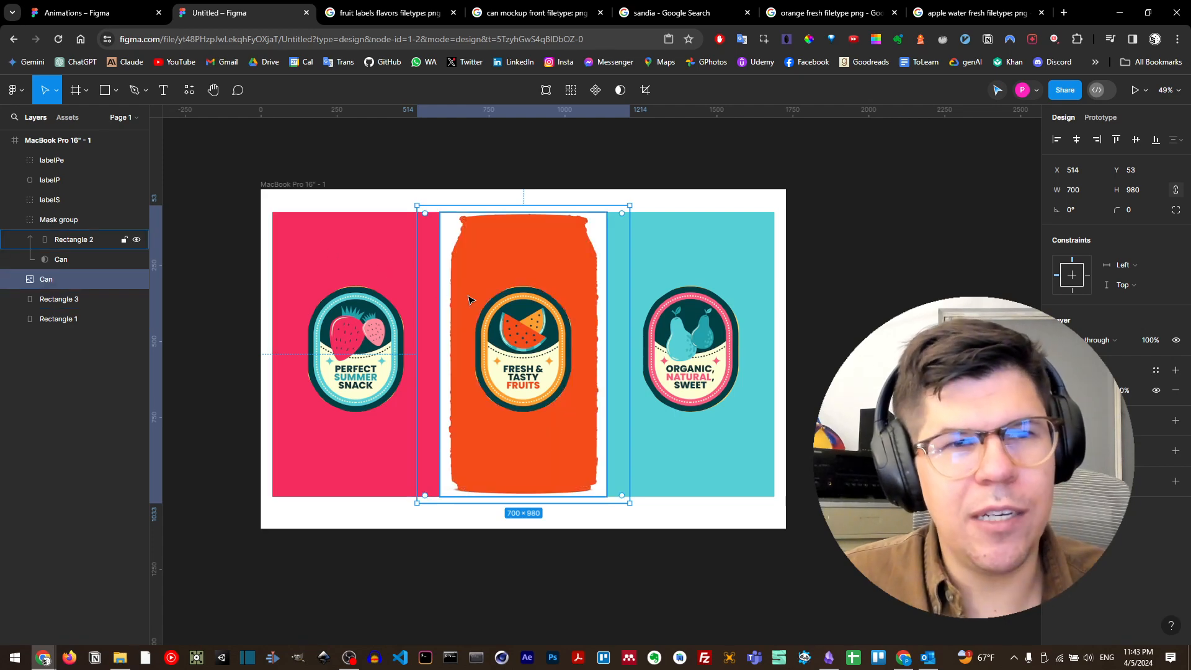
click(596, 282)
key(ctrl+z)
key(ctrl+z)
key(ctrl+z)
key(ctrl+z)
key(ctrl+z)
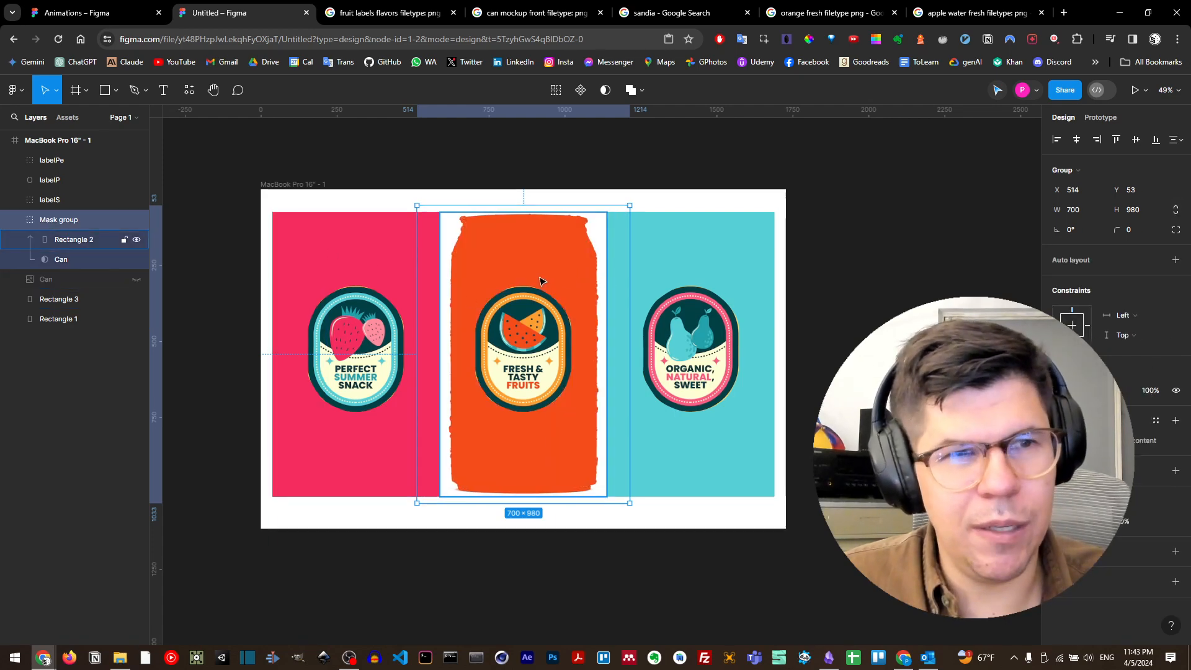
key(ctrl+z)
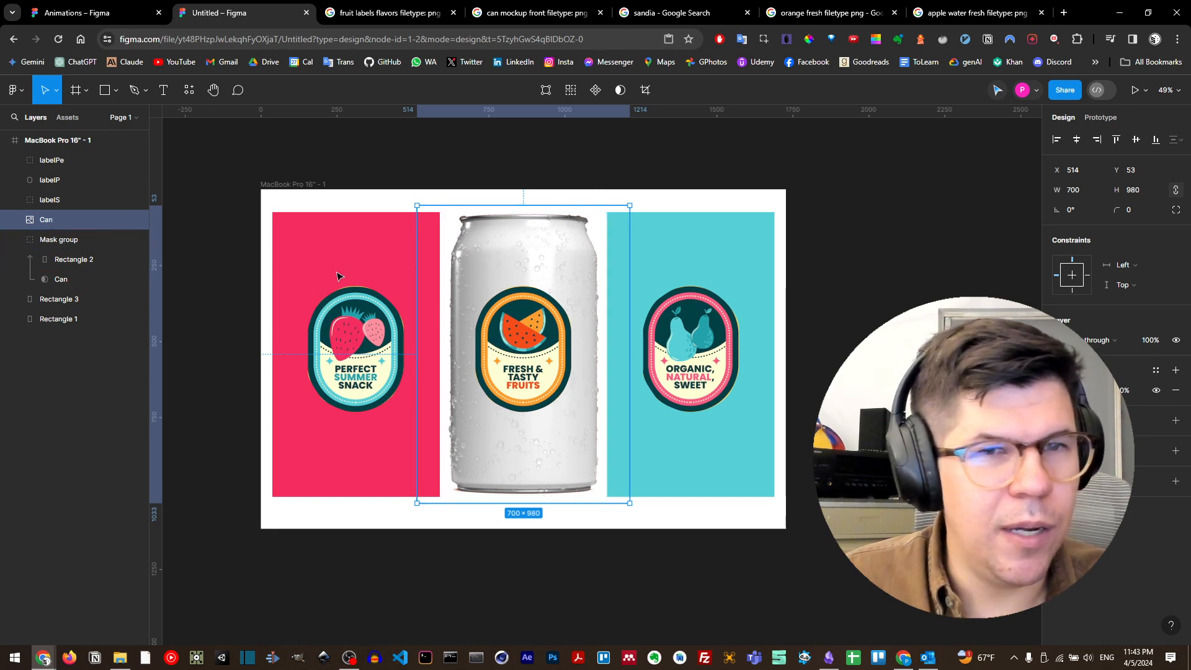
Undo the can copy, the watermelon label's shift and the can mask on the orange rectangle
click(62, 263)
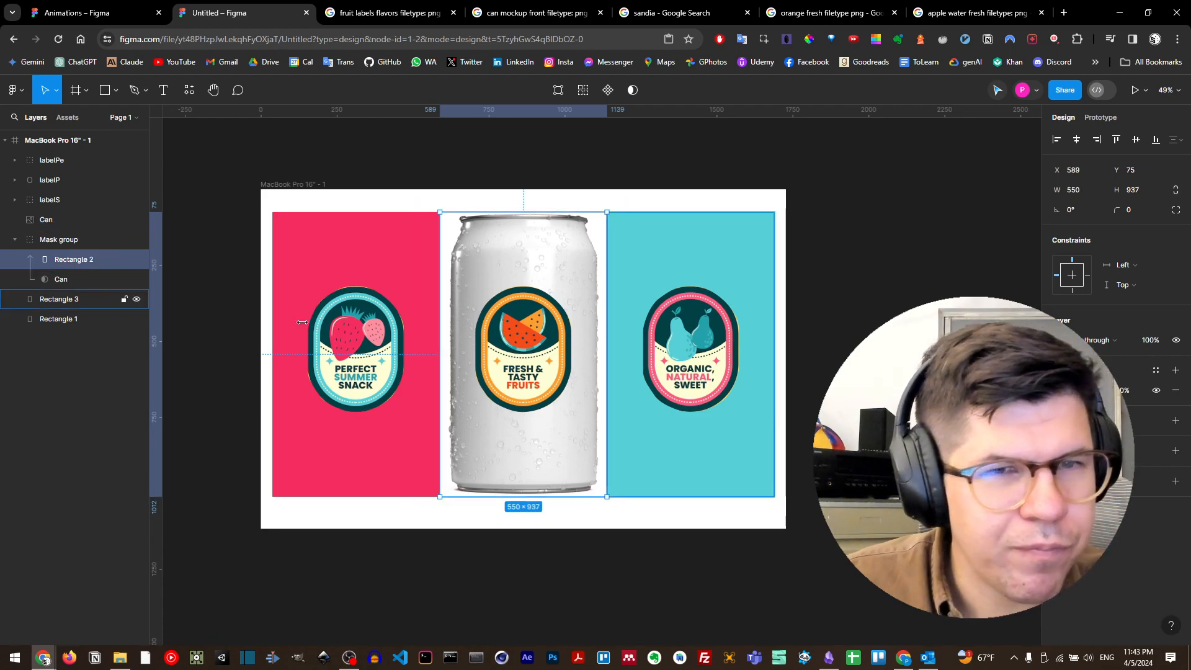
key(ctrl+z)
key(ctrl+z)
key(ctrl+z)
key(ctrl+z)
key(ctrl+z)
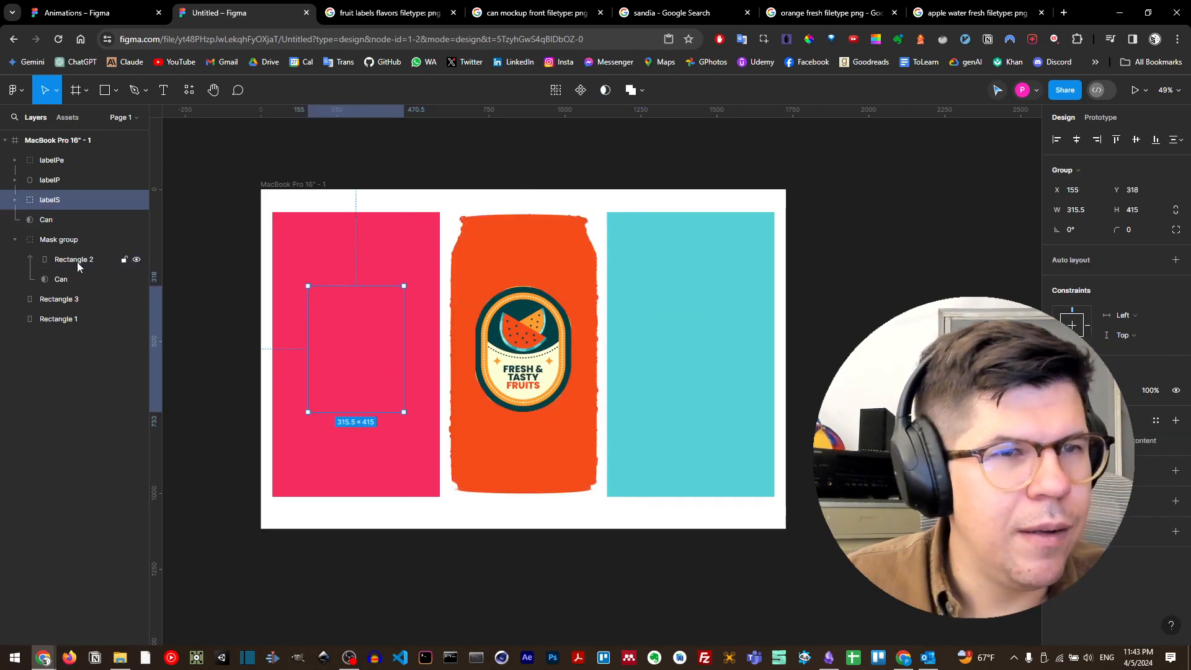
key(ctrl+z)
key(ctrl+z)
key(ctrl+z)
key(ctrl+z)
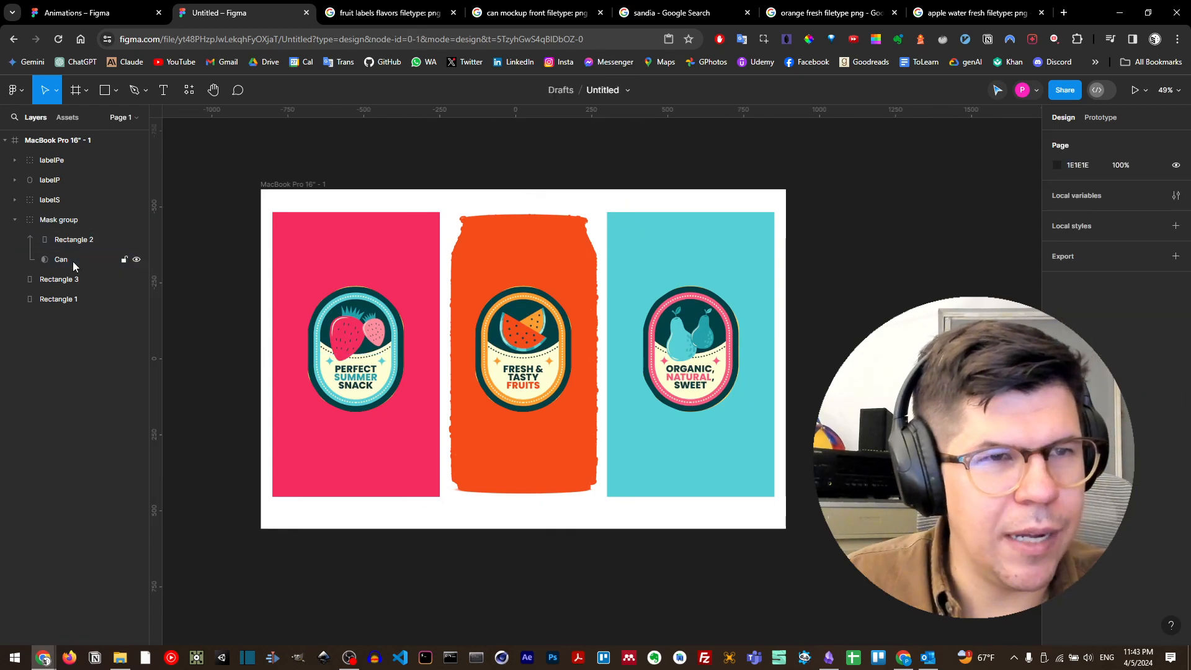
key(ctrl+z)
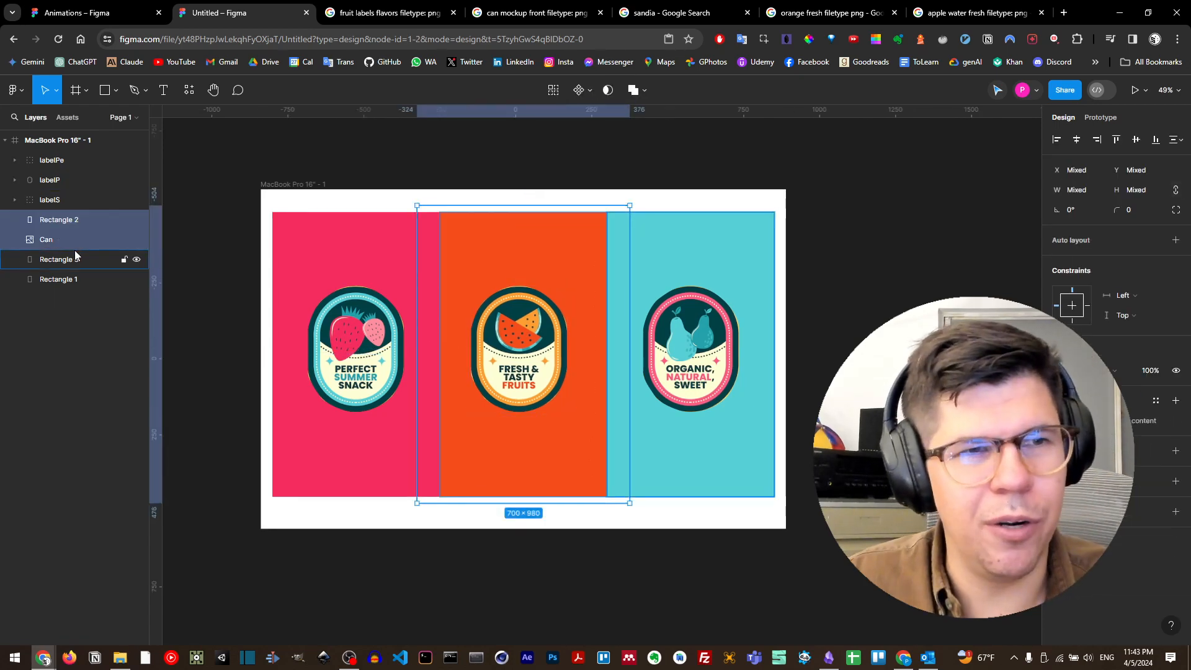
Move Rectangle 2 directly below the Can layer and toggle its visibility off and on to check it
click(62, 260)
click(70, 225)
drag(70, 224, 71, 248)
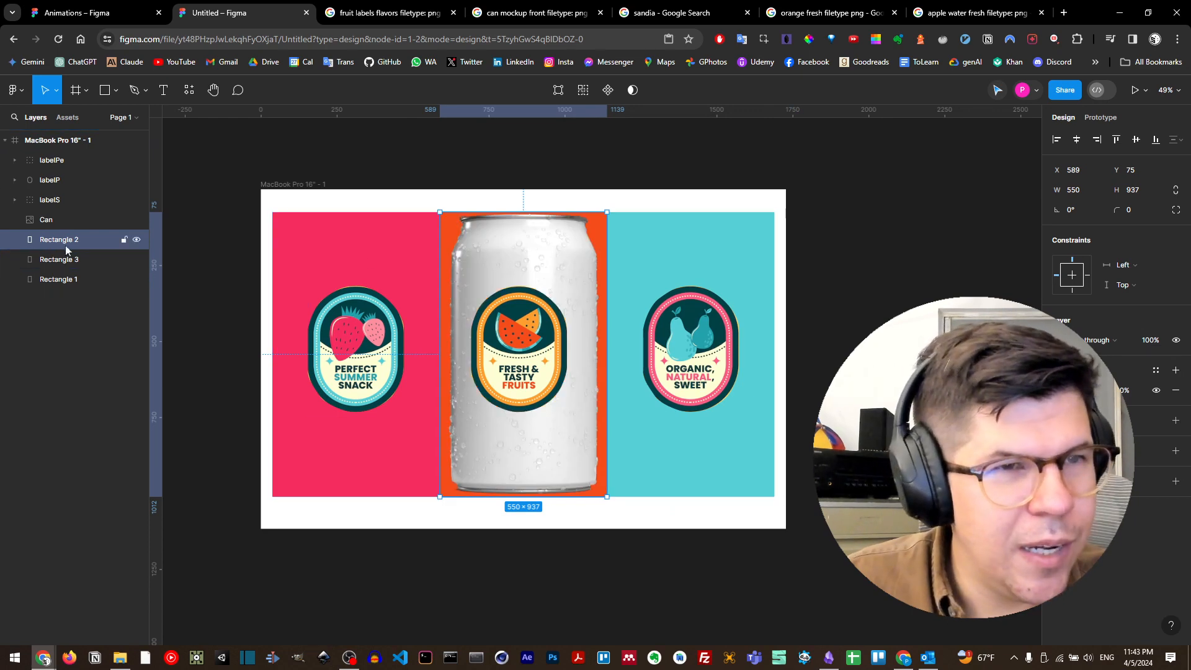
click(137, 240)
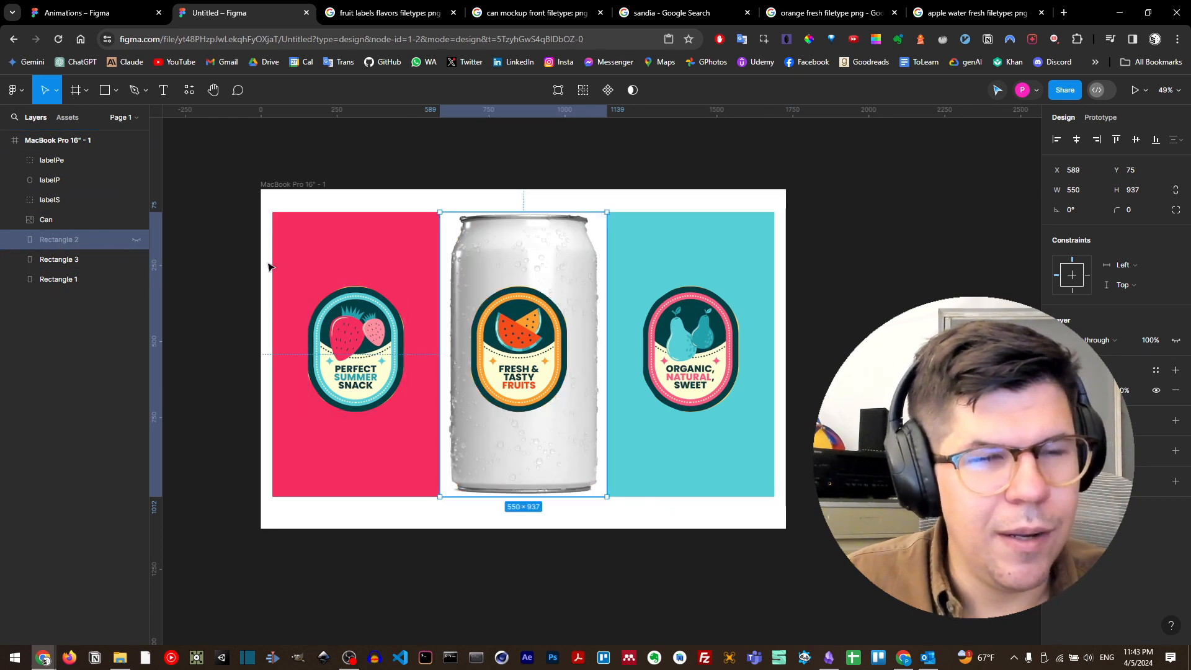
click(137, 240)
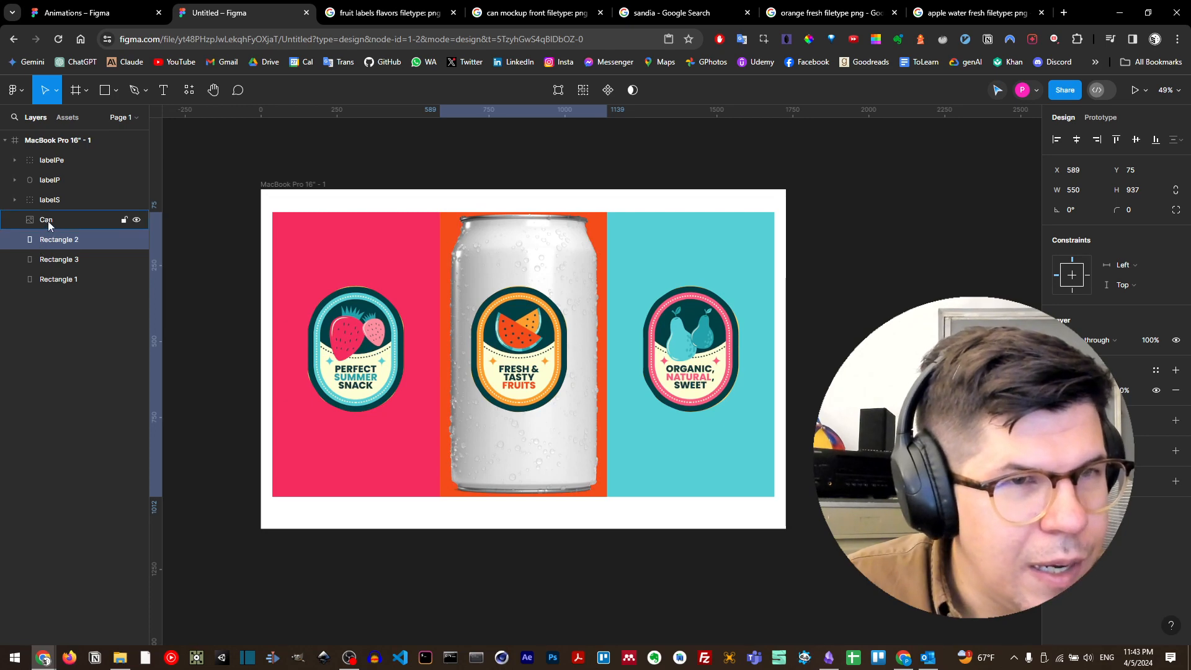
Hide the can image and group the three fruit labels with the three coloured columns
click(47, 221)
click(137, 220)
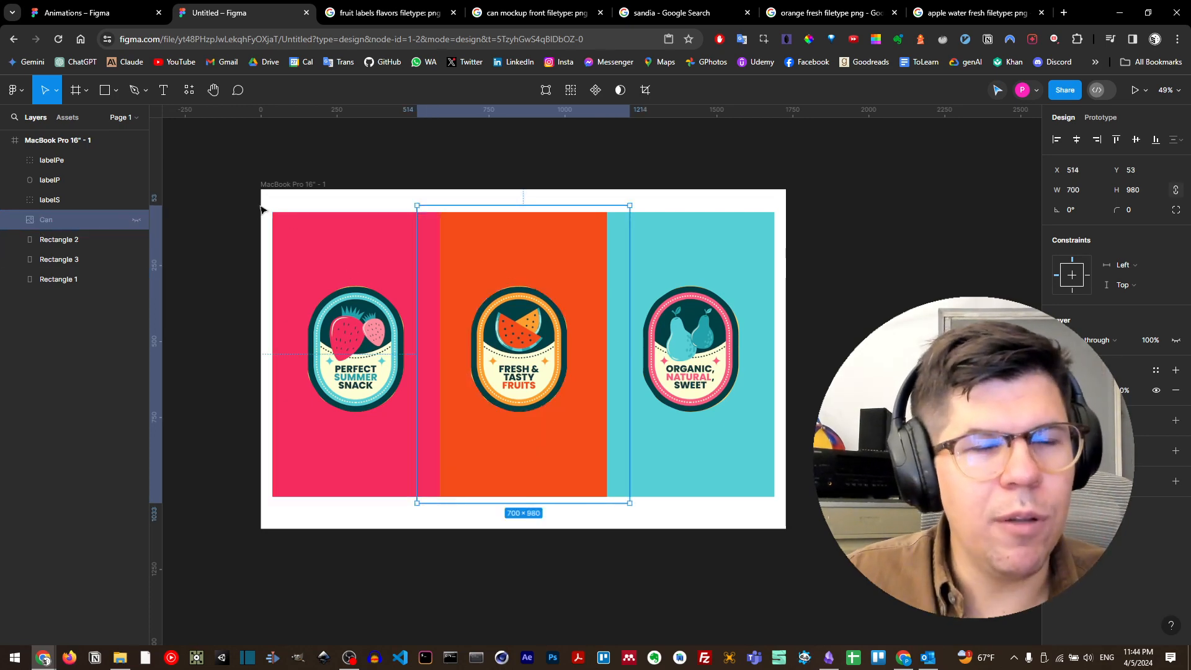
drag(253, 196, 794, 502)
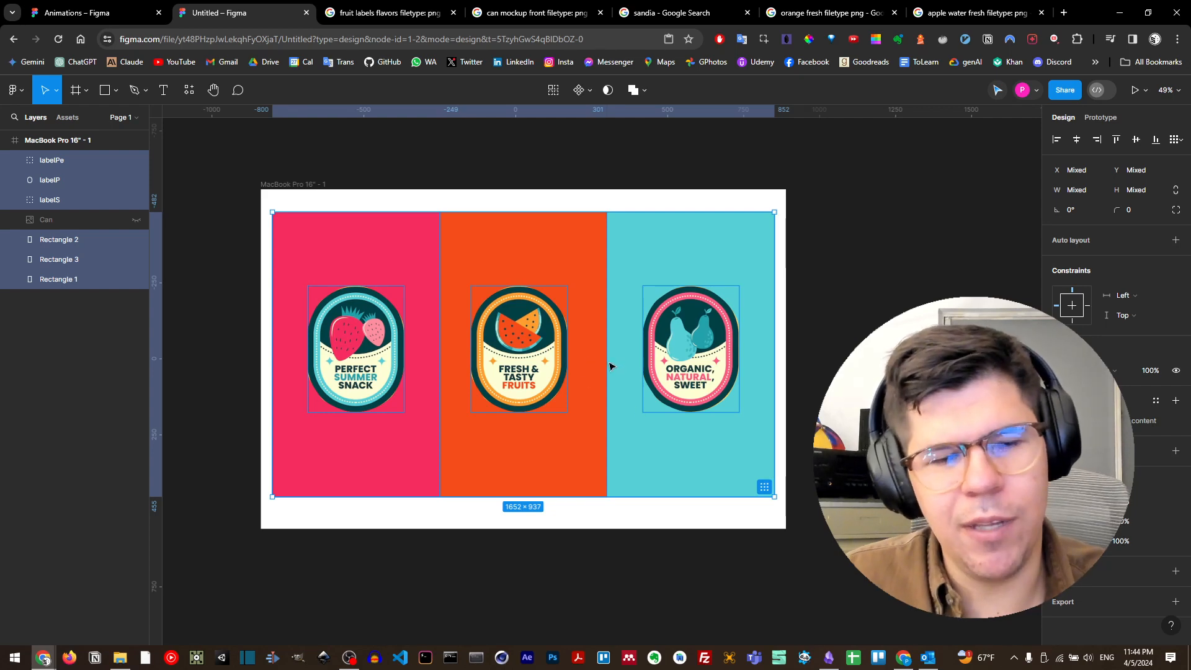
key(ctrl+g)
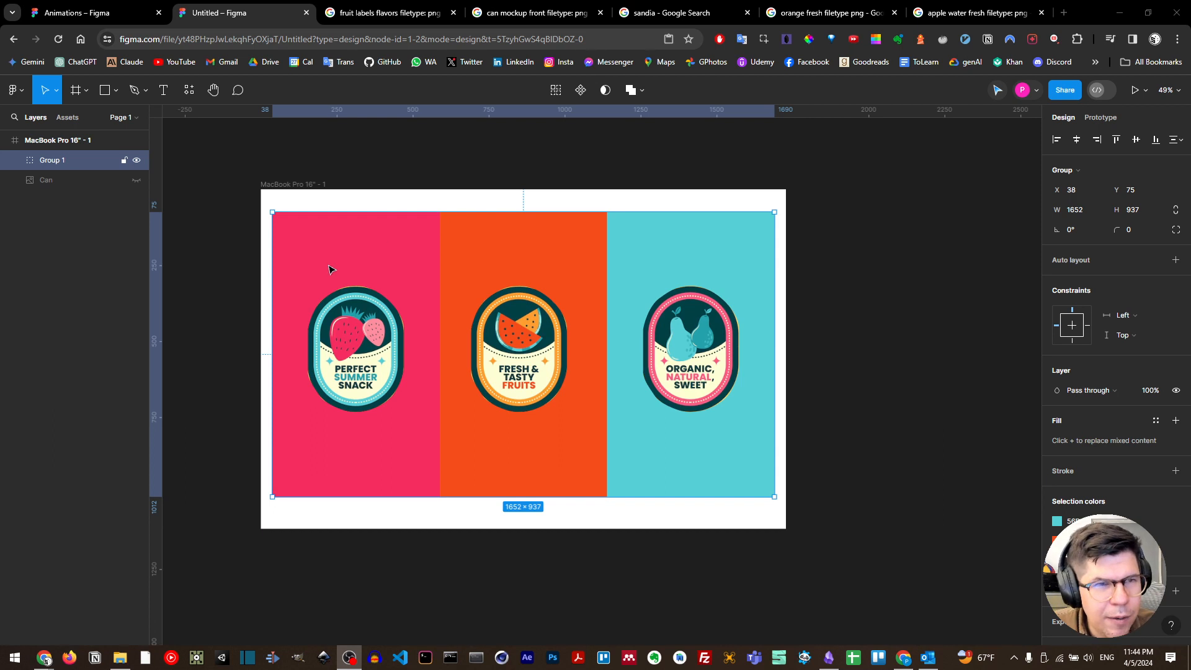
click(338, 186)
click(369, 273)
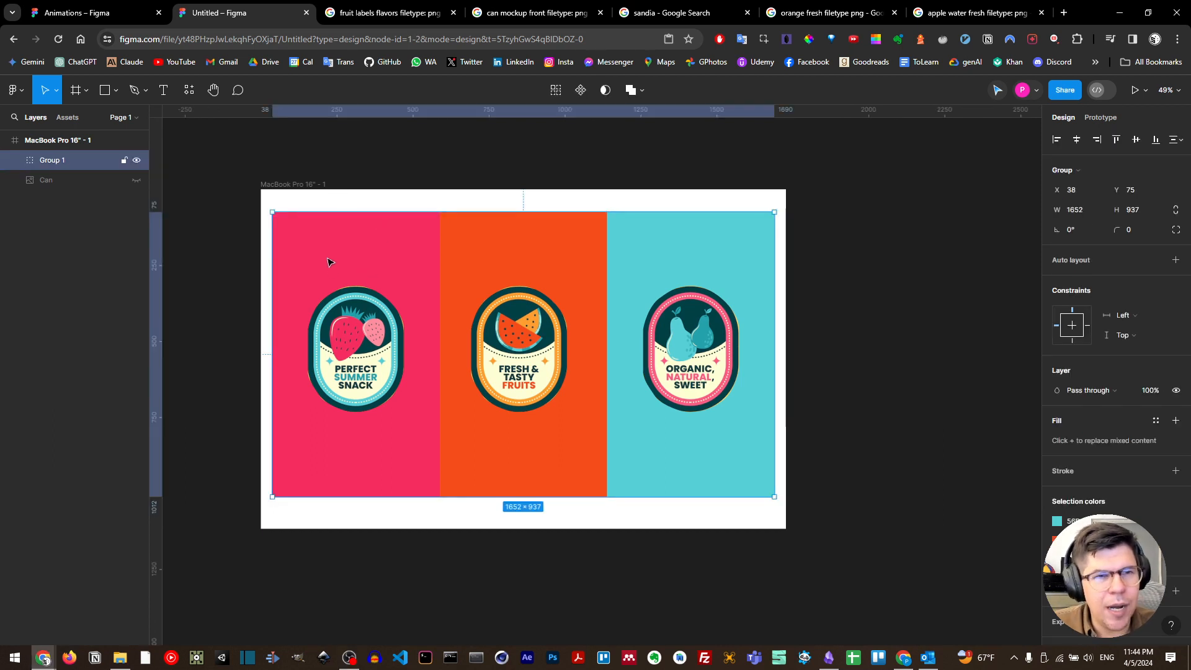
Make the hidden Can layer visible and move it above Group 1 in the layer order
click(45, 180)
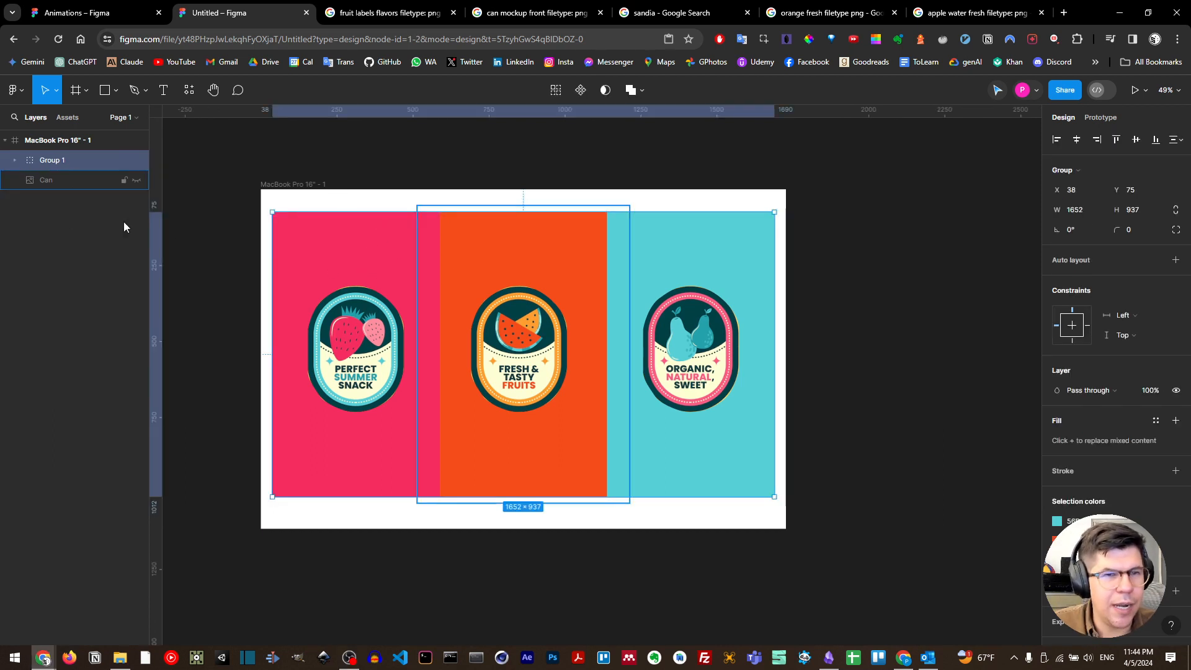
click(393, 268)
click(52, 179)
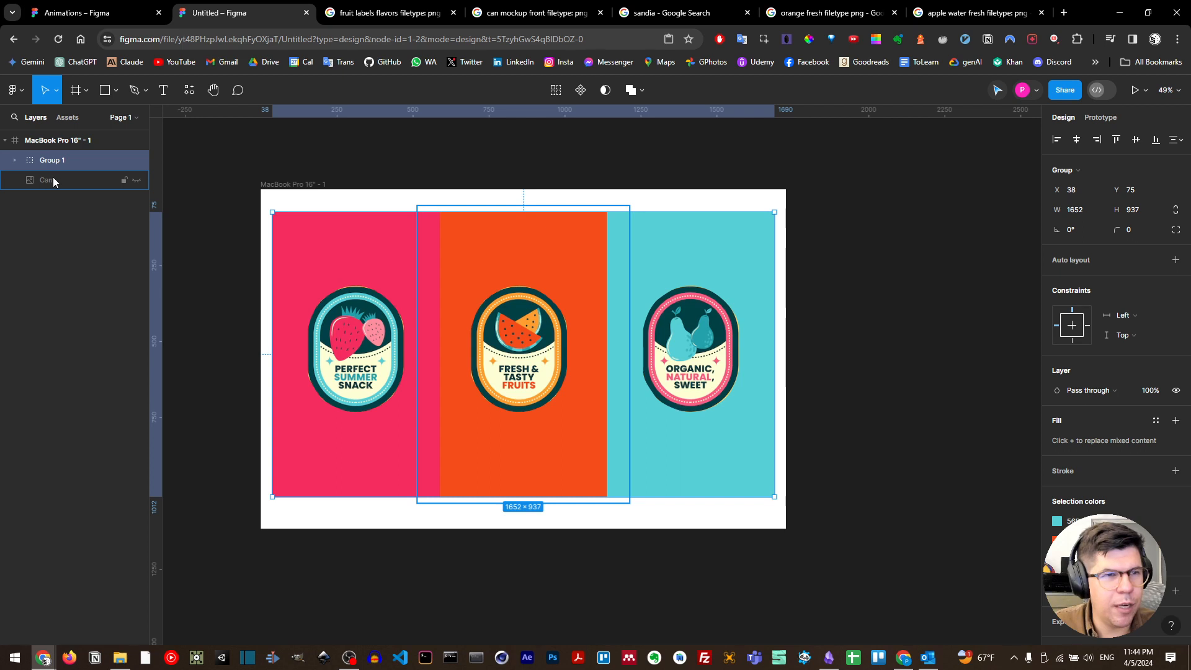
click(137, 180)
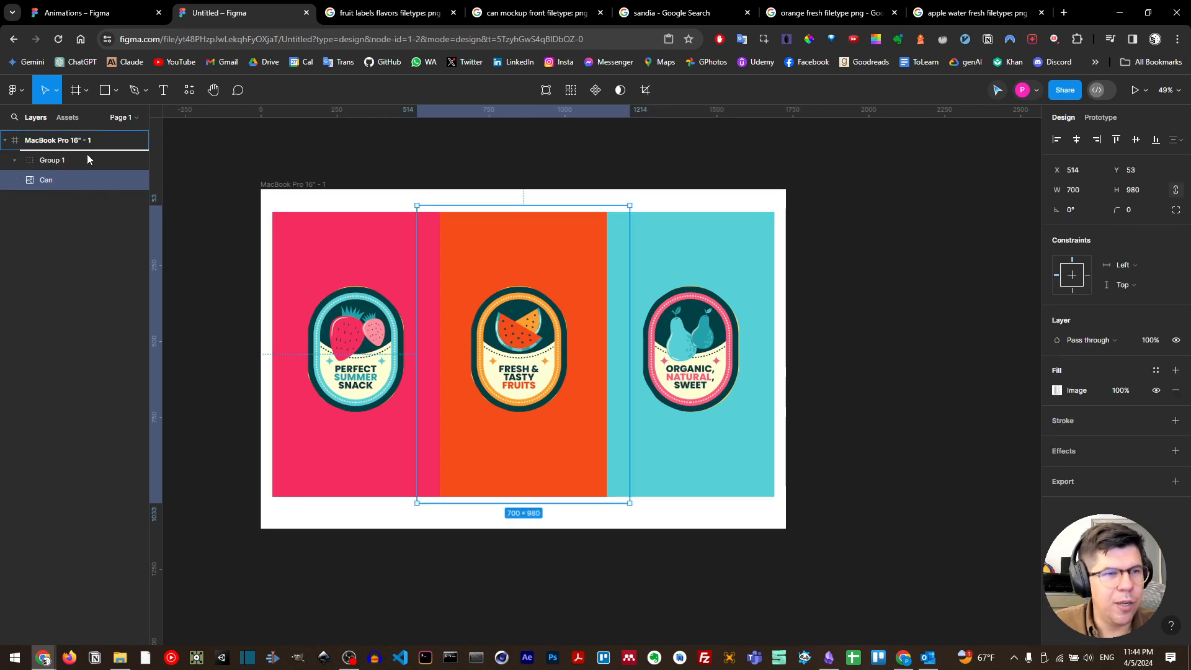
drag(87, 160, 82, 163)
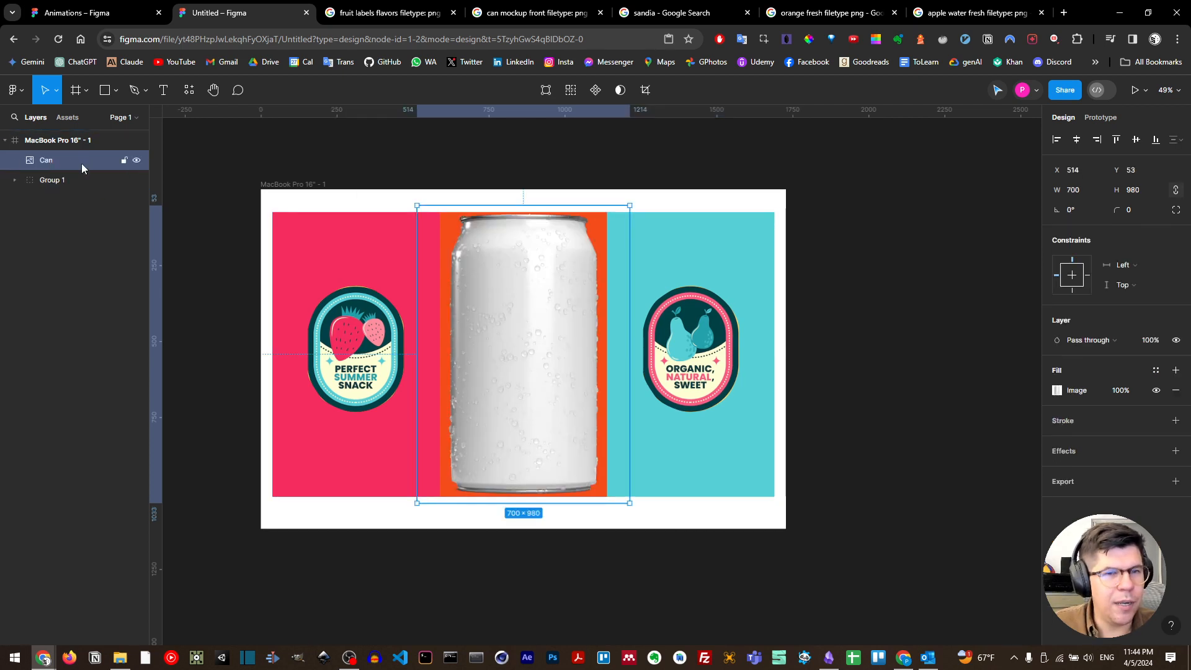
Duplicate the can image in place
shift+click(352, 268)
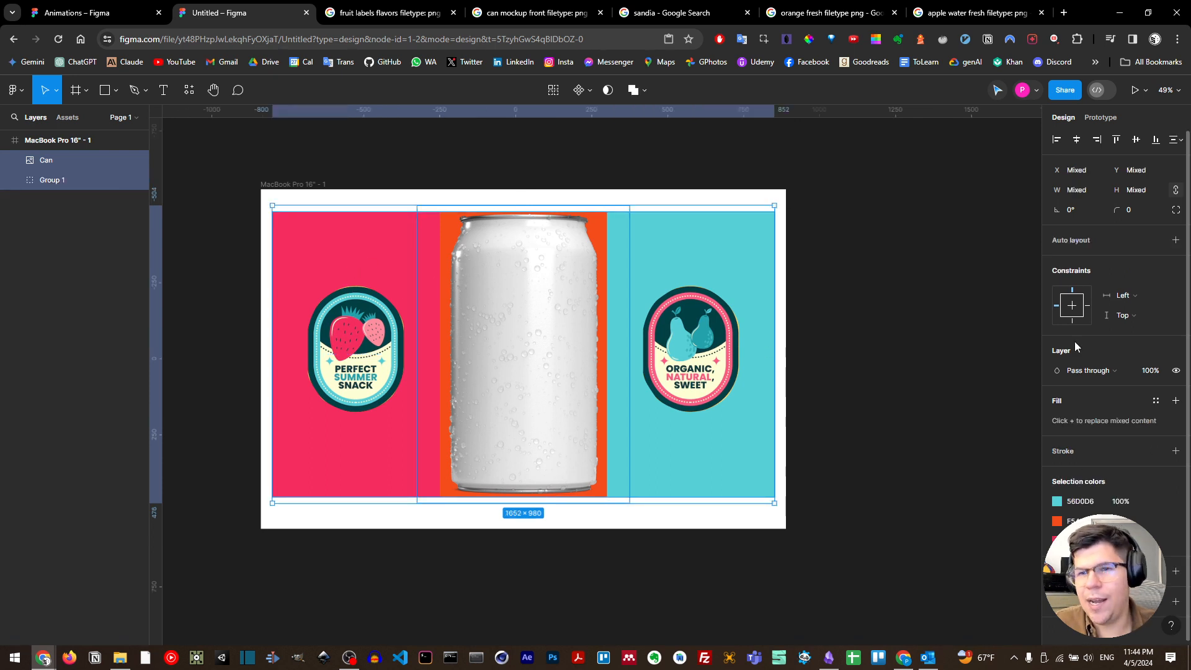
click(516, 258)
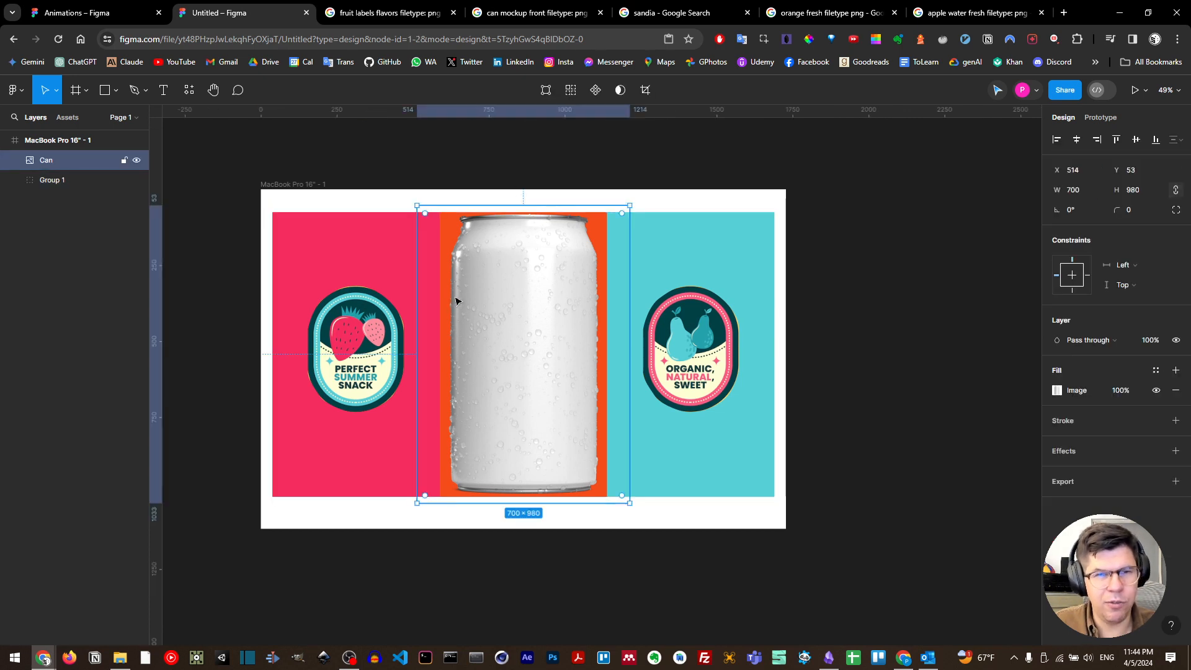
key(ctrl+d)
Try masking the lower can with Group 1 and blending the upper can with Multiply, hiding the upper can to check
click(53, 181)
shift+click(60, 200)
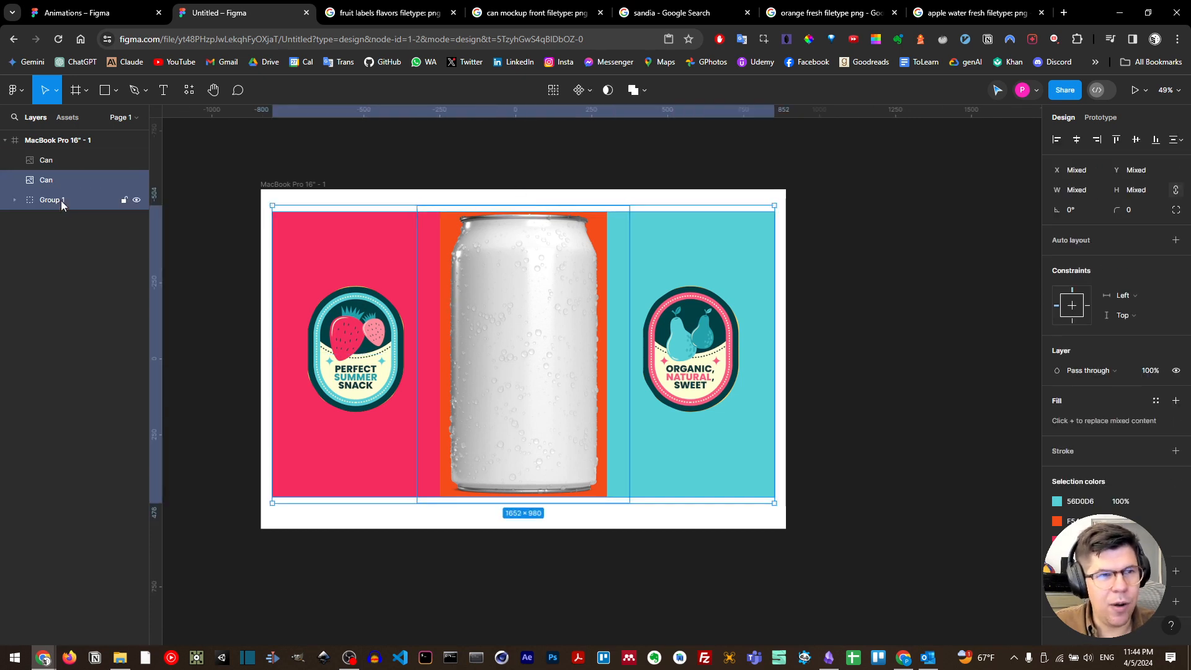
click(607, 91)
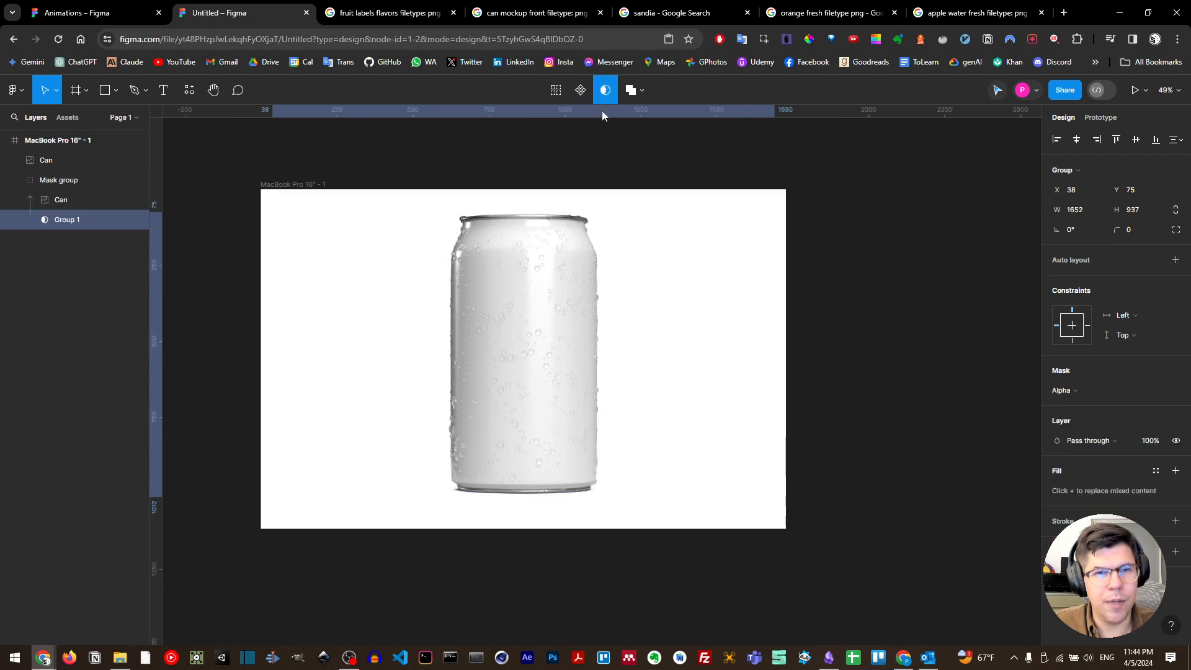
click(56, 161)
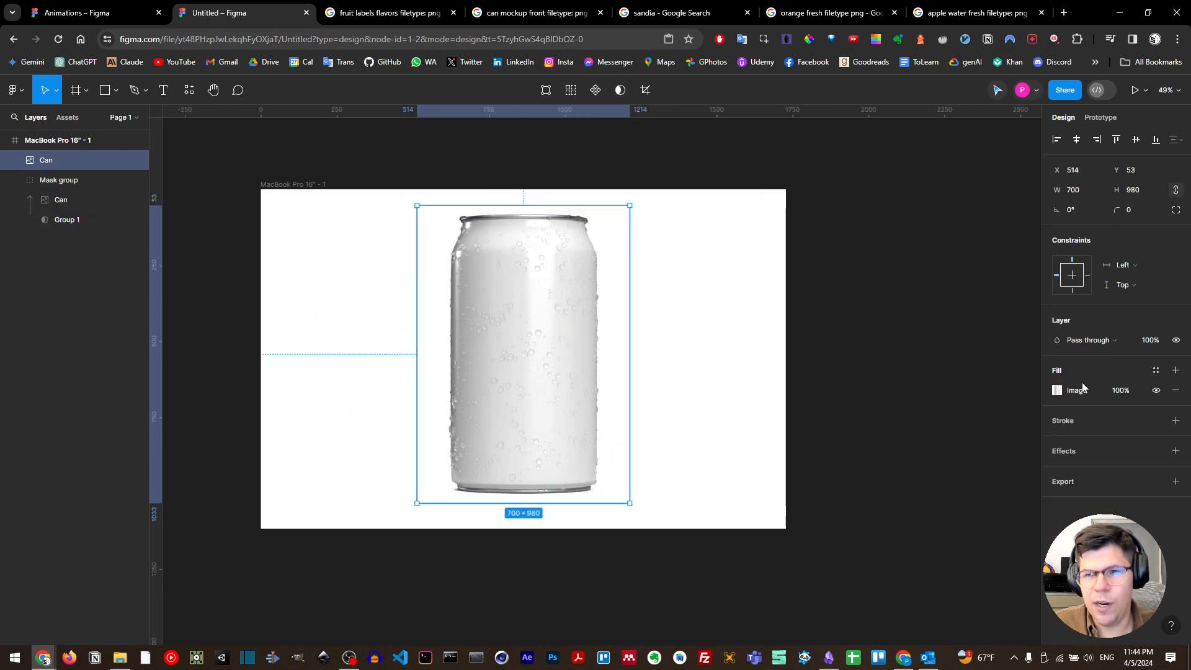
click(1089, 339)
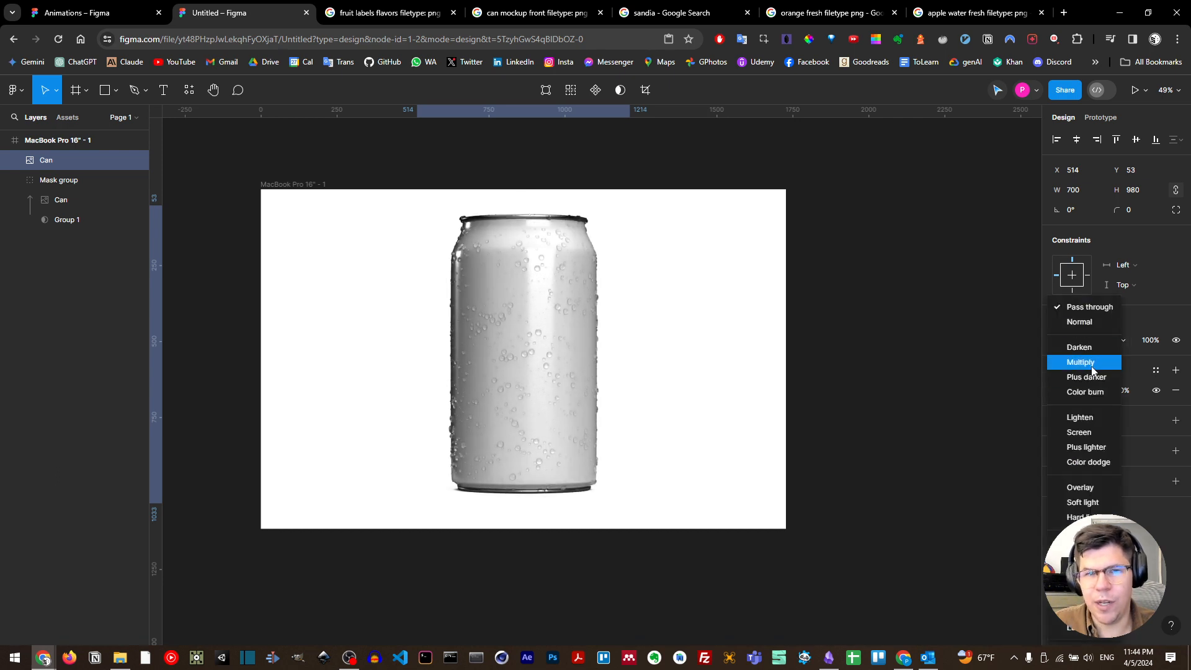
click(1092, 369)
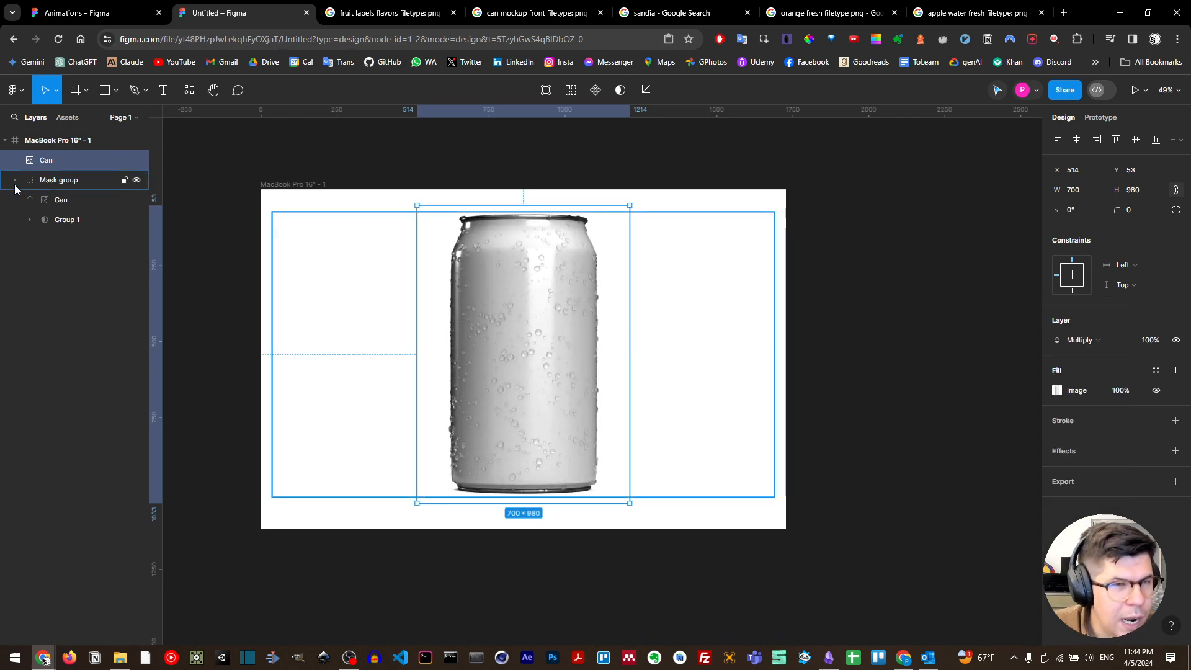
click(135, 161)
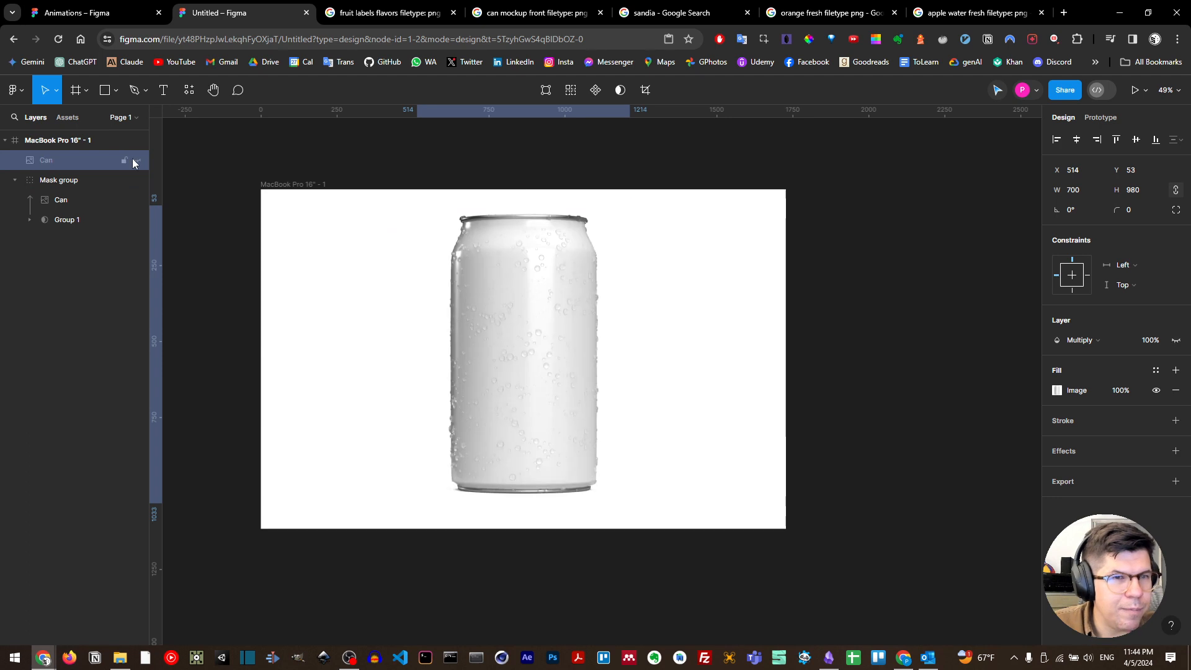
click(61, 221)
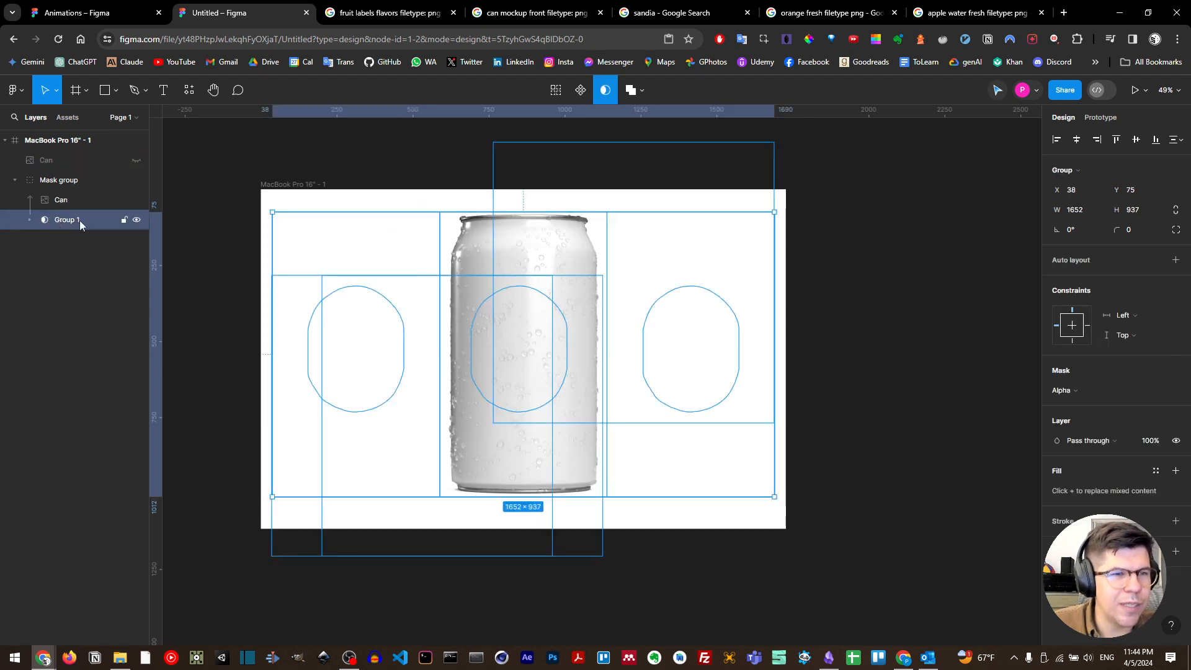
Undo the upper can's hiding and Multiply blend, along with the mask made from Group 1
key(ctrl+z)
key(ctrl+z)
key(ctrl+z)
key(ctrl+z)
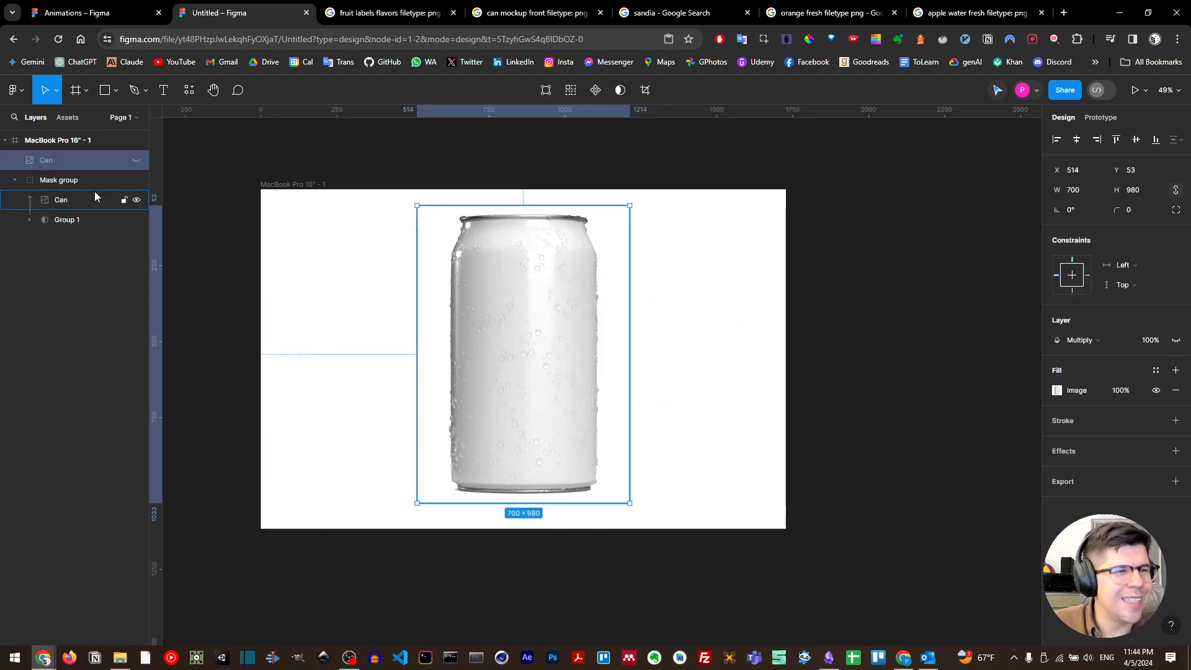
key(ctrl+z)
key(ctrl+z)
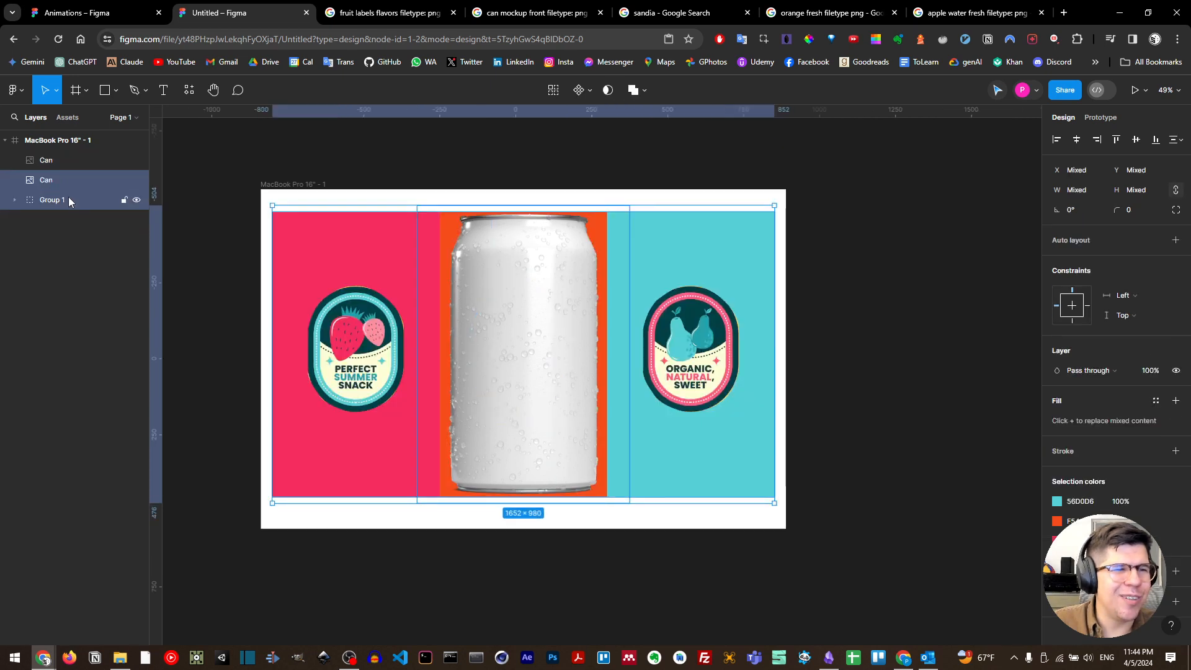
Move the lower can beneath Group 1 and use it as the group's mask, and set the upper can's blend mode to Multiply
drag(58, 174, 90, 197)
click(607, 91)
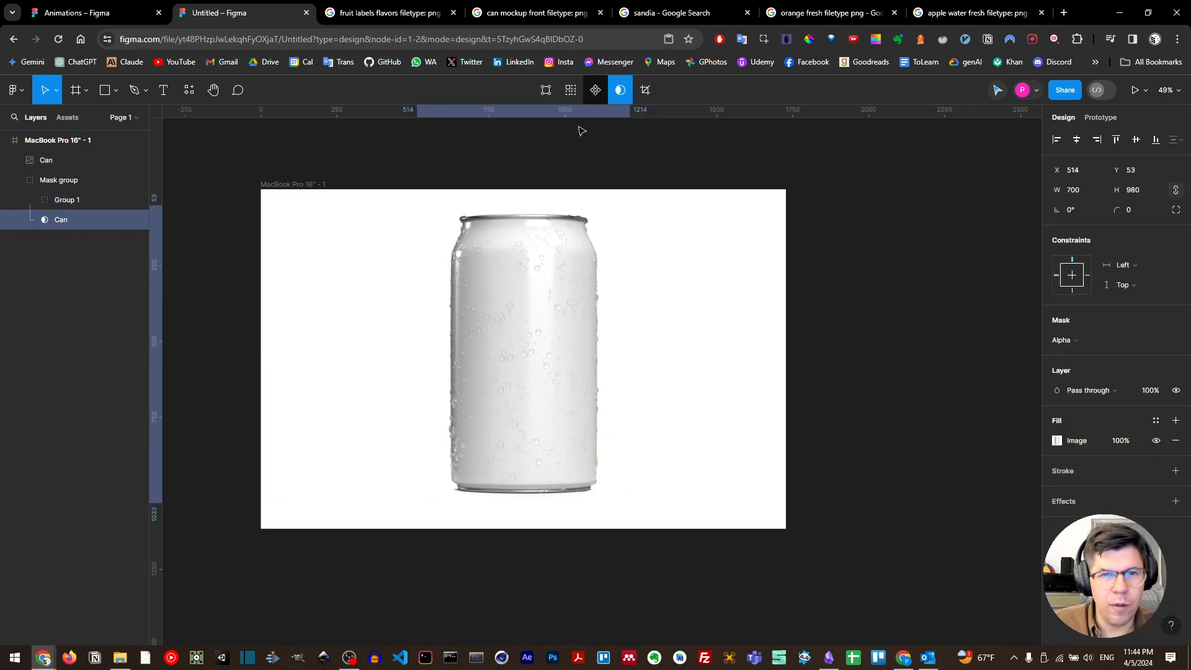
click(61, 161)
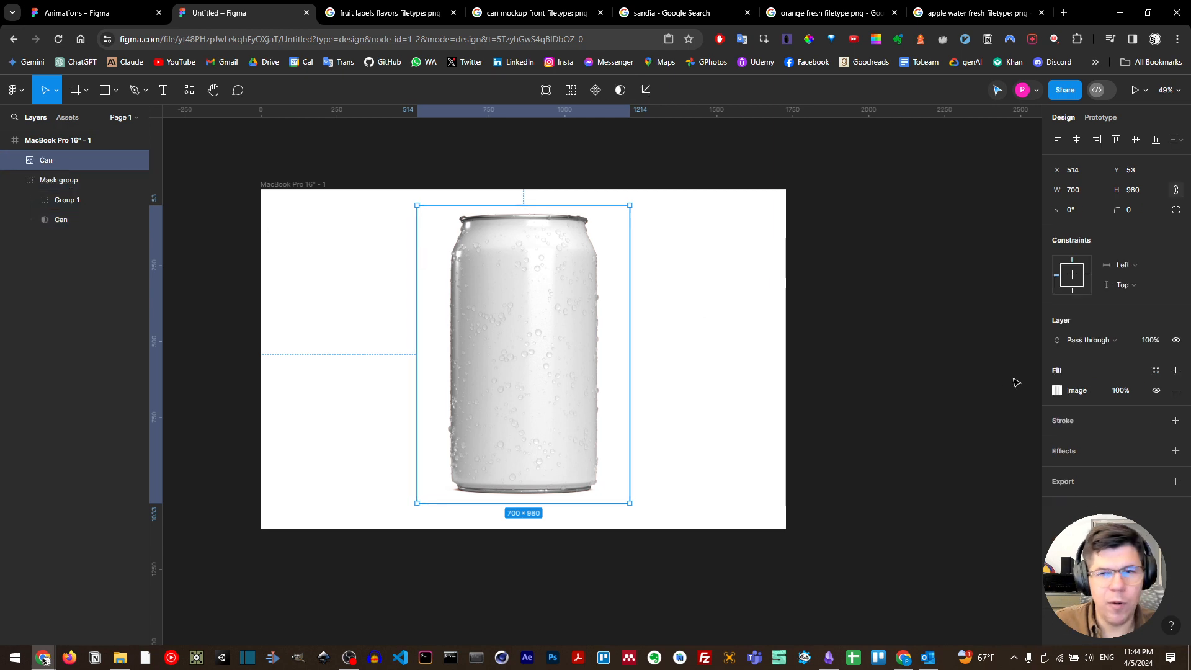
click(1091, 340)
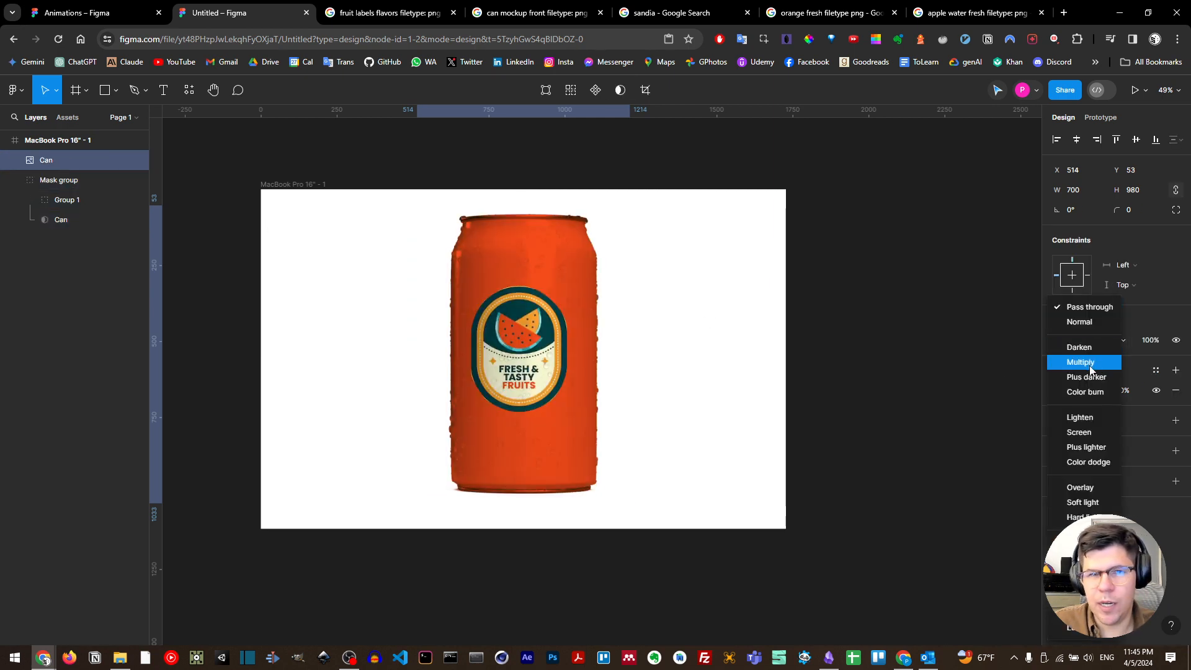
click(1089, 366)
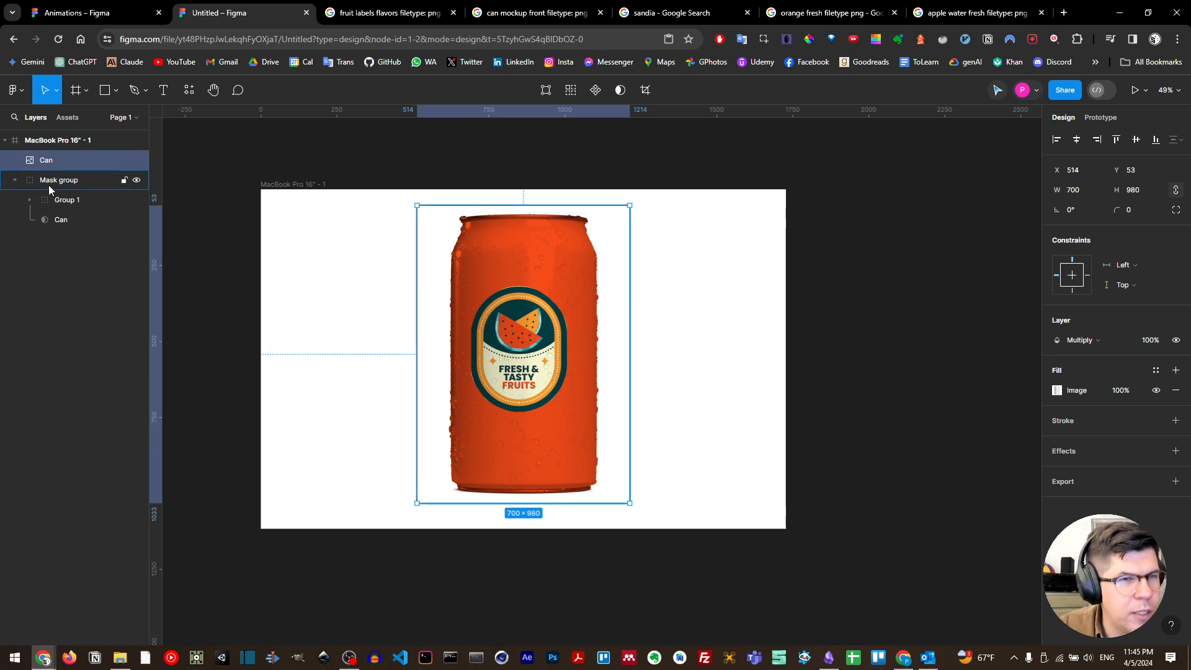
Slide Group 1 horizontally inside the can mask to preview the flavours, ending at X 599 with the strawberry label on the can
click(58, 201)
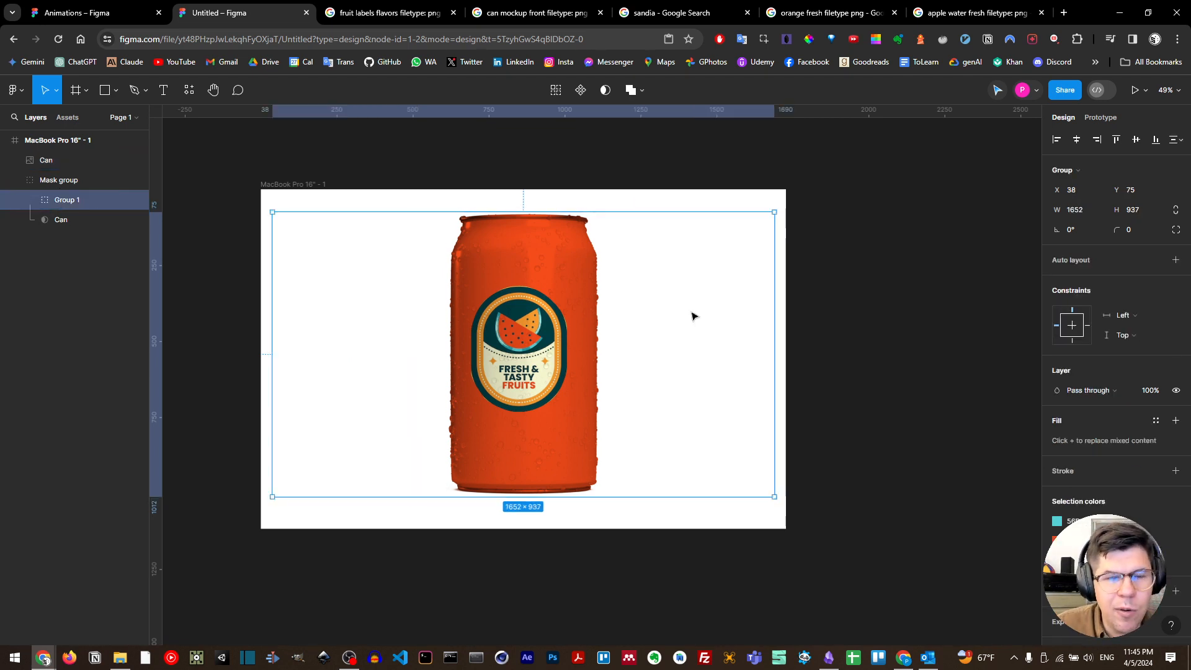
drag(688, 317, 809, 333)
key(ctrl+z)
drag(666, 309, 764, 325)
drag(667, 325, 537, 322)
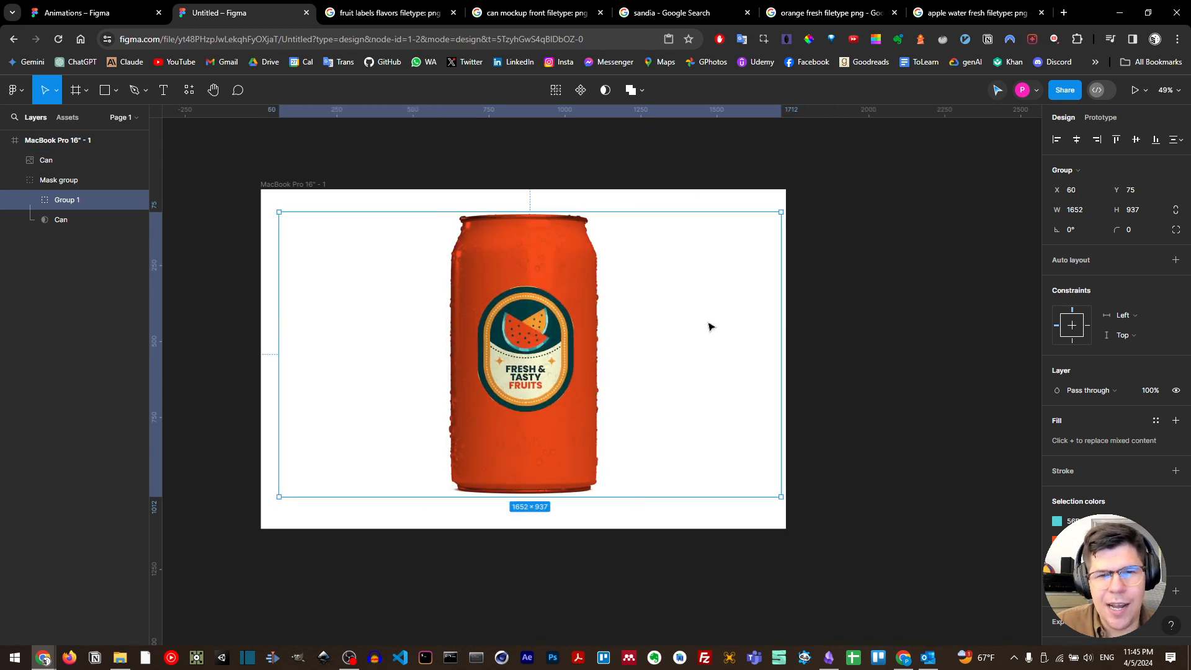
drag(709, 327, 538, 323)
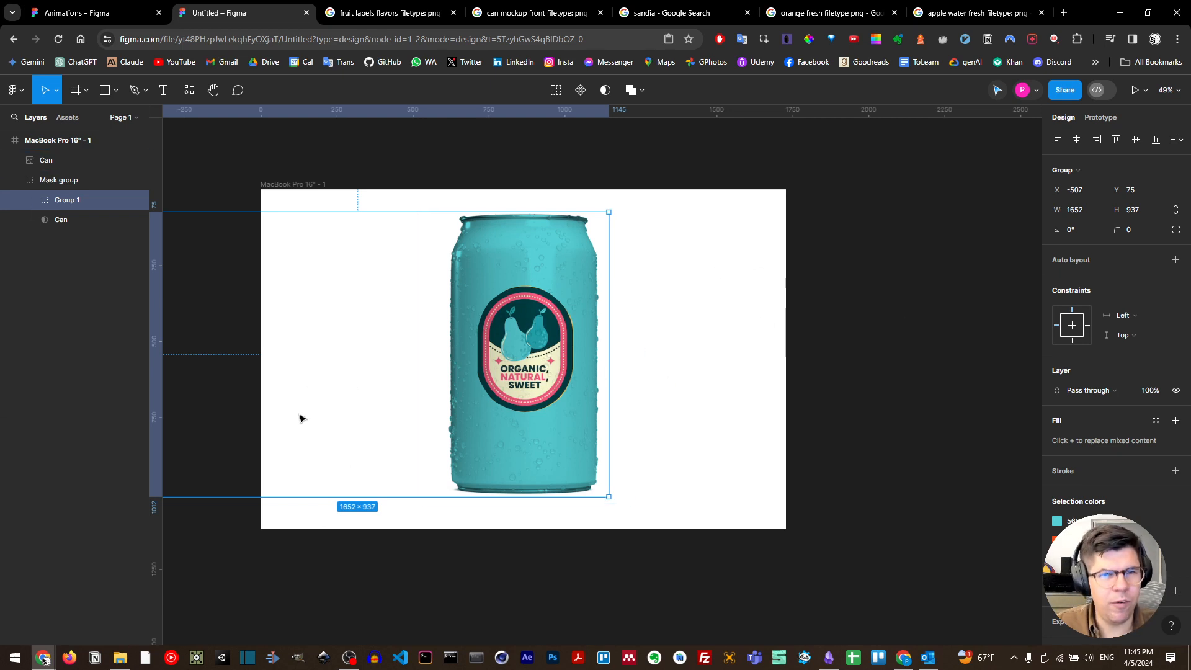
drag(300, 418, 638, 421)
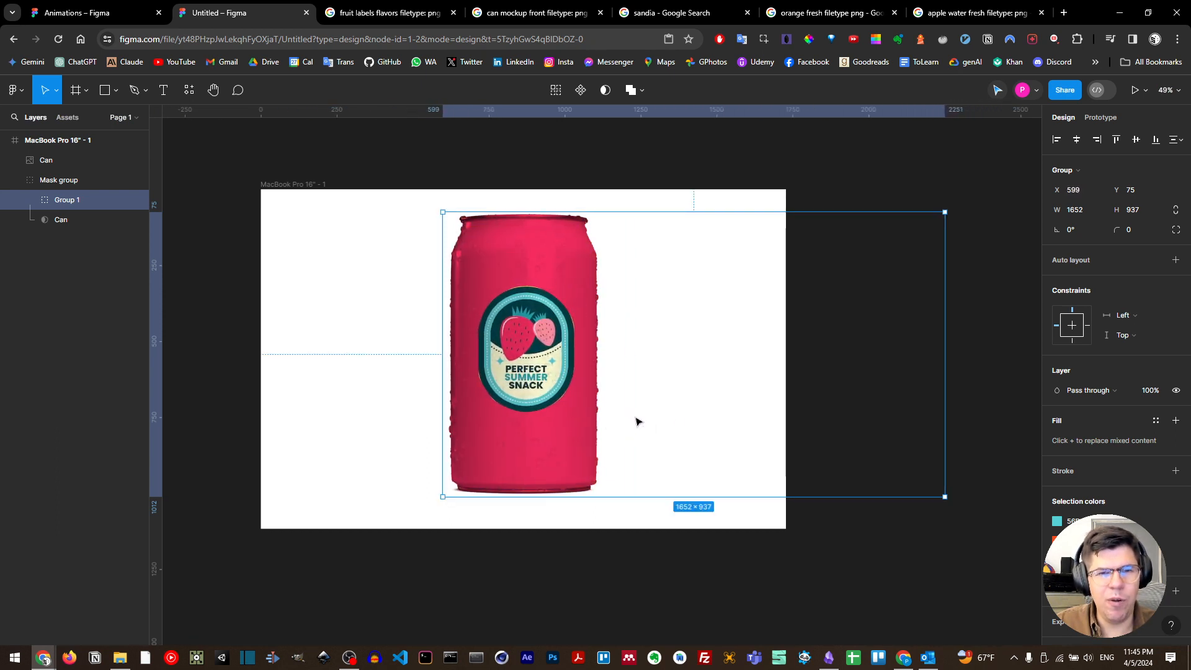
double_click(603, 429)
click(698, 424)
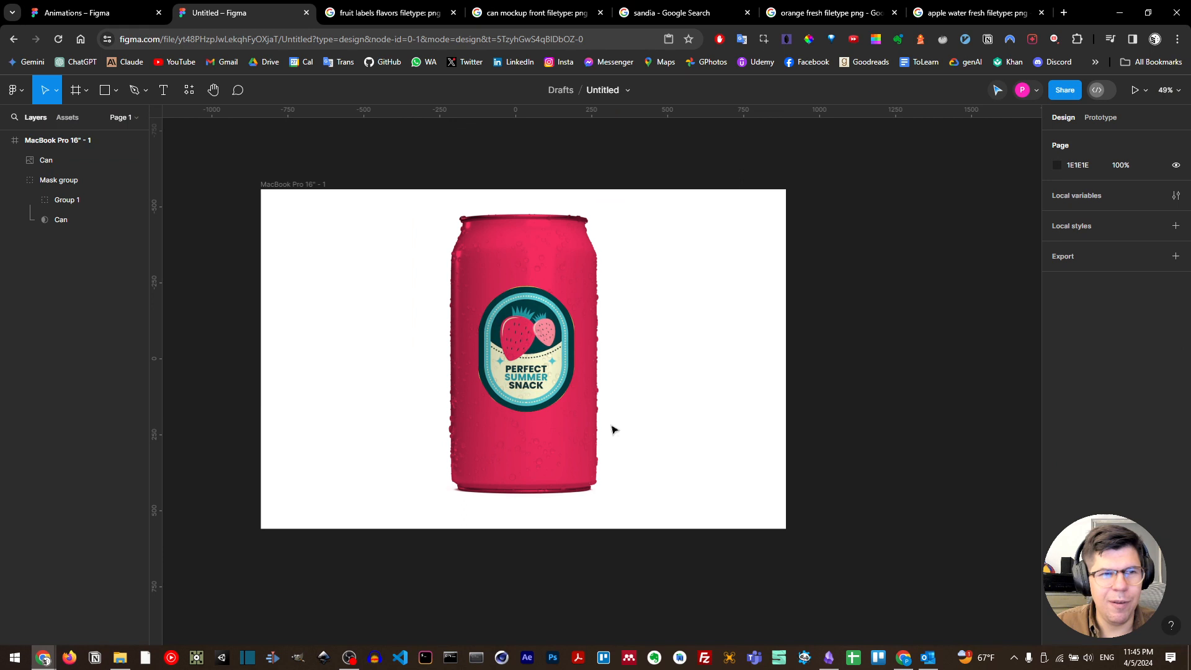
Draw a 1728 × 1117 rectangle covering the frame and move it directly below the frame to Y 615
click(115, 91)
click(59, 119)
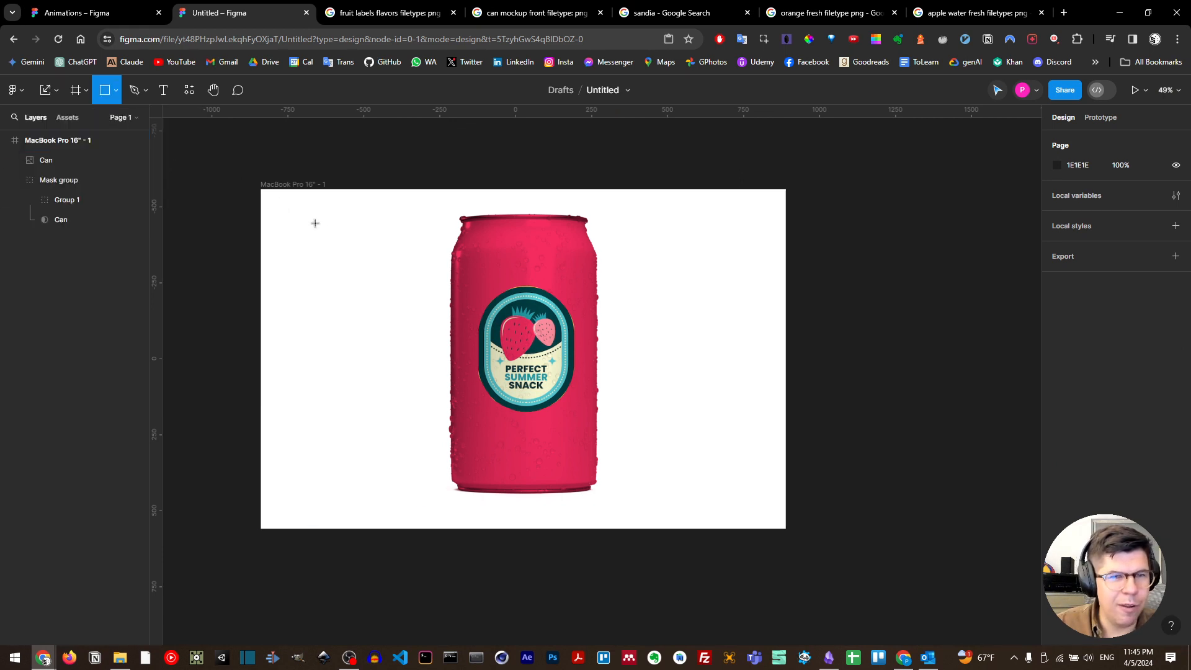
drag(259, 188, 787, 527)
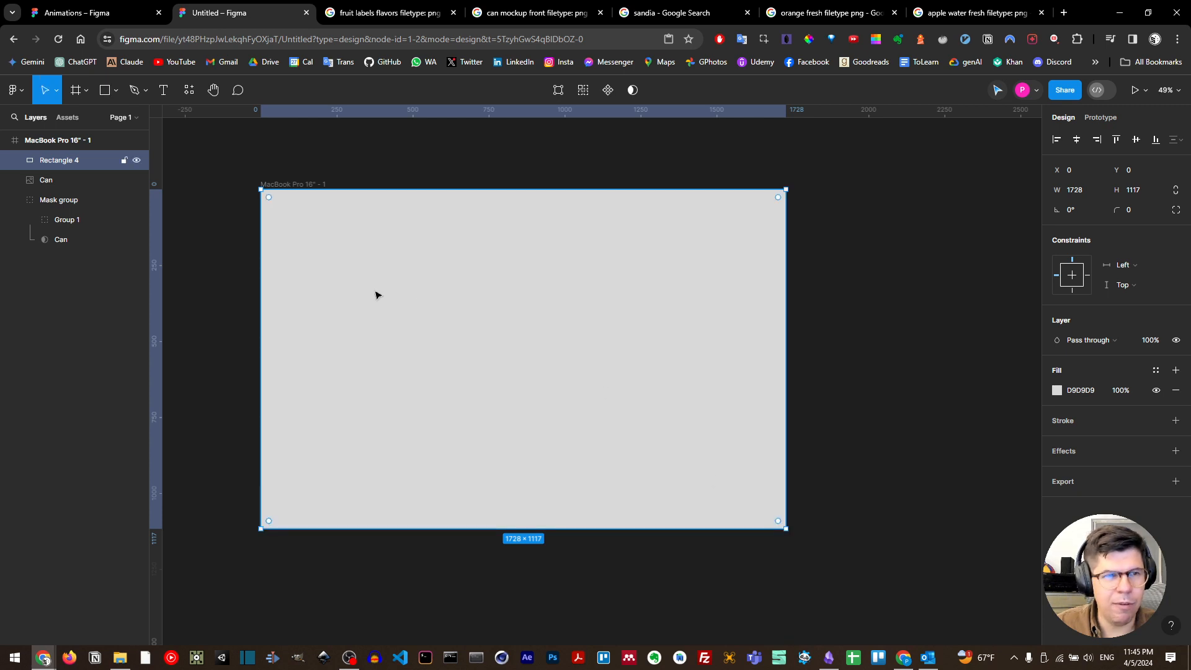
drag(409, 271, 486, 627)
scroll(518, 385, down, 5)
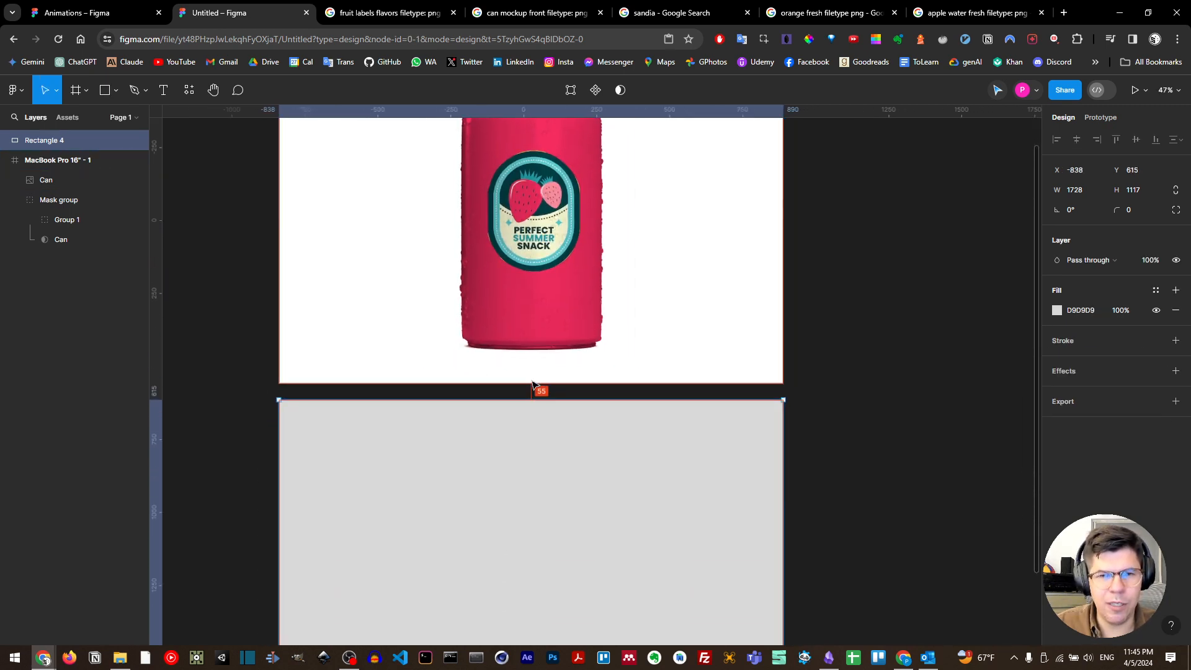
Place two copies of the grey rectangle edge to edge on its right to form a row of three
scroll(531, 379, down, 5)
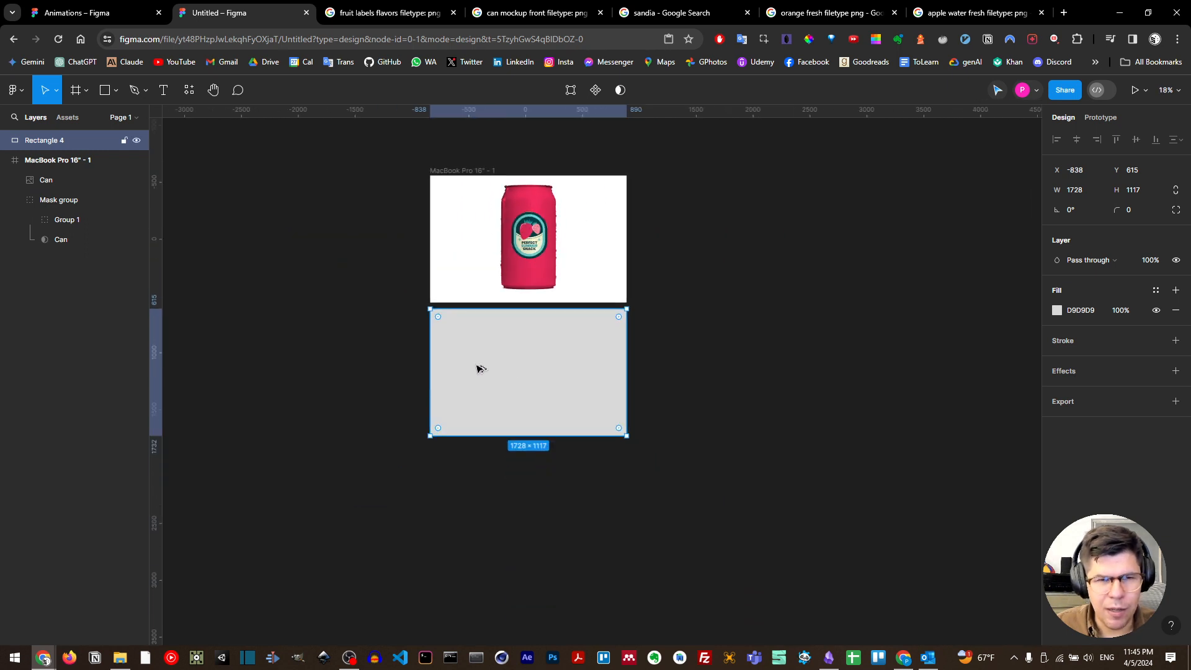
drag(477, 369, 857, 381)
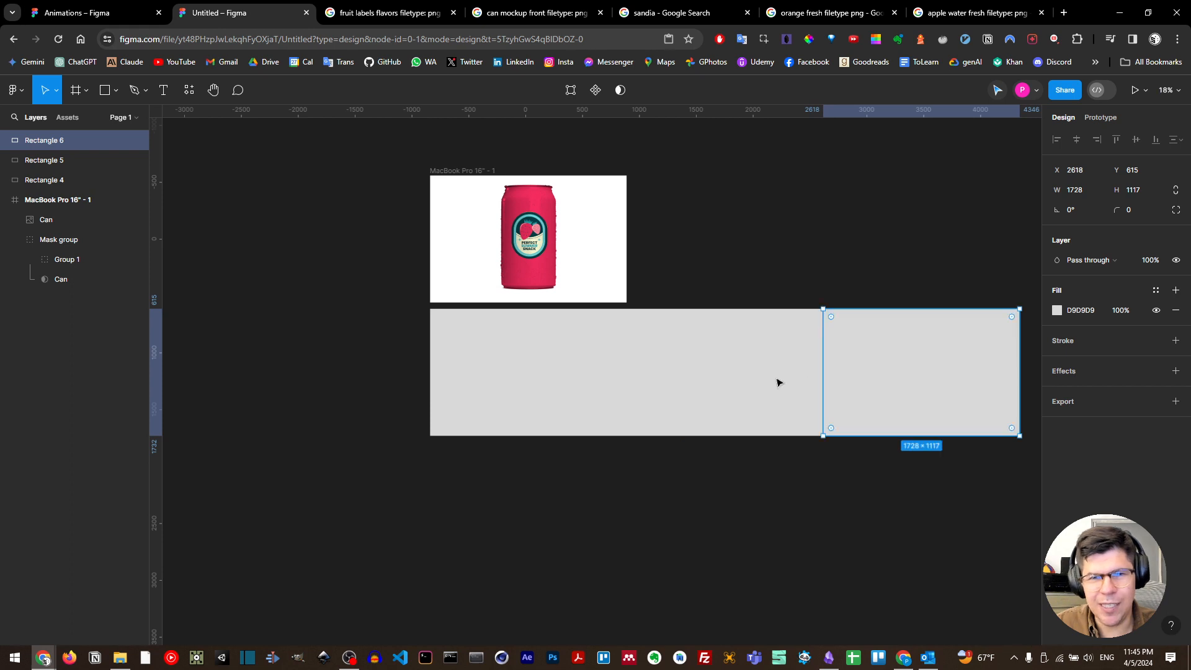
Try sliding all three rectangles left together until the last one sits under the frame, and undo the move
shift+click(780, 382)
shift+click(590, 370)
drag(725, 381, 338, 358)
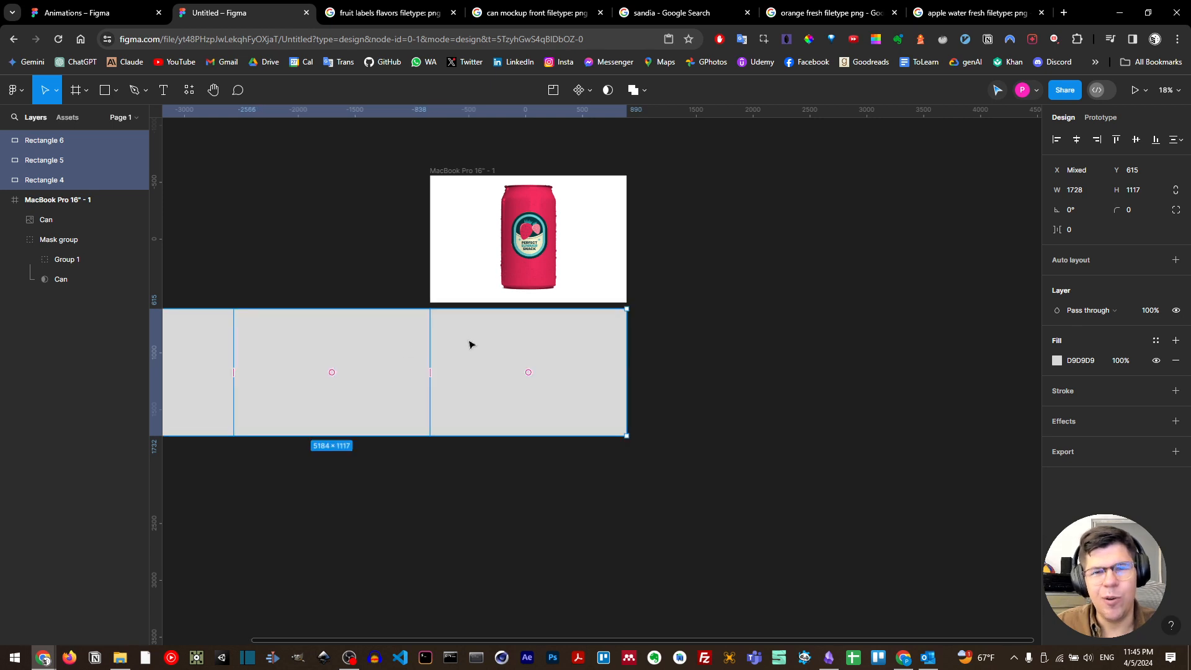
key(ctrl+z)
Add two new MacBook Pro 16" frames of 1728 × 1117 beside the row of rectangles
click(462, 171)
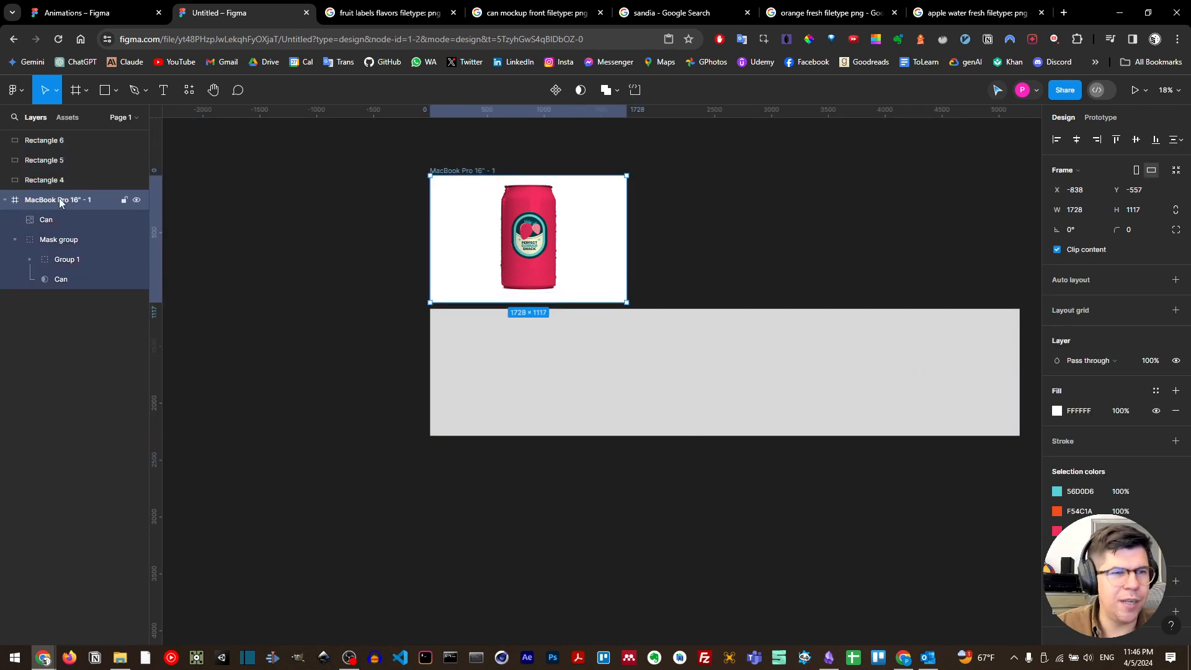
click(74, 93)
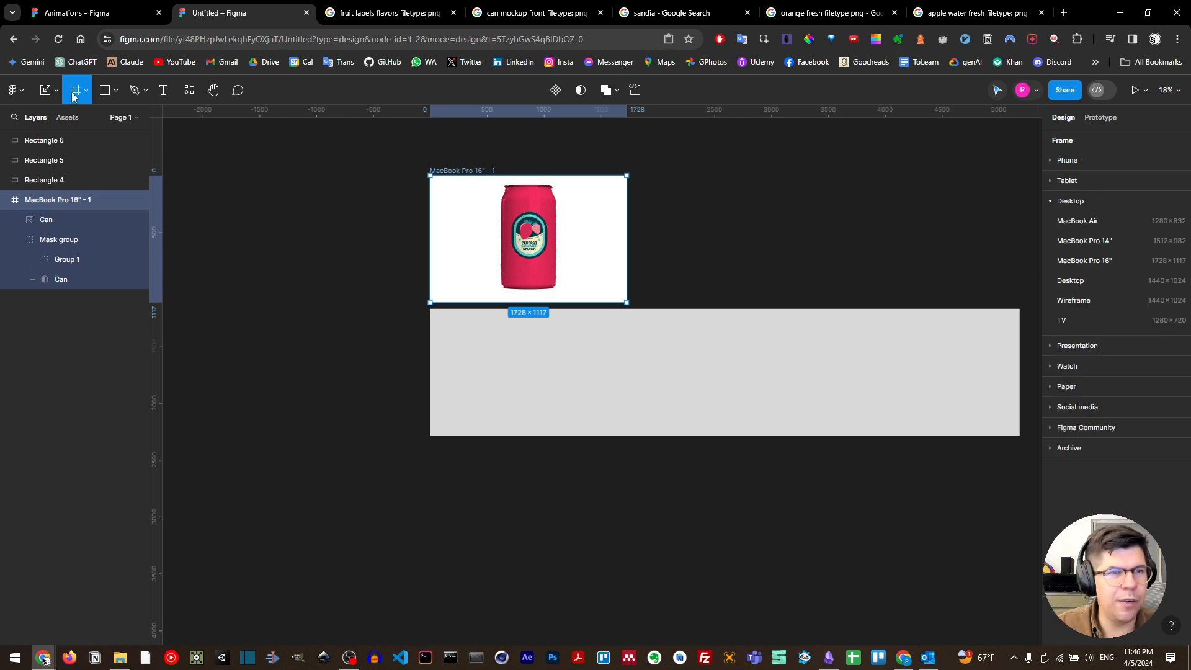
click(1081, 261)
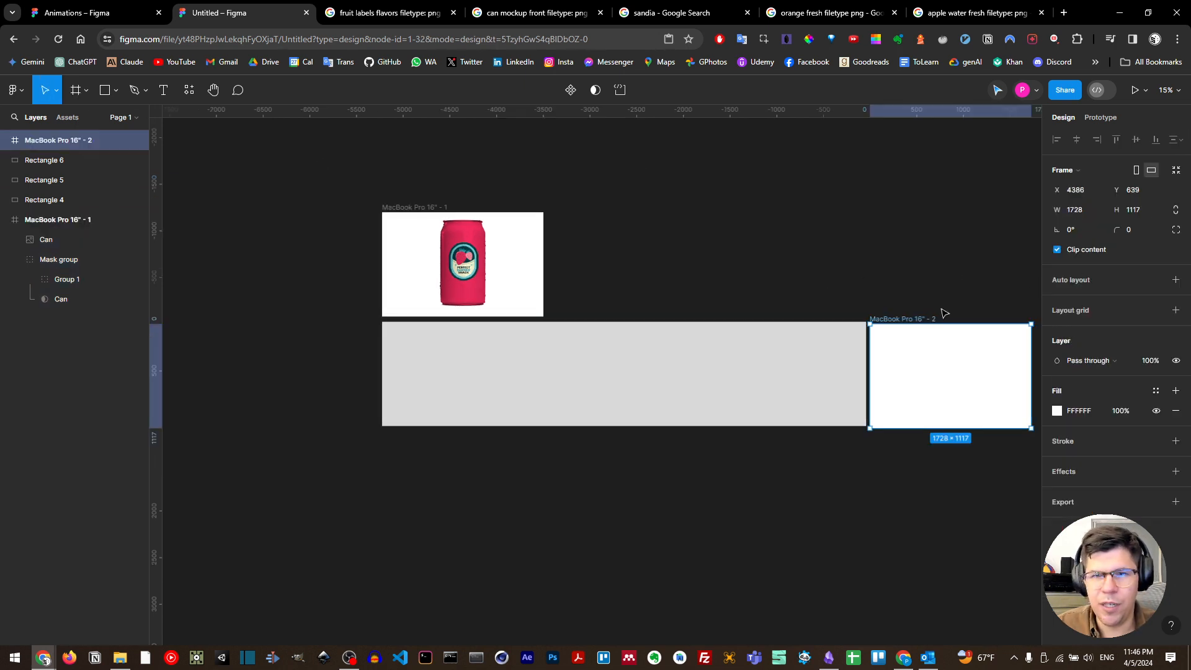
click(86, 92)
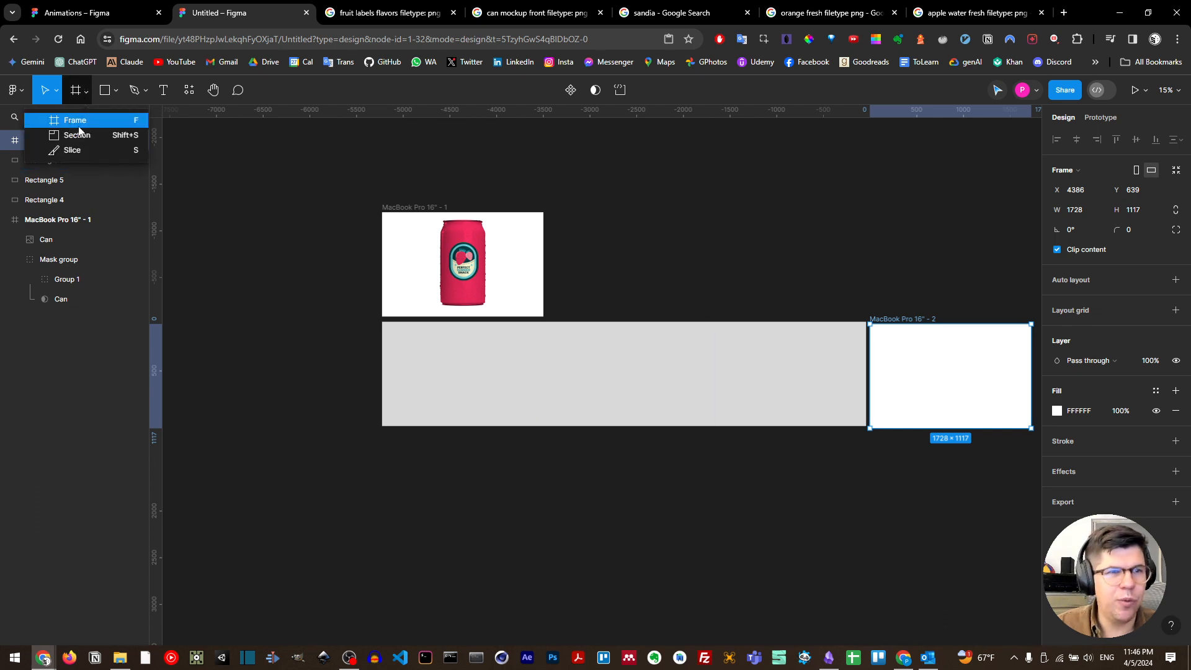
click(79, 124)
click(1103, 263)
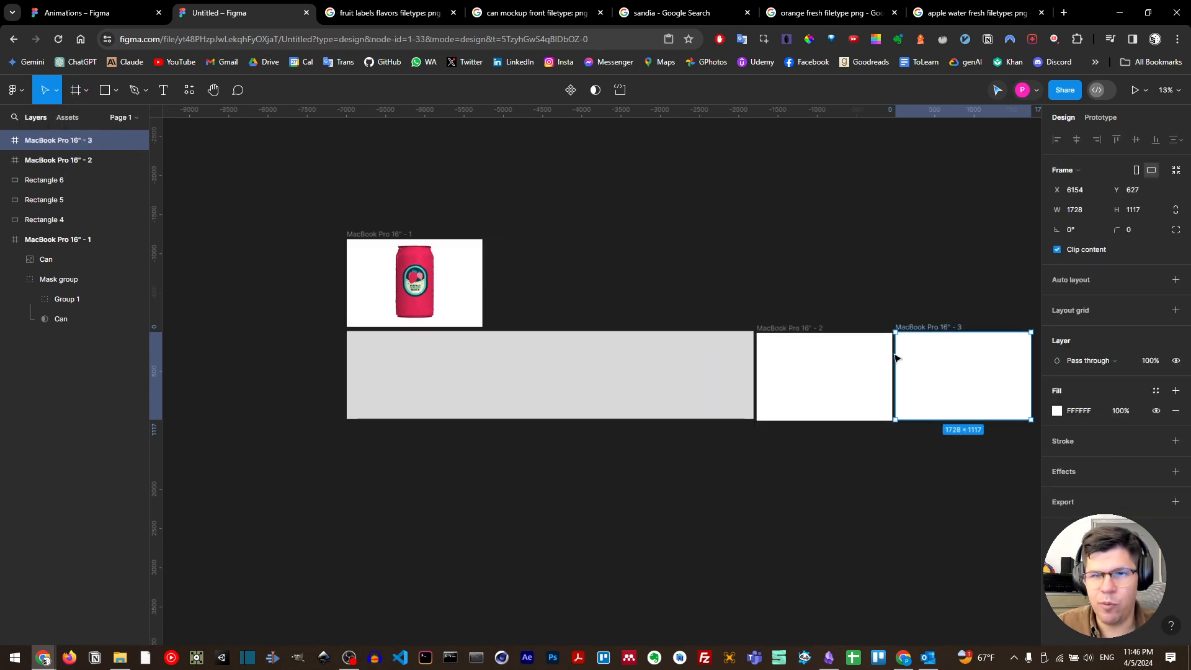
Move the second and third MacBook Pro 16" frames beside the first at Y -557, at X 1050 and X 2938
click(807, 330)
drag(807, 330, 550, 236)
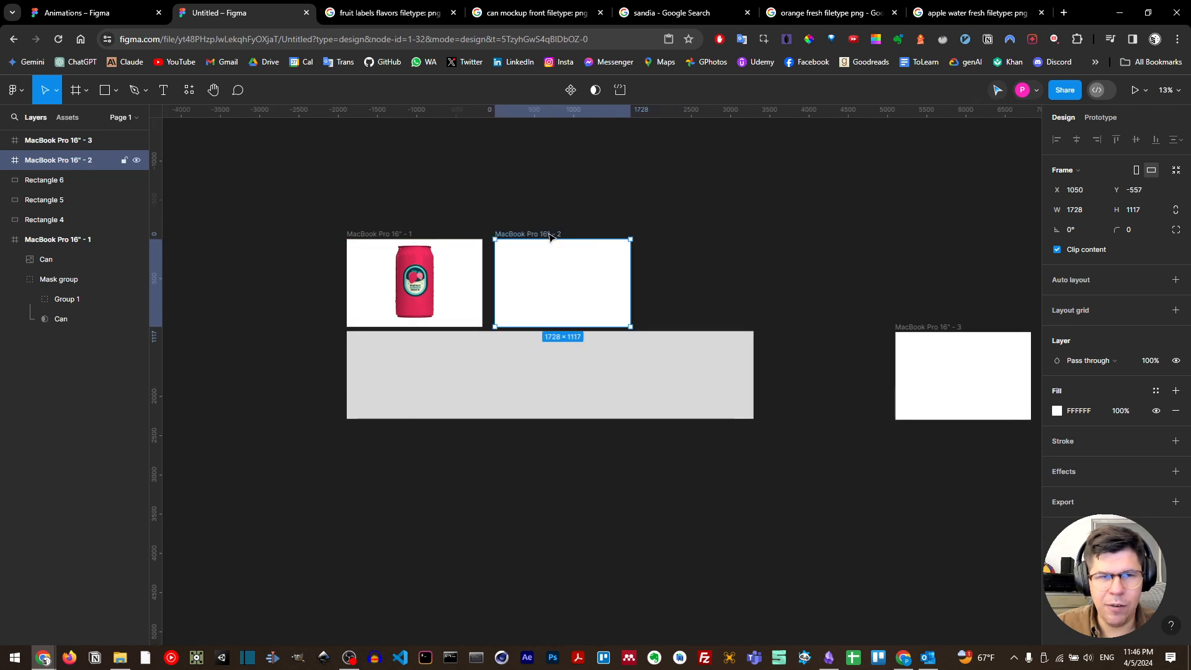
drag(947, 330, 693, 237)
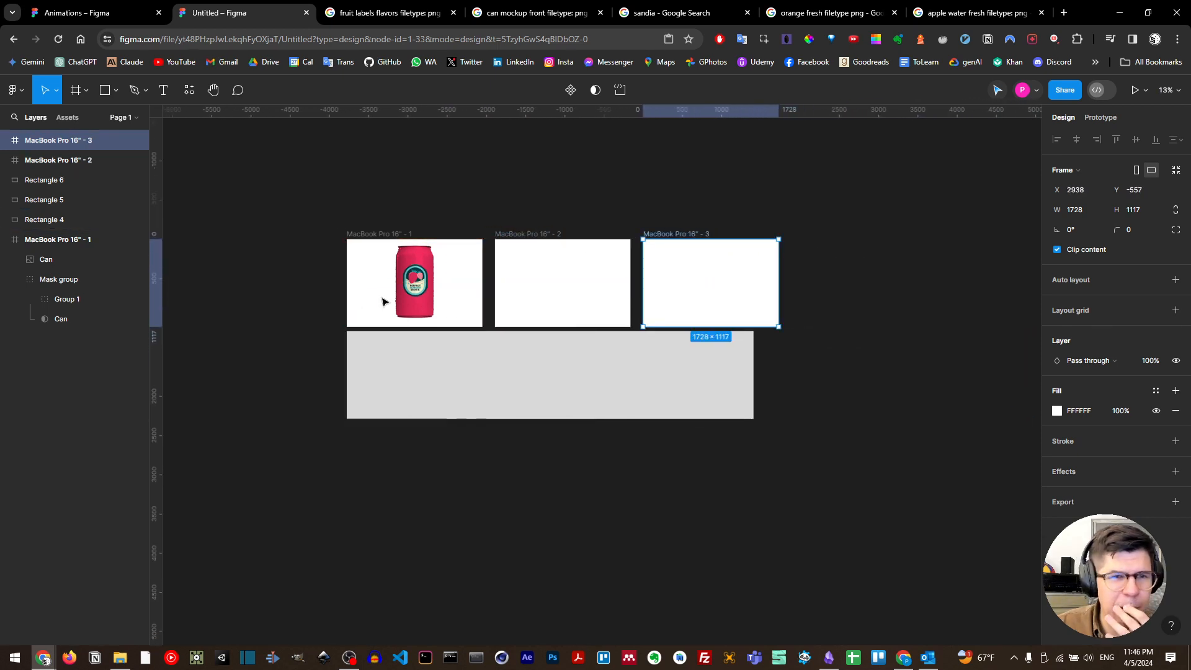
Try copying only the Can image from the first frame into the second frame, and undo the copy
click(401, 296)
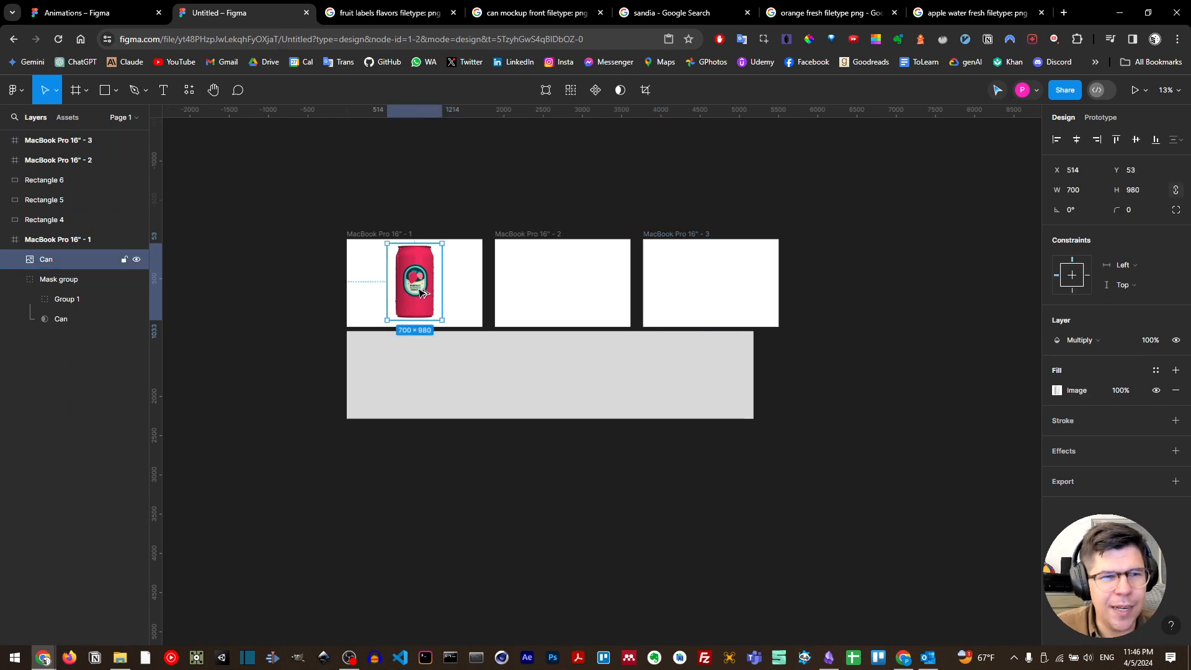
drag(423, 290, 572, 296)
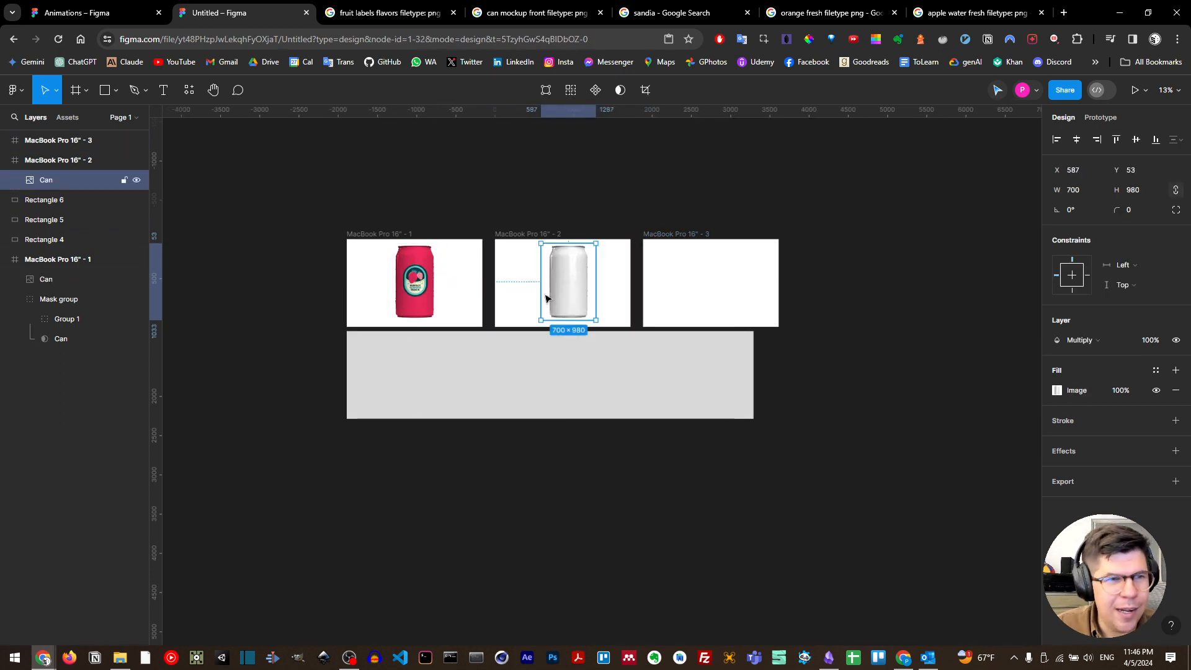
key(ctrl+z)
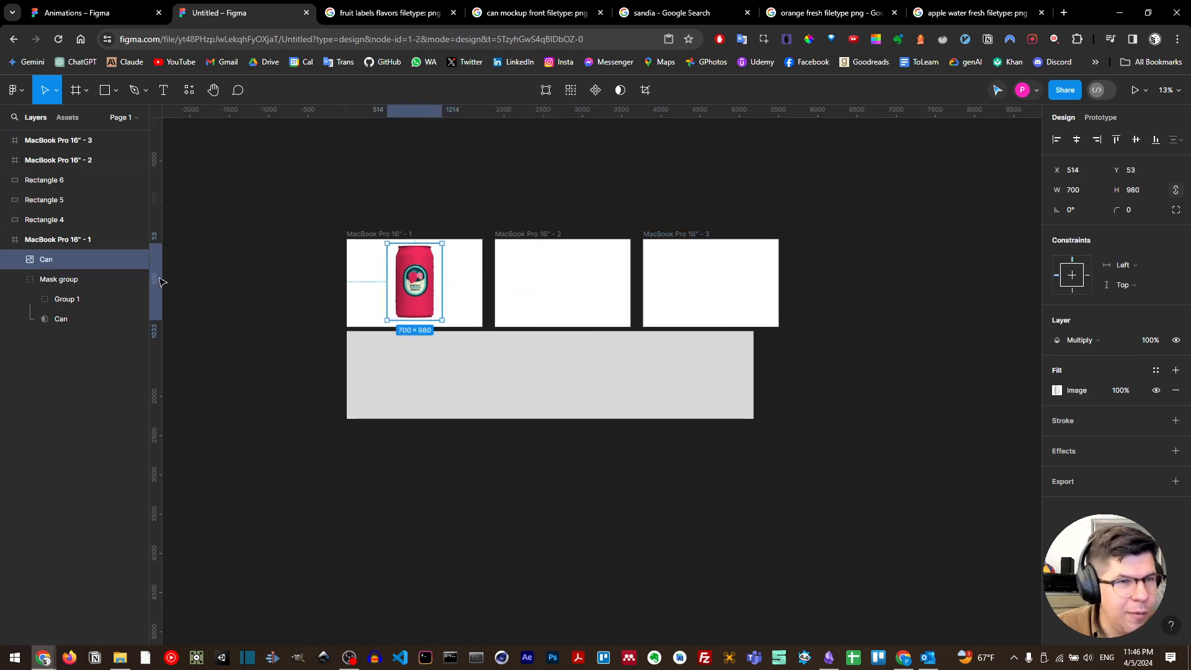
Group the first frame's Can image with its Mask group and place a copy in the second frame at X 514, Y 53
click(16, 280)
shift+click(42, 272)
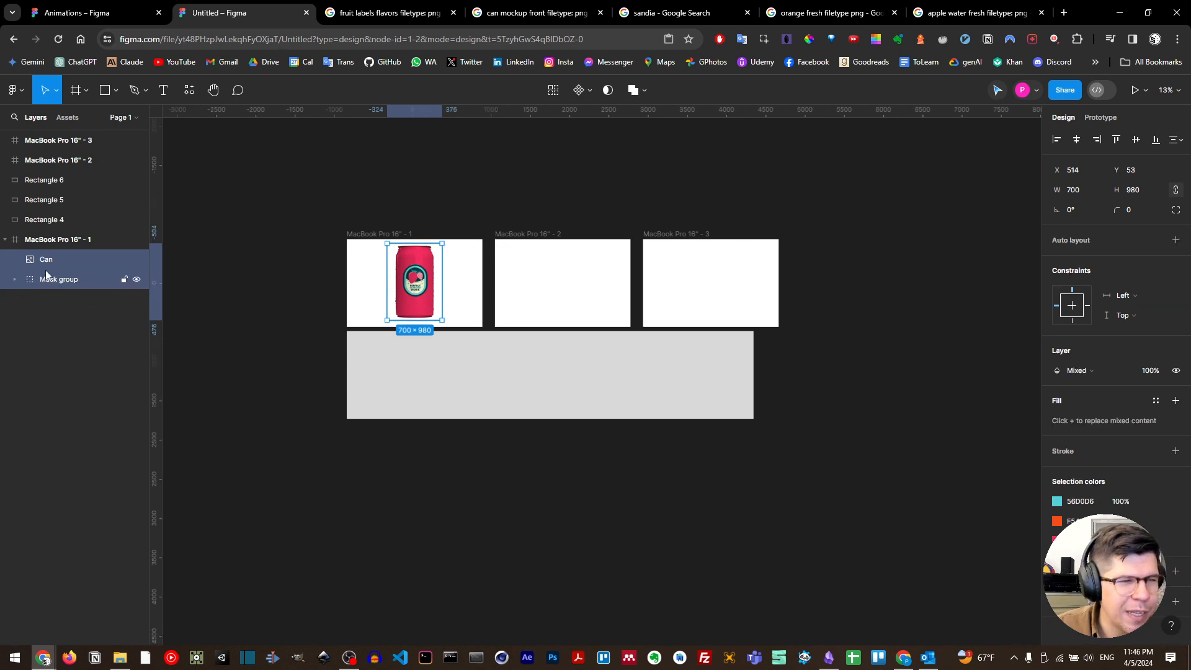
right_click(46, 270)
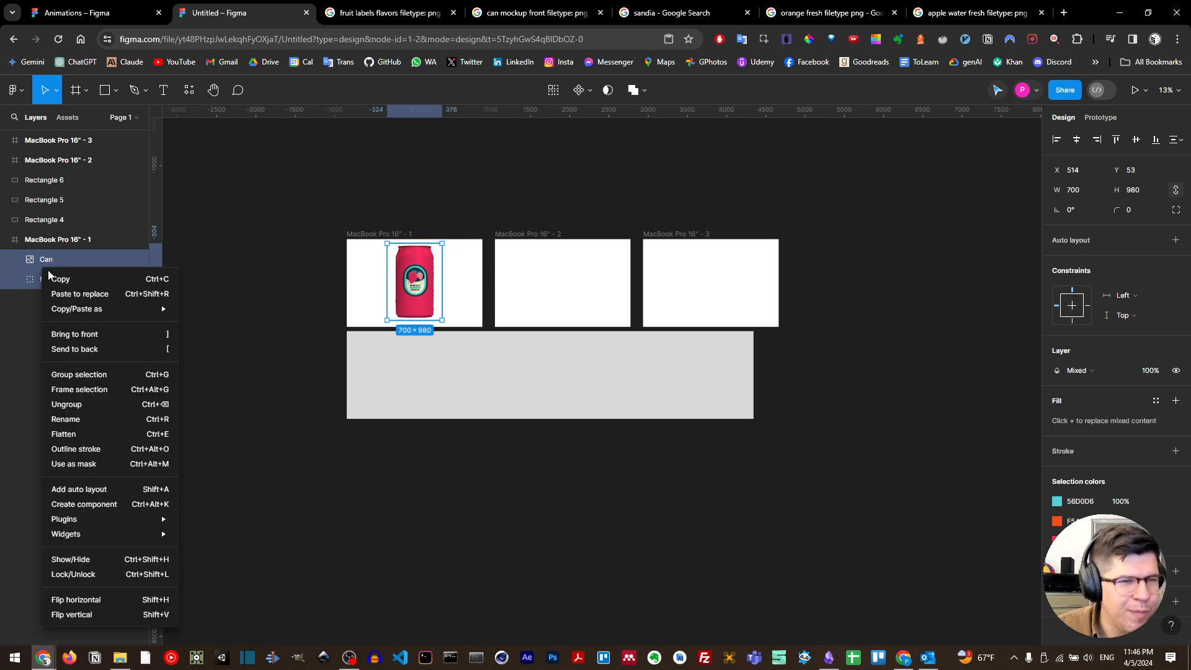
click(80, 374)
drag(421, 302, 568, 304)
scroll(569, 254, up, 5)
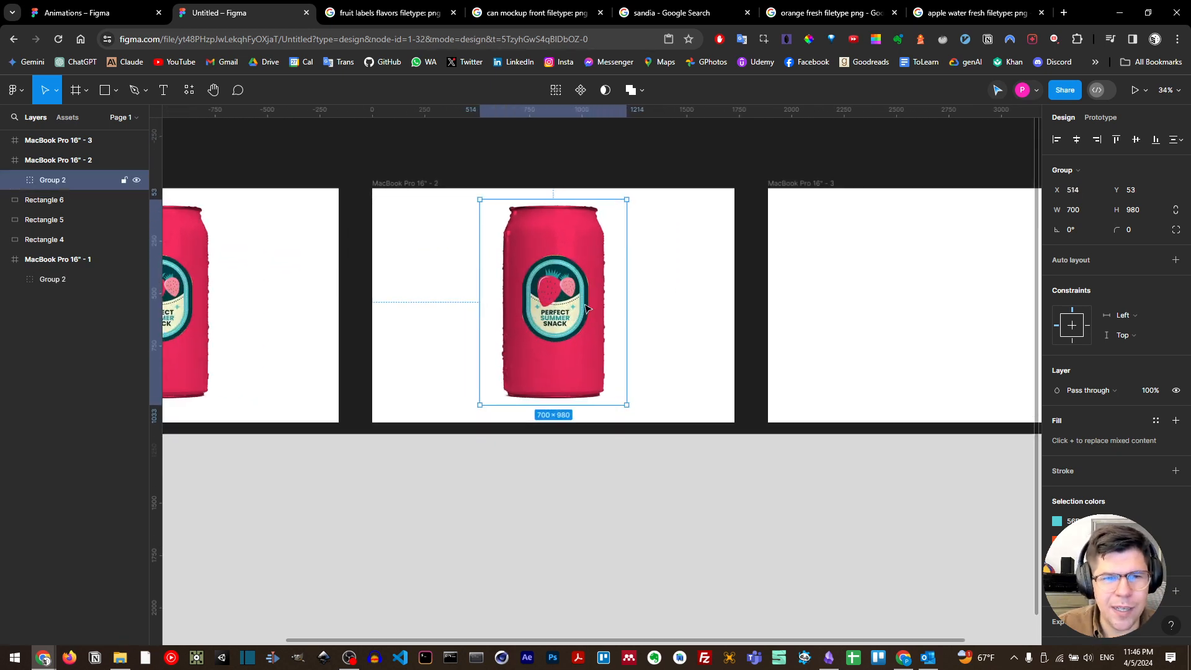
key(Escape)
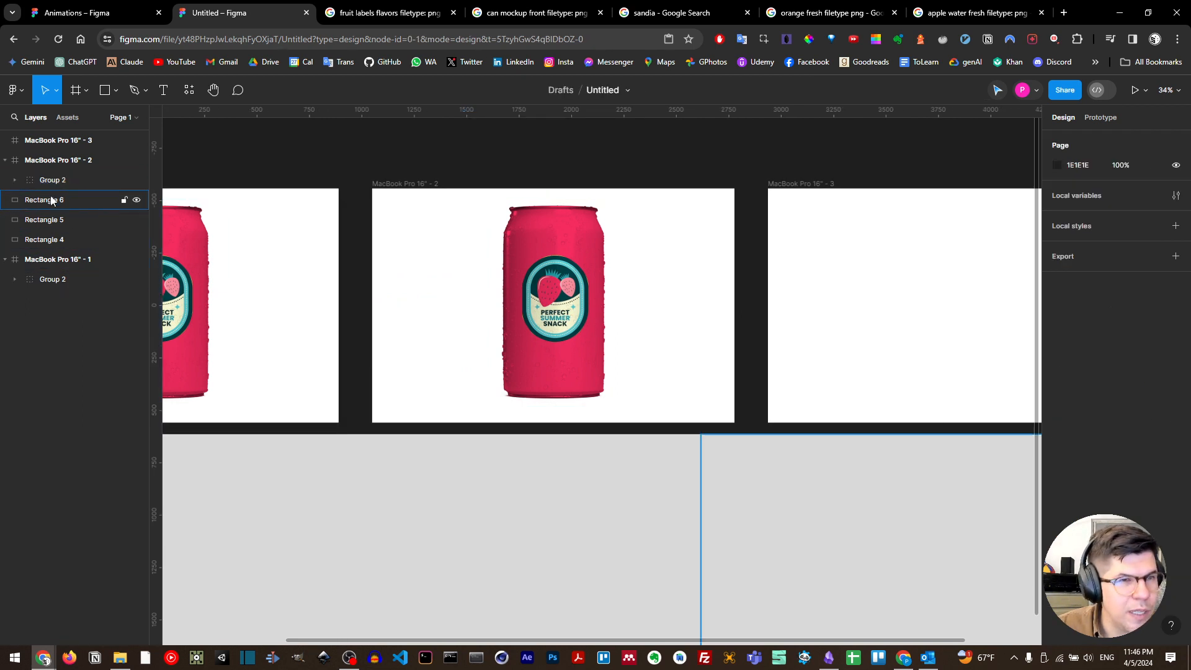
Slide the label strip inside the second frame's mask left to X 58 so the orange Fresh & Tasty Fruits label covers the can
click(25, 181)
click(15, 179)
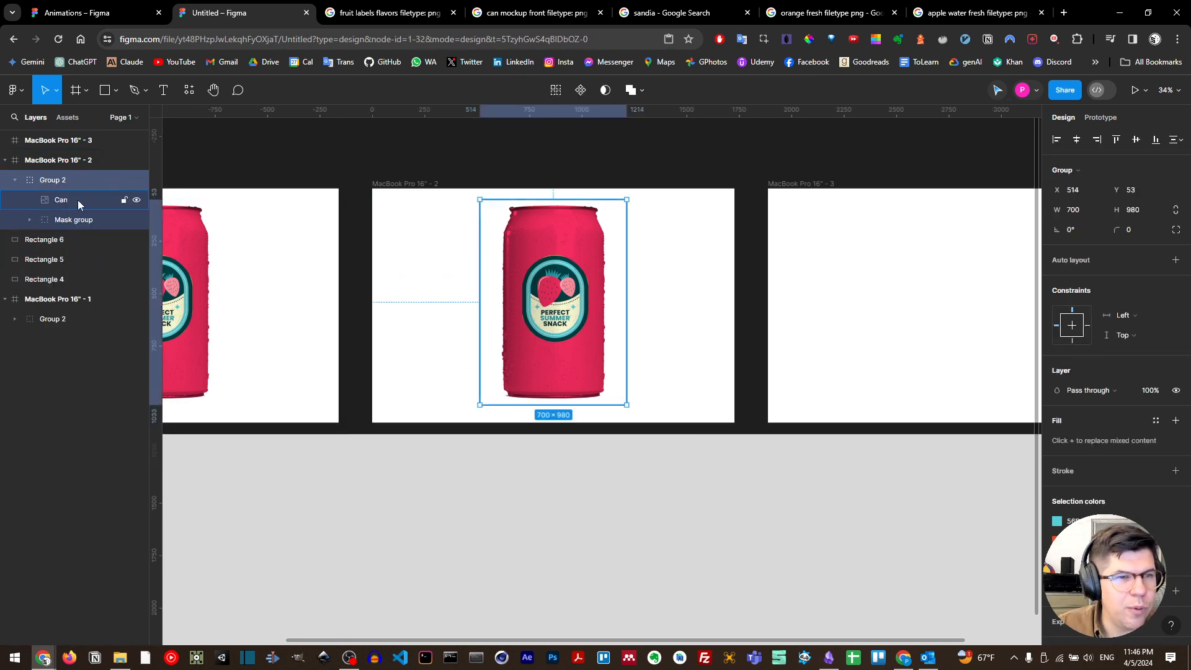
click(30, 220)
click(80, 240)
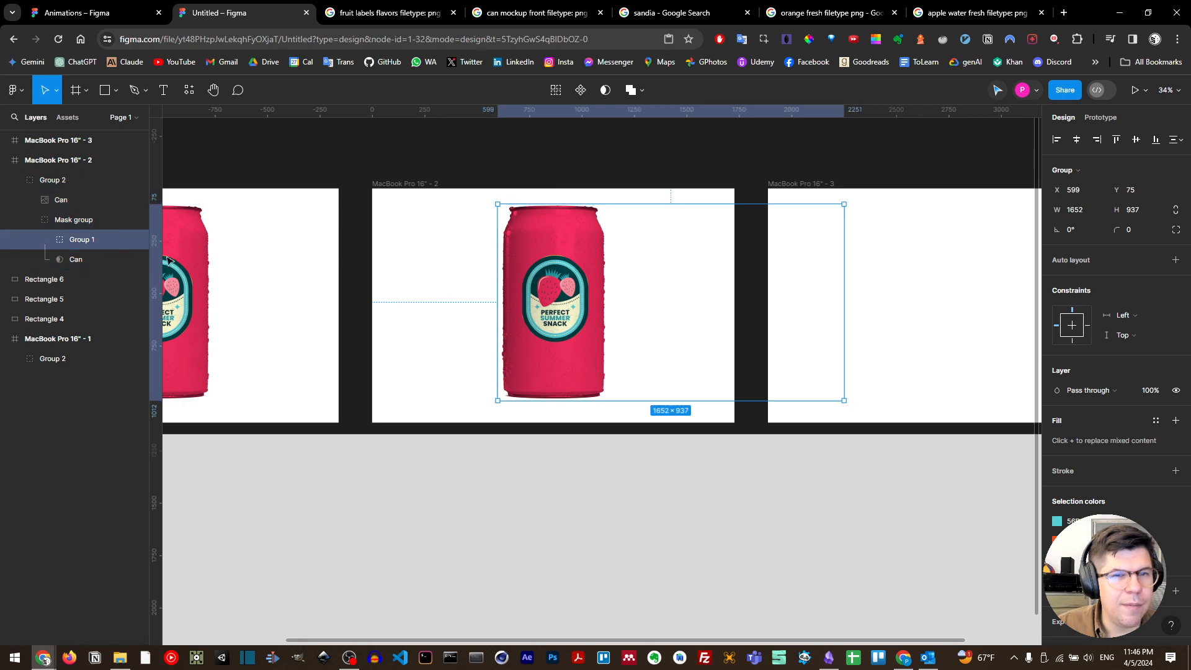
drag(657, 295, 539, 289)
key(shift+Right)
key(shift+Right)
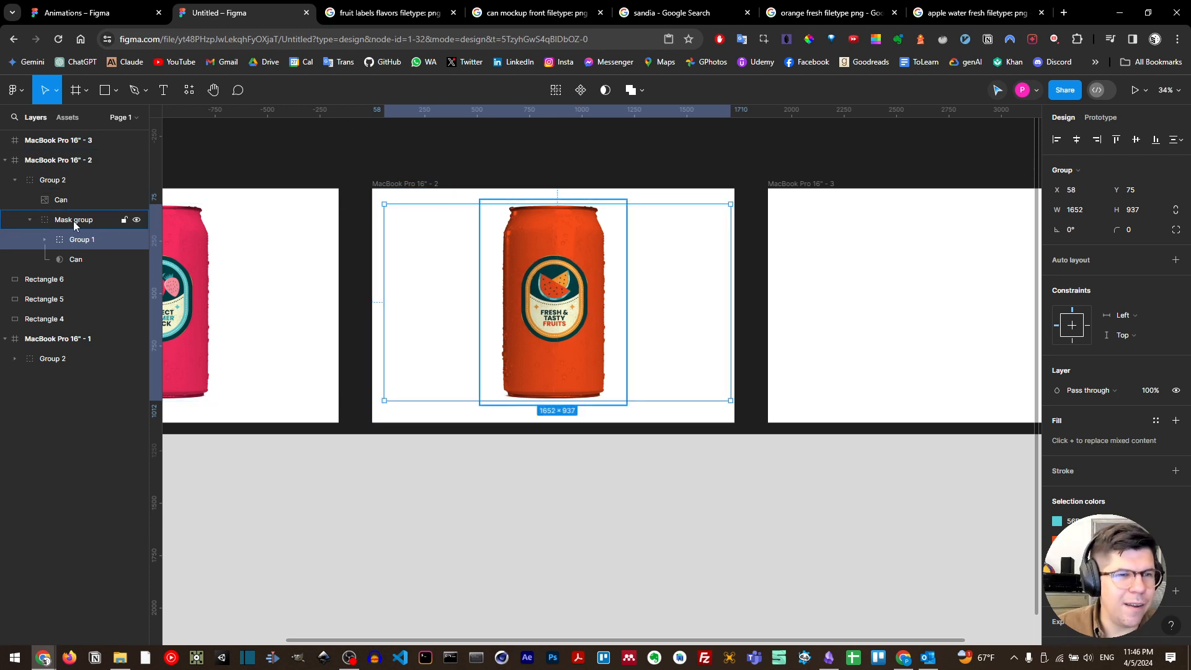
click(30, 220)
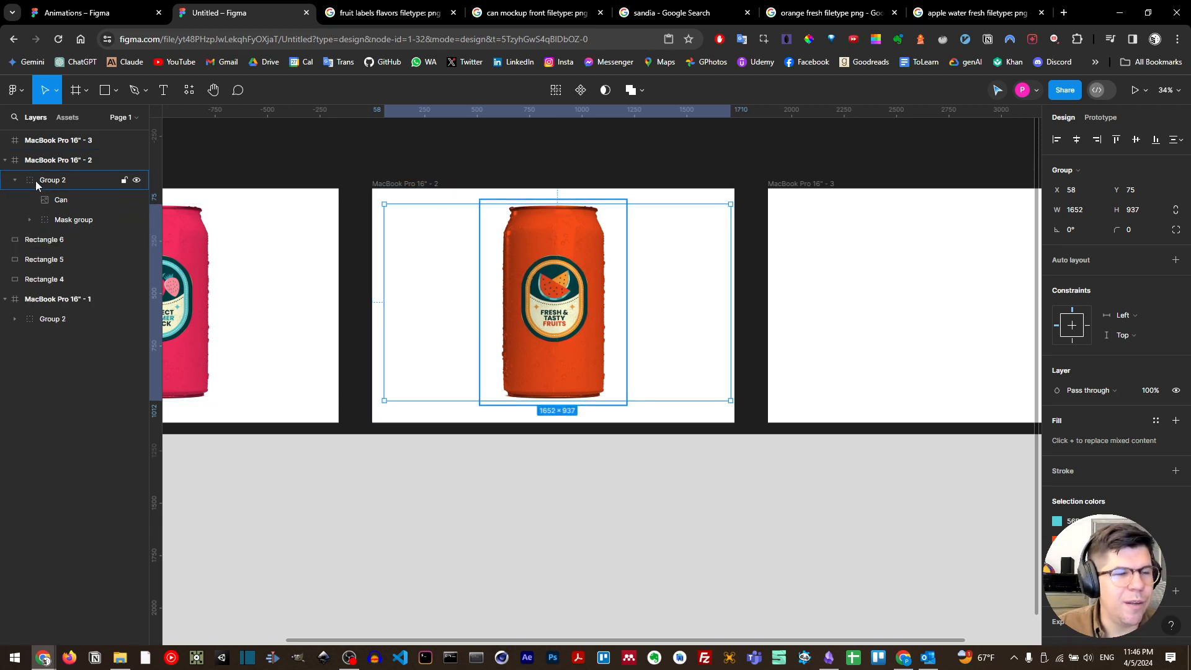
Copy the second frame's can group into the third frame, placing it at X 541, Y 53
click(37, 182)
drag(528, 281, 915, 281)
scroll(905, 299, right, 1)
scroll(905, 300, right, 3)
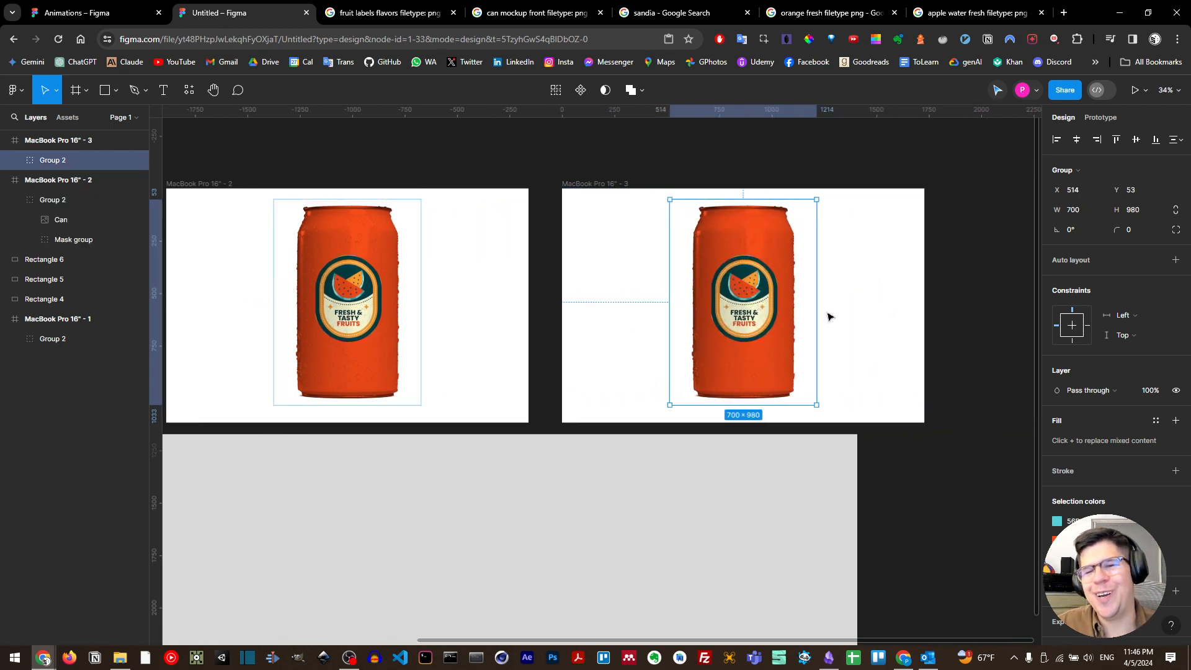
mouse_move(780, 315)
mouse_down()
mouse_move(802, 318)
mouse_move(785, 315)
mouse_up()
Slide the label strip inside the third frame's mask left to X -477 so the teal Organic, Natural, Sweet label covers the can
click(15, 160)
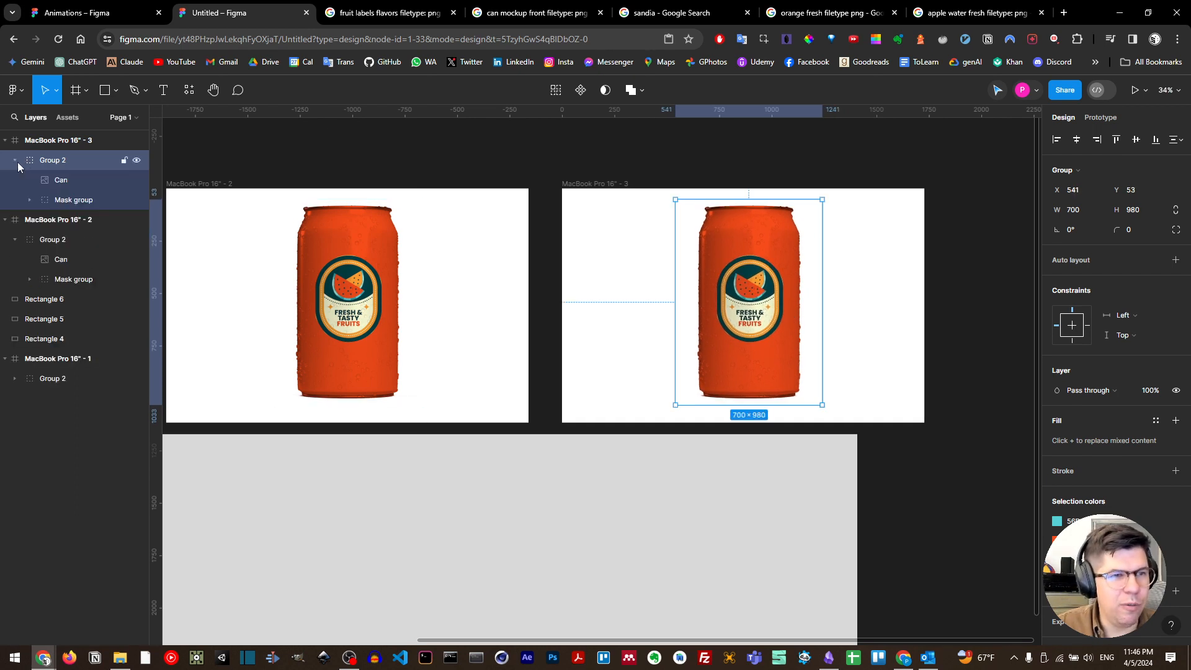
click(58, 184)
click(30, 200)
click(69, 220)
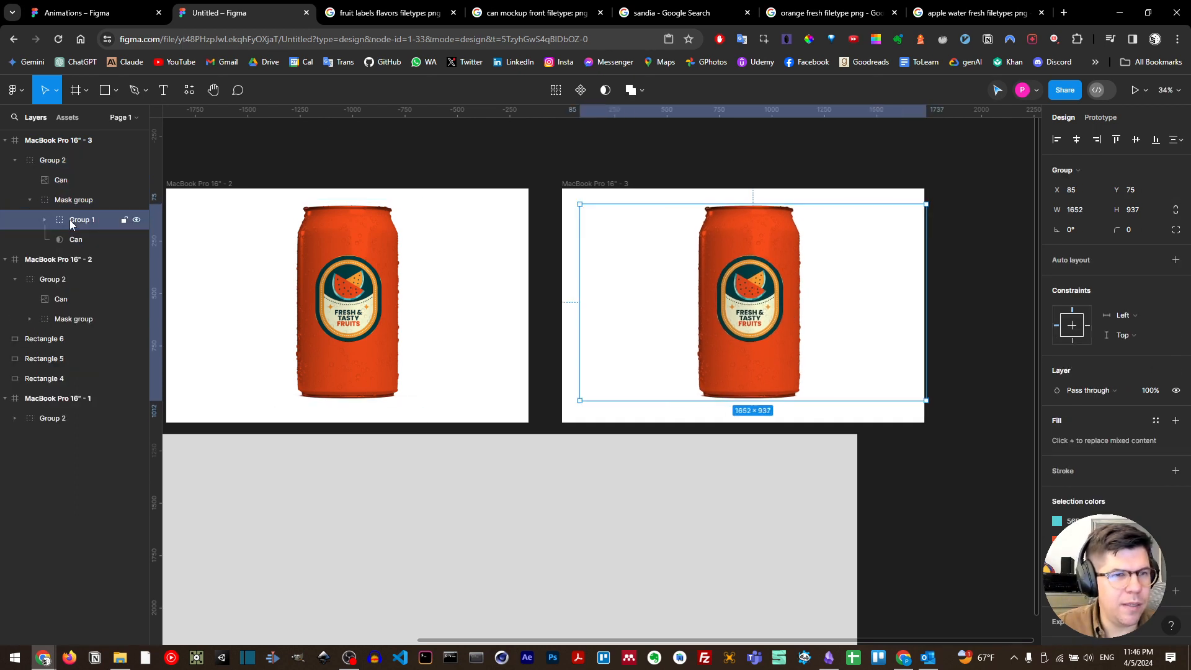
drag(887, 302, 786, 299)
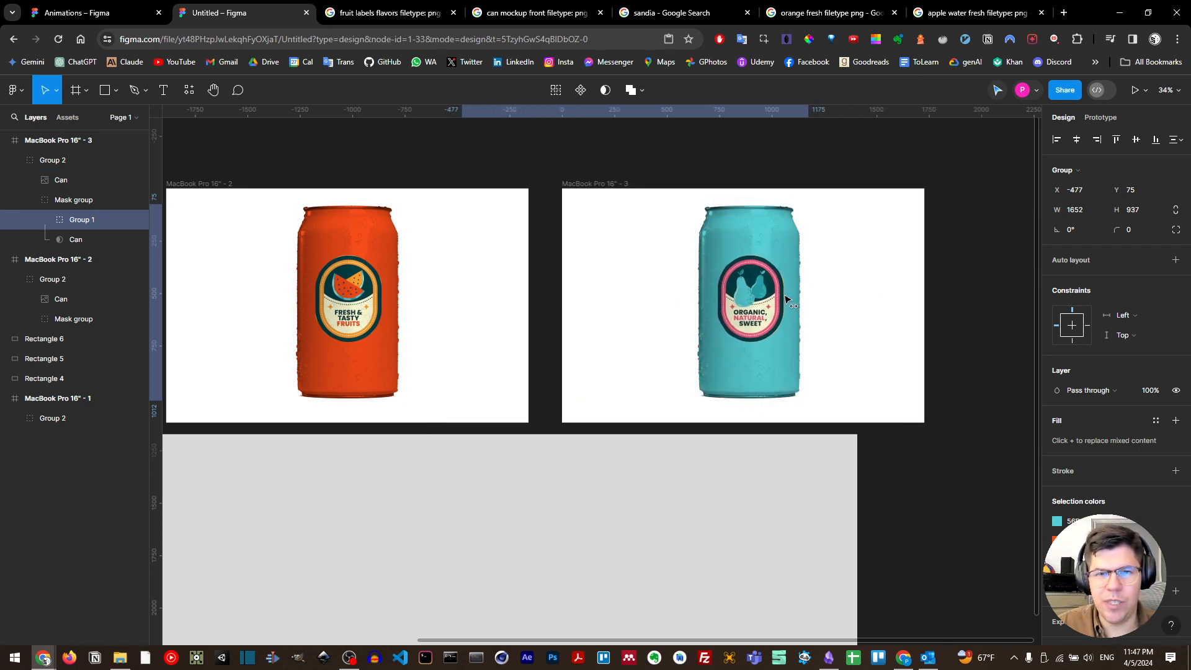
Fill the first grey rectangle with the light pink FA8B9C sampled from the small strawberry on the first can
scroll(582, 298, down, 5)
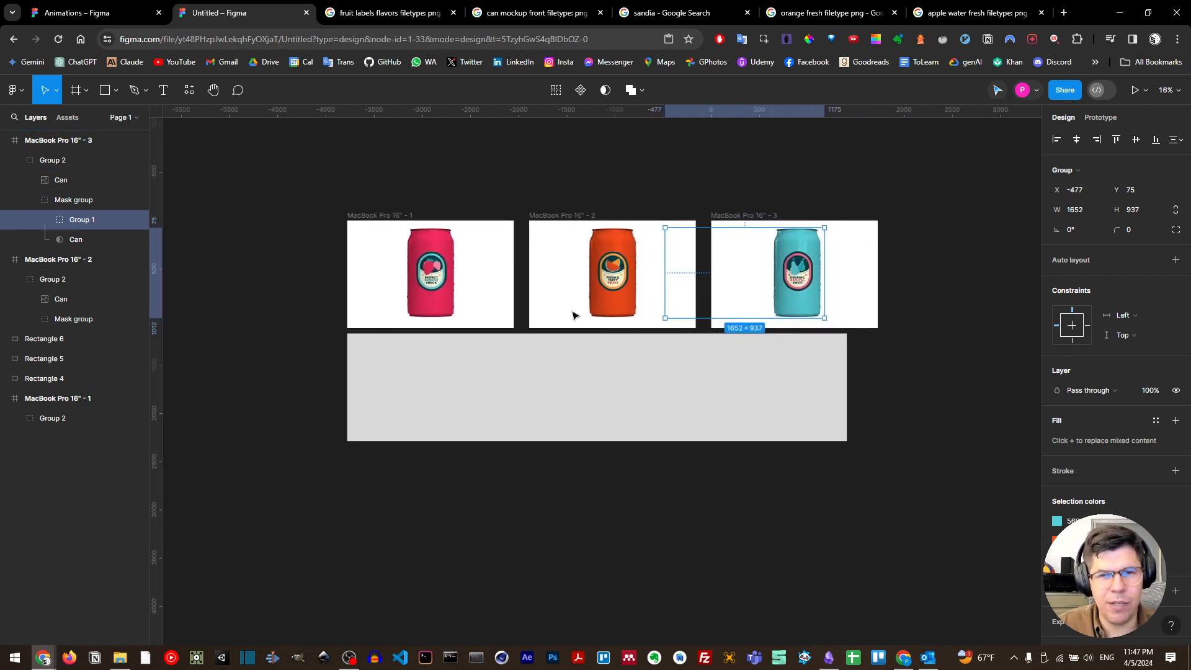
click(496, 375)
scroll(464, 370, up, 3)
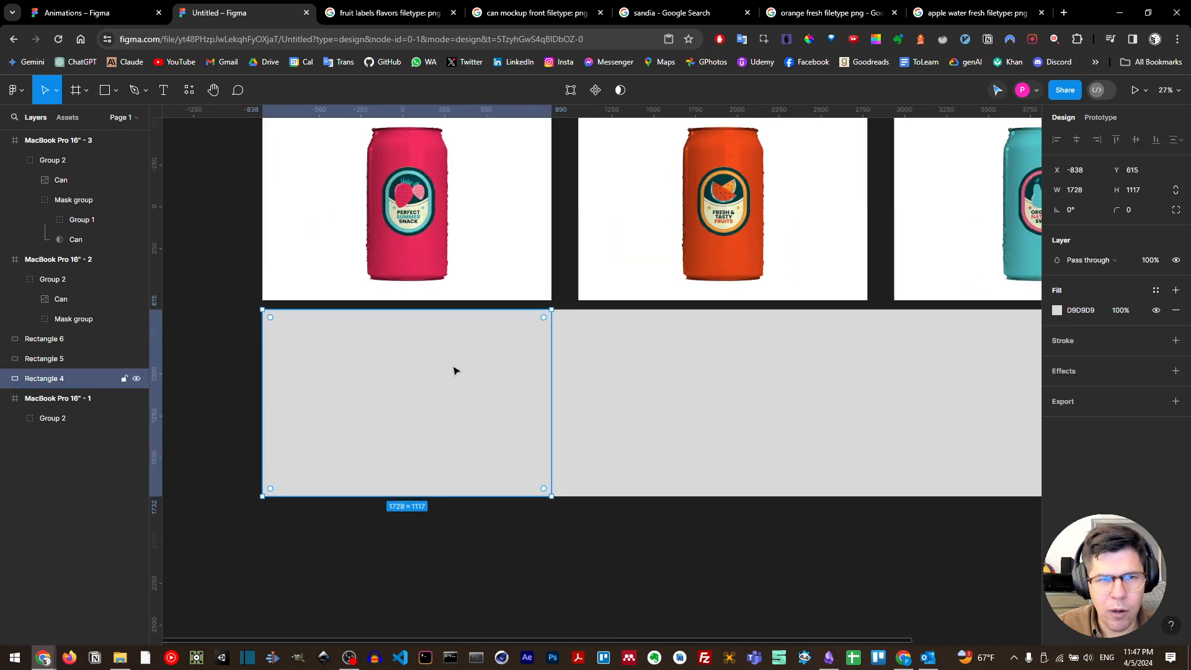
key(i)
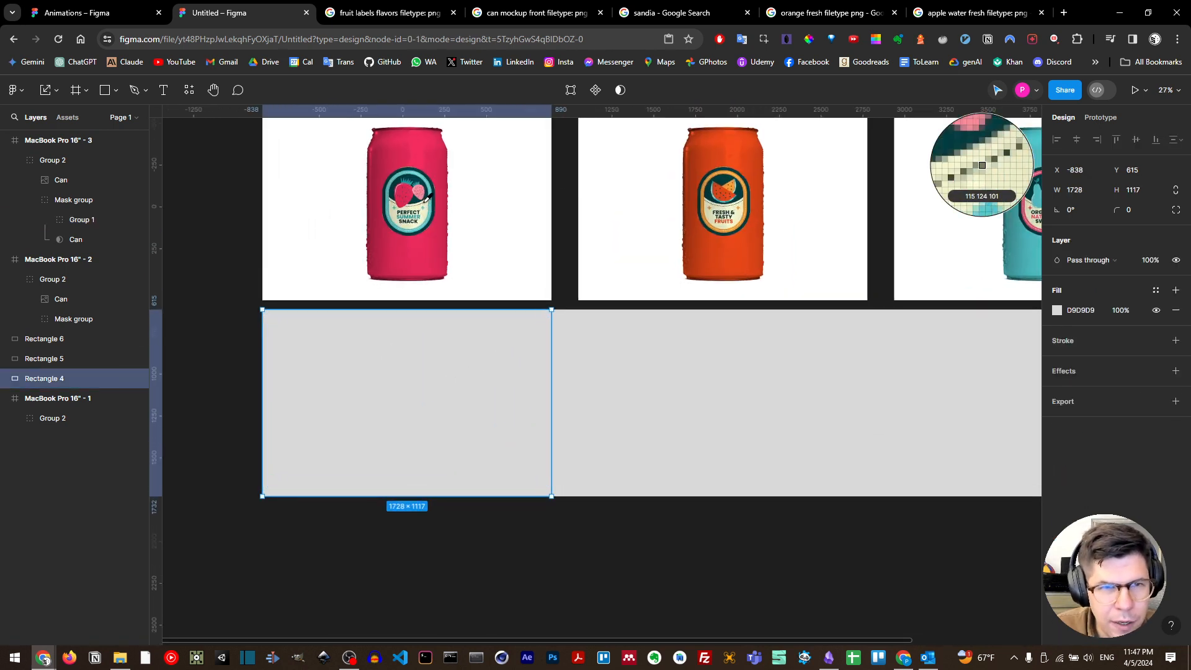
scroll(422, 190, up, 5)
click(419, 192)
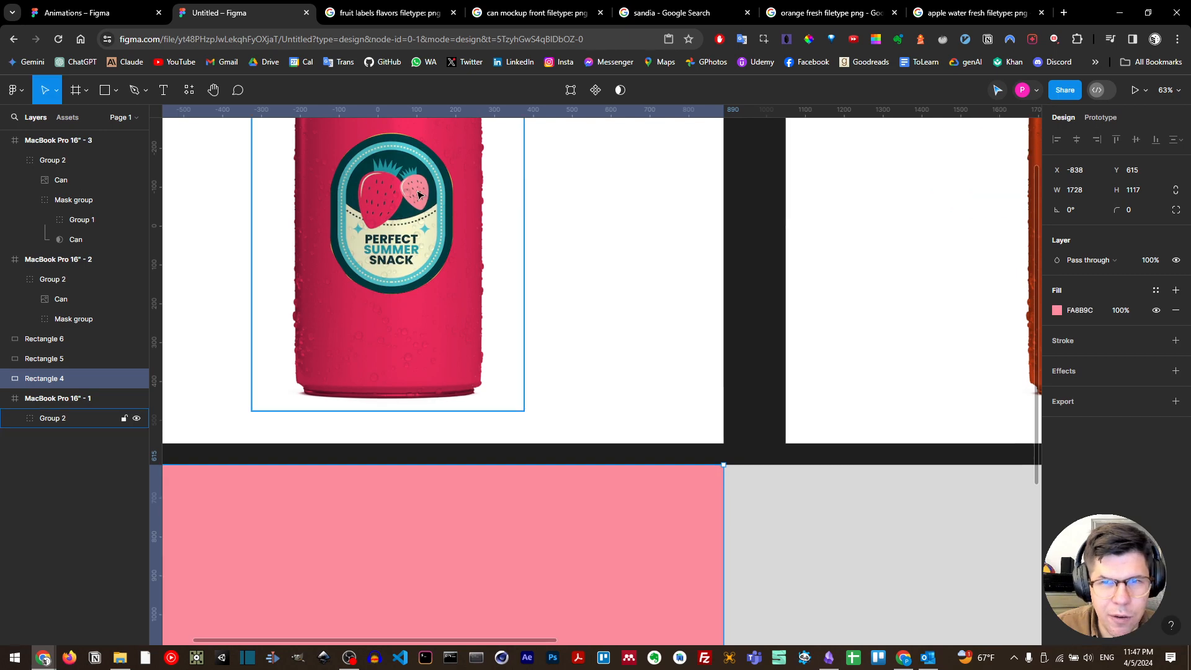
Fill the middle rectangle with the orange F89A2D sampled from the fruit slice on the second can
scroll(817, 347, right, 6)
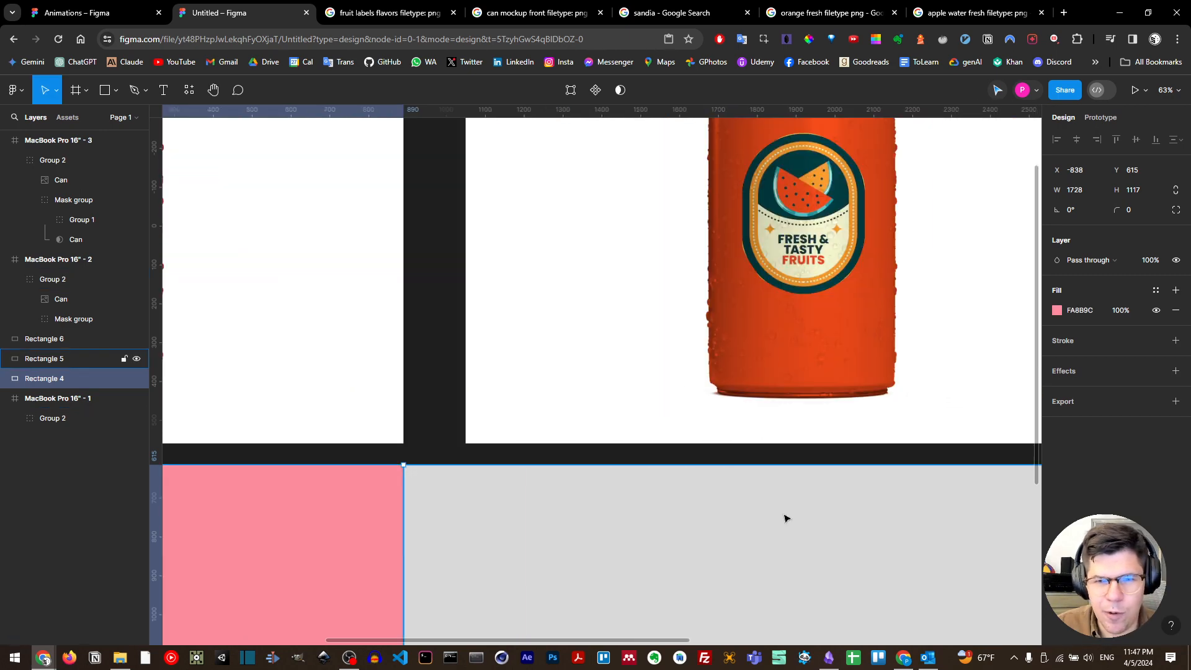
click(783, 516)
scroll(782, 422, down, 2)
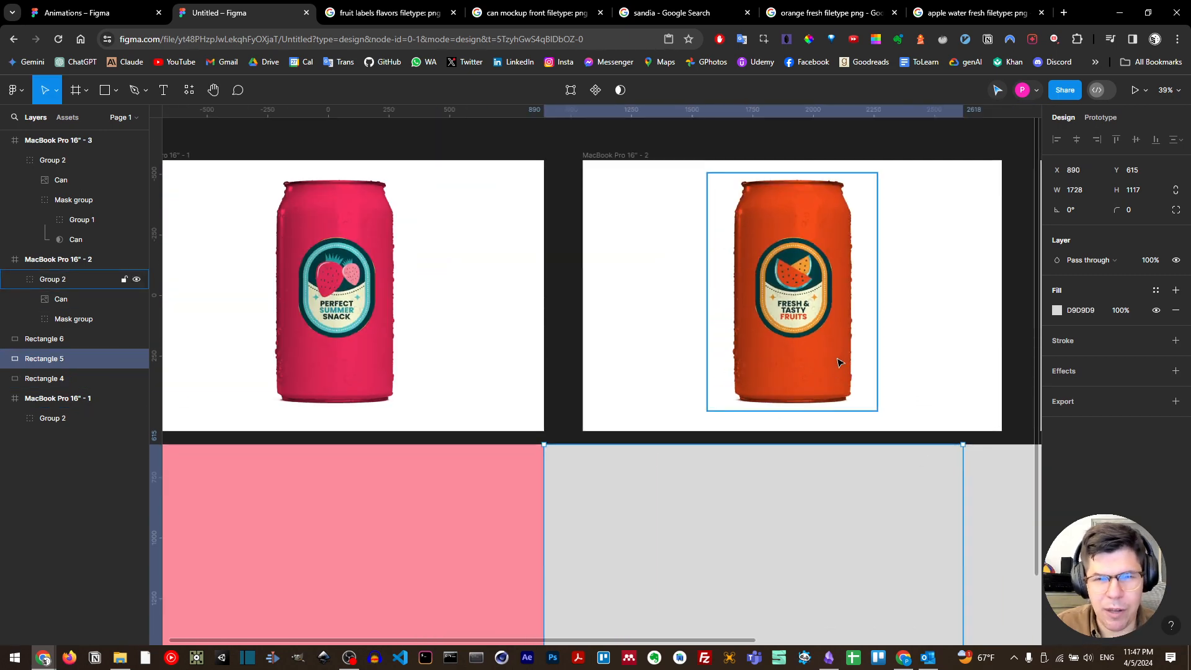
key(i)
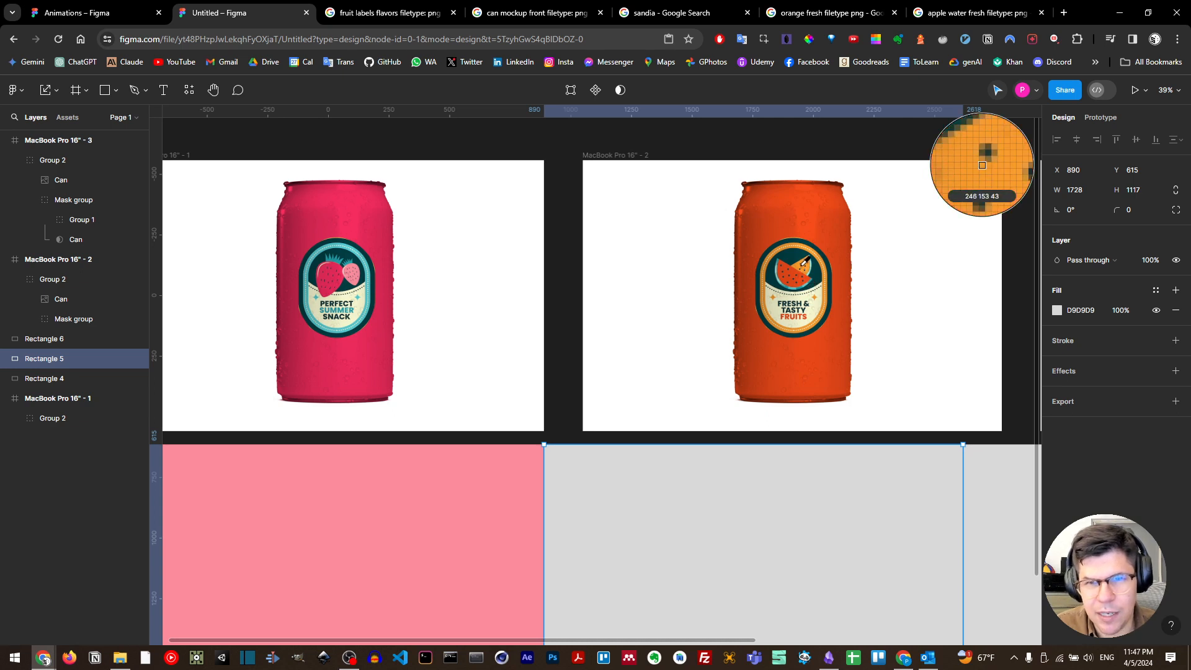
click(804, 263)
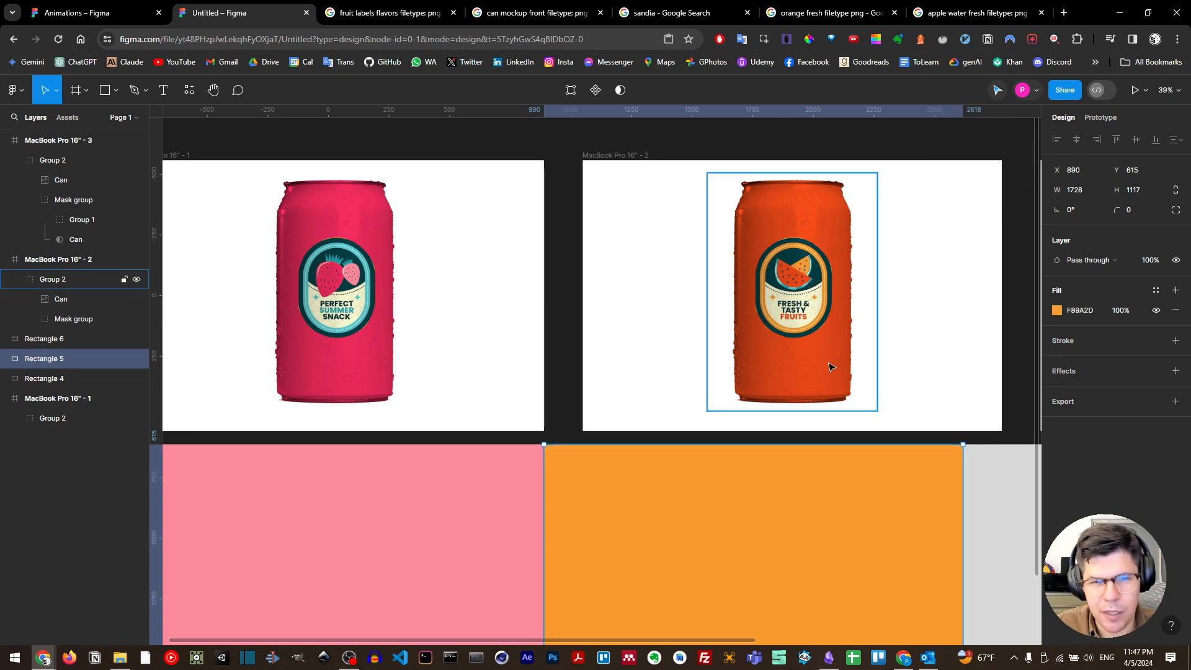
Fill the last grey rectangle with the teal 229EA5 sampled from the pear on the third can
scroll(831, 372, right, 8)
click(791, 474)
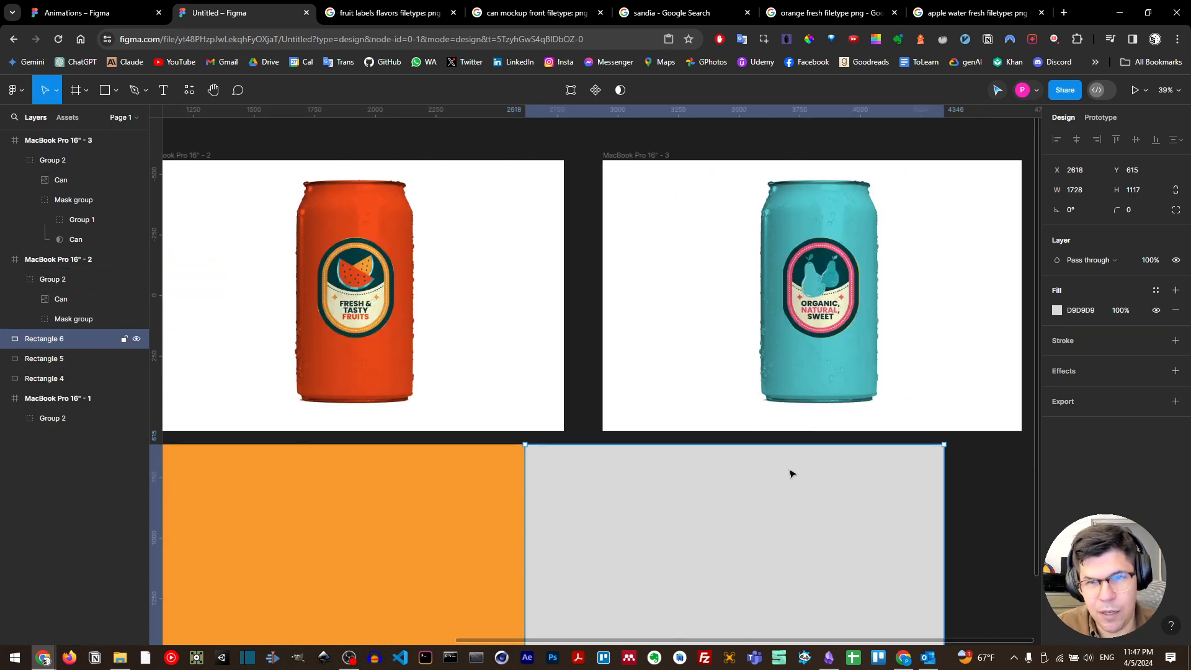
key(i)
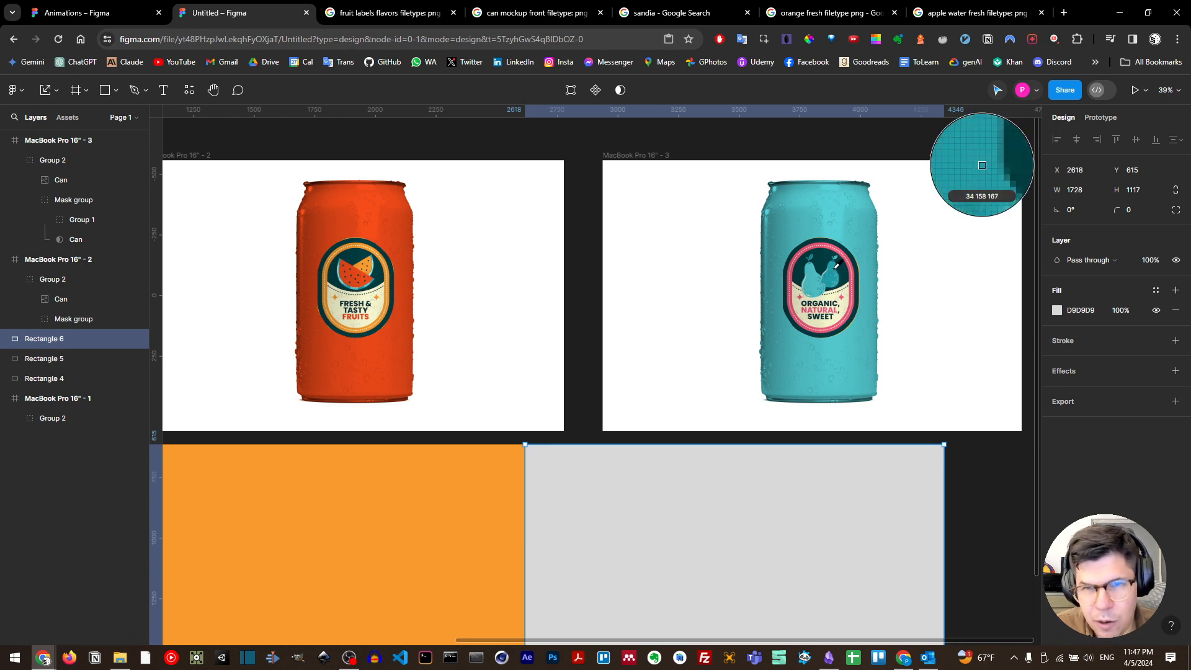
click(834, 272)
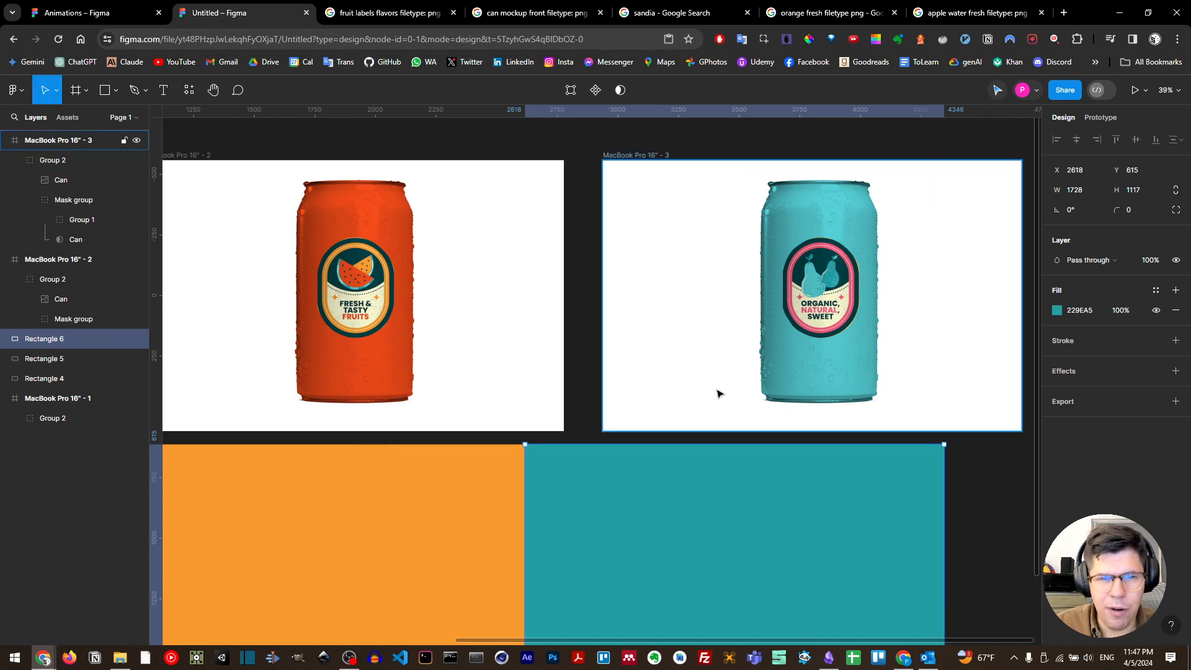
Review the sliding can and background animation in the Animations reference file and return to the Untitled file
scroll(718, 391, down, 4)
scroll(620, 410, up, 2)
shift+click(613, 415)
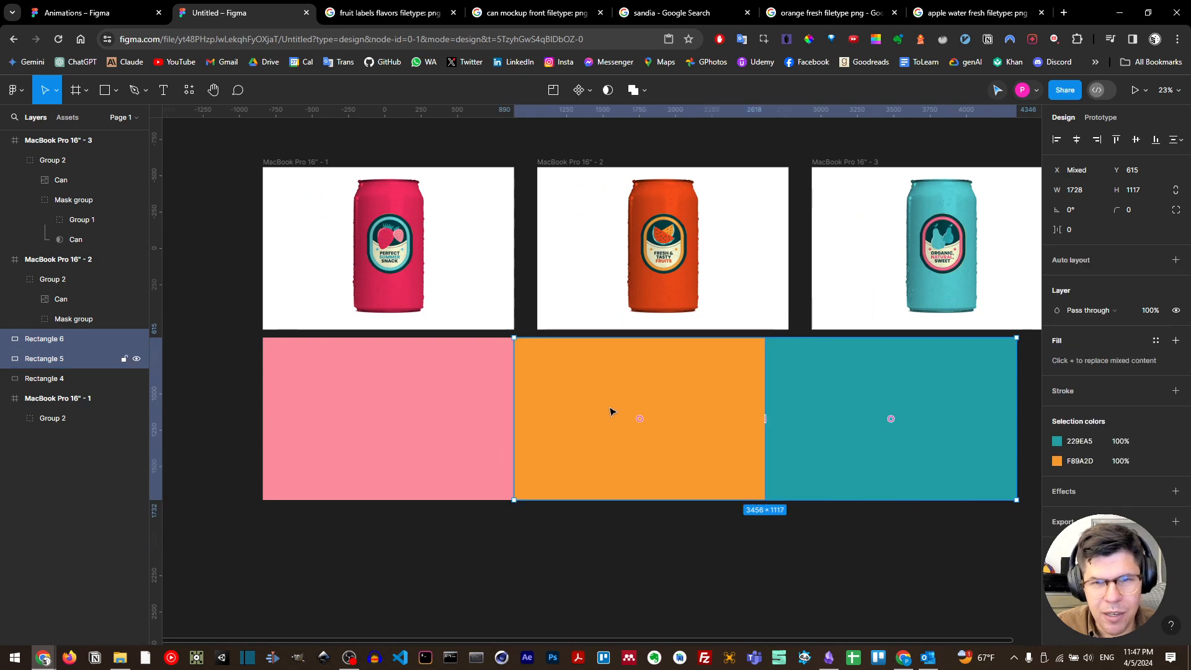
shift+click(386, 402)
click(50, 14)
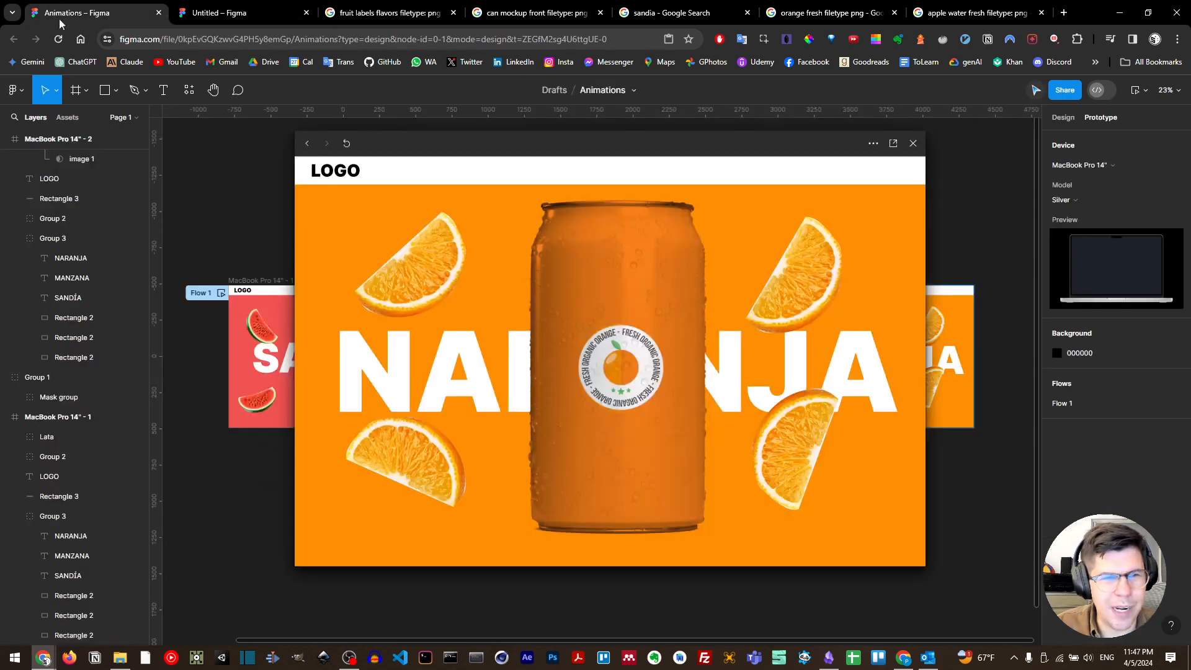
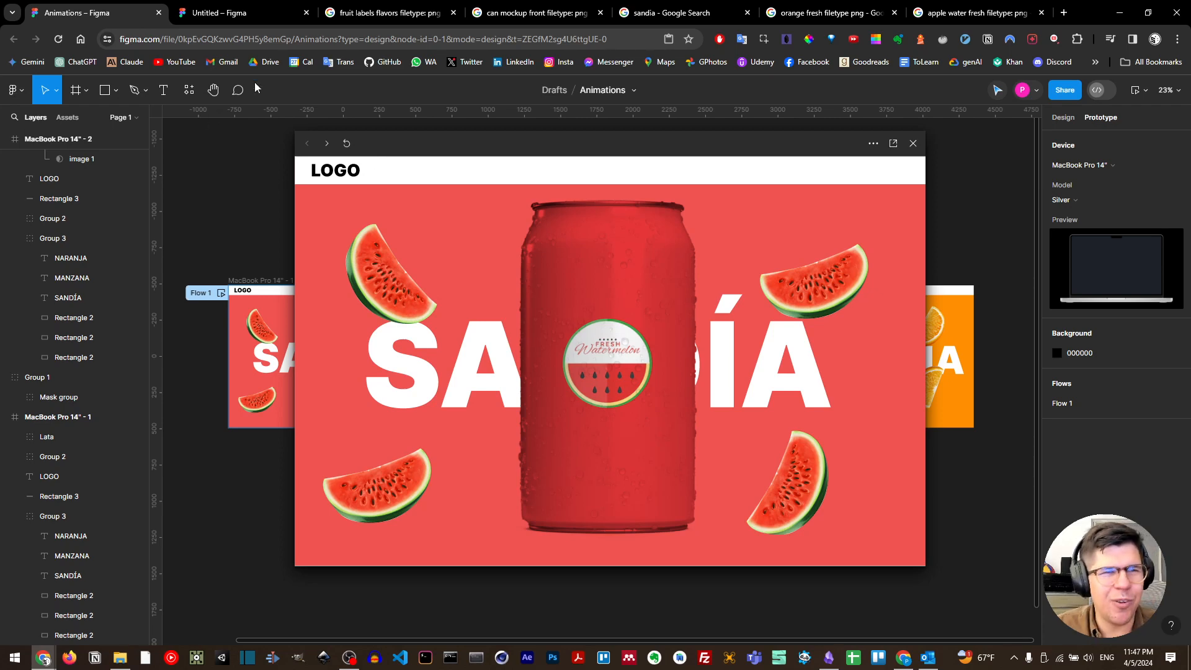
click(214, 13)
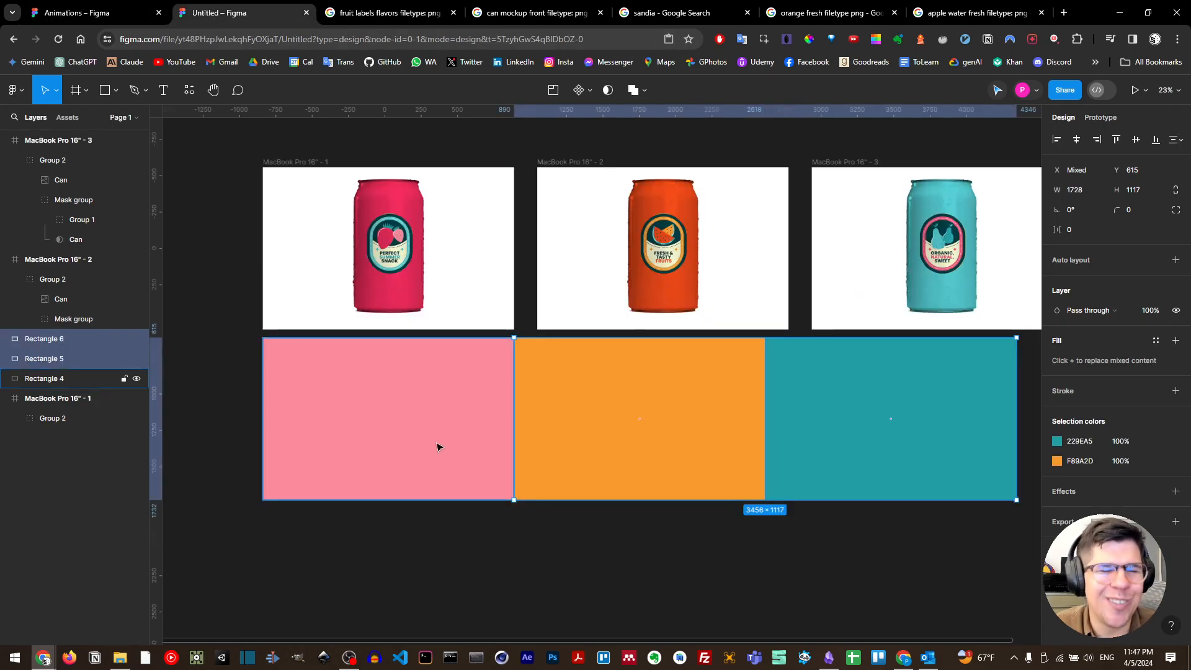
Group the pink, orange and teal rectangles and place the group in the first frame at X 0, Y 0, so pink fills it
click(434, 421)
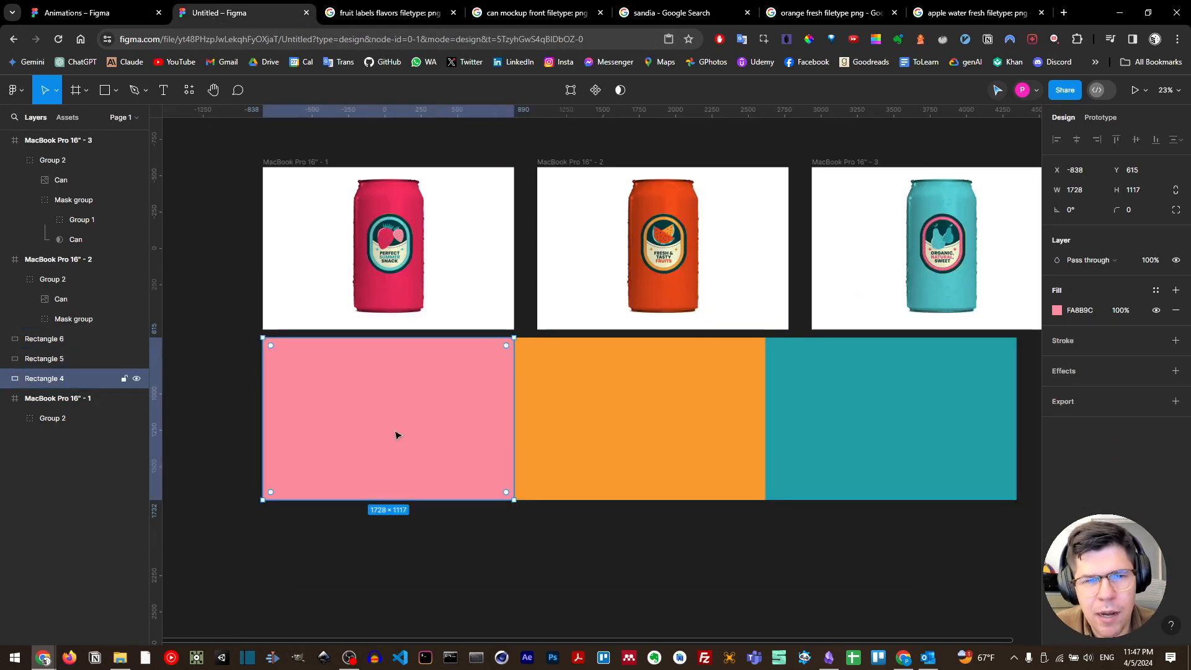
shift+click(644, 434)
shift+click(847, 445)
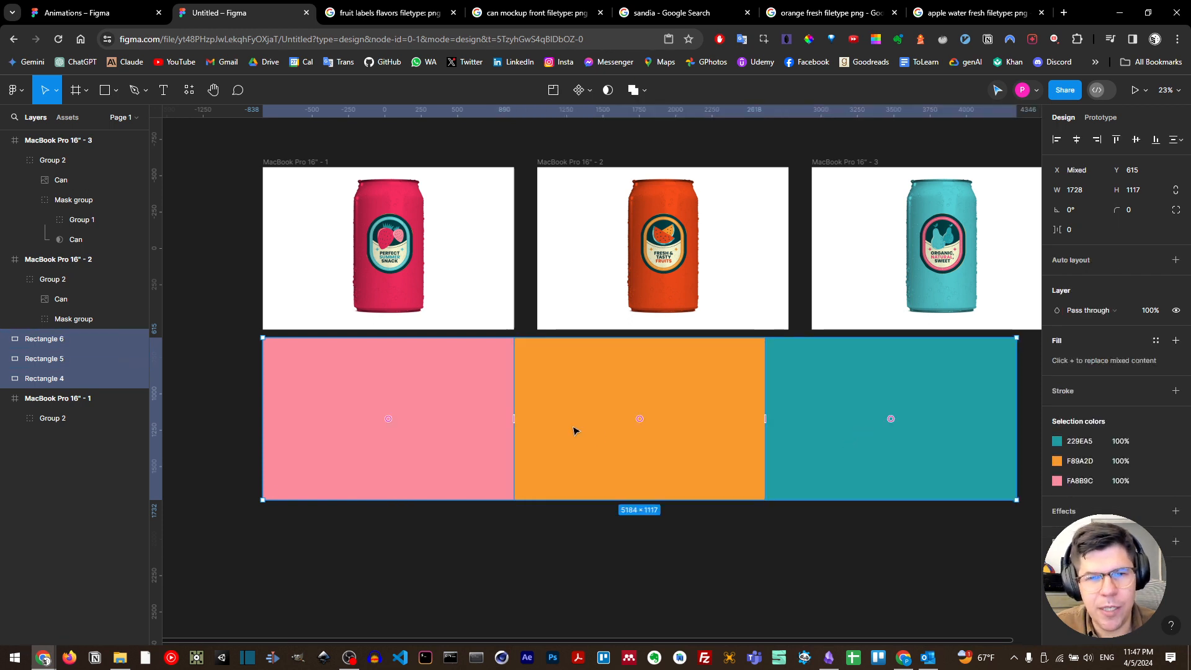
right_click(587, 396)
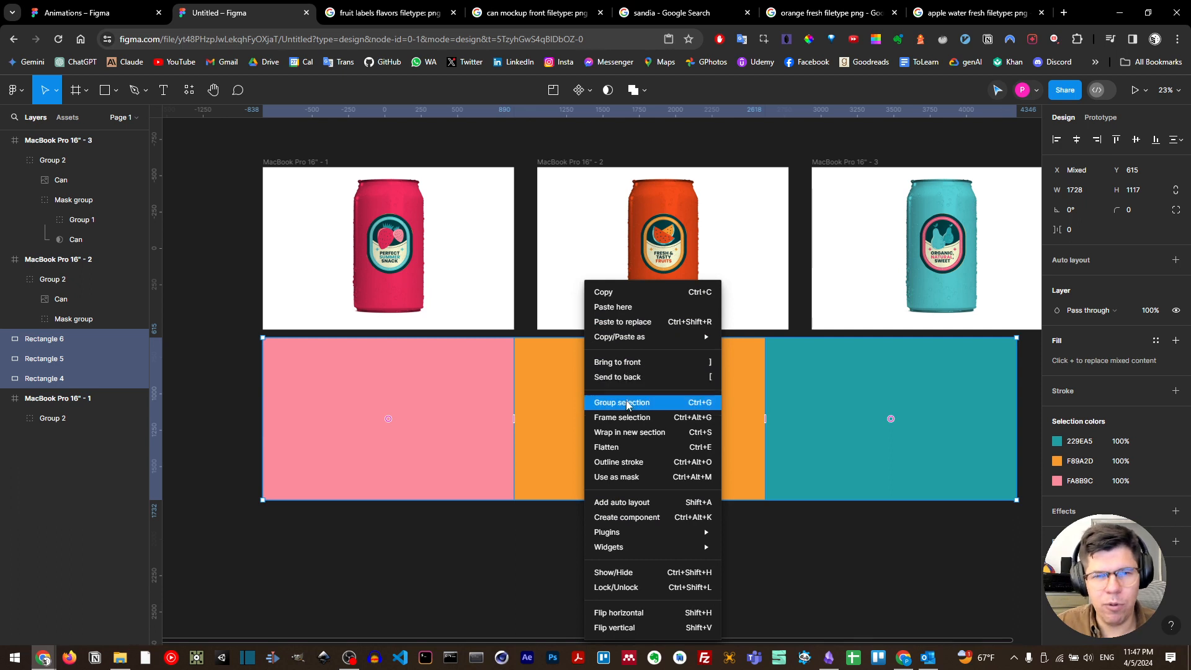
click(606, 404)
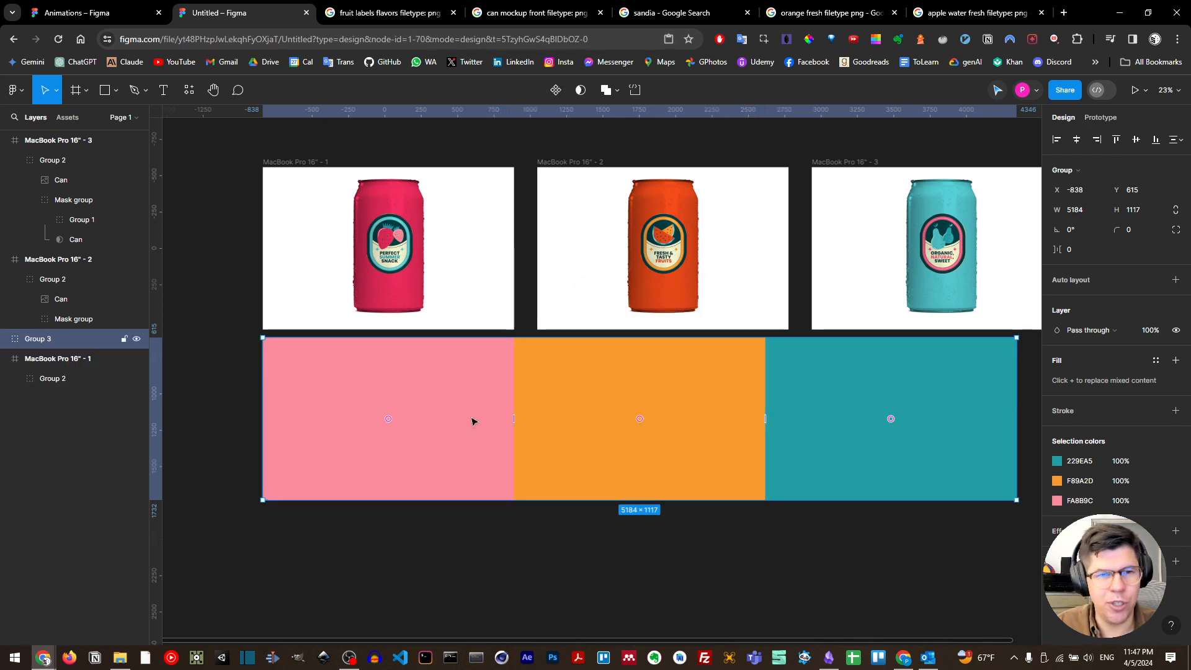
drag(421, 445, 439, 275)
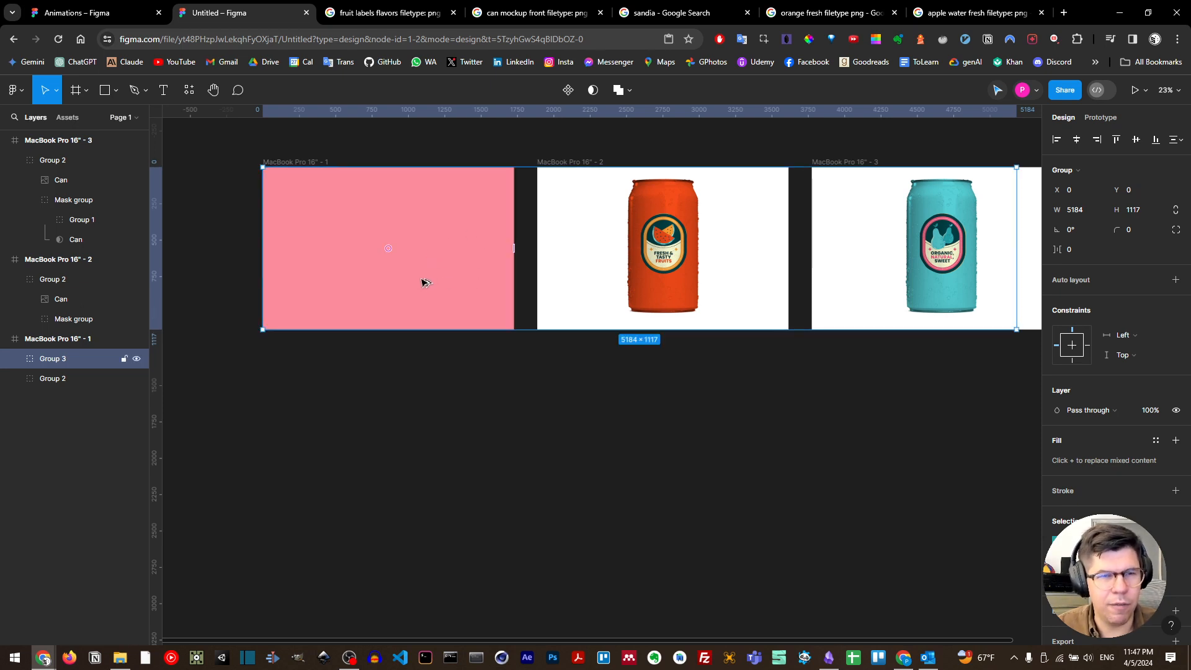
Duplicate the colour group into the second frame at X -1728 so orange fills it, and place another copy in the third frame
drag(503, 286, 633, 279)
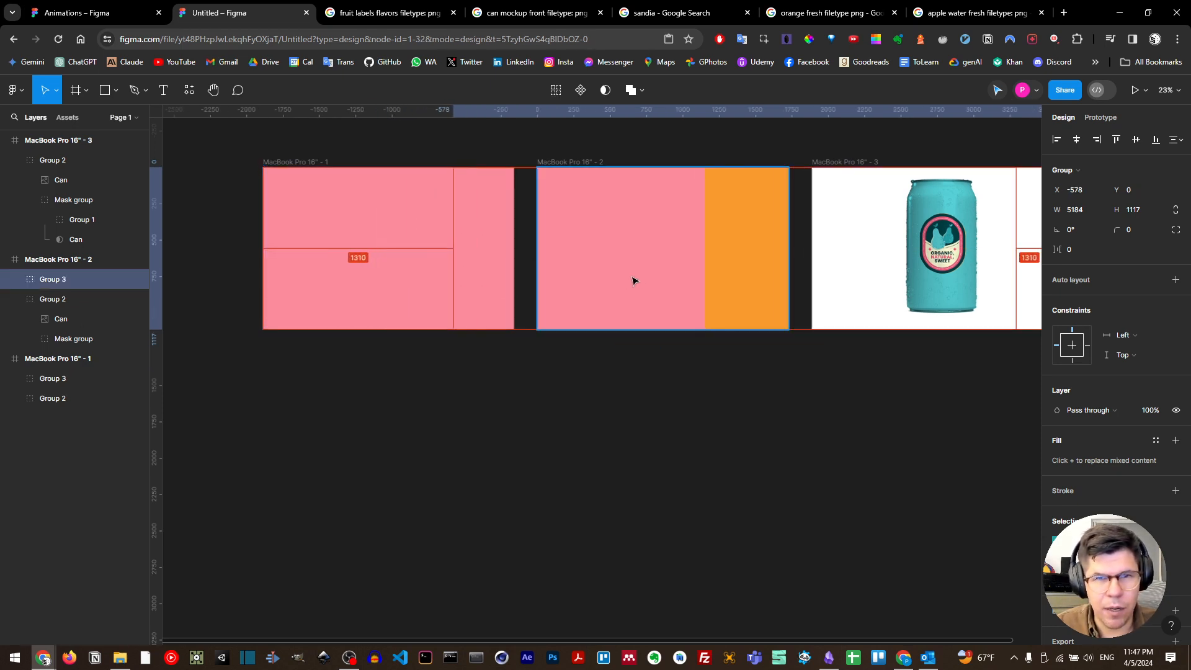
drag(745, 280, 582, 277)
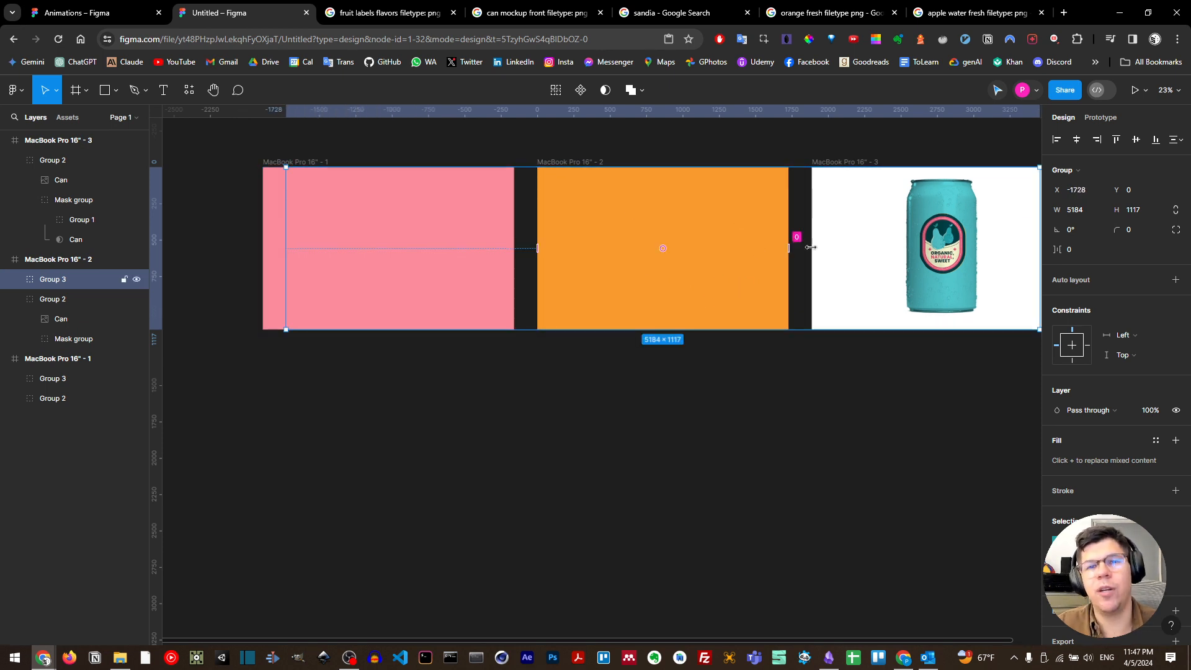
scroll(803, 254, right, 5)
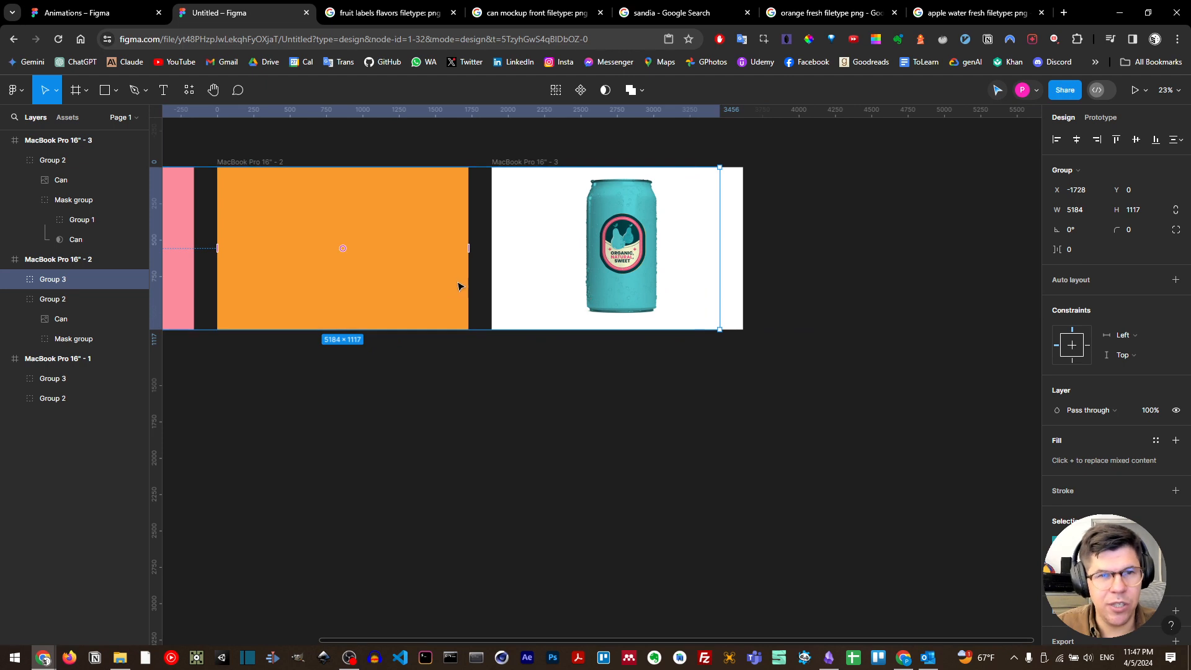
alt+drag(417, 283, 516, 280)
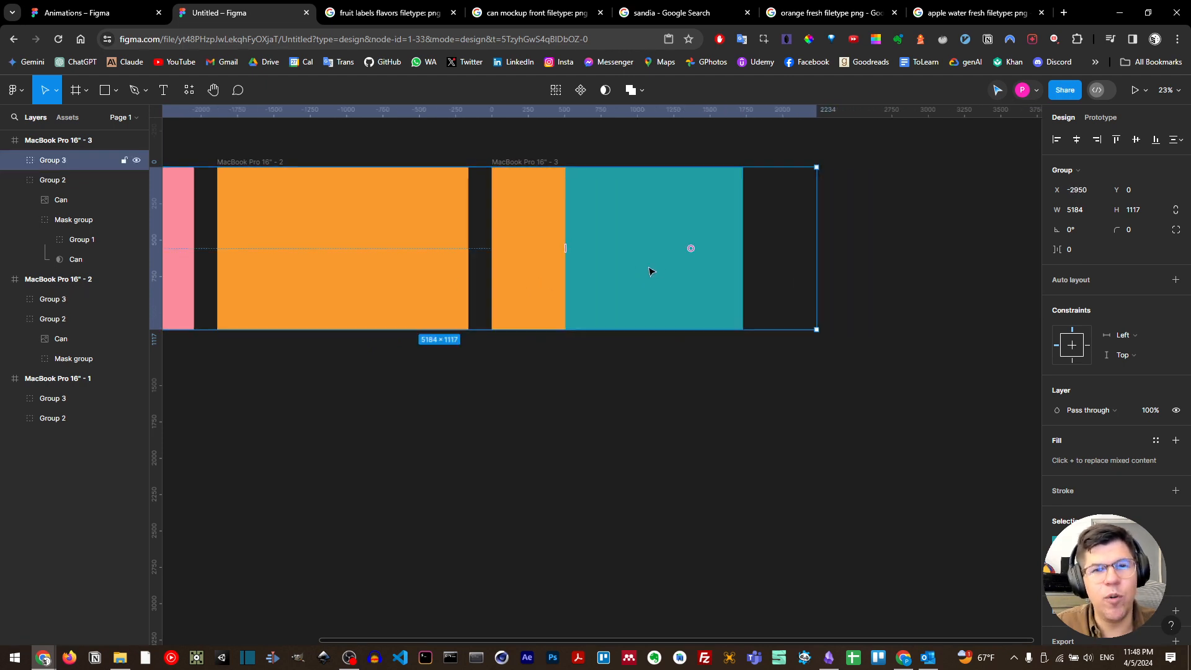
Move the background group in the MacBook Pro 16" - 3 frame to X -3456 so its teal rectangle fills the frame
drag(674, 267, 606, 273)
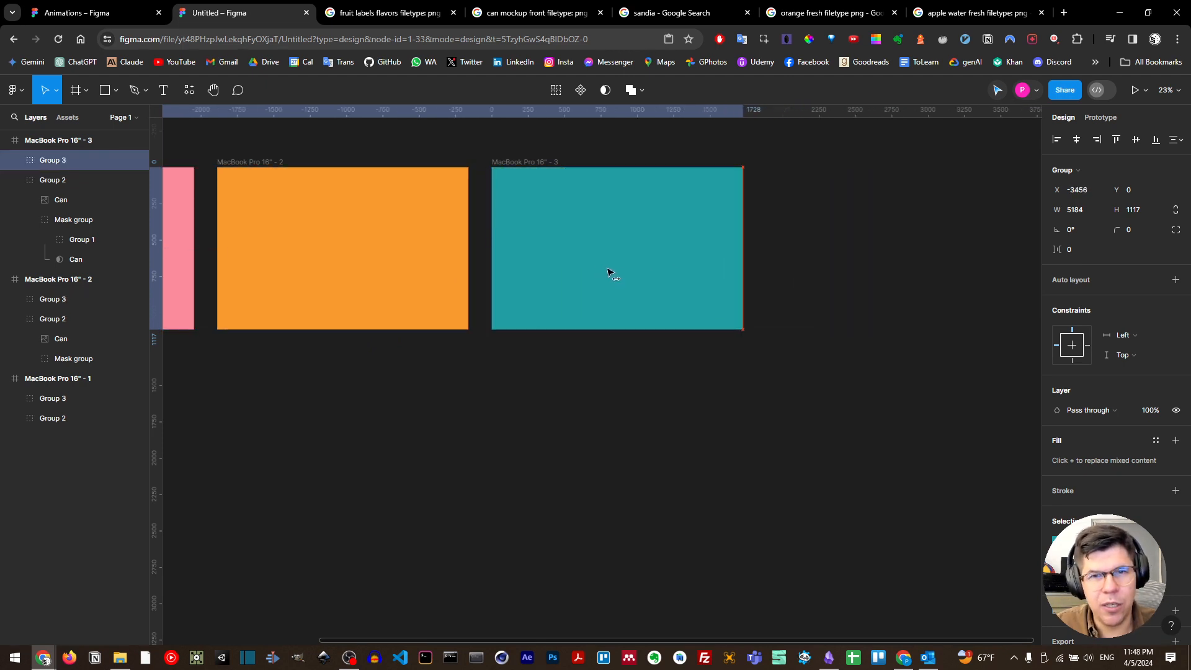
click(590, 335)
scroll(462, 336, right, 1)
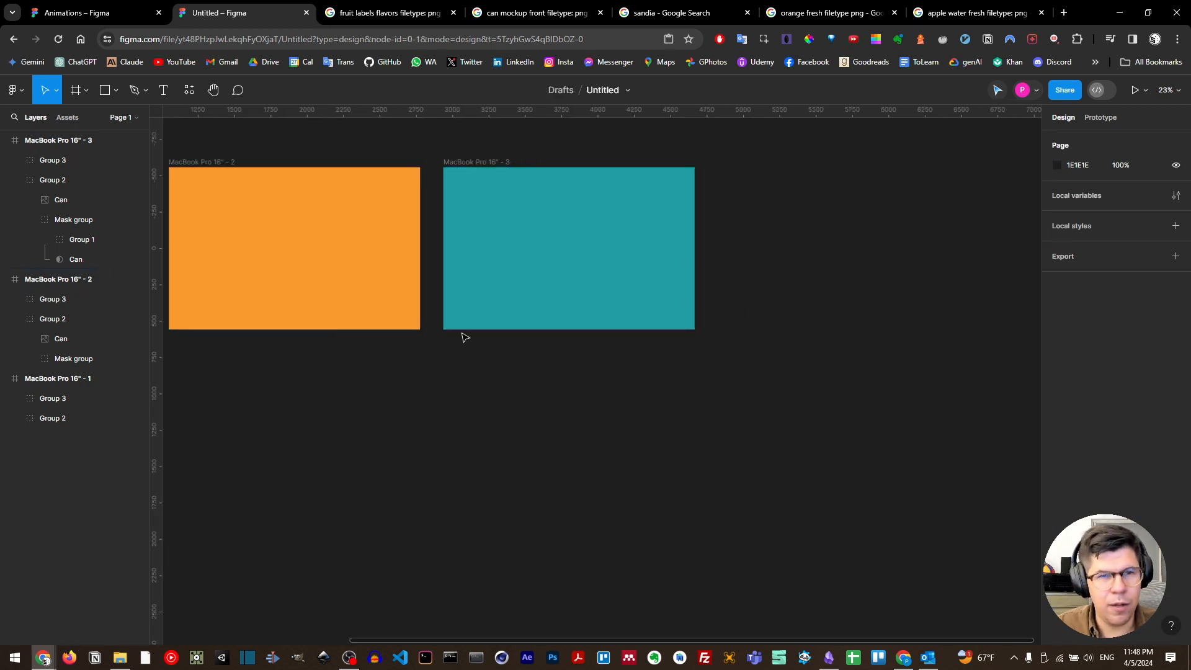
Try to send the three MacBook Pro 16" frames to the back together
scroll(478, 338, left, 7)
click(428, 298)
shift+click(583, 304)
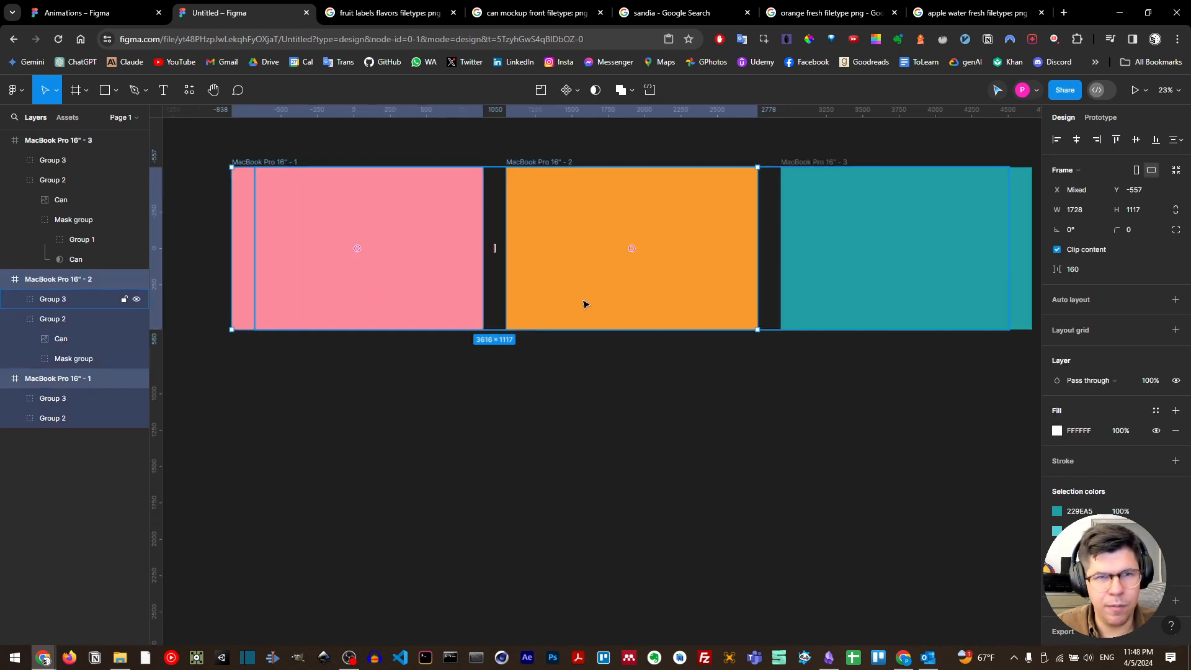
shift+click(877, 300)
right_click(843, 280)
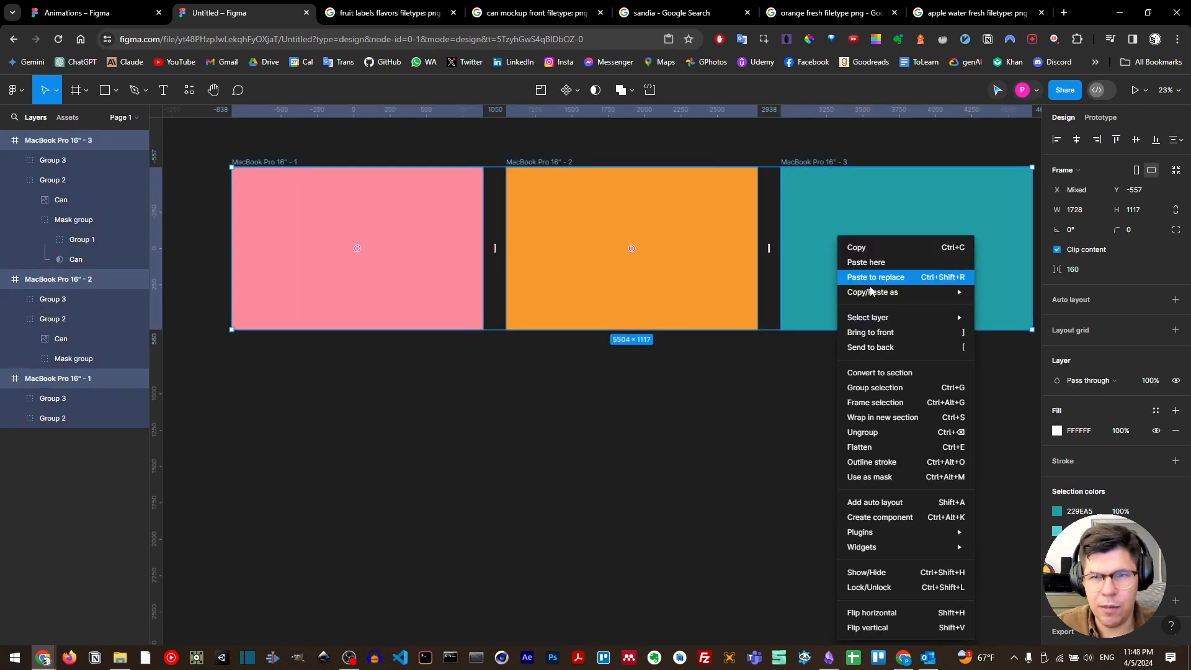
click(869, 348)
click(319, 311)
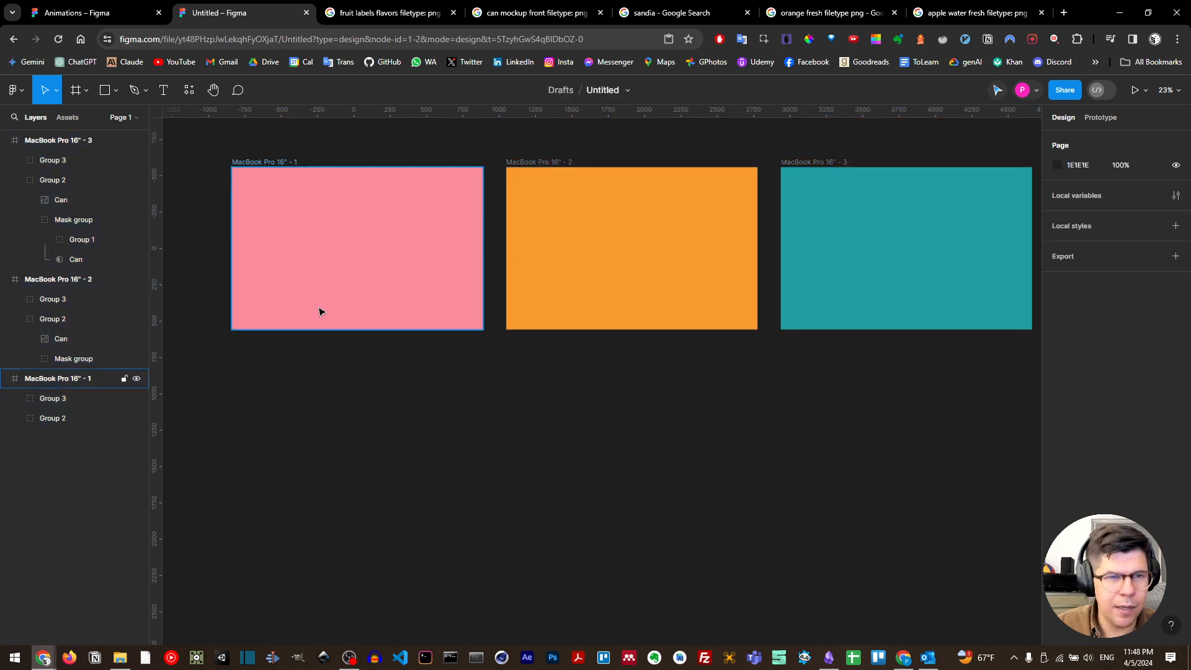
Try to reveal the can by sending the MacBook Pro 16" - 1 frame to the back
right_click(373, 237)
click(414, 353)
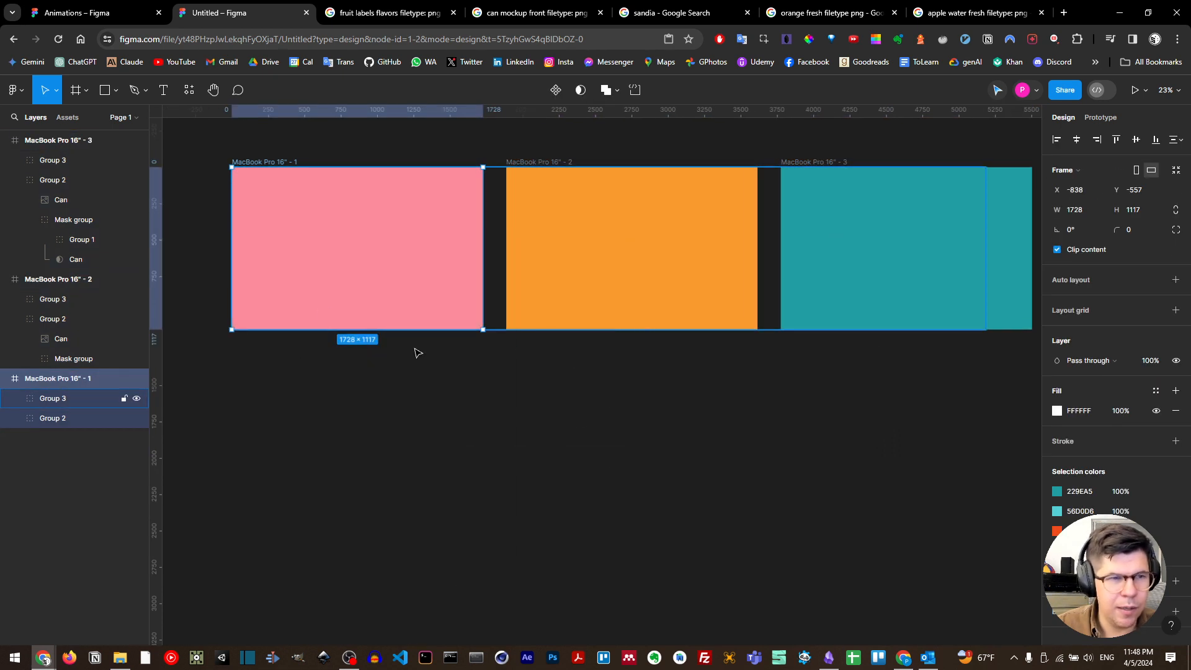
click(599, 301)
right_click(594, 300)
mouse_move(597, 296)
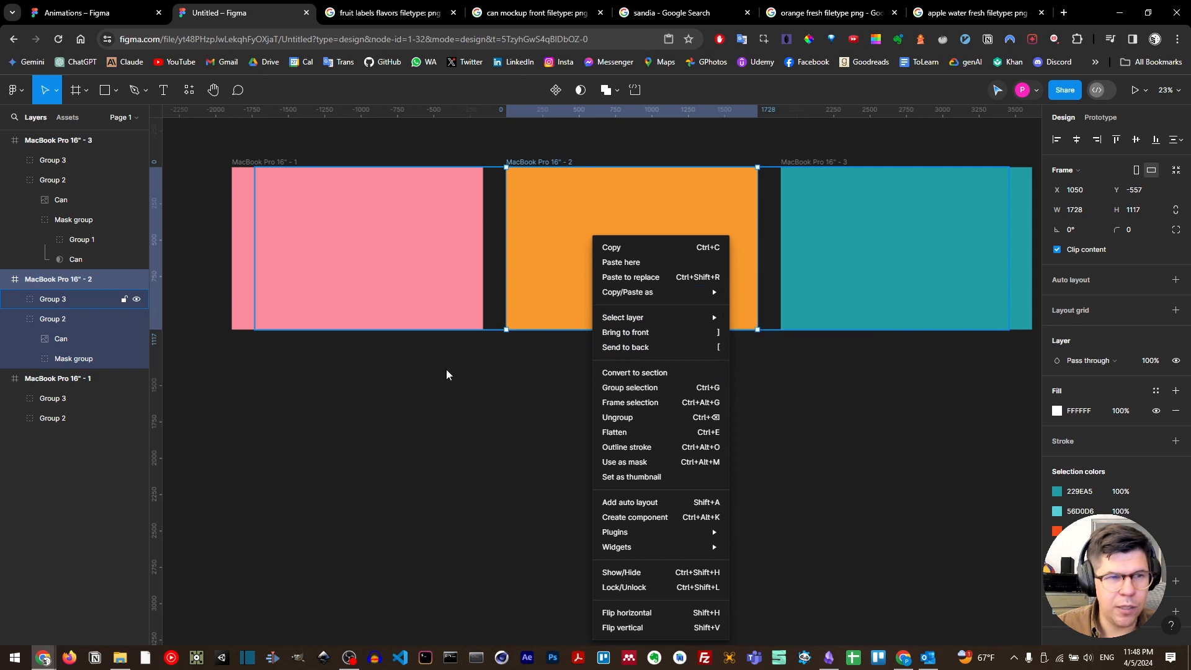
key(Escape)
click(301, 271)
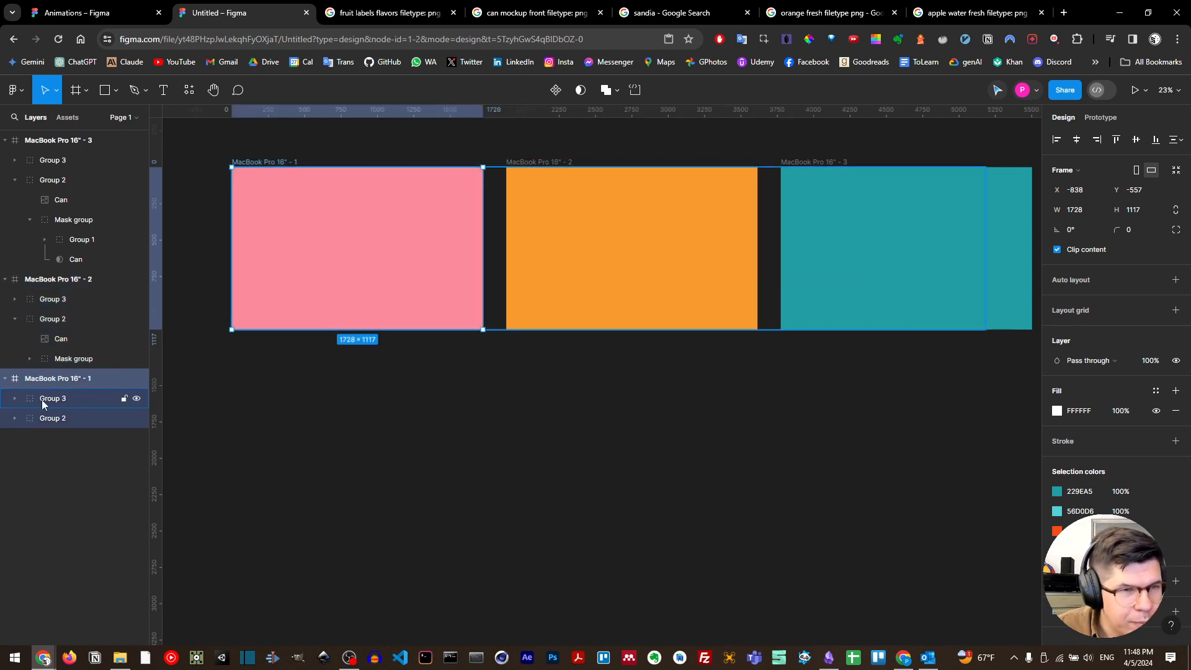
Undo the frame reordering, then try moving the pink frame down and undo that as well
key(ctrl+z)
key(ctrl+z)
key(ctrl+z)
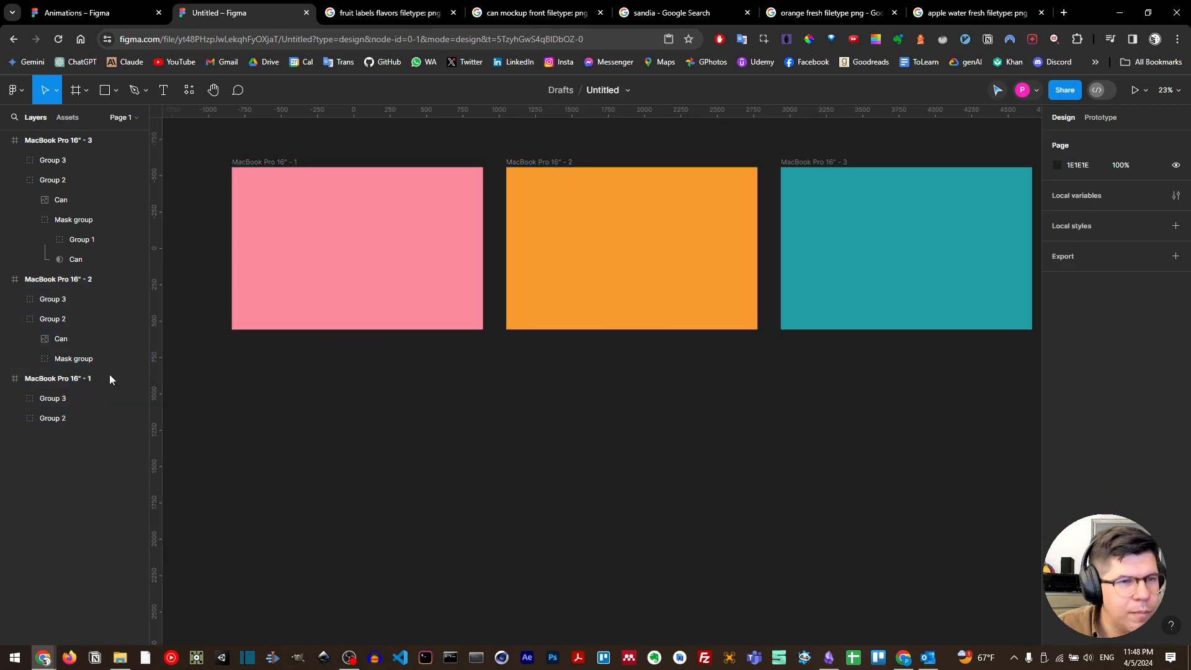
drag(302, 267, 295, 345)
key(ctrl+z)
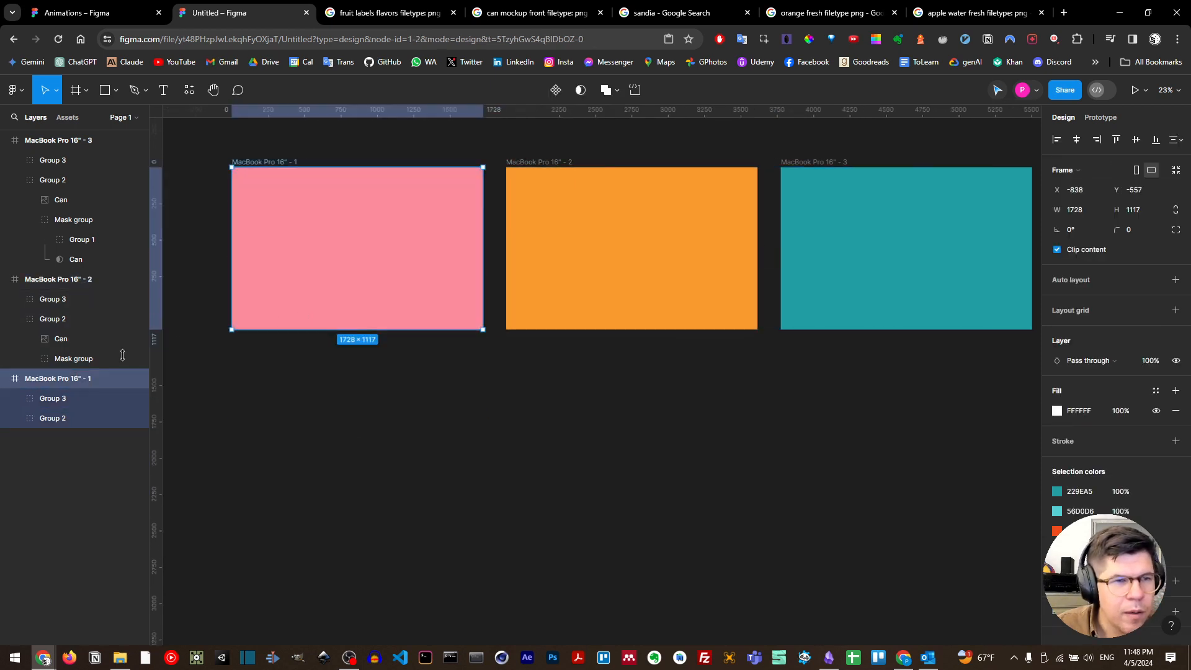
Expand Group 3 in the MacBook Pro 16" - 1 frame and send it to the back, behind the can
click(28, 399)
click(15, 399)
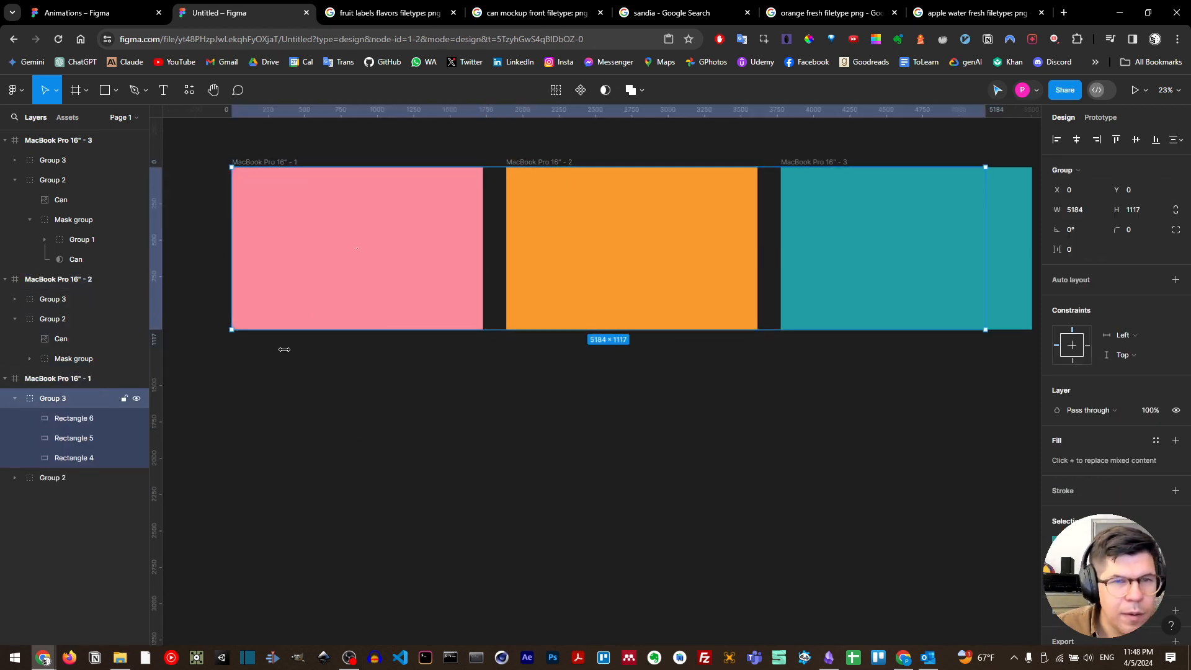
right_click(311, 267)
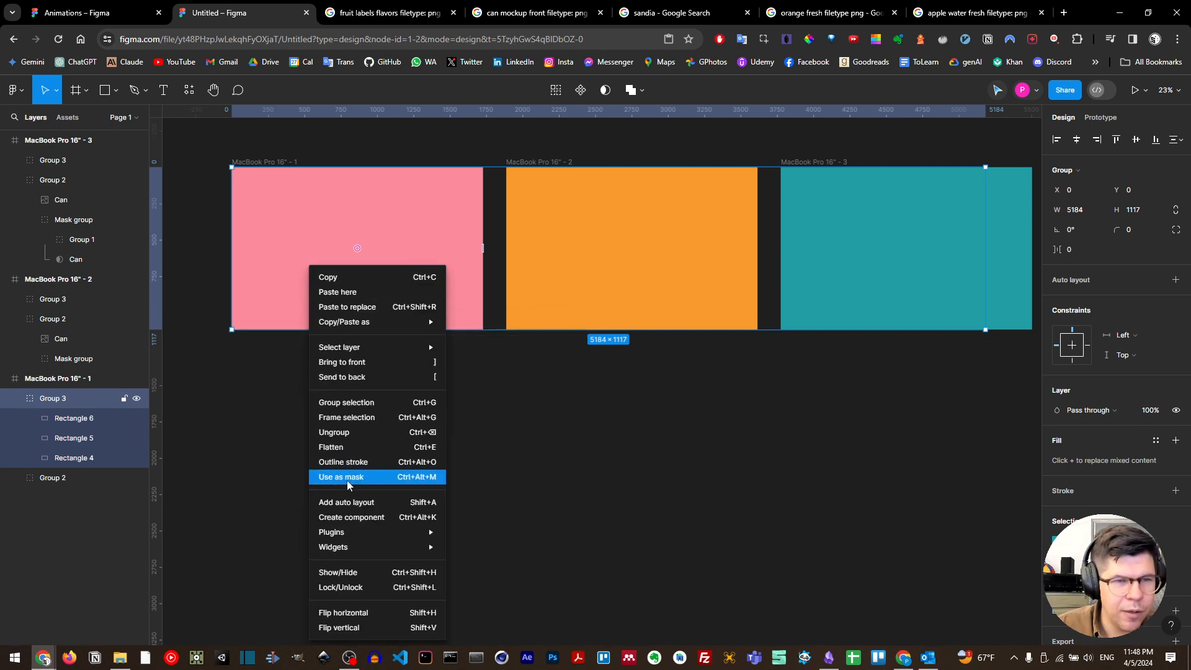
click(346, 377)
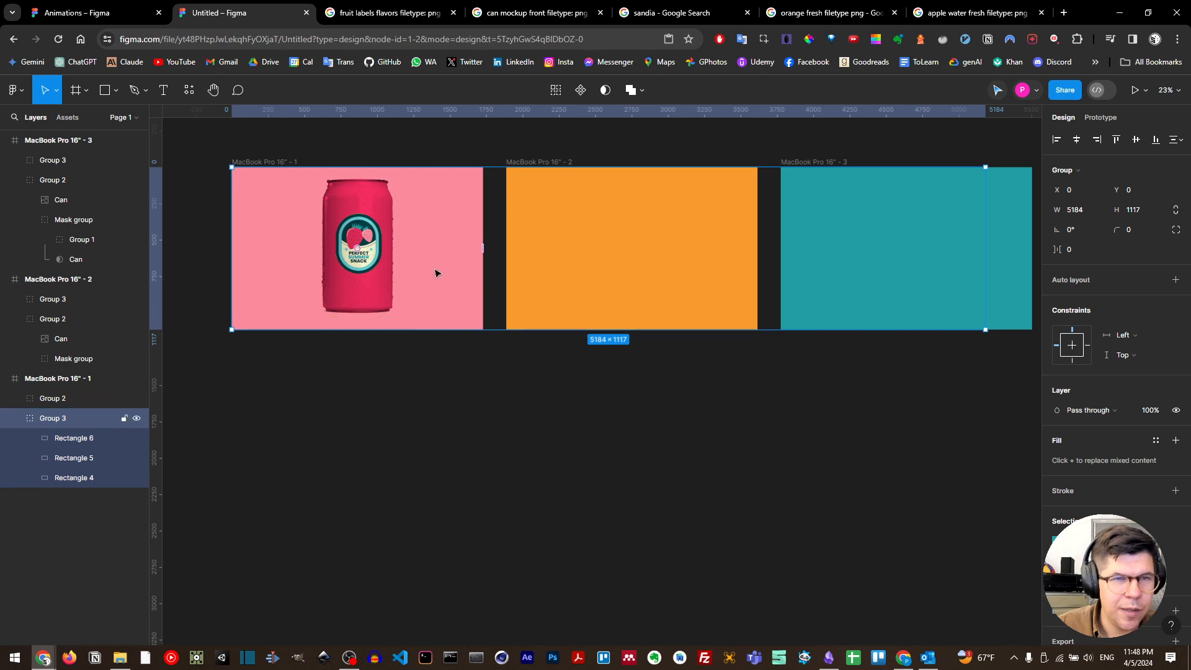
Try sending the whole MacBook Pro 16" - 2 frame to the back, and restore its layer order
click(561, 276)
right_click(578, 274)
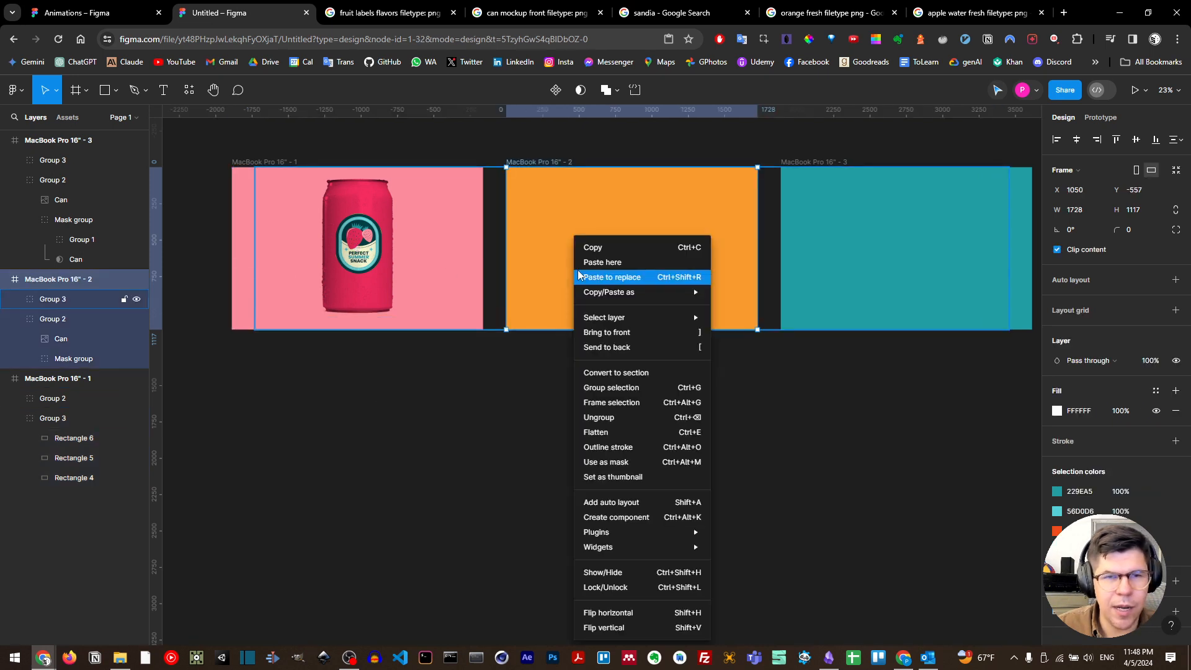
click(614, 348)
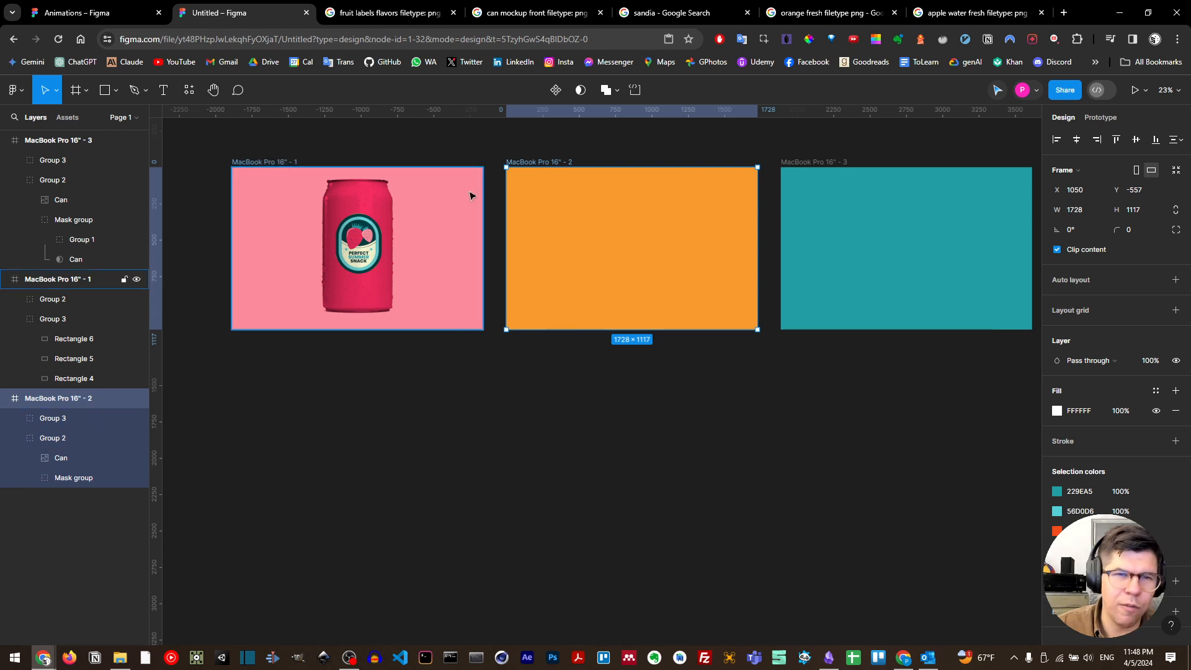
key(ctrl+bracketright)
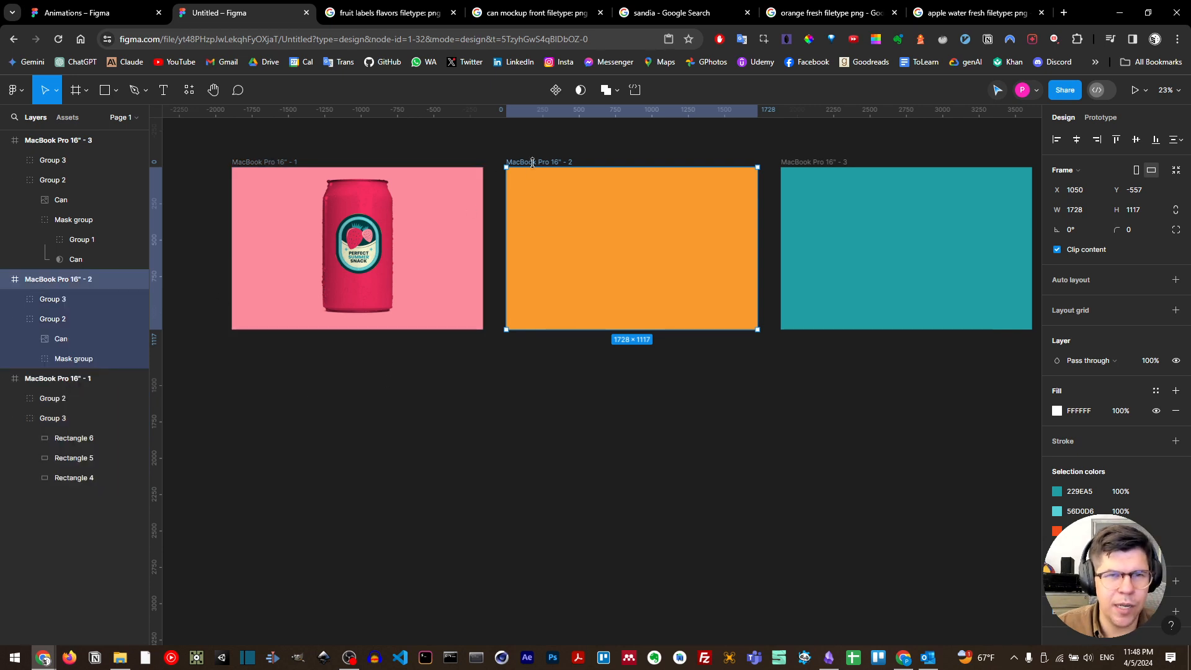
Rename Group 3 in the MacBook Pro 16" - 2 frame as "back"
click(51, 301)
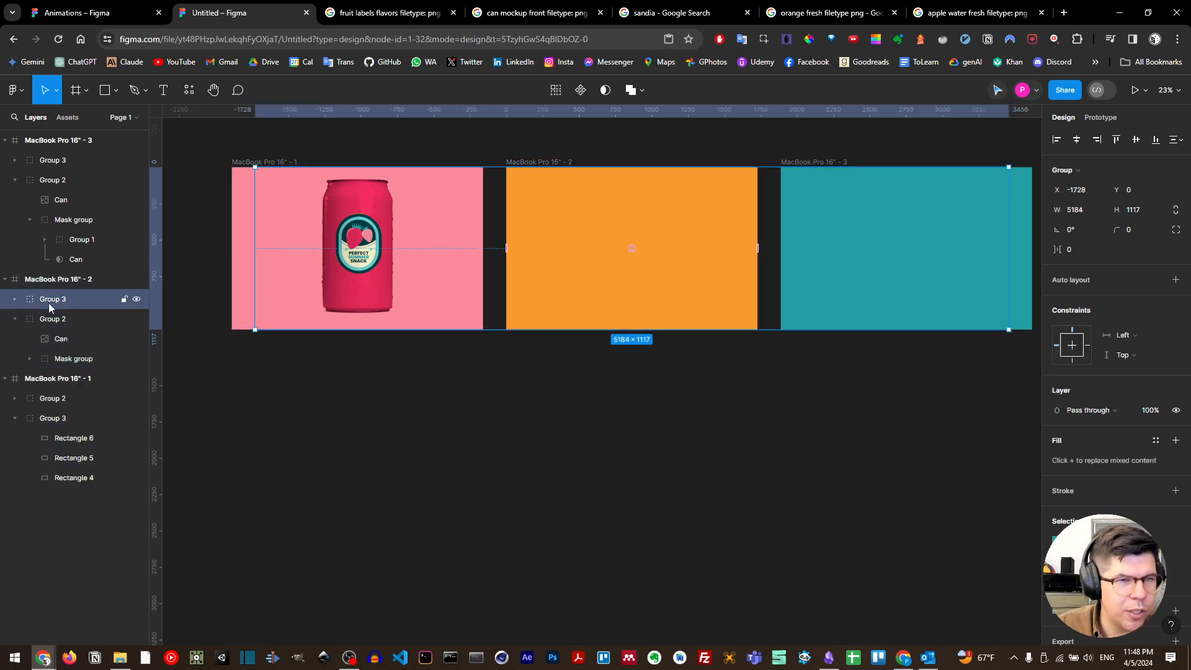
double_click(62, 302)
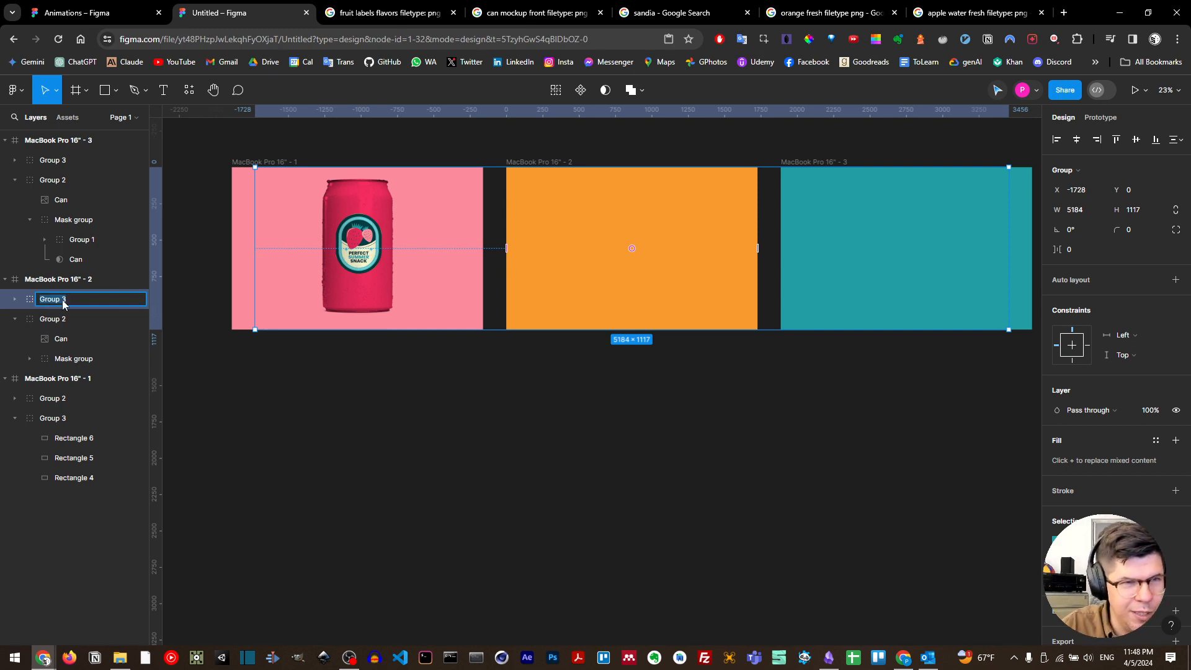
text(Fra)
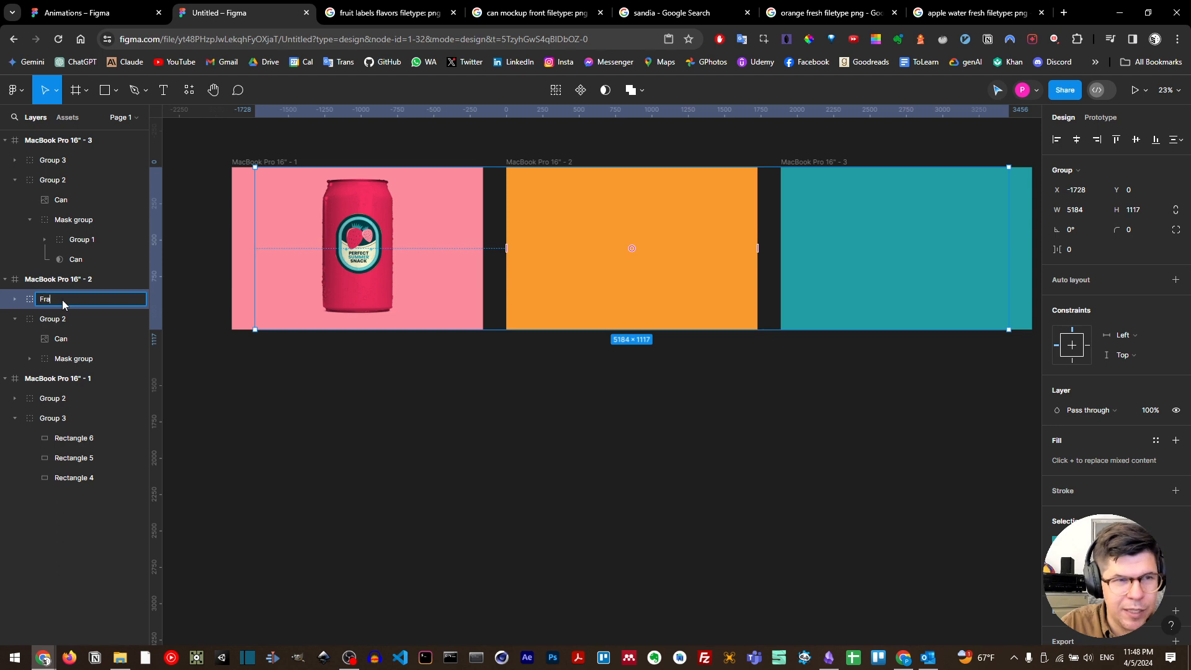
text(m)
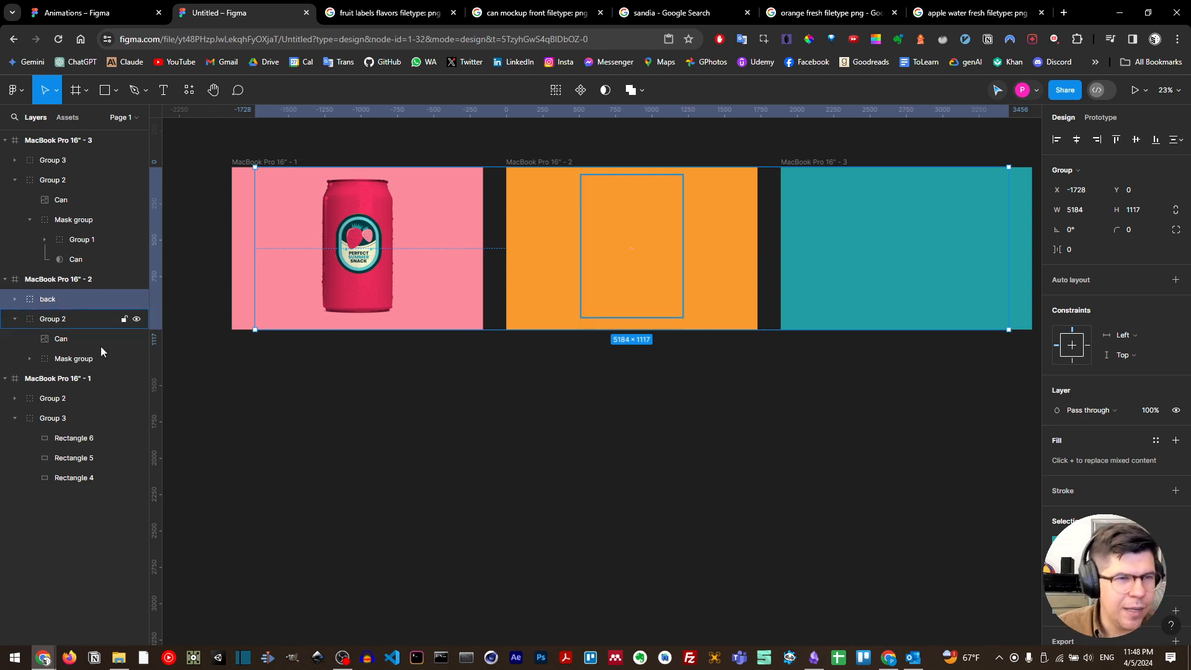
In the MacBook Pro 16" - 1 frame, rename Group 2 as "back" and Group 3 as "can"
double_click(65, 401)
text(bac)
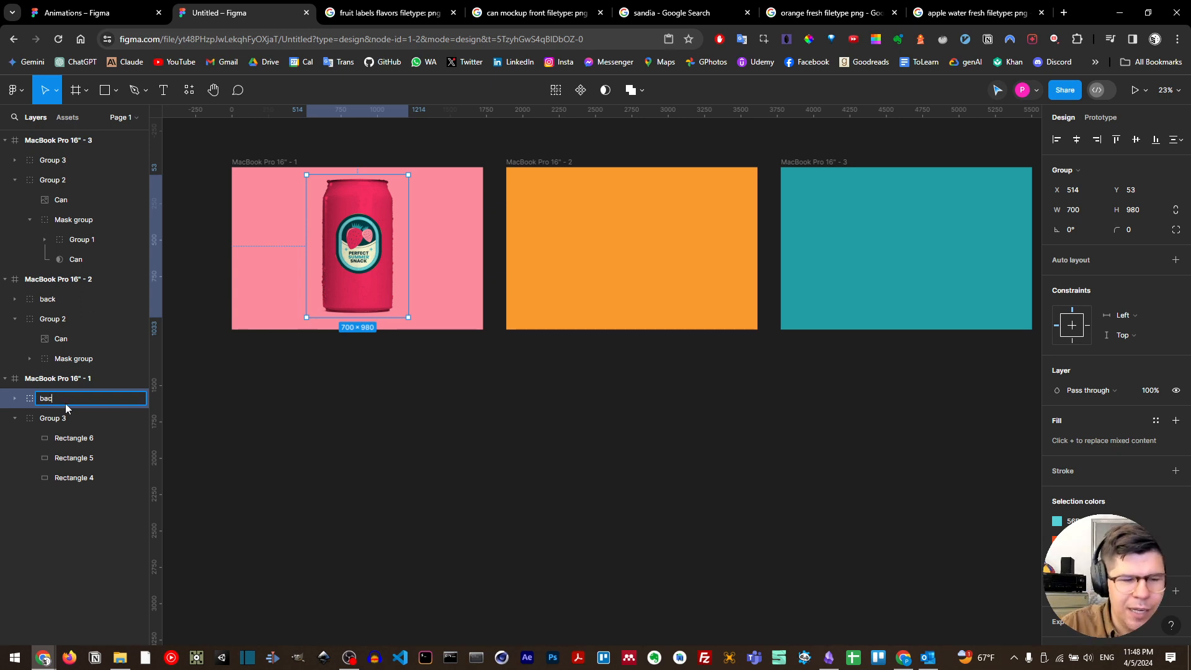
text(k)
key(Return)
double_click(56, 420)
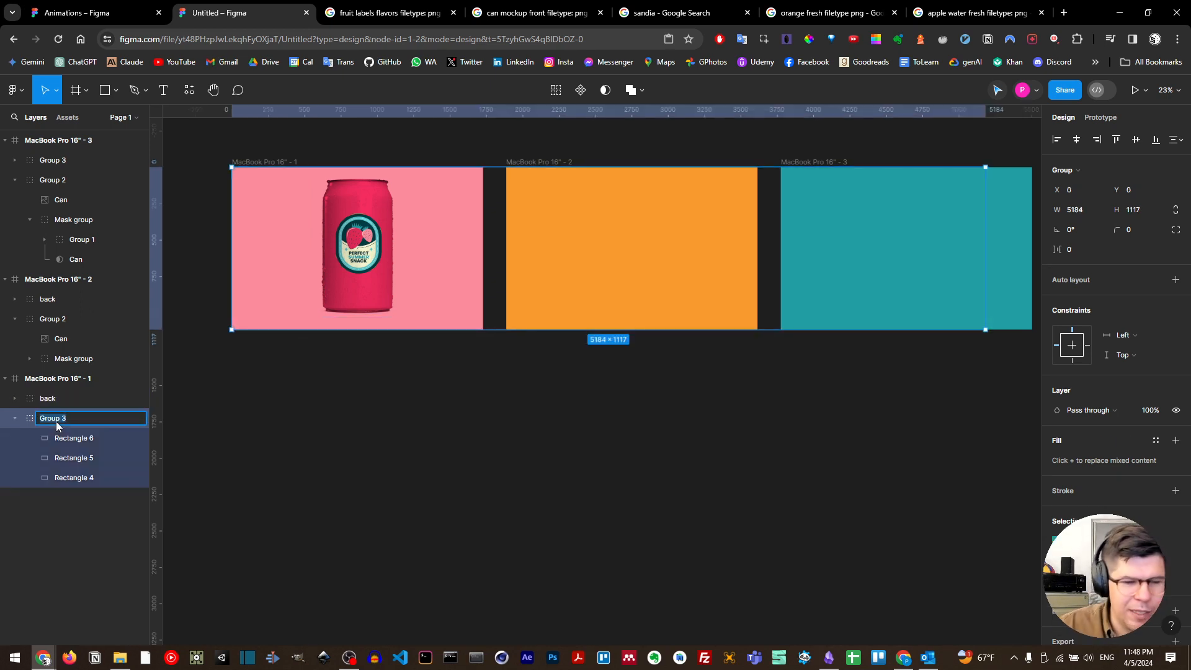
text(can)
key(Return)
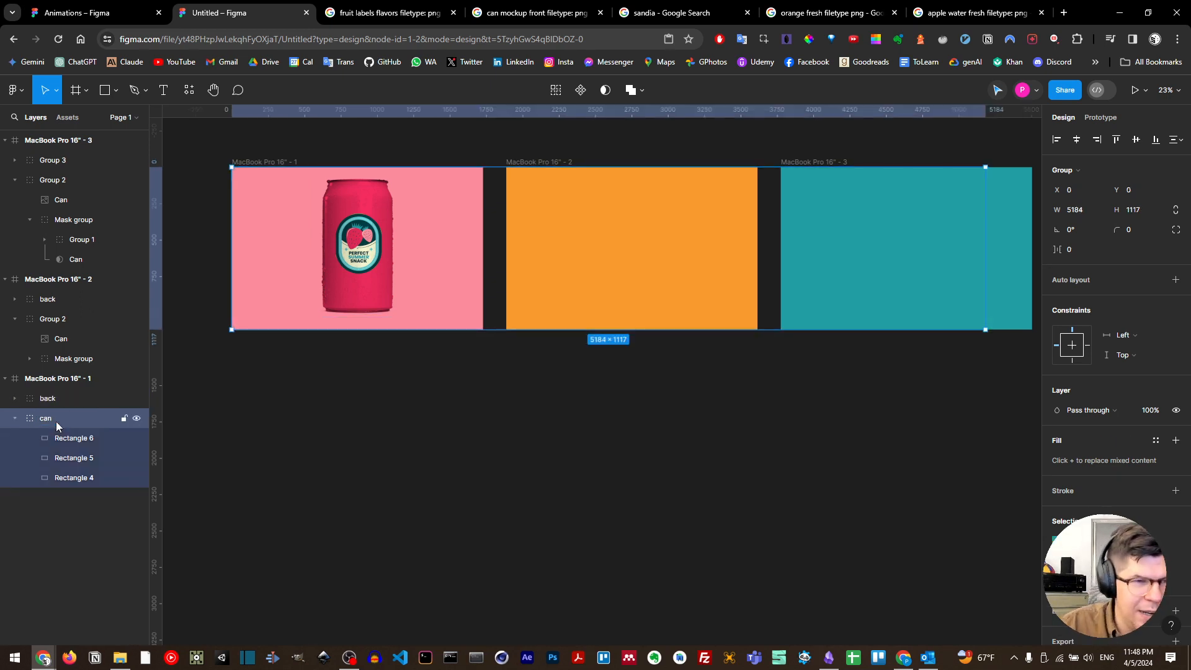
Rename Group 2 in the MacBook Pro 16" - 2 frame as "Can"
double_click(57, 320)
text(Can)
key(Return)
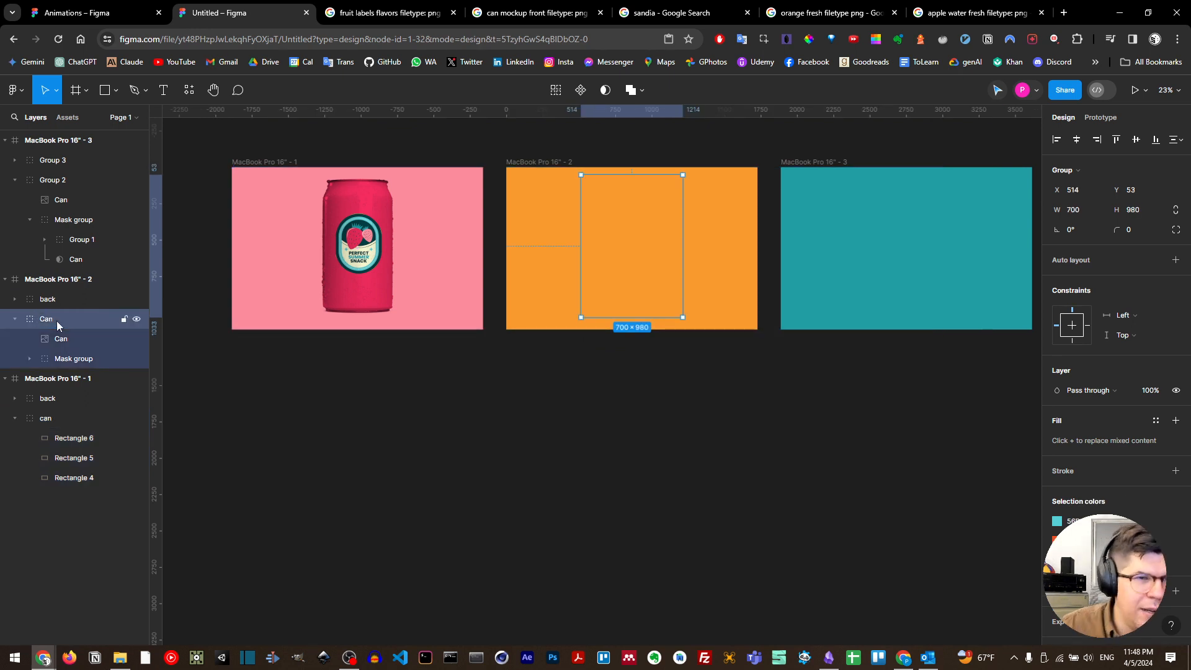
In the MacBook Pro 16" - 3 frame, rename Group 2 as "Can" and Group 3 as "Back"
click(15, 180)
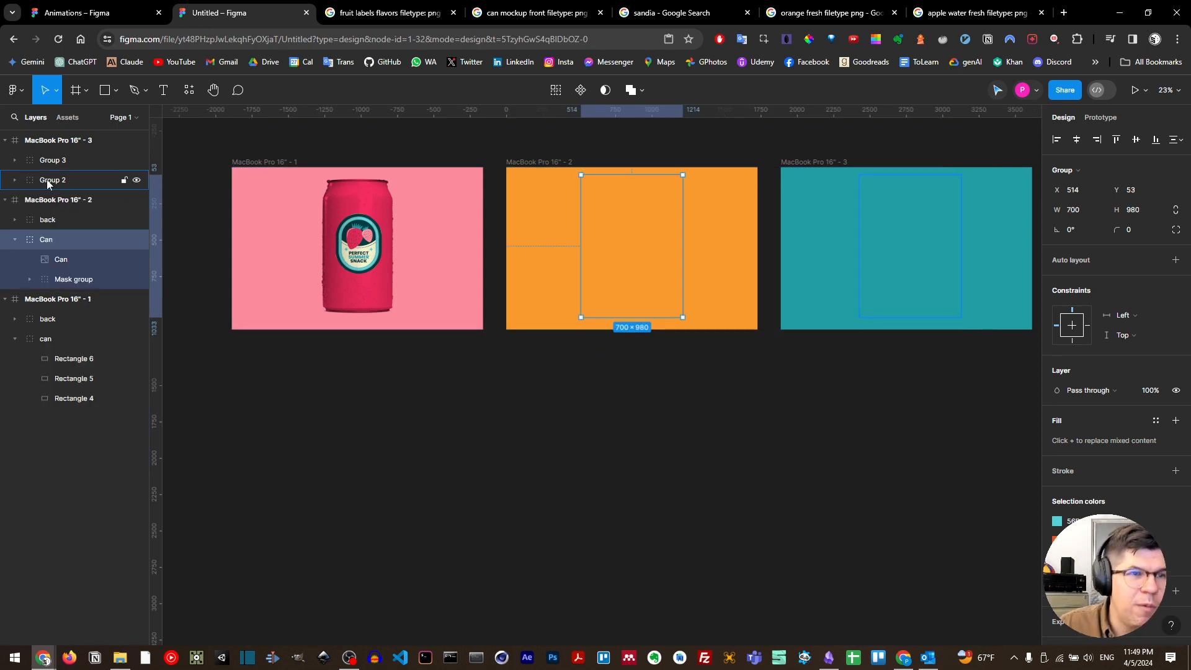
double_click(46, 180)
text(Can)
key(Return)
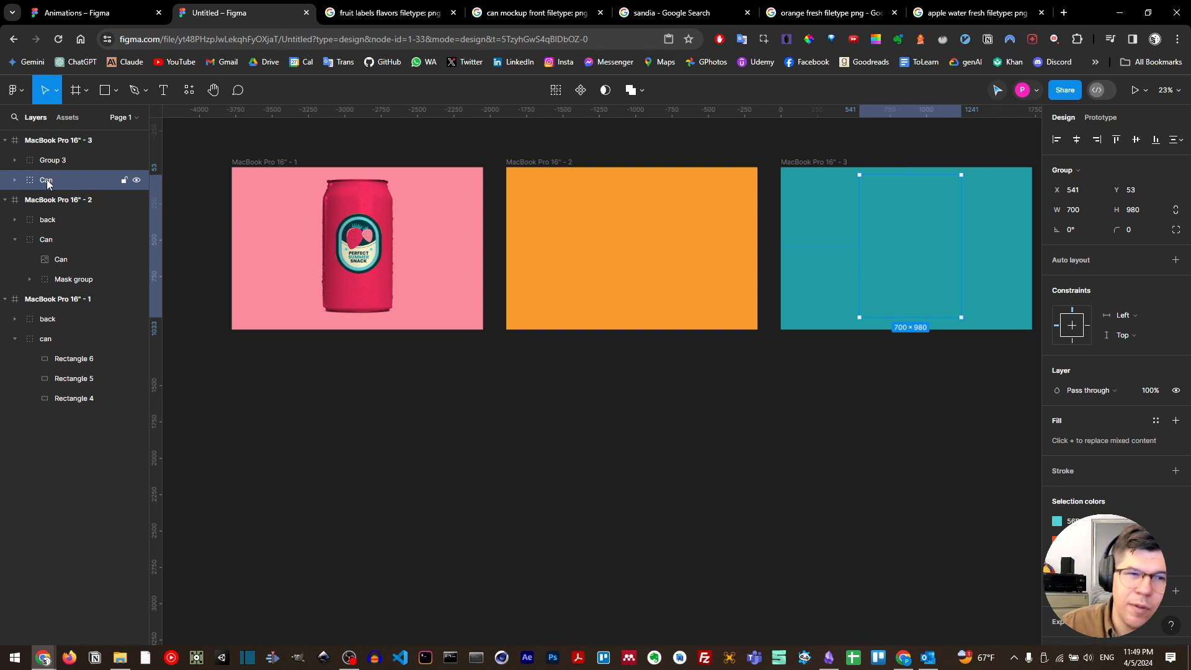
double_click(50, 161)
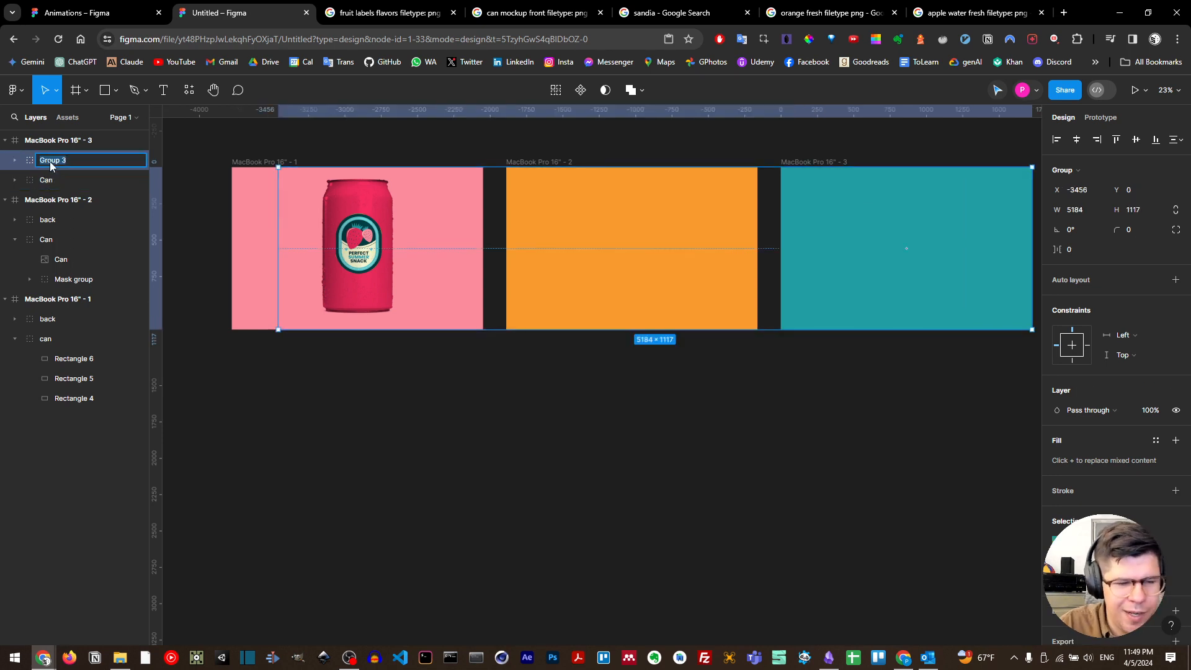
text(Back)
key(Return)
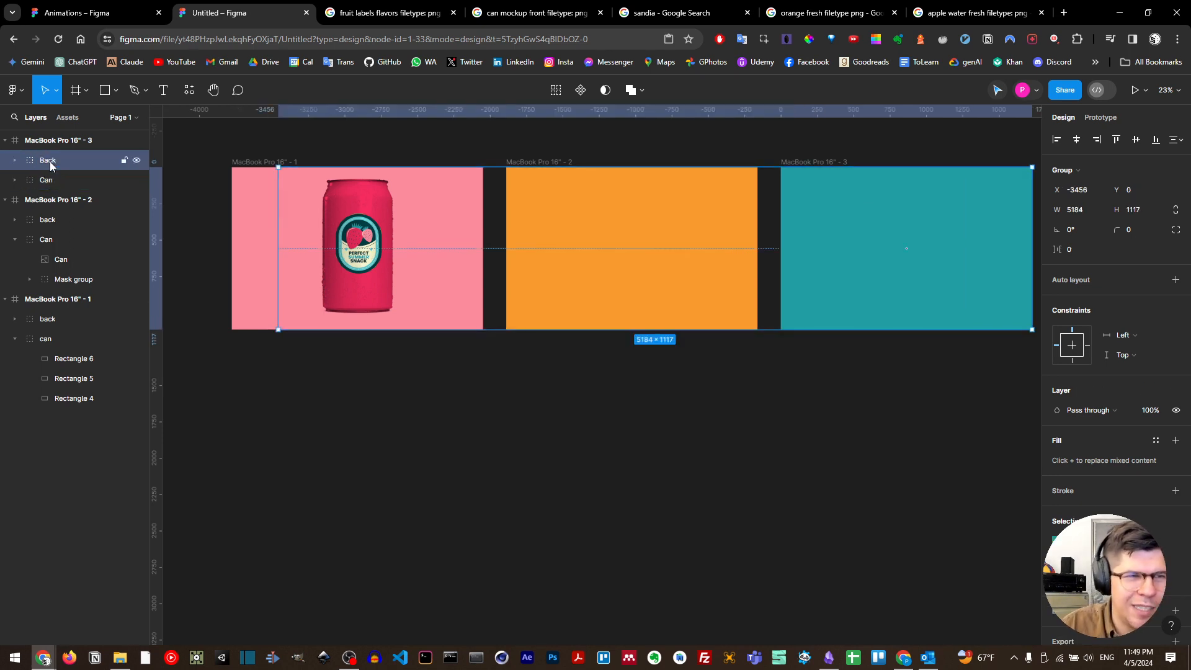
Send the "back" group in the MacBook Pro 16" - 2 frame behind its Can group
click(5, 200)
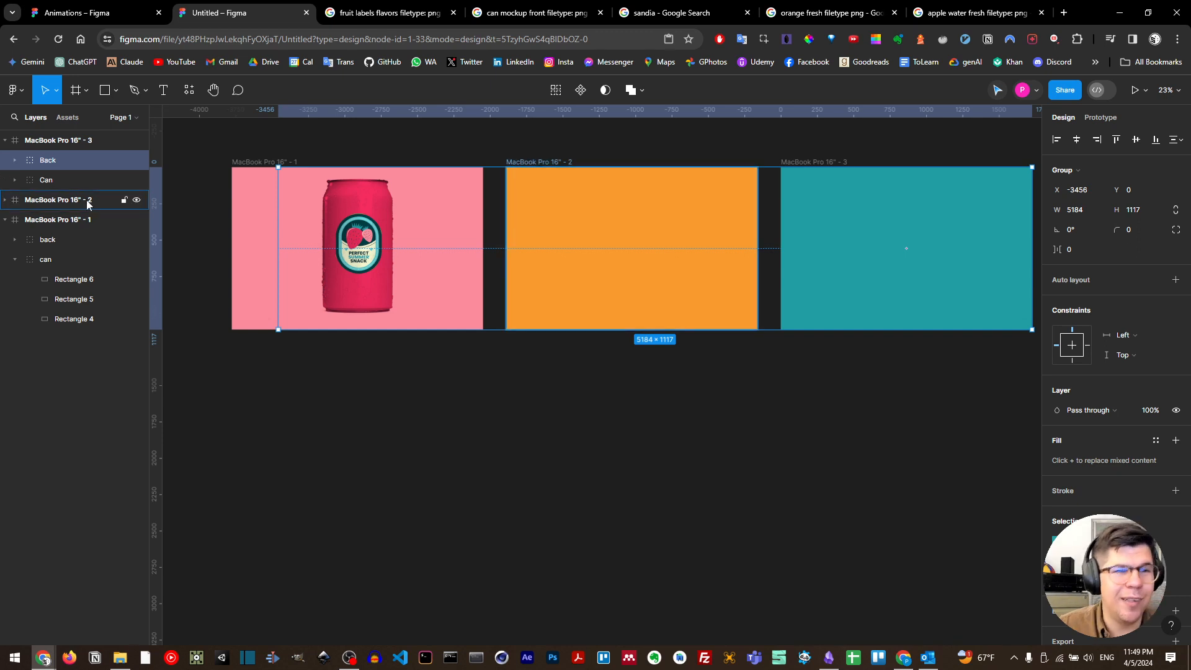
click(5, 200)
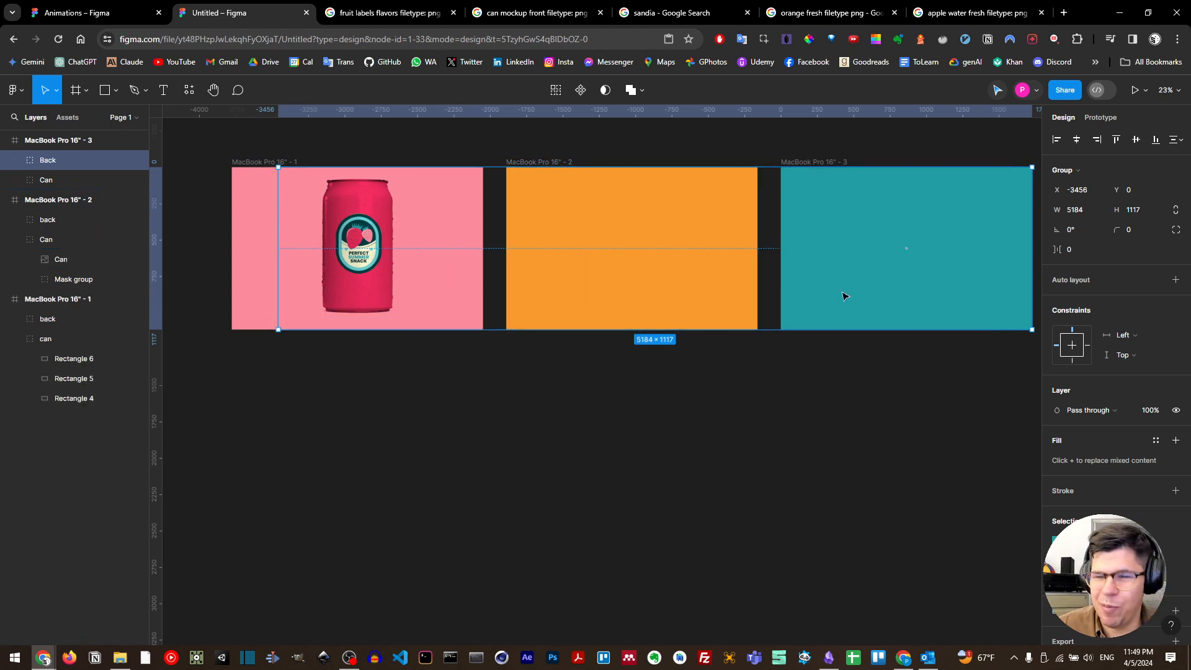
click(635, 276)
click(61, 221)
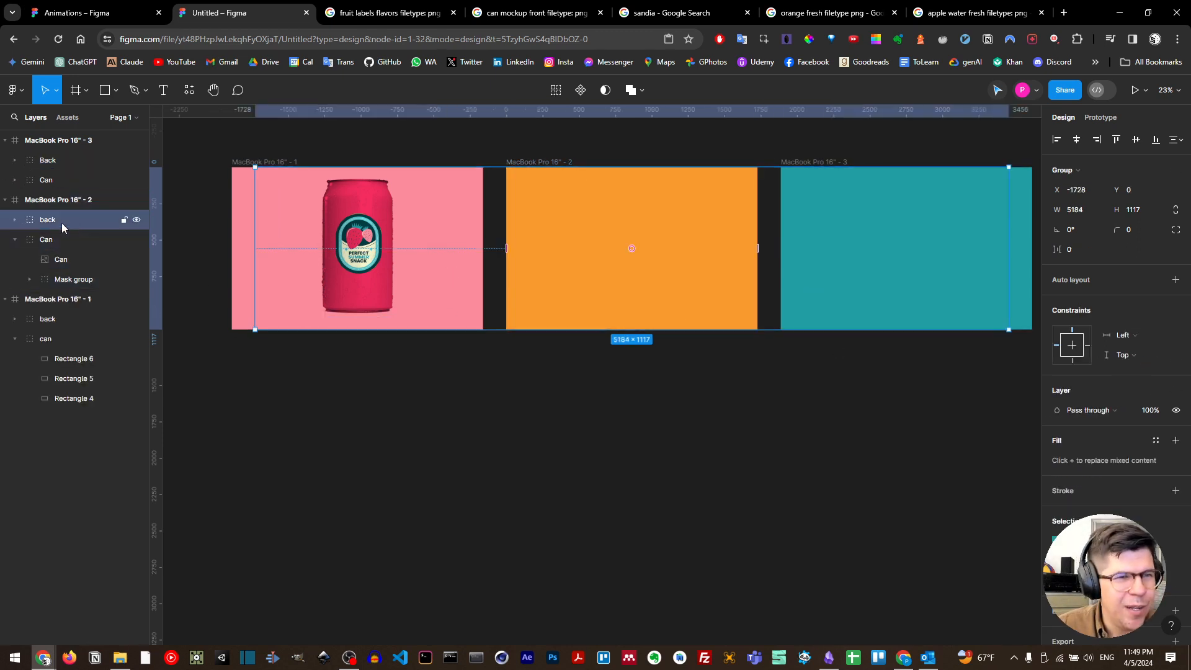
right_click(61, 224)
click(90, 303)
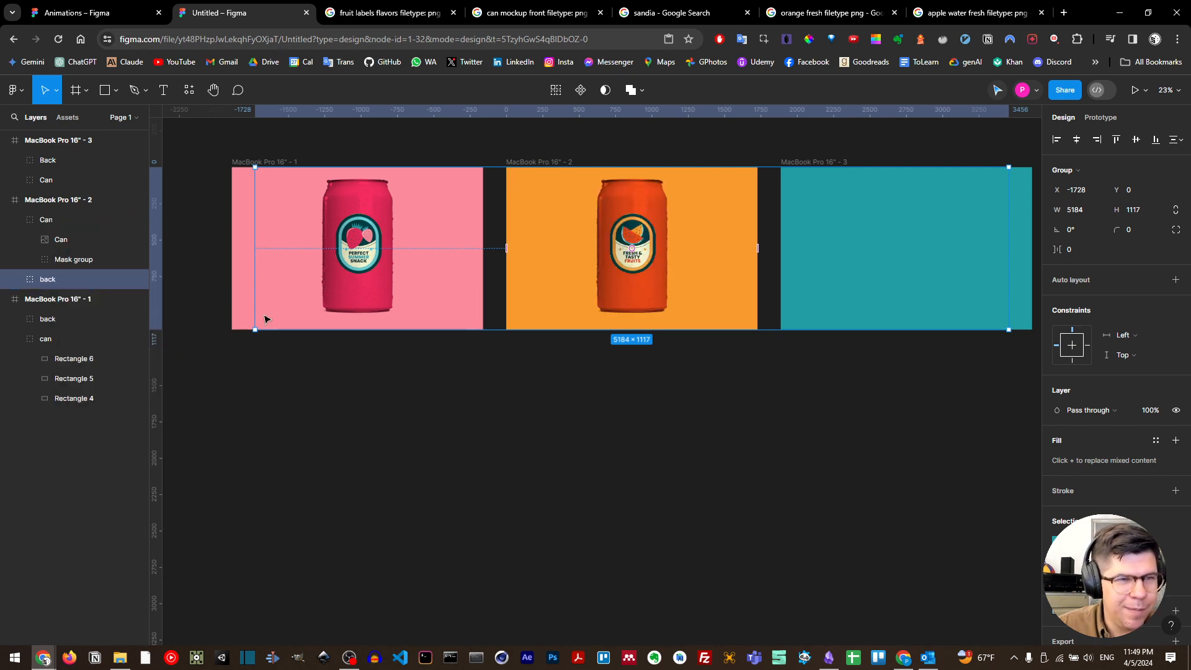
Send the "Back" group in the MacBook Pro 16" - 3 frame behind its Can group
click(63, 160)
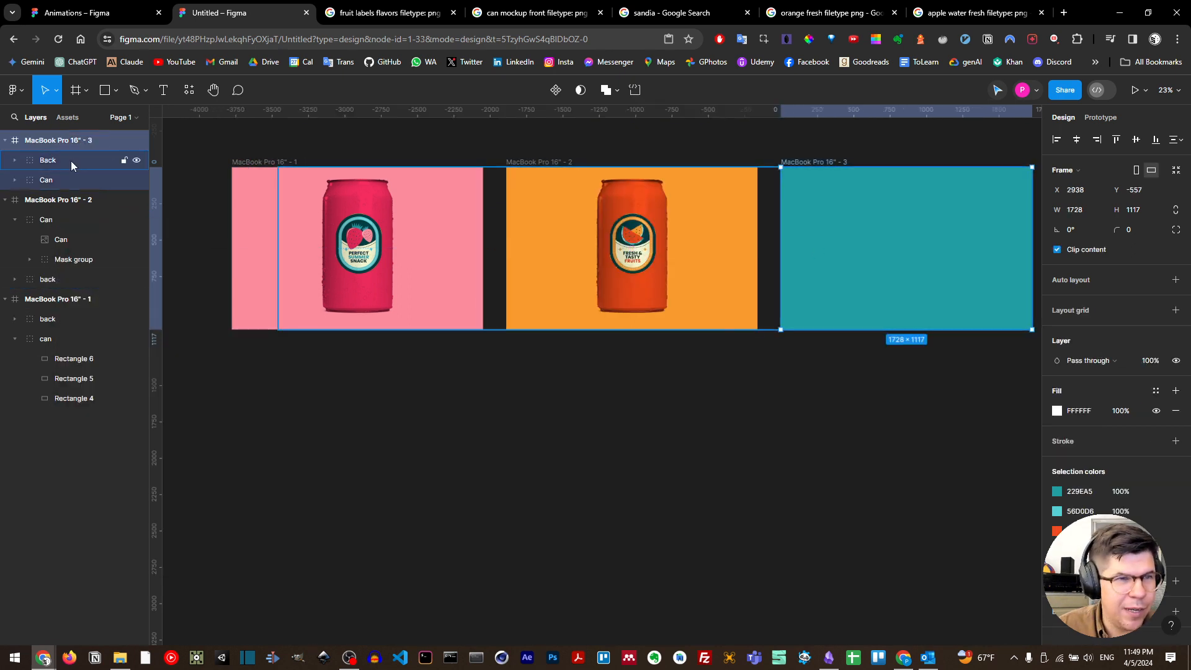
right_click(61, 162)
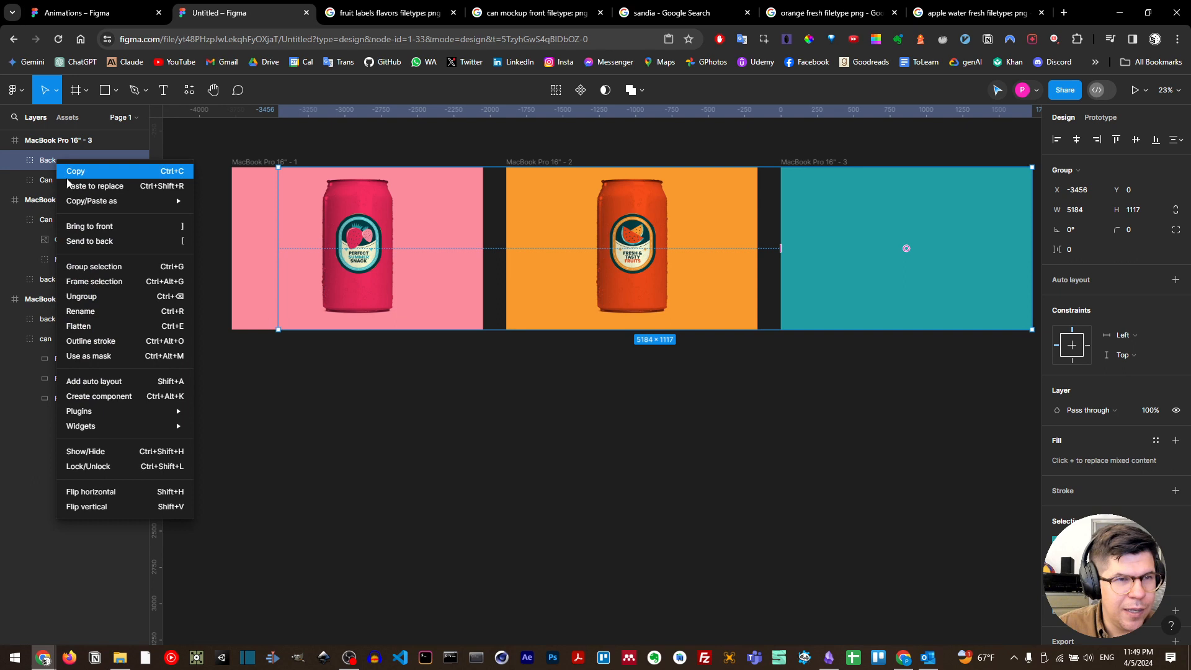
click(111, 240)
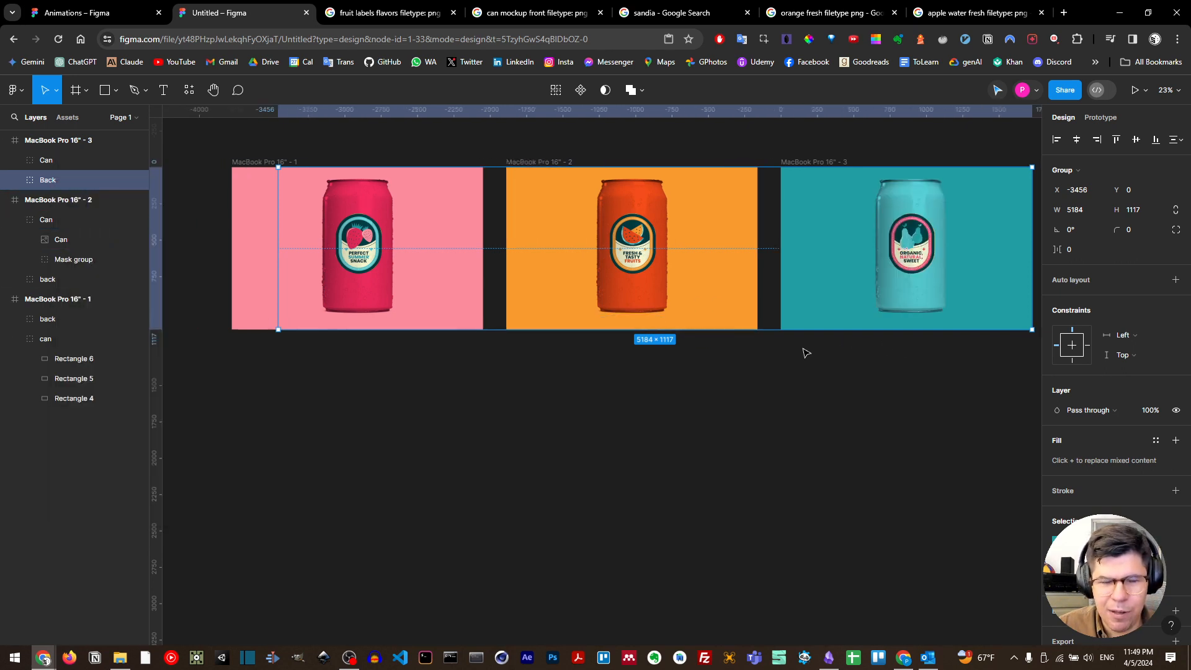
Move the can groups in all three frames down together to Y 137, flush with the frames' lower edges
scroll(537, 282, left, 2)
click(395, 279)
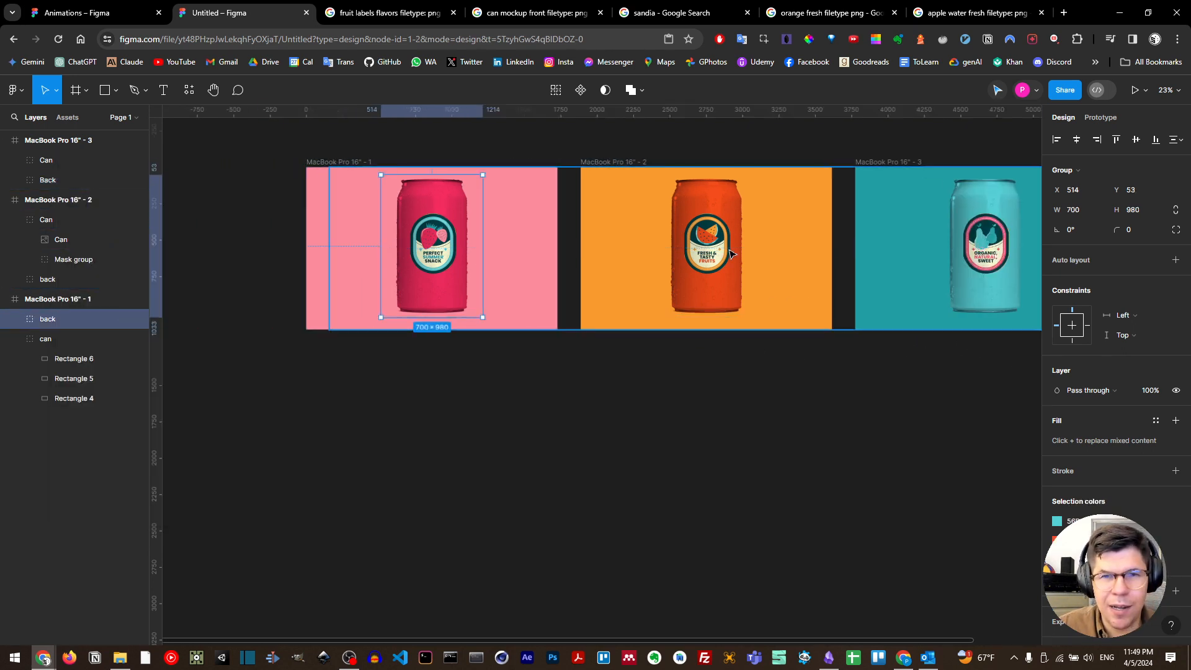
shift+click(721, 259)
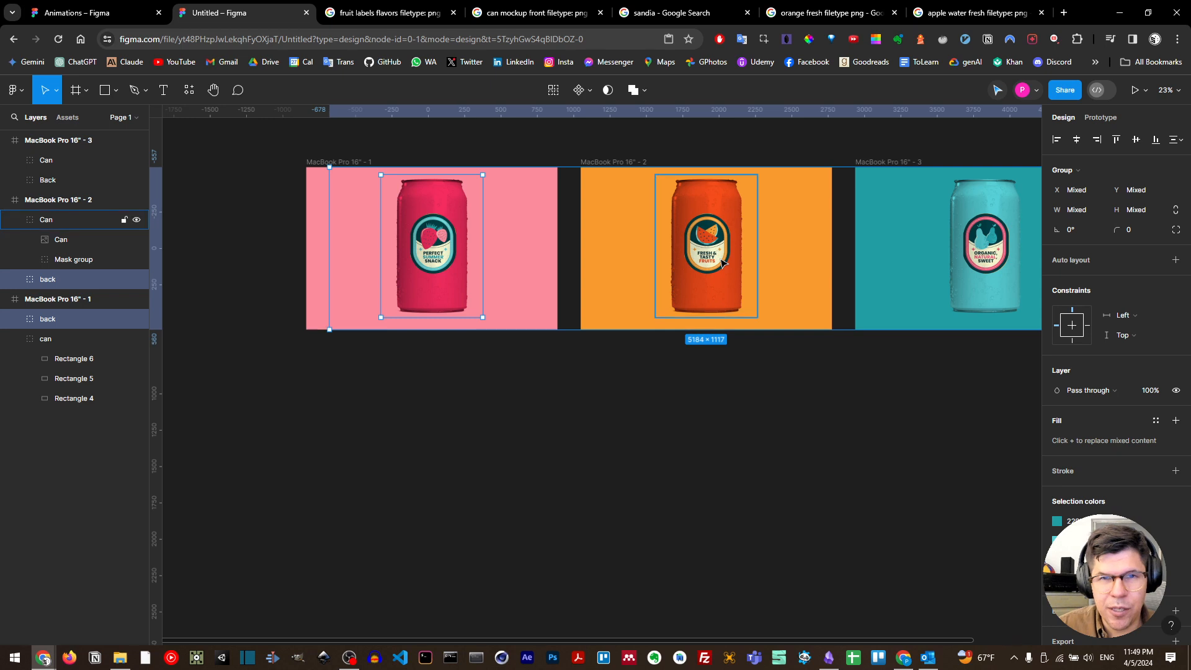
click(972, 263)
shift+click(697, 229)
shift+click(444, 245)
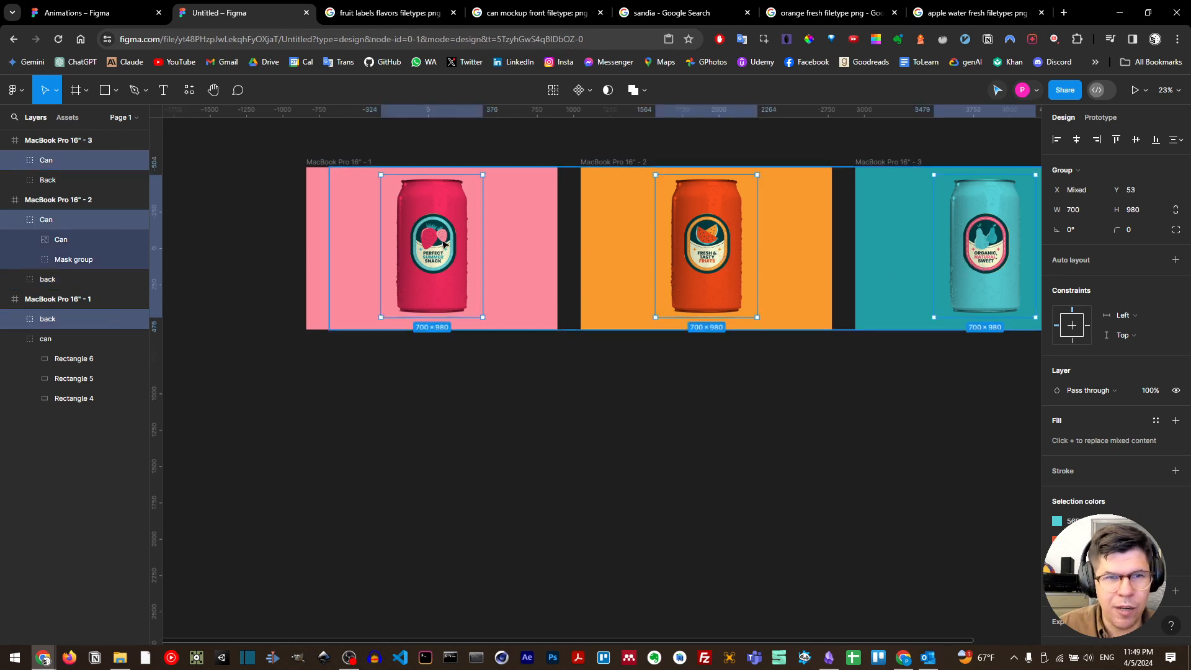
drag(442, 241, 443, 253)
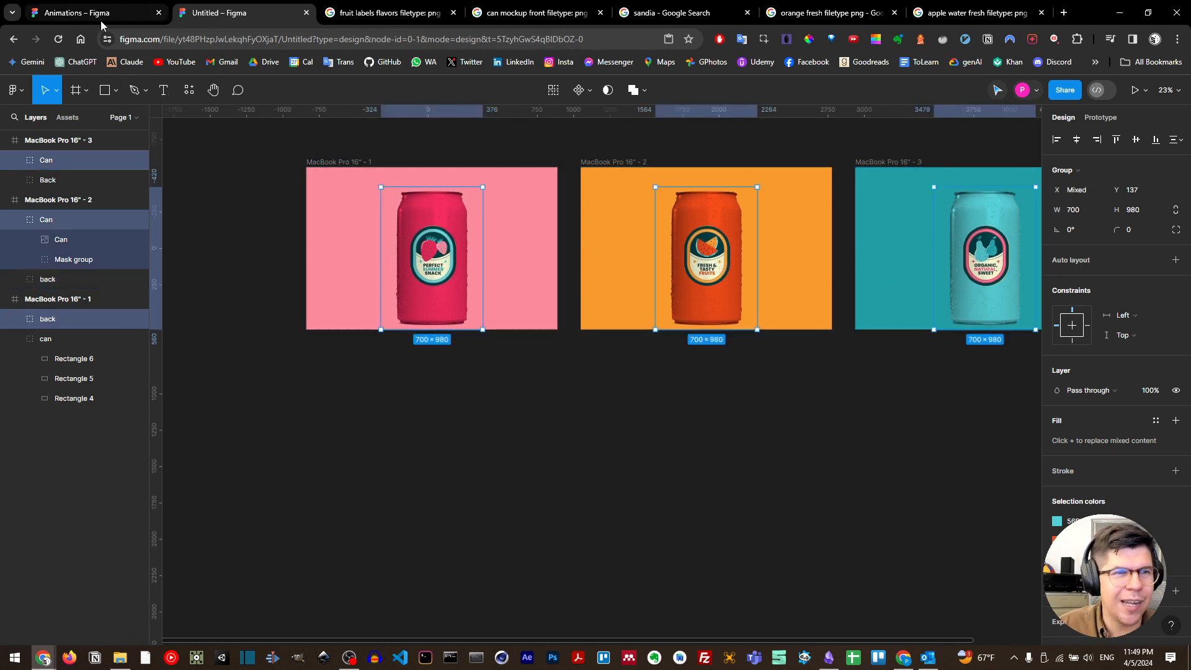
click(100, 13)
click(230, 13)
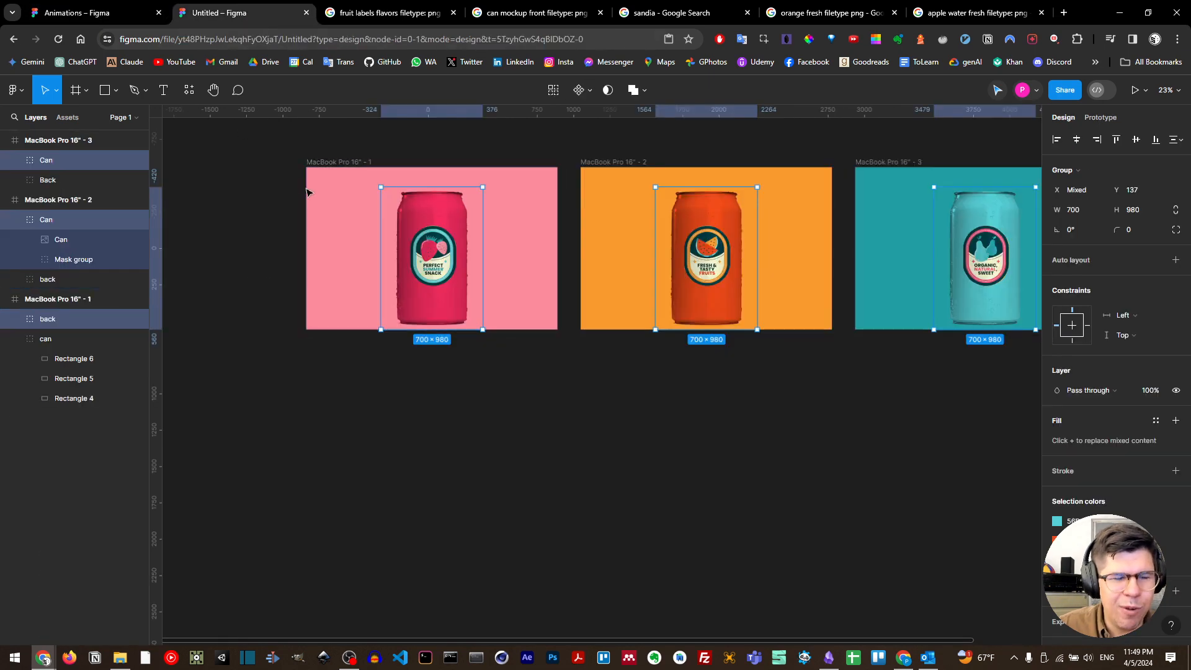
Draw a full-width header rectangle of about 1728 × 96 along the upper edge of the MacBook Pro 16" - 1 frame
scroll(321, 178, up, 5)
click(221, 146)
click(112, 95)
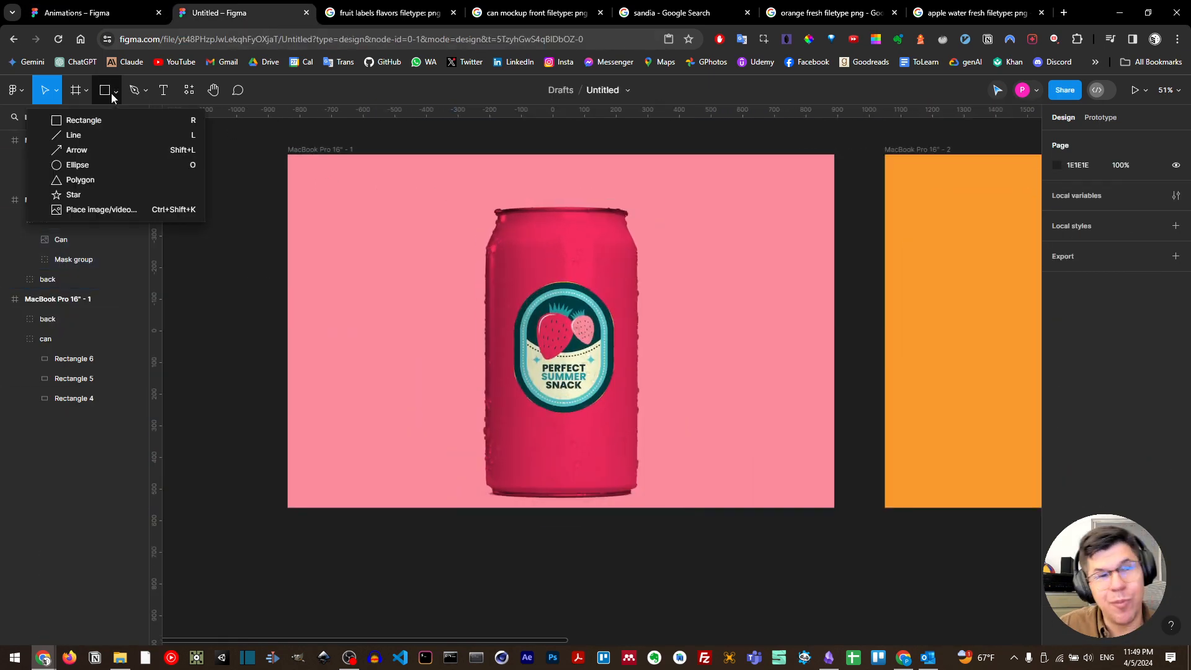
click(119, 119)
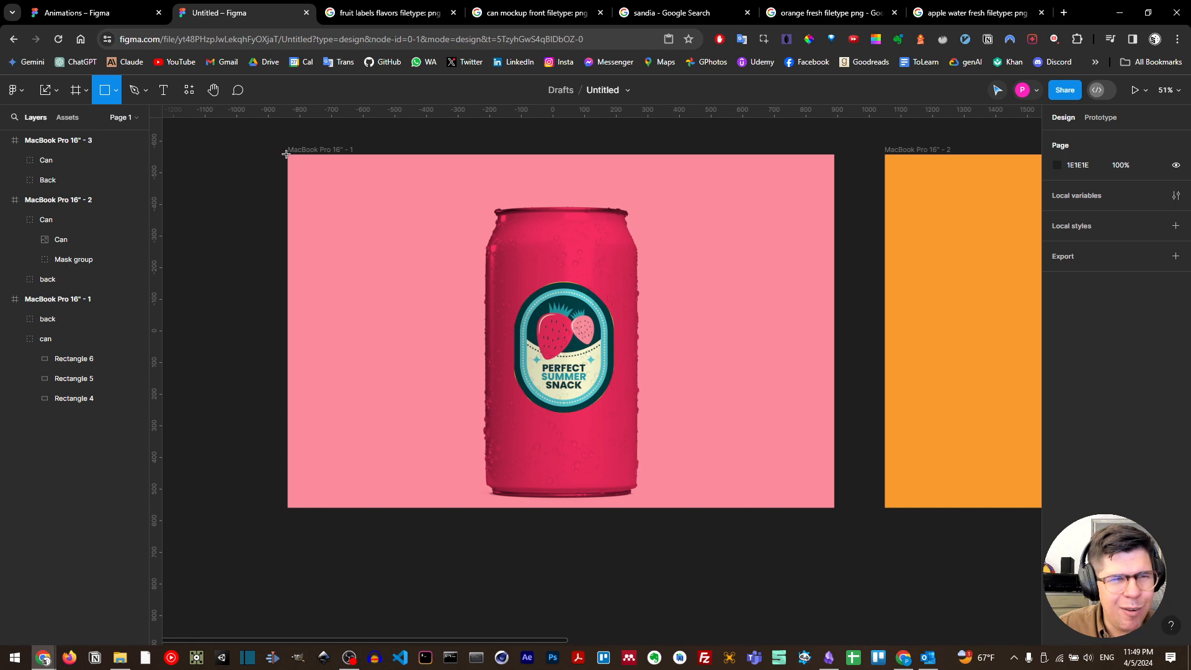
mouse_move(286, 154)
mouse_down()
mouse_move(481, 194)
mouse_move(834, 184)
mouse_up()
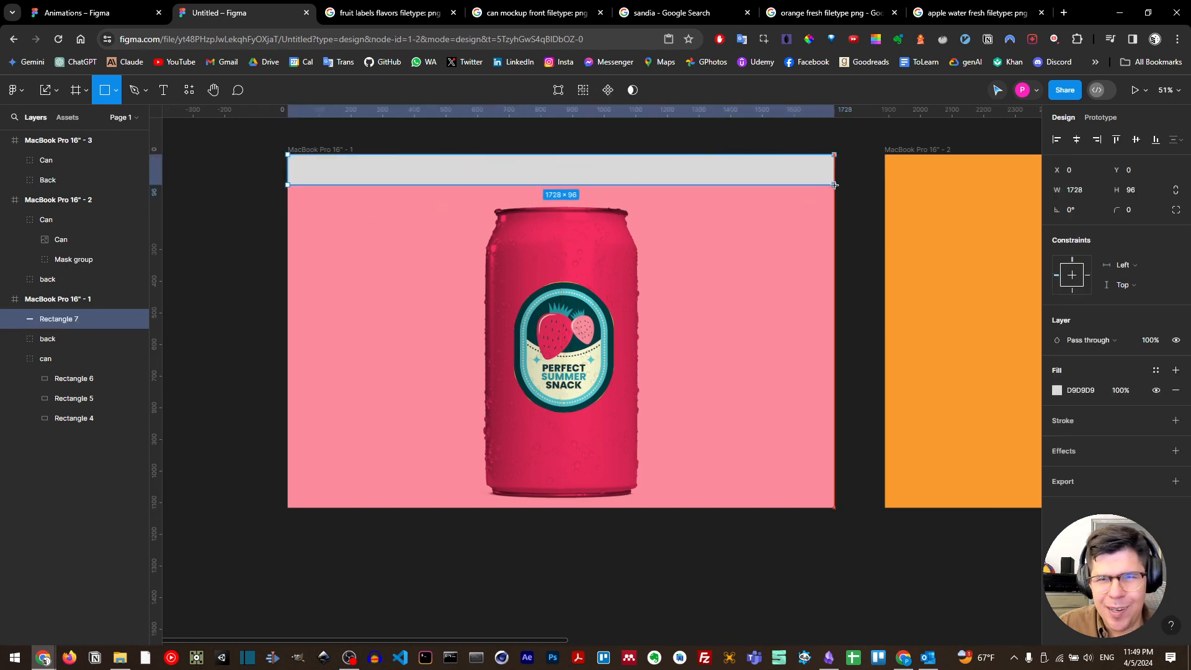
Add a "Logo" text layer to the MacBook Pro 16" - 1 frame
click(163, 90)
click(352, 218)
text(Logo)
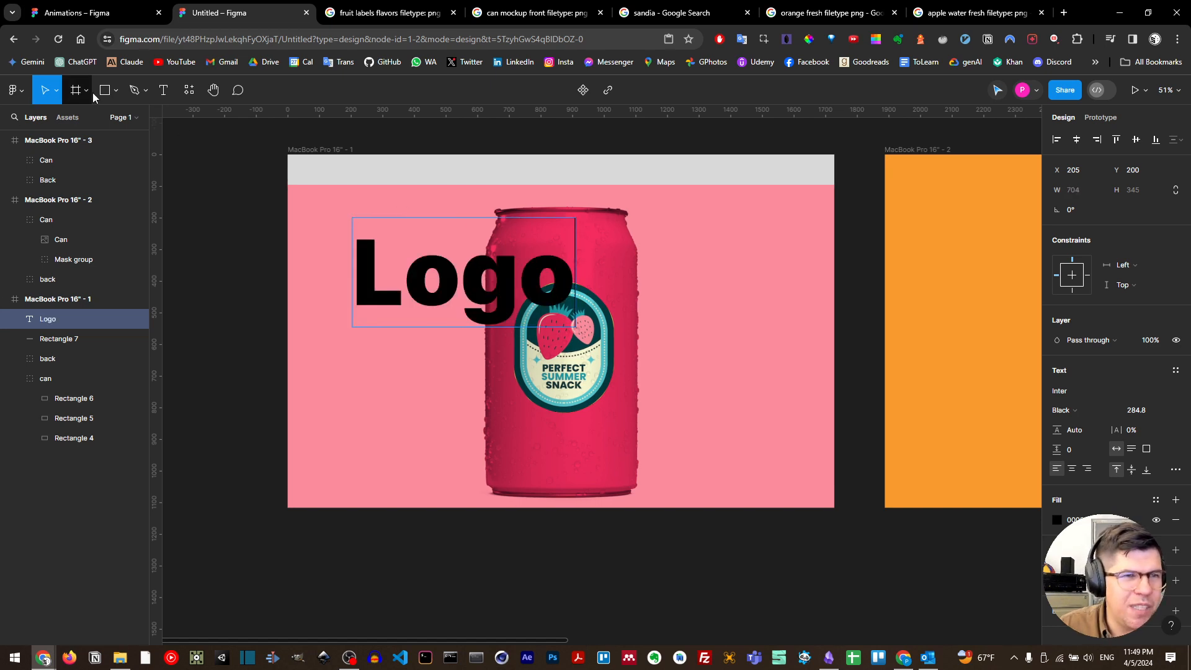
click(387, 255)
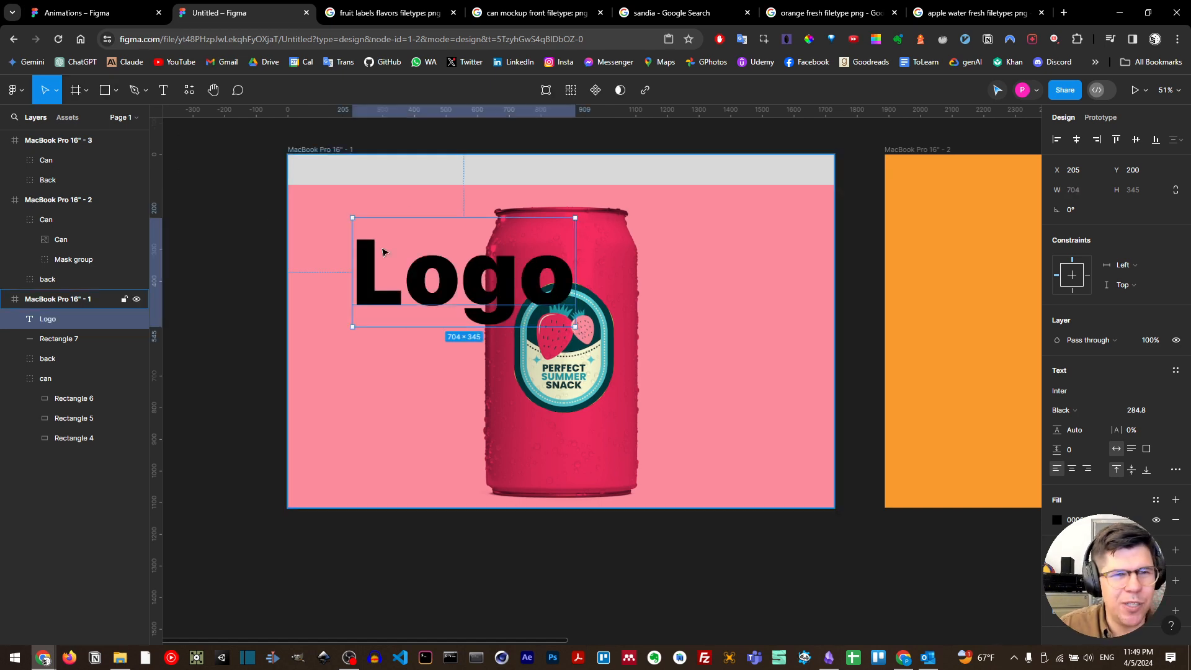
Scale the Logo text down to about 162 × 79 and place it at the left end of the grey header bar
key(k)
drag(575, 261, 332, 158)
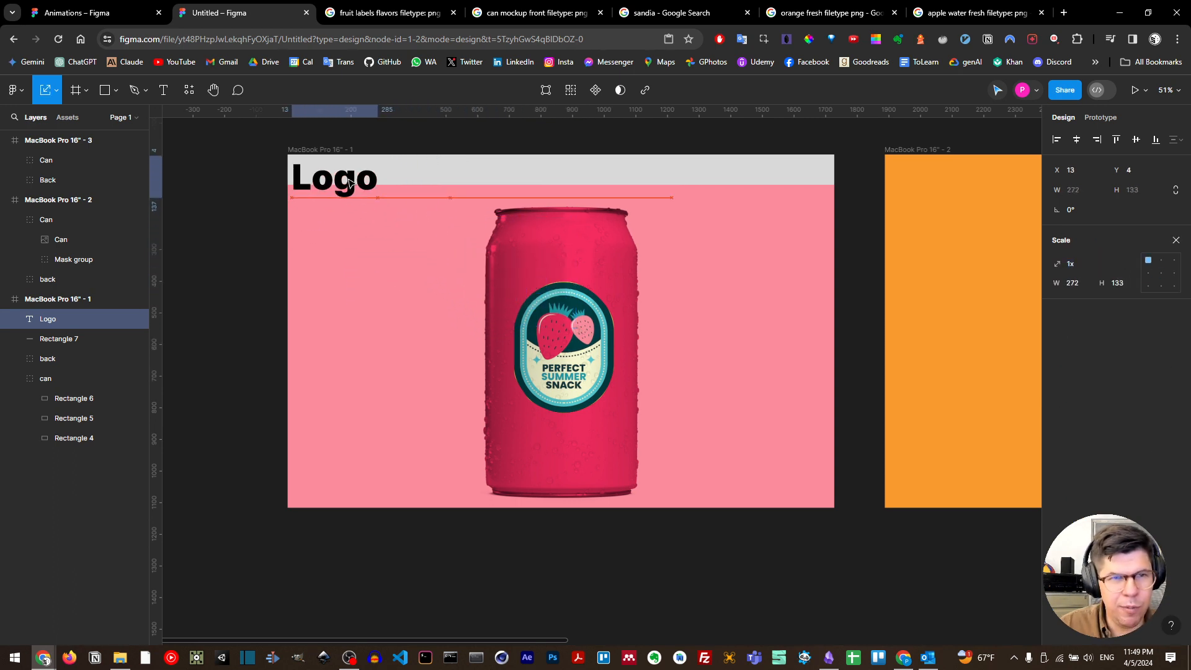
drag(379, 193, 352, 179)
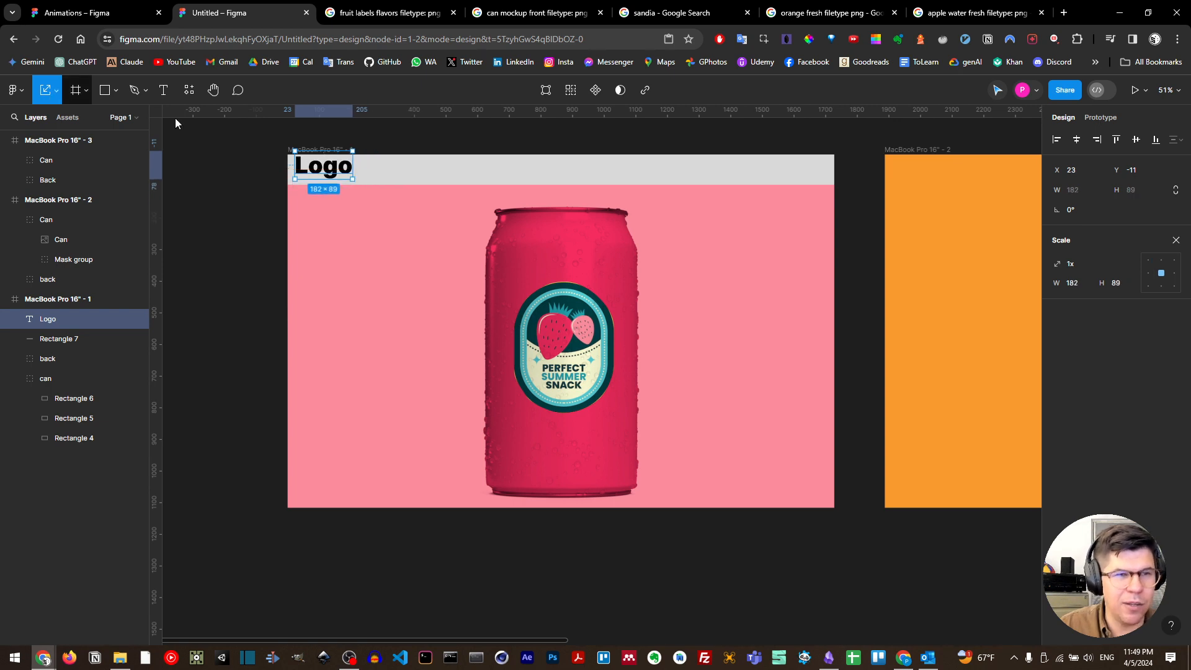
drag(353, 179, 336, 172)
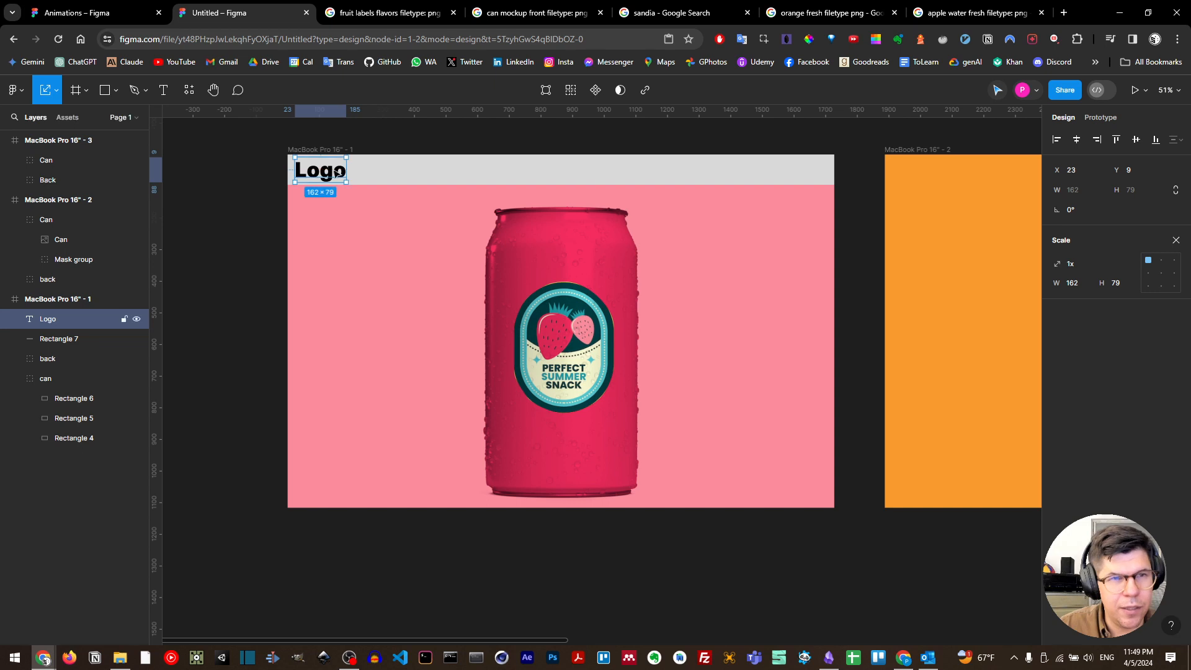
click(54, 94)
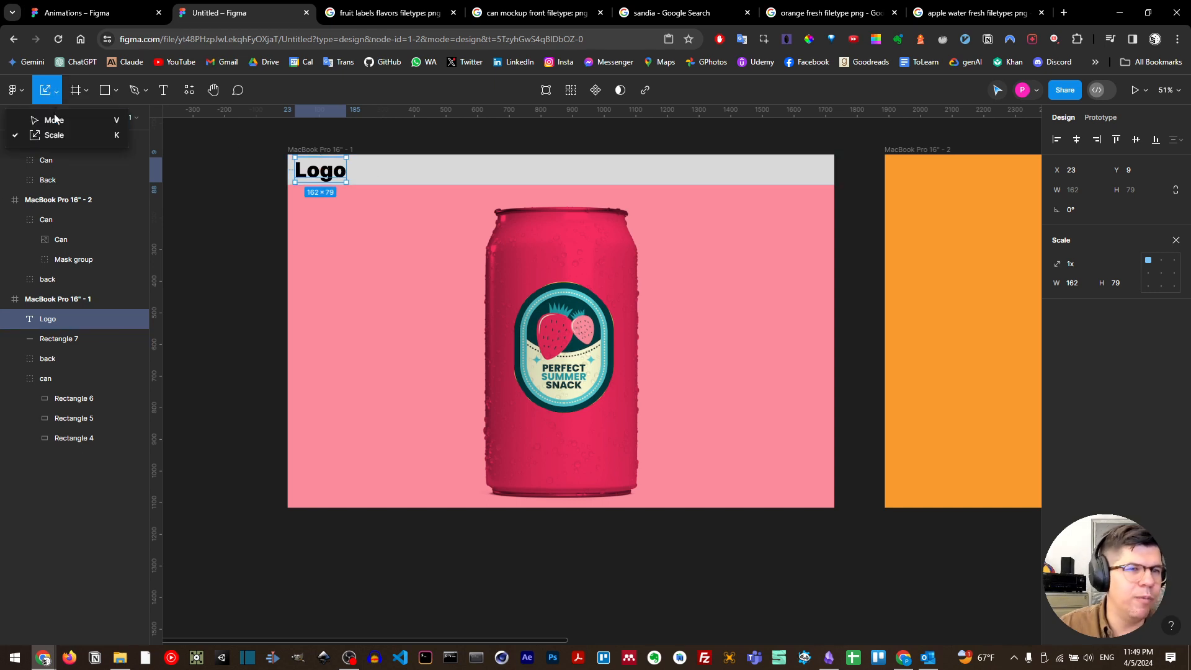
click(55, 120)
drag(344, 182, 397, 206)
key(ctrl+z)
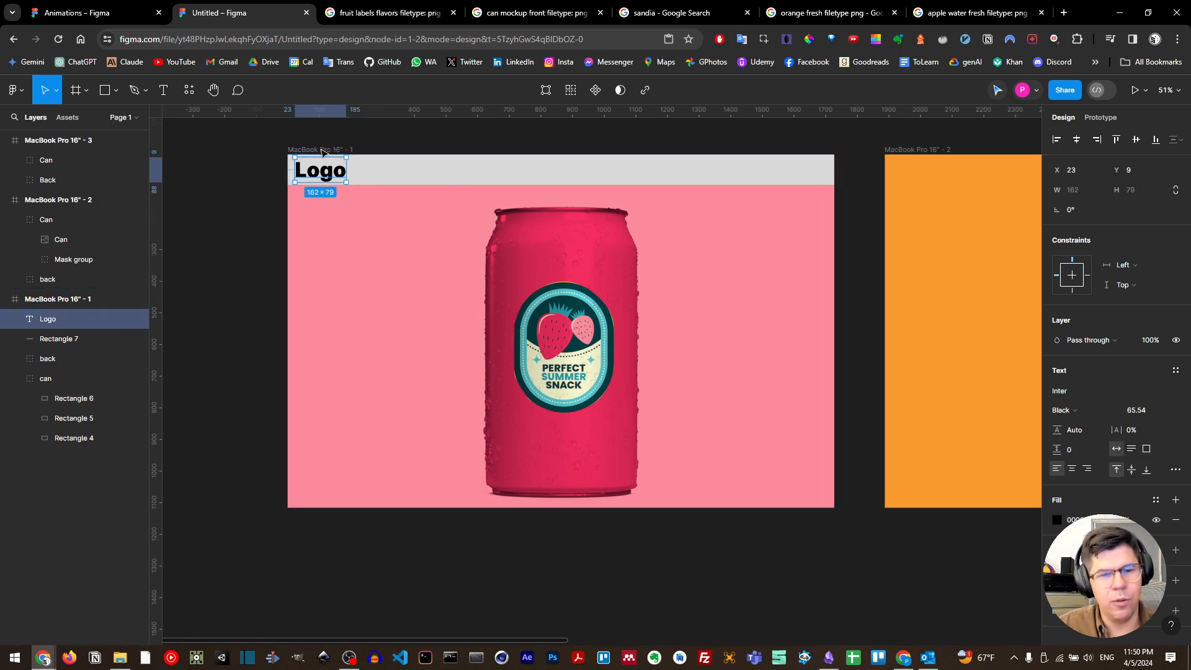
Scale the Logo text down further to about 136 × 67 so it fits within the header bar
key(k)
drag(340, 178, 332, 177)
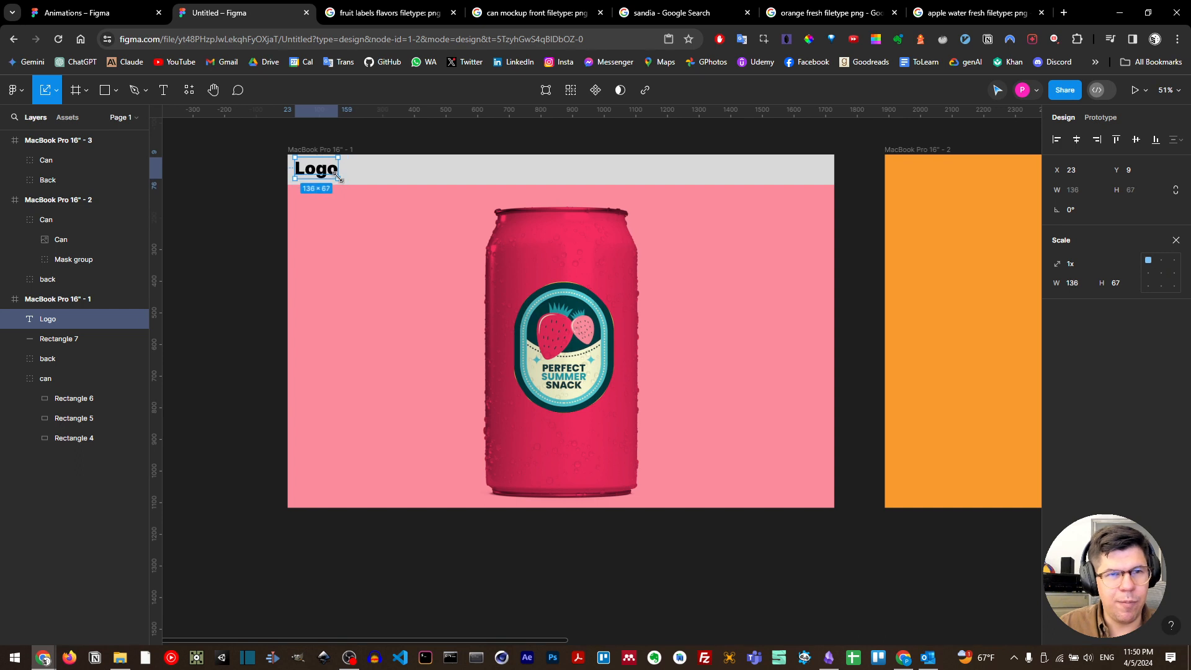
key(v)
Copy the Logo text and grey header bar into the MacBook Pro 16" - 2 and MacBook Pro 16" - 3 frames
shift+click(408, 181)
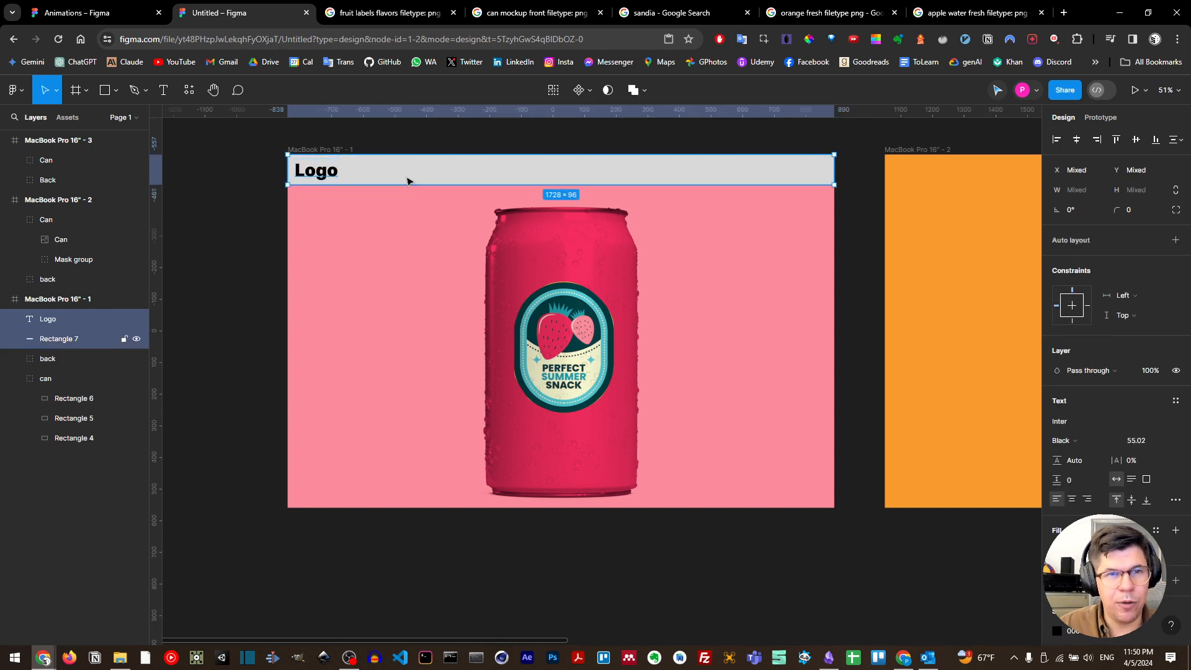
key(ctrl+c)
scroll(850, 217, right, 4)
click(757, 186)
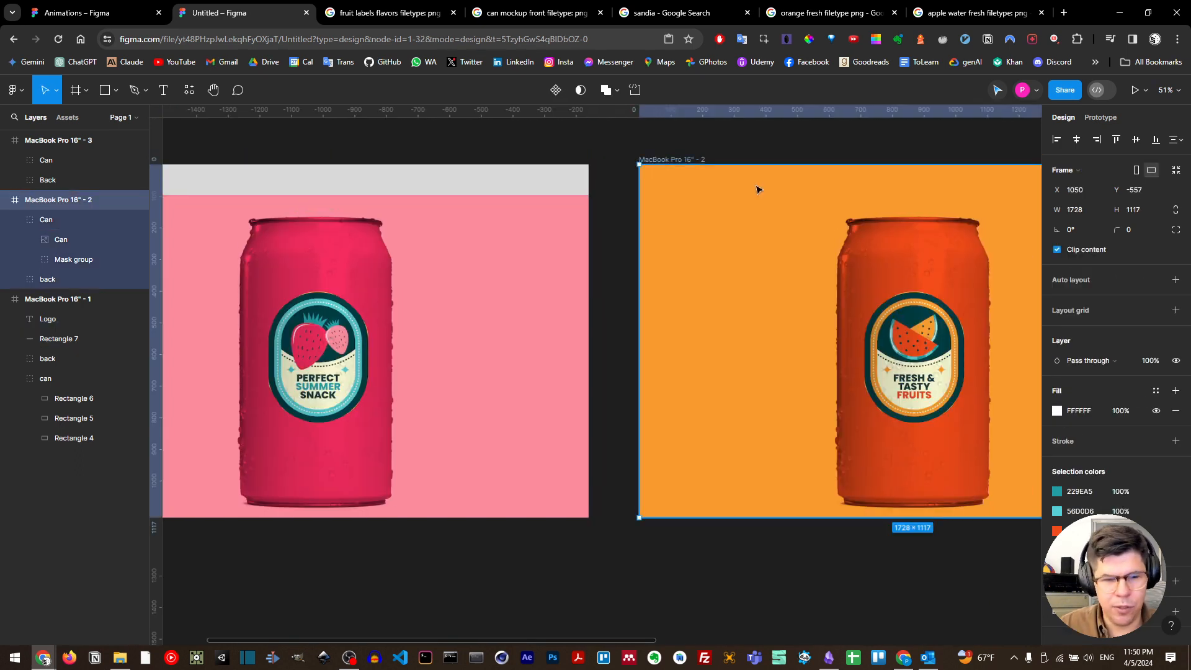
key(ctrl+v)
scroll(772, 205, right, 8)
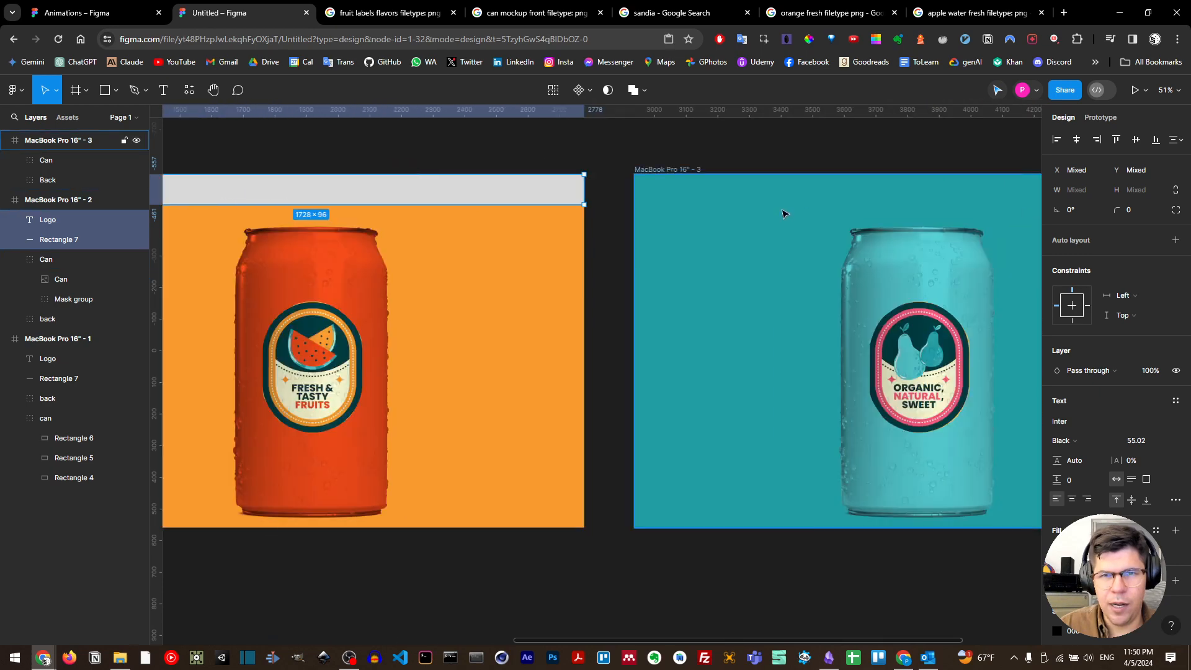
click(782, 214)
key(ctrl+v)
Add a "STRAWBERRY" text layer over the can in the MacBook Pro 16" - 1 frame
scroll(676, 245, right, 3)
scroll(680, 248, left, 9)
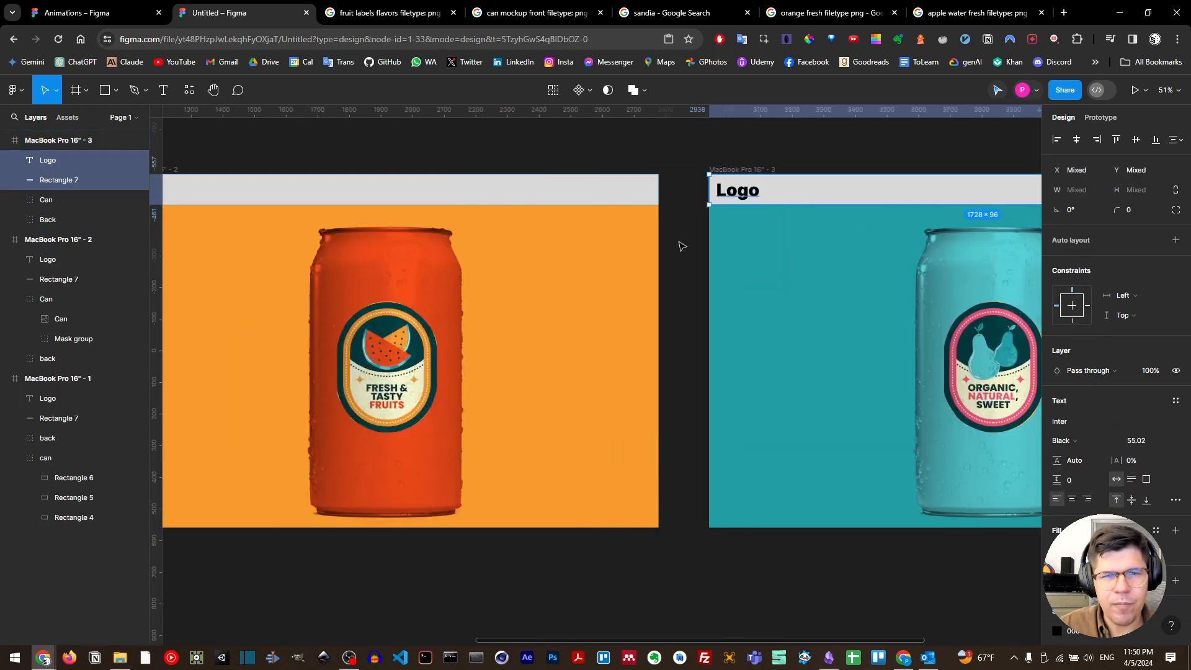
scroll(679, 254, left, 5)
ctrl+scroll(678, 257, down, 5)
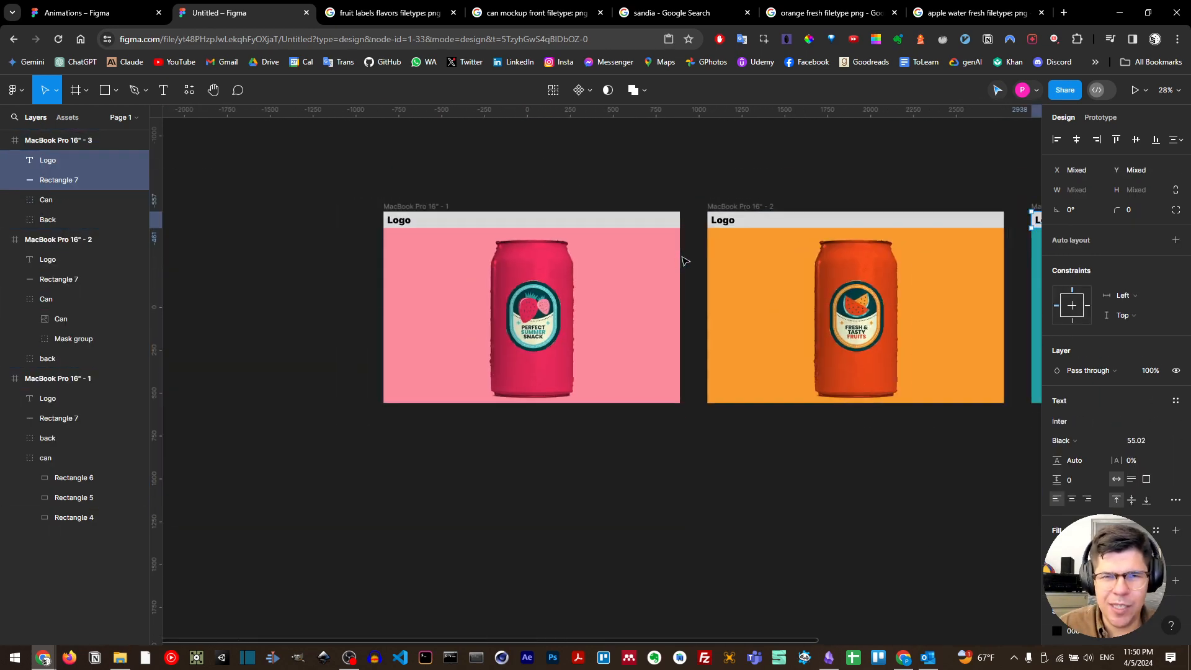
drag(624, 229, 579, 217)
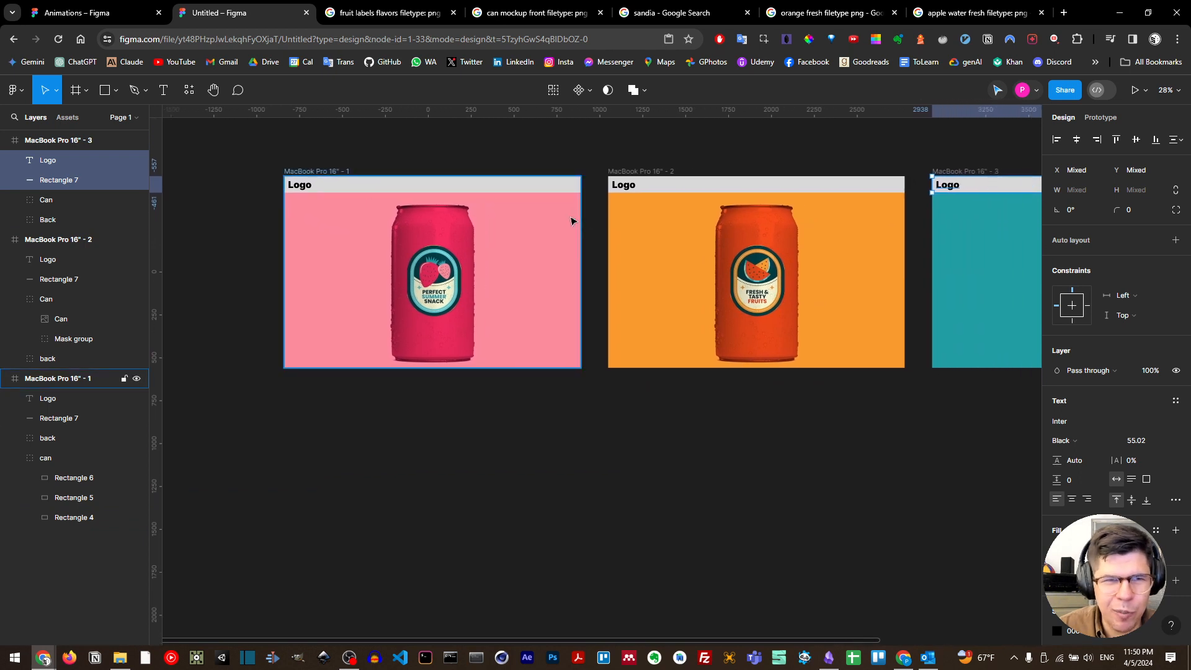
click(164, 90)
click(405, 242)
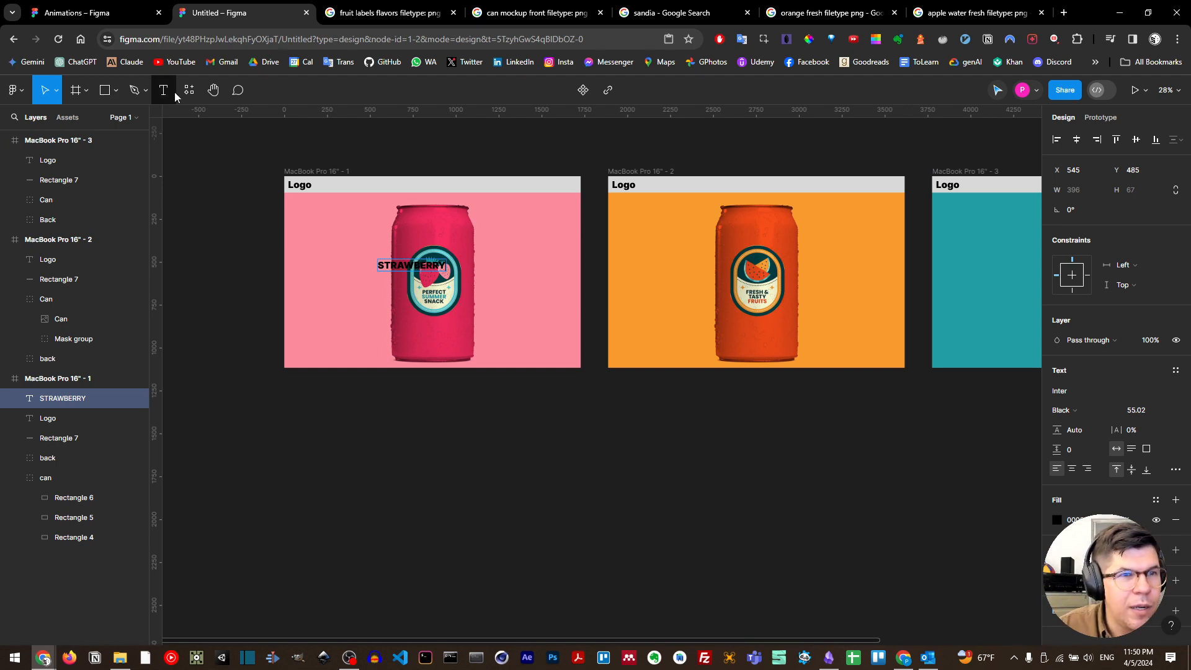
click(56, 90)
click(240, 219)
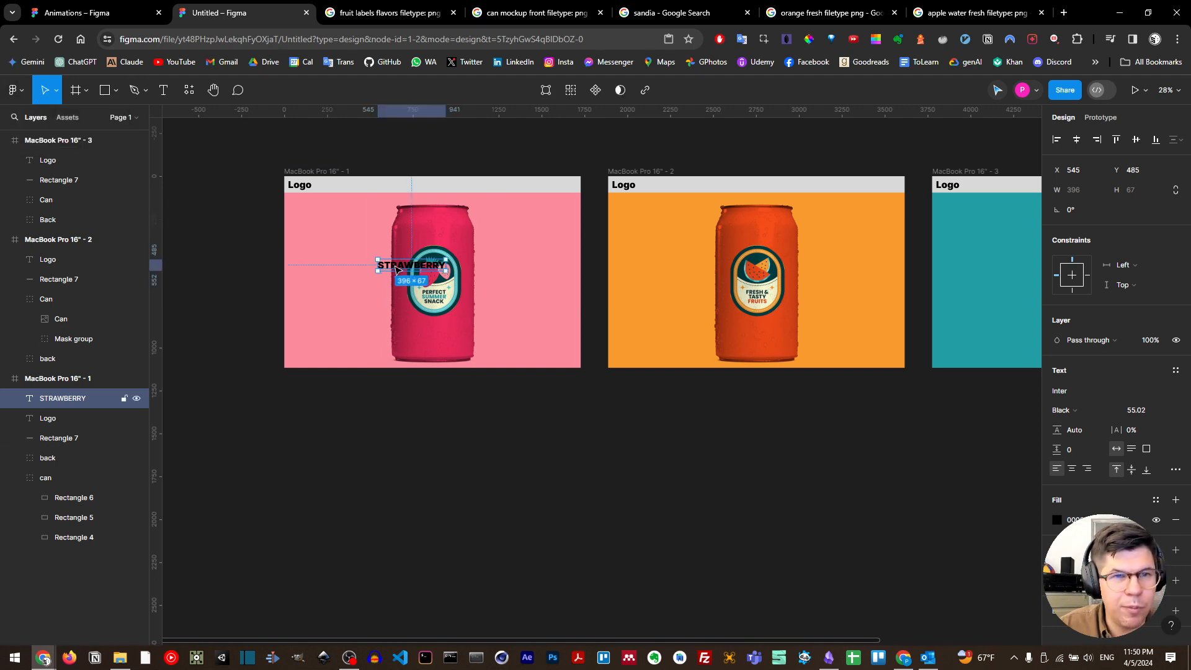
Scale the STRAWBERRY text to about 1516 × 255 across the middle of its frame and place it behind the can
drag(396, 268, 322, 218)
key(k)
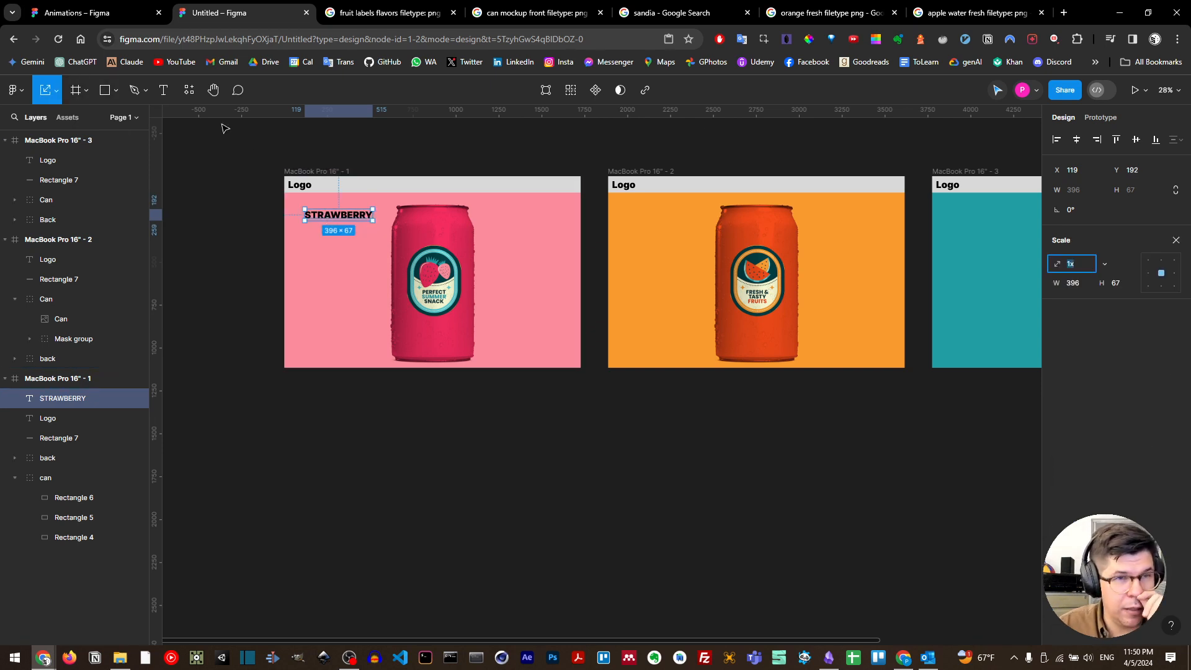
drag(375, 224, 460, 283)
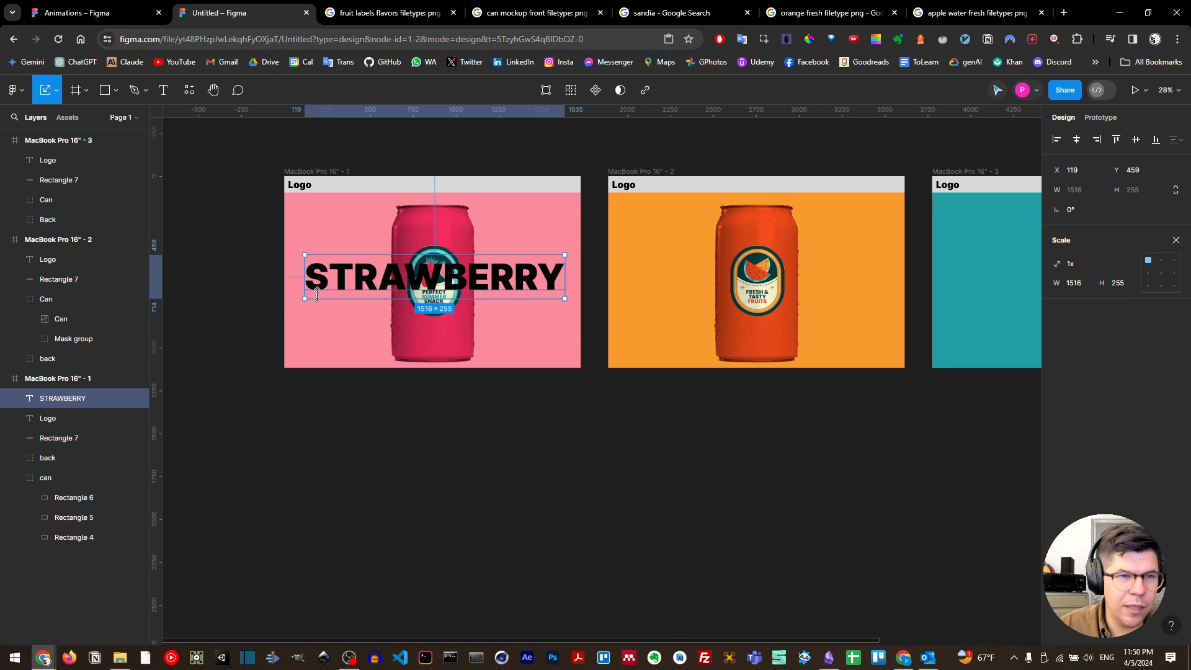
drag(78, 400, 63, 463)
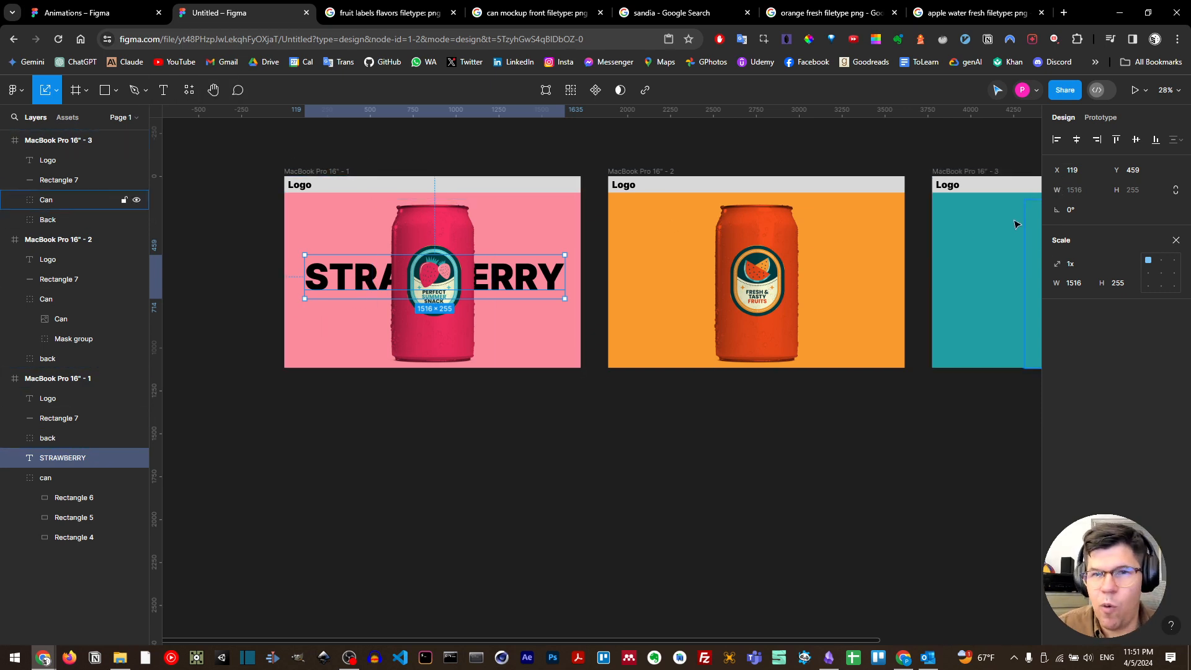
Change the STRAWBERRY text's fill colour to white
double_click(515, 281)
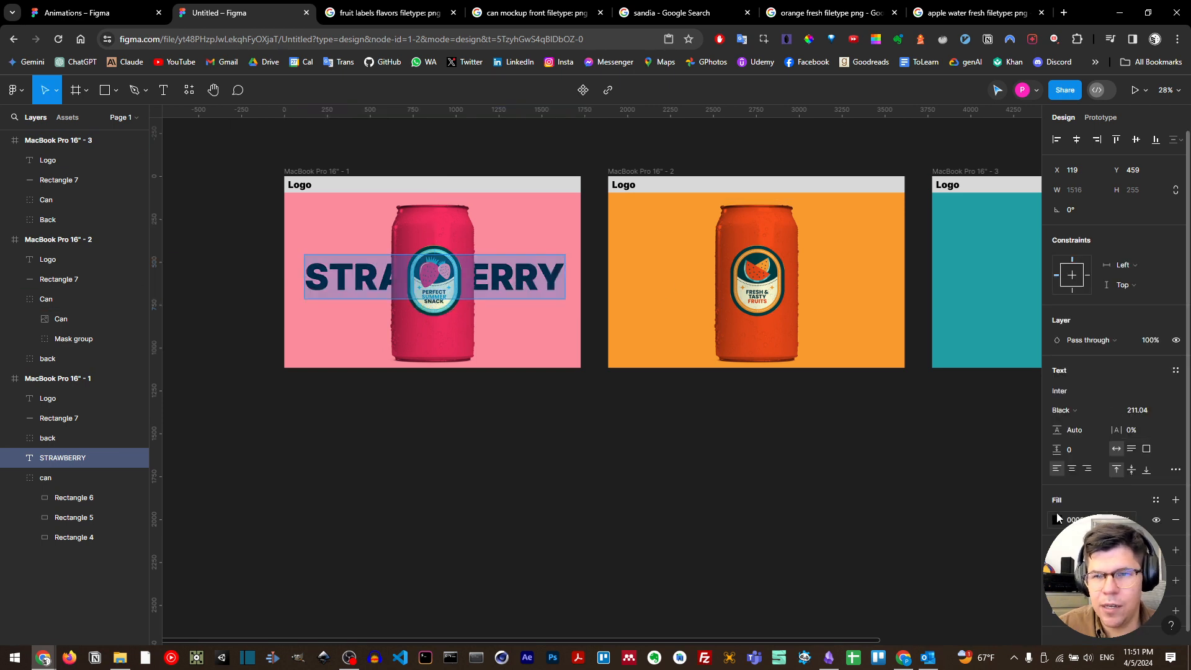
click(1057, 520)
click(954, 410)
drag(936, 380, 622, 265)
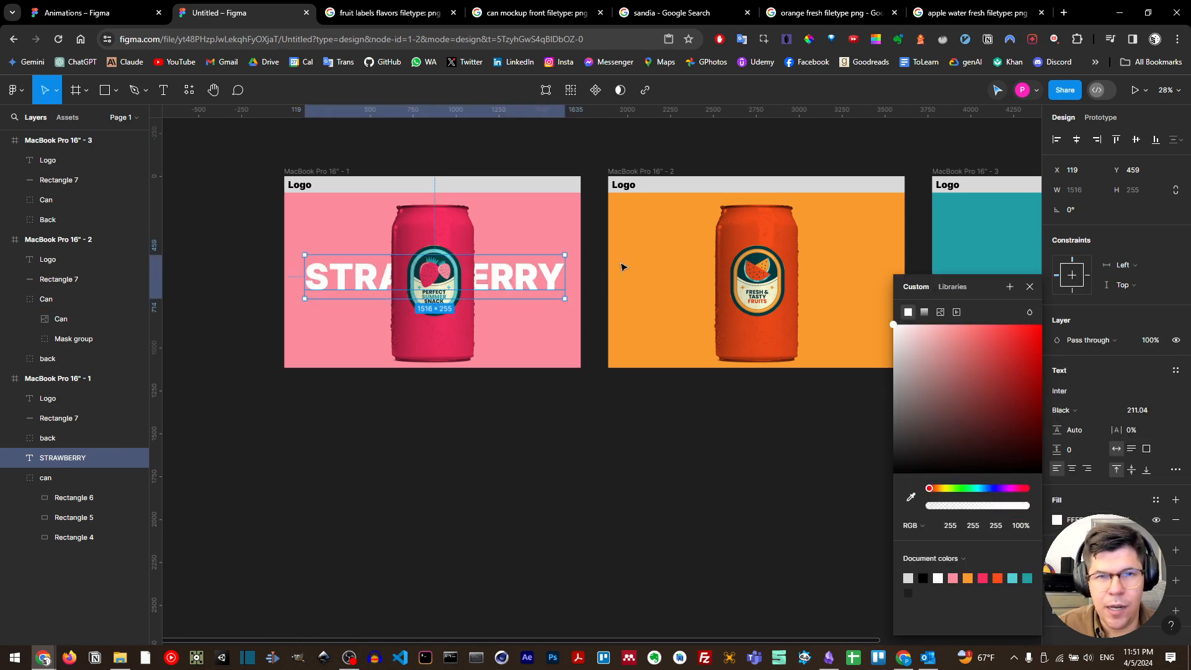
Duplicate the STRAWBERRY text into the MacBook Pro 16" - 2 frame and change the copy's wording to "WATERMELON"
drag(831, 274, 799, 284)
double_click(799, 283)
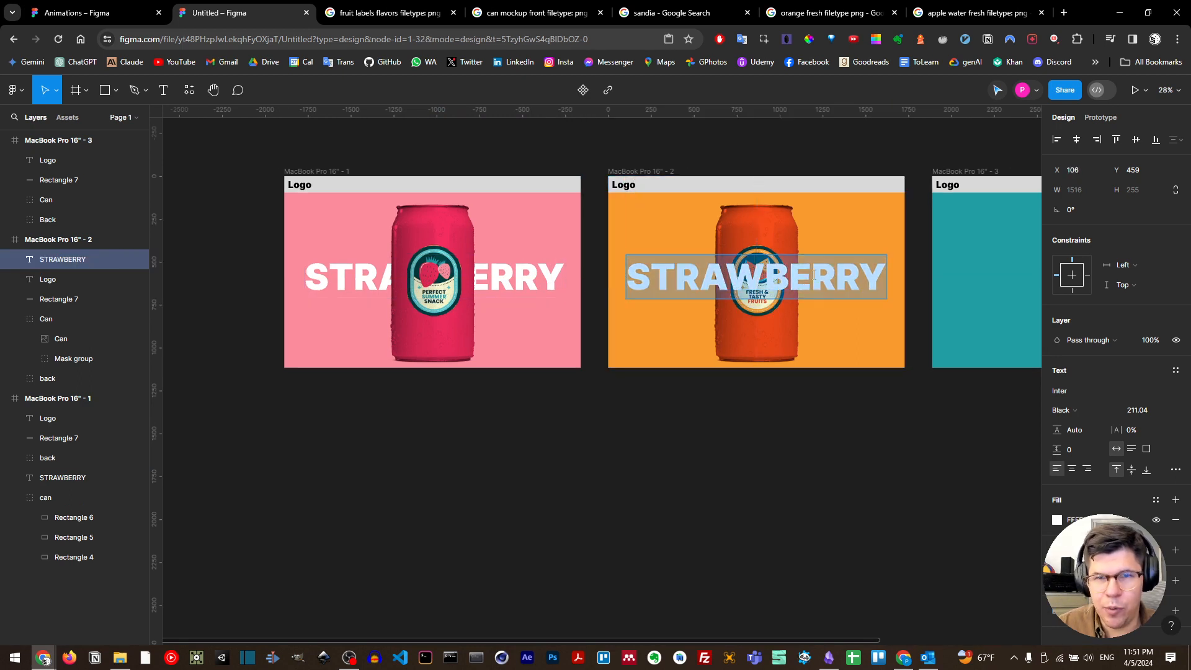
text(WA)
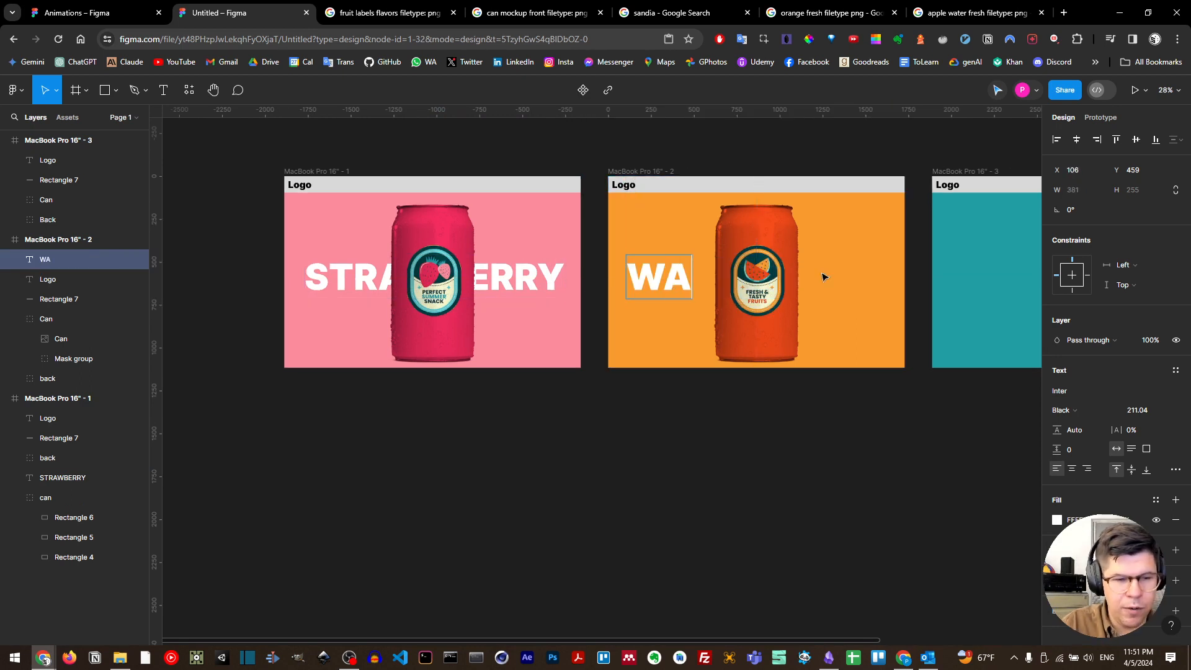
text(TERMELON)
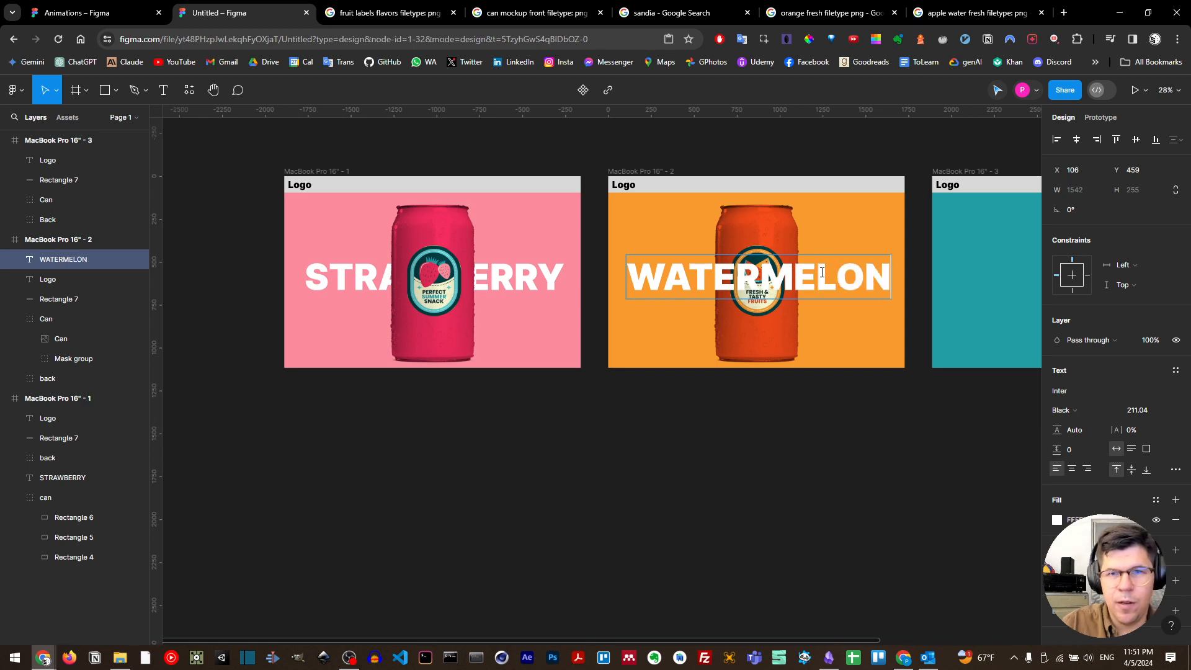
key(Escape)
Move the WATERMELON text layer between the Can and back groups in the MacBook Pro 16" - 2 frame
scroll(788, 205, right, 5)
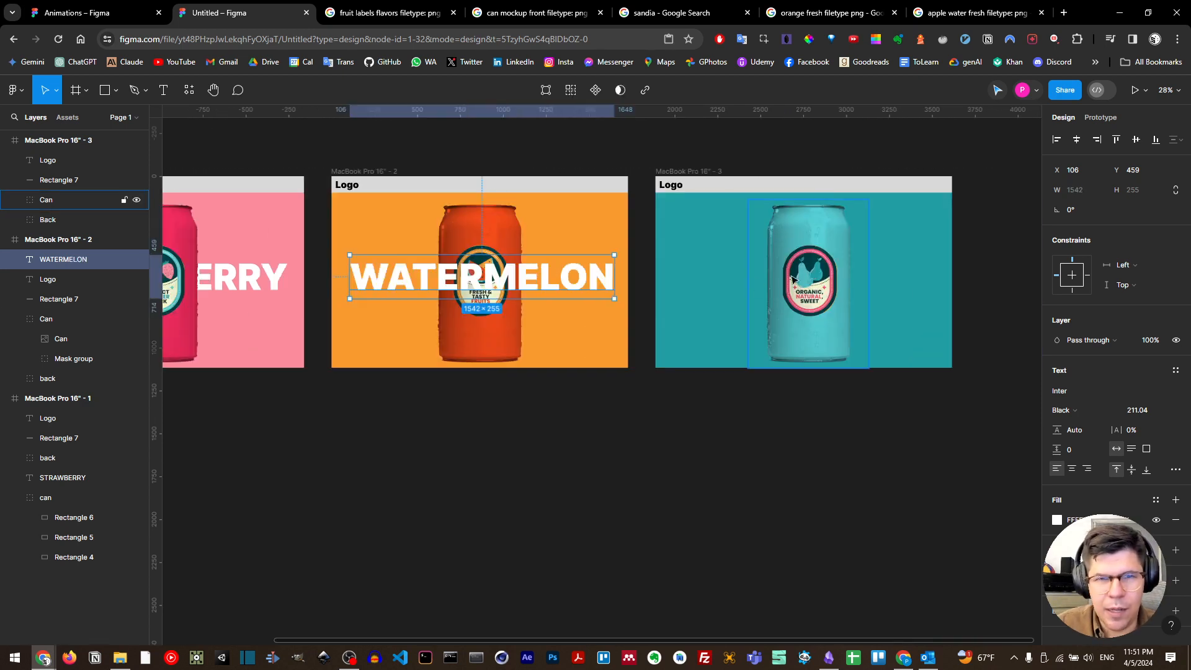
drag(75, 268, 69, 320)
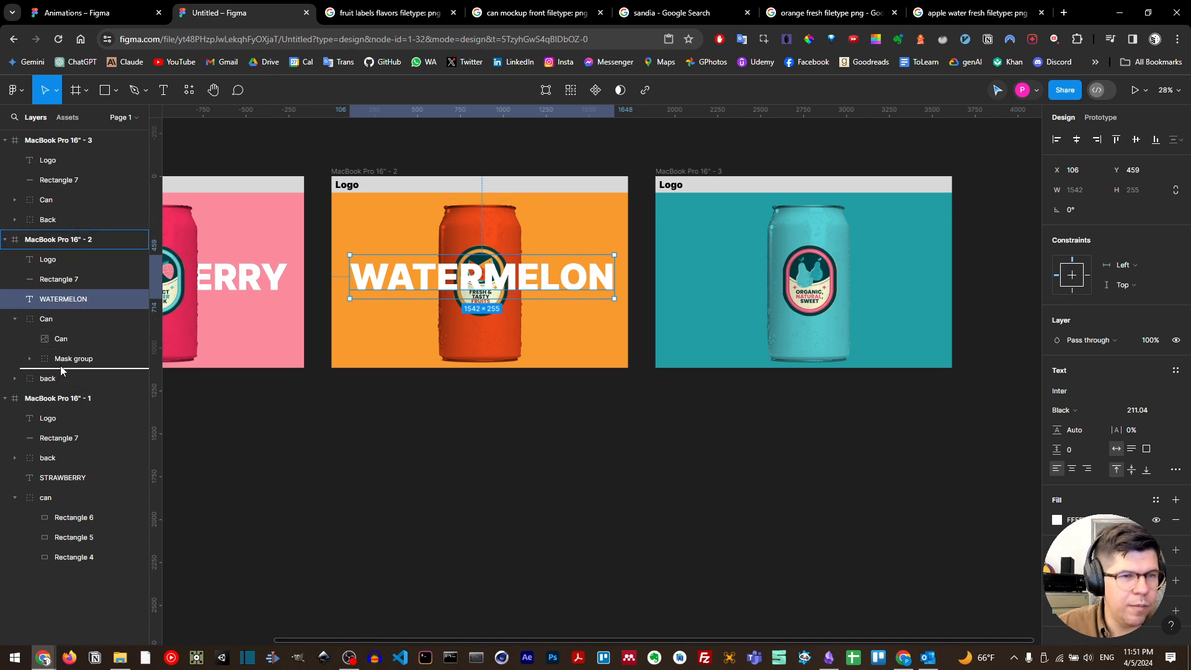
key(ctrl+bracketleft)
scroll(701, 214, right, 3)
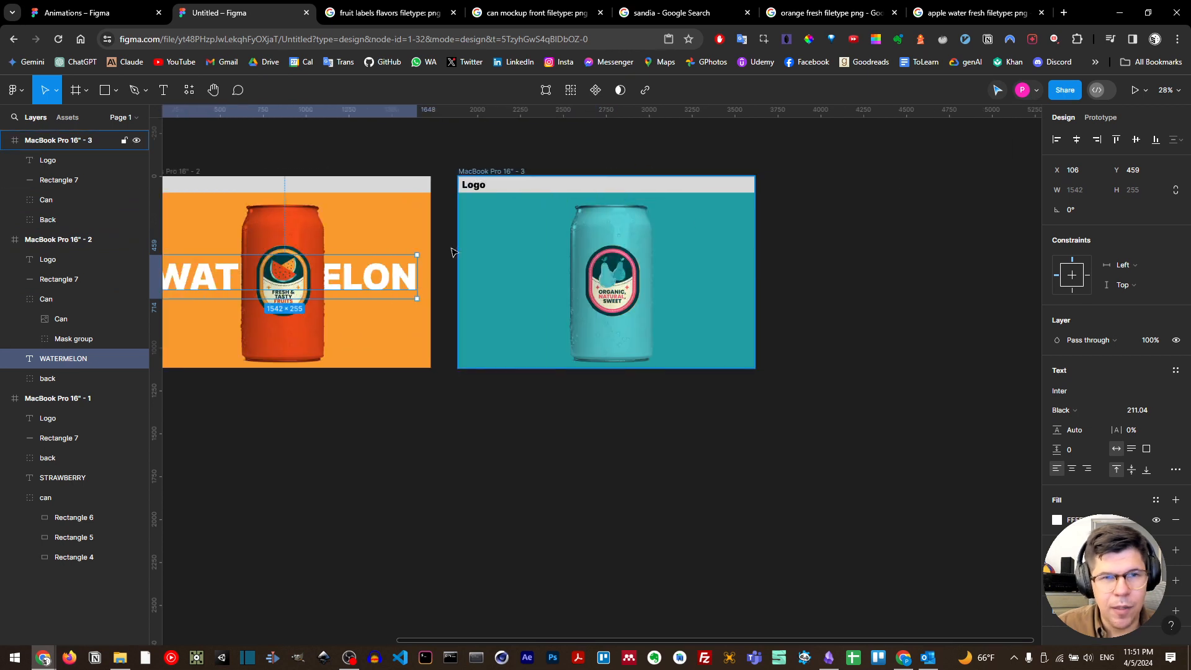
Duplicate the WATERMELON text into the MacBook Pro 16" - 3 frame and change the copy's wording to "PEAR"
drag(406, 262, 727, 262)
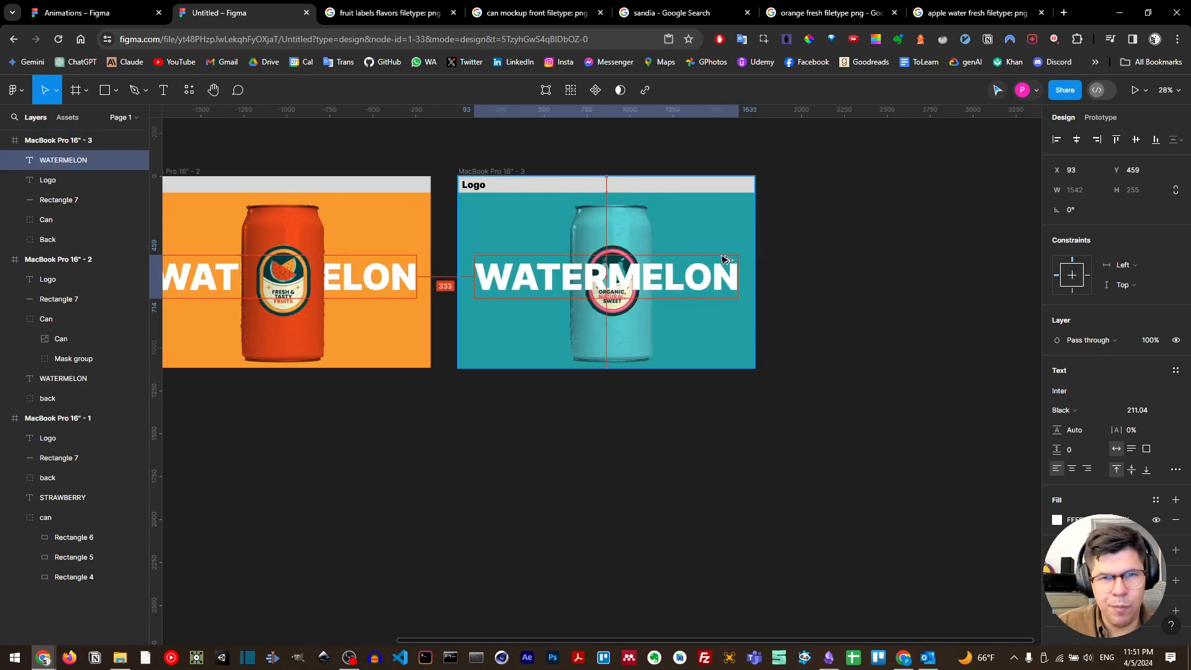
double_click(687, 263)
text(PEAR)
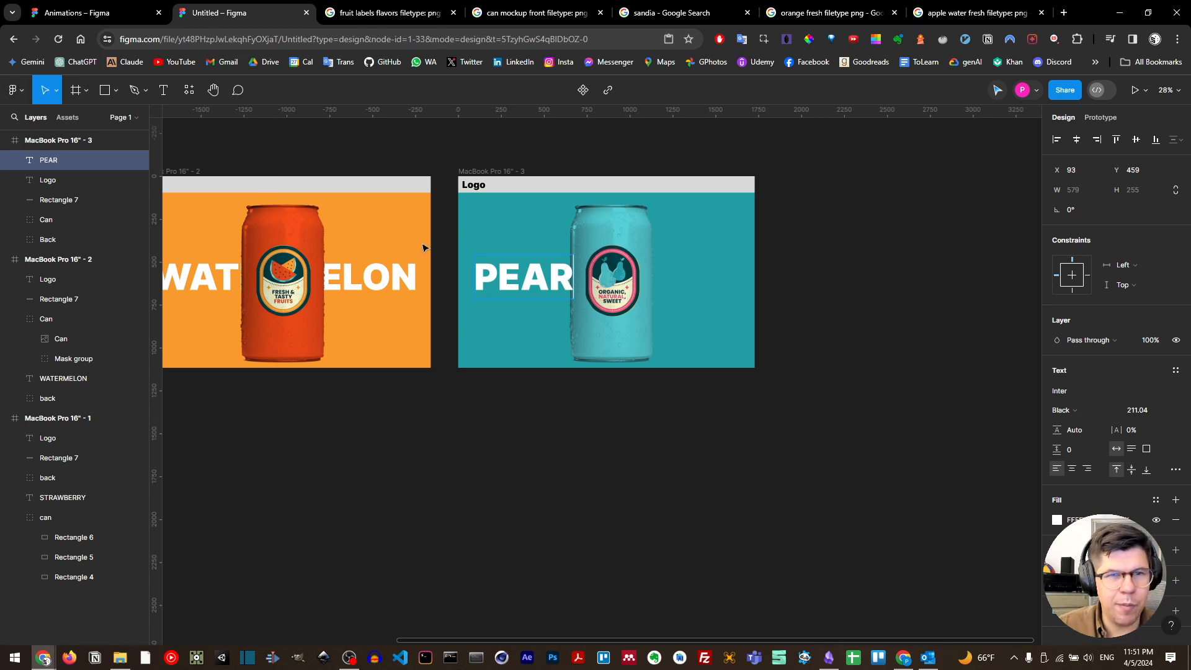
key(Escape)
Centre the PEAR text over the can and scale it to about 1613 × 712
drag(530, 282, 608, 284)
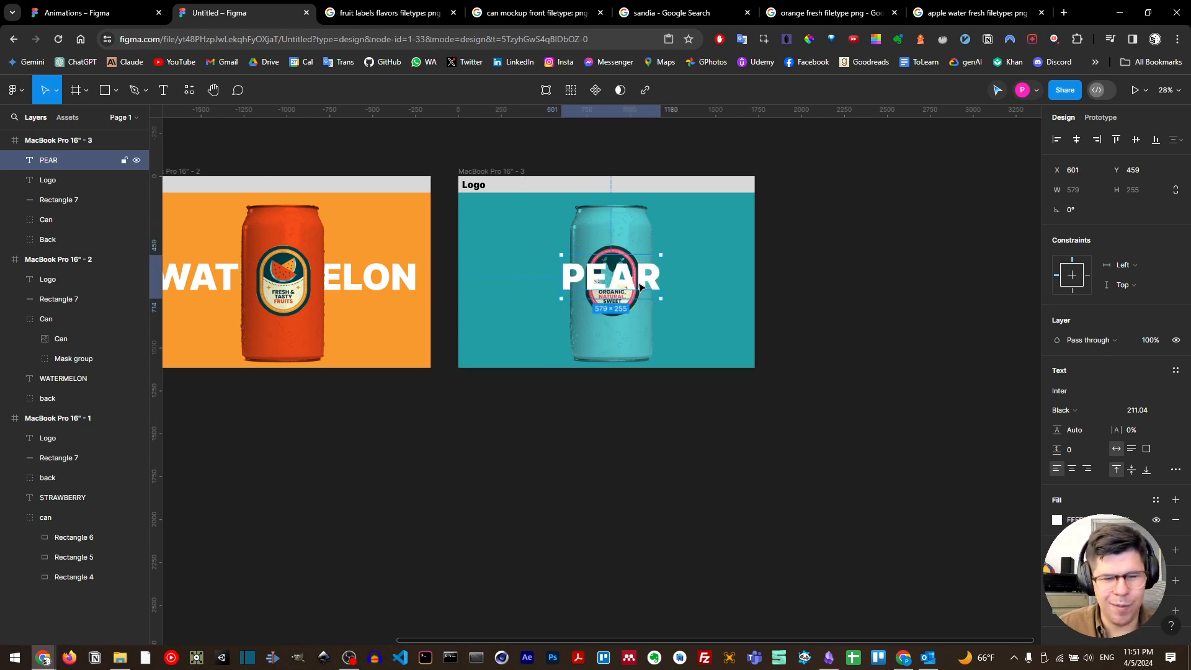
key(k)
drag(669, 301, 749, 334)
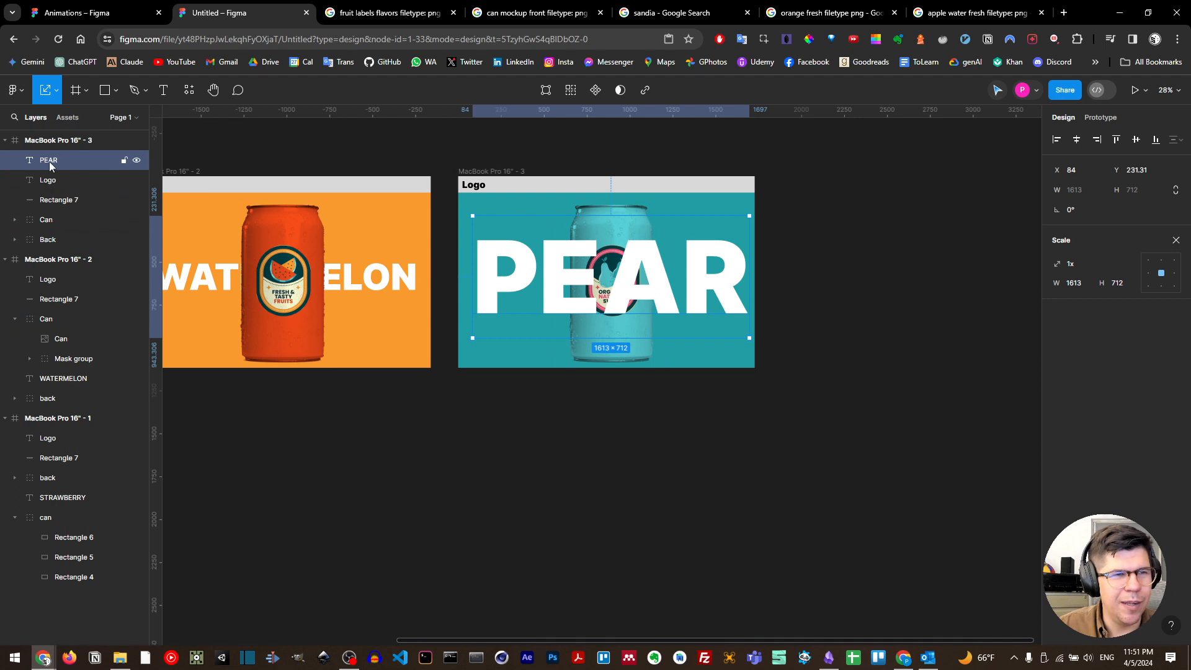
Move the PEAR text layer between the Can and Back groups in the MacBook Pro 16" - 3 frame
drag(61, 220, 62, 232)
scroll(581, 339, left, 5)
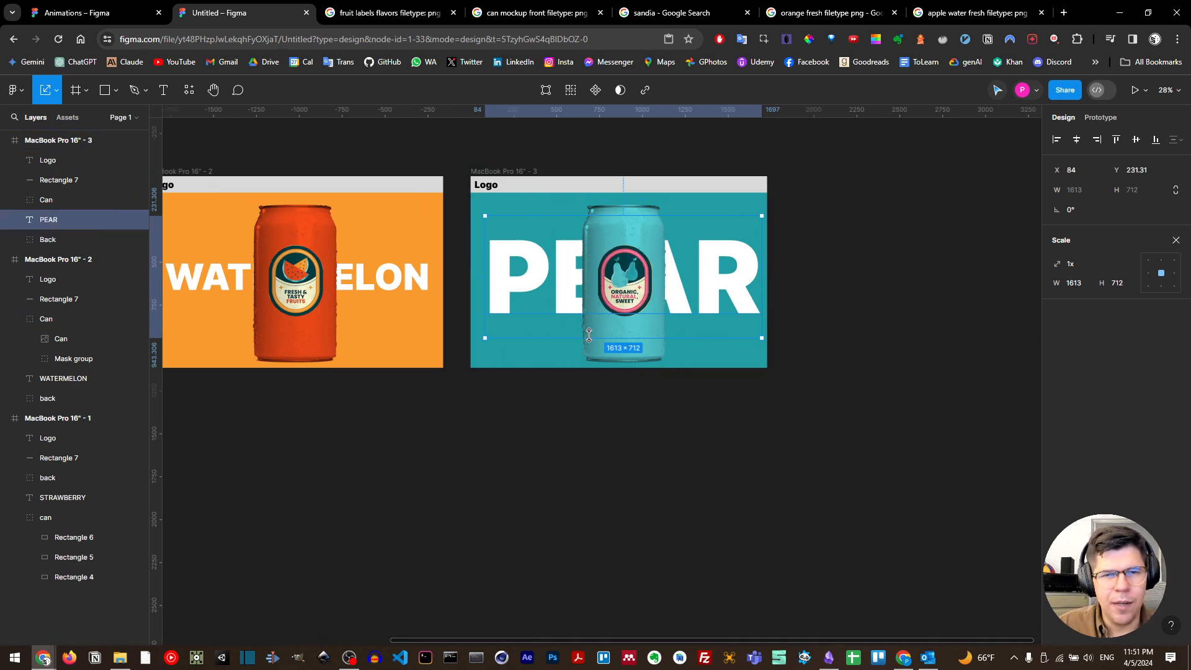
scroll(593, 336, down, 2)
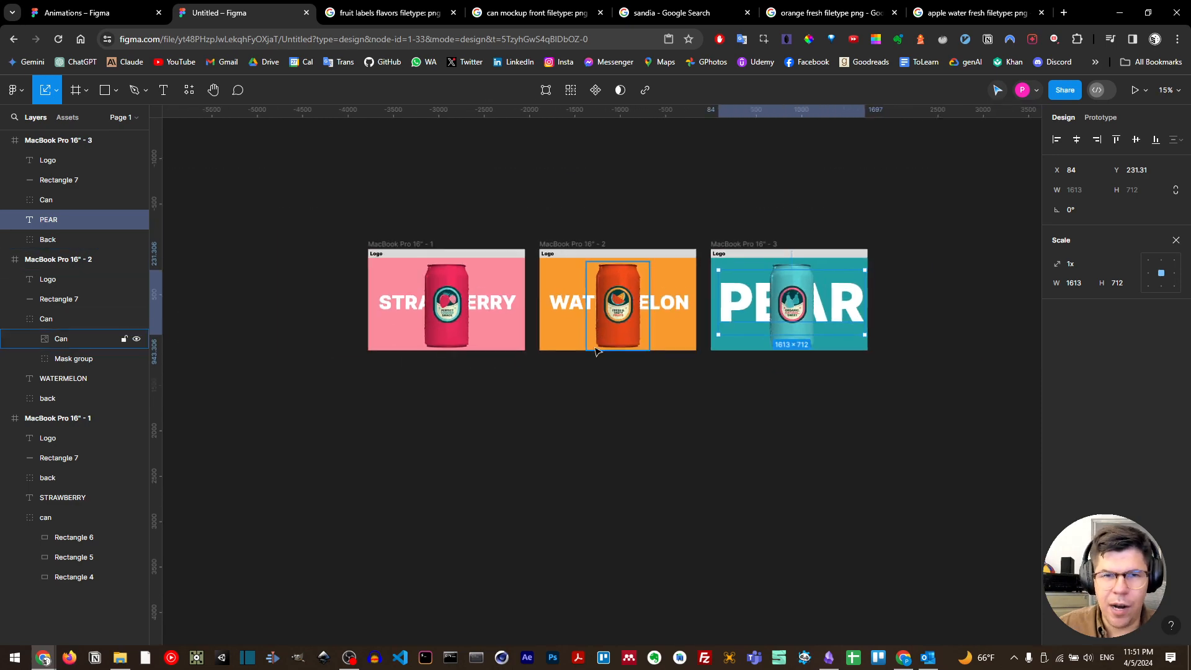
scroll(593, 335, up, 2)
Switch to the Animations file and play its prototype through the SANDÍA and NARANJA screens, then restart it to review the fruit decoration
click(87, 12)
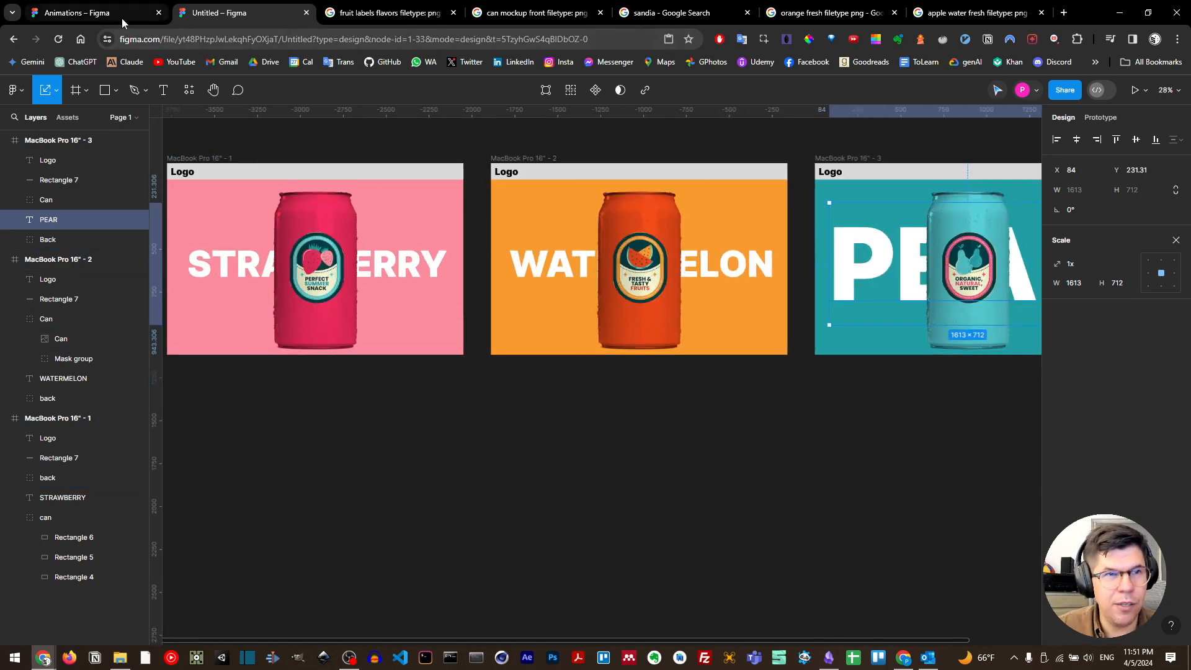
key(Right)
key(Left)
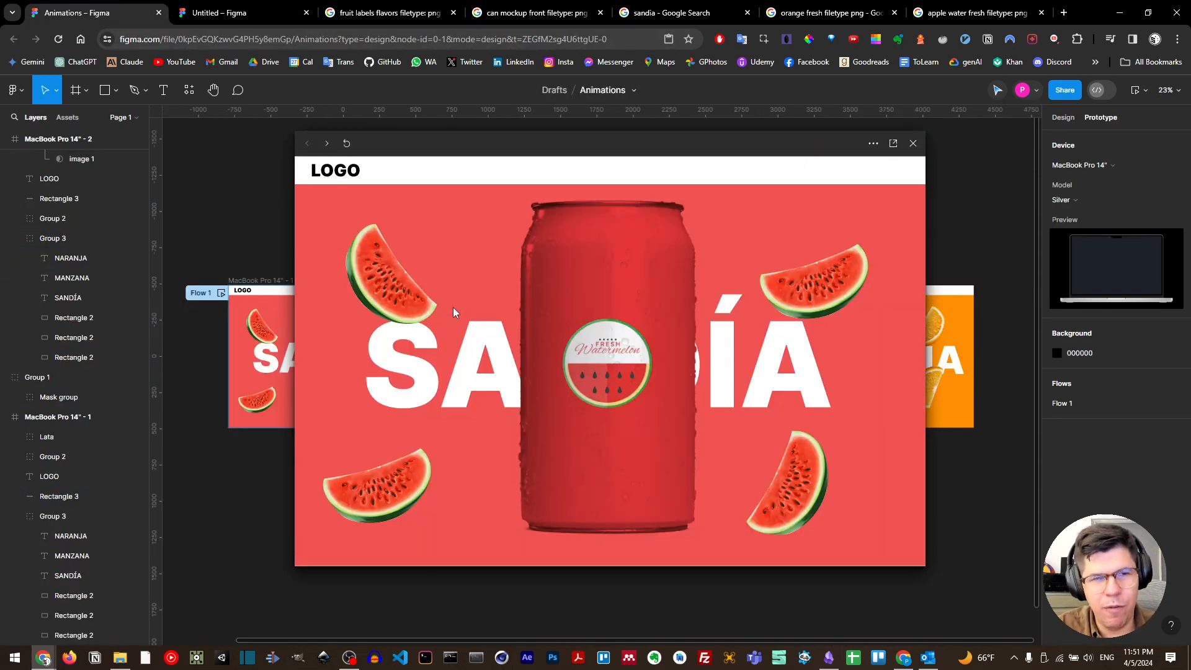
key(Right)
key(Right)
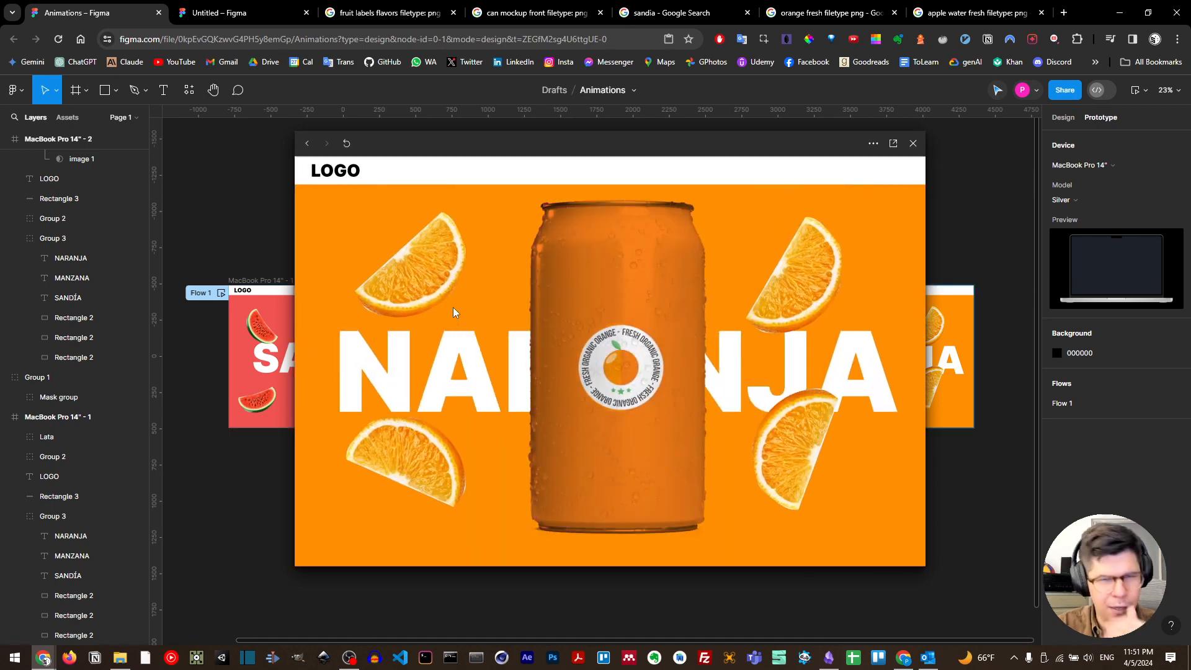
key(r)
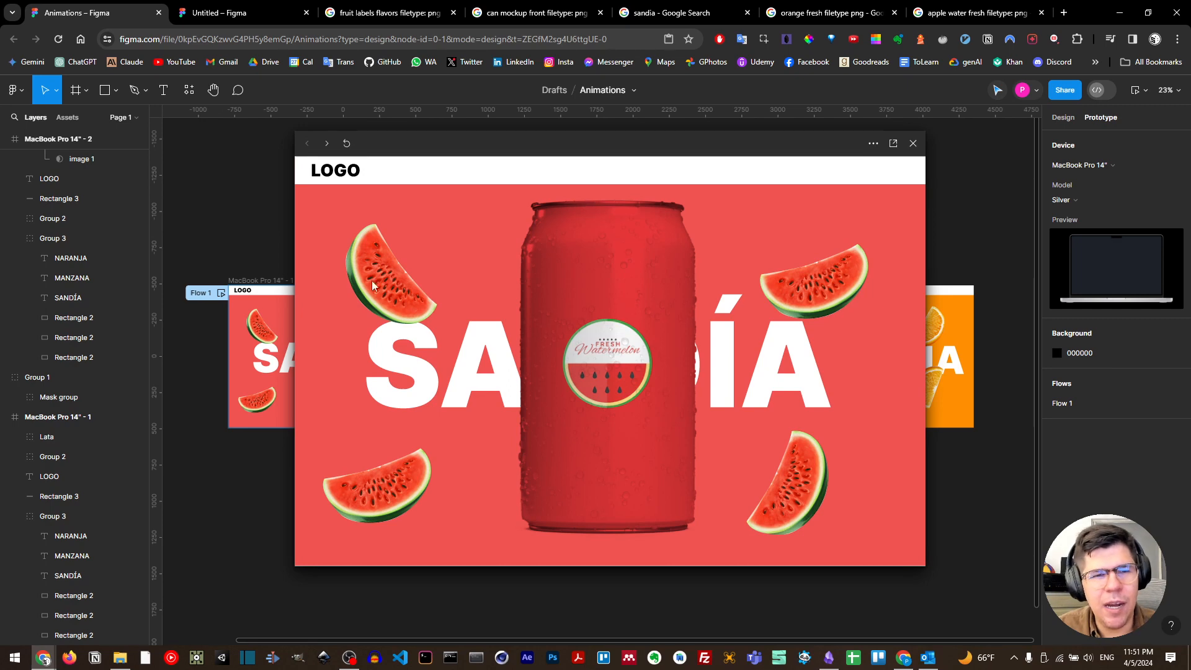
Switch to the Google Images results for "sandia" and look through them for a suitable watermelon slice
click(663, 14)
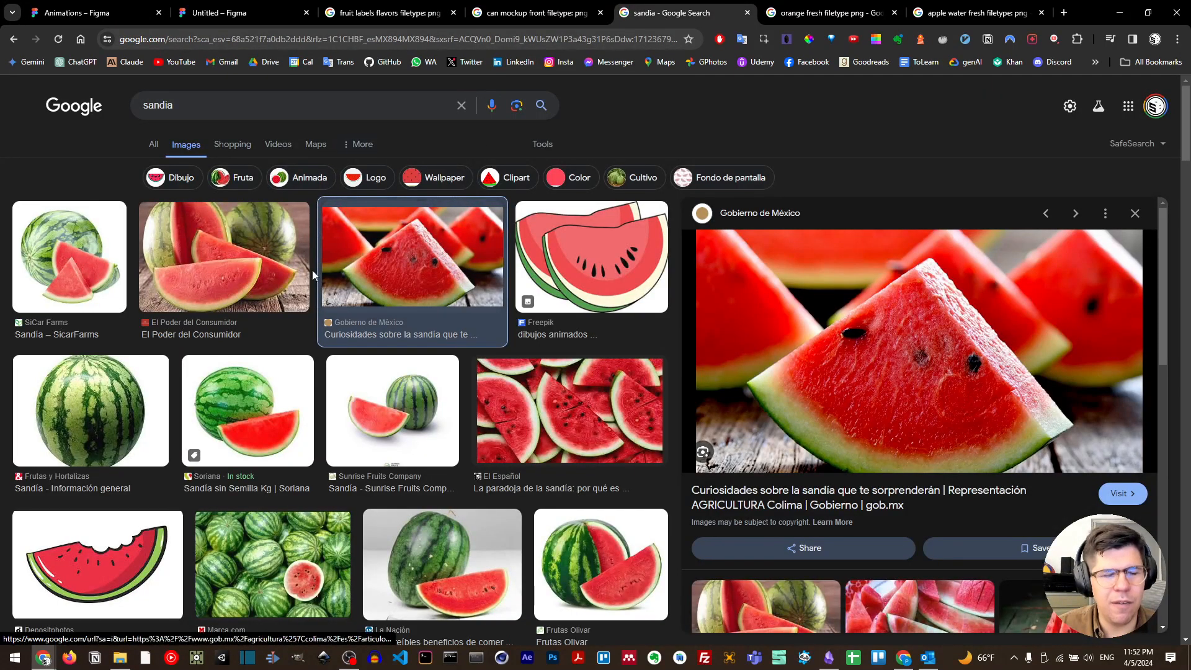
scroll(270, 345, down, 5)
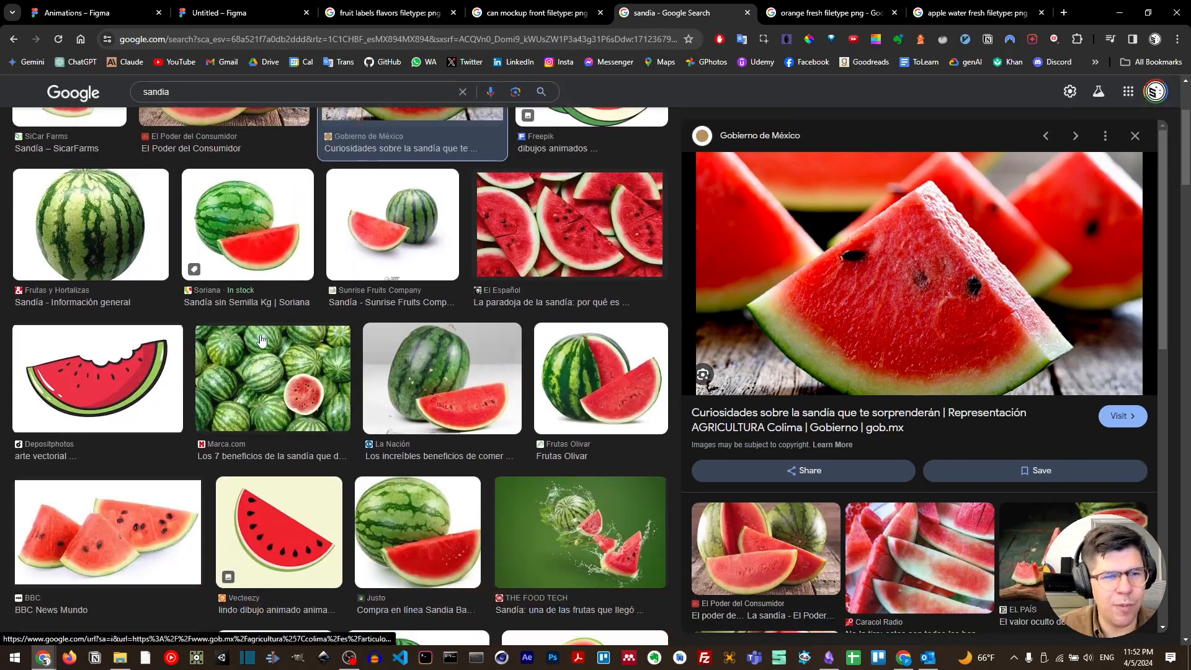
scroll(257, 340, down, 10)
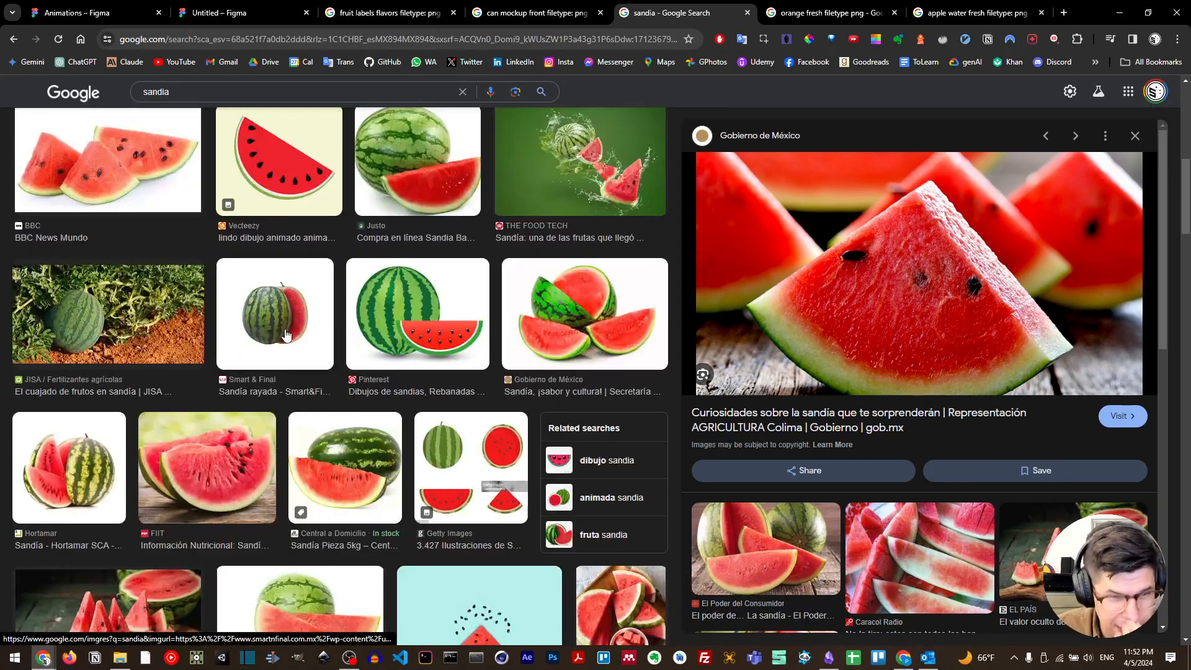
scroll(292, 335, down, 10)
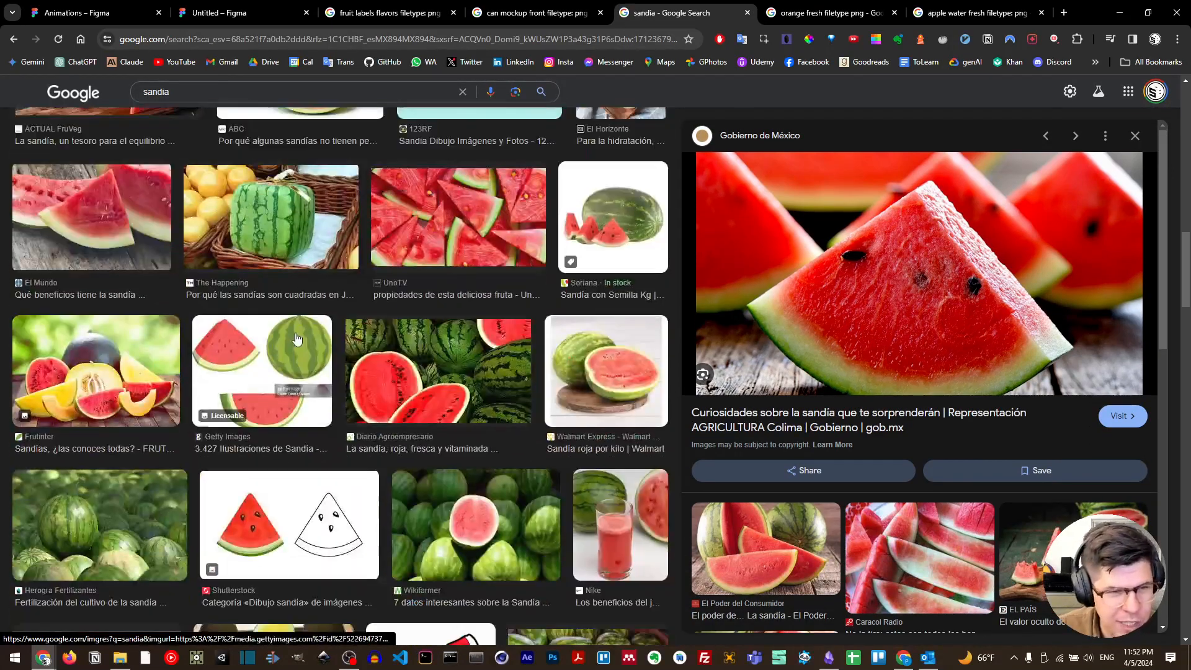
scroll(295, 341, down, 8)
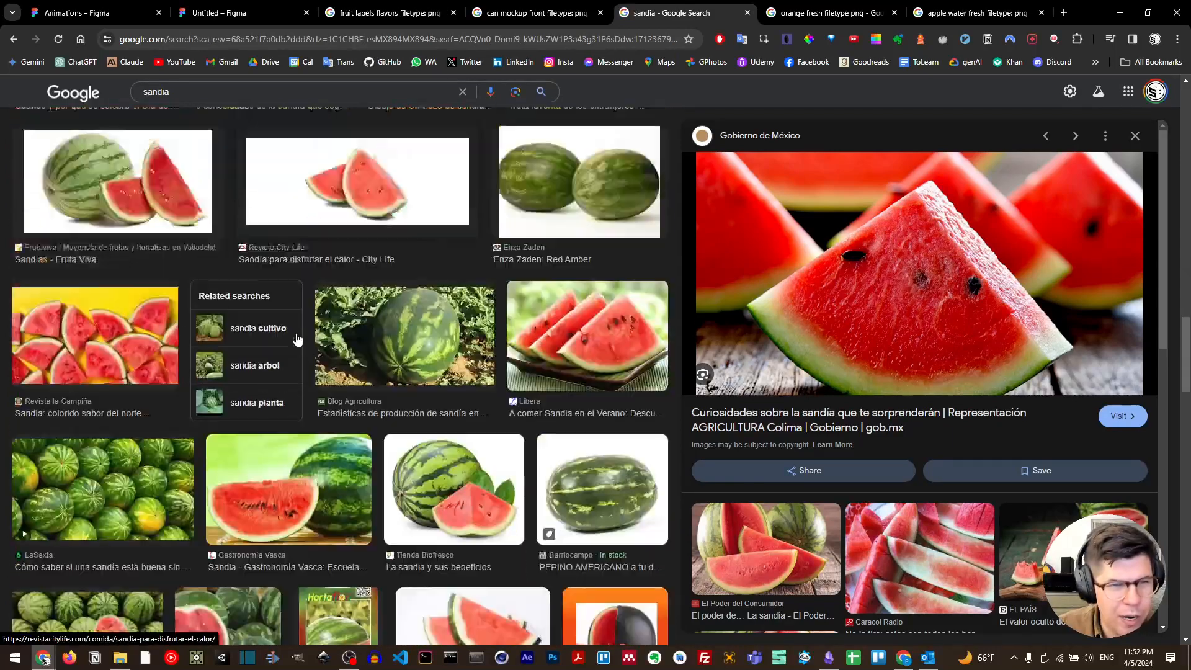
scroll(329, 351, up, 20)
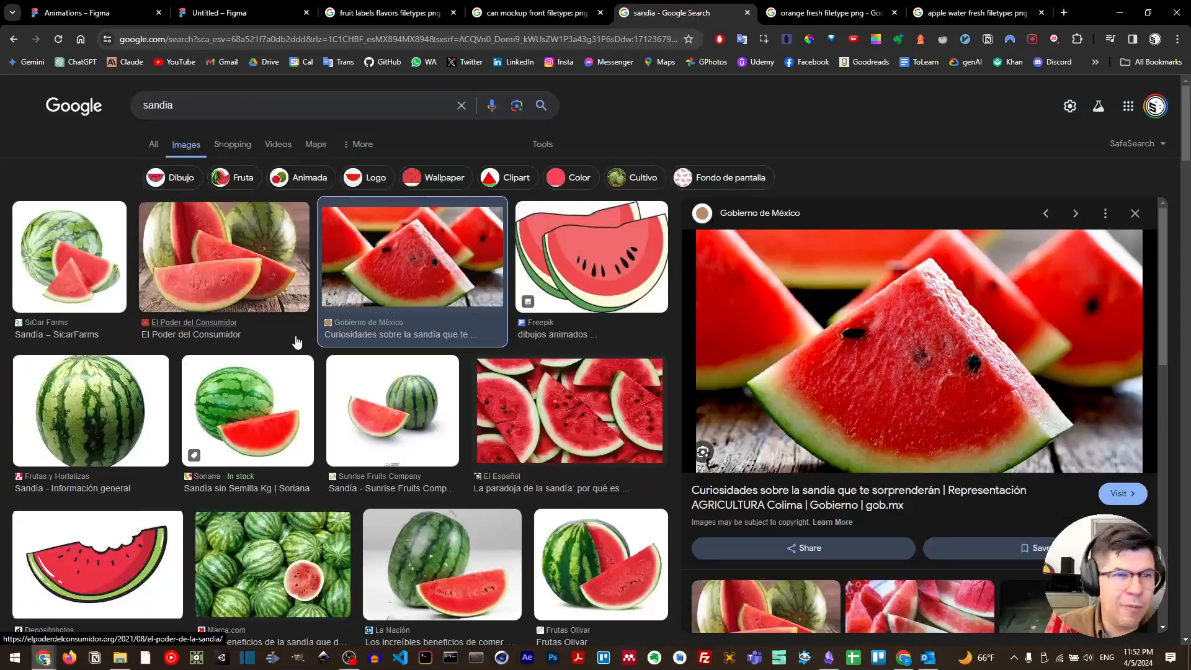
Search Google Images for "watermelon fresh fruit filetype: png"
double_click(187, 105)
text(watermelon )
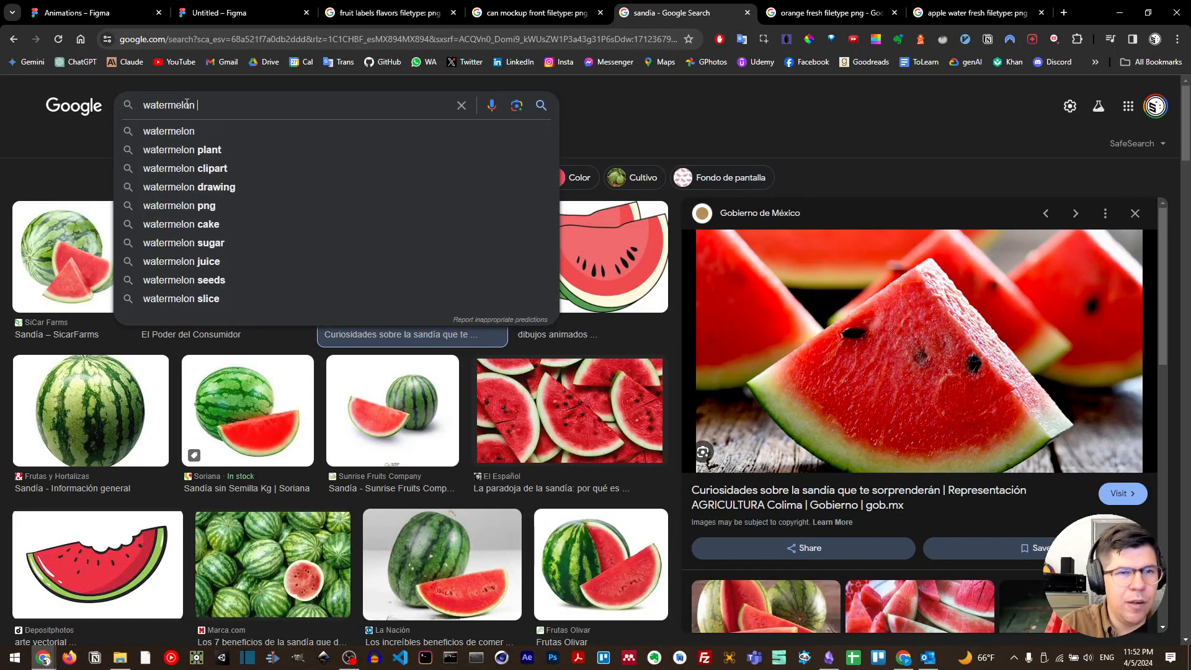
text(fresh )
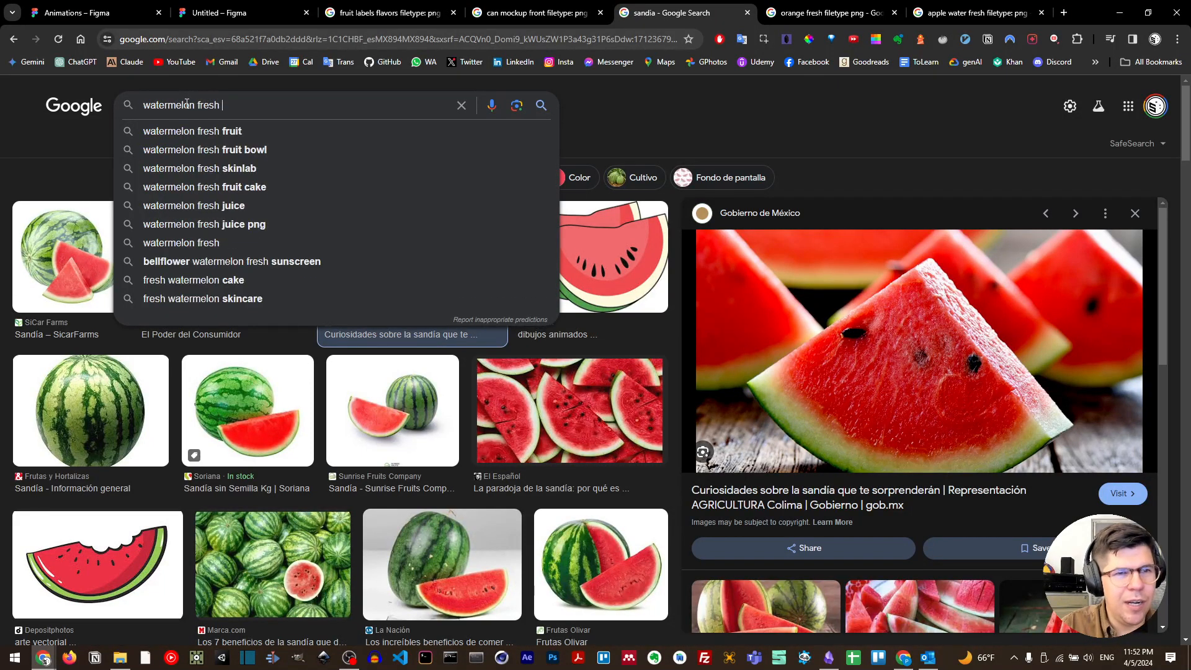
text(fruit )
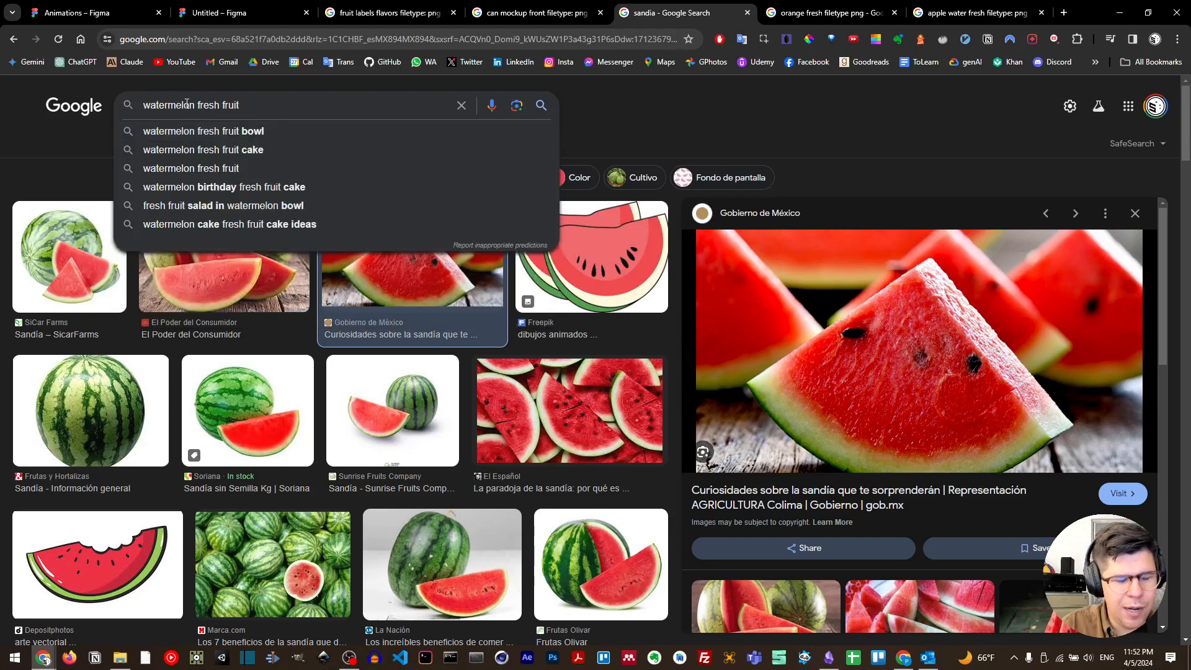
text(filetype: png)
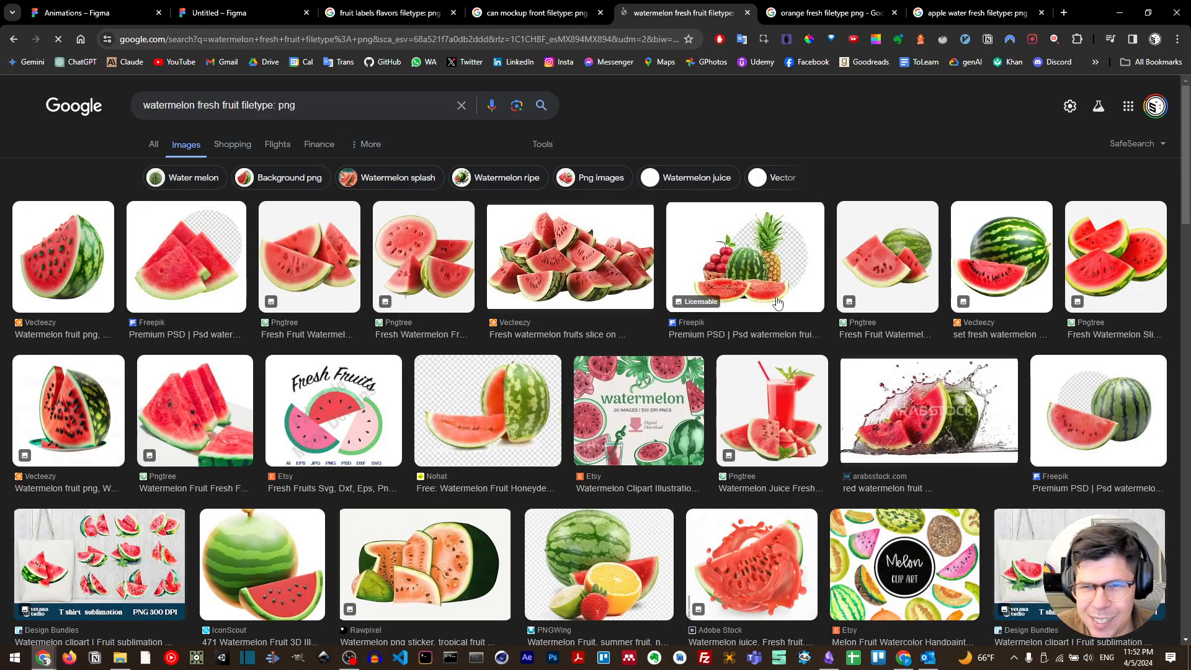
Find the Similar PNG "3D fresh watermelon premium vector PNG" slice in the results and copy its image
scroll(614, 350, down, 8)
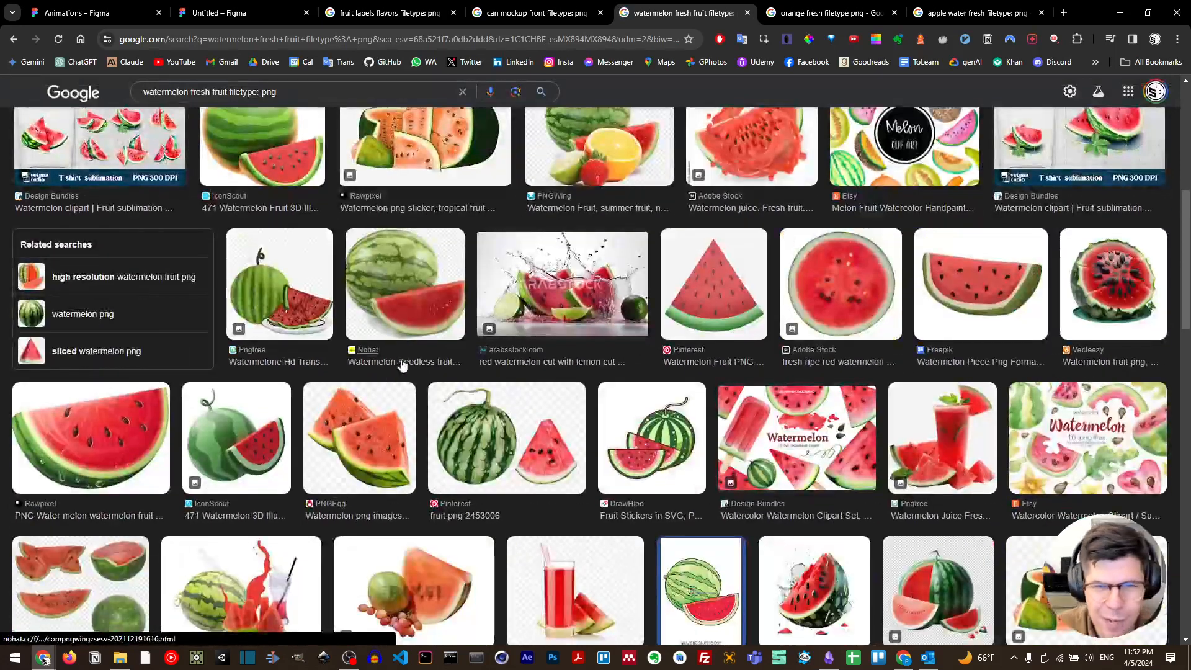
scroll(614, 350, down, 2)
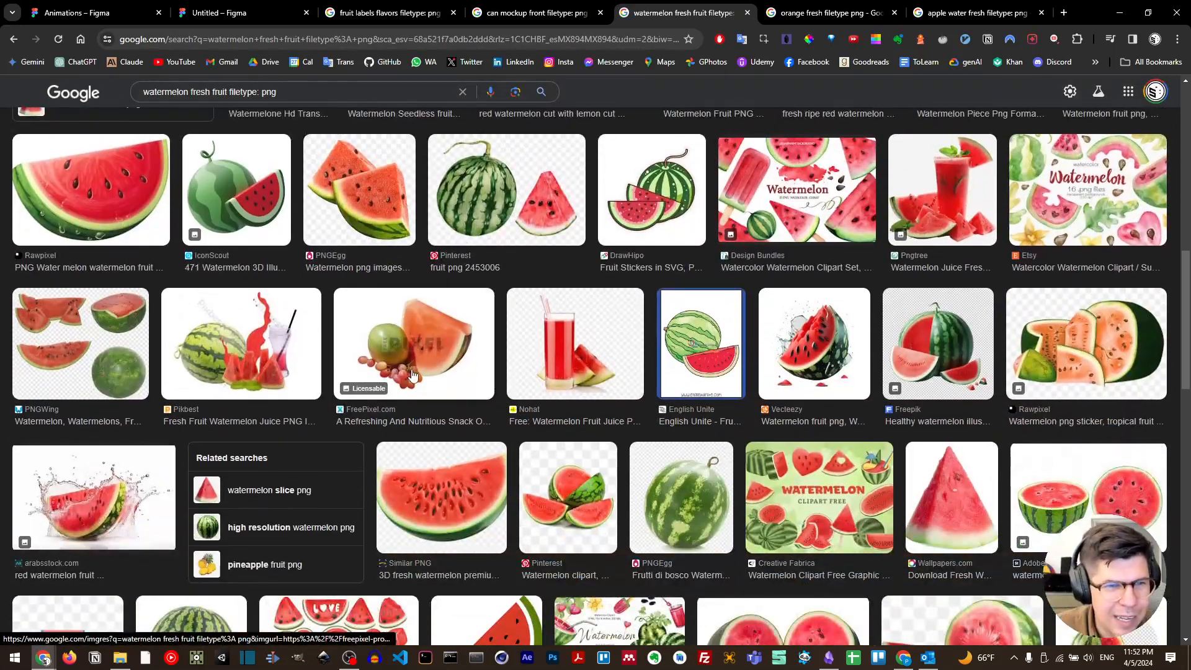
click(454, 459)
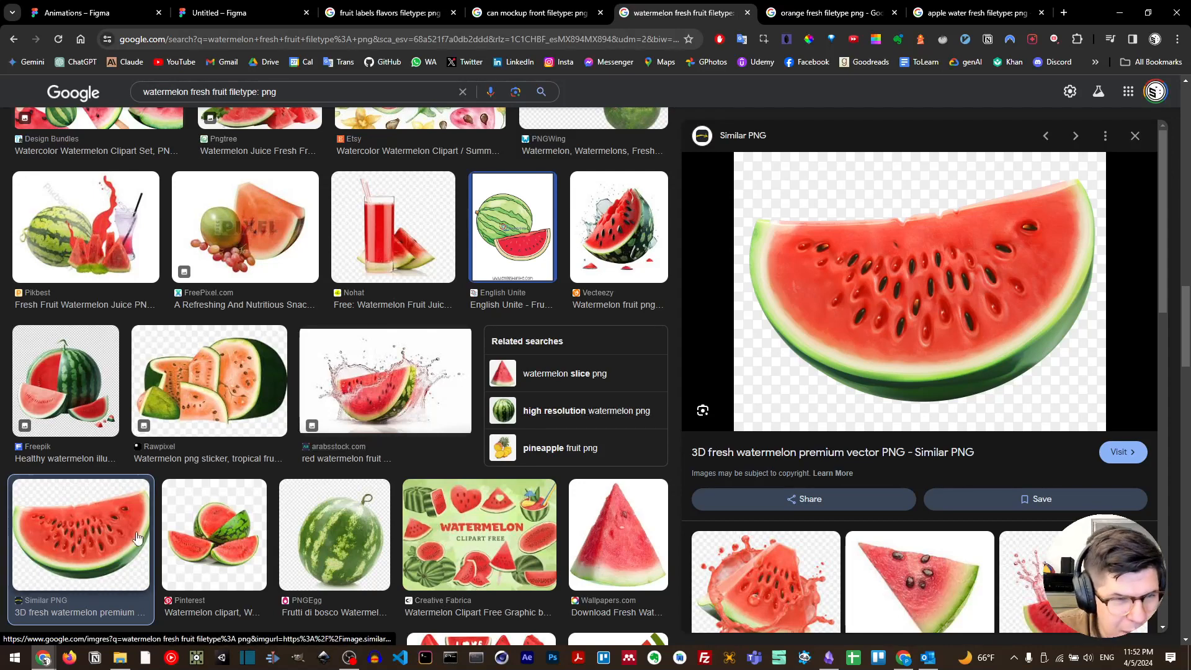
right_click(839, 292)
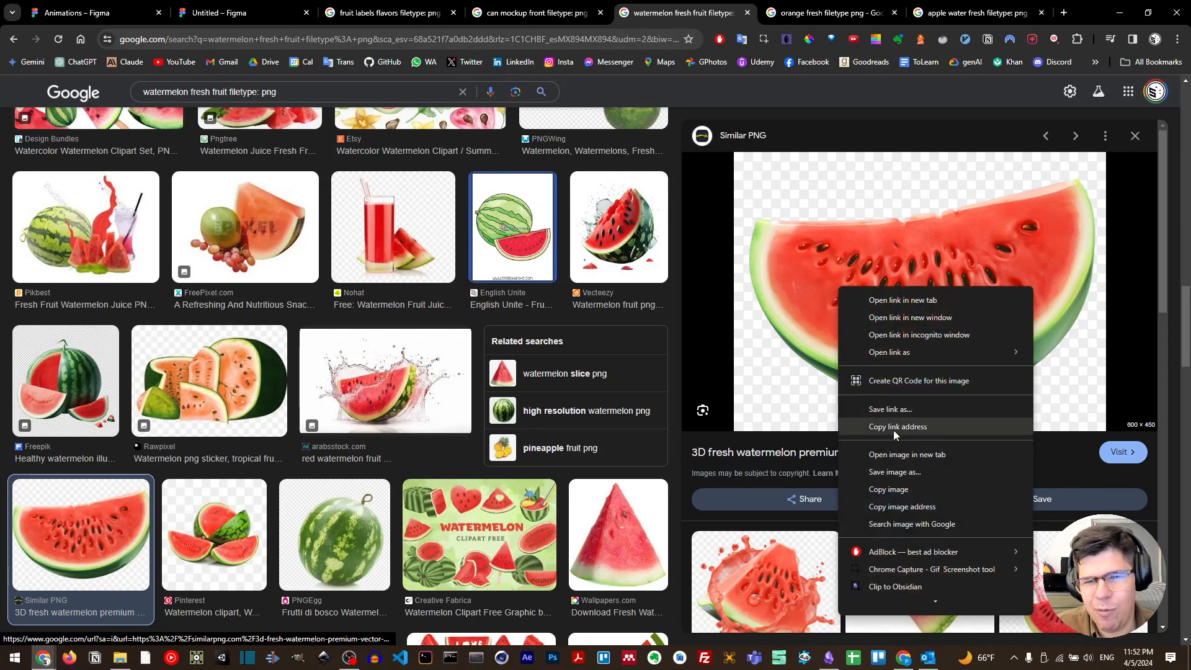
click(886, 488)
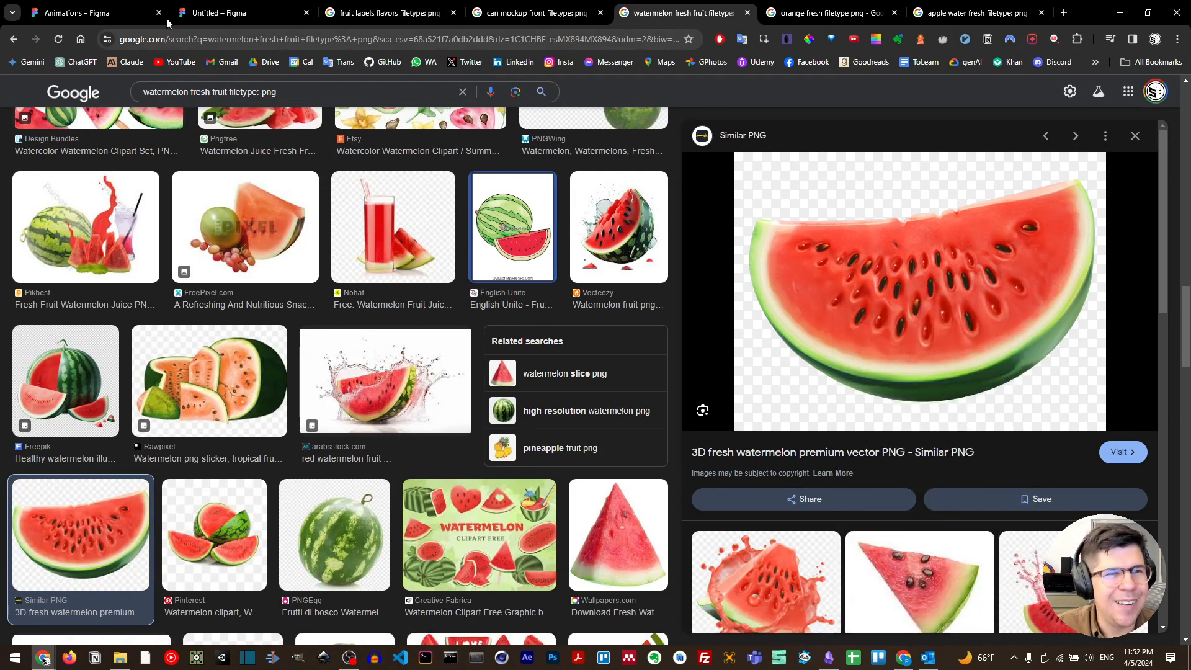
Return to the Untitled Figma file, paste the watermelon image into the MacBook Pro 16" - 2 frame's Can group and move it to about X 61, Y 213
click(204, 13)
scroll(307, 290, up, 3)
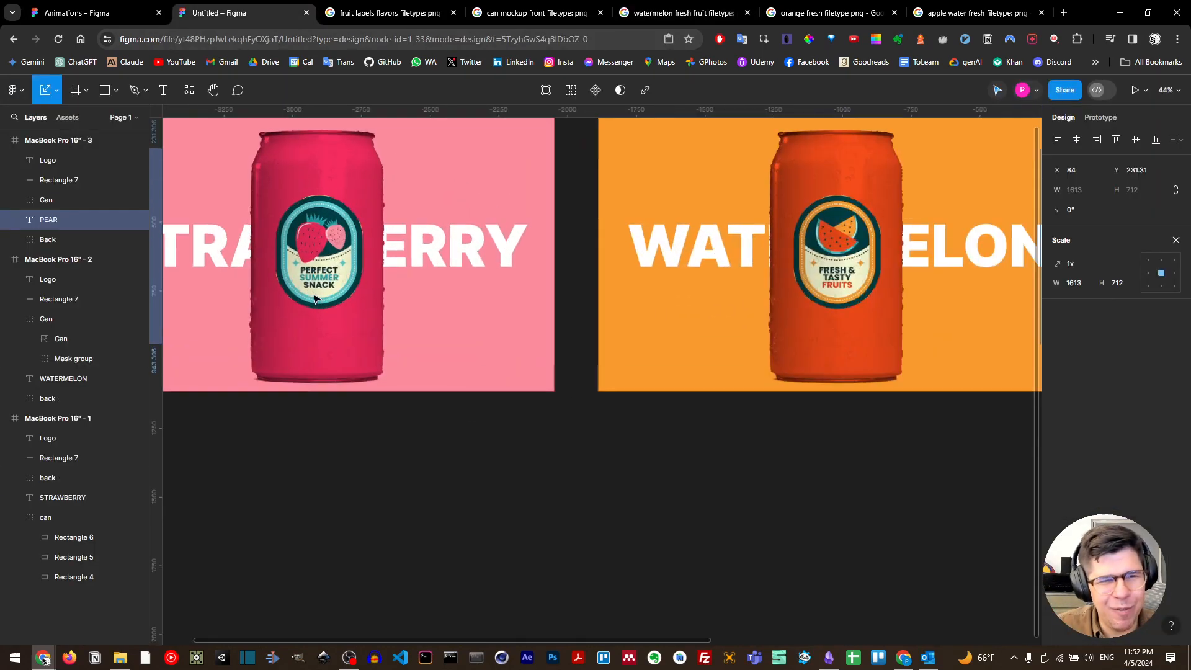
scroll(392, 307, right, 5)
scroll(393, 306, right, 1)
click(421, 265)
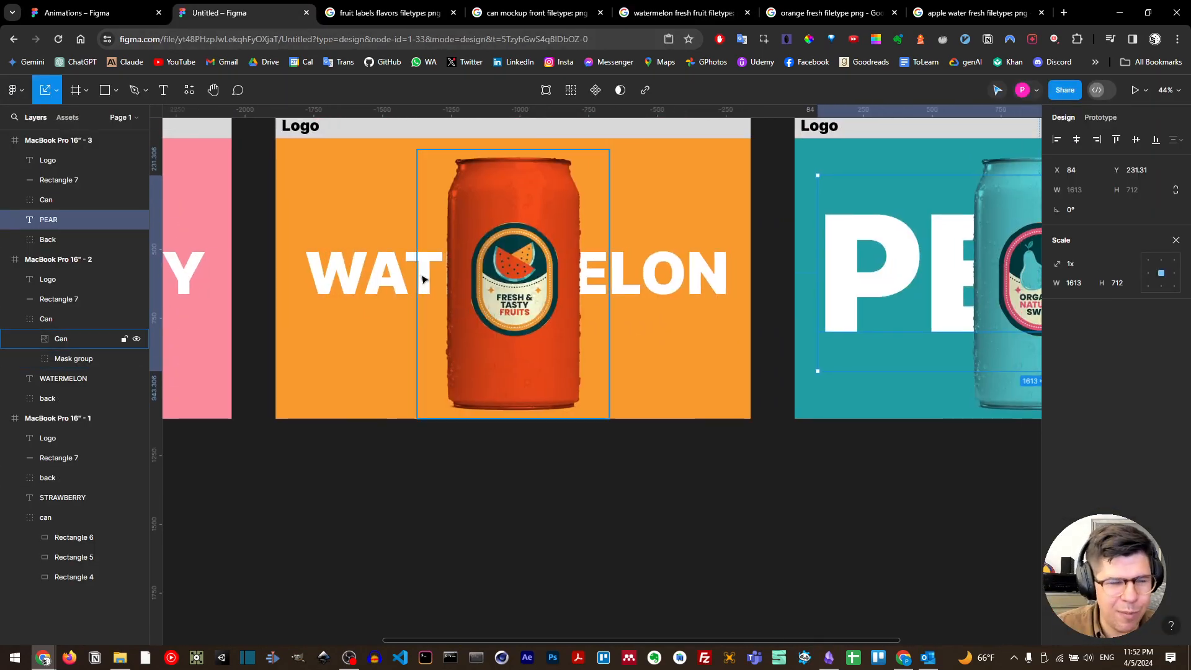
key(ctrl+v)
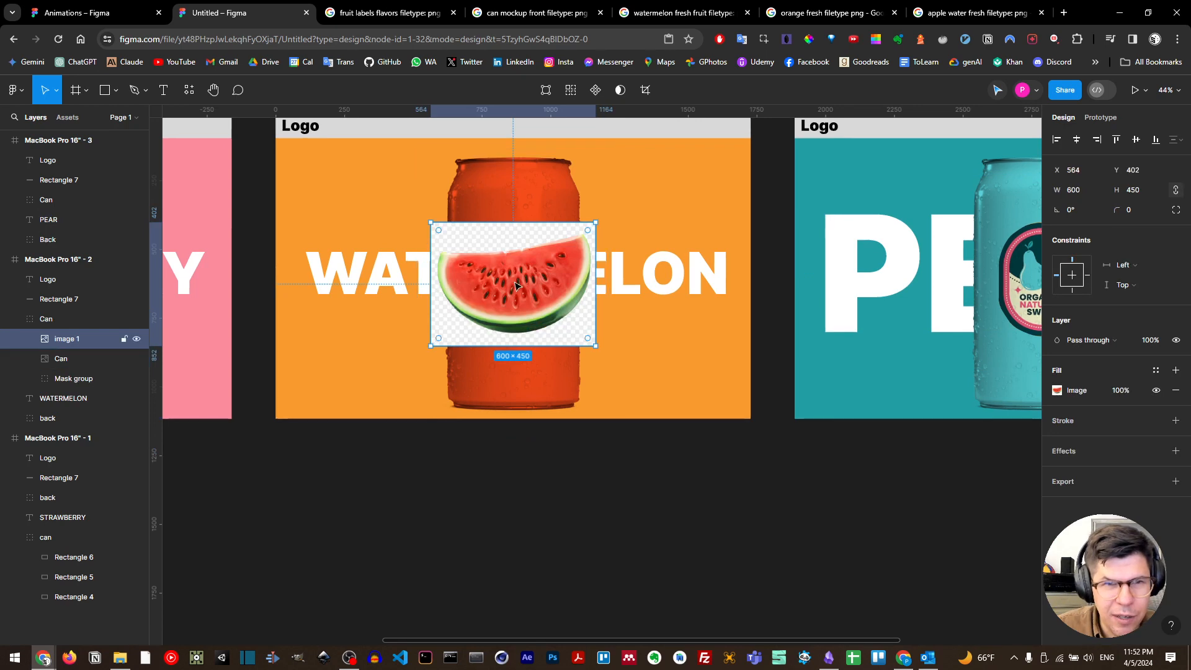
drag(506, 283, 375, 232)
scroll(376, 233, up, 2)
scroll(376, 232, up, 3)
scroll(469, 319, left, 4)
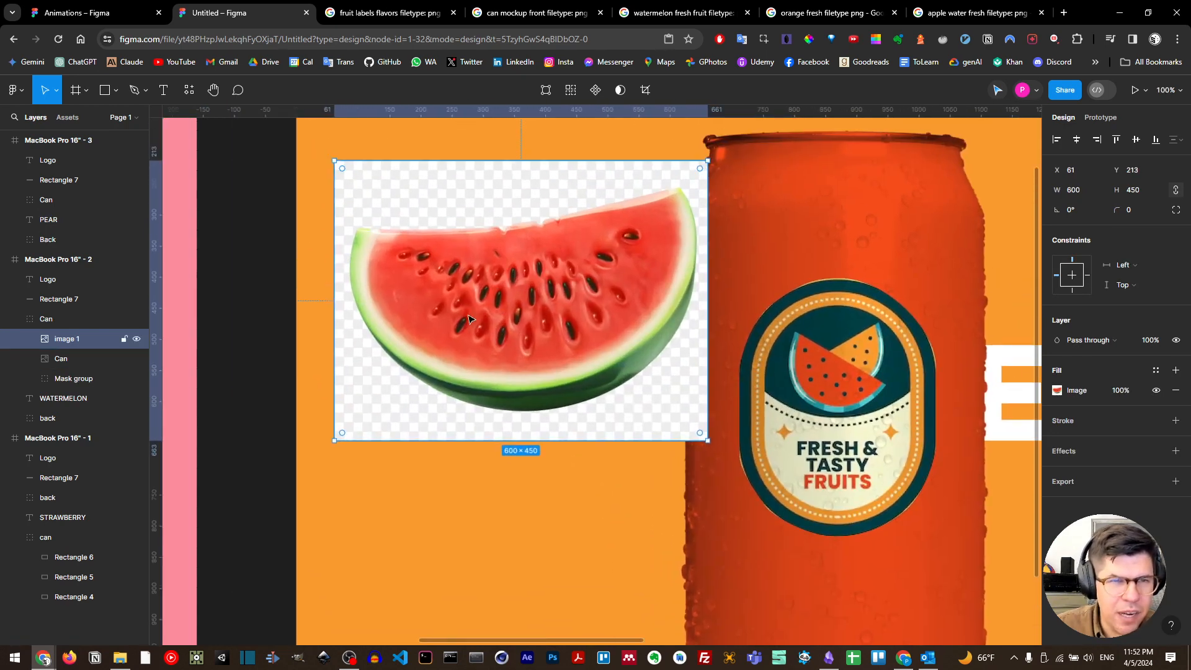
Trace the watermelon slice's upper edge with the Pen tool from X 99, Y 323 to the corner at X 616, Y 259
click(134, 92)
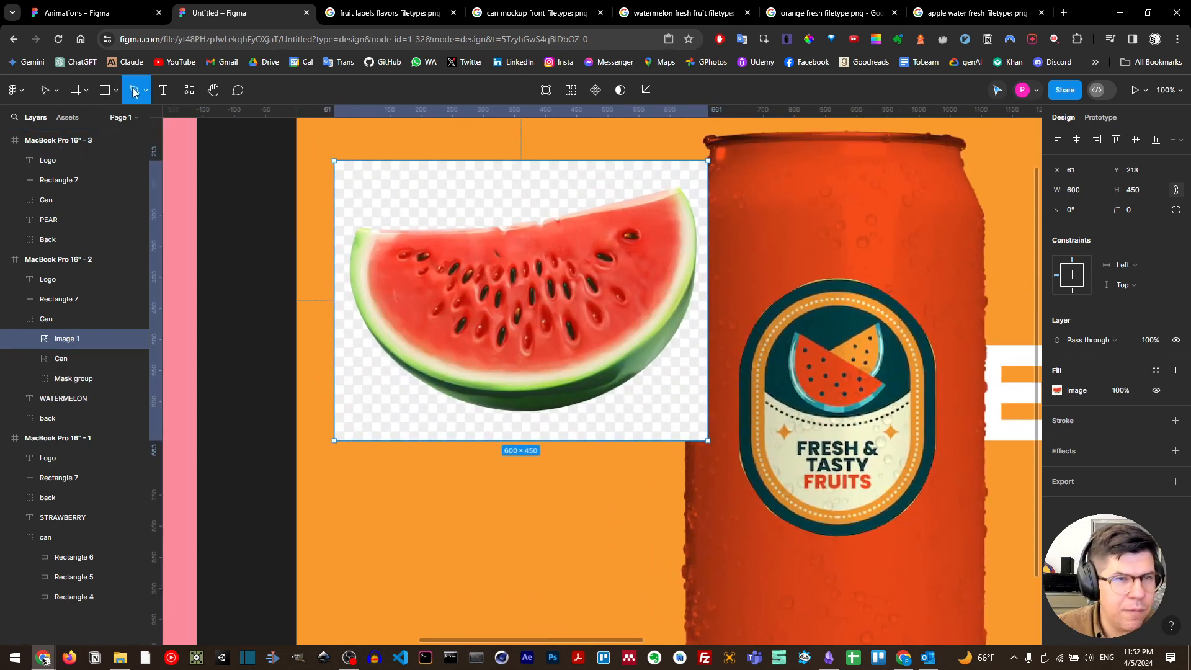
click(358, 229)
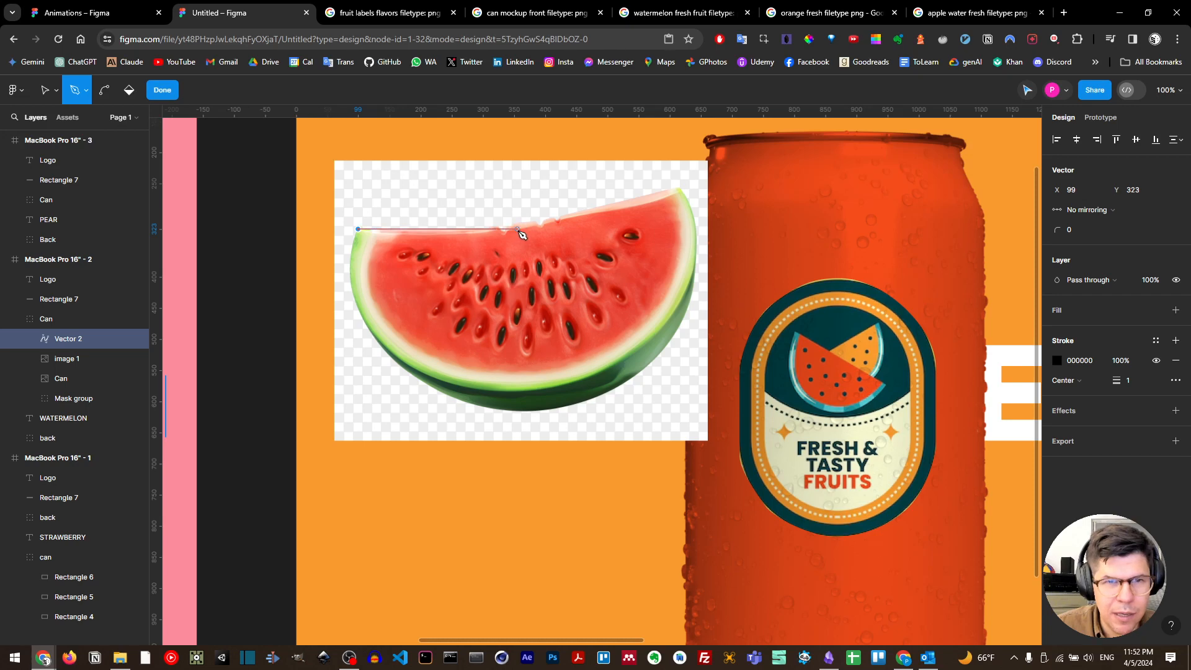
drag(570, 234, 600, 222)
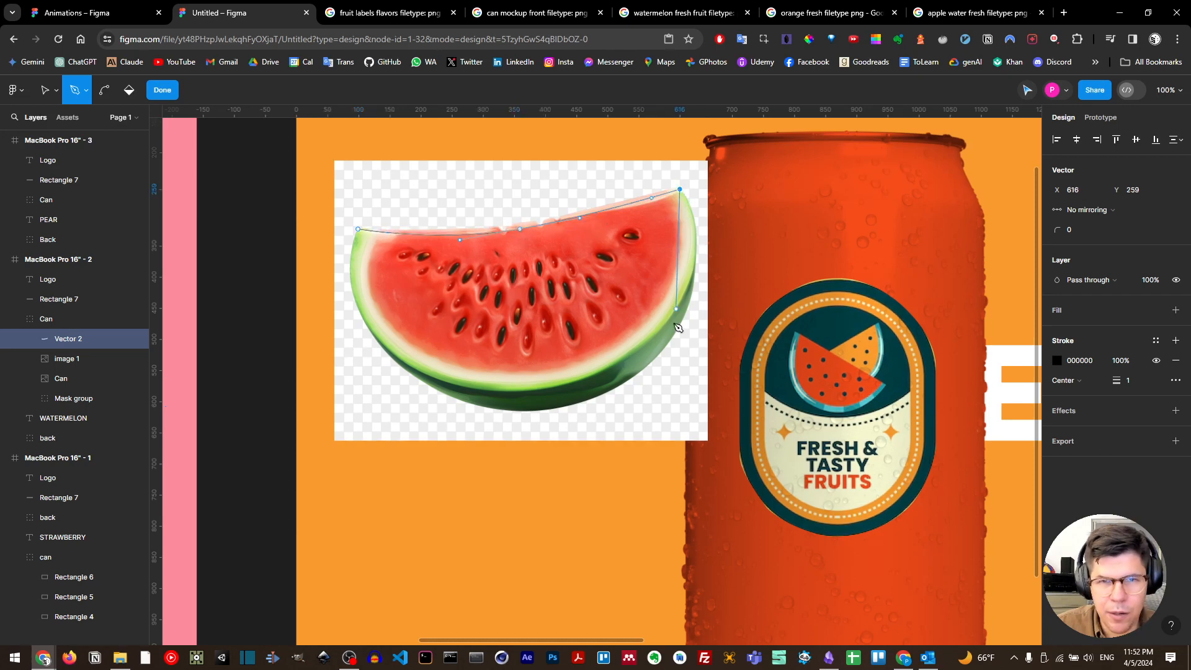
drag(686, 317, 666, 399)
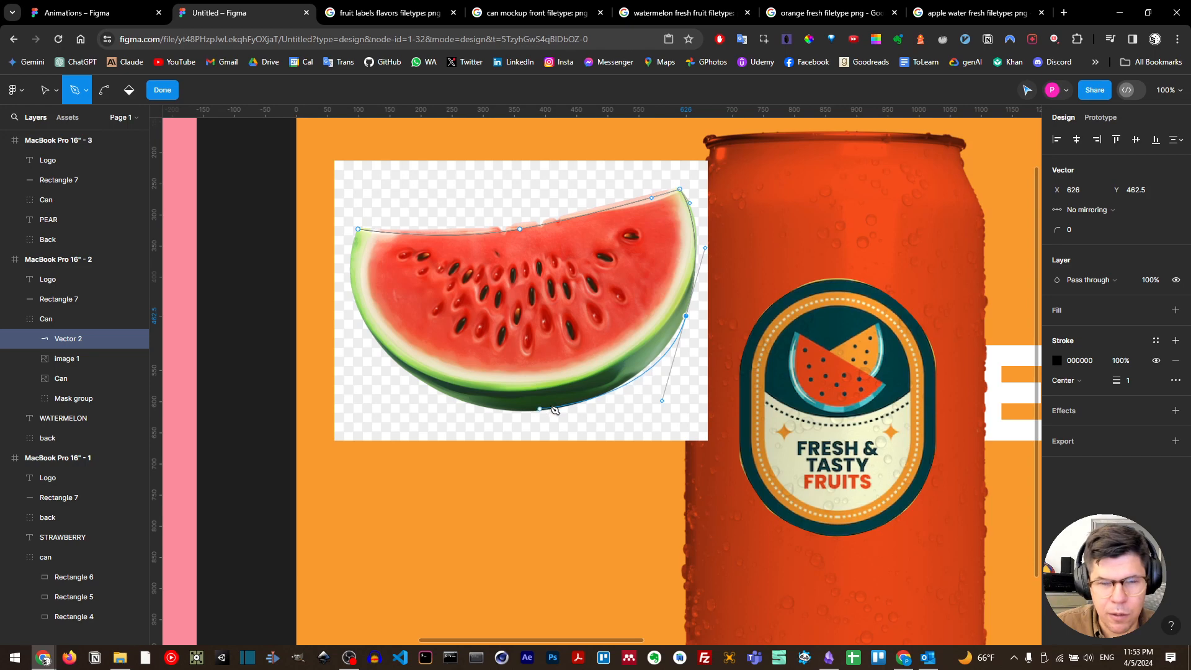
key(ctrl+z)
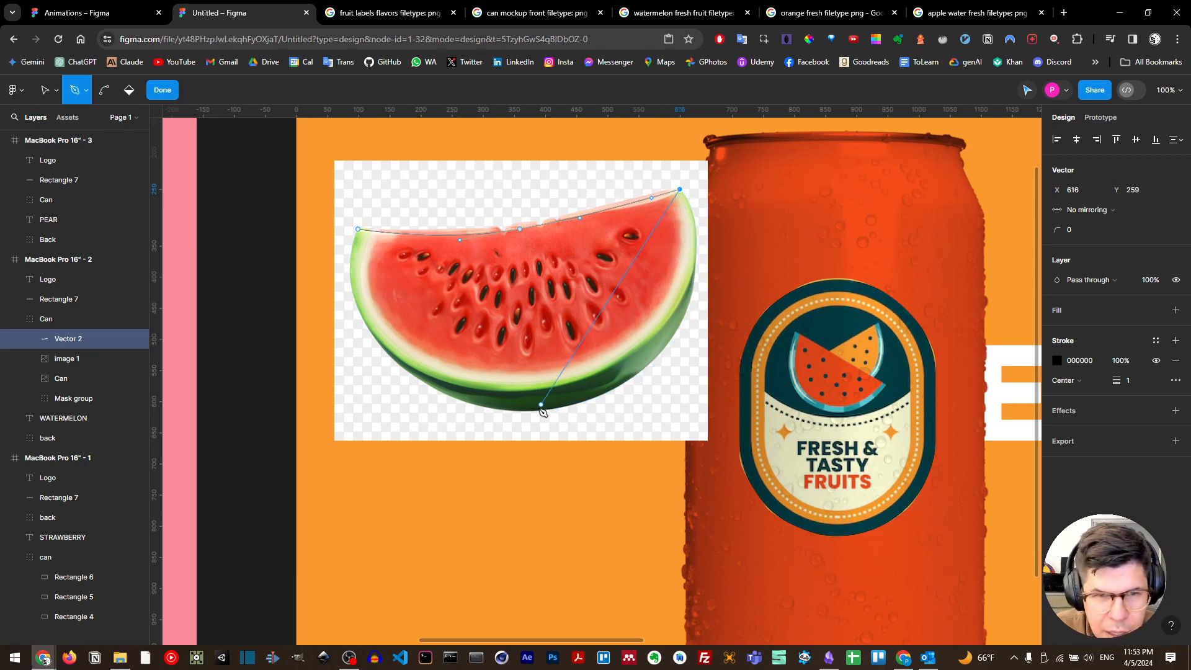
drag(544, 411, 331, 455)
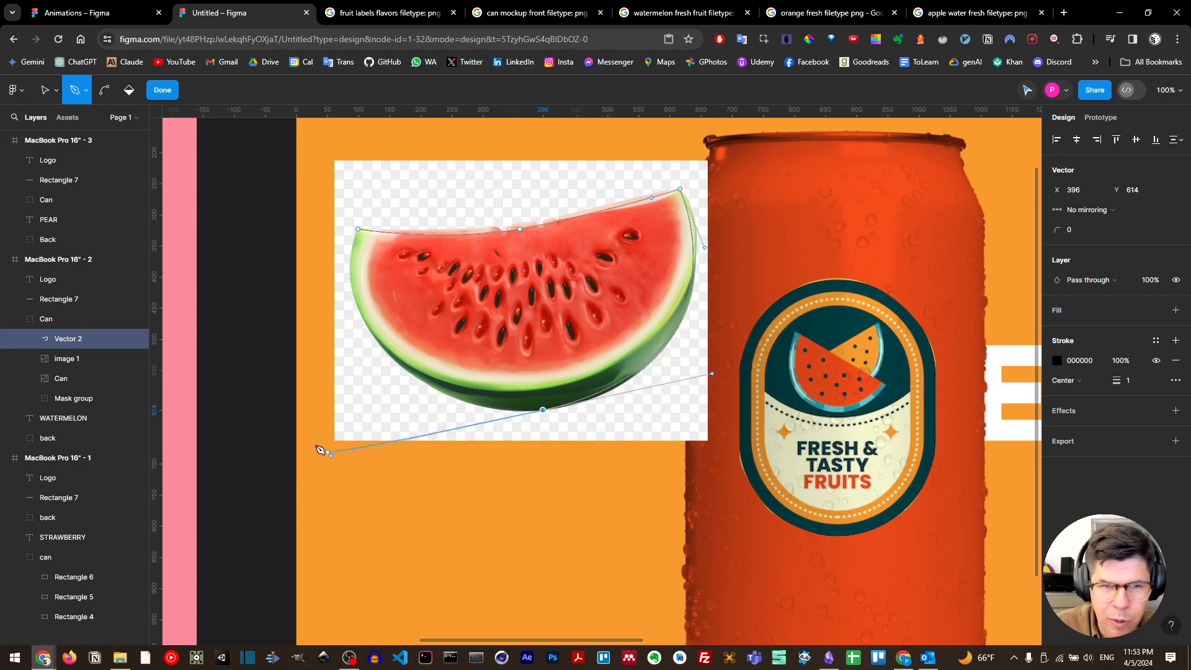
click(359, 230)
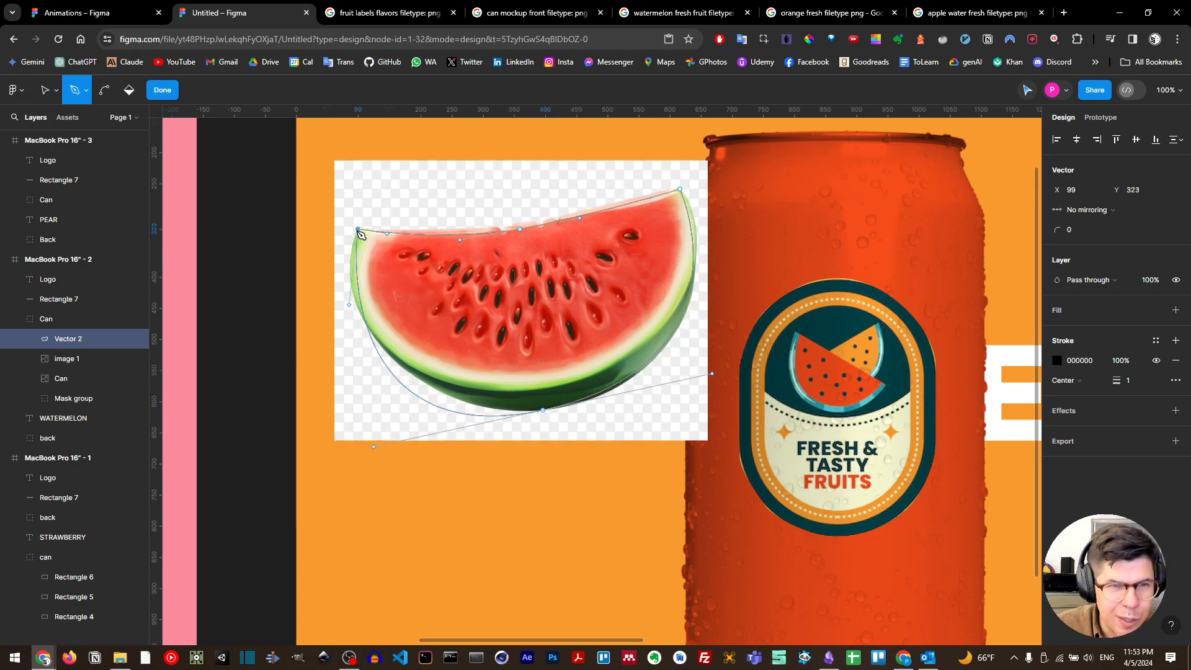
key(v)
click(544, 412)
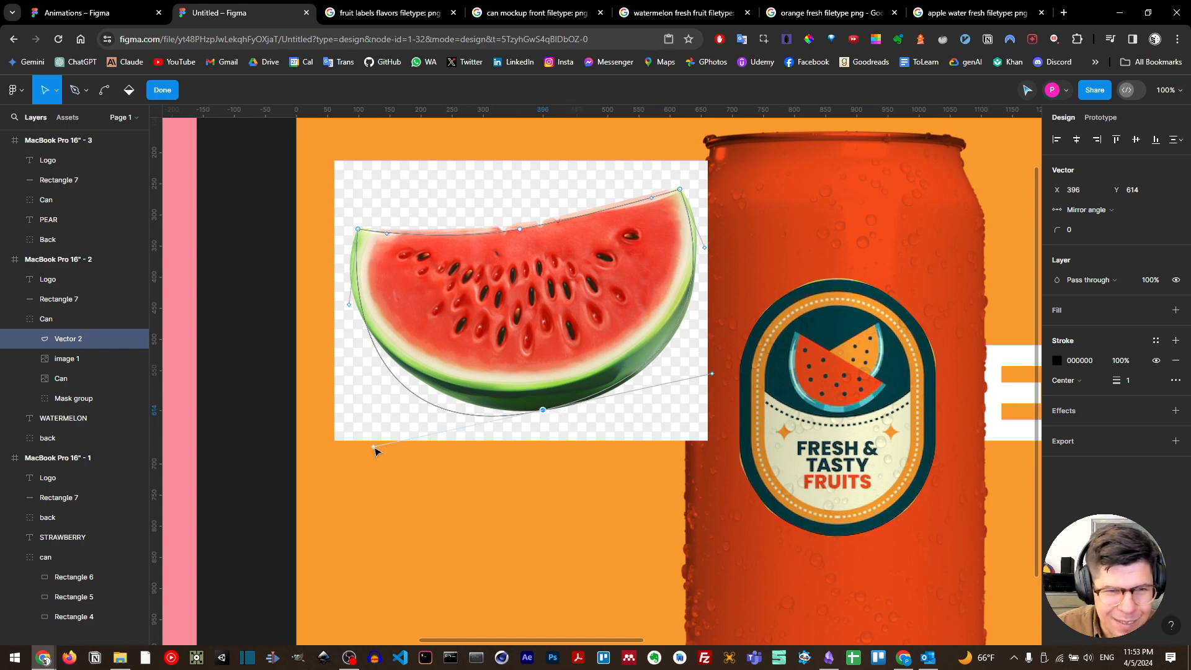
drag(374, 446, 370, 418)
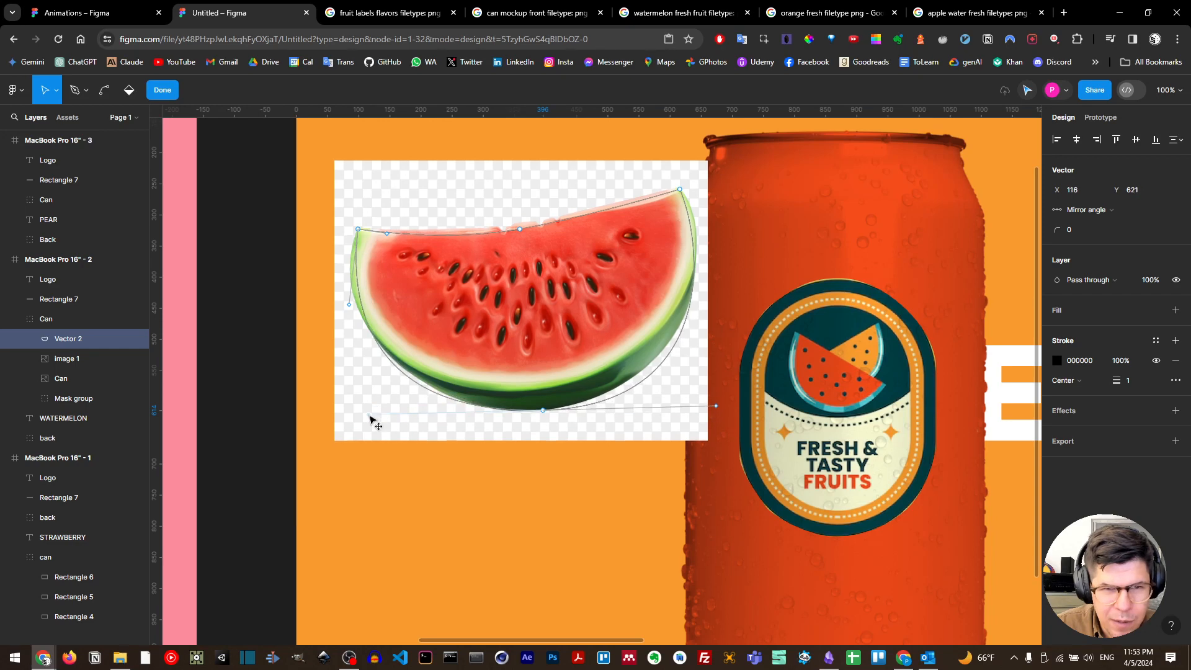
key(ctrl)
drag(716, 410, 707, 384)
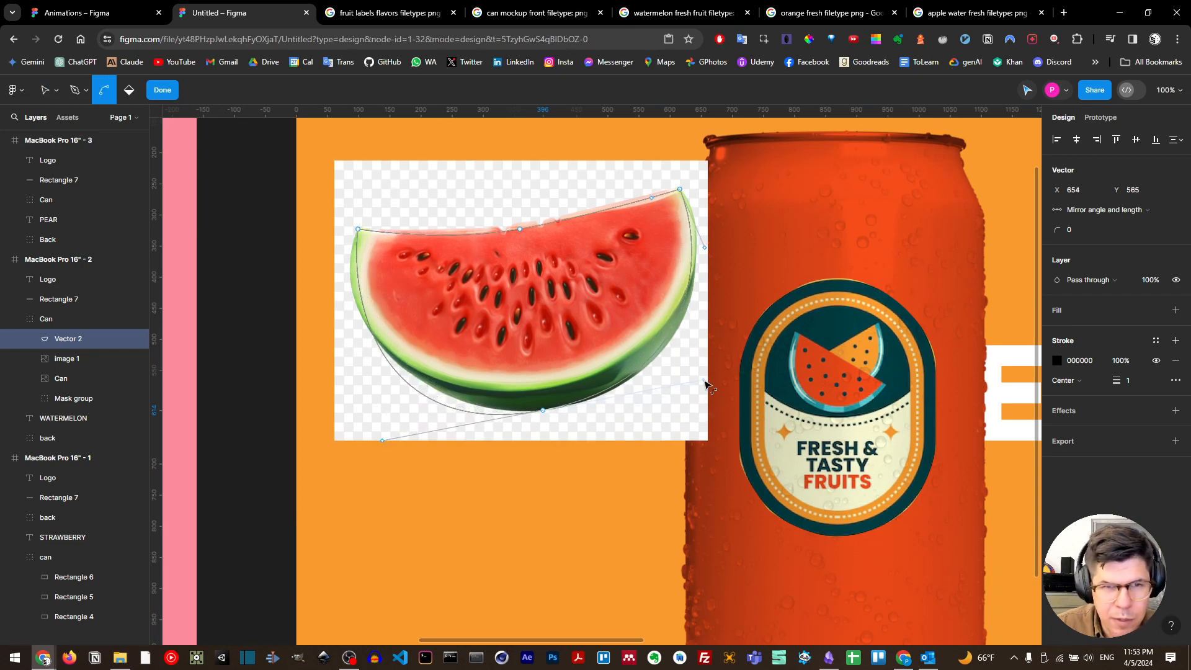
key(ctrl+z)
key(ctrl+z)
key(ctrl+z)
key(ctrl+z)
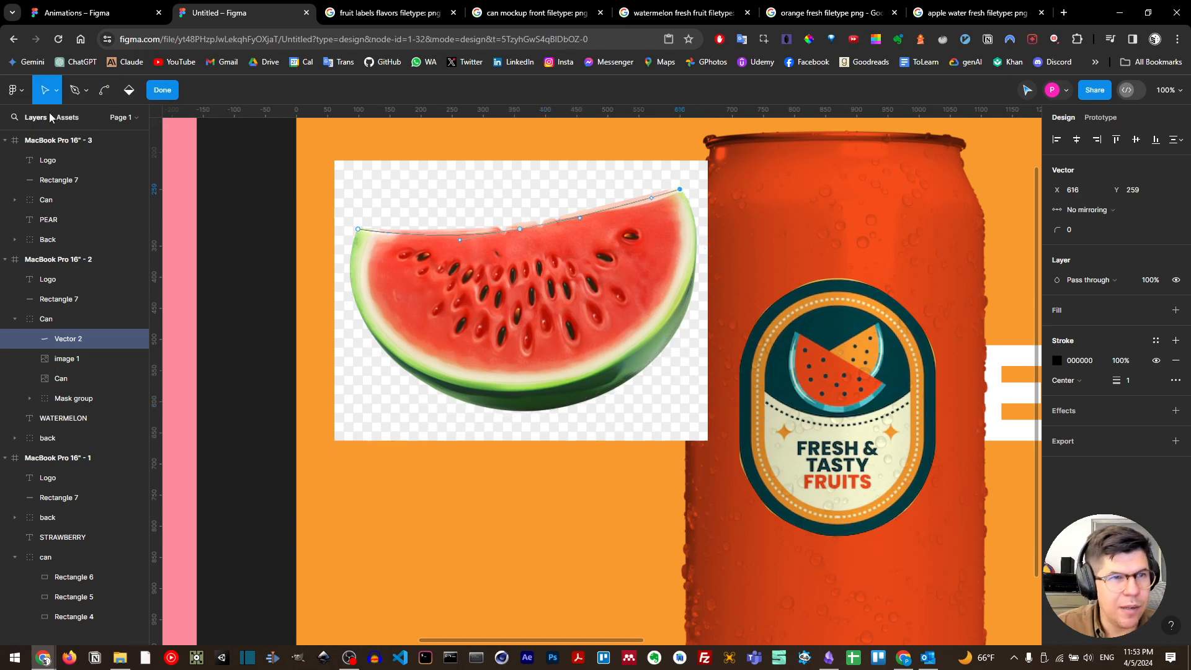
Continue the Pen path around the rind through about (616, 474.5), (387, 614) and (133, 505), and close it at its starting point
click(86, 91)
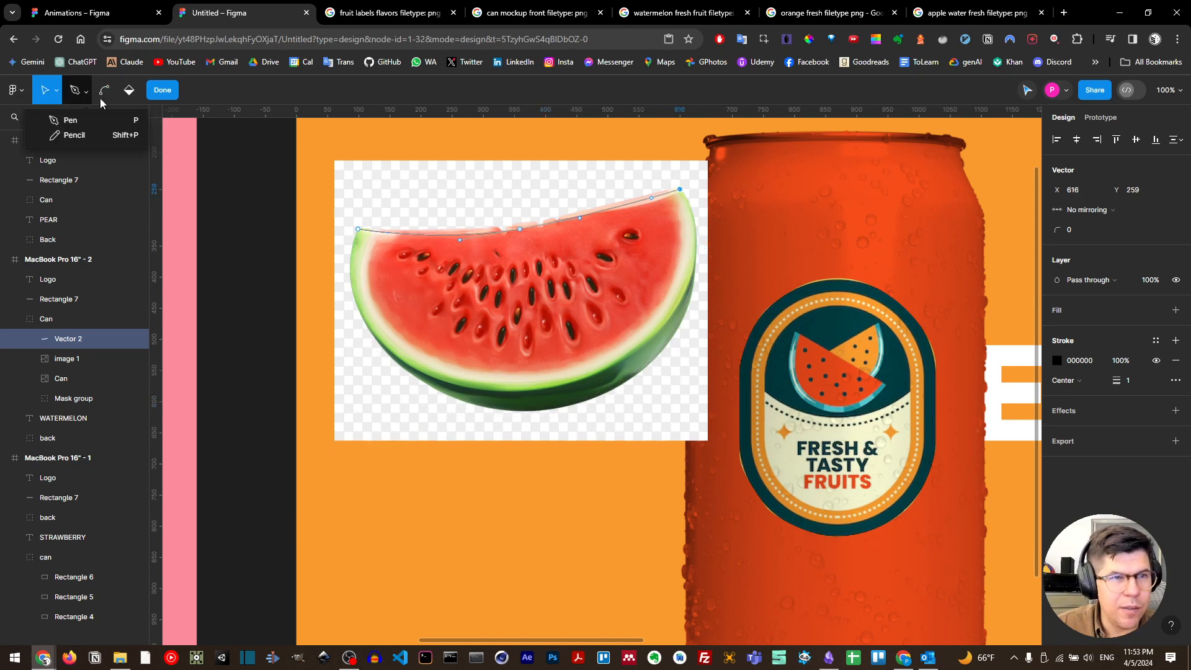
click(69, 120)
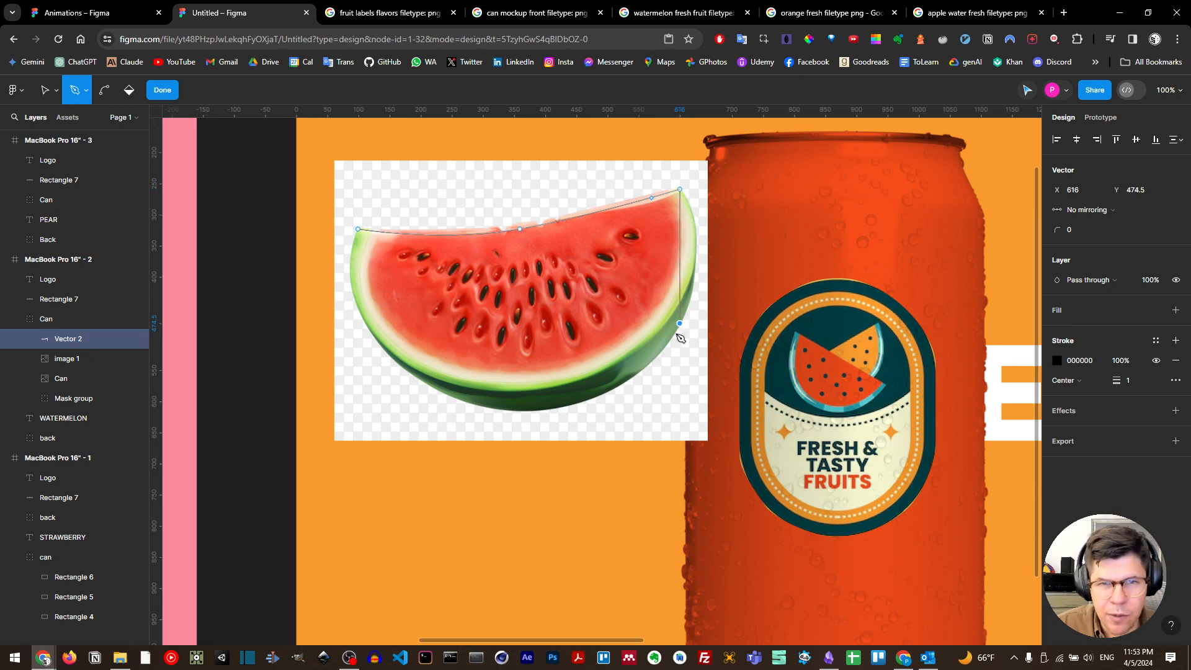
drag(655, 364, 647, 397)
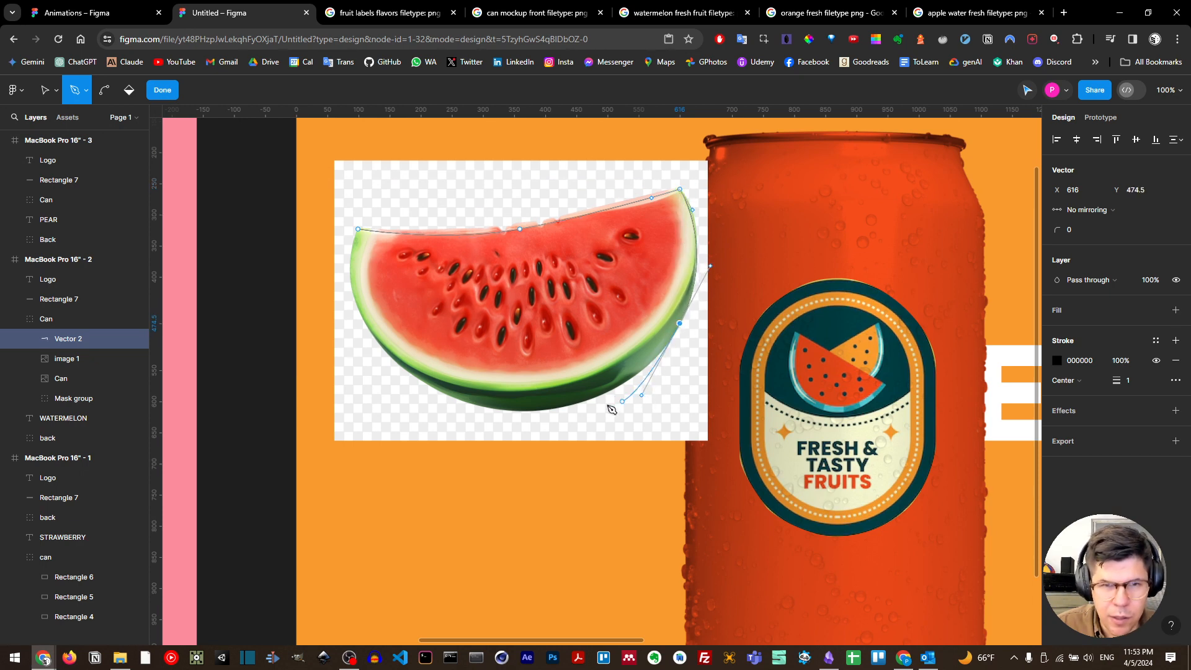
click(537, 411)
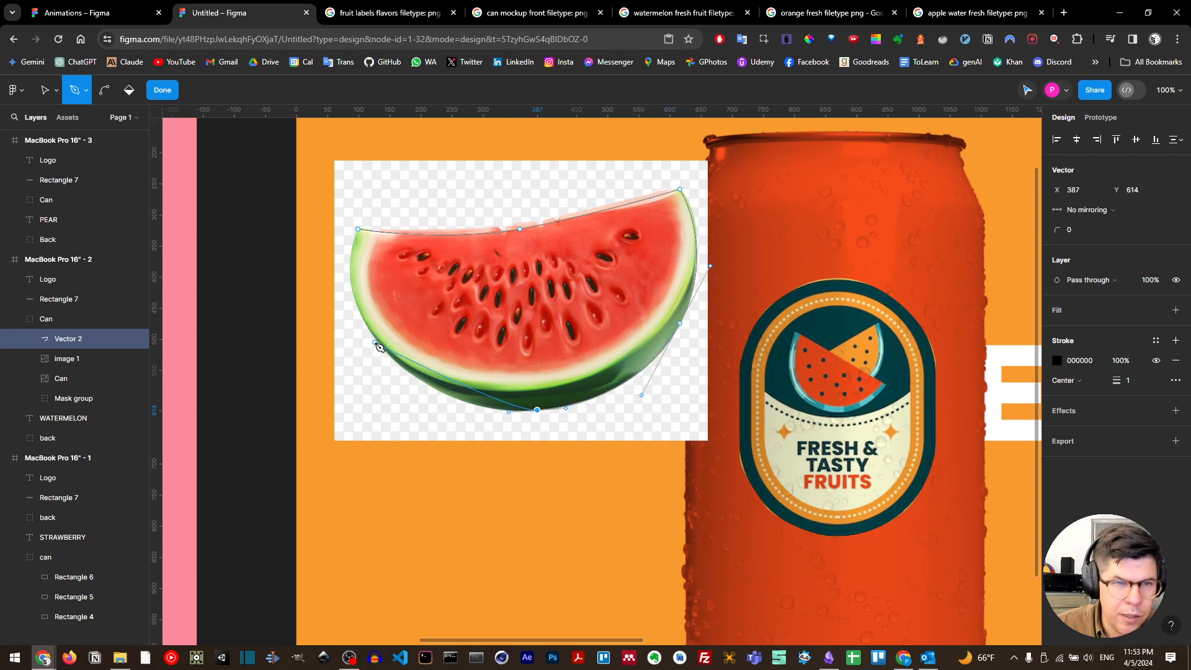
drag(378, 343, 338, 283)
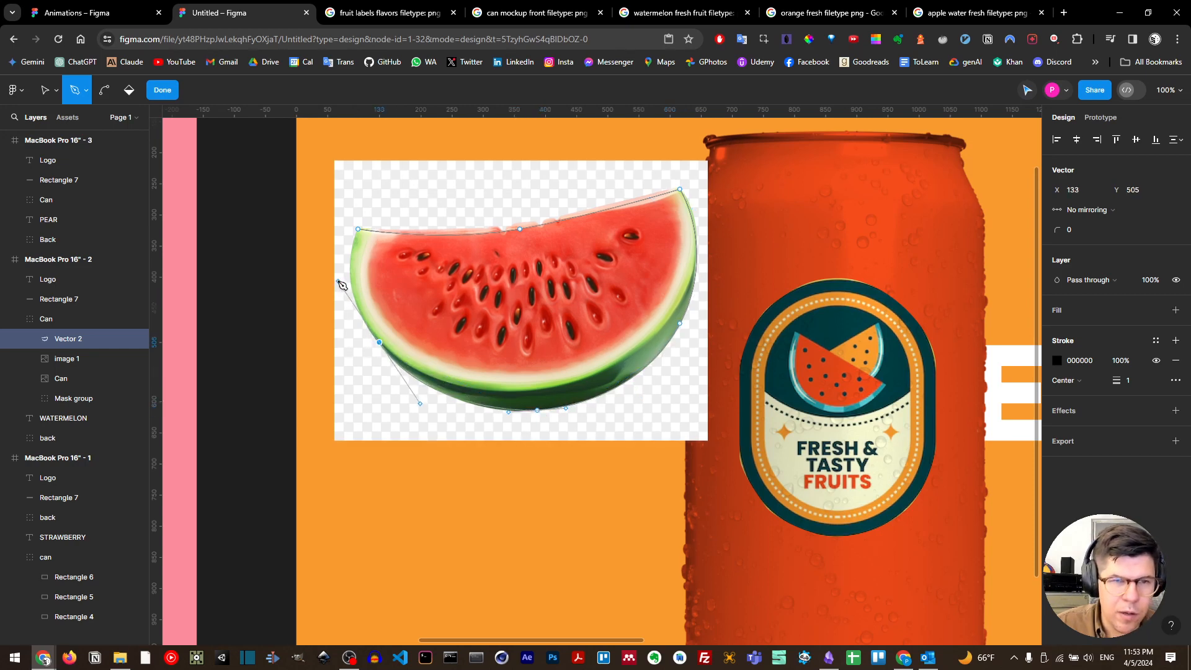
shift+click(360, 231)
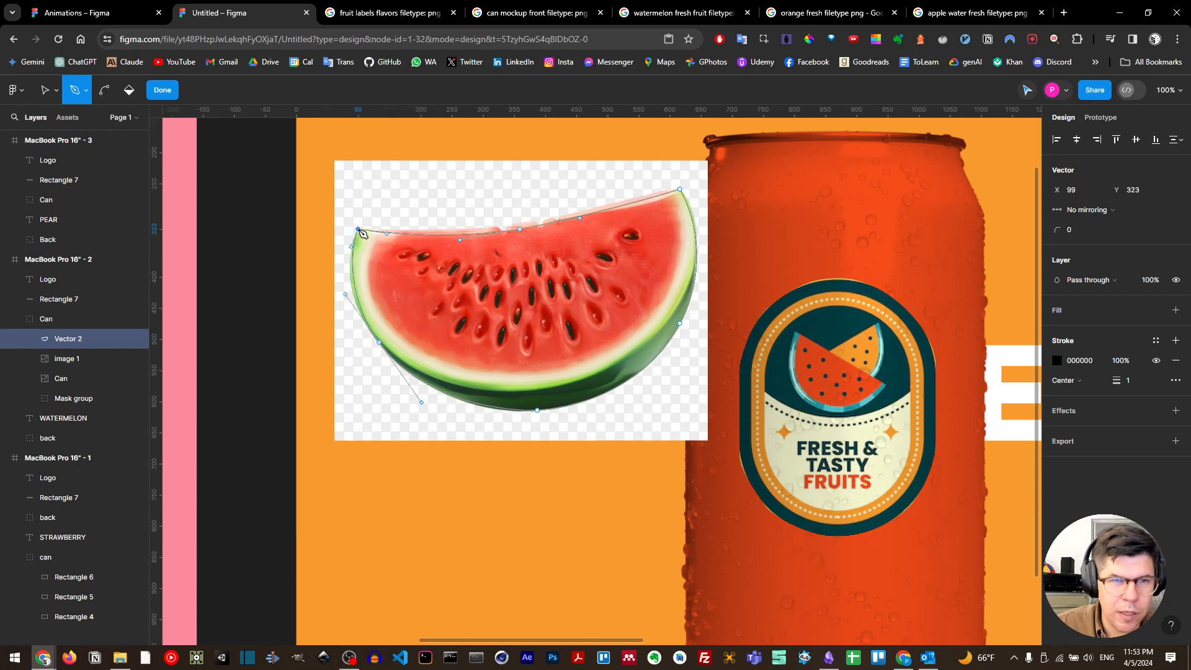
click(162, 90)
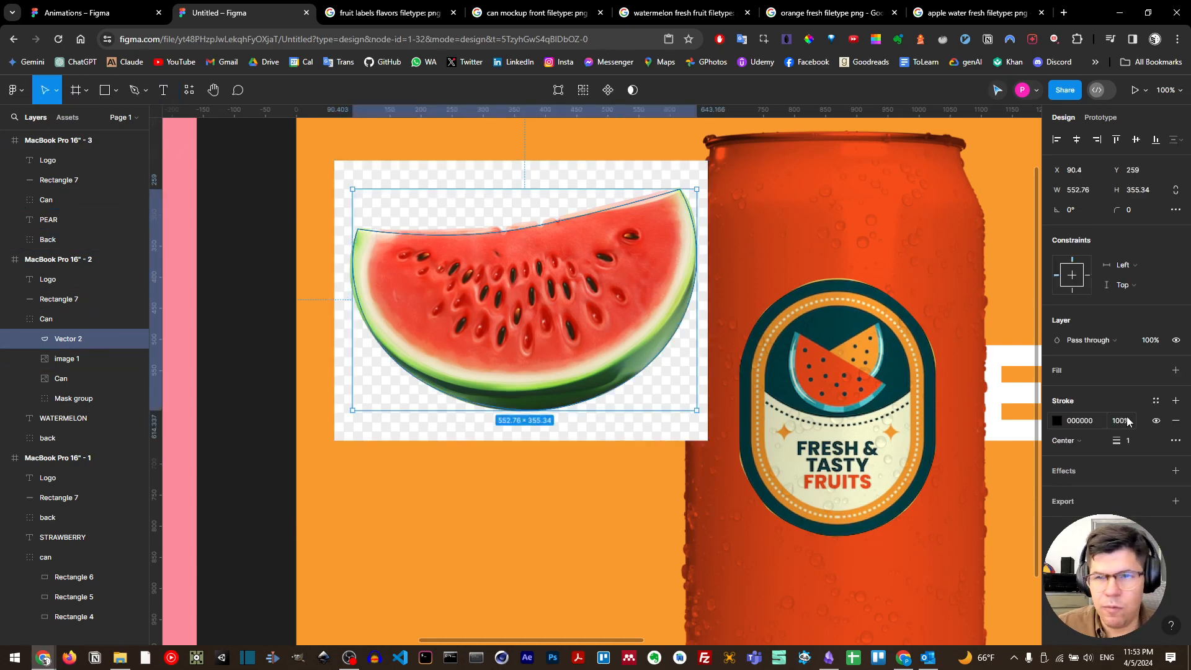
Replace the traced shape's stroke with a D9D9D9 fill and place the shape directly below image 1 in the layer order
click(1177, 421)
click(1174, 371)
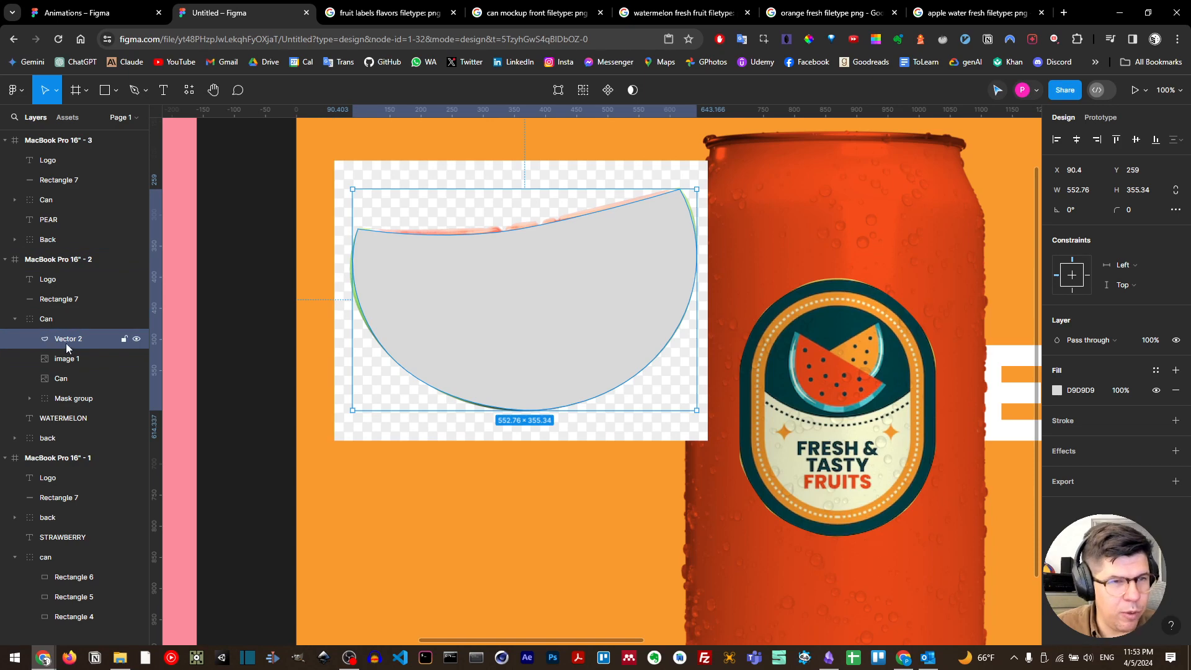
drag(72, 346, 78, 366)
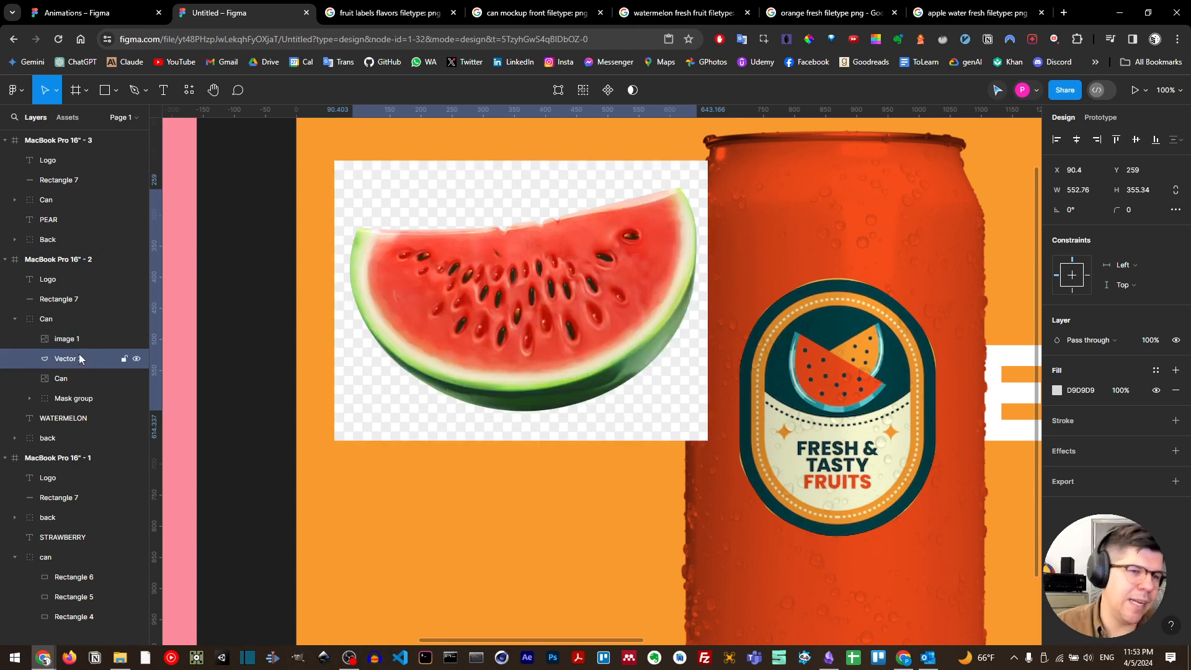
Mask the watermelon image with the traced shape to cut away its checkered background
shift+click(75, 341)
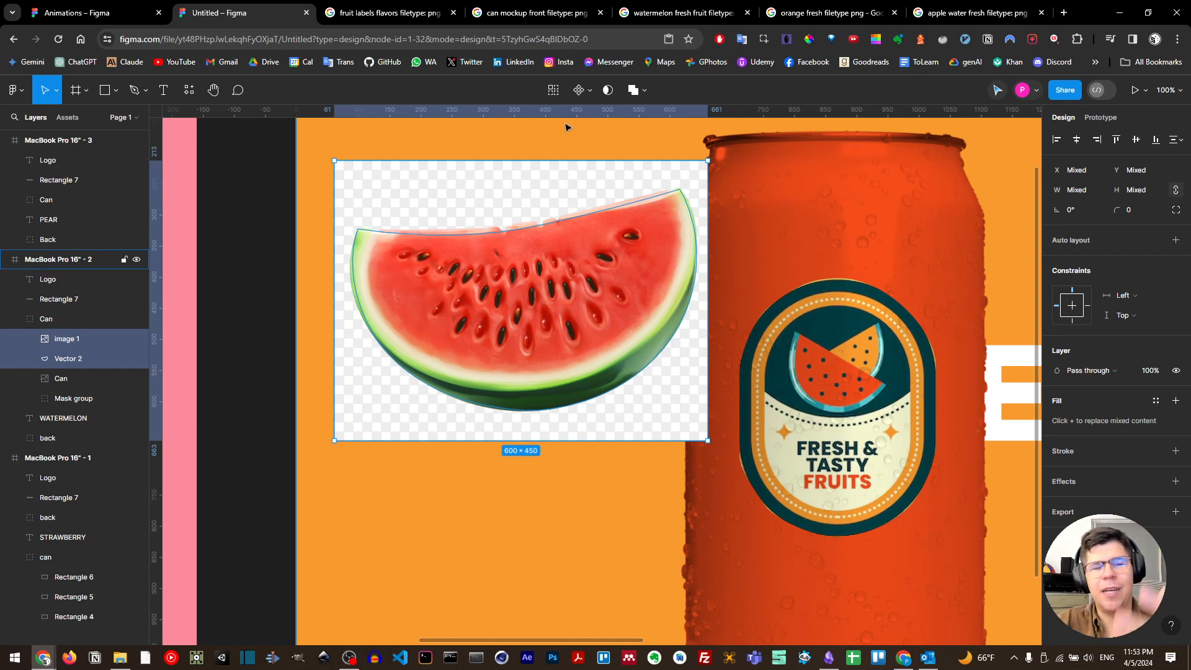
click(608, 90)
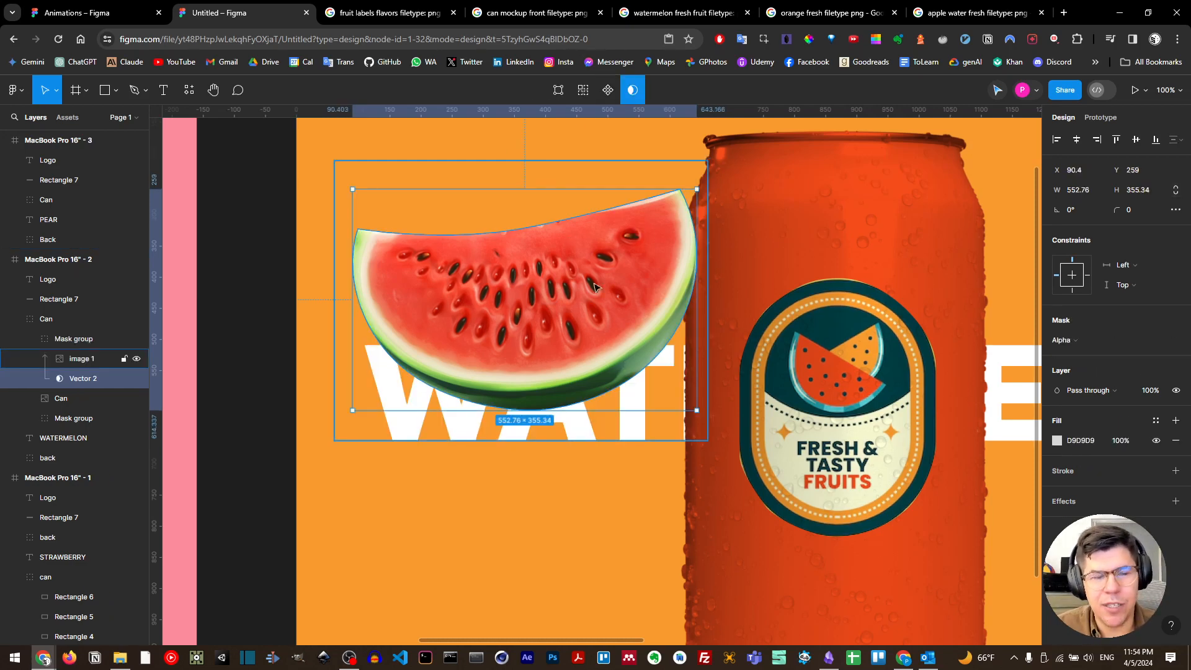
click(363, 145)
scroll(502, 243, down, 3)
ctrl+click(502, 243)
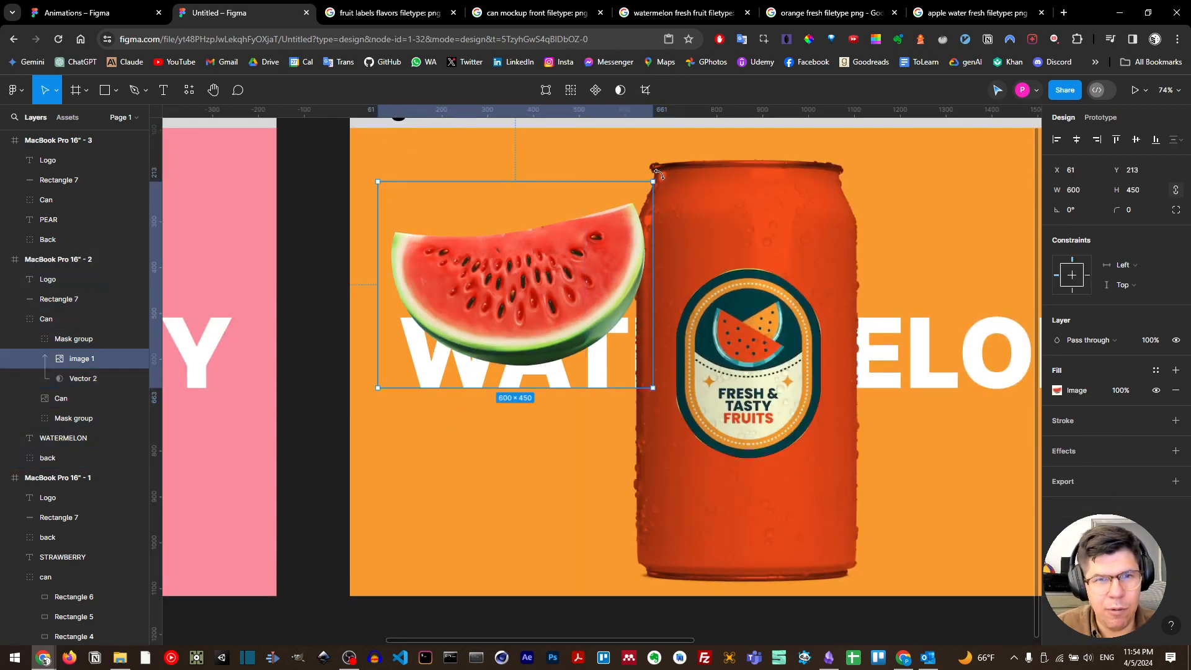
drag(659, 174, 686, 260)
key(ctrl+z)
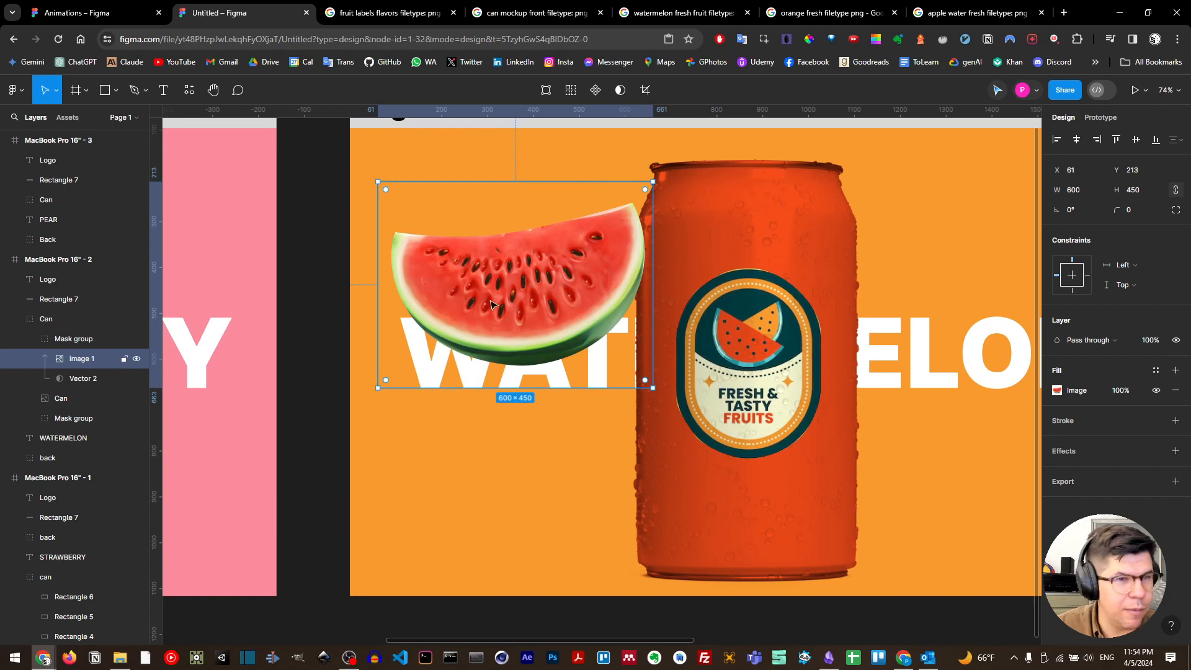
Rename the watermelon slice's mask group "watermelon" and collapse it in the layer list
click(104, 345)
double_click(66, 343)
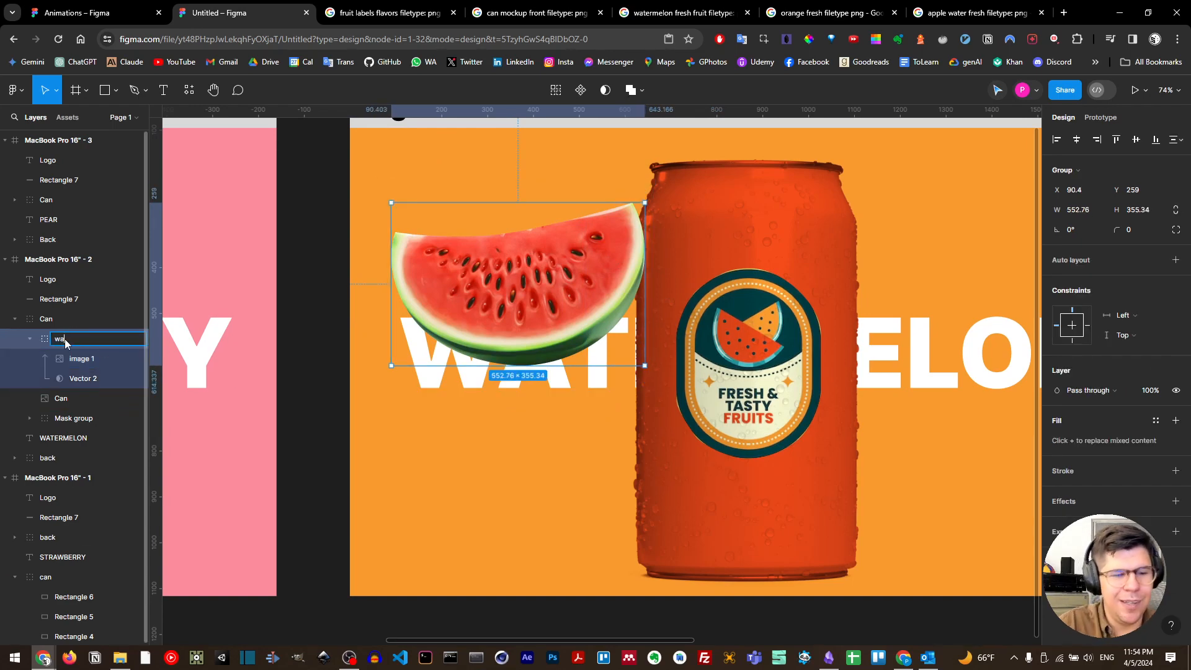
key(Return)
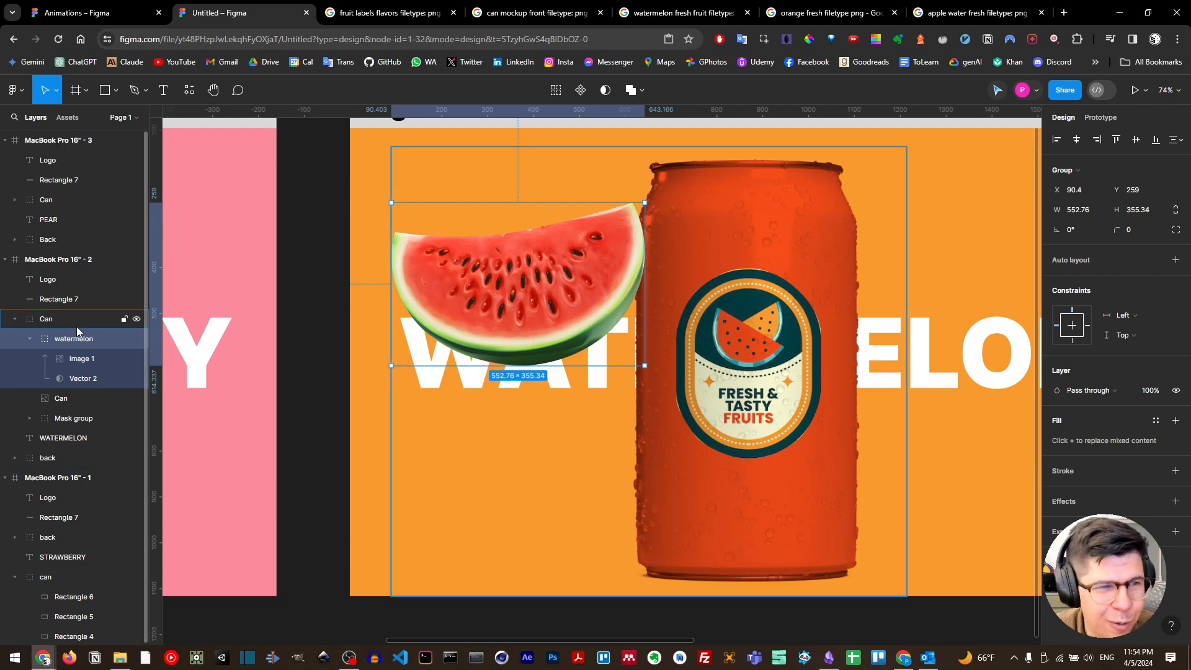
click(30, 338)
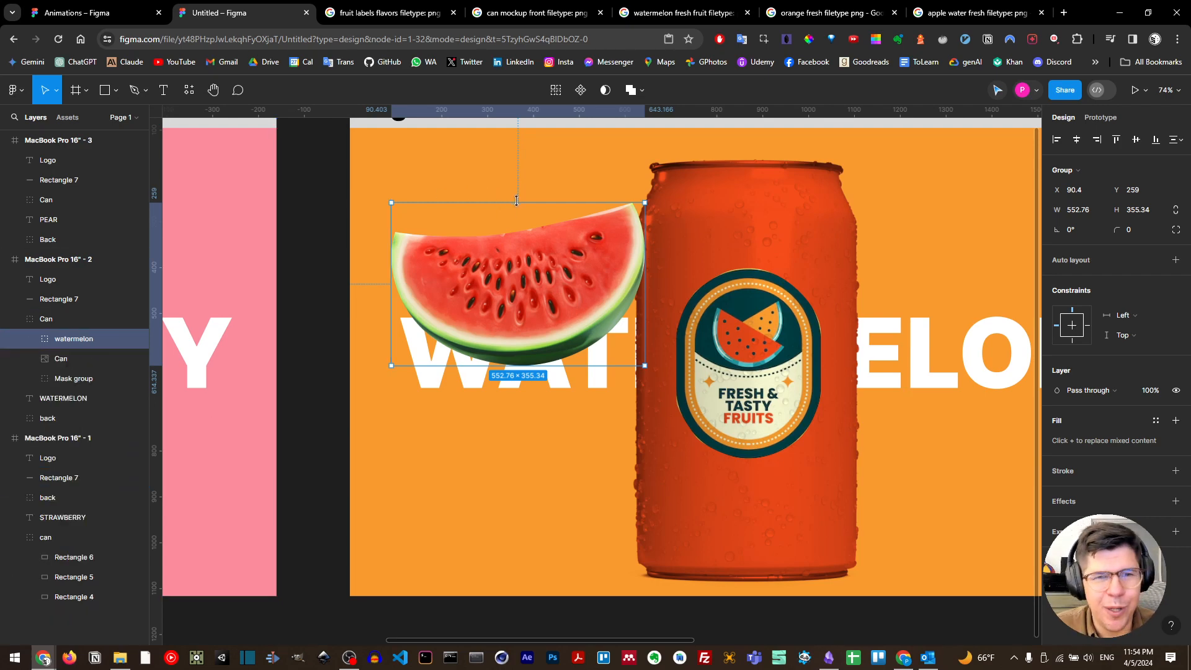
Scale the watermelon group to about 297 × 191, tilt it near the can's upper left, and place a rotated copy at the can's lower right
drag(648, 198, 527, 290)
drag(467, 254, 925, 463)
drag(850, 404, 592, 357)
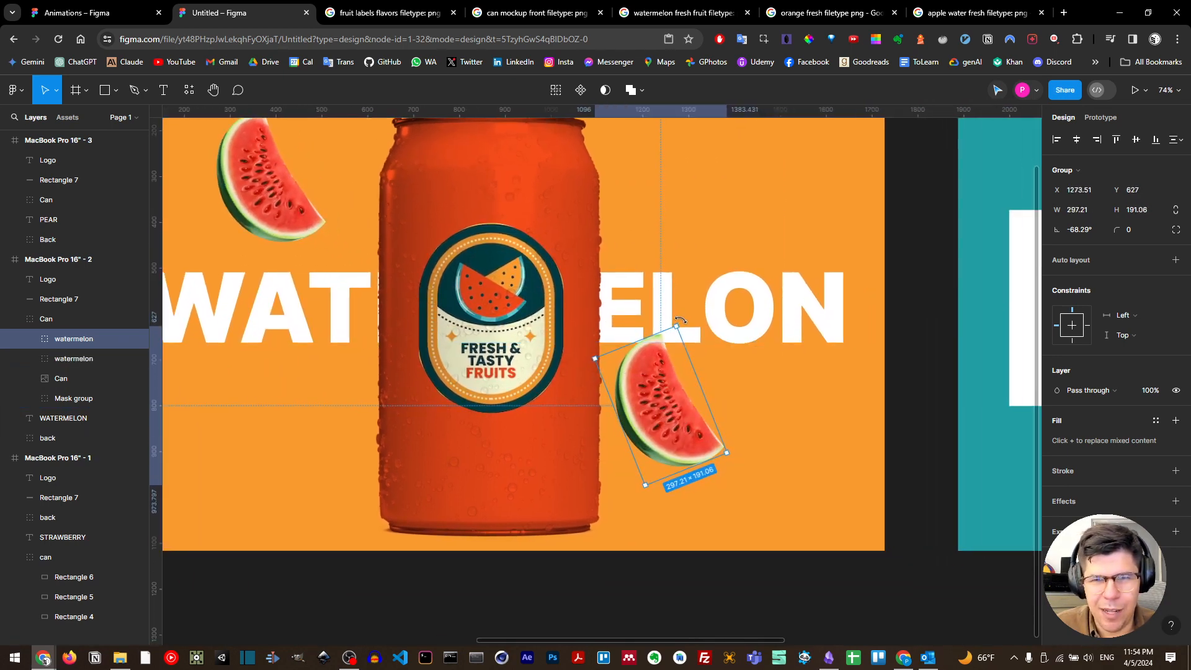
drag(681, 320, 566, 401)
Place another copy of the watermelon slice at the can's upper right and rotate it to about 106°
drag(665, 406, 738, 205)
drag(827, 222, 747, 259)
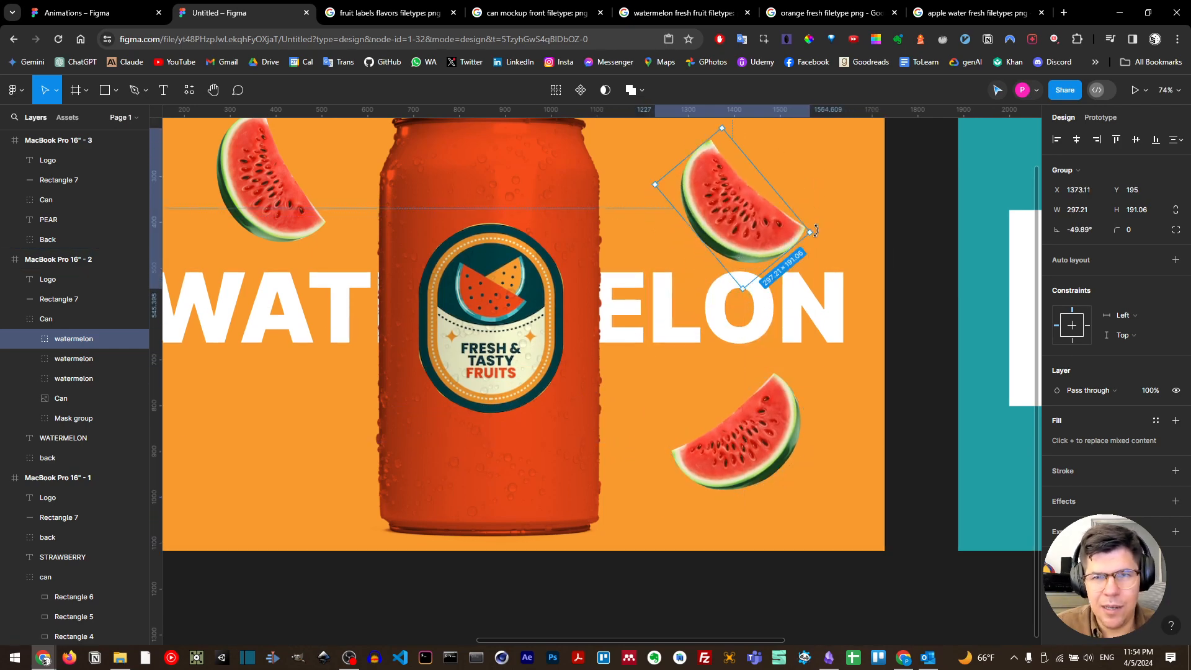
drag(811, 232, 821, 197)
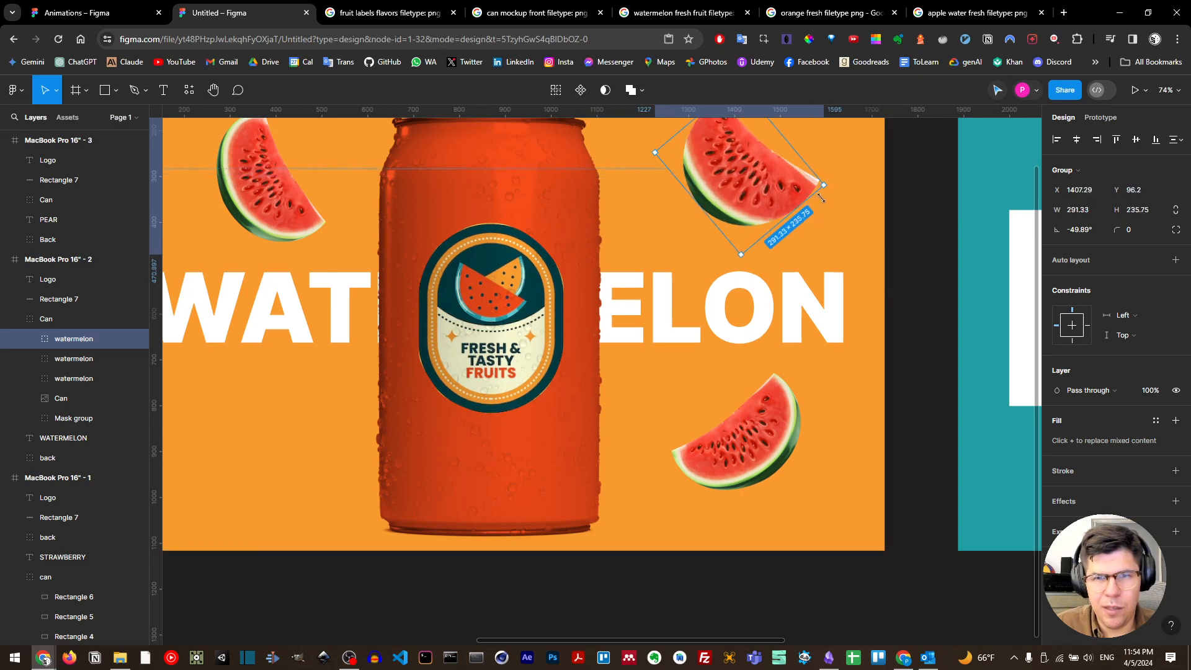
key(ctrl+z)
click(792, 202)
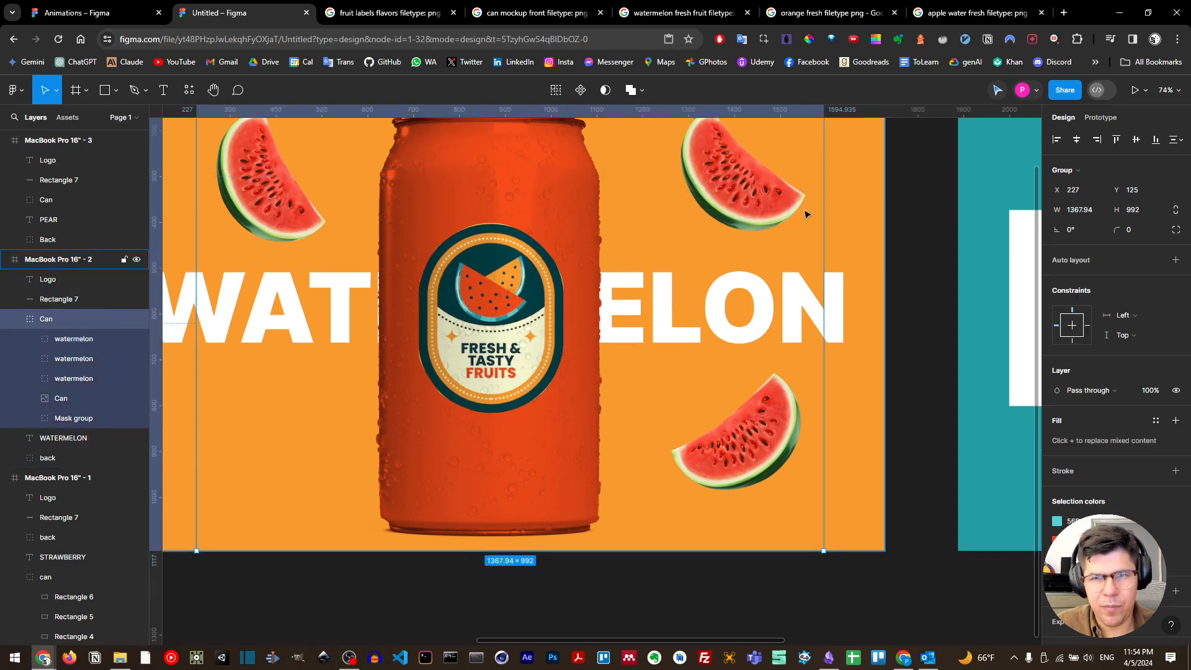
click(63, 340)
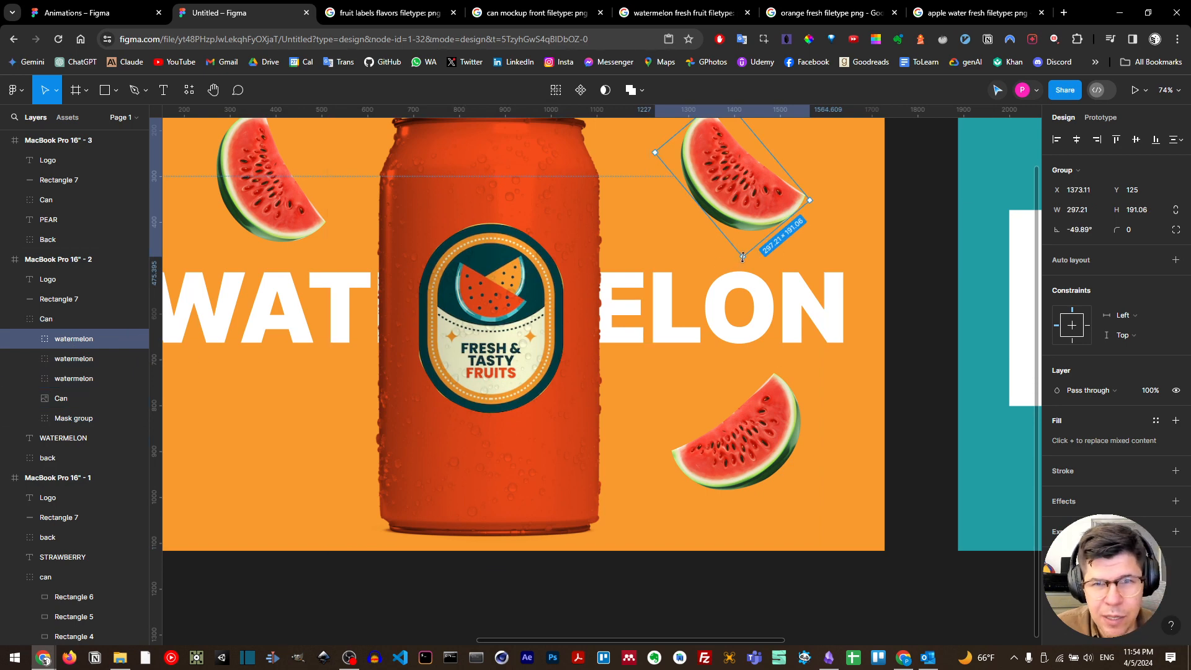
drag(737, 263, 738, 164)
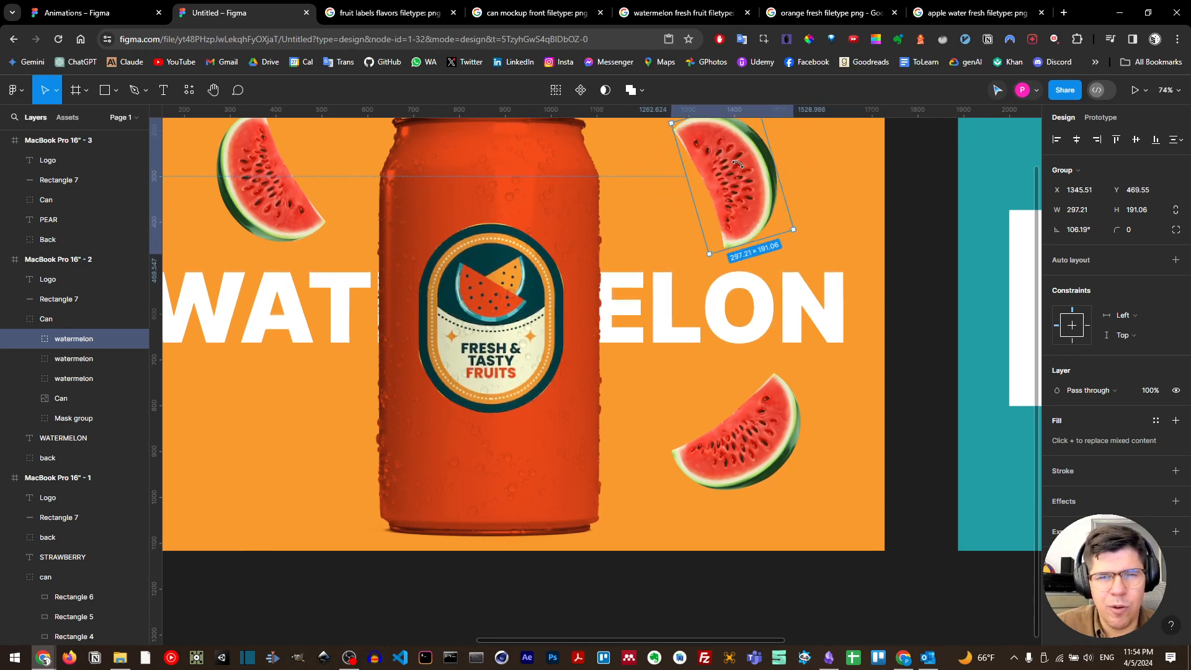
Duplicate the upper-right watermelon slice to the can's lower left and rotate the copy to a different tilt
alt+drag(547, 273, 274, 434)
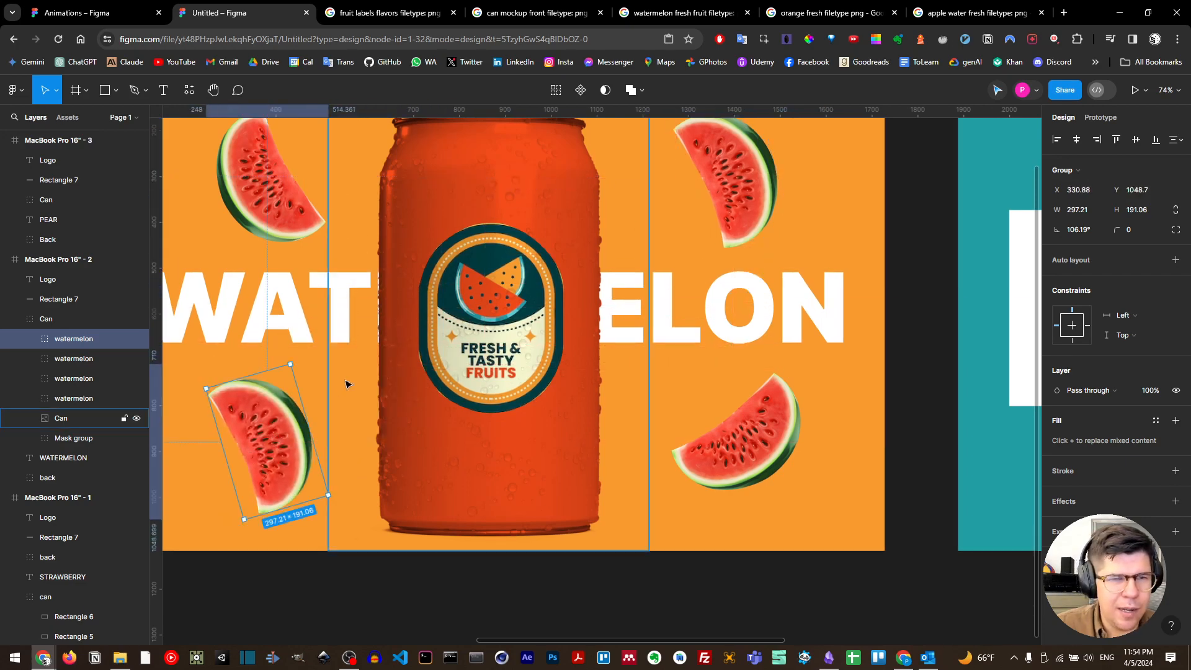
drag(295, 358, 267, 491)
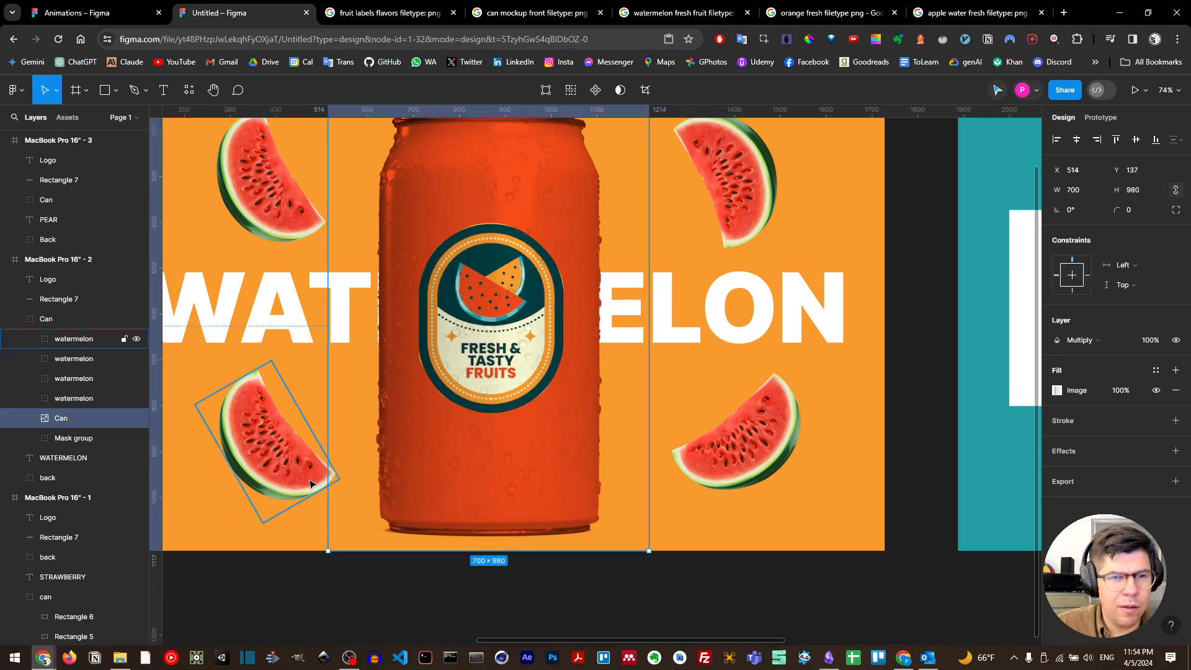
Rotate the watermelon slice at the can's lower left to -150°
drag(344, 485, 245, 488)
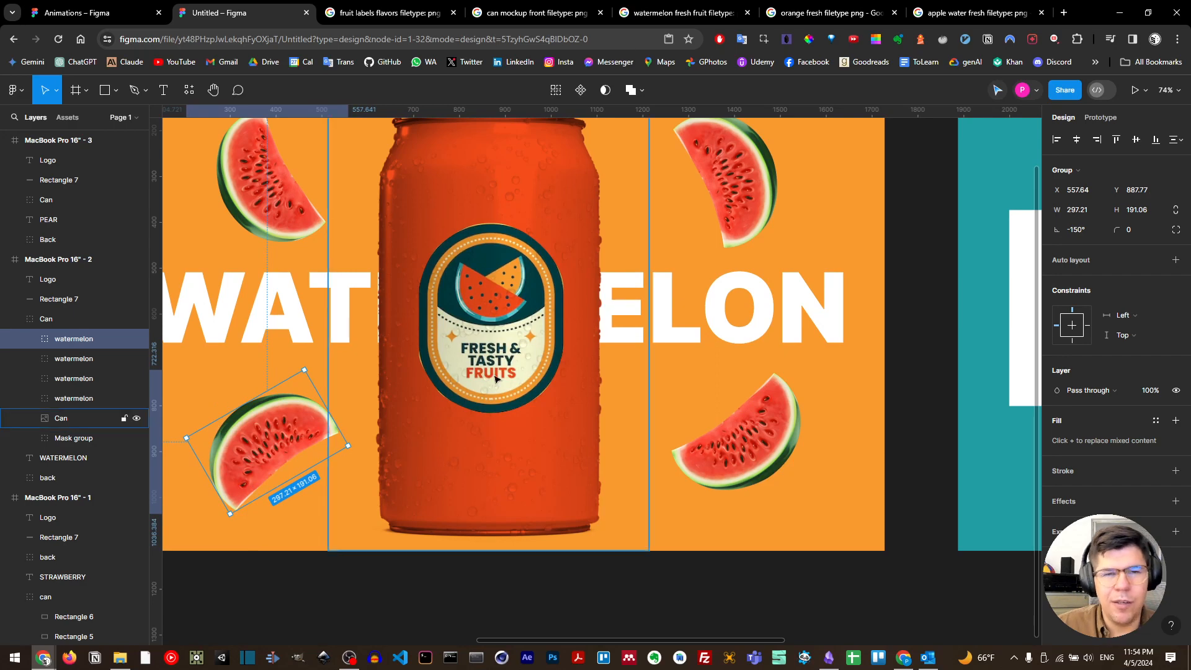
scroll(505, 387, down, 5)
Select all four watermelon slices and move them together out of the WATERMELON frame onto the empty canvas below it
click(471, 244)
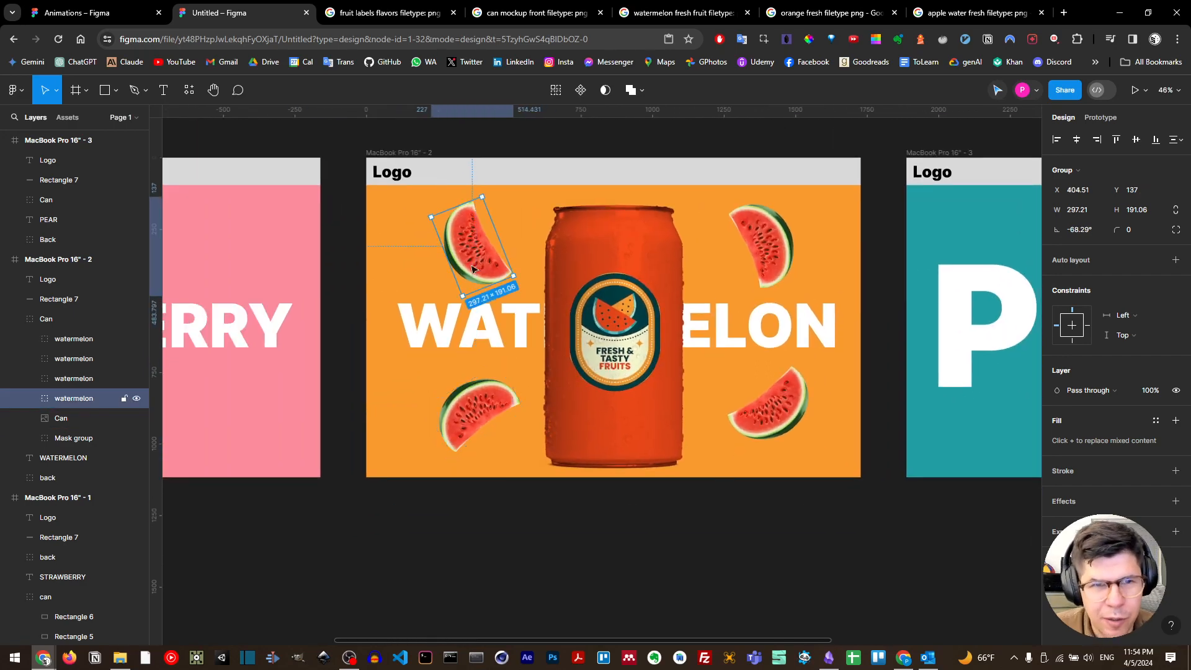
scroll(512, 316, down, 3)
click(488, 372)
shift+click(486, 277)
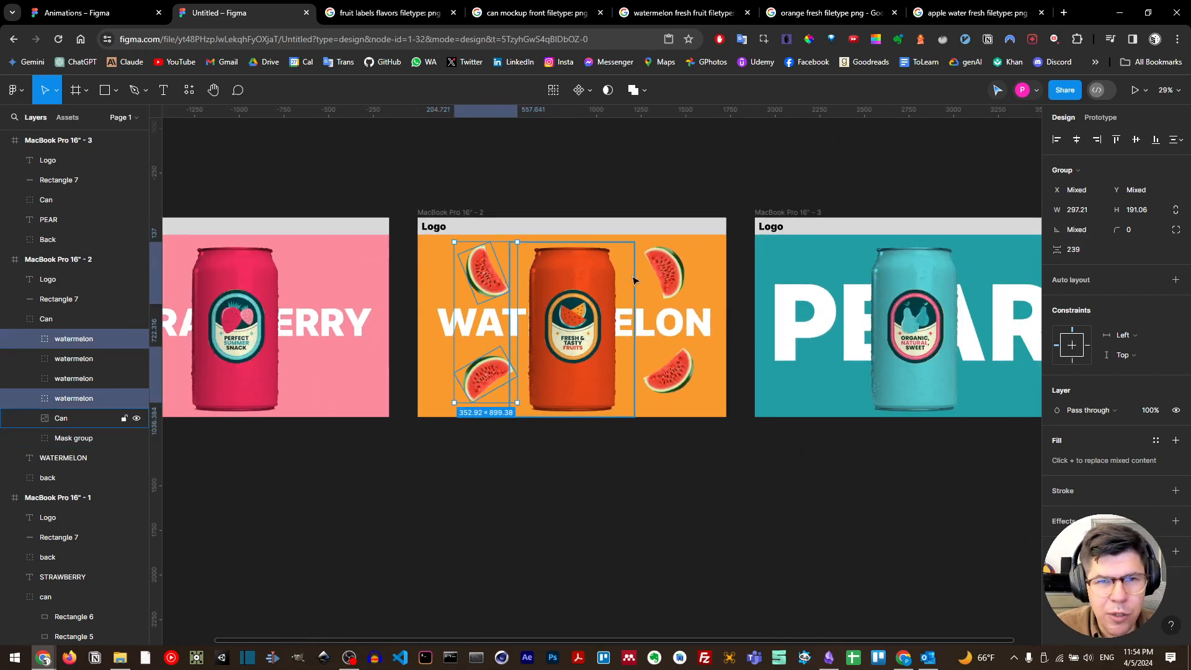
shift+click(665, 279)
shift+click(668, 372)
scroll(667, 329, down, 2)
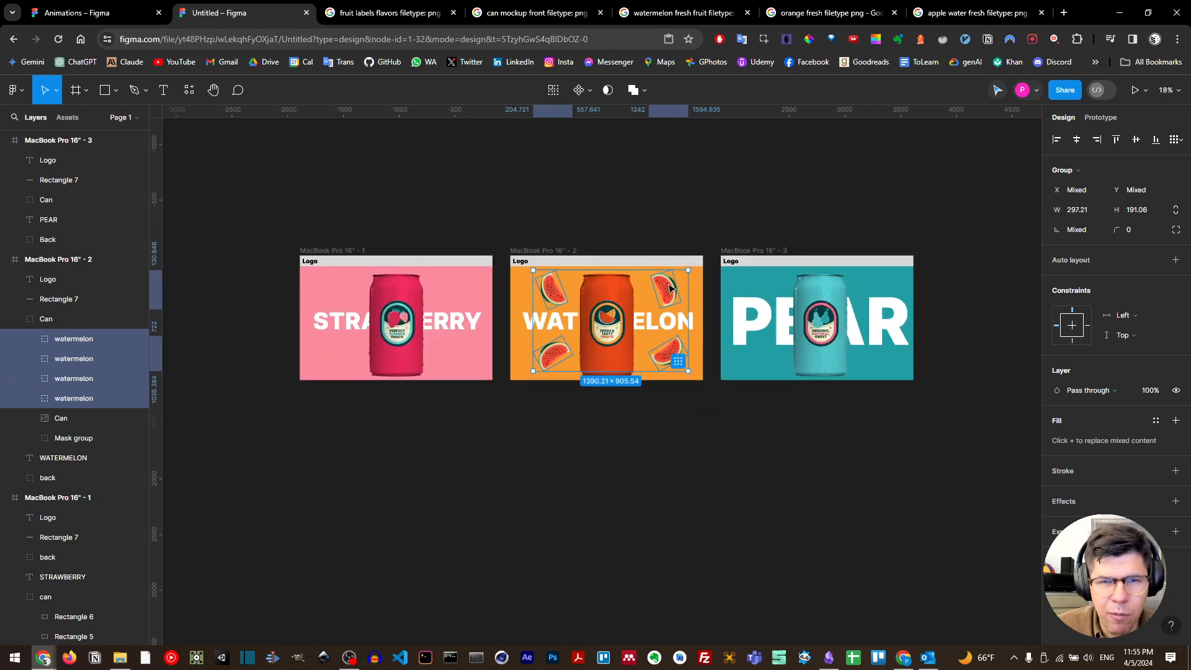
drag(668, 367, 670, 594)
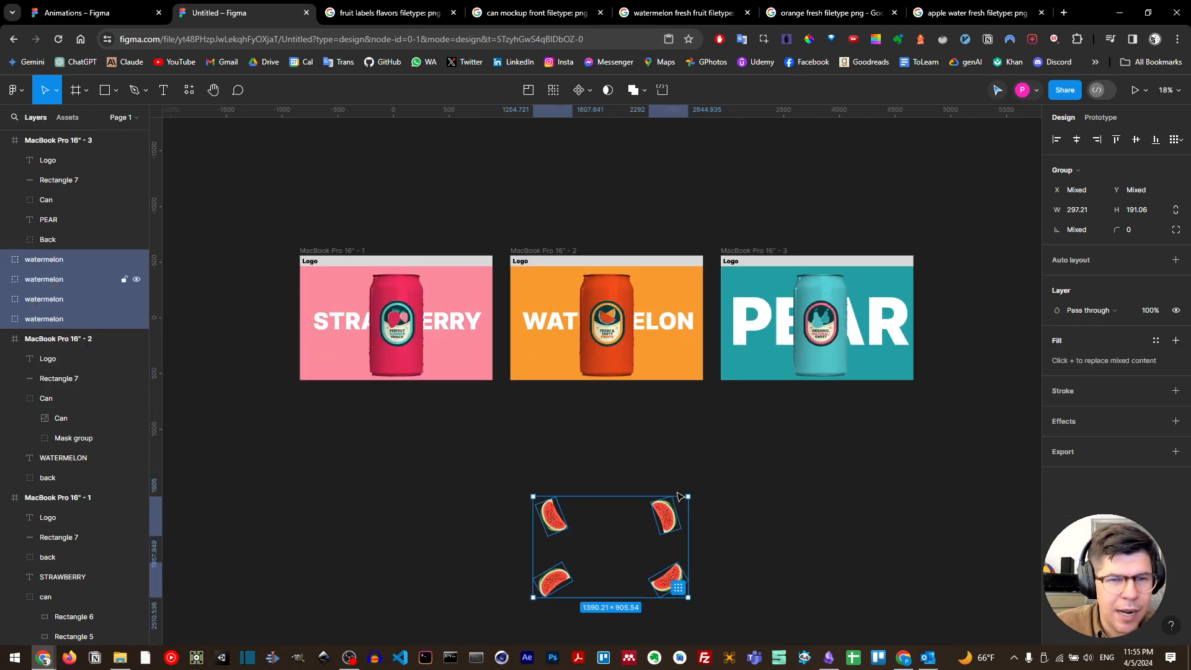
Move the four watermelon layers to the head of the layer list and collapse the MacBook Pro 16" - 3 frame
drag(125, 300, 29, 135)
click(5, 219)
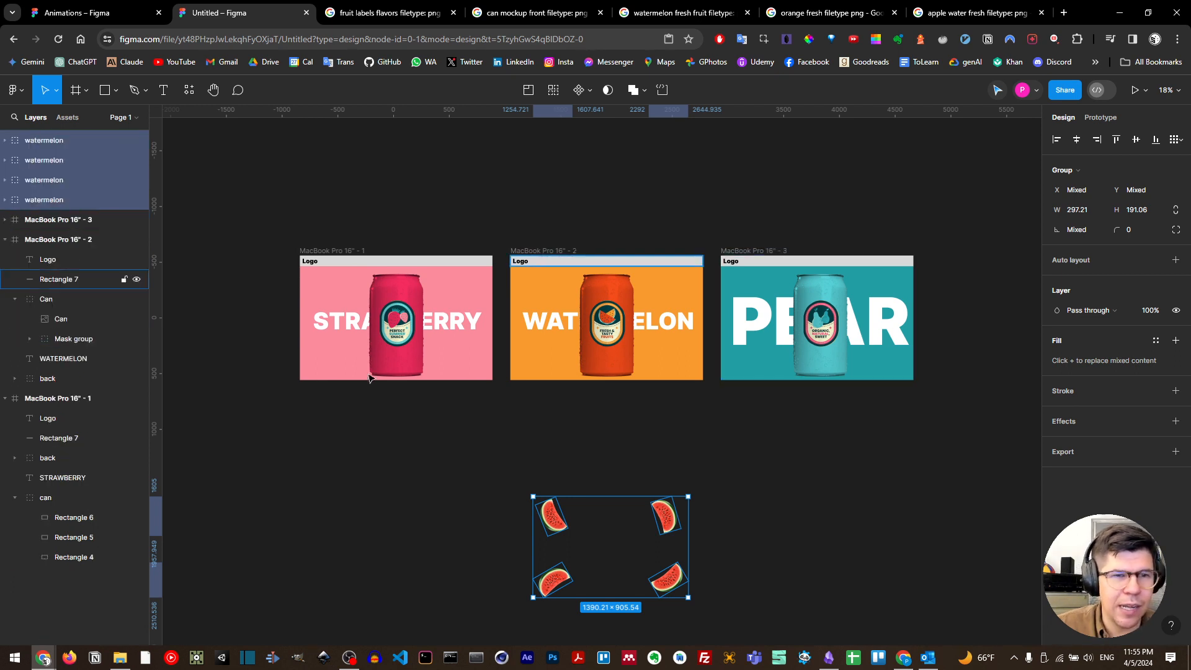
click(331, 362)
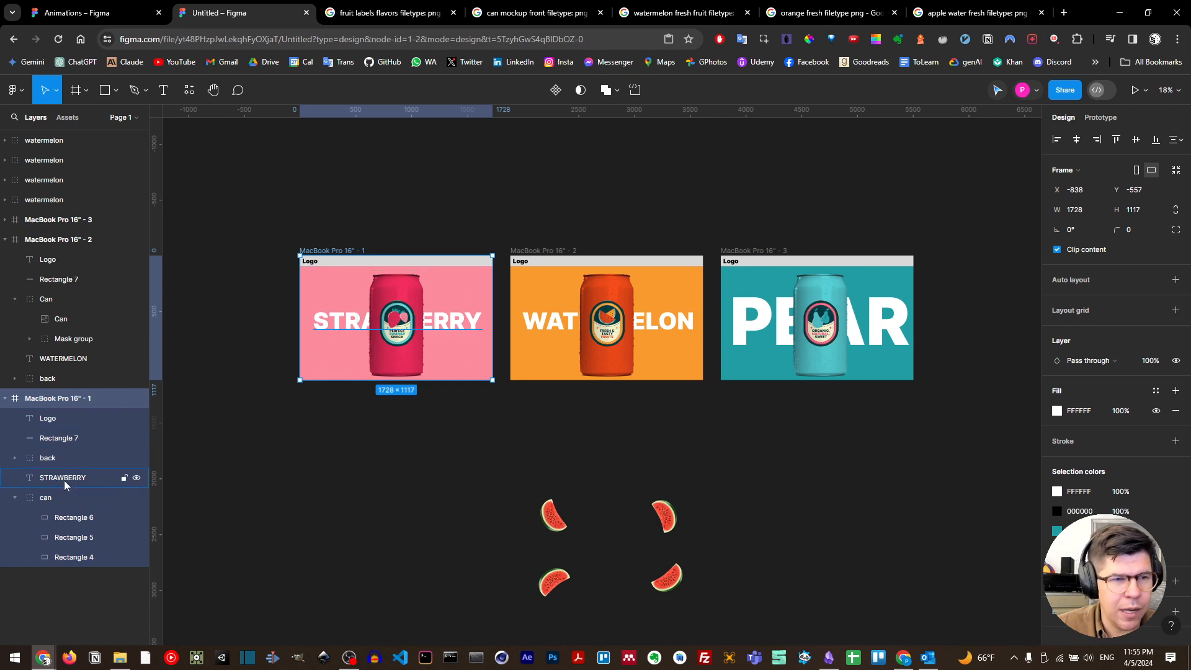
click(409, 315)
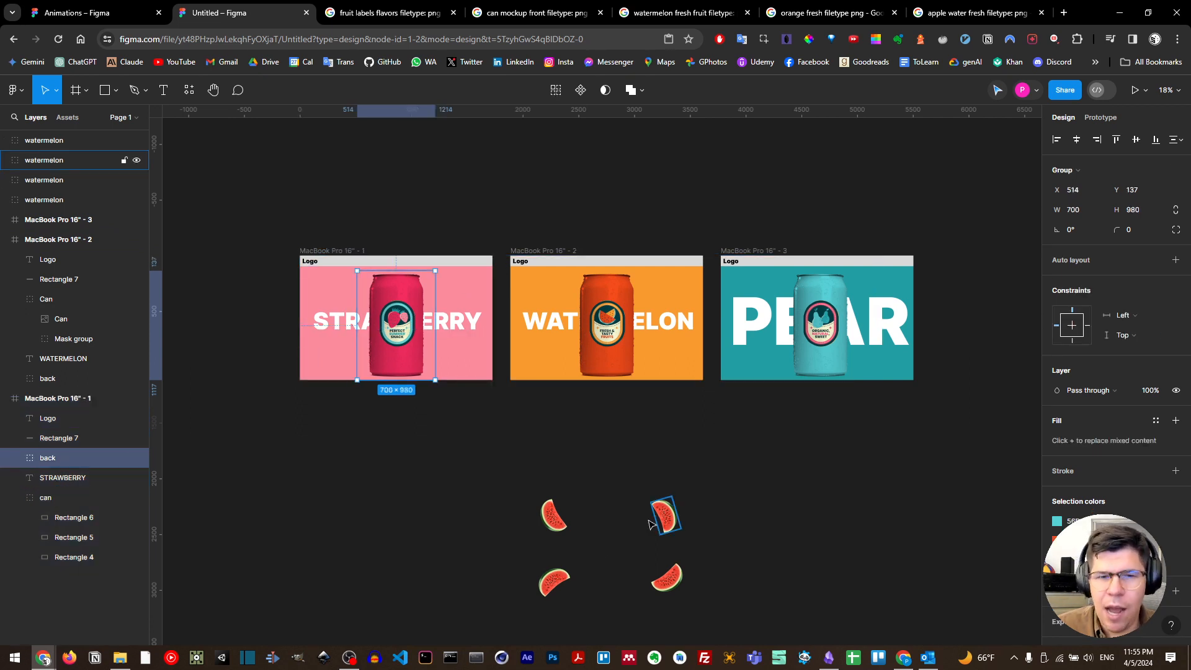
scroll(589, 447, down, 3)
drag(532, 366, 727, 495)
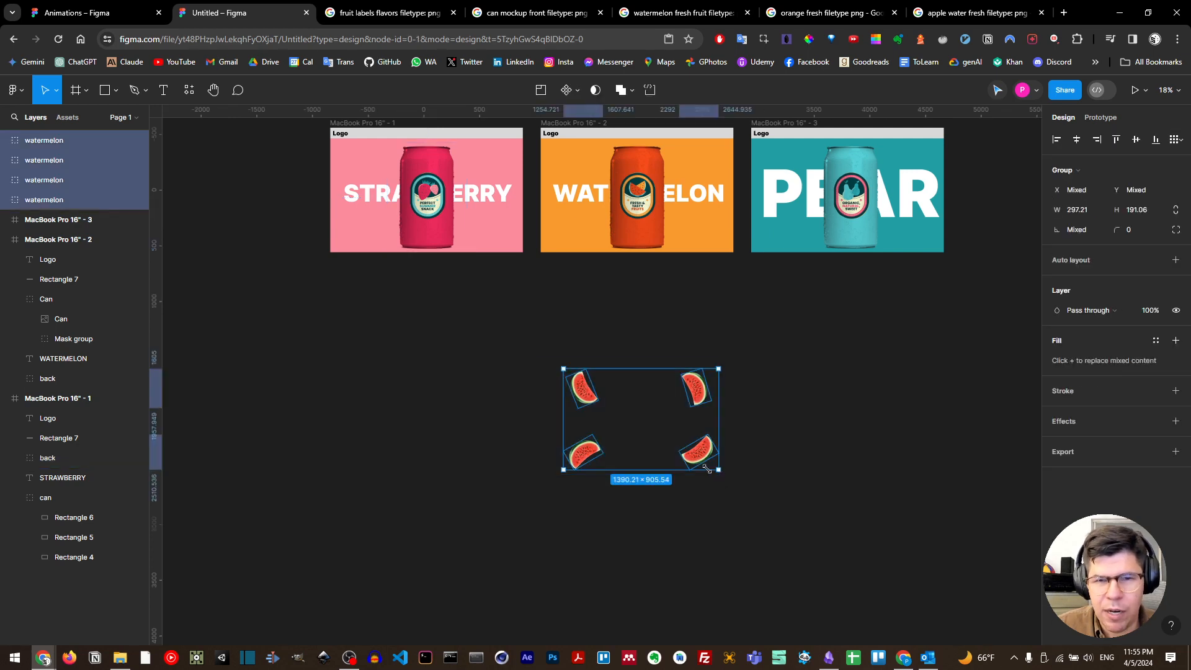
click(663, 498)
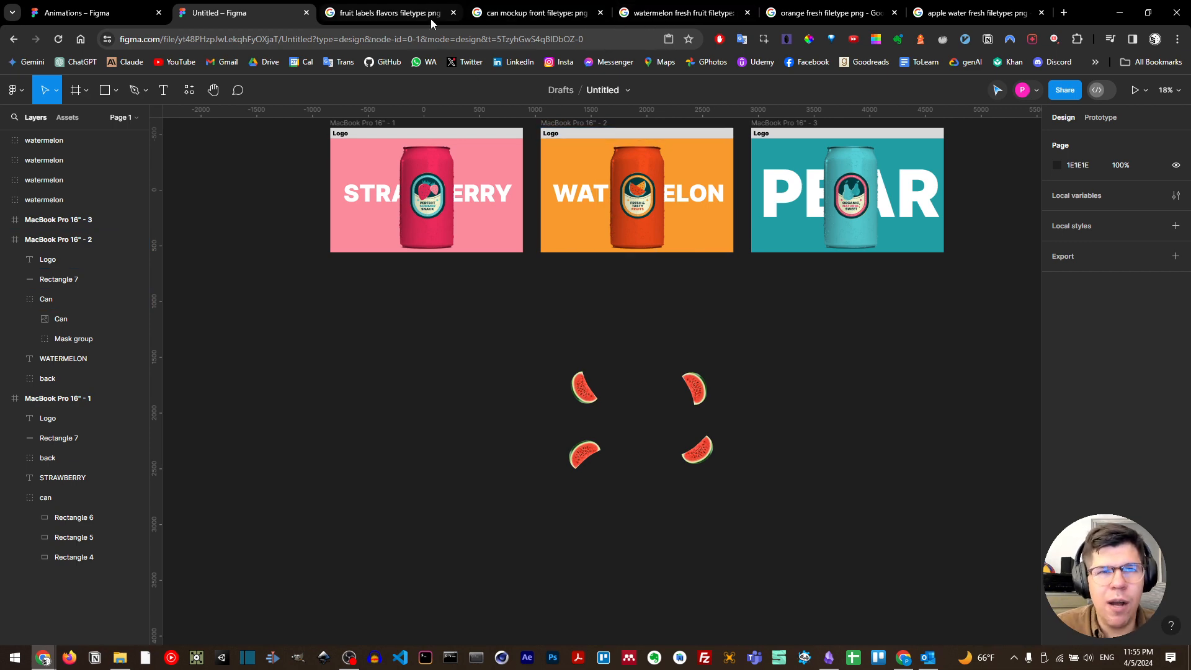
Search Google Images for "pear fresh filetype png" and copy the "Fresh tasty pear isolated" picture from Vecteezy
click(825, 13)
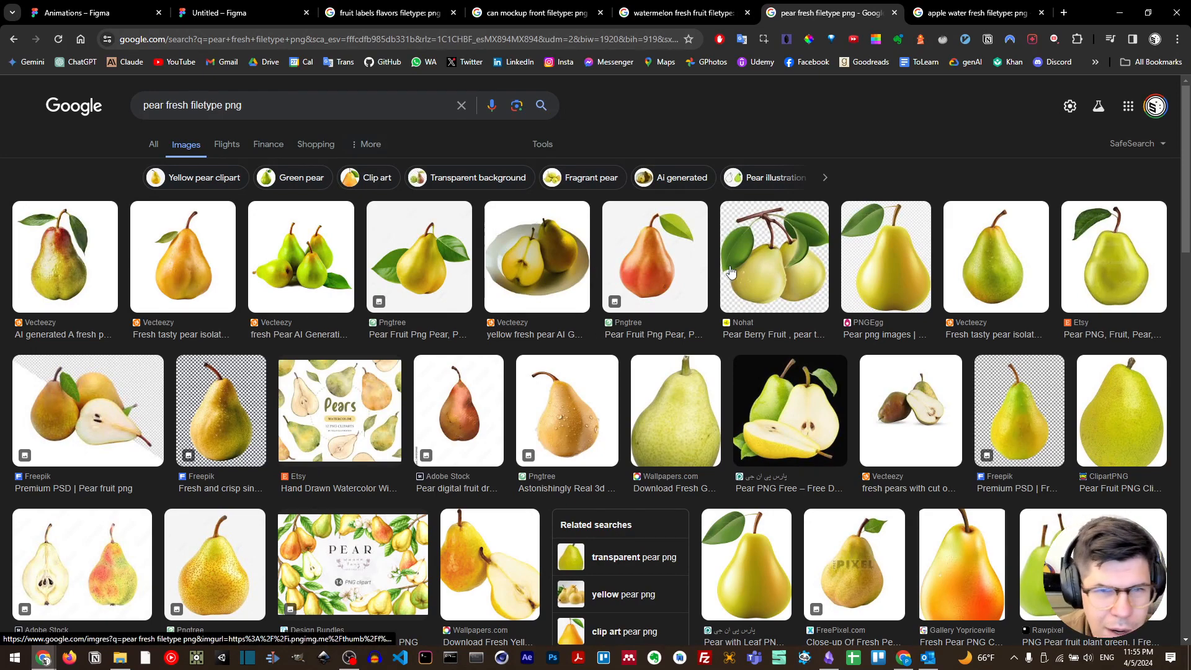
click(653, 262)
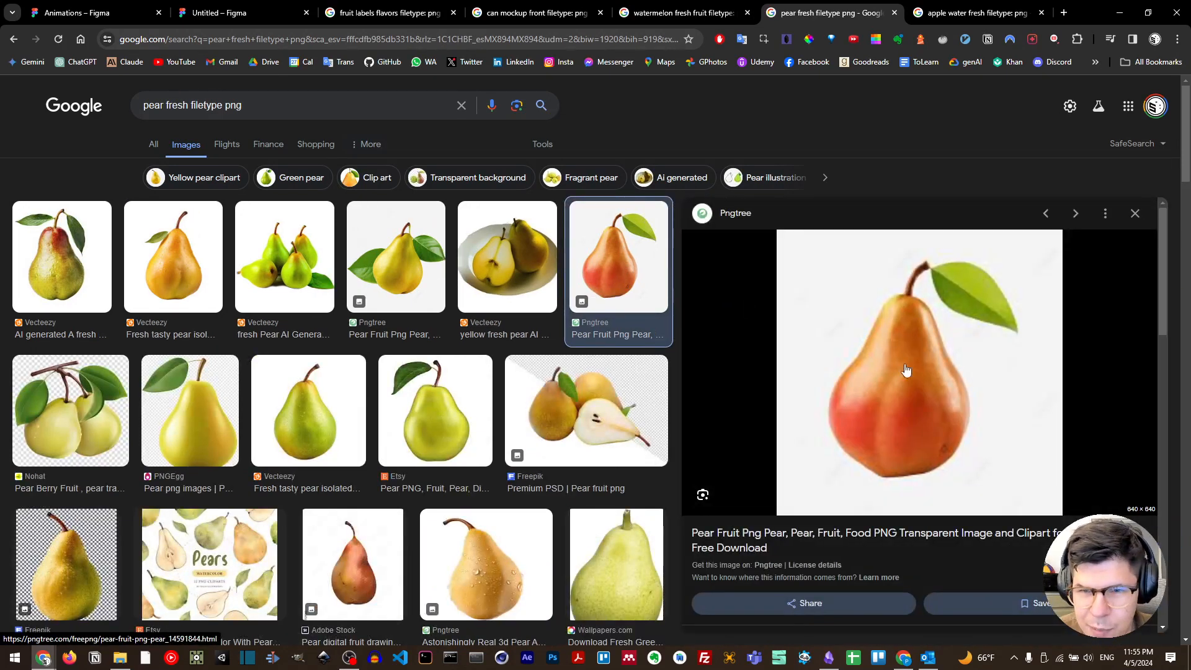
scroll(328, 335, down, 2)
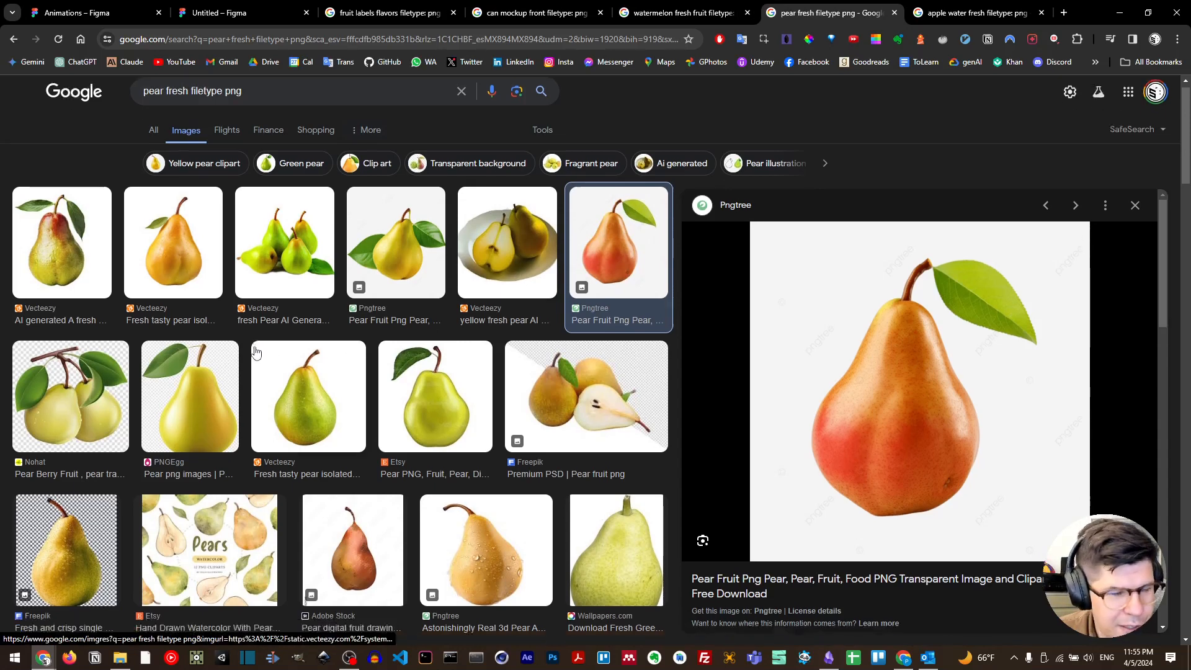
click(320, 304)
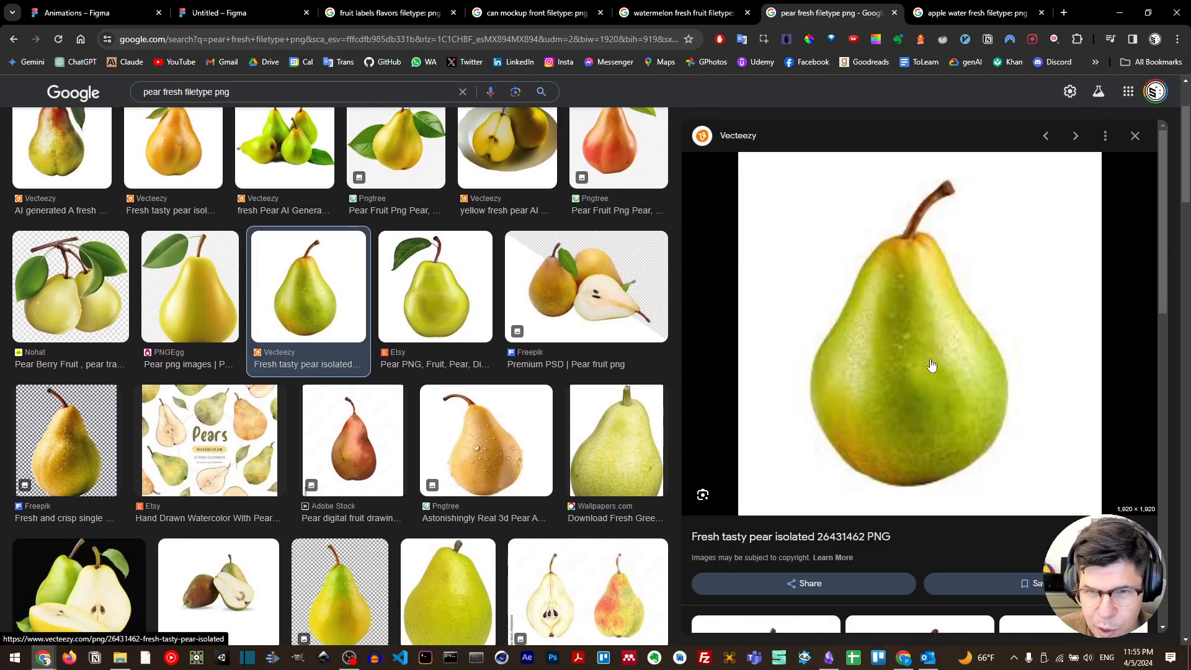
right_click(895, 360)
click(950, 234)
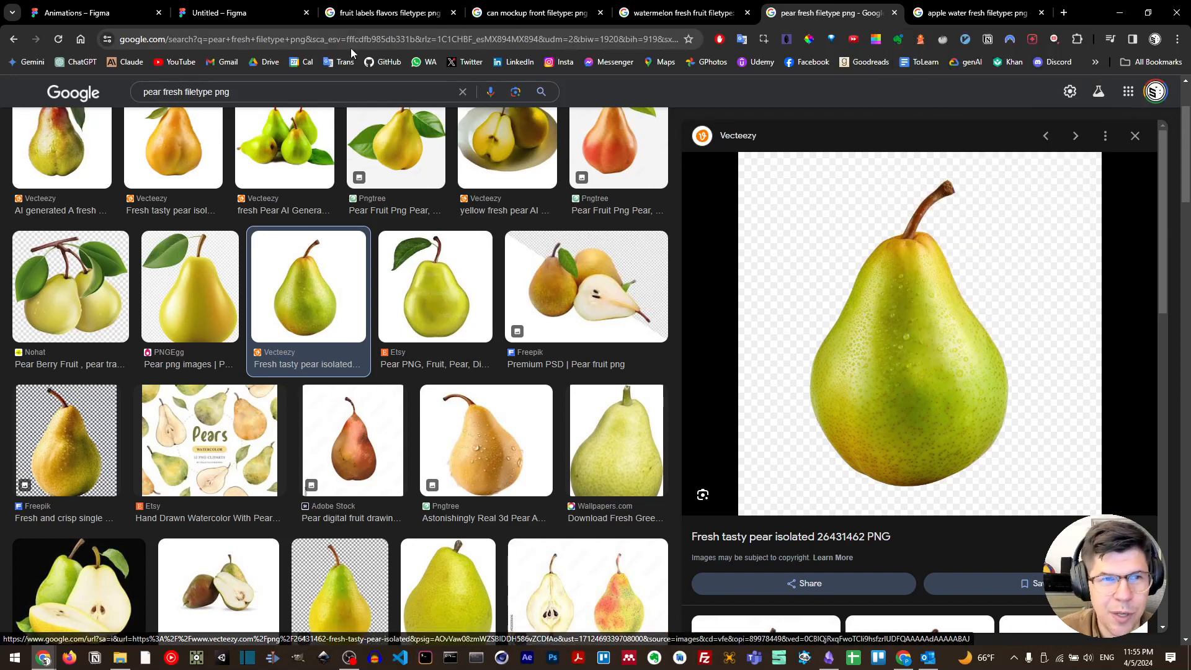
Paste the pear into the Figma design, scale it proportionally to 729 × 729 and place it over the P of the PEAR frame
click(230, 12)
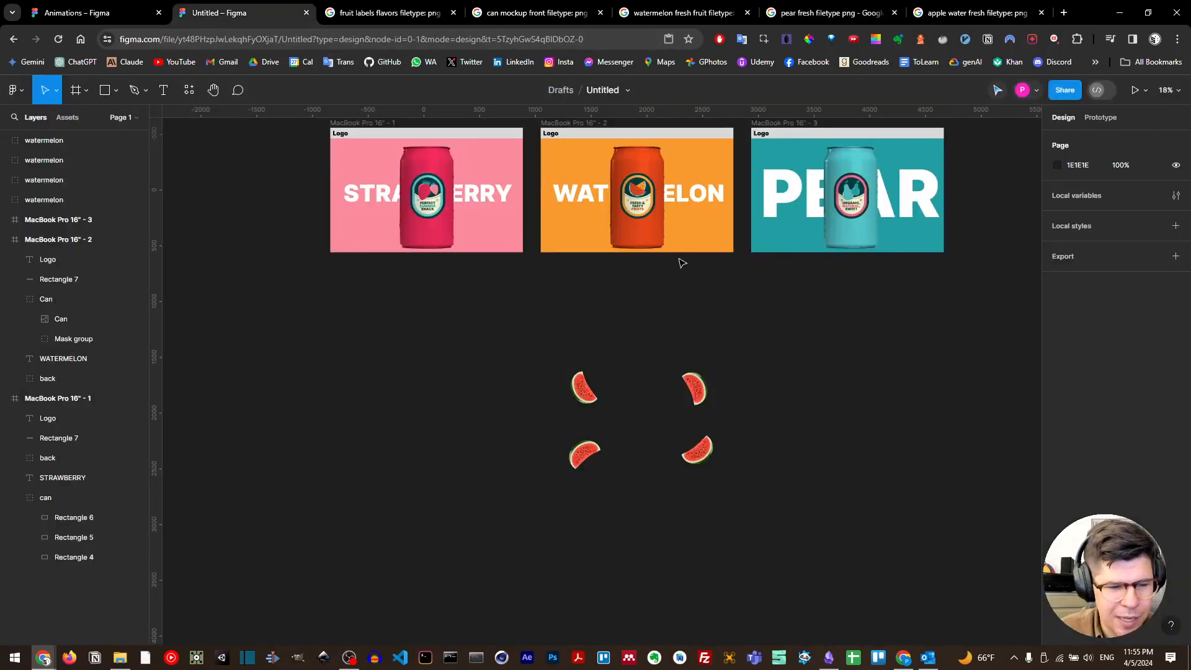
key(ctrl+v)
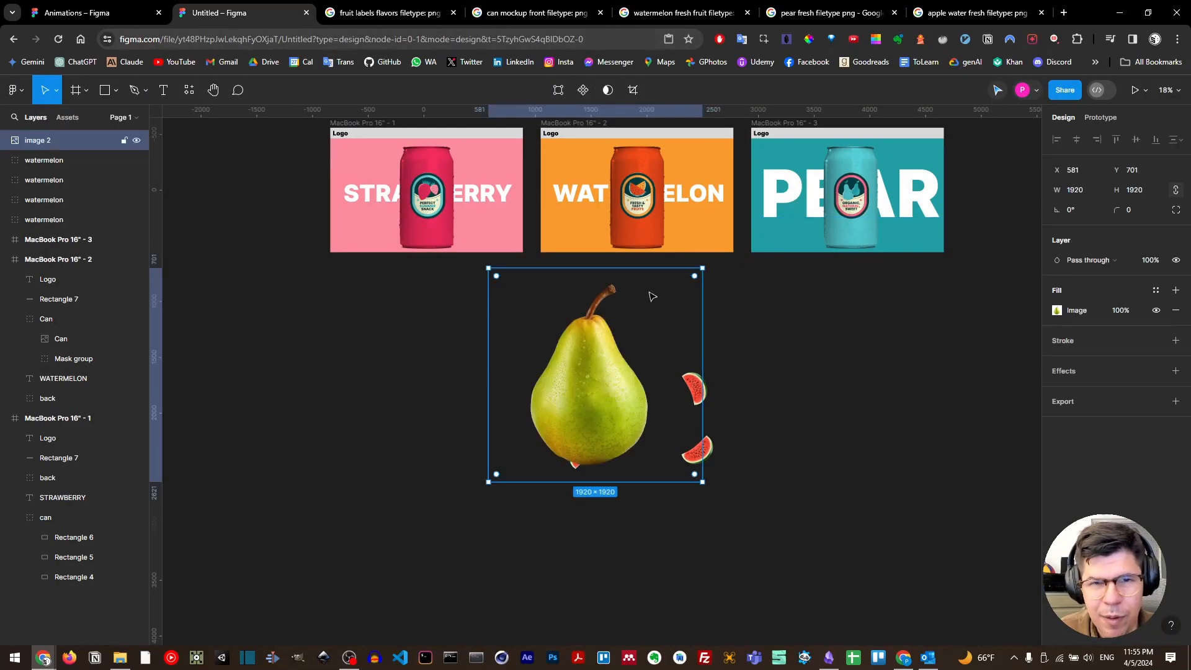
drag(703, 268, 580, 418)
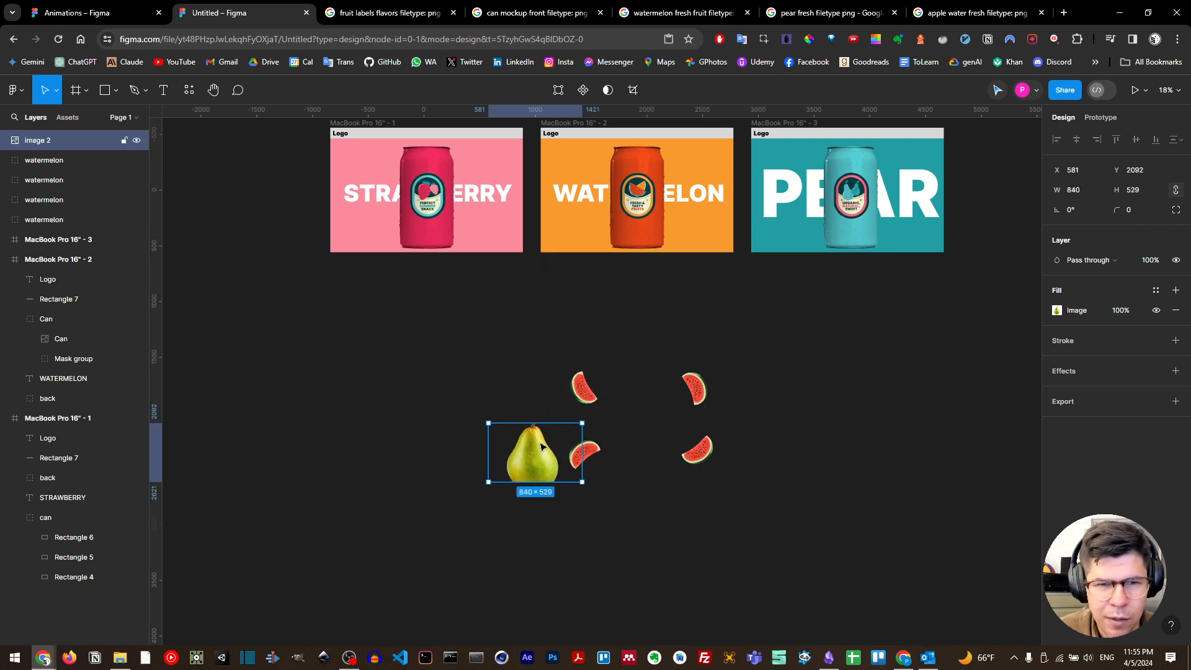
key(ctrl+z)
drag(704, 265, 566, 404)
drag(543, 443, 802, 205)
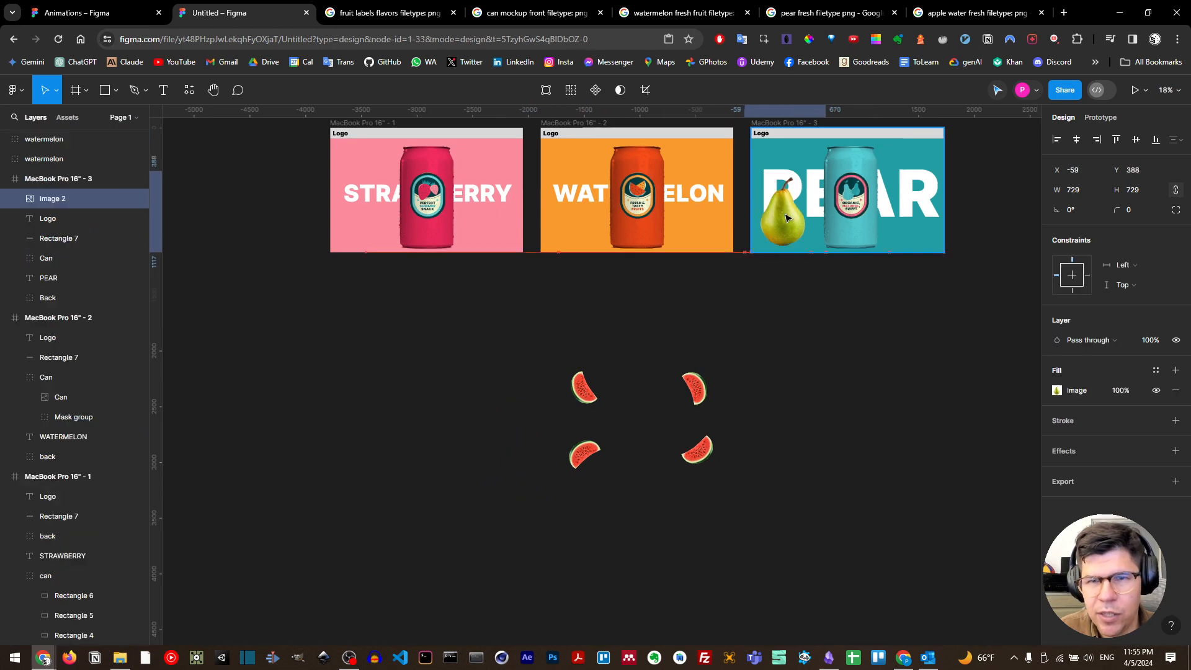
Scale the pear to 449 × 449, tilt it to about 31° and place it at the can's lower left
ctrl+scroll(794, 211, up, 5)
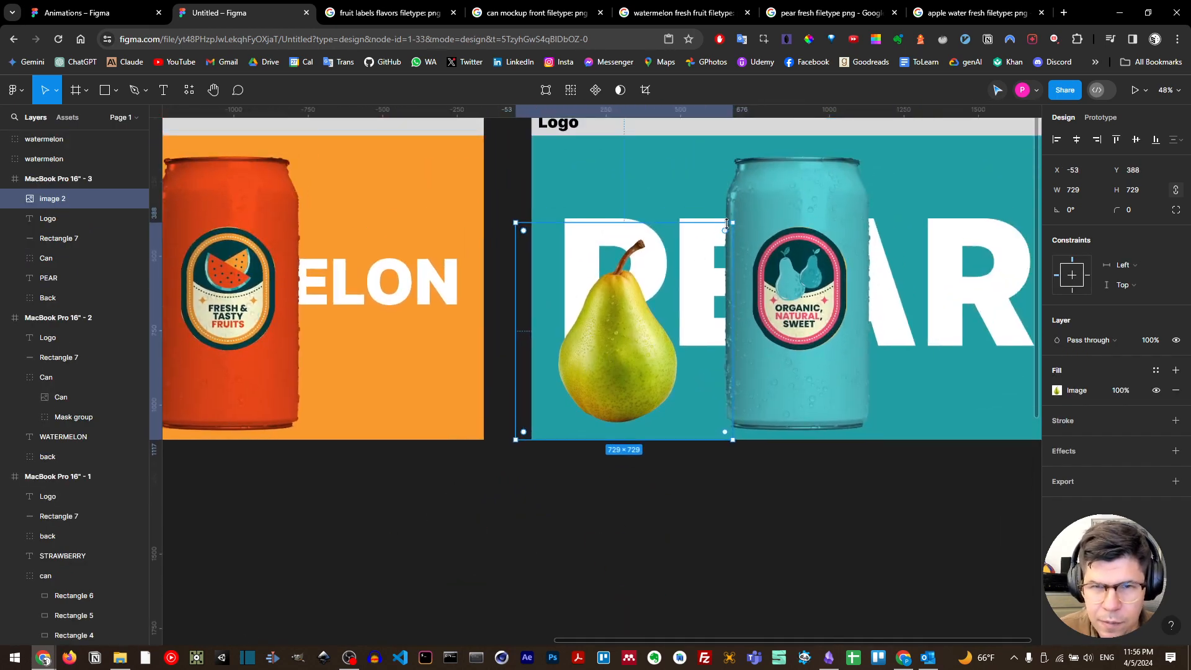
drag(720, 237, 655, 329)
key(ctrl+z)
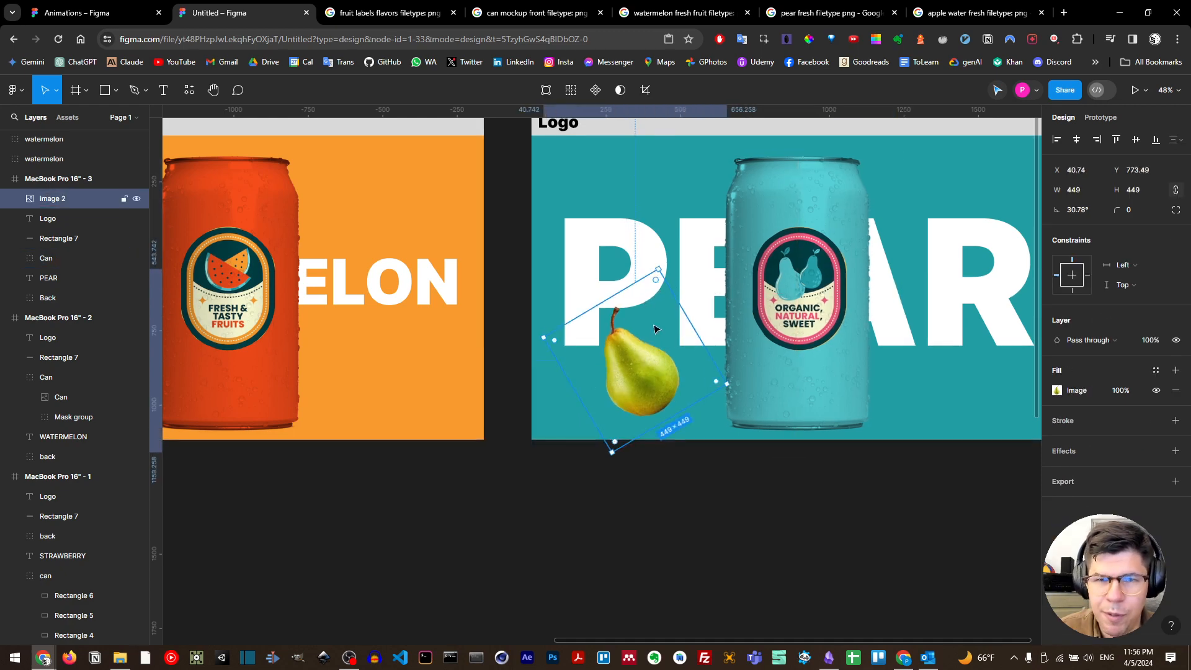
Duplicate the pear to the can's upper left, rotate that copy to about -64°, and place another copy at the upper right
drag(689, 249, 669, 200)
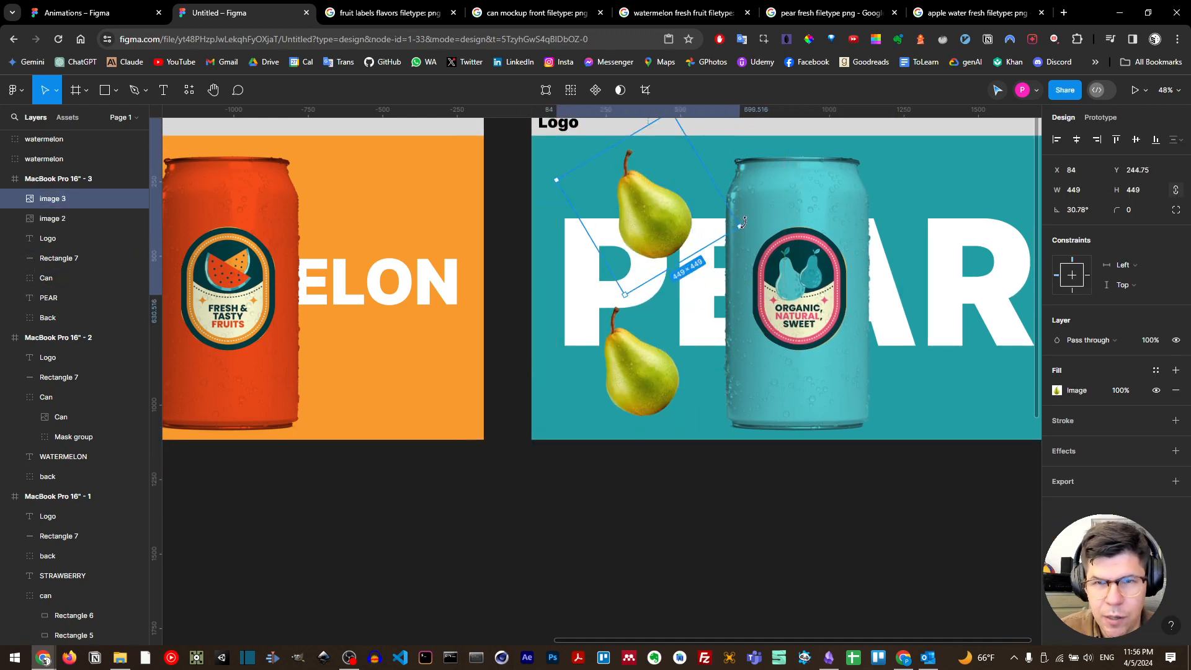
drag(740, 239, 795, 244)
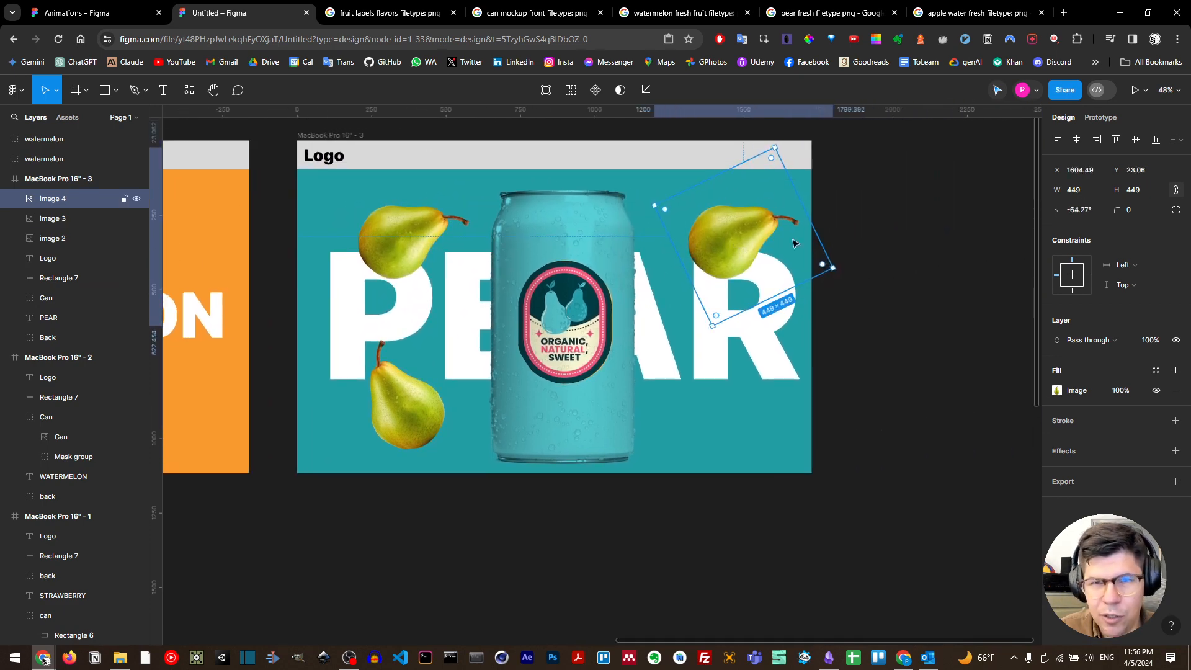
Put a pear copy of about 449 × 449 at the can's lower right and enlarge the upper-right pear until it overlaps the header
drag(782, 128, 776, 158)
drag(762, 293, 751, 501)
drag(798, 372, 750, 533)
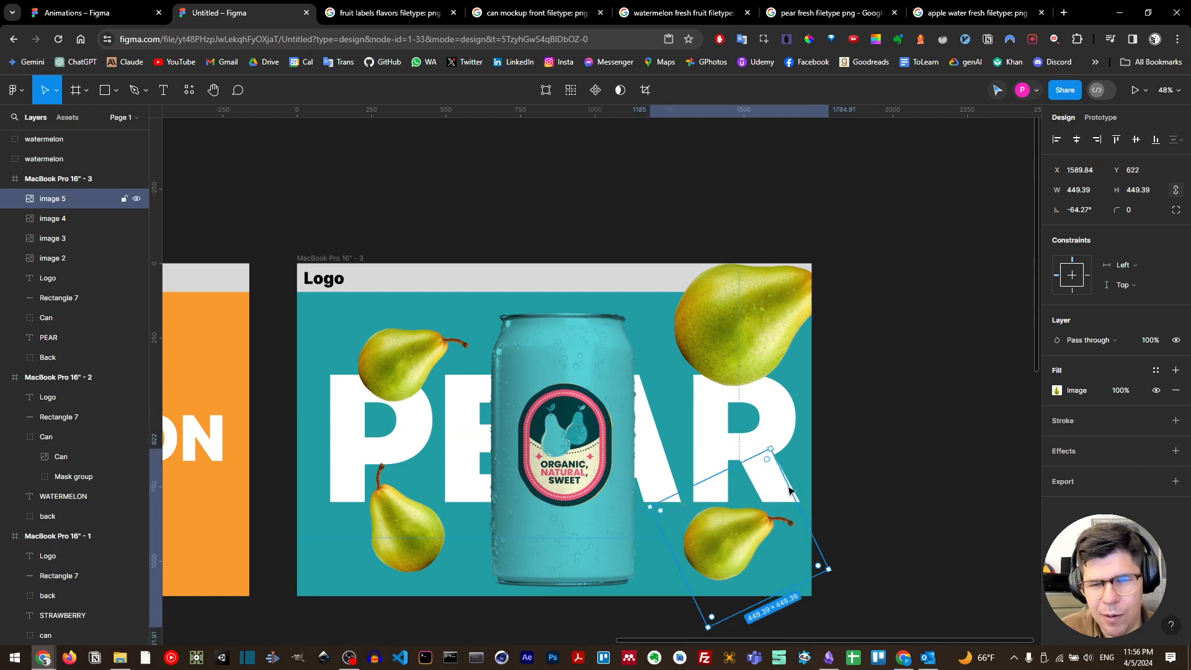
Rotate the lower-right pear to about 47° and shrink it to a much smaller size
drag(775, 441, 627, 541)
drag(756, 555, 736, 541)
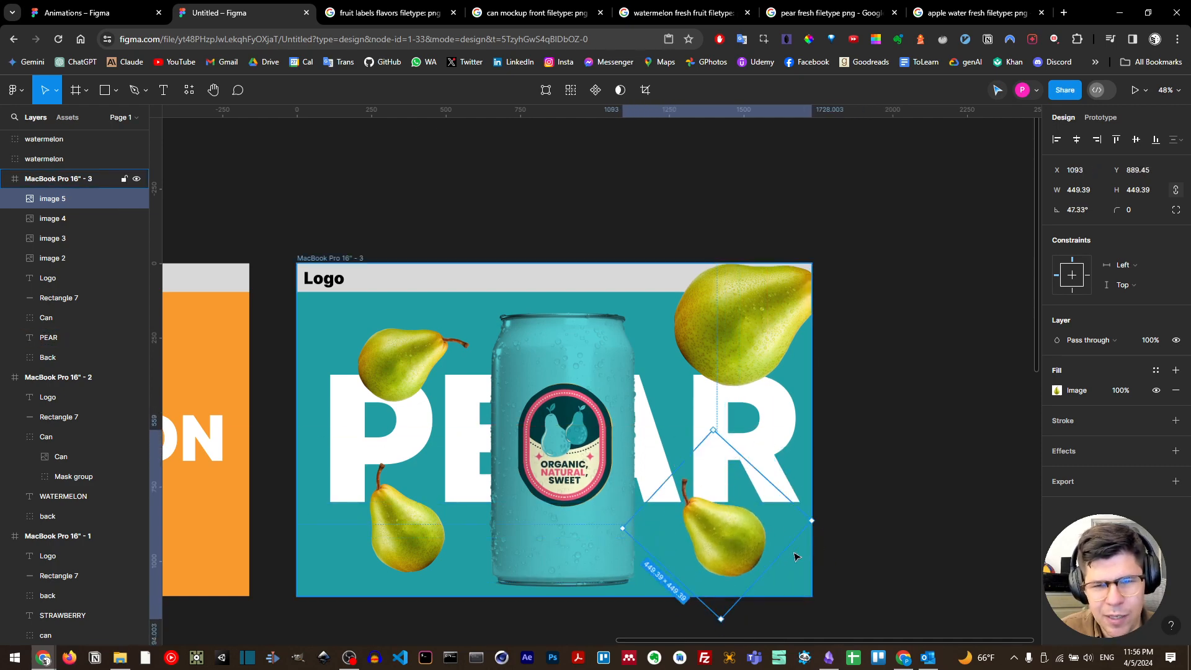
drag(806, 526, 749, 530)
Enlarge the pear at the can's upper left to about 637 × 637
click(400, 373)
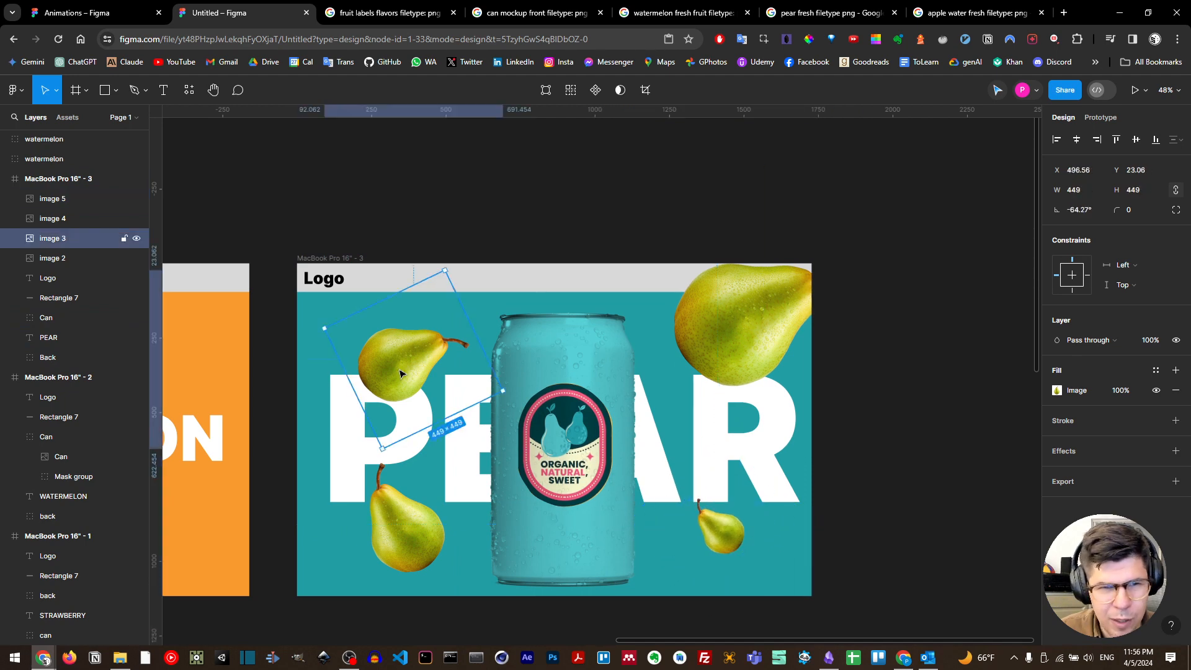
drag(445, 270, 467, 253)
scroll(562, 378, down, 1)
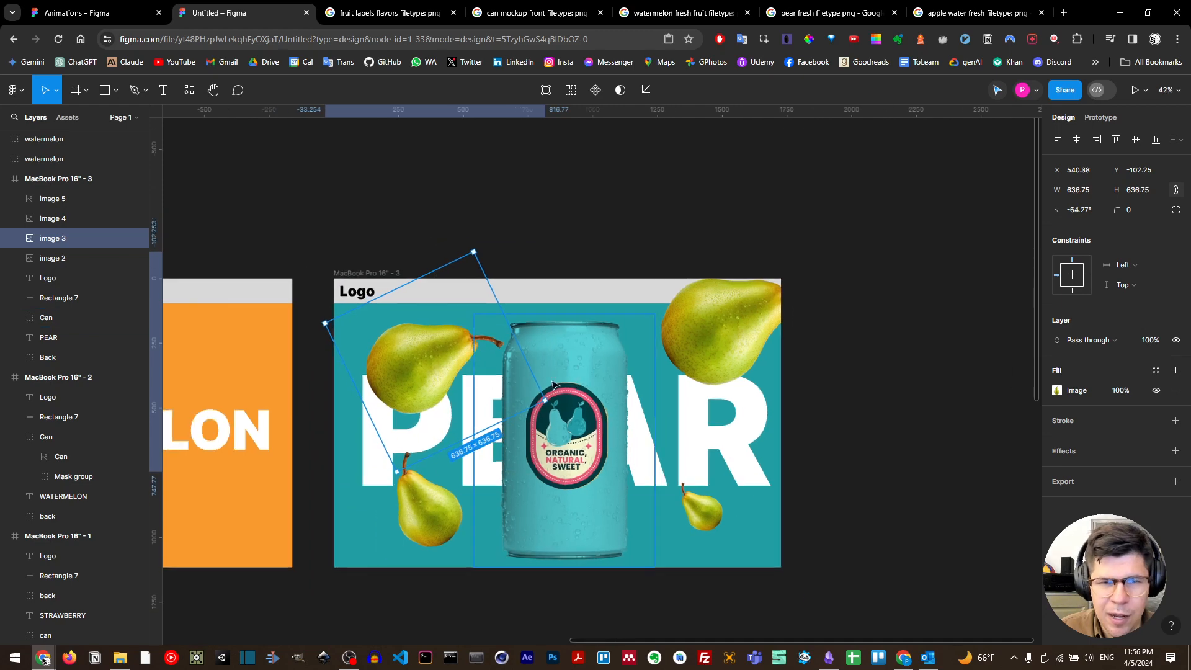
drag(503, 370, 814, 347)
drag(583, 343, 699, 343)
scroll(569, 356, down, 2)
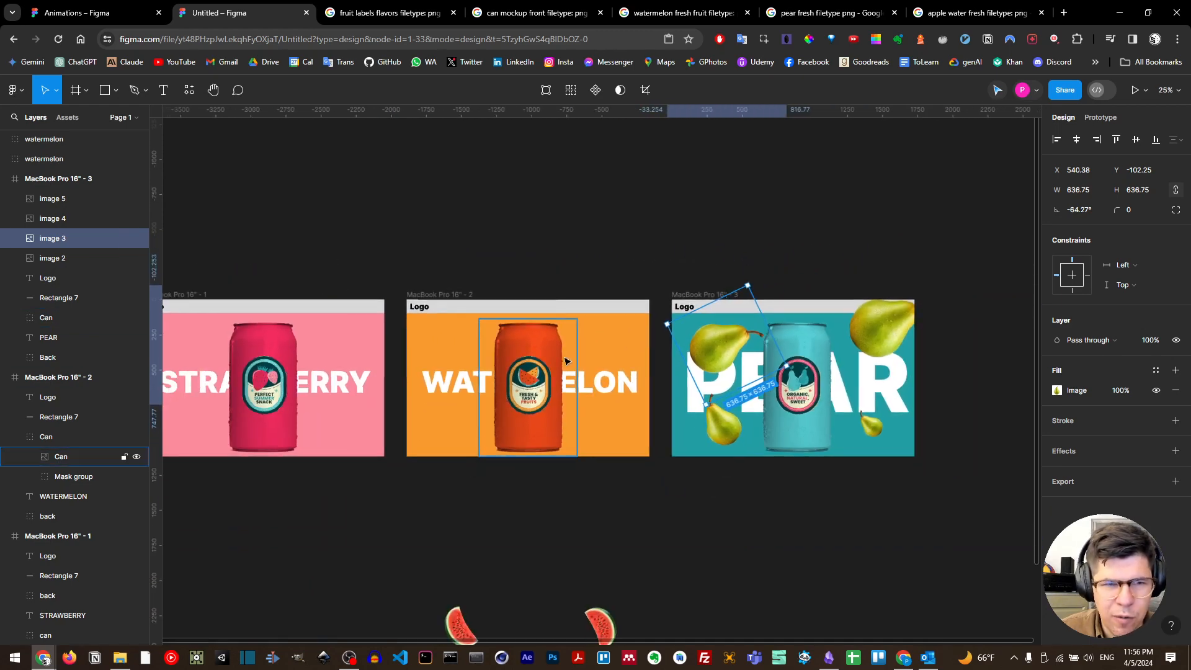
drag(469, 359, 657, 326)
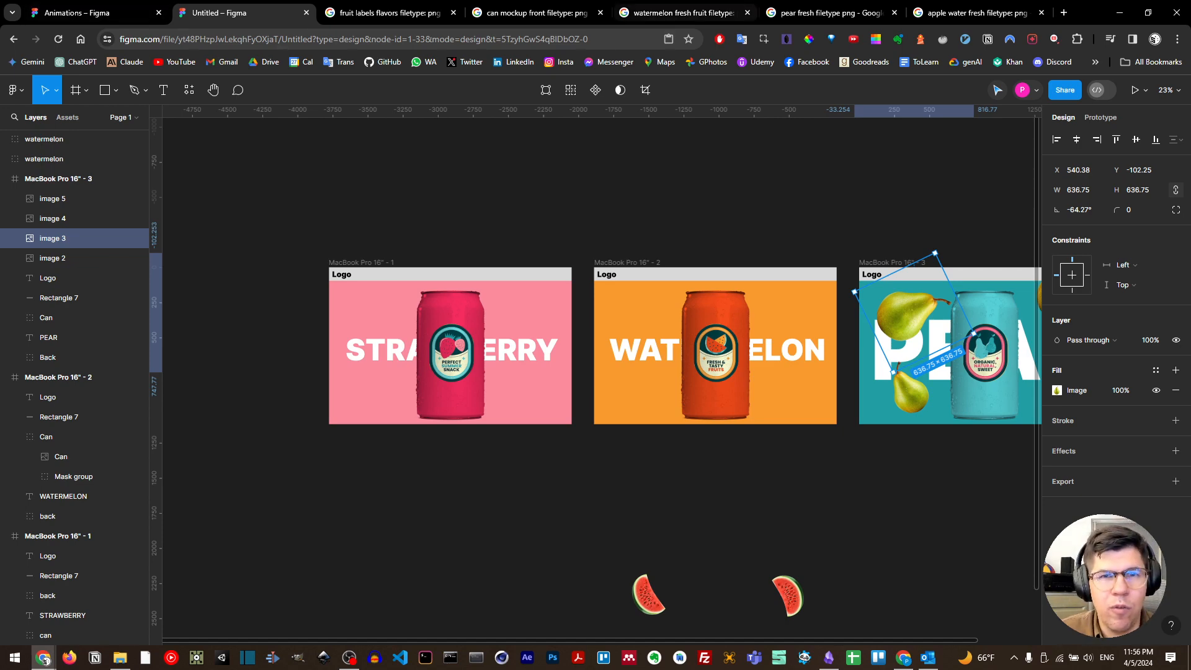
Switch to the watermelon image search and search Google Images for "strawberry fresh fruit filetype: png" instead
click(666, 18)
double_click(167, 91)
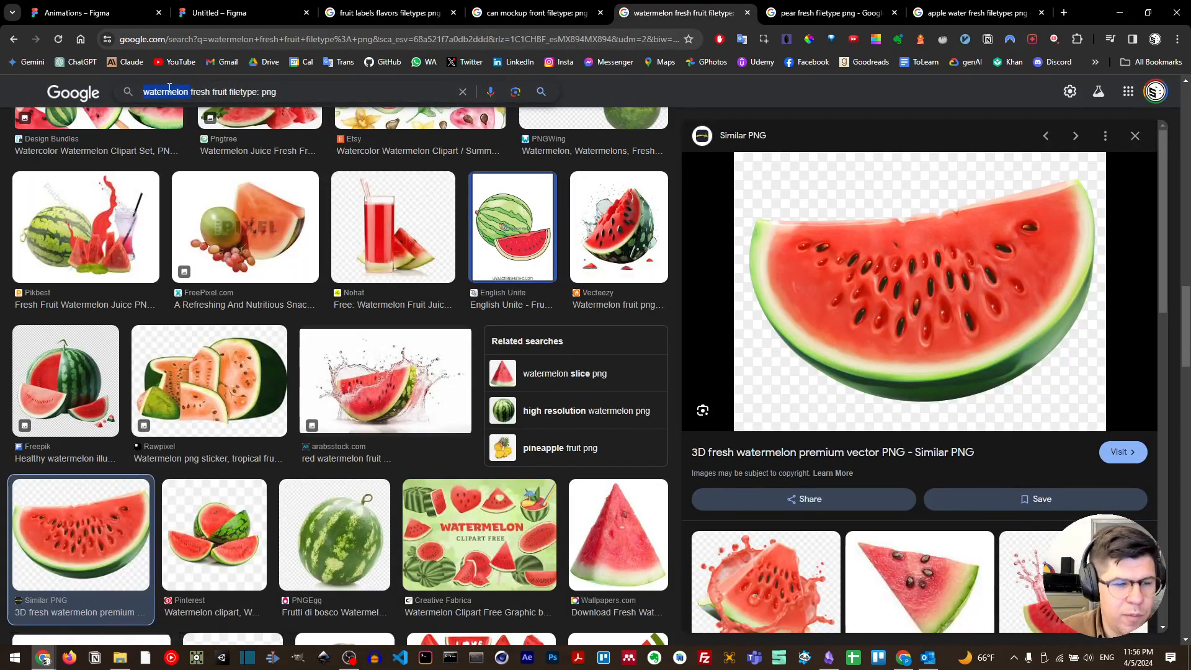
text(s)
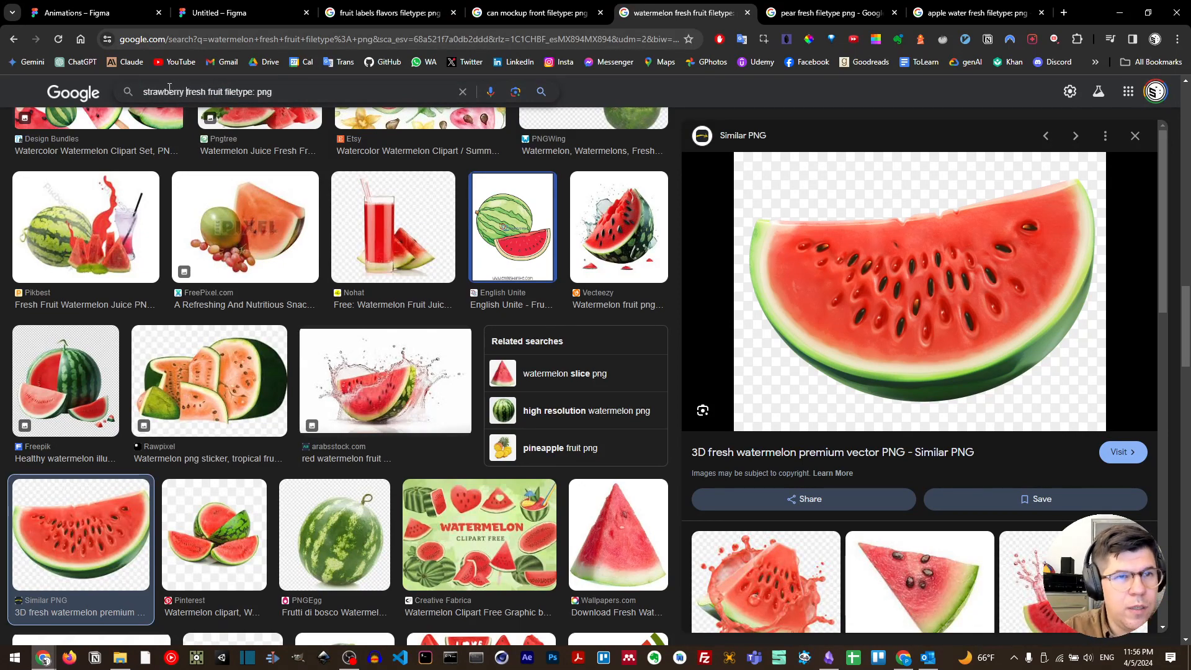
text(trawberry)
key(Return)
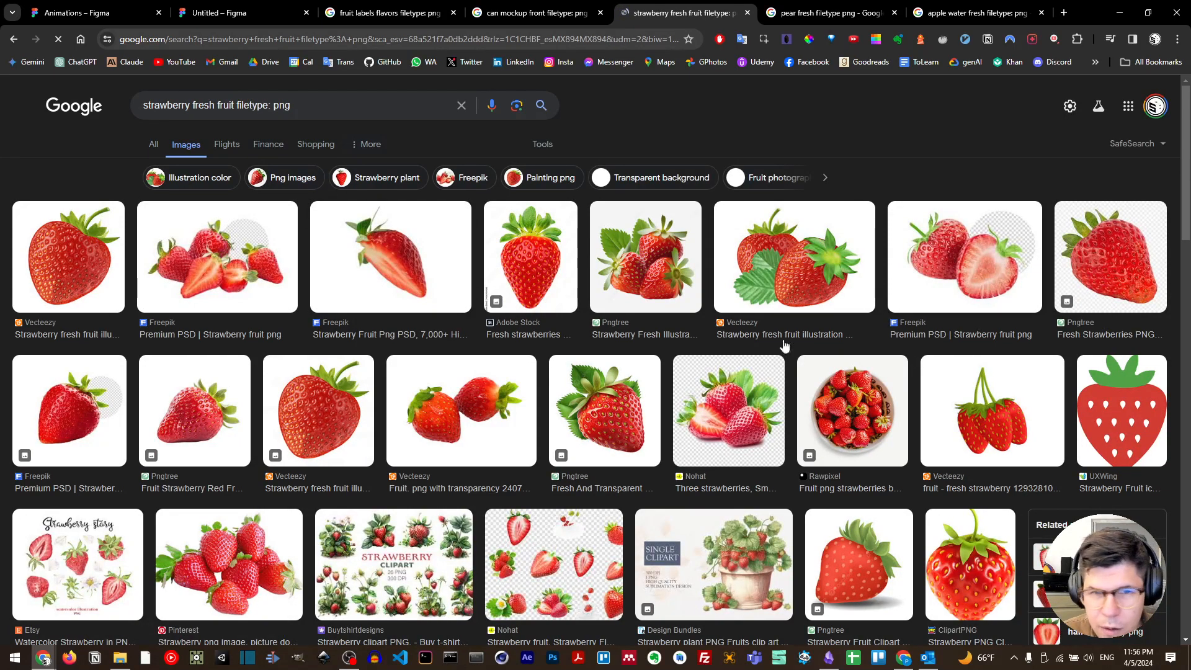
Browse the strawberry results, open the "Single Strawberry PNG – Free Download" result and copy its transparent image
scroll(299, 375, down, 5)
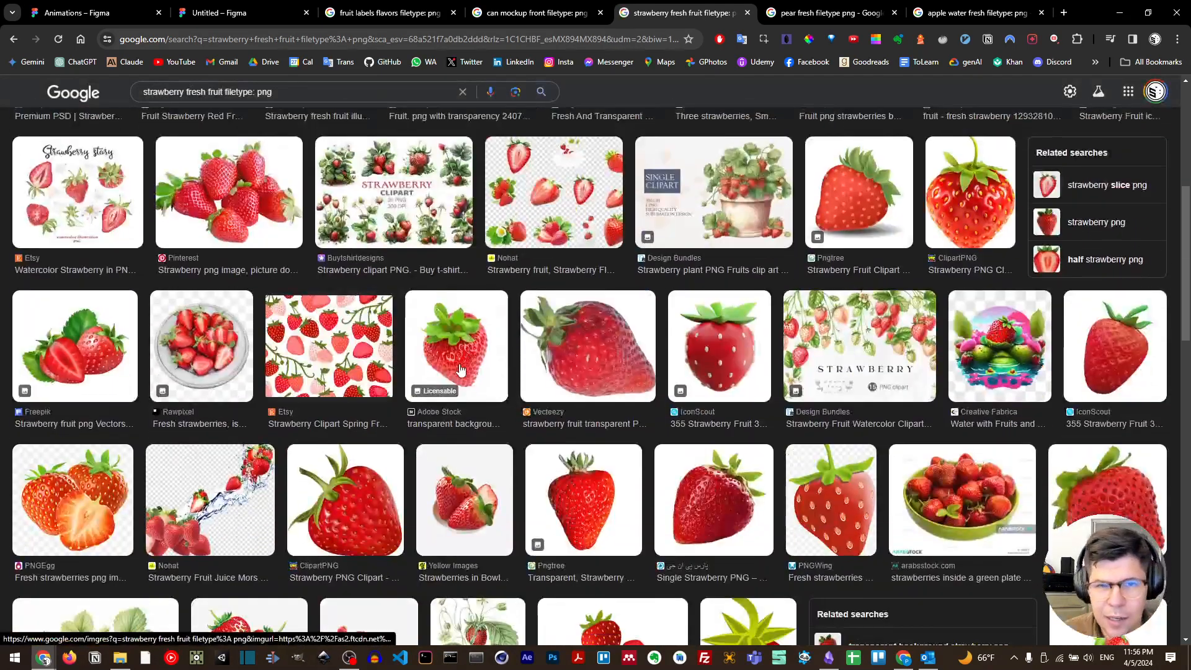
scroll(460, 370, down, 3)
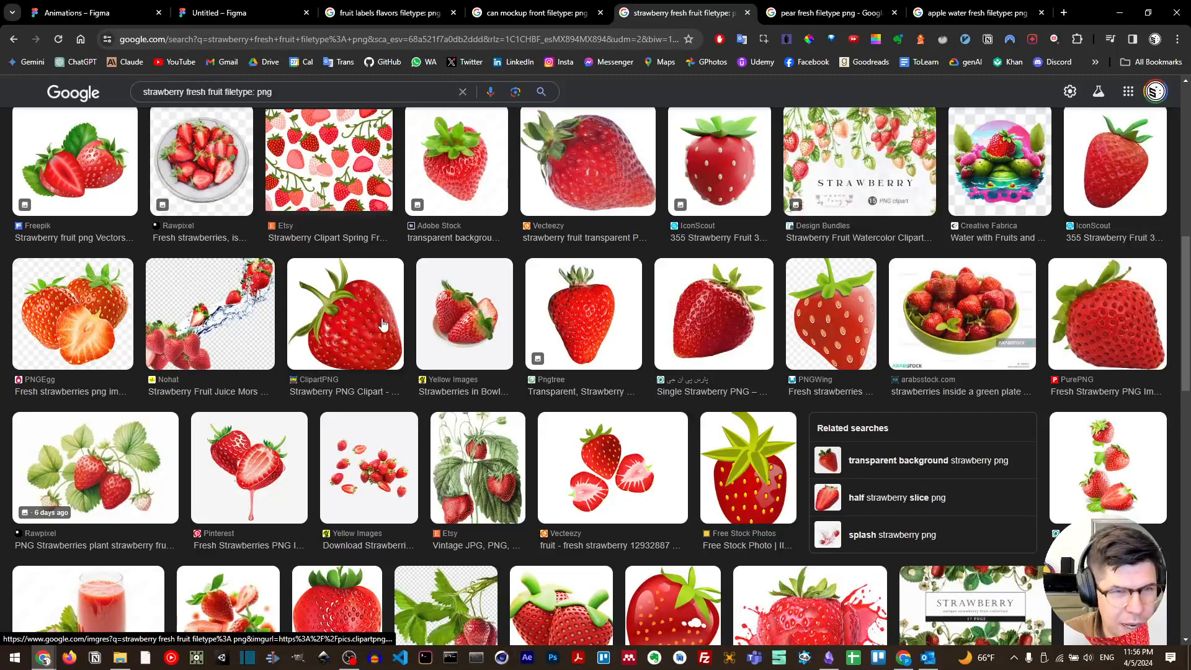
click(714, 323)
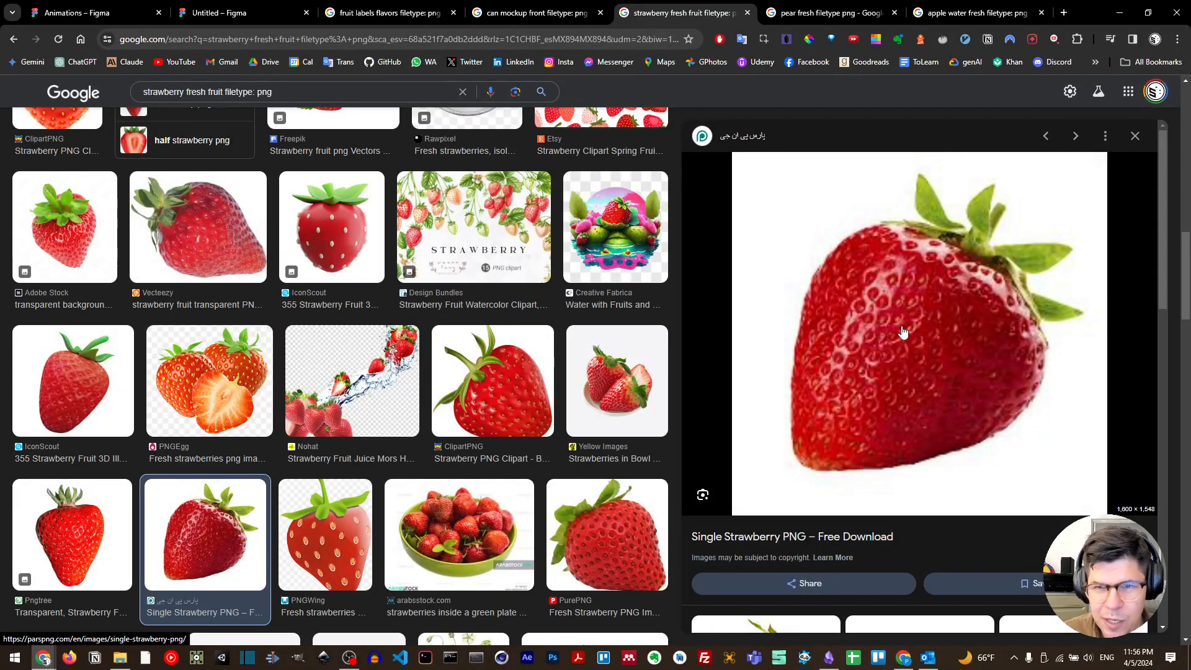
right_click(893, 303)
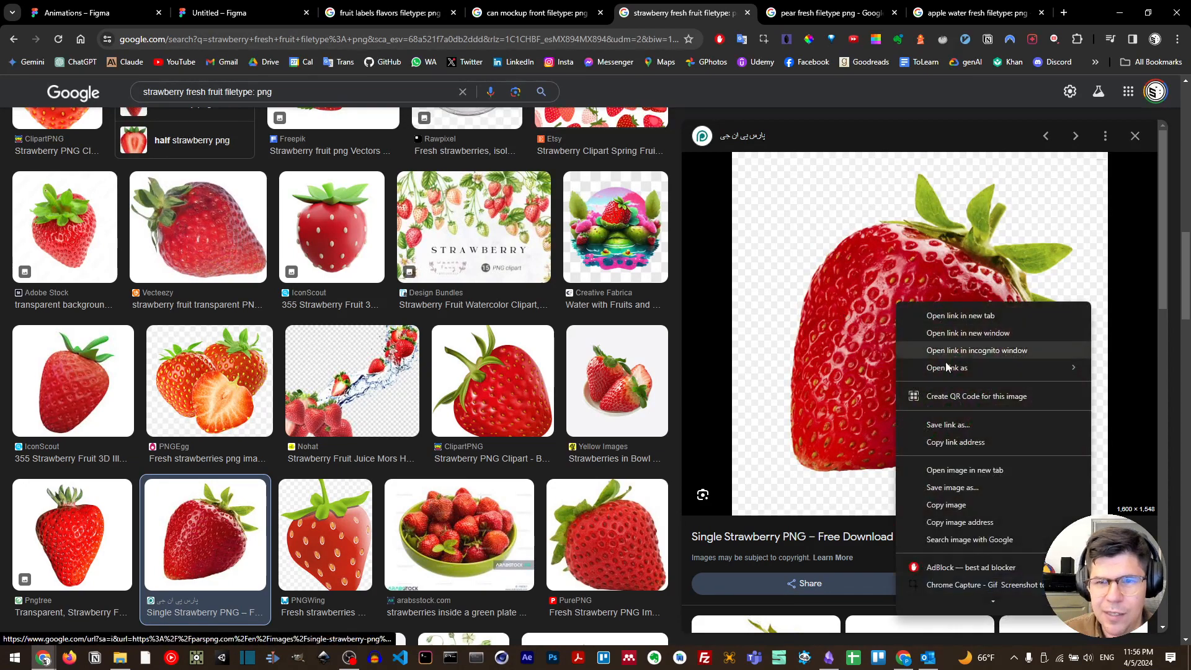
click(961, 506)
In the Untitled Figma file, paste the strawberry over the selected pear, move it to MacBook Pro 16" - 1's upper right and rotate it to about -2°
click(129, 5)
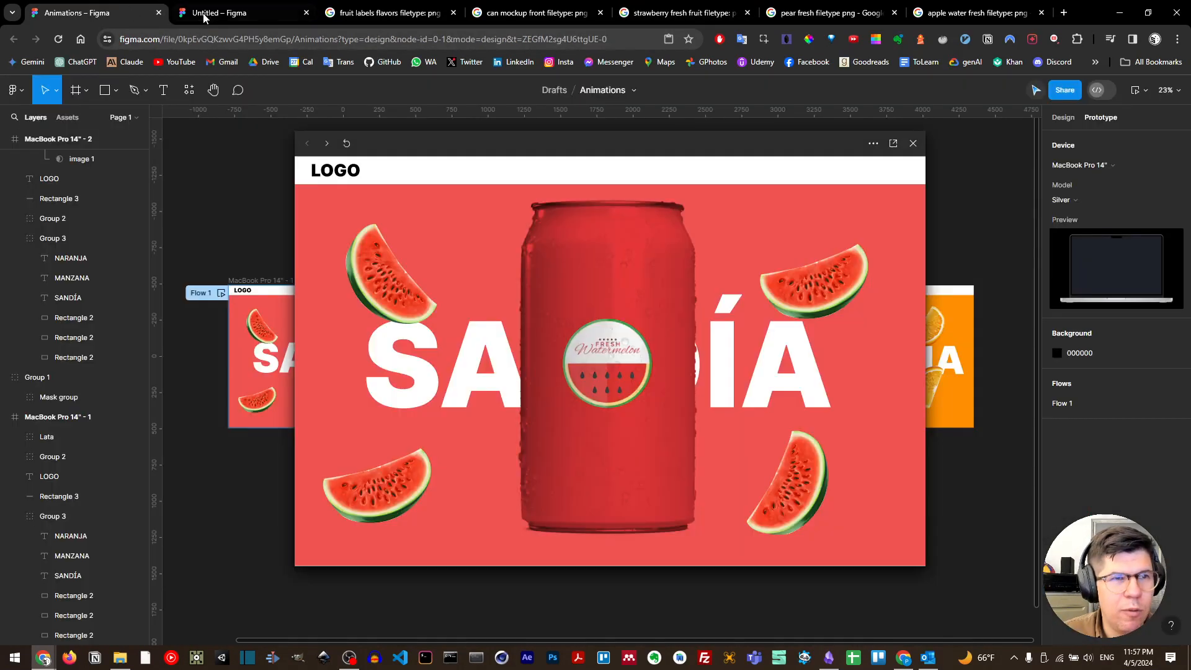
click(267, 13)
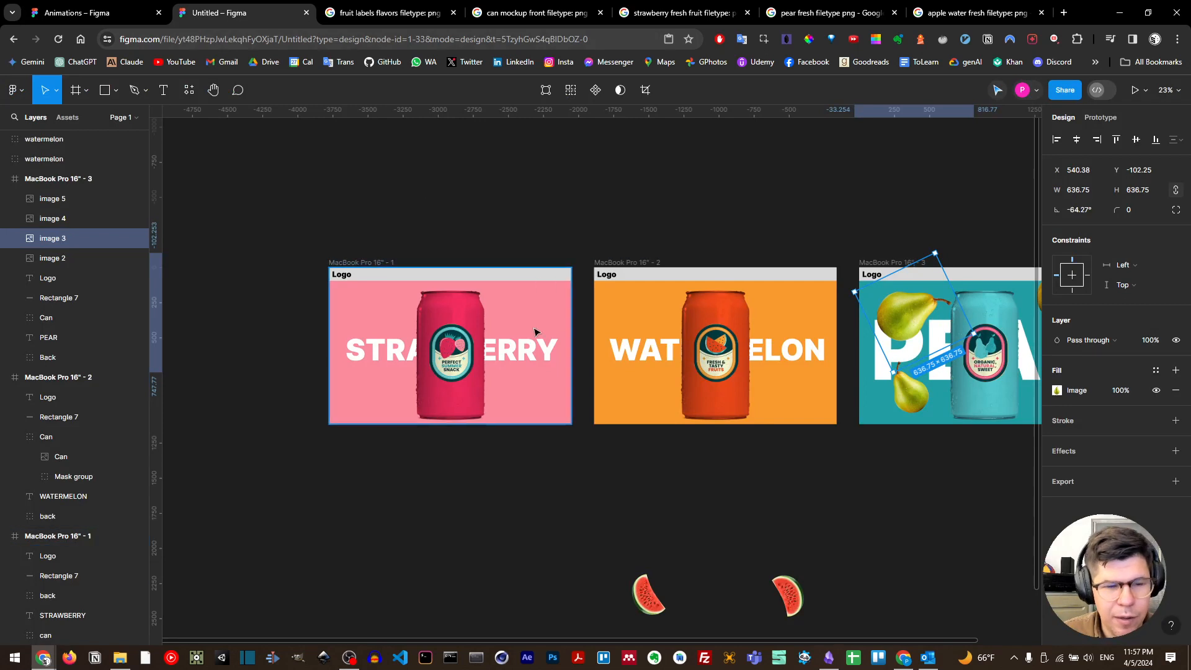
key(ctrl+v)
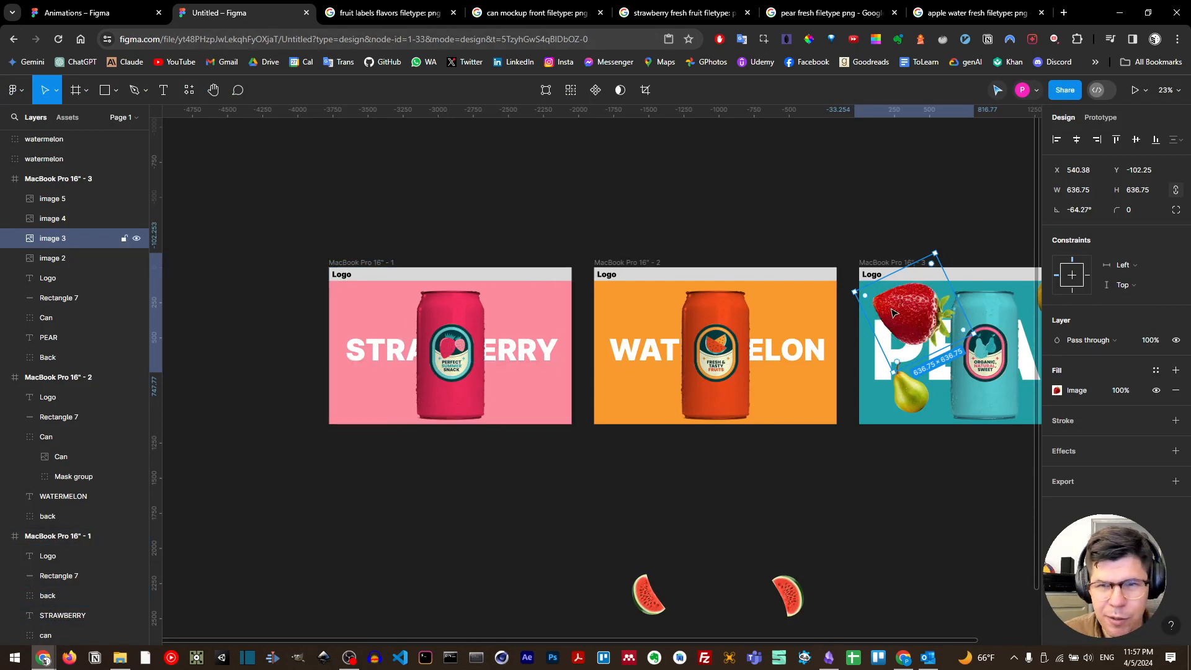
drag(893, 313, 519, 319)
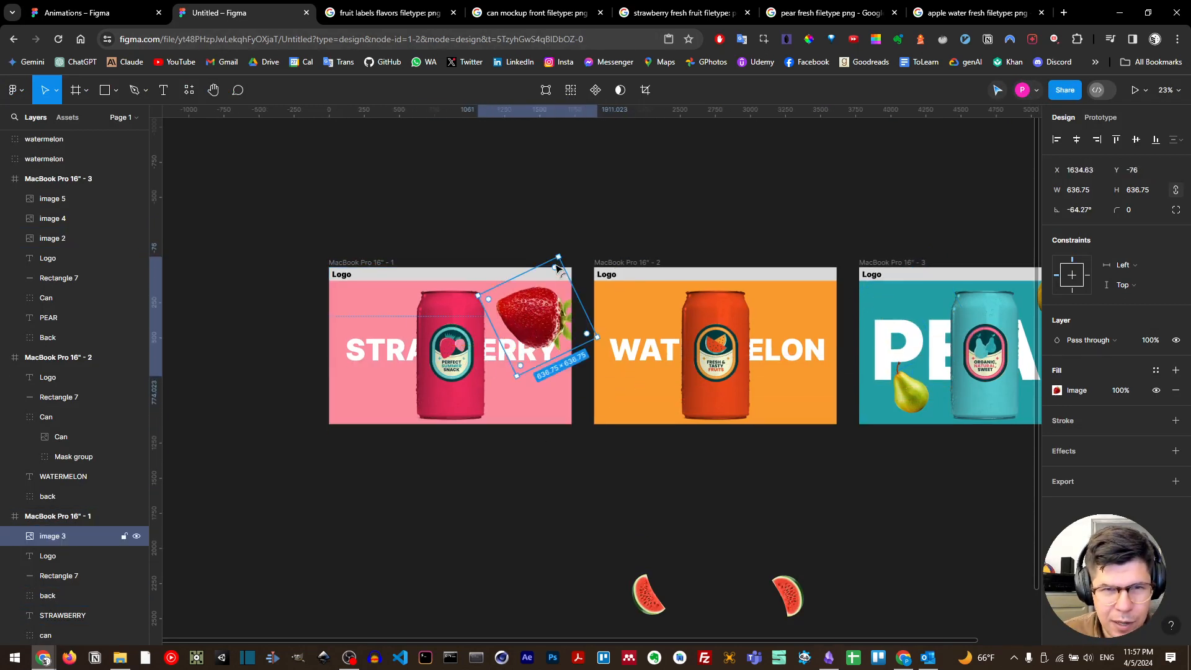
drag(560, 249, 597, 279)
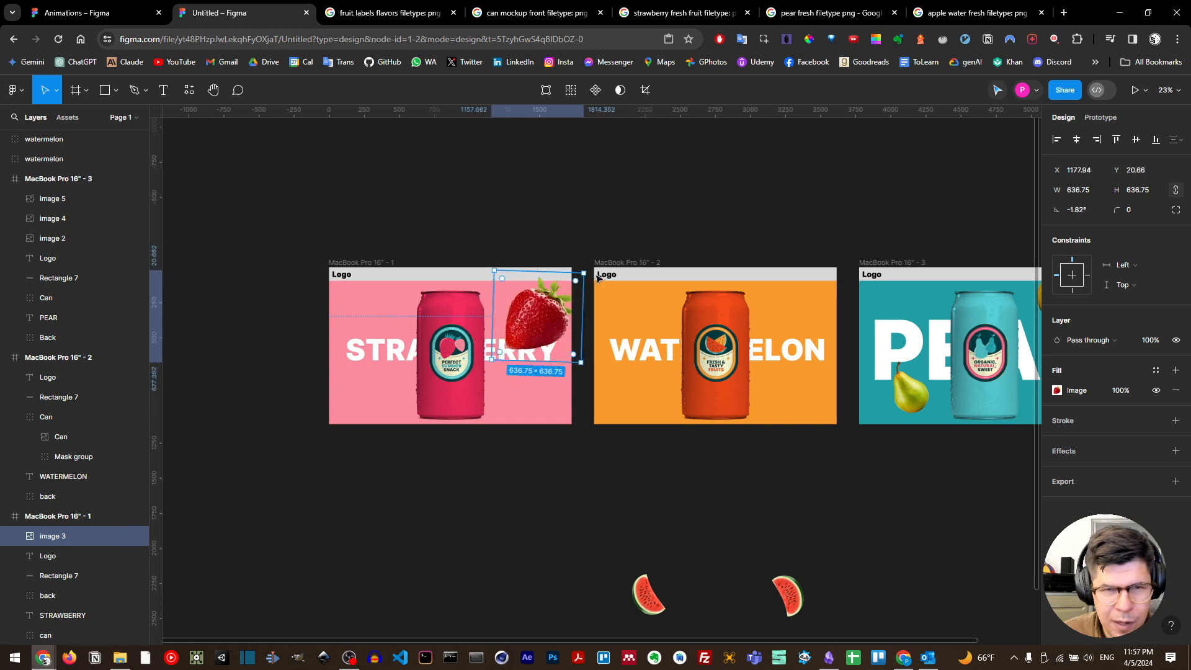
Place strawberry copies of varied size and angle at the pink can's other three corners, and raise the upper-right one over the header
drag(550, 319, 384, 312)
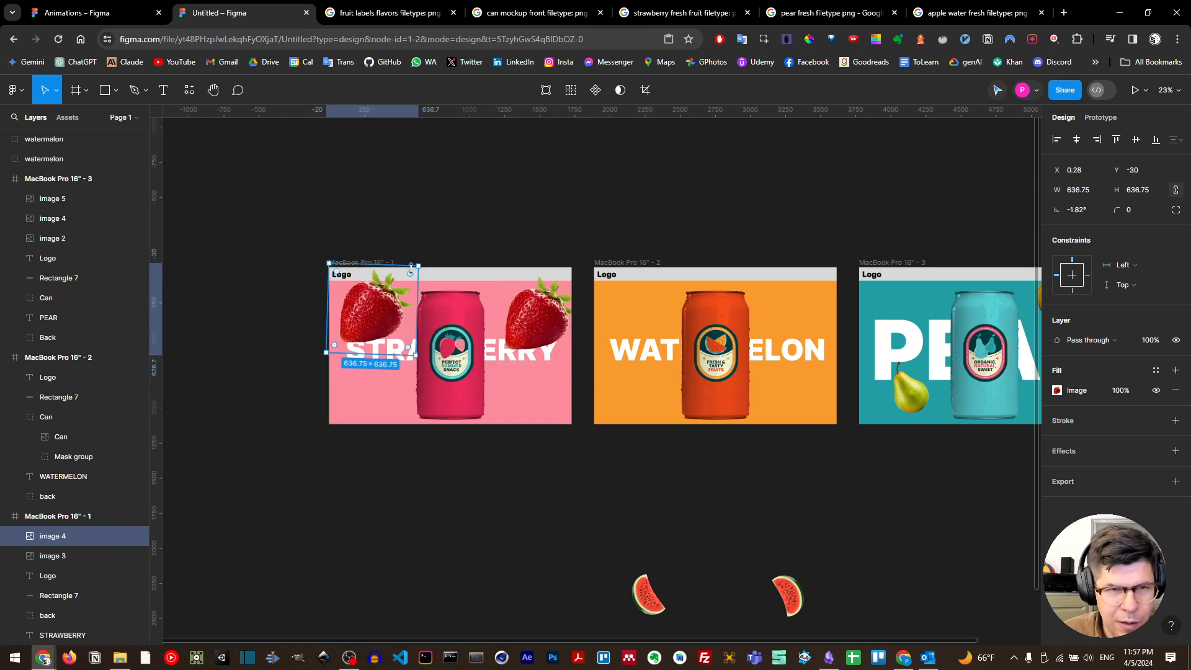
drag(413, 267, 538, 340)
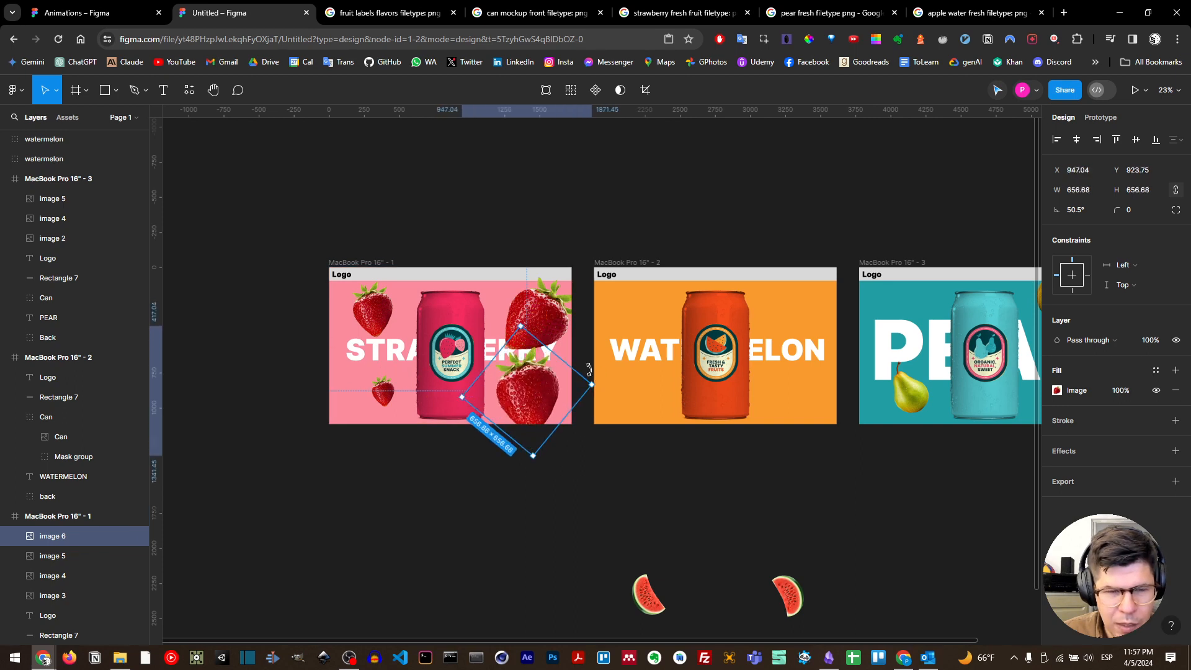
drag(588, 369, 540, 307)
click(363, 310)
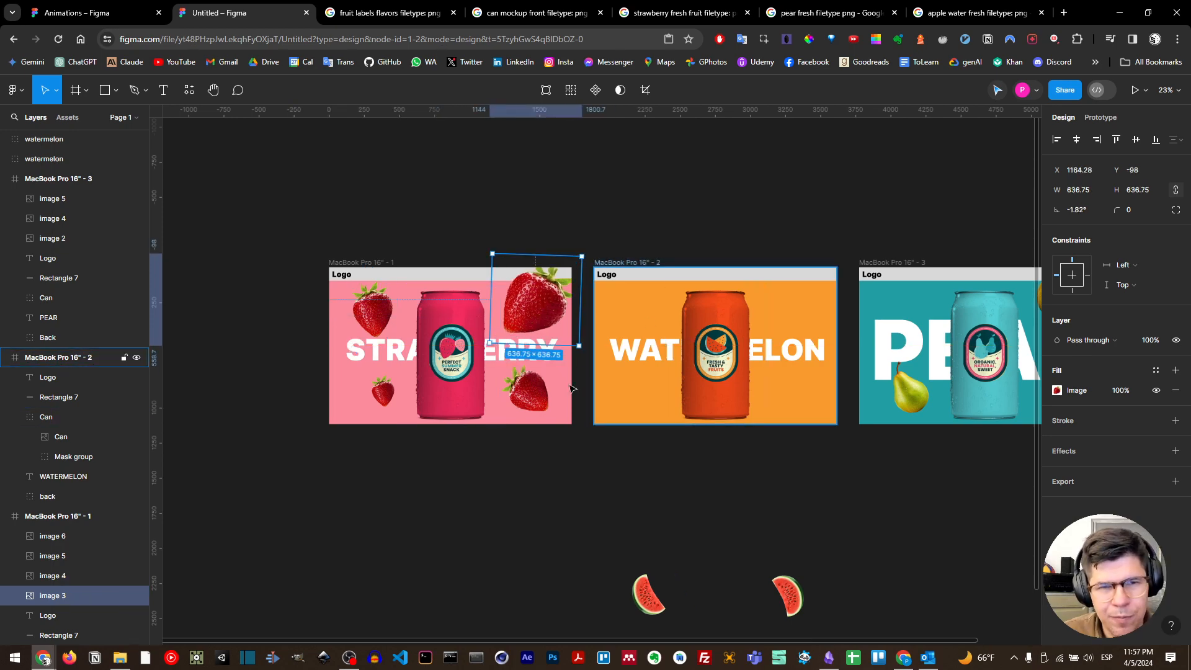
Move the four watermelon slices from below the frames into MacBook Pro 16" - 2, arranged around the orange can
scroll(651, 518, down, 2)
click(650, 466)
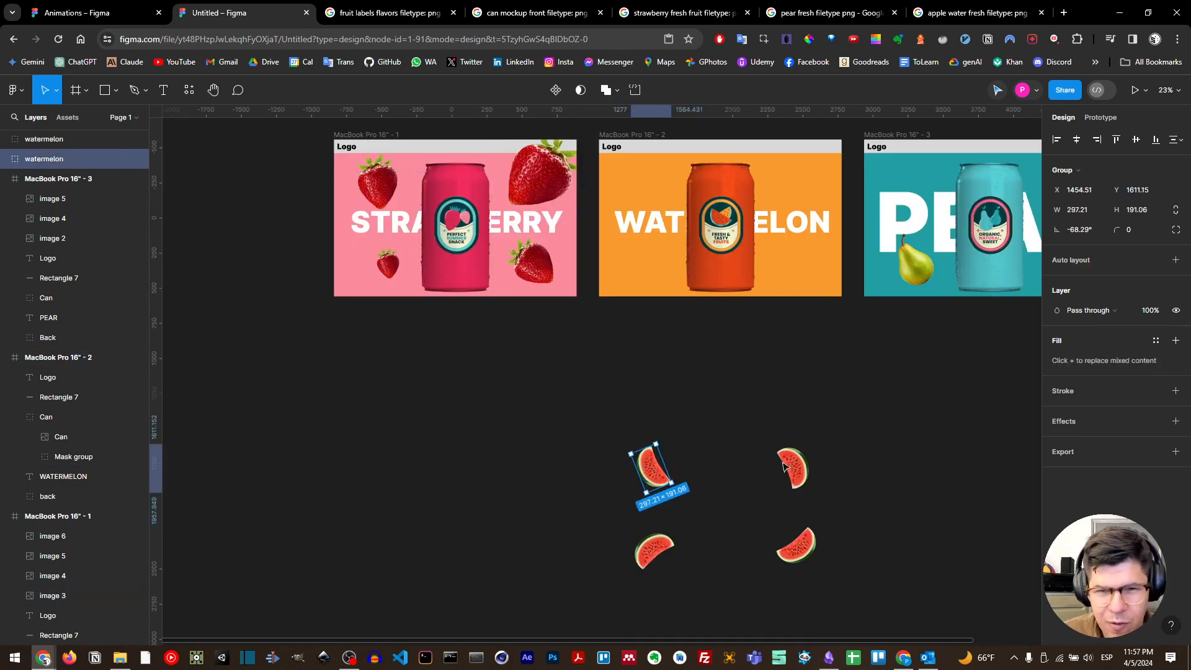
shift+click(792, 466)
shift+click(653, 547)
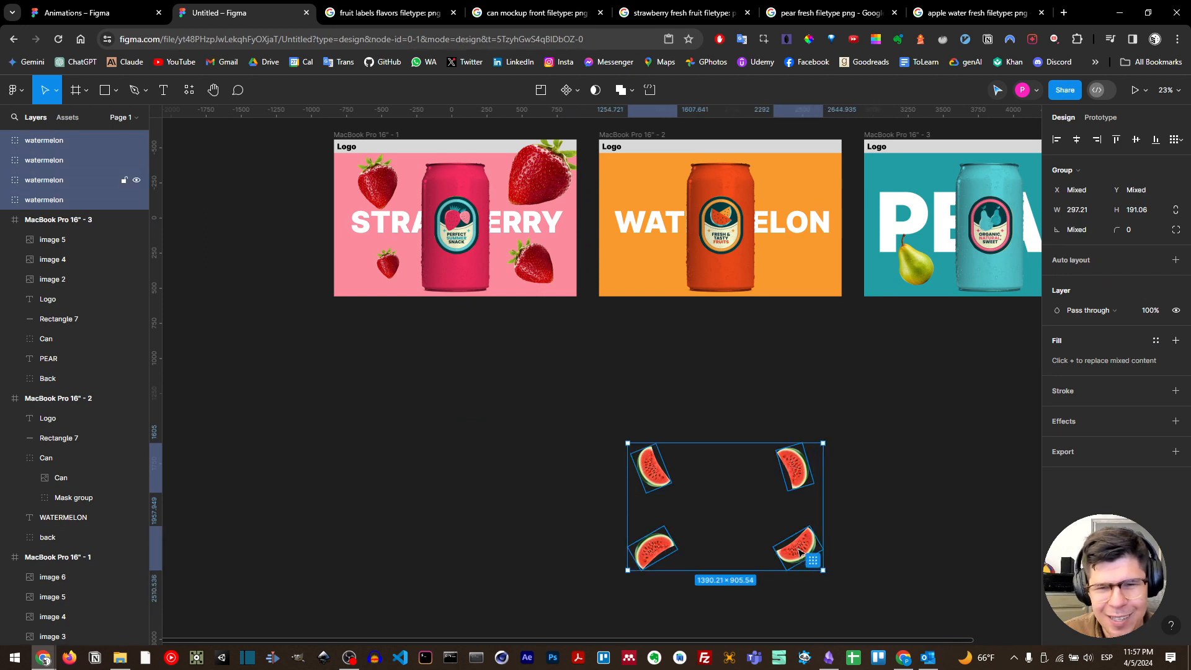
drag(804, 547, 797, 267)
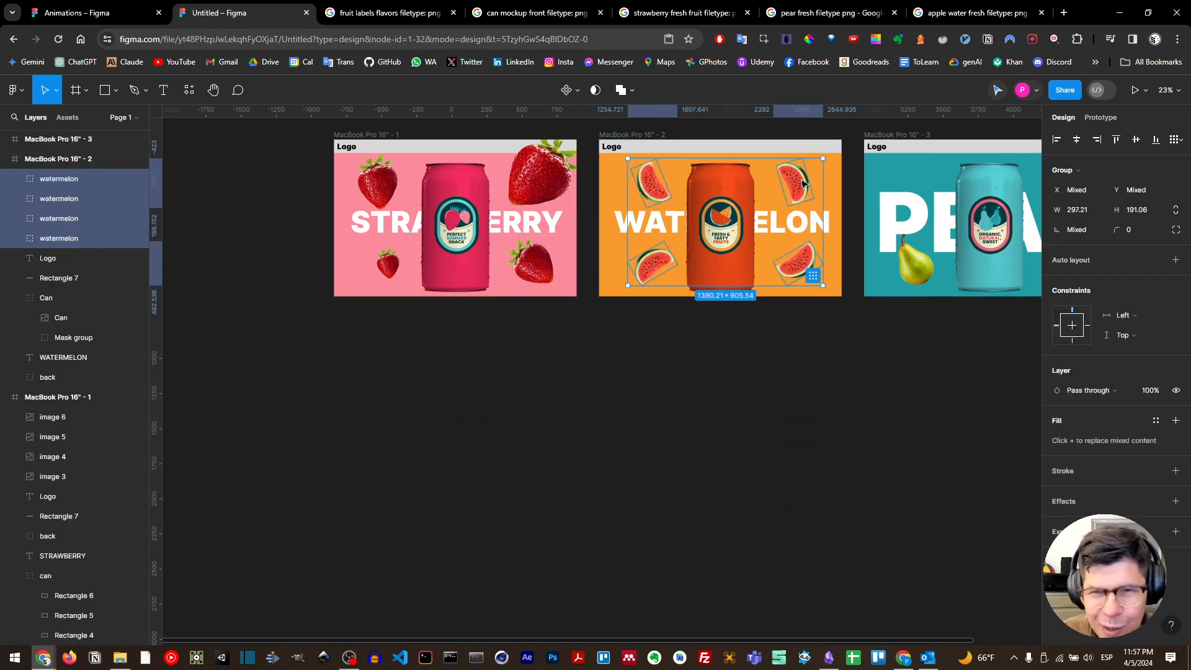
Enlarge the upper-right watermelon slice until it overlaps the header, and shrink the upper-left slice slightly
click(795, 172)
key(Escape)
click(802, 185)
drag(812, 198, 840, 228)
click(664, 176)
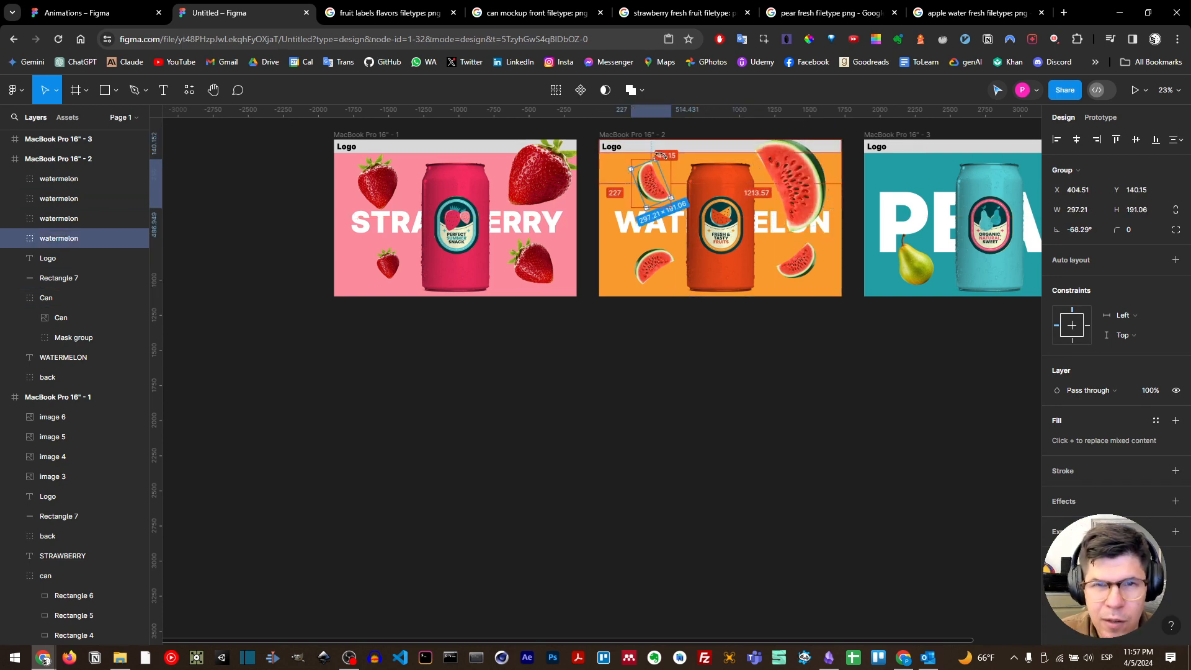
drag(655, 160, 656, 165)
Enlarge the lower-left watermelon slice to about 424 × 272 and shrink the lower-right slice to about 269 × 173
click(655, 258)
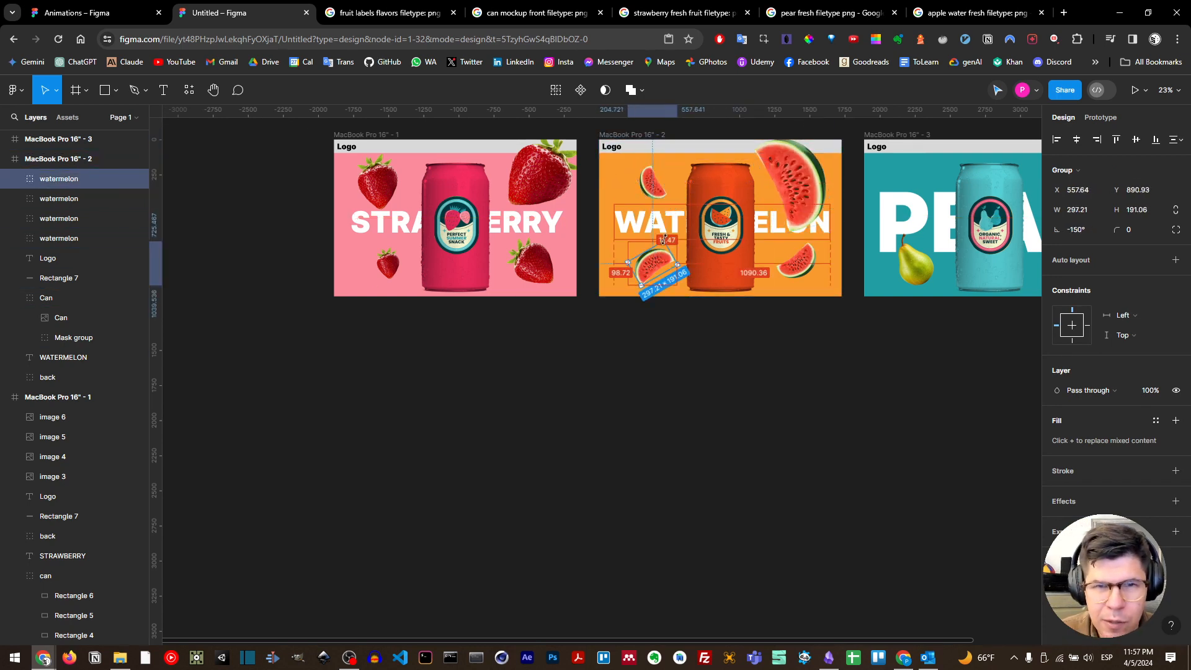
drag(664, 242, 668, 231)
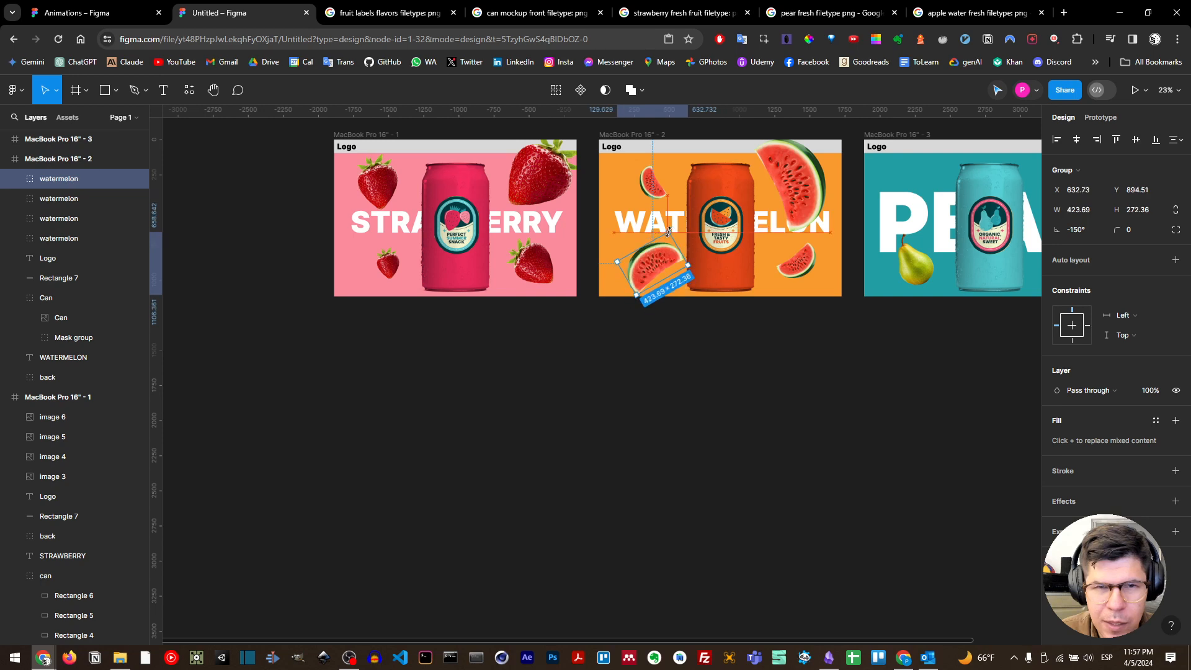
click(800, 271)
drag(821, 264, 811, 265)
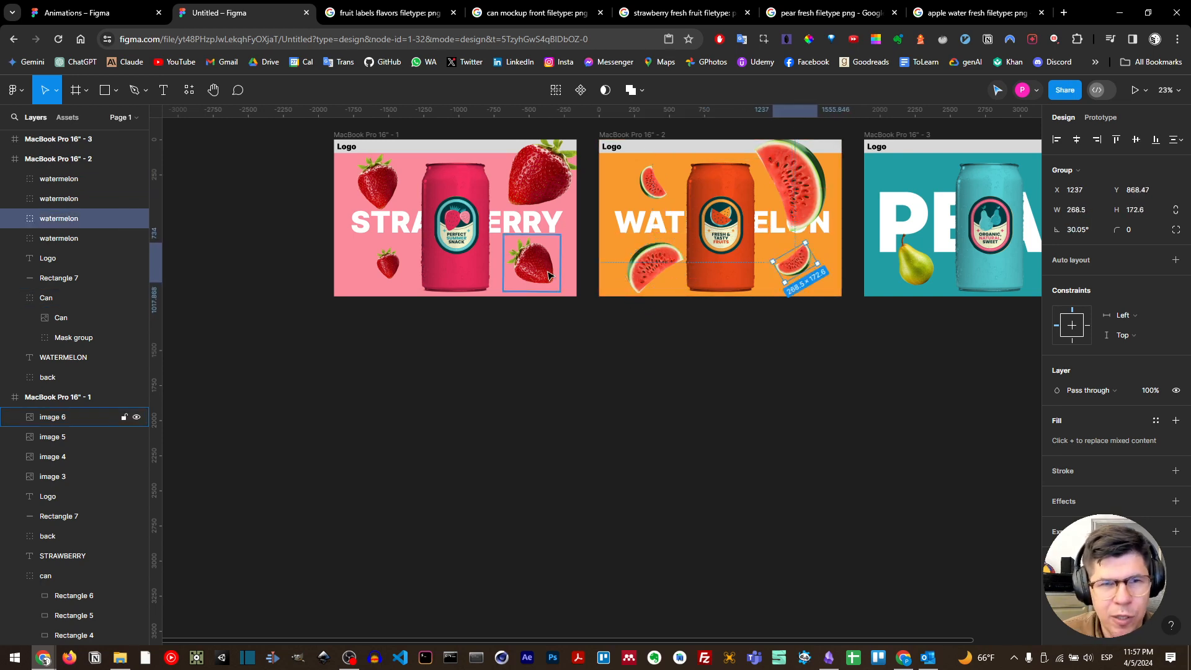
Group the four strawberry images in the MacBook Pro 16" - 1 frame
scroll(546, 272, down, 2)
click(428, 278)
shift+click(421, 205)
shift+click(542, 198)
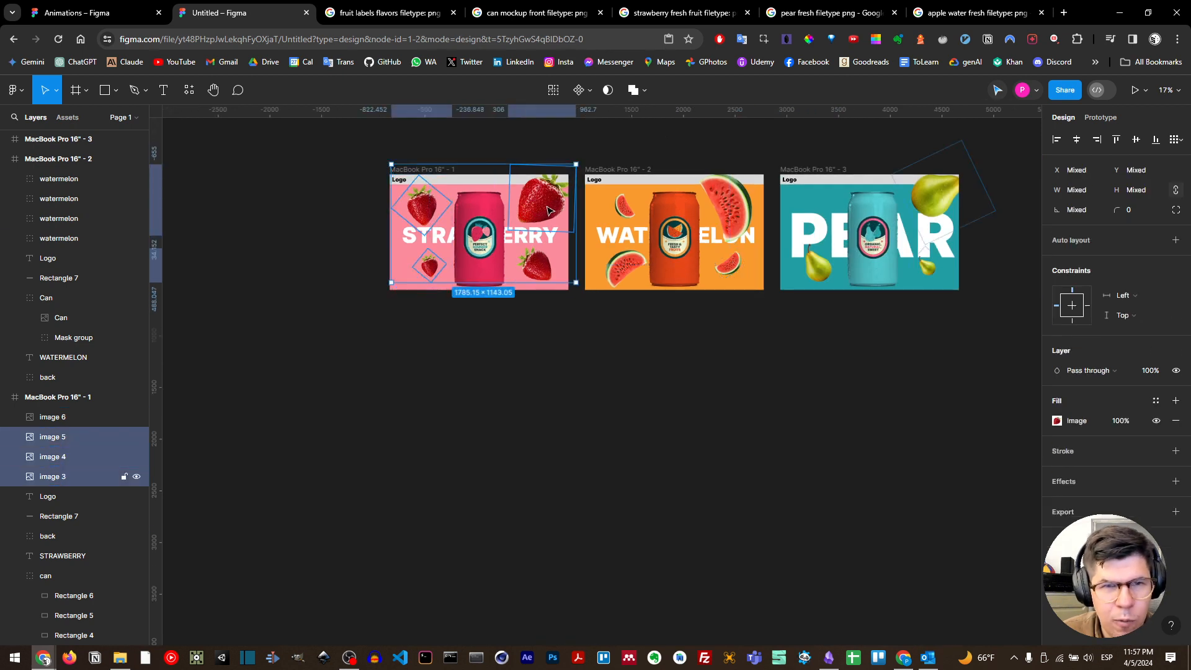
shift+click(537, 266)
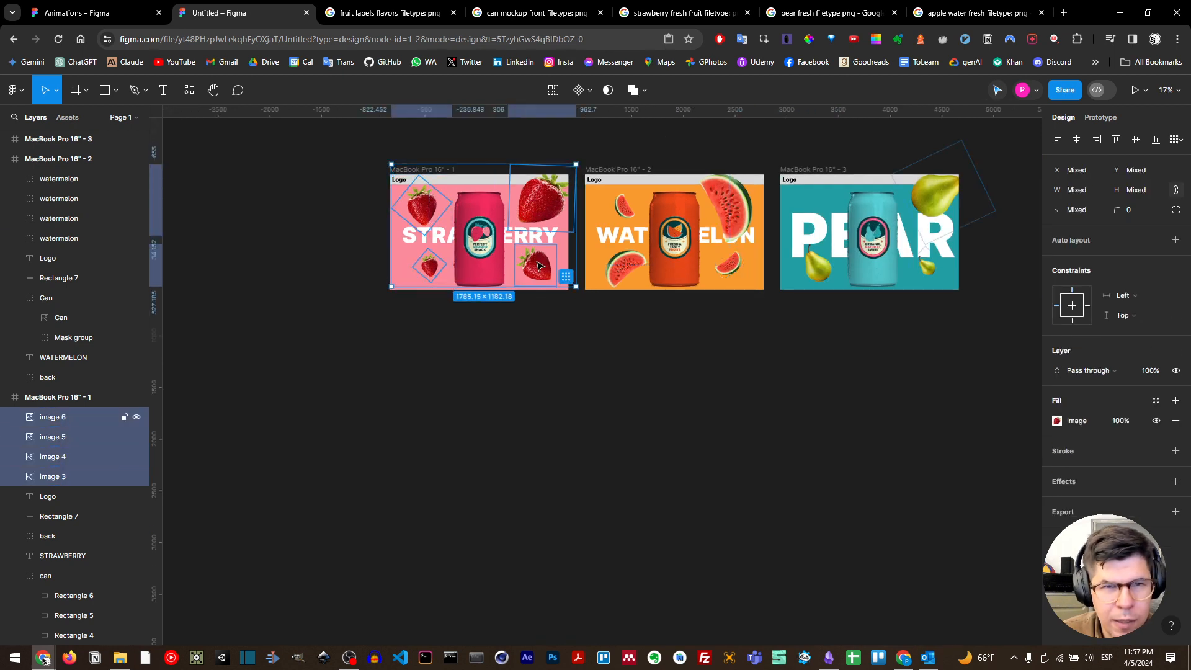
right_click(537, 205)
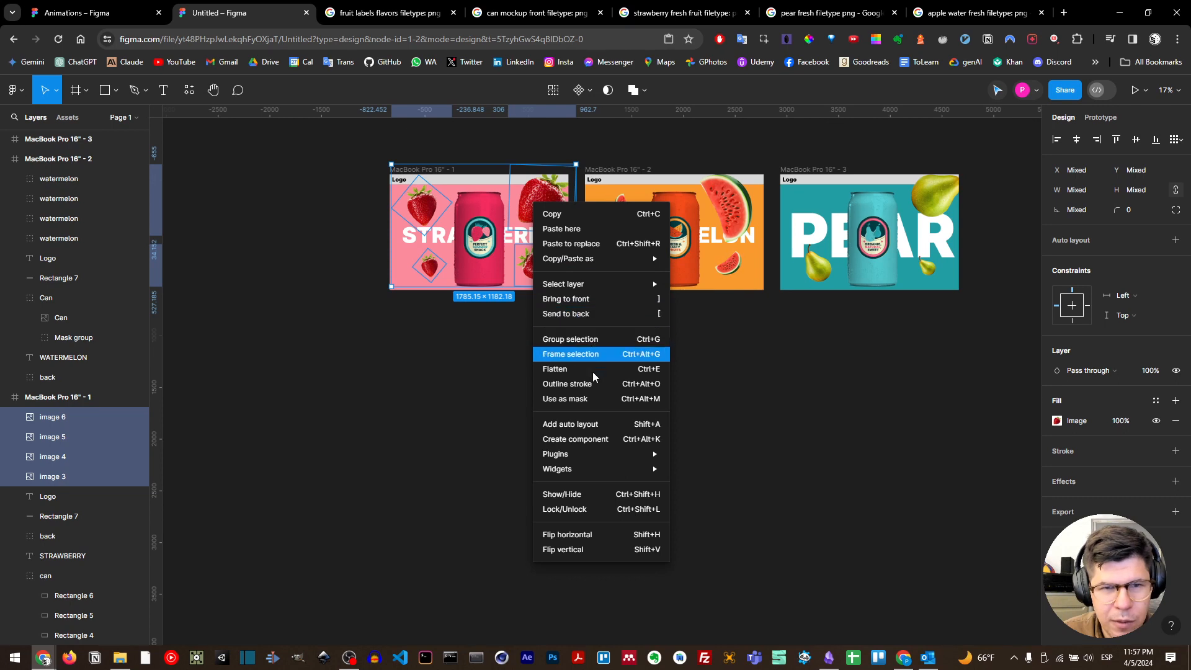
click(599, 339)
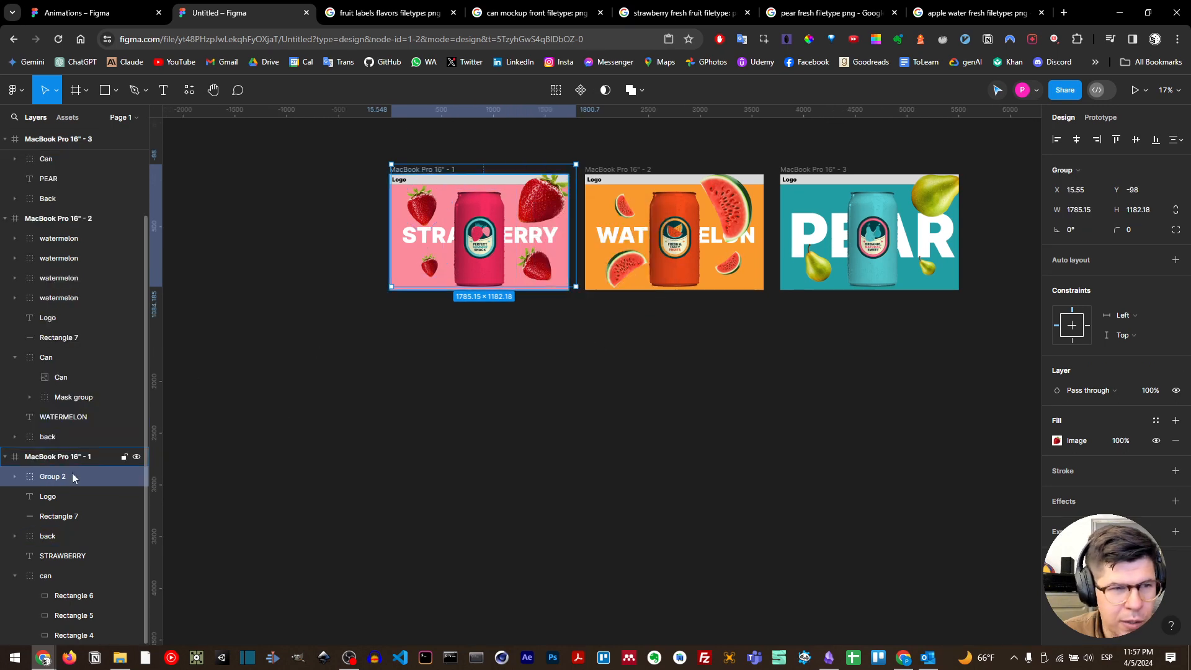
Rename the new group of strawberry images as strawberry
double_click(46, 476)
text(straw)
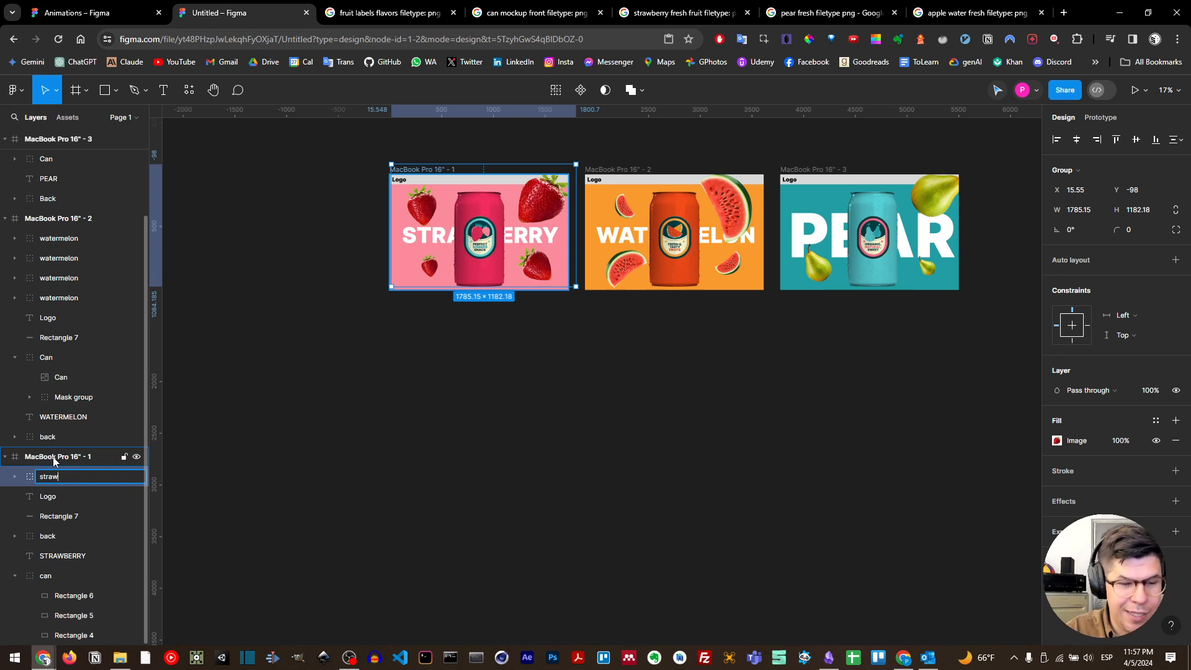
text(berry)
key(Return)
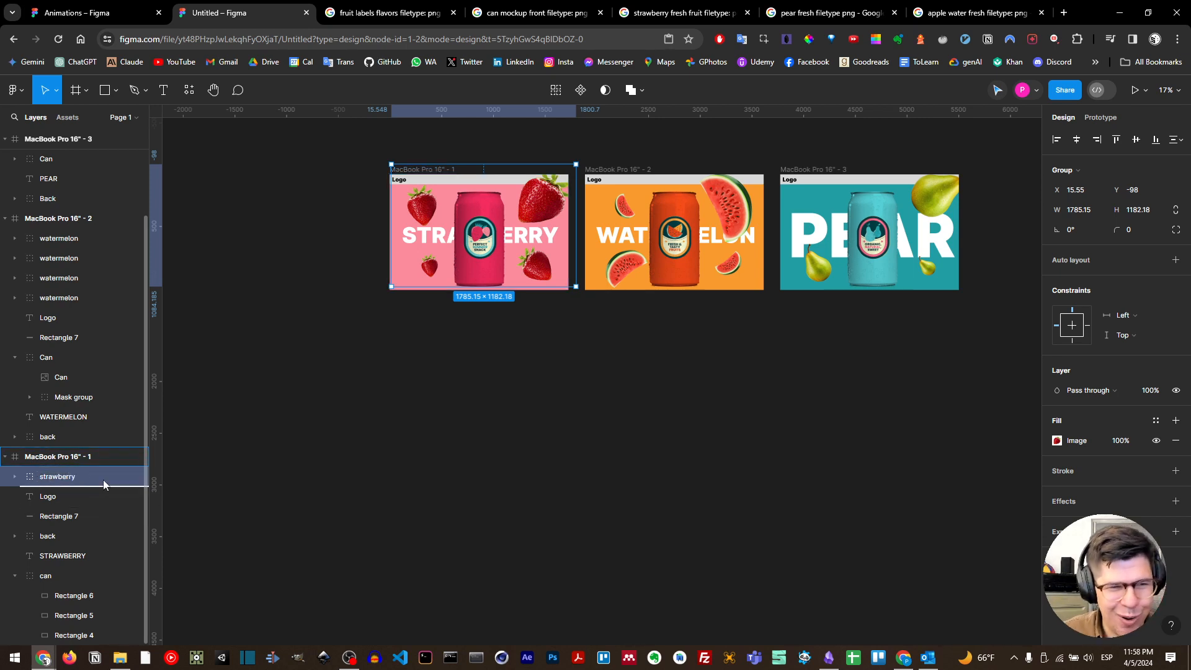
Take the strawberry group out of the MacBook Pro 16" - 1 frame, placing it above that frame, and collapse all three frames' layers
drag(69, 477, 22, 453)
click(6, 475)
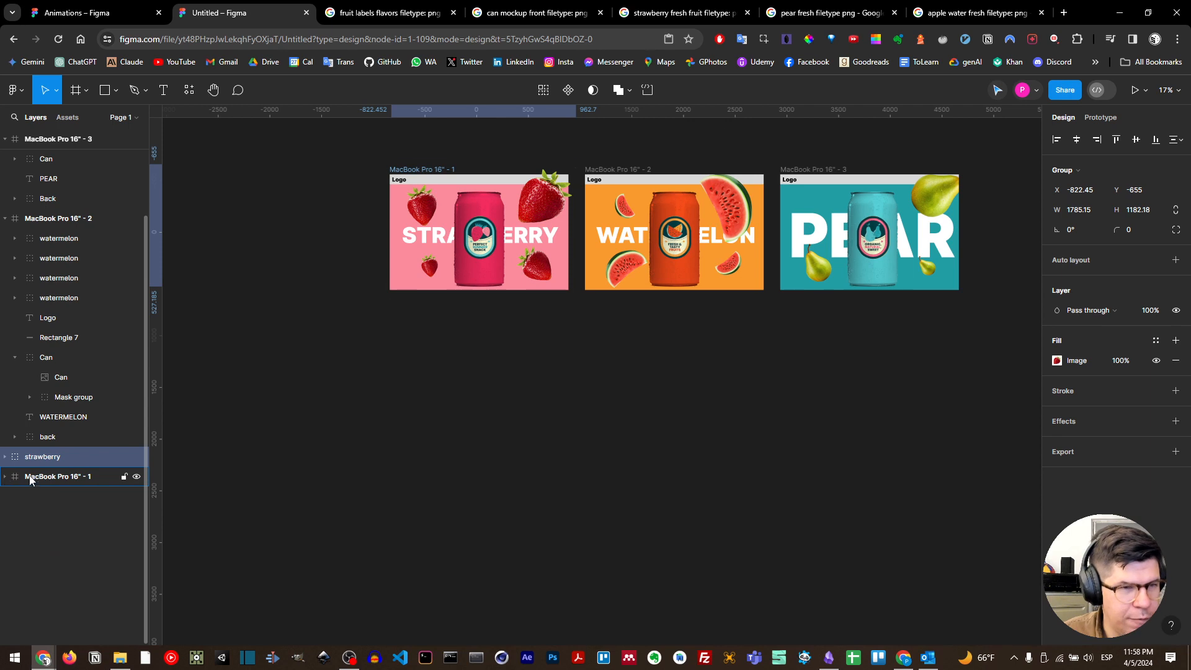
scroll(44, 452, up, 2)
click(5, 318)
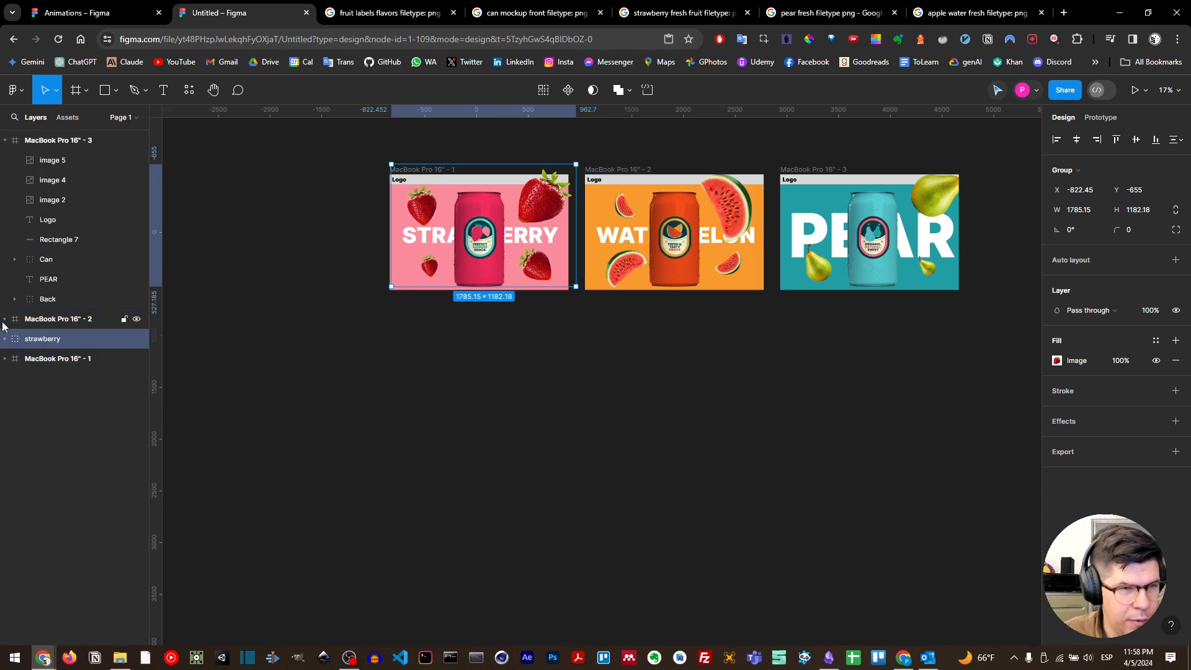
click(5, 140)
Move the strawberry group onto the empty canvas below the MacBook Pro 16" - 2 frame
click(54, 200)
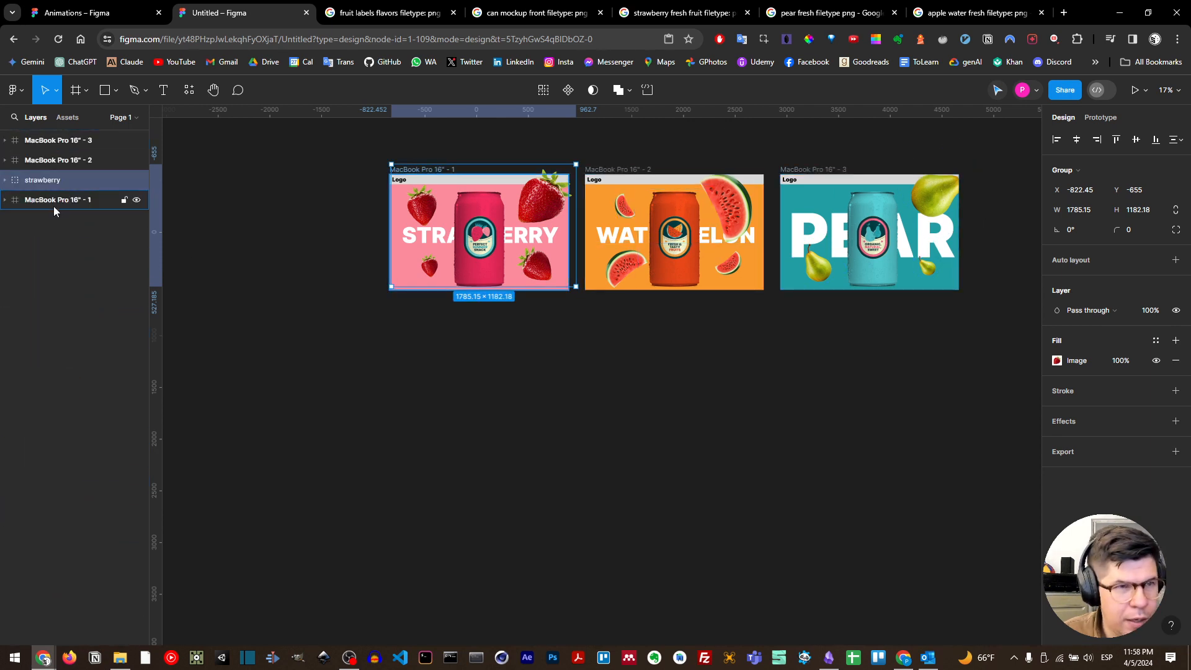
click(53, 179)
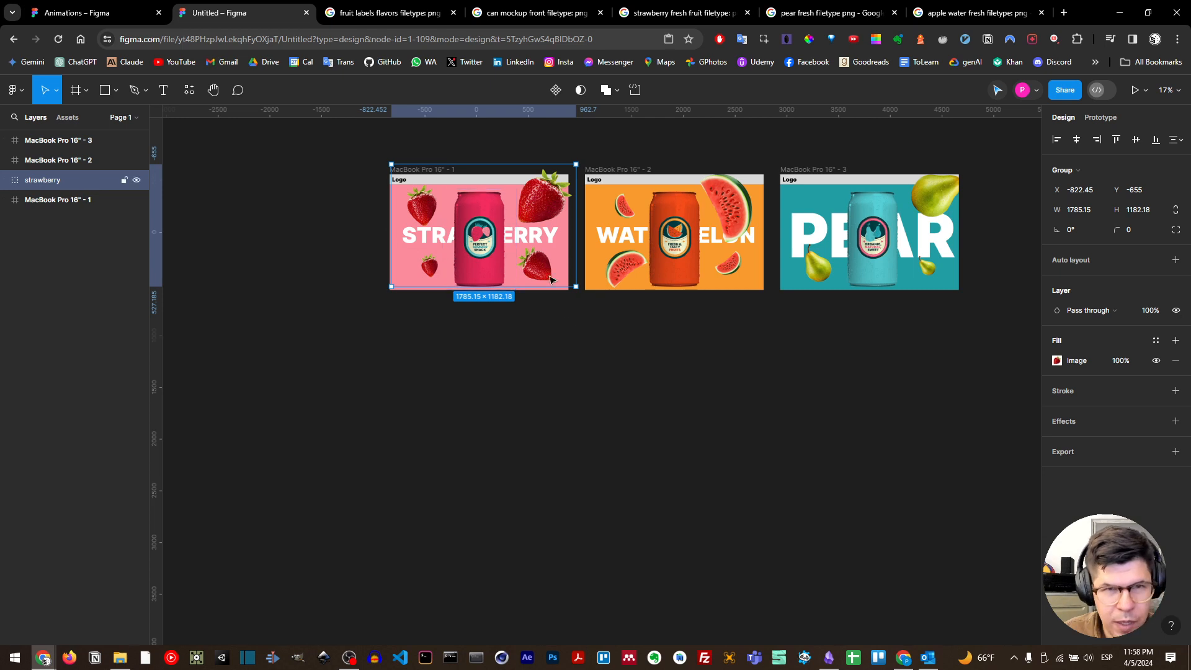
drag(555, 205, 733, 366)
Group the four watermelon slices in the MacBook Pro 16" - 2 frame
click(618, 273)
shift+click(623, 205)
shift+click(726, 208)
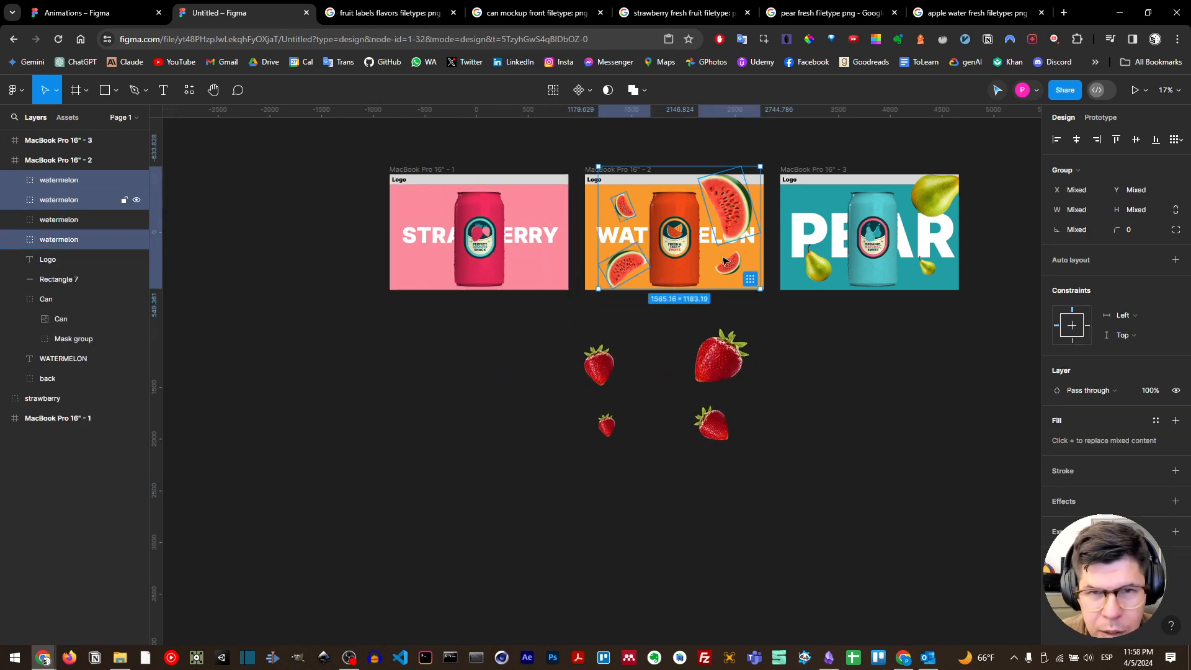
shift+click(721, 266)
right_click(77, 206)
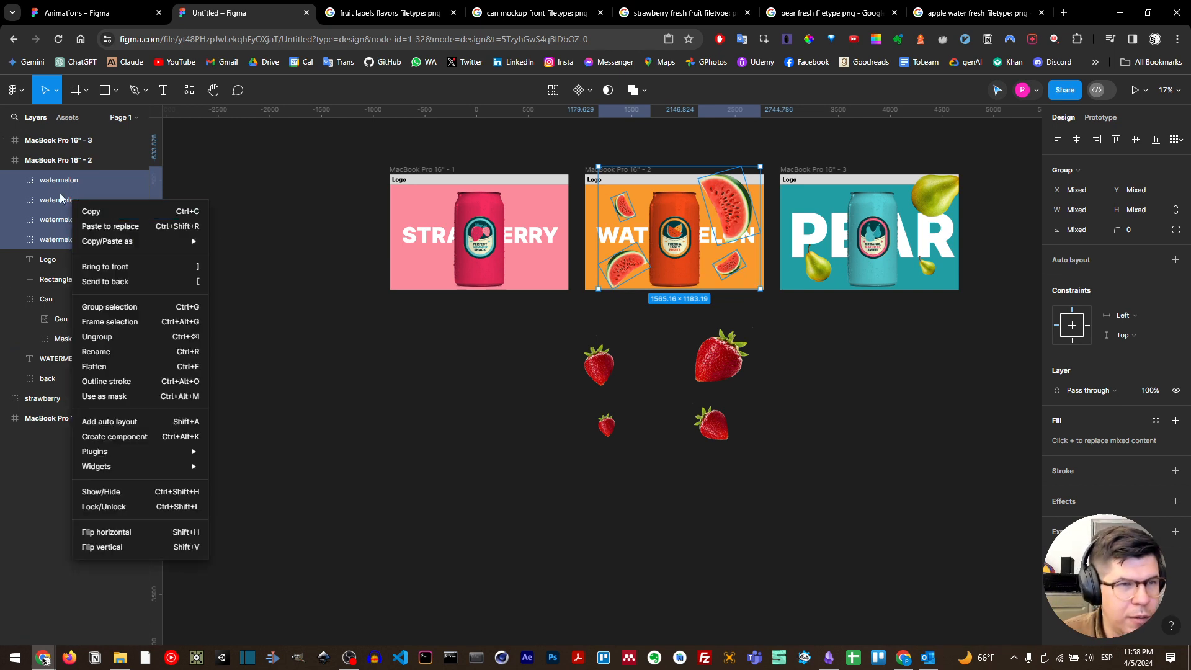
click(59, 195)
key(ctrl+g)
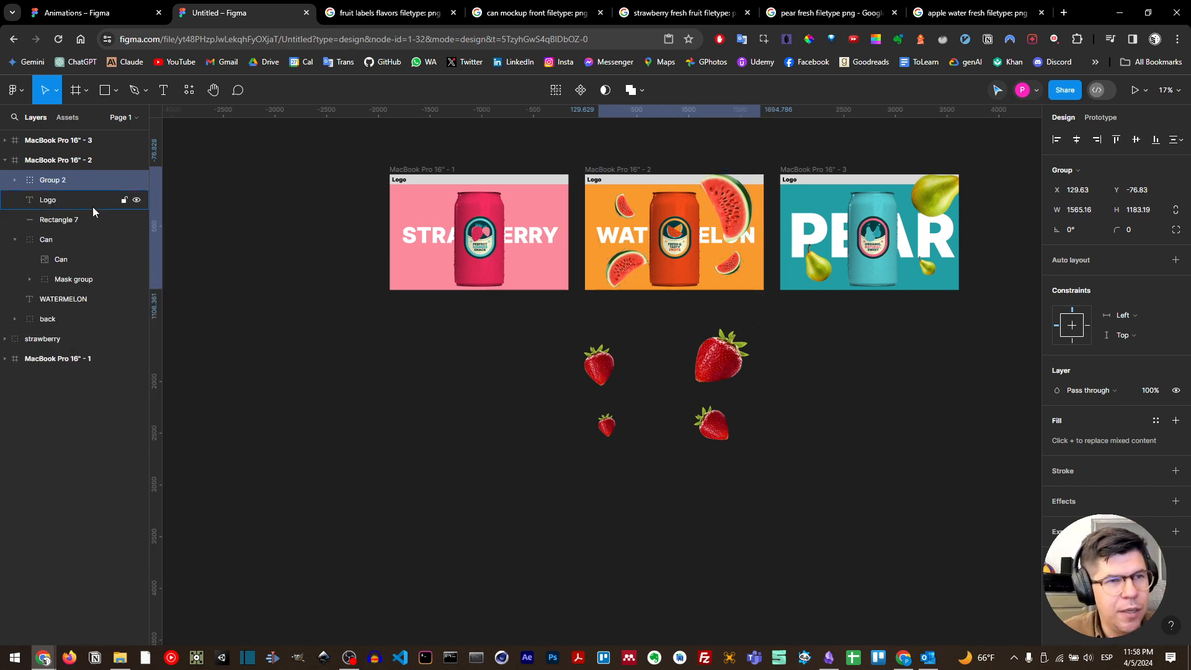
Rename the new group as watermelons and take it out of its frame, placing it between strawberry and MacBook Pro 16" - 1 in the layer order
double_click(74, 181)
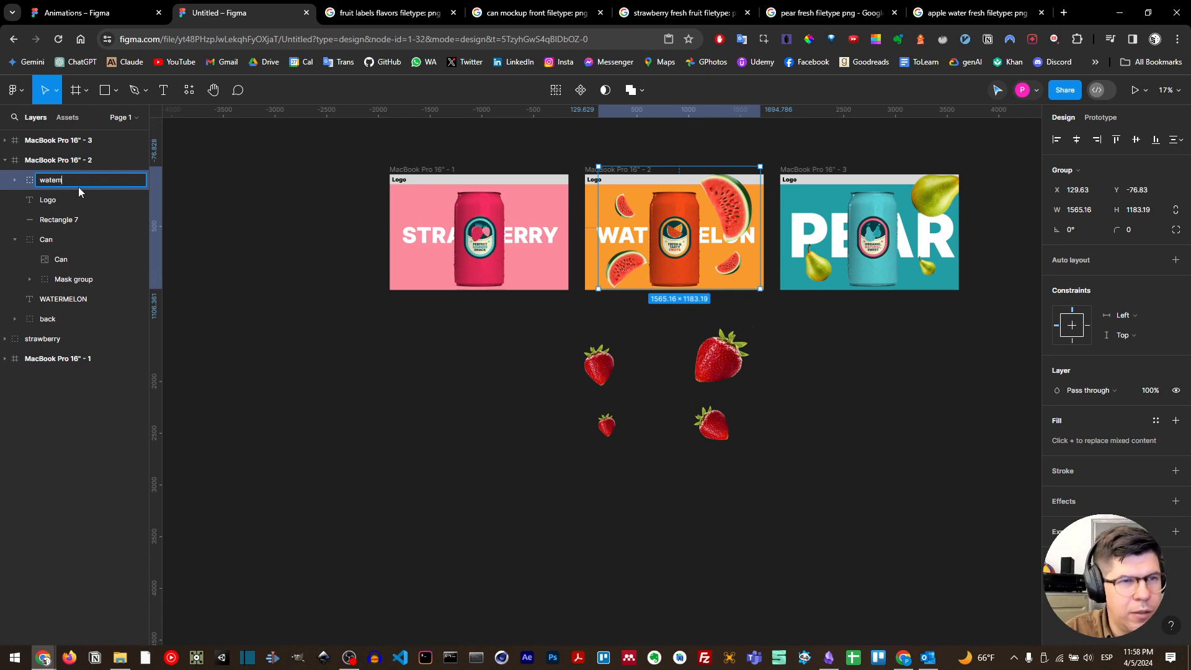
text(watermelons)
key(Return)
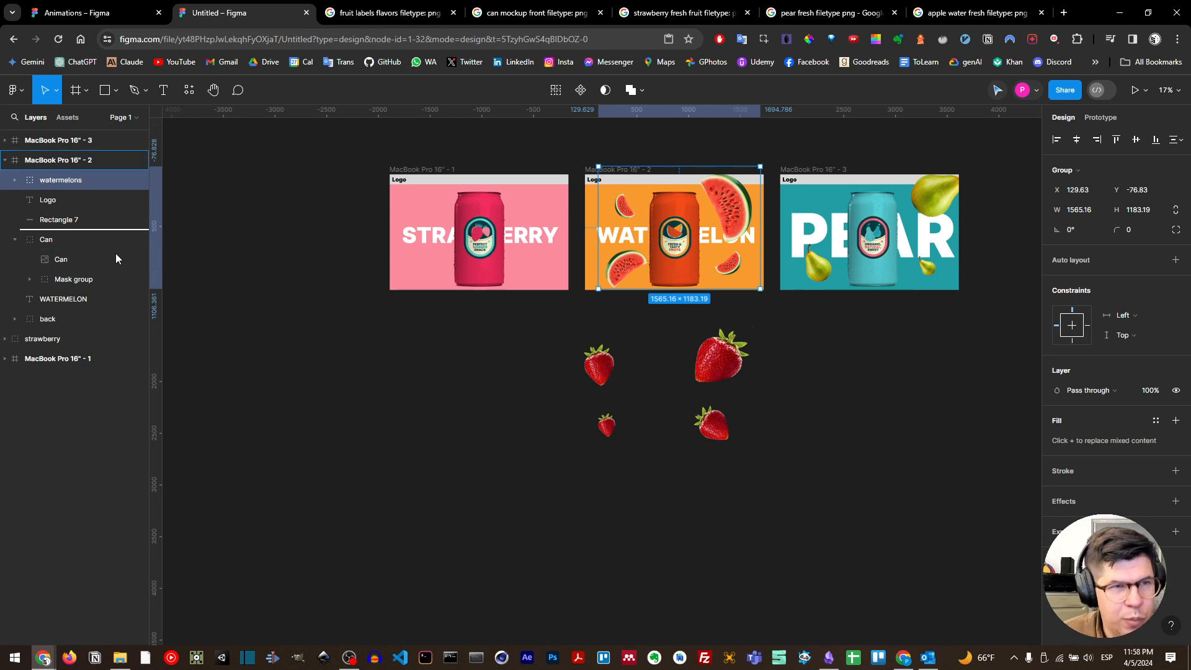
drag(71, 349, 71, 349)
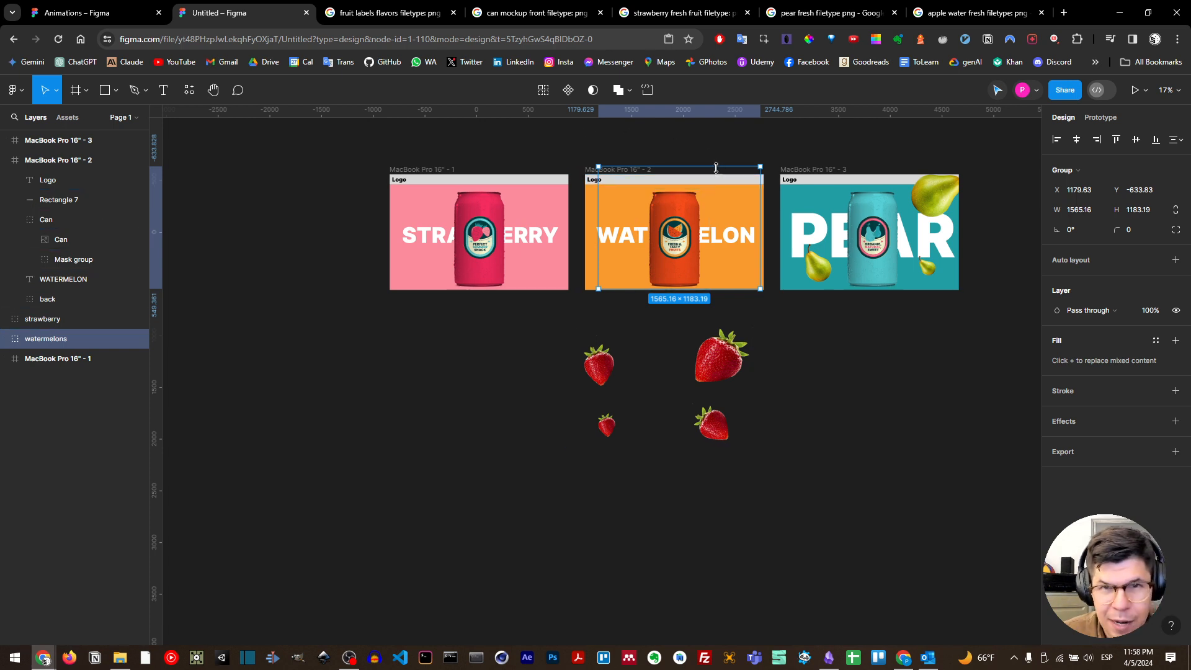
Bring the strawberry and watermelons groups to the top of the layer order and move both below the MacBook Pro 16" - 2 frame
shift+click(55, 320)
drag(53, 341, 74, 134)
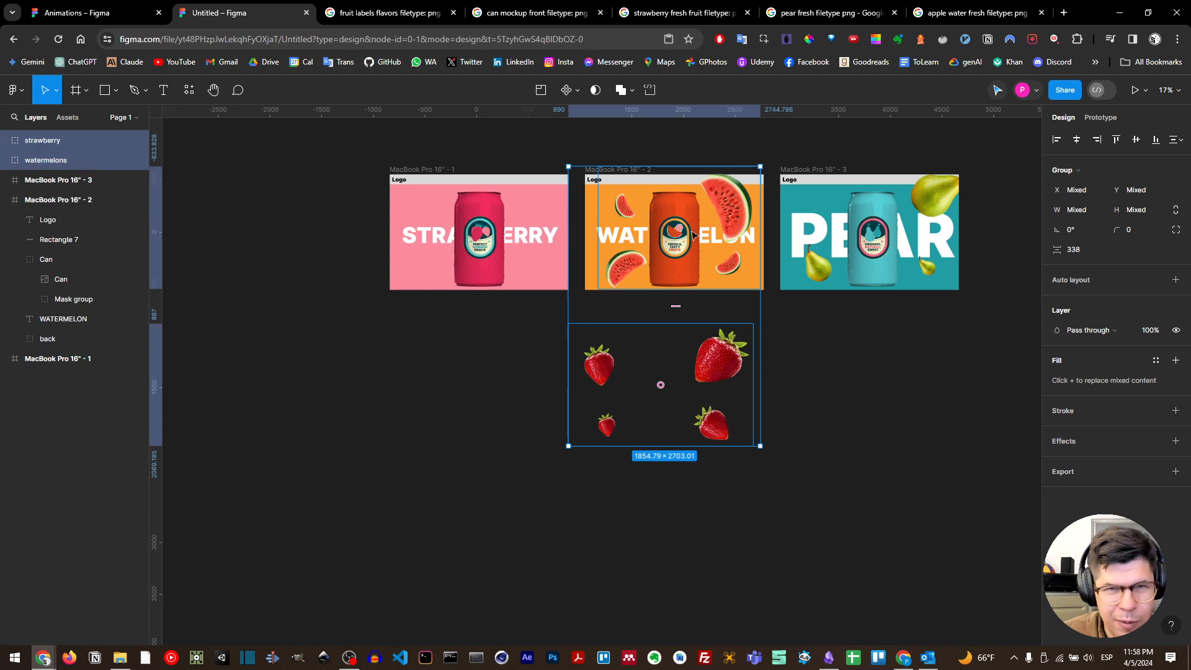
drag(736, 218, 738, 354)
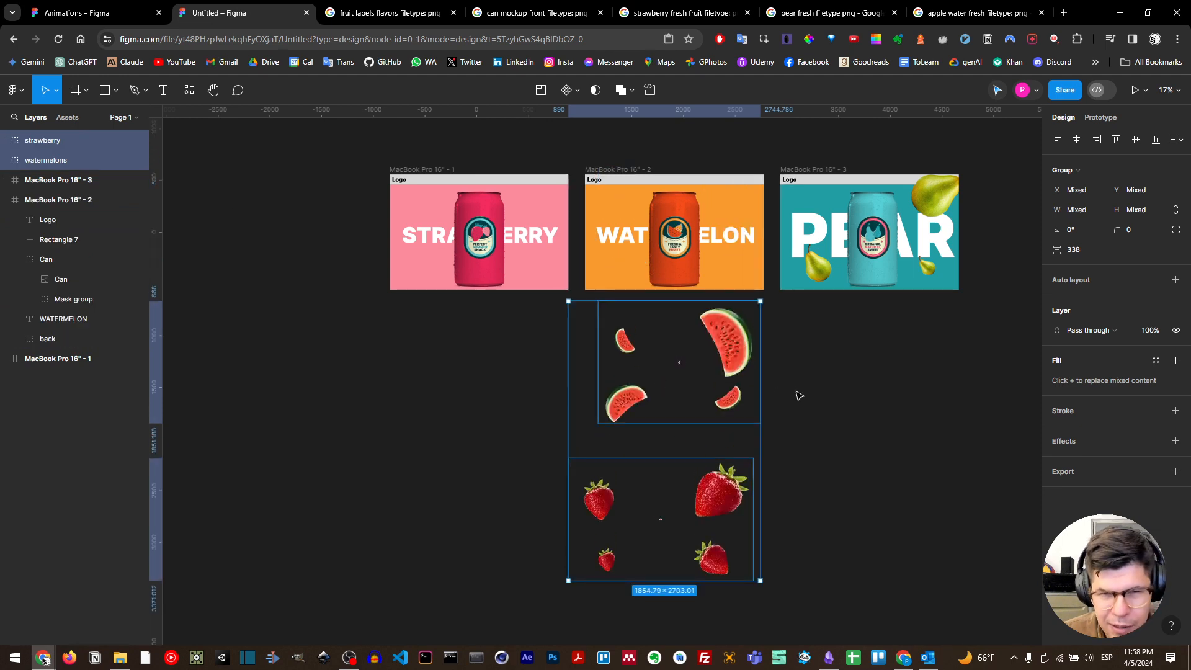
Shift the strawberry group slightly so its strawberries line up beneath the watermelon slices
click(656, 490)
drag(598, 499, 616, 499)
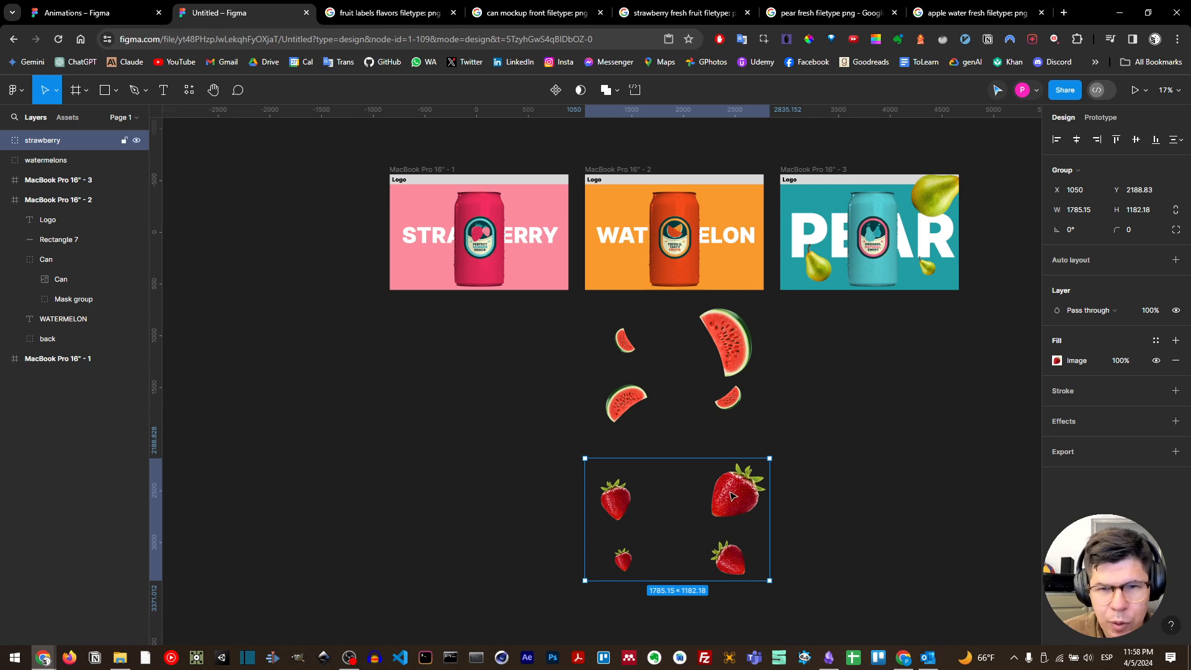
drag(730, 493, 735, 485)
Add a fourth pear about 396 × 396 in size, rotated about 47°, above the existing pear beside the P in the MacBook Pro 16" - 3 frame
click(819, 268)
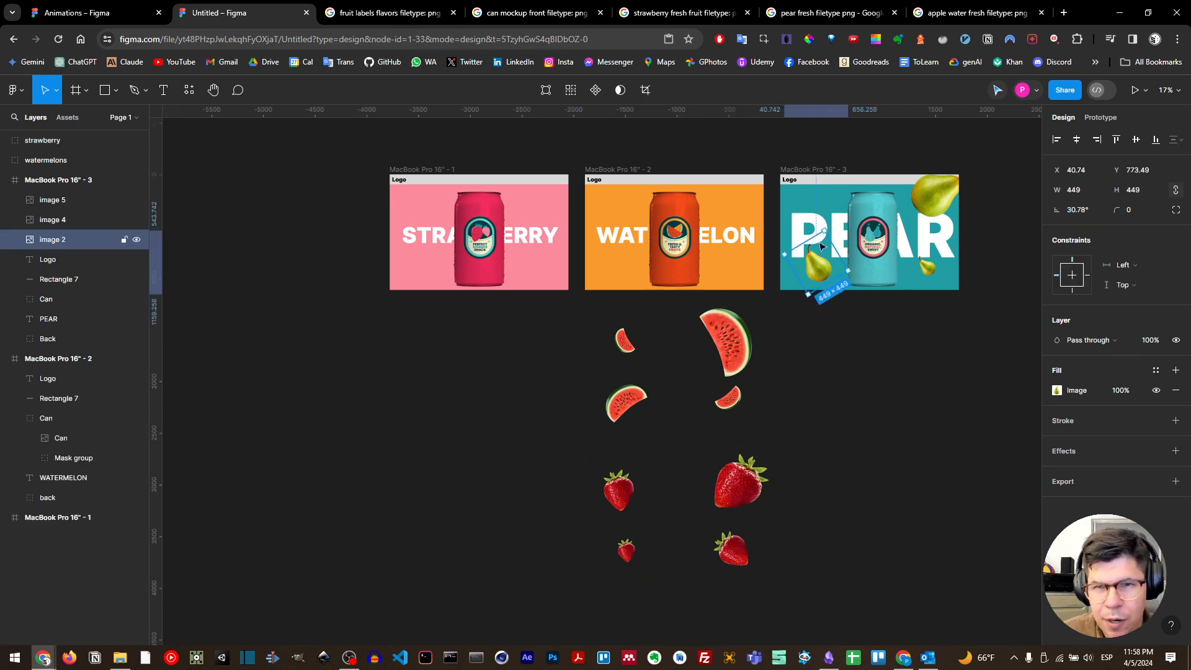
click(938, 206)
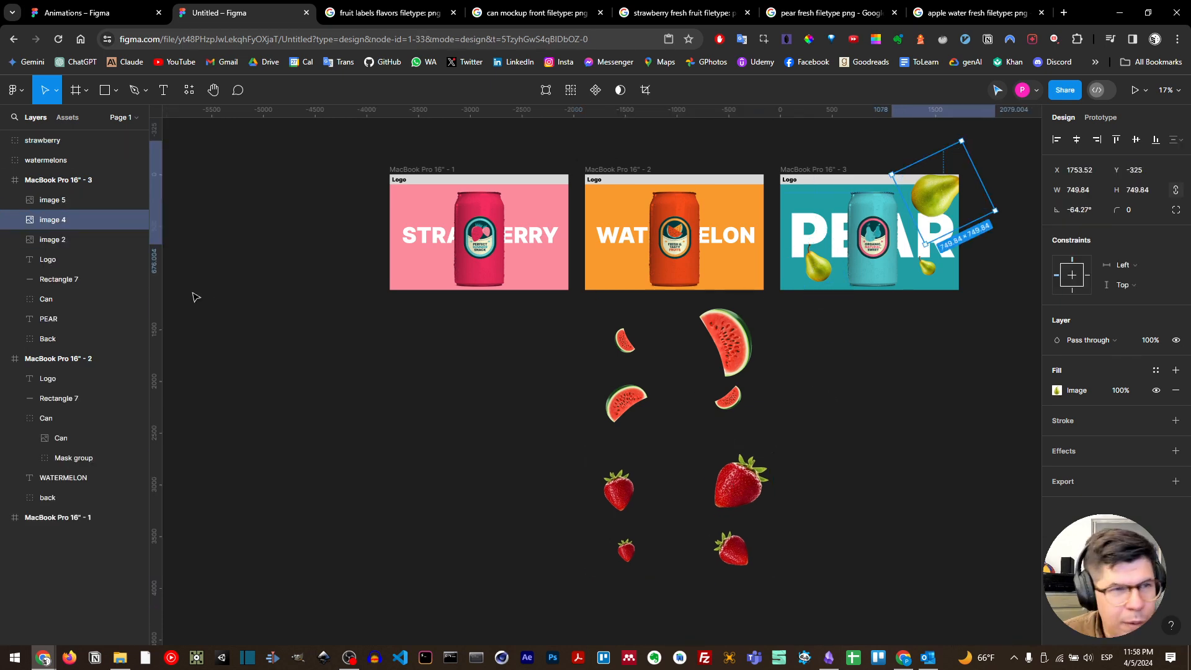
click(53, 239)
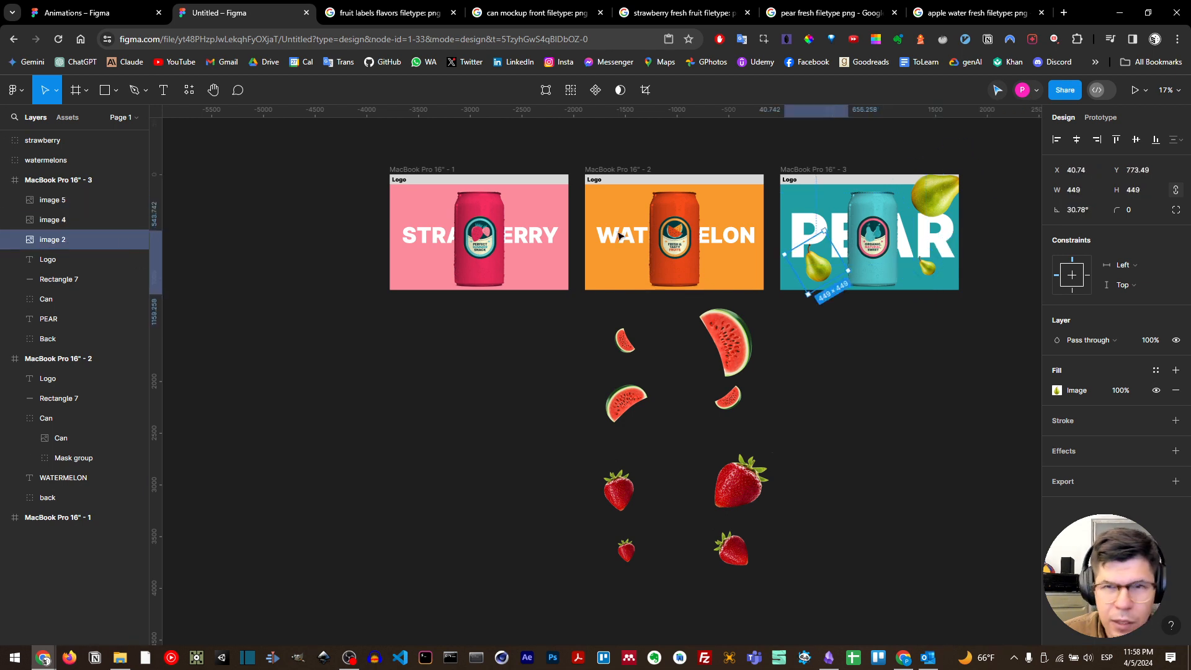
click(918, 267)
key(ctrl+v)
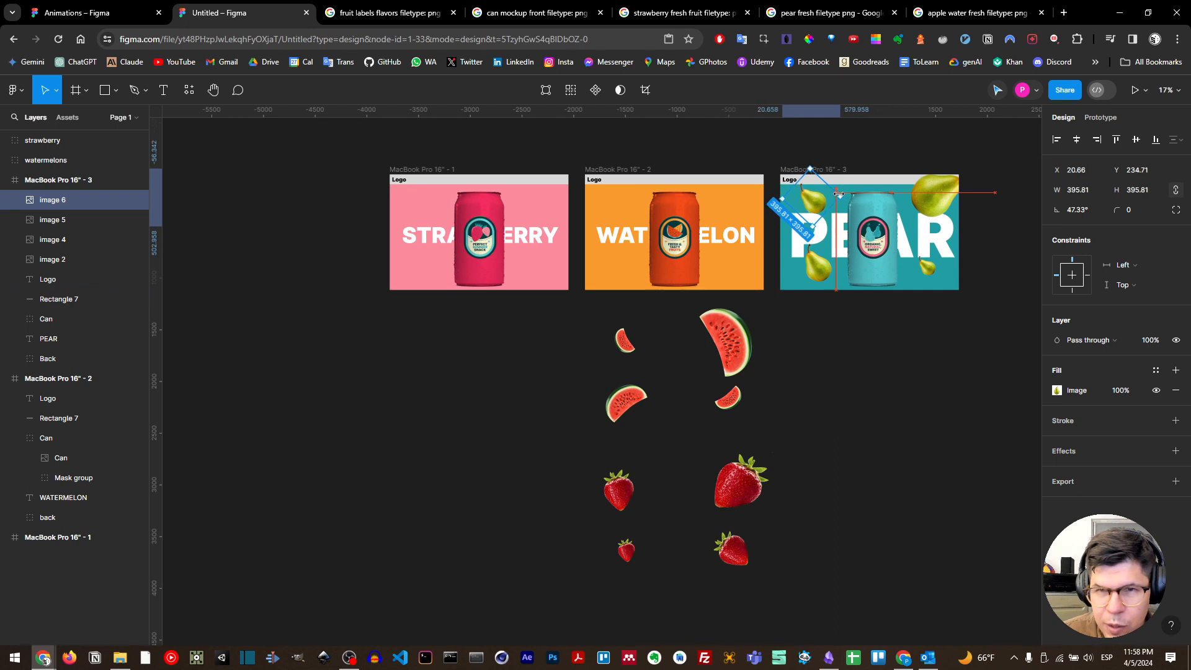
drag(849, 197, 805, 181)
Group the four pear images in the MacBook Pro 16" - 3 frame
shift+click(933, 202)
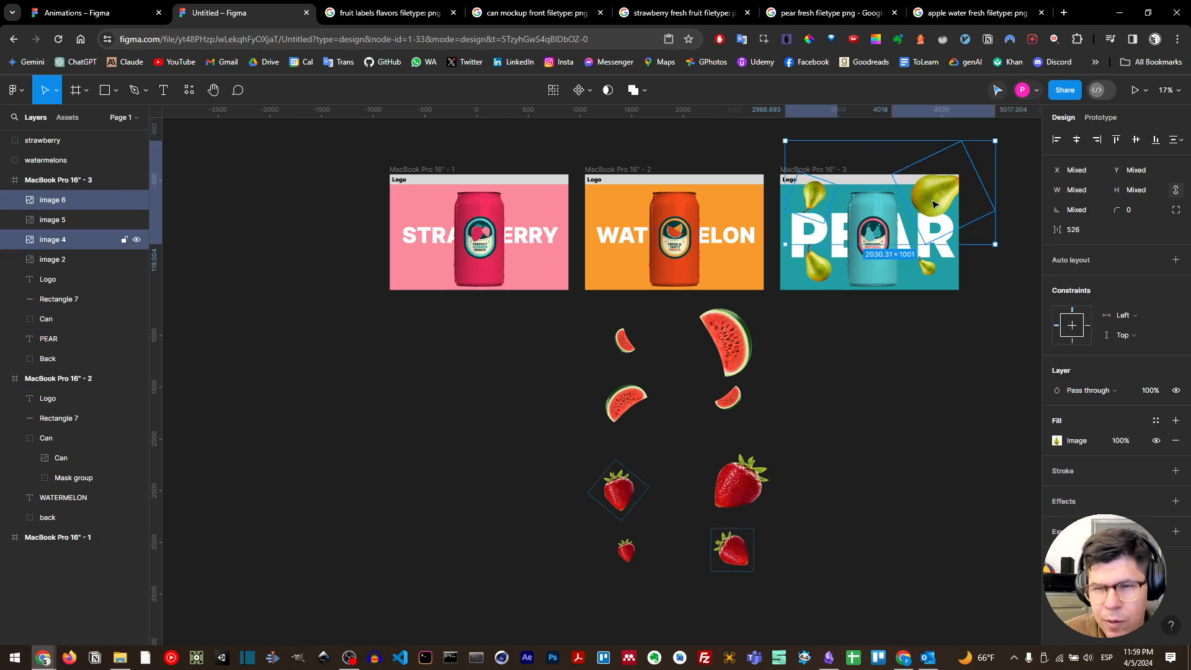
shift+click(928, 268)
shift+click(835, 281)
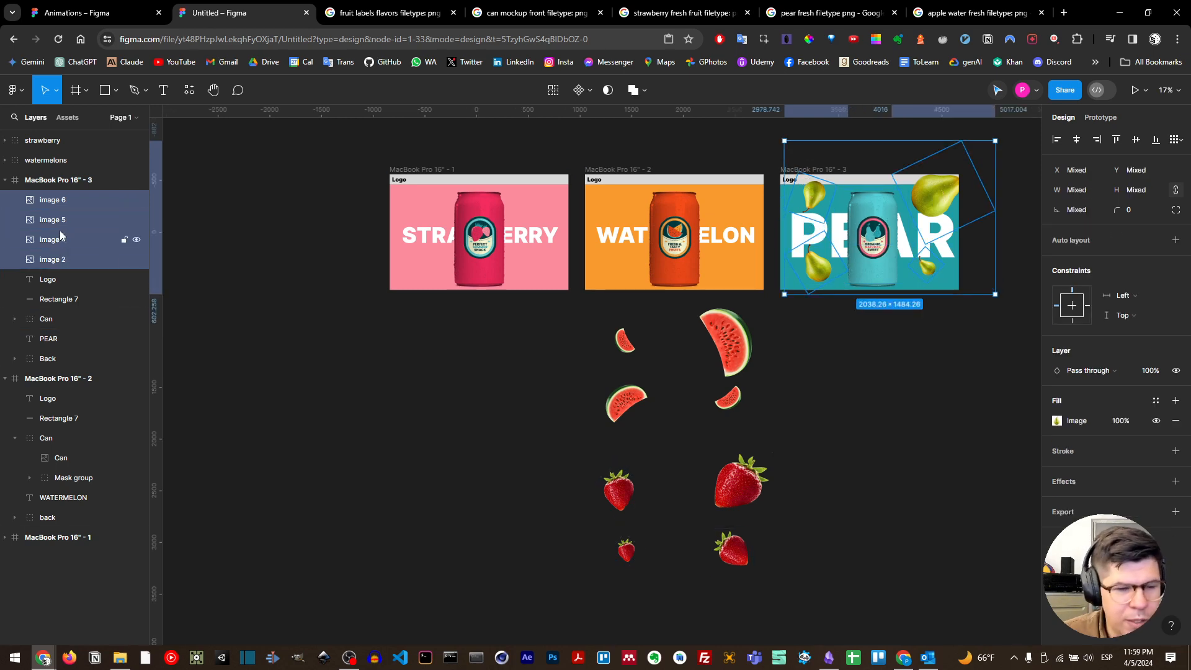
key(ctrl+g)
Rename the new group as pears and take it out of its frame, placing it directly under watermelons in the layer order
double_click(63, 203)
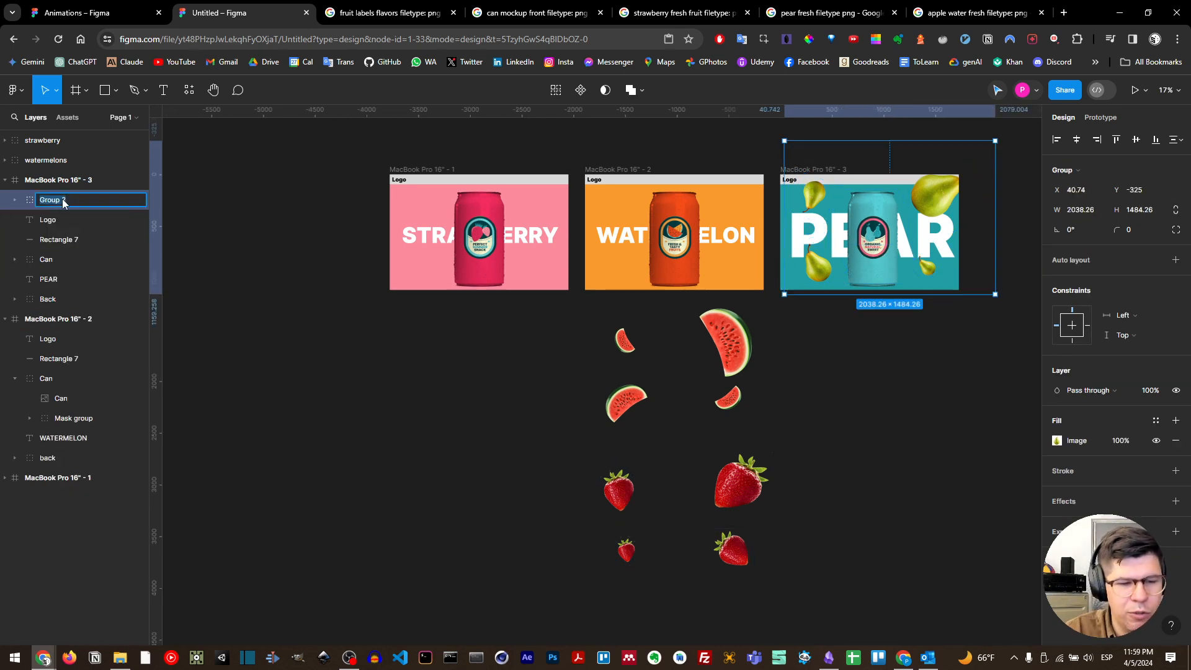
text(pear)
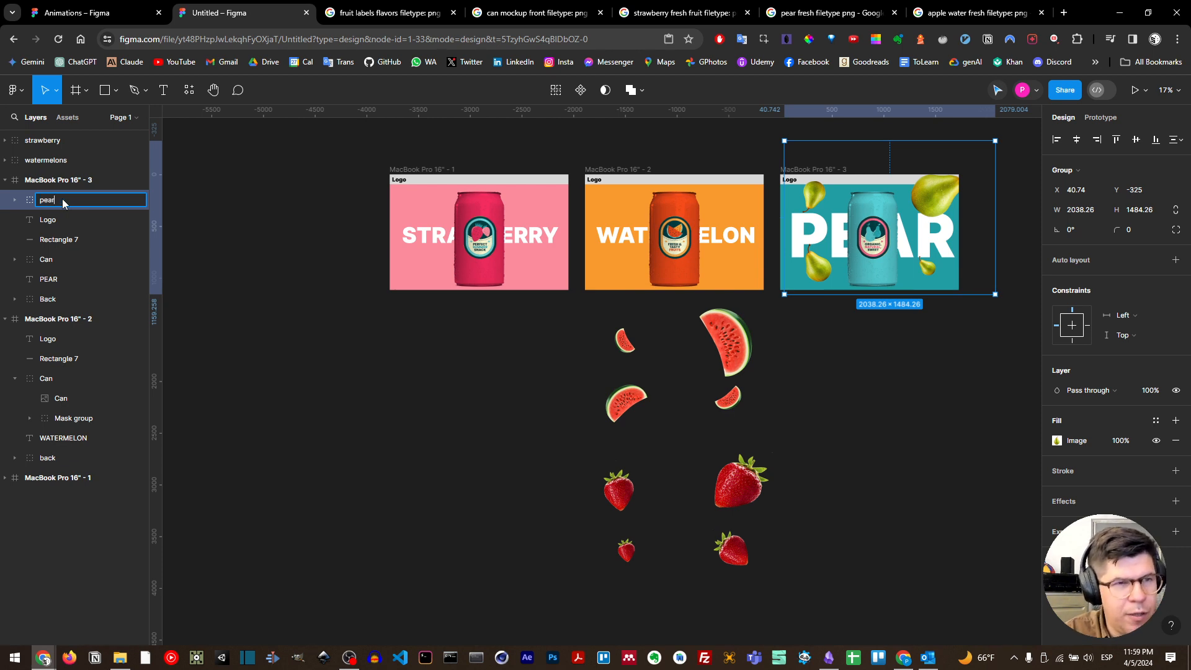
text(s)
key(Return)
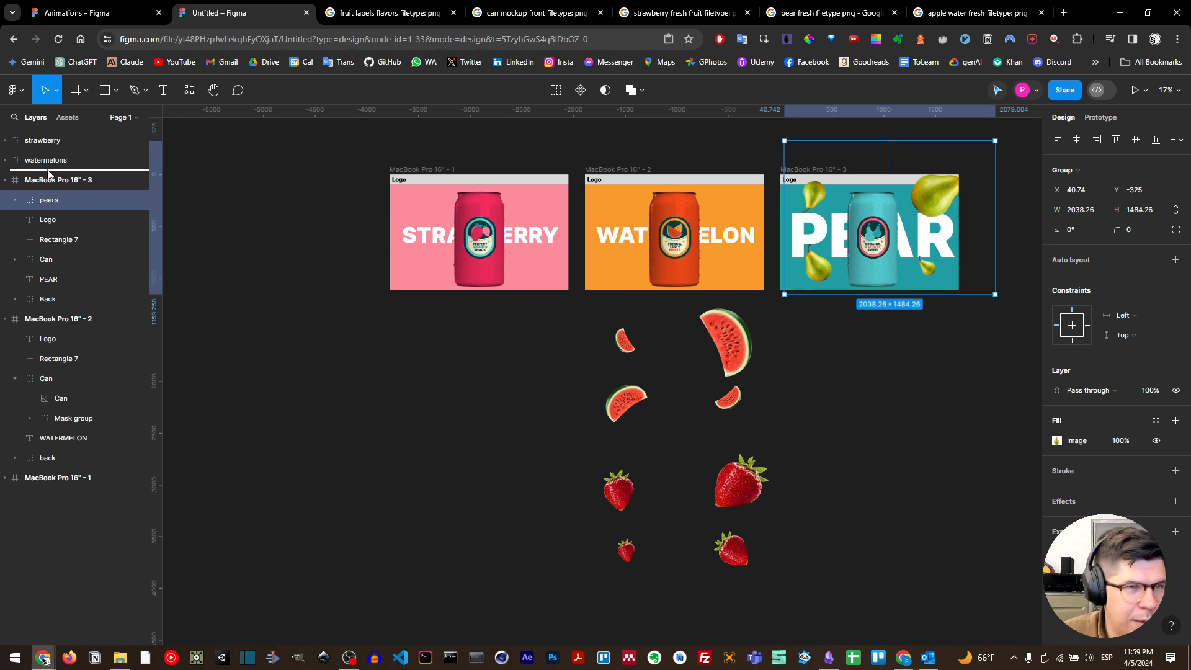
drag(48, 173, 48, 170)
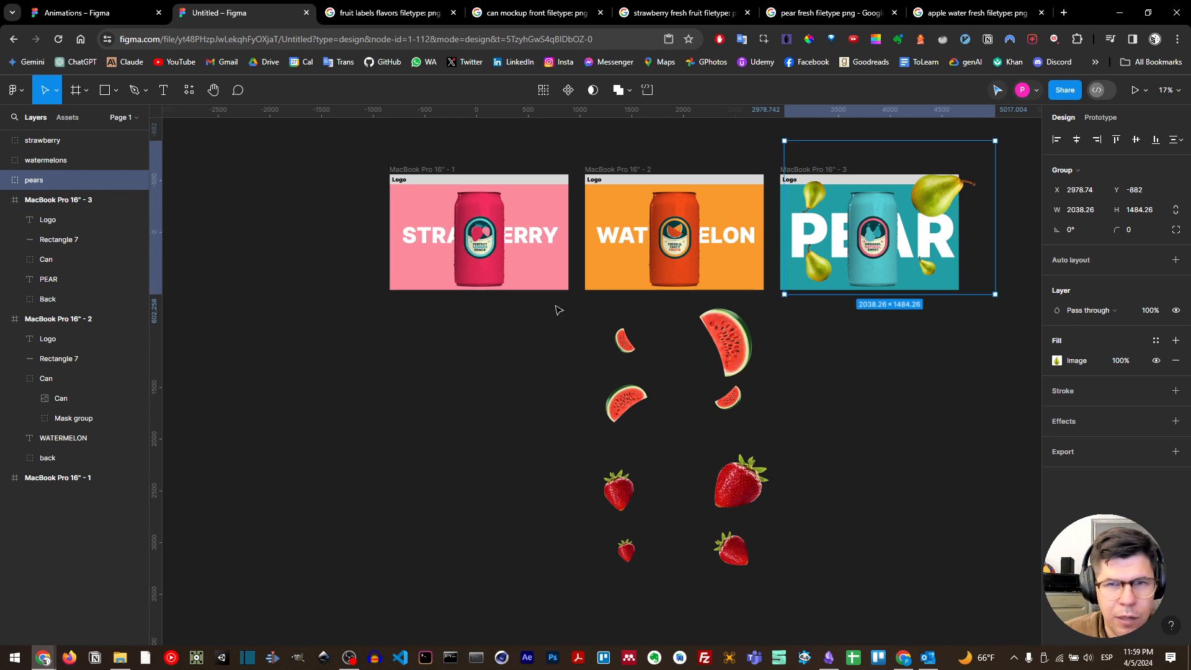
Stack the strawberry, watermelons and pears groups in that order in one column below the MacBook Pro 16" - 1 frame
drag(816, 280, 632, 596)
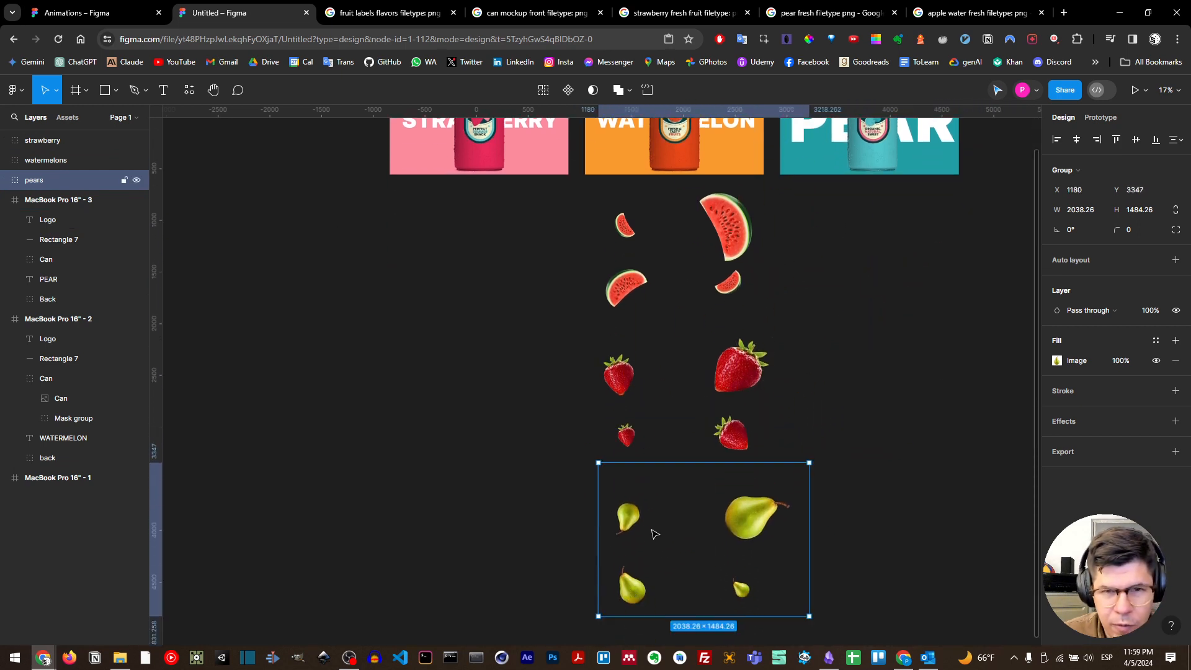
scroll(661, 459, down, 1)
scroll(665, 372, down, 3)
click(626, 342)
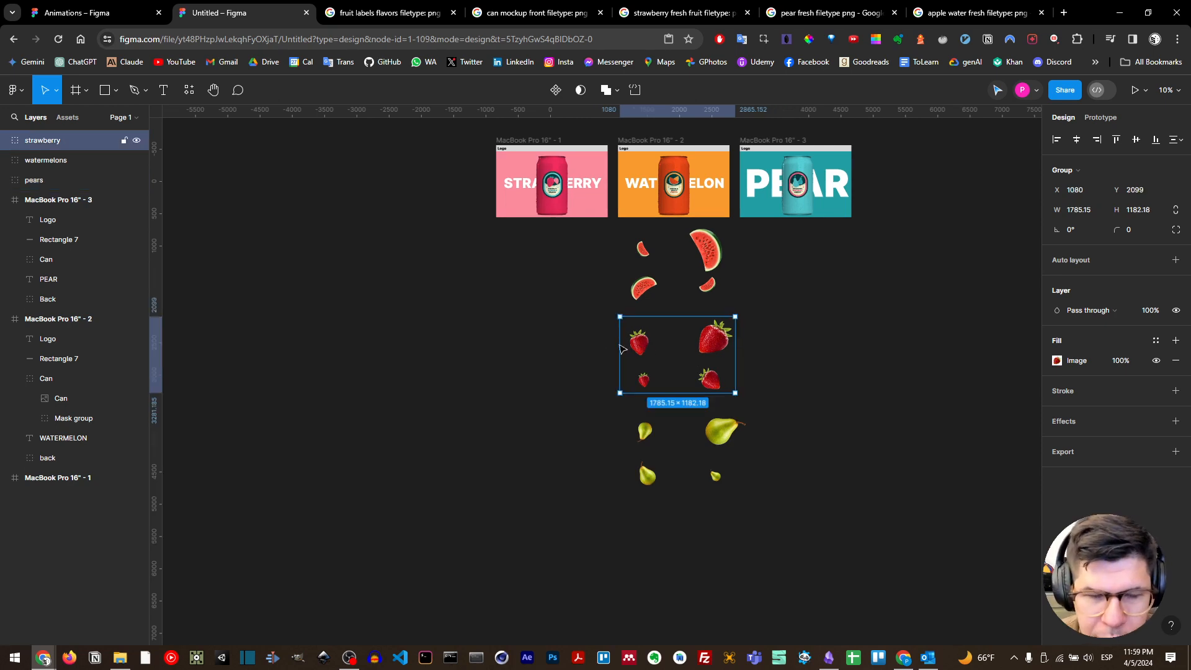
drag(622, 348, 496, 256)
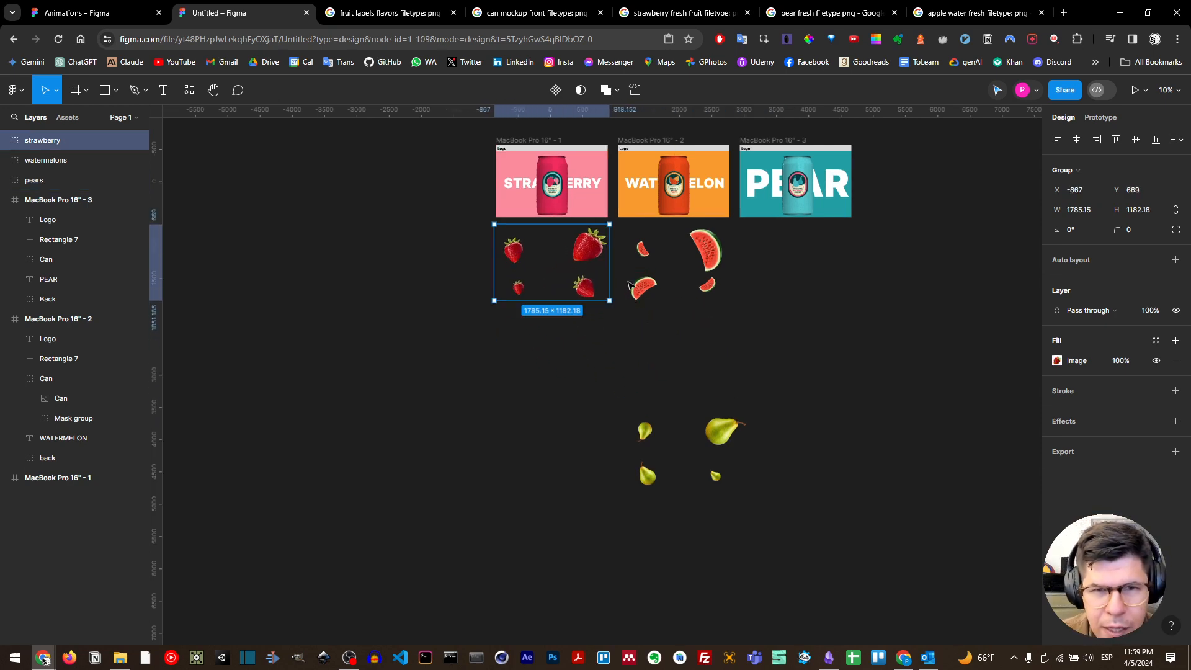
drag(629, 285, 508, 376)
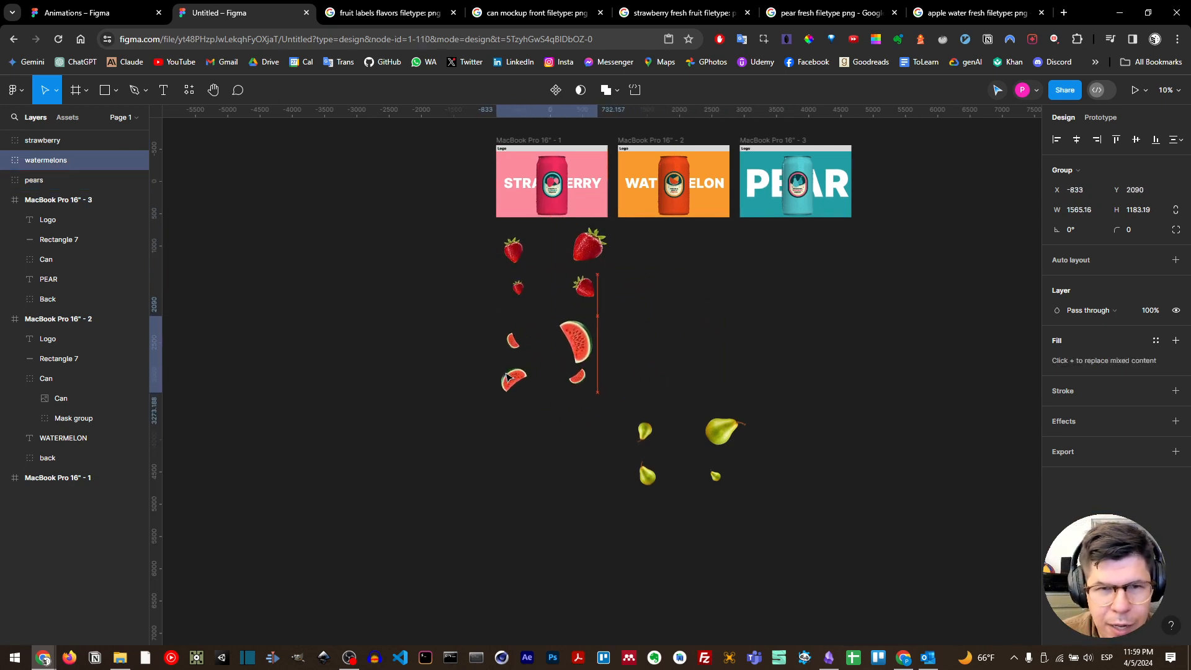
click(648, 436)
drag(648, 436, 510, 438)
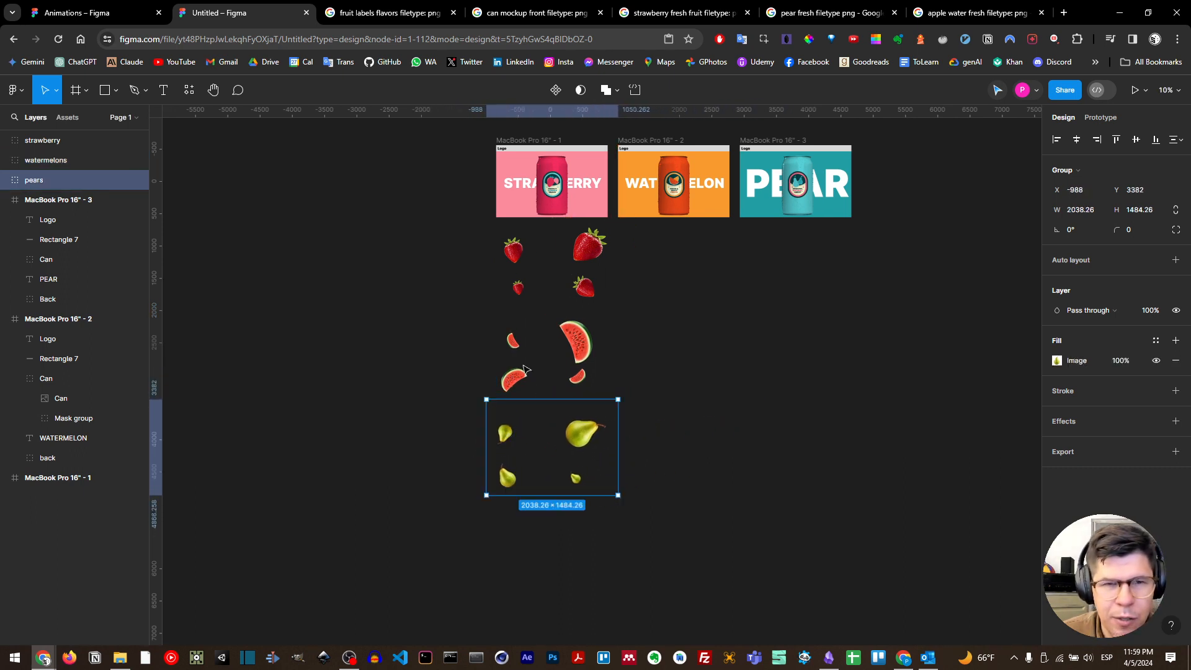
Combine the strawberry, watermelons and pears groups into a single group
drag(469, 241, 607, 458)
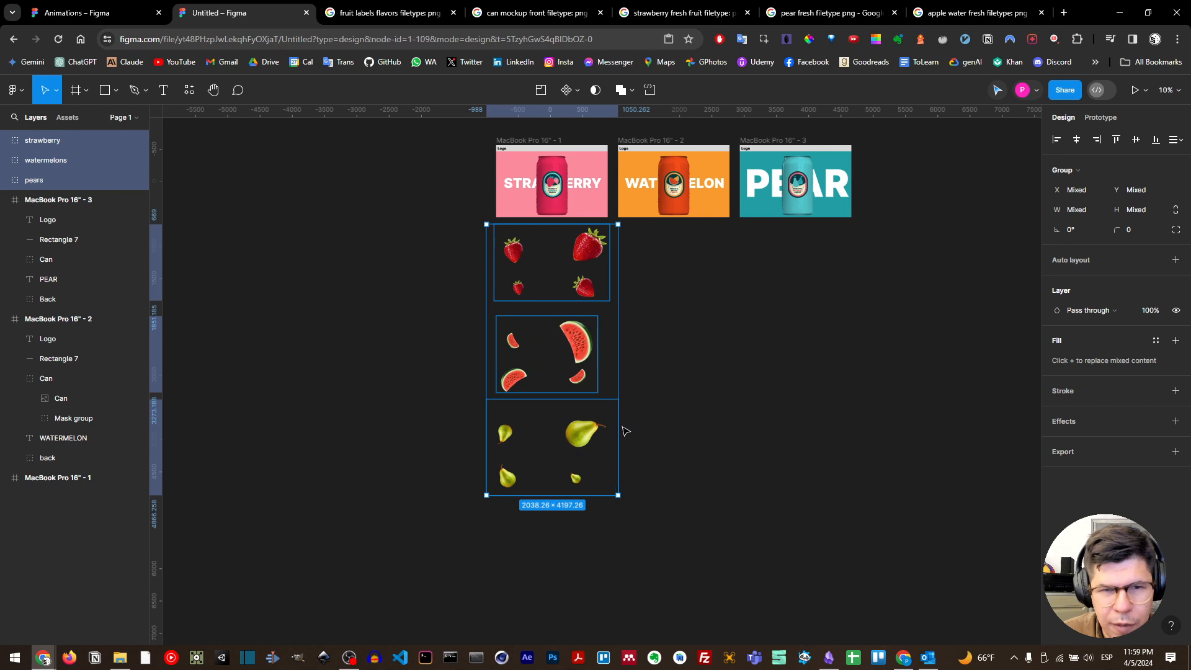
right_click(597, 258)
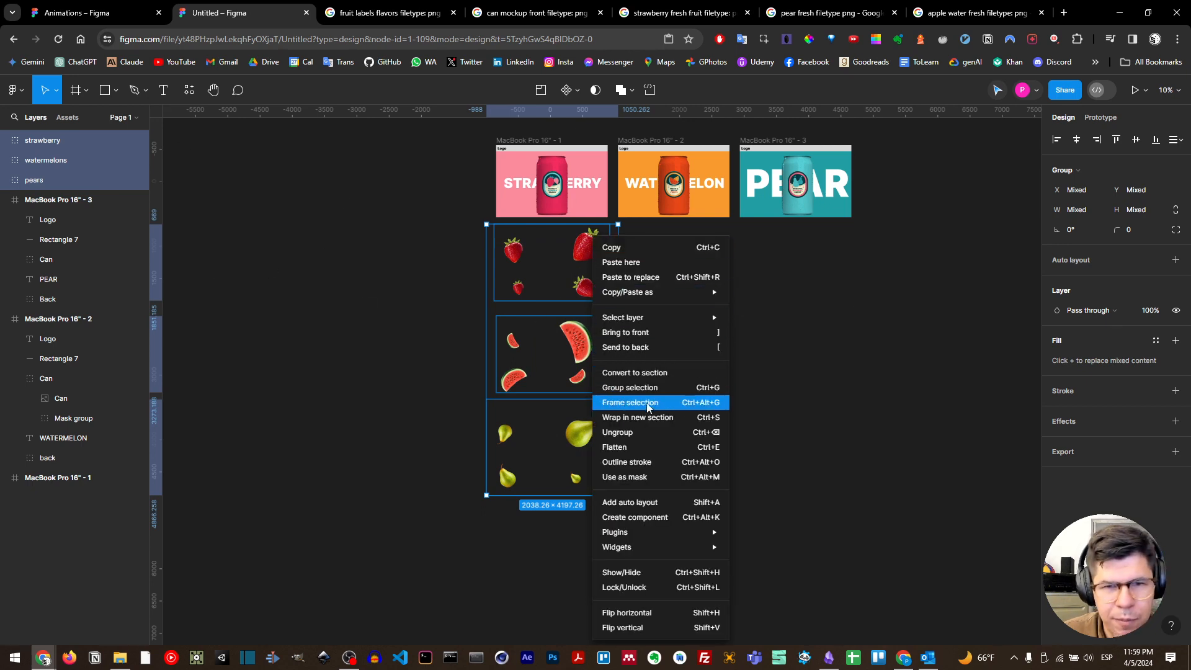
click(625, 393)
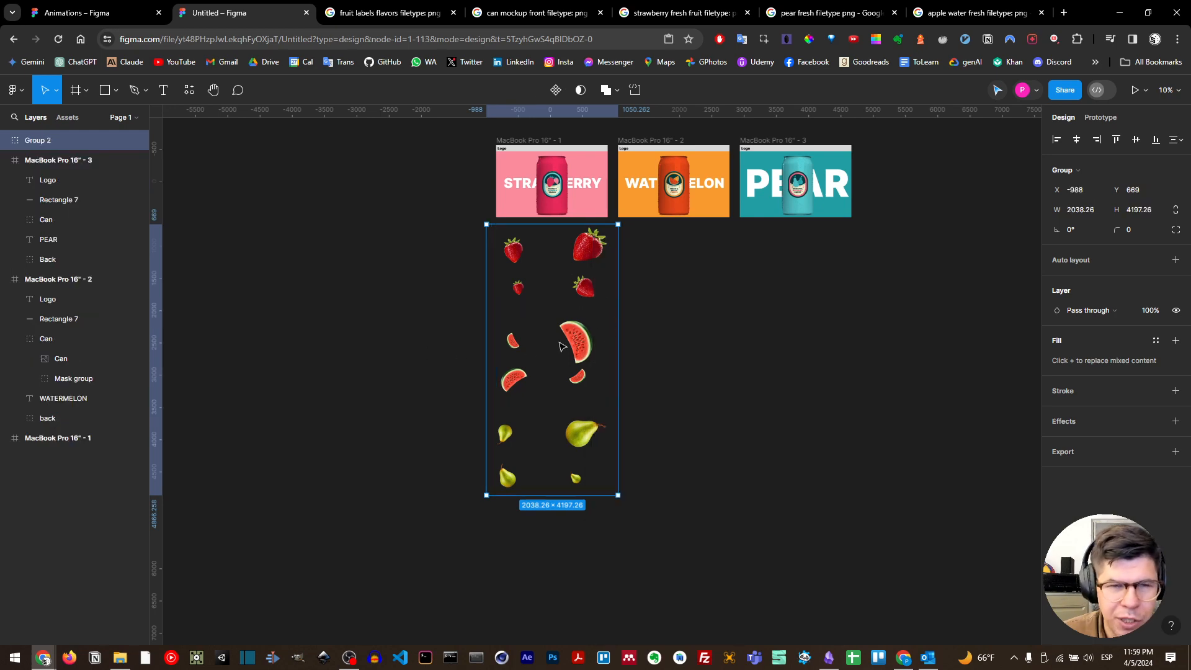
Move the combined fruit group into the MacBook Pro 16" - 1 frame so its strawberries surround the can
scroll(500, 254, up, 4)
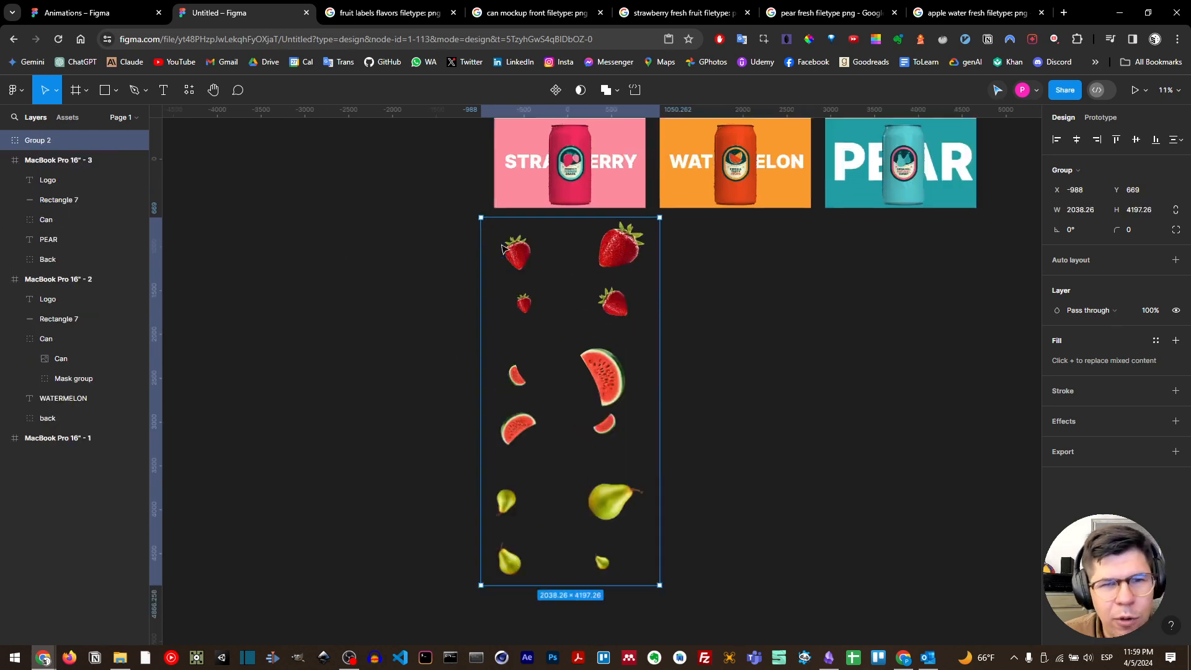
scroll(531, 287, up, 3)
drag(532, 422, 517, 252)
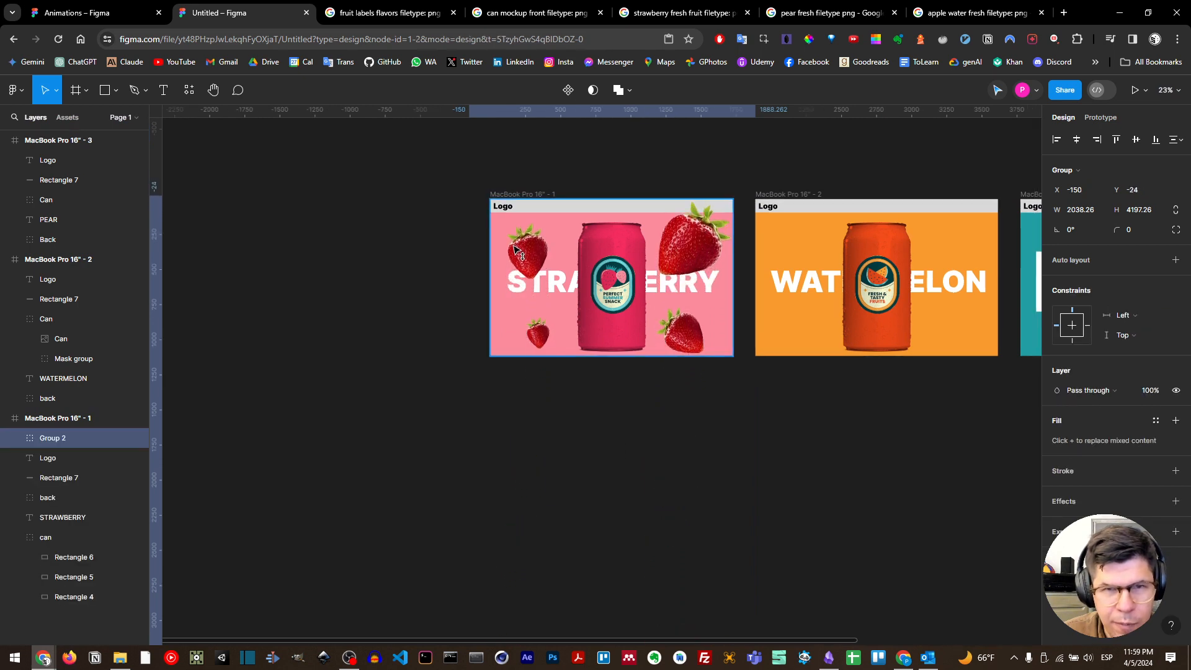
Duplicate the fruit group into the MacBook Pro 16" - 2 frame, above its Logo layer, with the watermelon slices around the can
scroll(622, 255, right, 4)
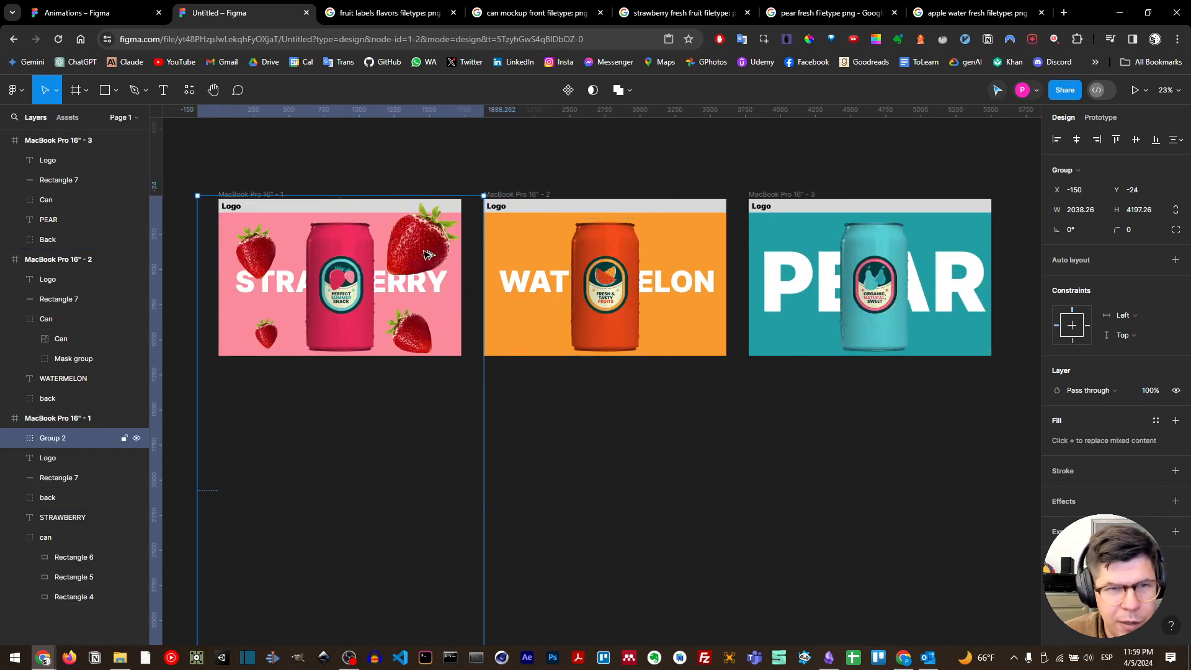
alt+drag(437, 248, 683, 213)
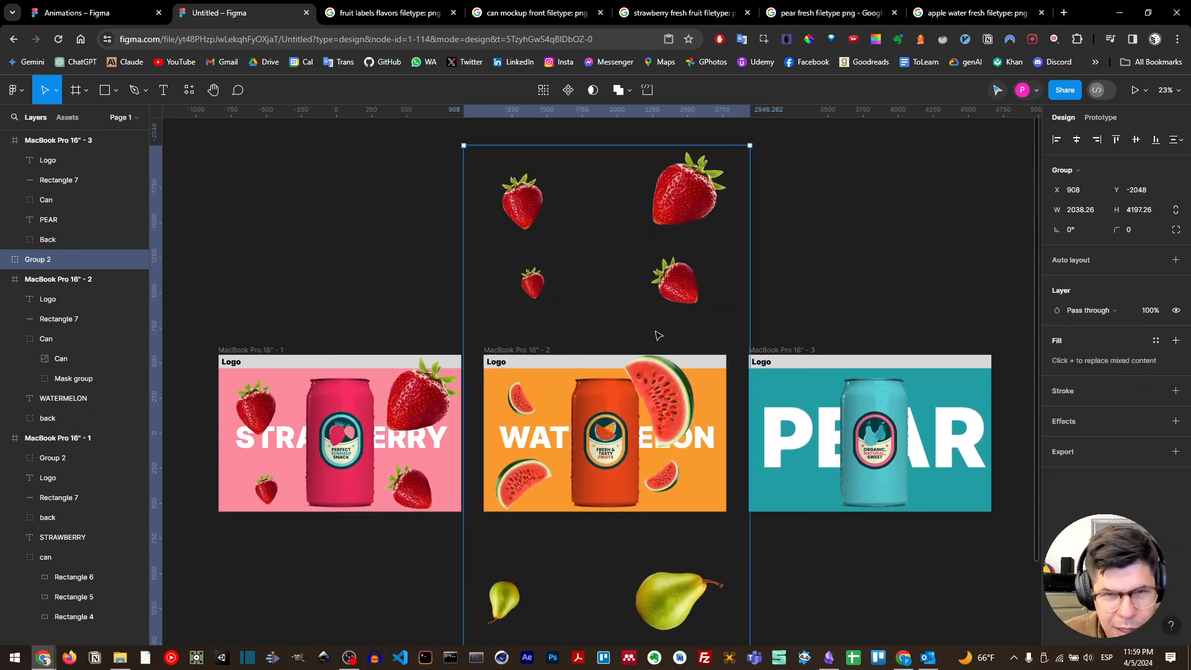
scroll(665, 364, up, 2)
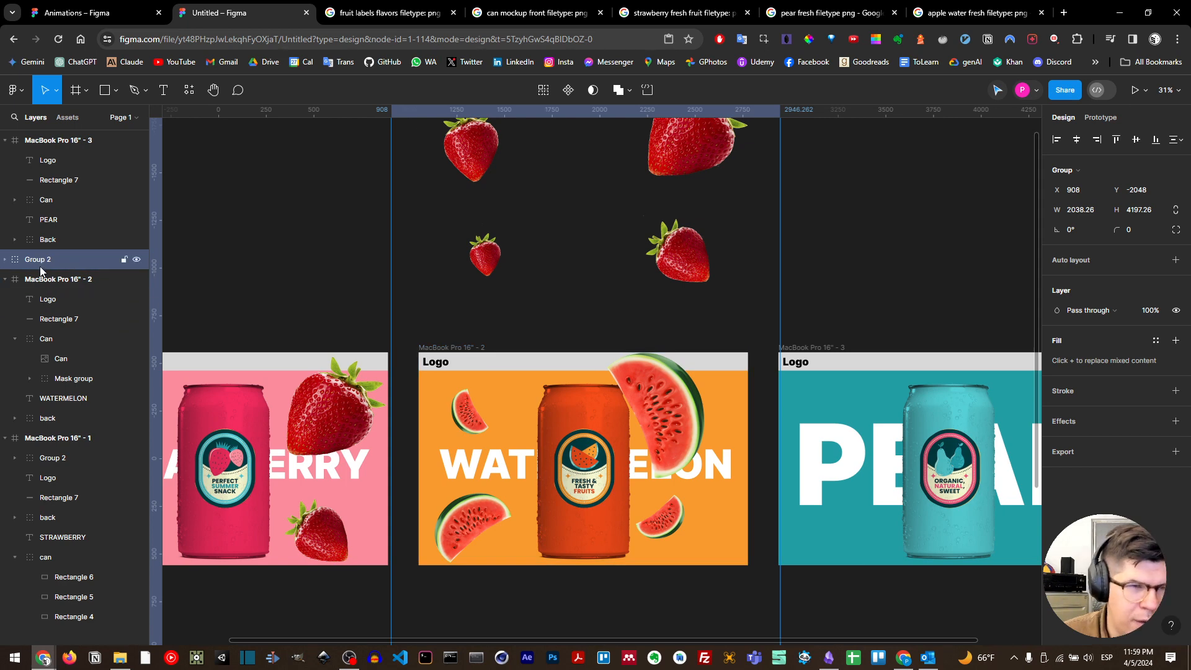
drag(40, 268, 67, 303)
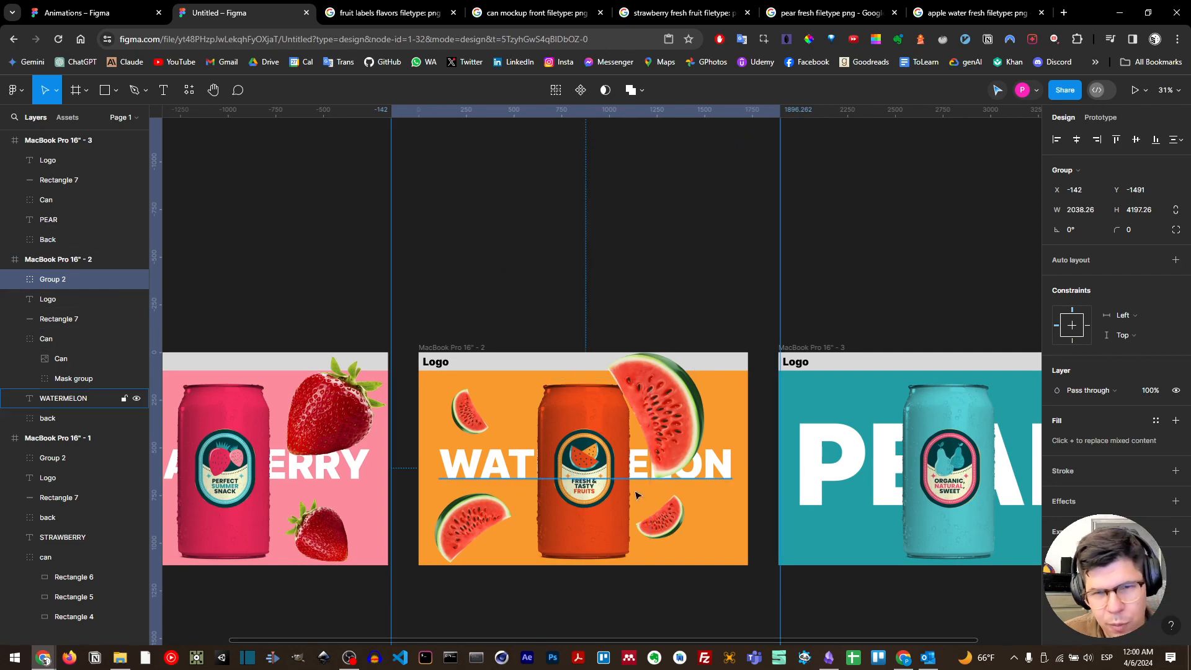
Duplicate the fruit group into the MacBook Pro 16" - 3 frame, above its Logo layer, with the pears around the can
drag(687, 355, 500, 310)
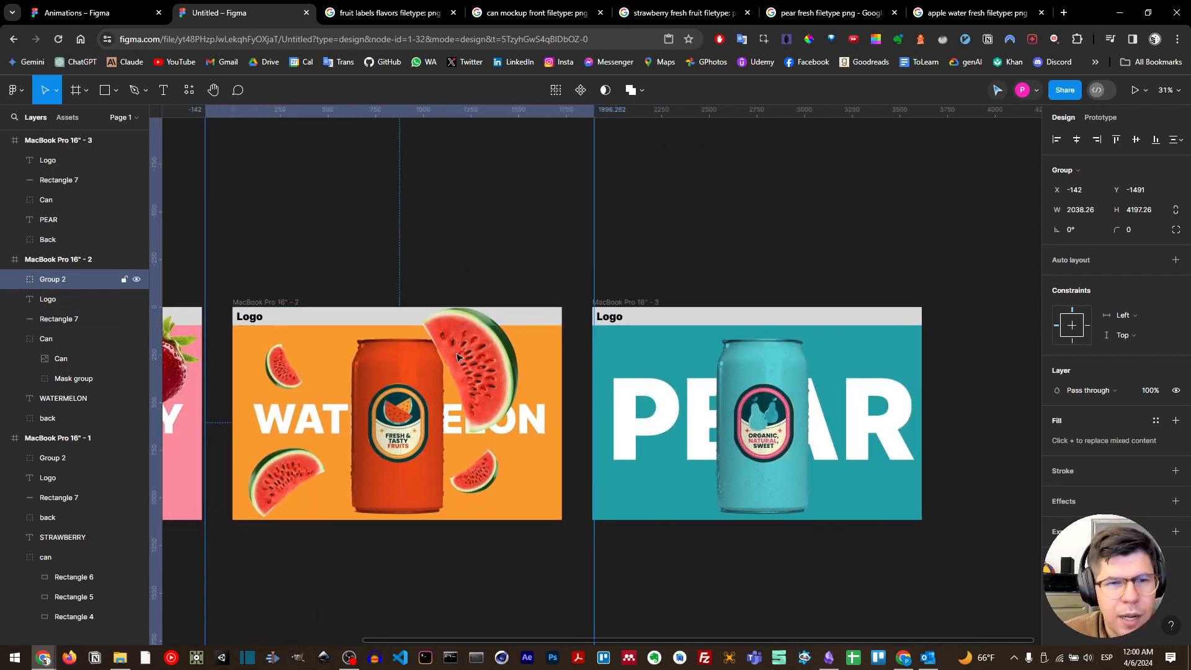
drag(482, 361, 836, 124)
drag(870, 368, 869, 346)
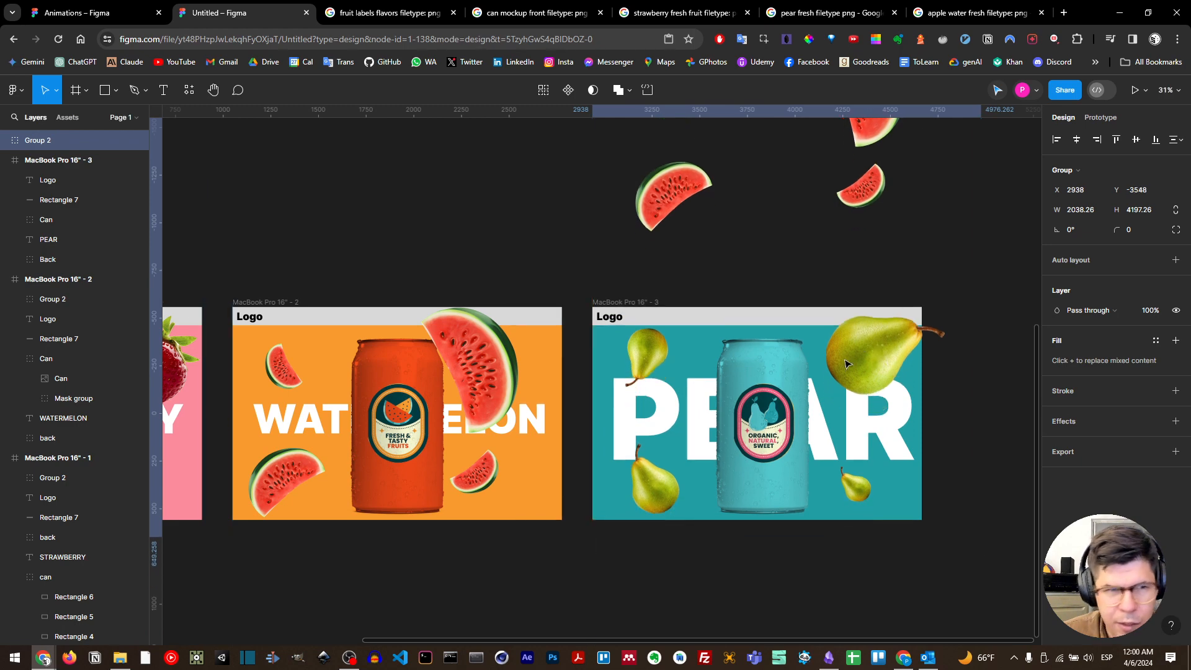
drag(52, 187, 63, 182)
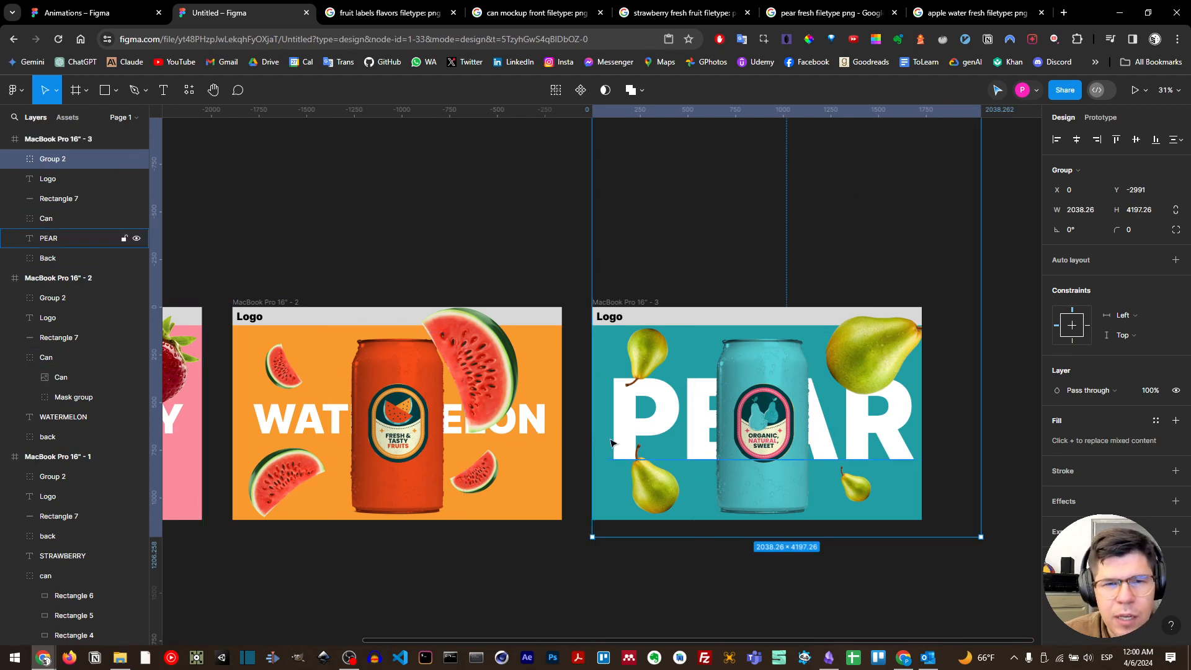
Rename the MacBook Pro 16" - 1 frame as MacBook Pro 16" - Straw
scroll(559, 421, left, 2)
scroll(559, 420, left, 3)
scroll(524, 411, down, 1)
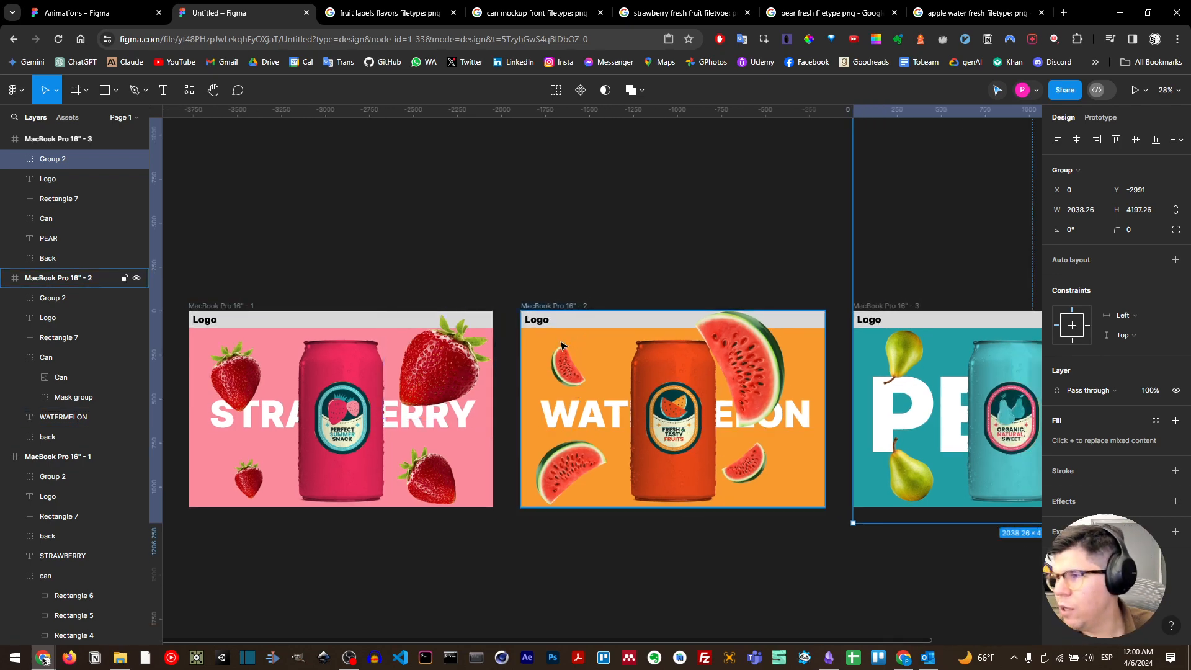
scroll(409, 366, up, 1)
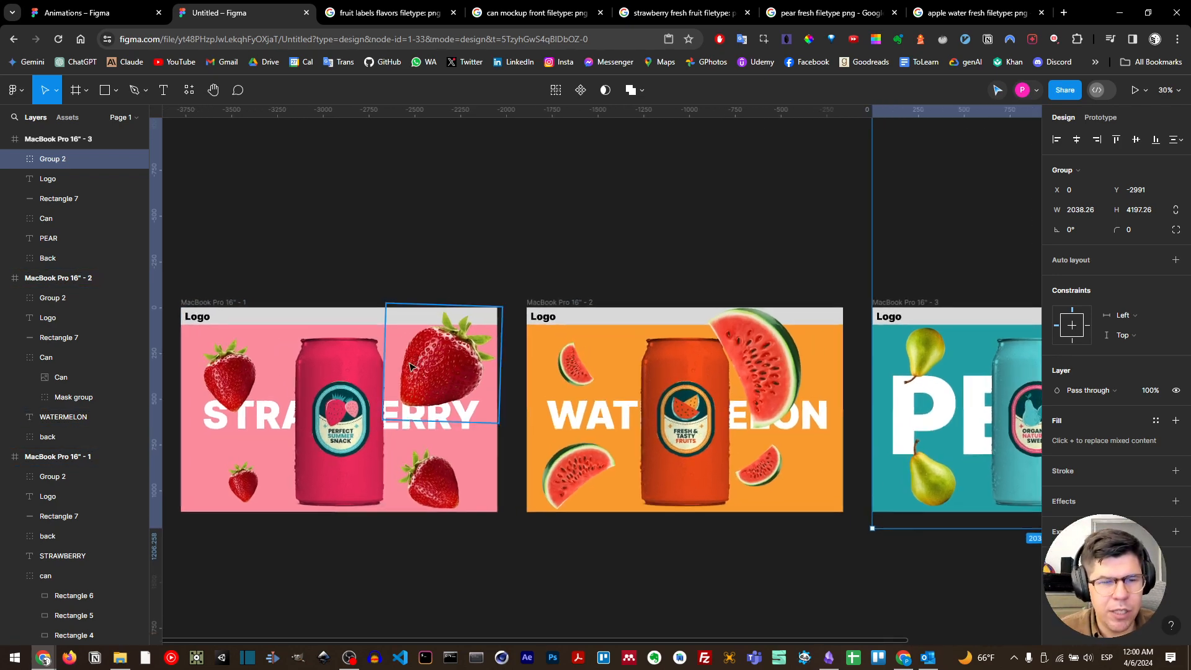
drag(410, 363, 497, 317)
scroll(592, 303, up, 1)
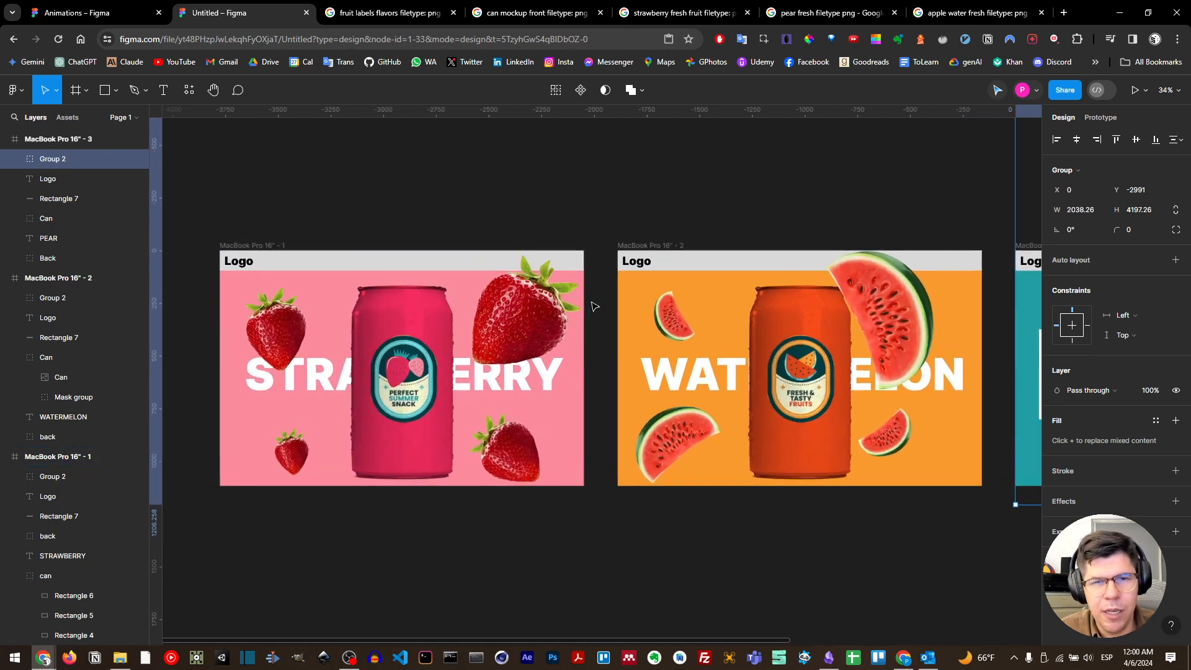
click(303, 247)
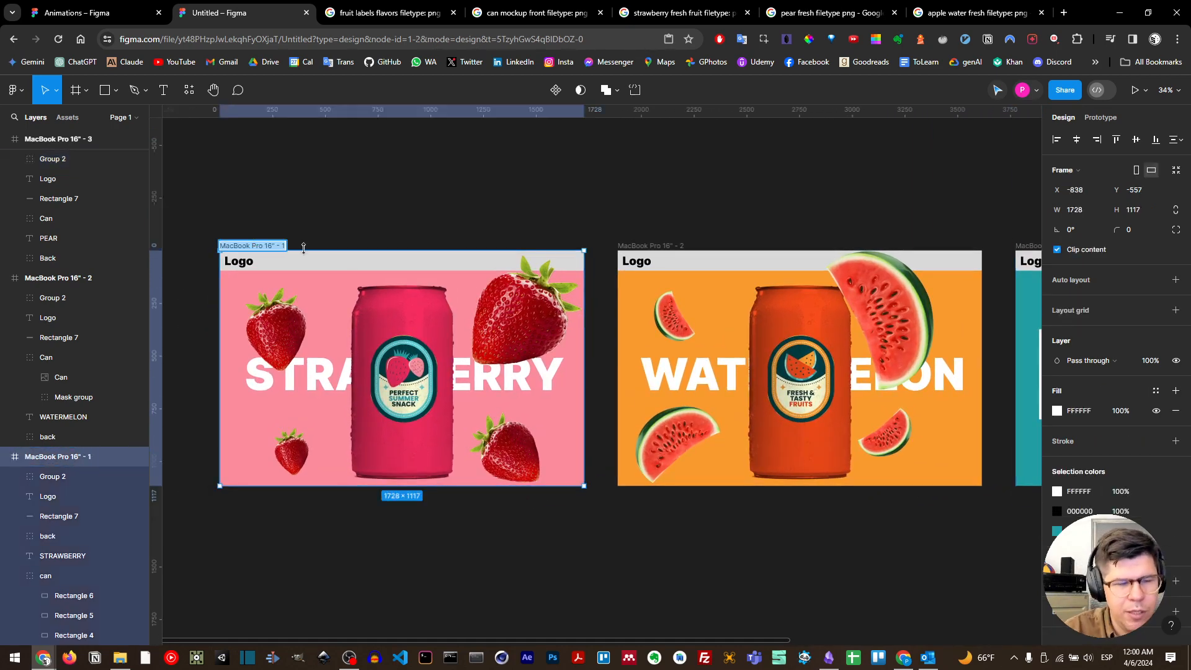
key(Right)
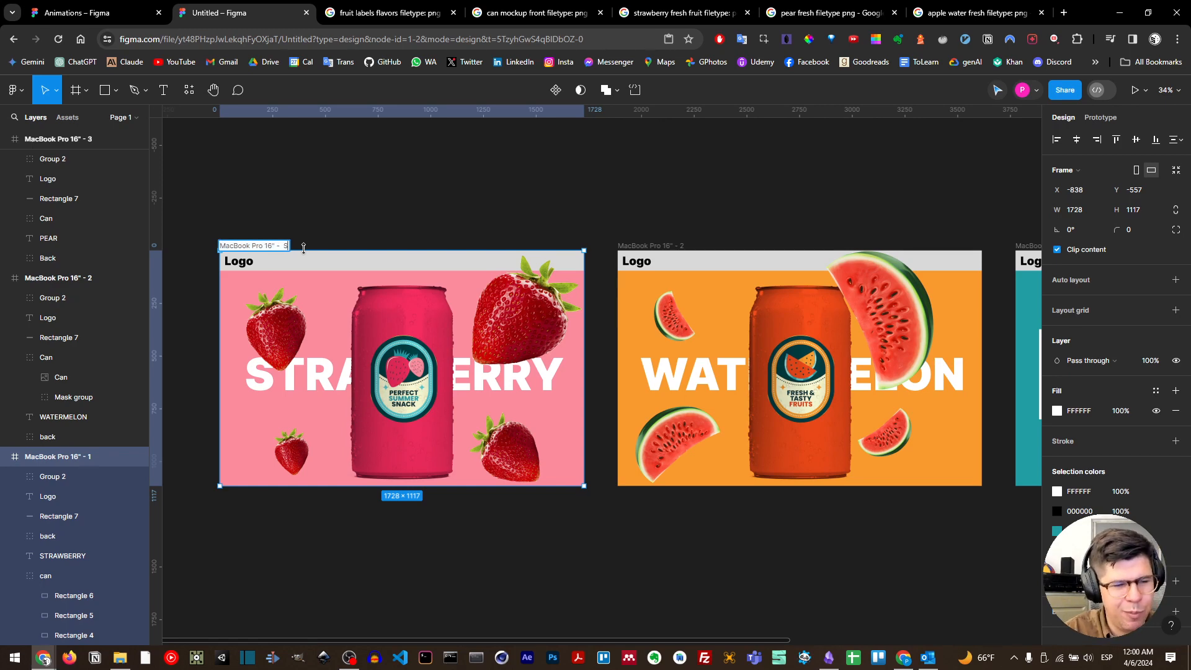
key(Return)
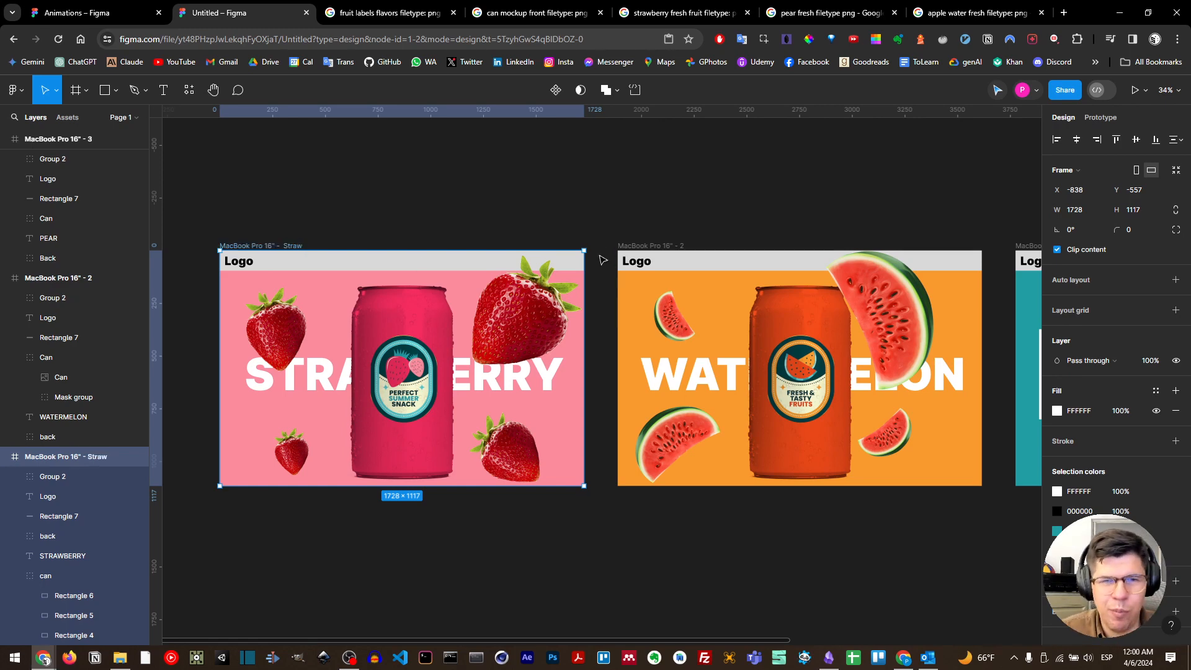
Rename the MacBook Pro 16" - 2 frame as Waterm
click(636, 244)
text(Wate)
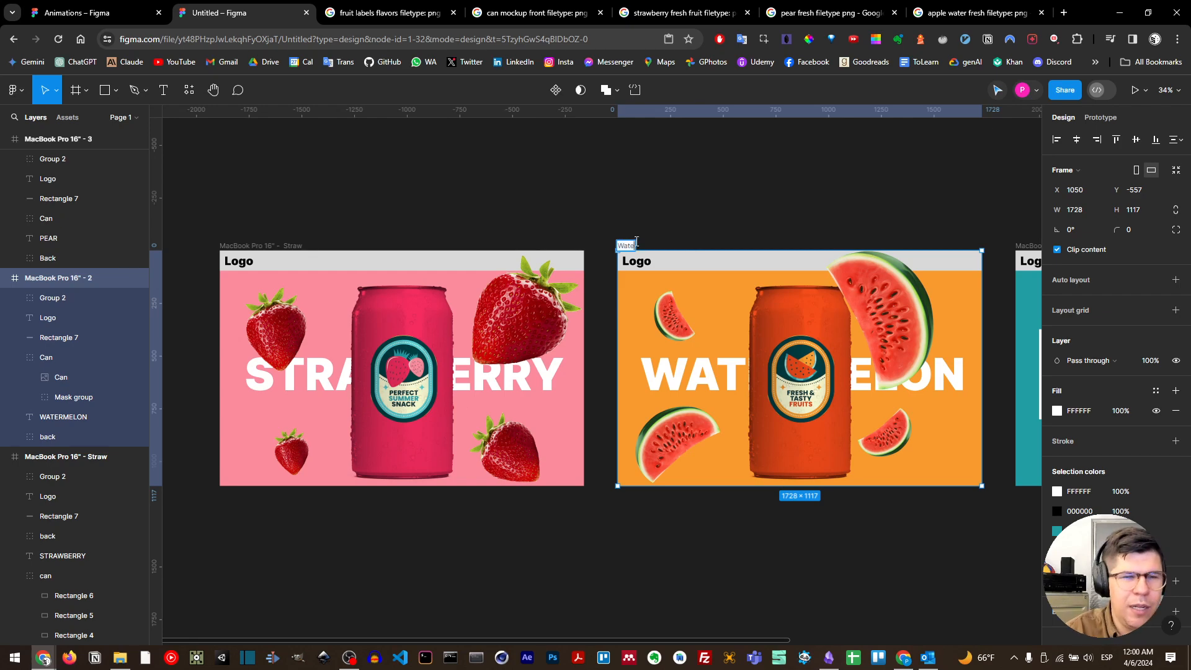
text(rm)
key(Return)
Rename the MacBook Pro 16" - 3 frame as Pear
scroll(680, 214, right, 5)
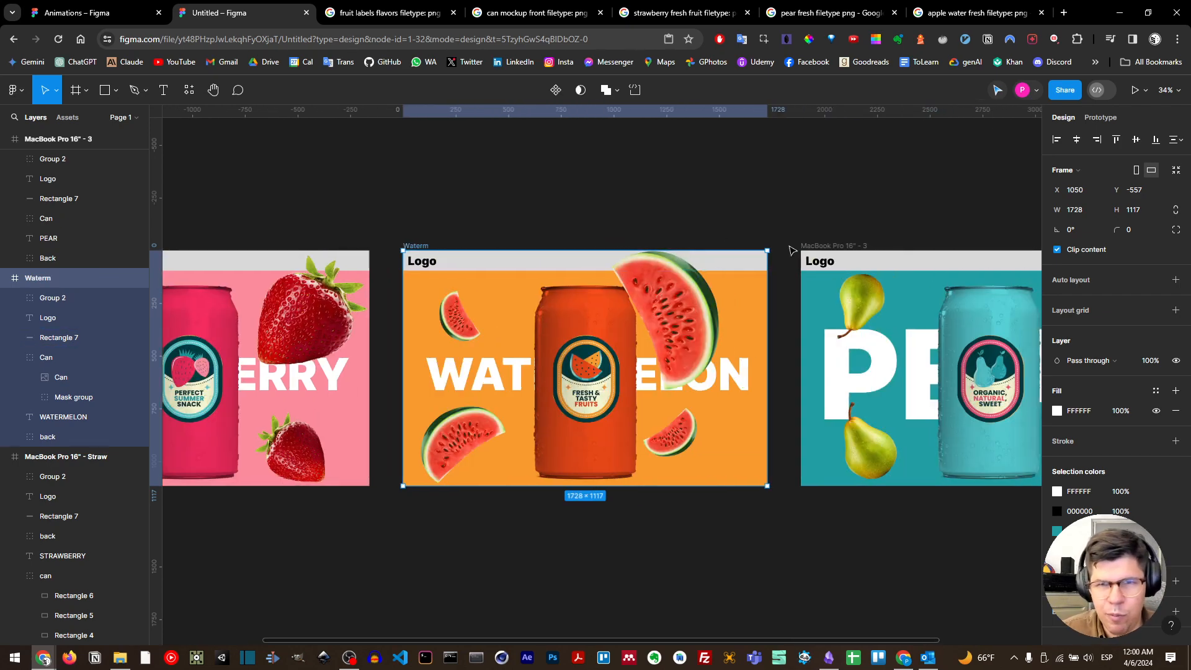
click(835, 246)
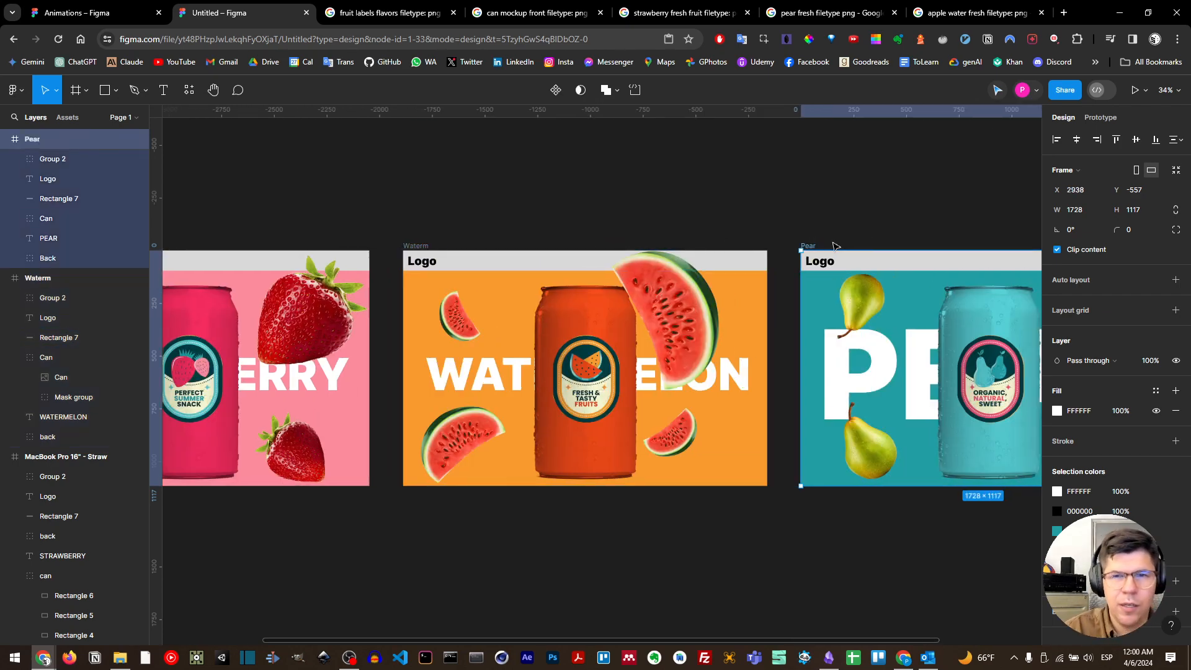
scroll(723, 243, right, 1)
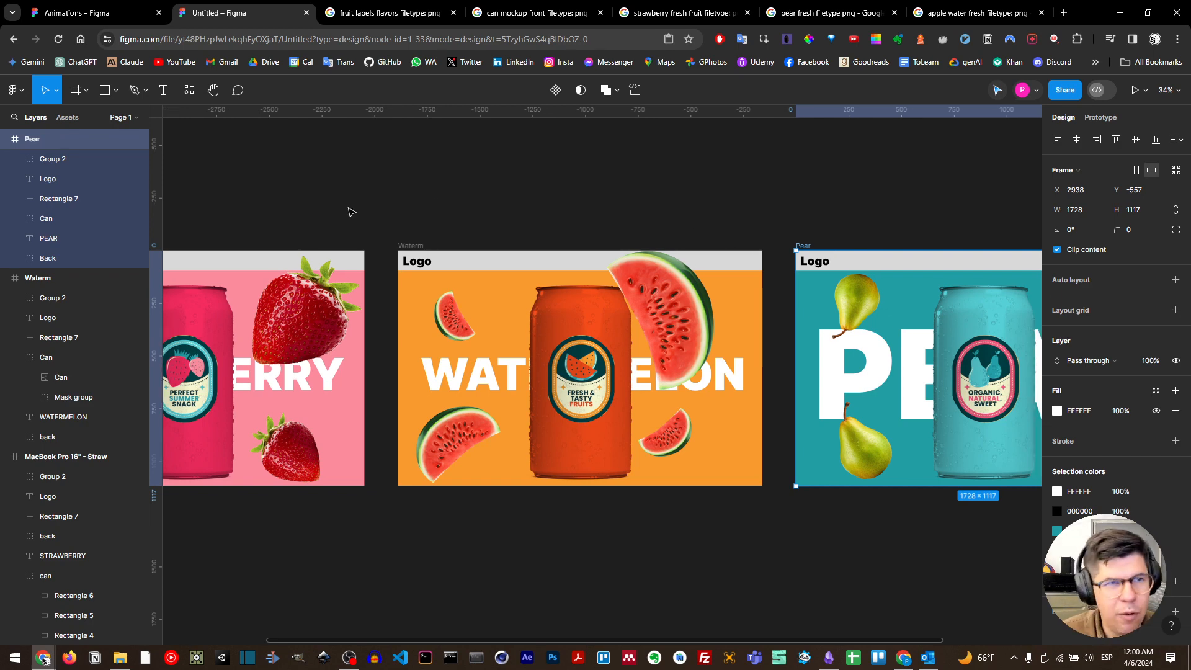
Collapse the layer contents of the Pear, Waterm and strawberry frames
click(5, 140)
click(5, 161)
click(5, 180)
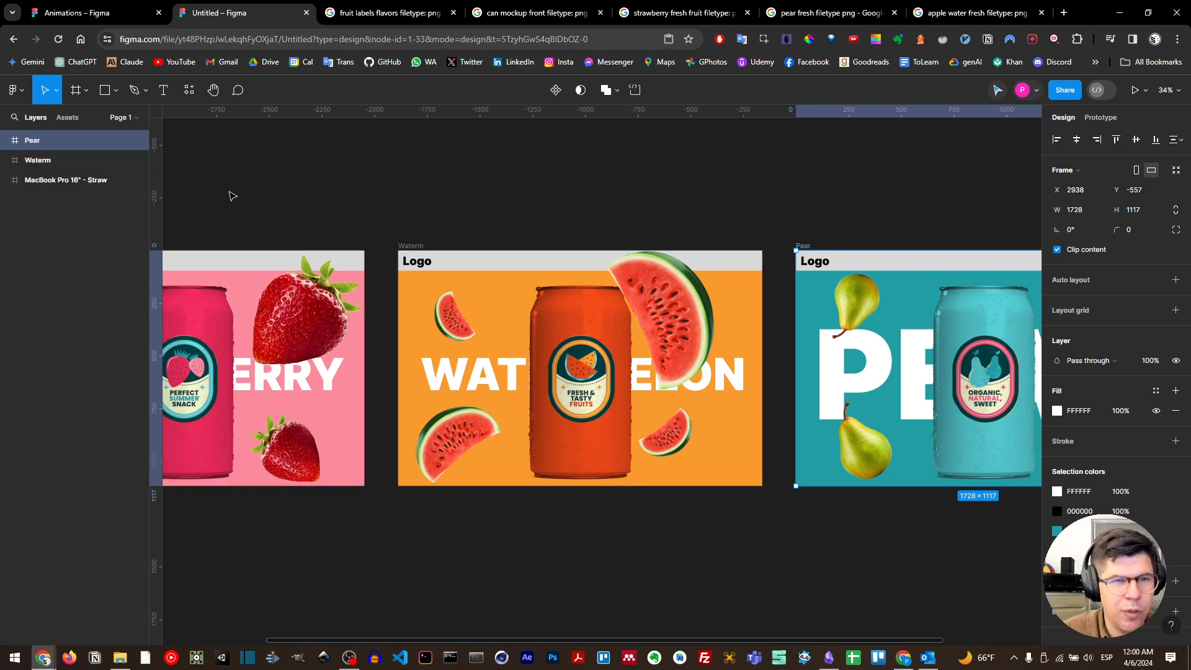
Remove the MacBook Pro prefix from the strawberry frame's name, leaving only Straw
double_click(74, 180)
click(87, 180)
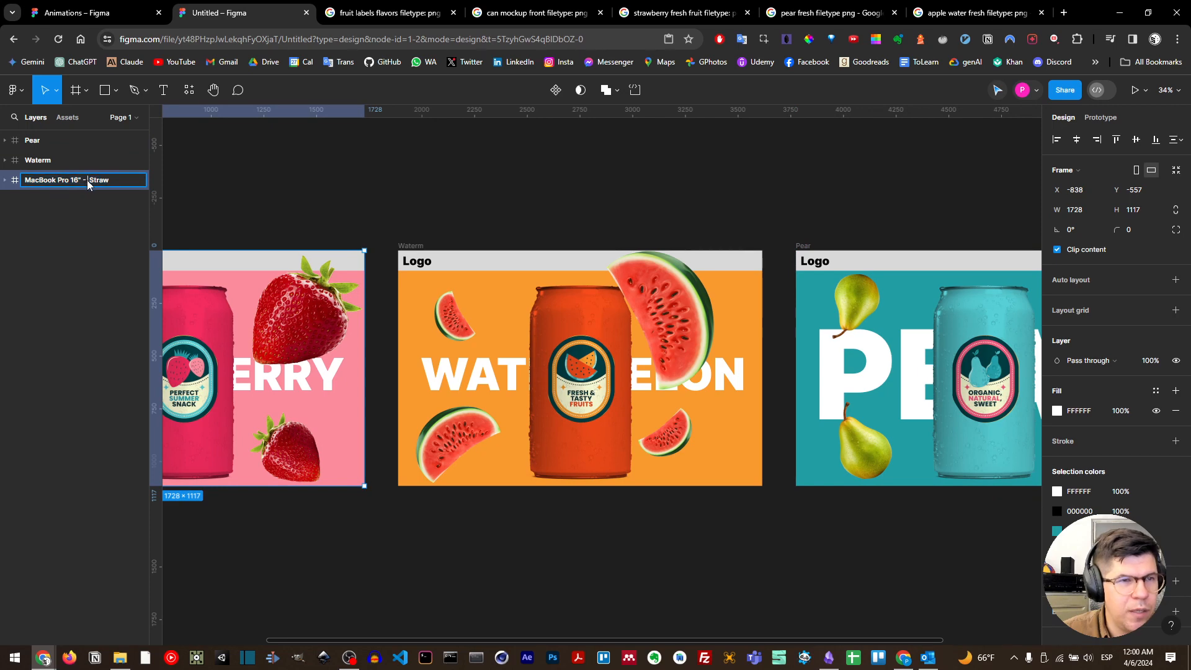
drag(87, 180, 2, 179)
key(Return)
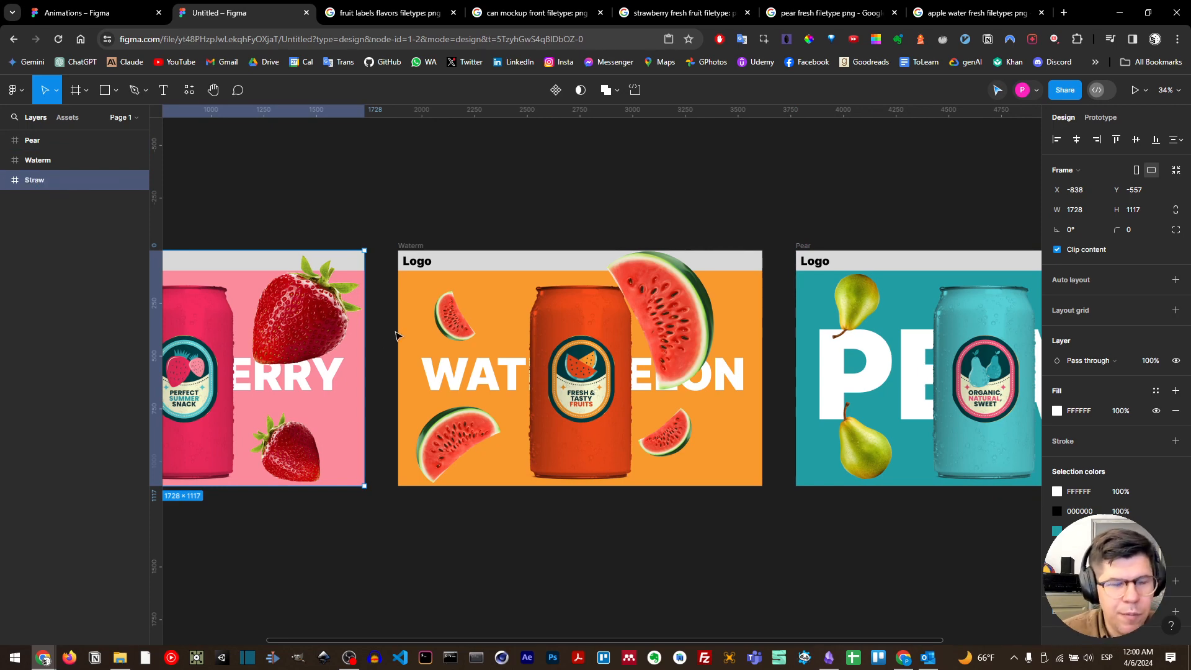
Link the Straw frame to the Waterm frame with an on-click Navigate to prototype interaction
drag(349, 238, 510, 233)
scroll(236, 227, left, 2)
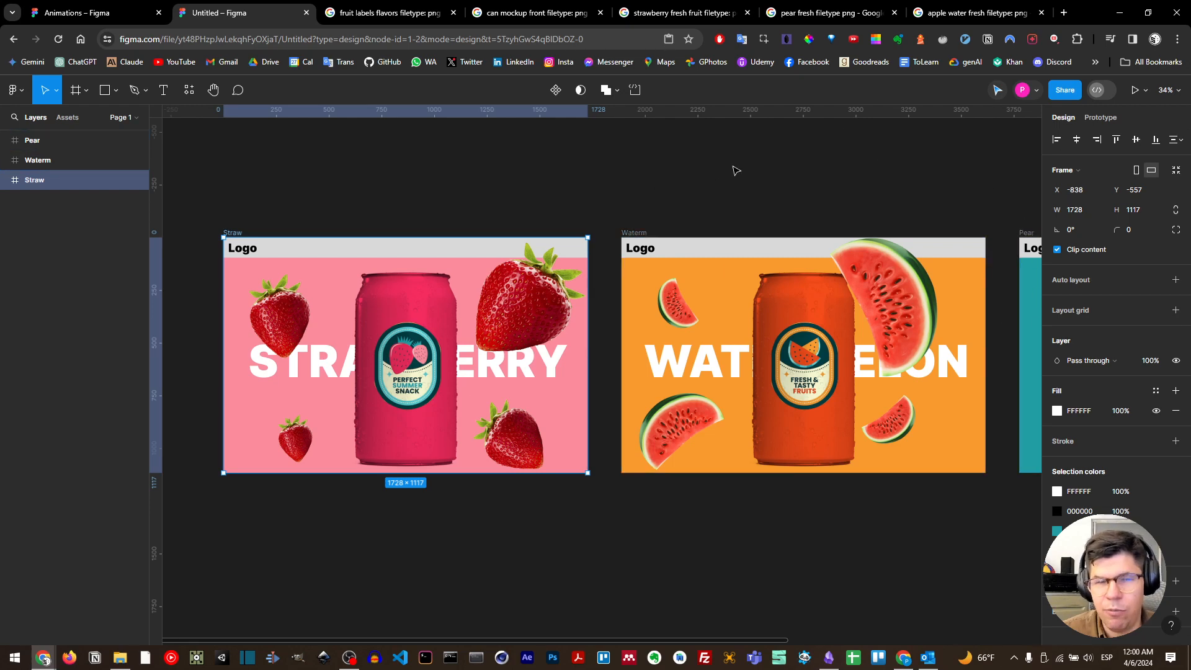
click(1101, 118)
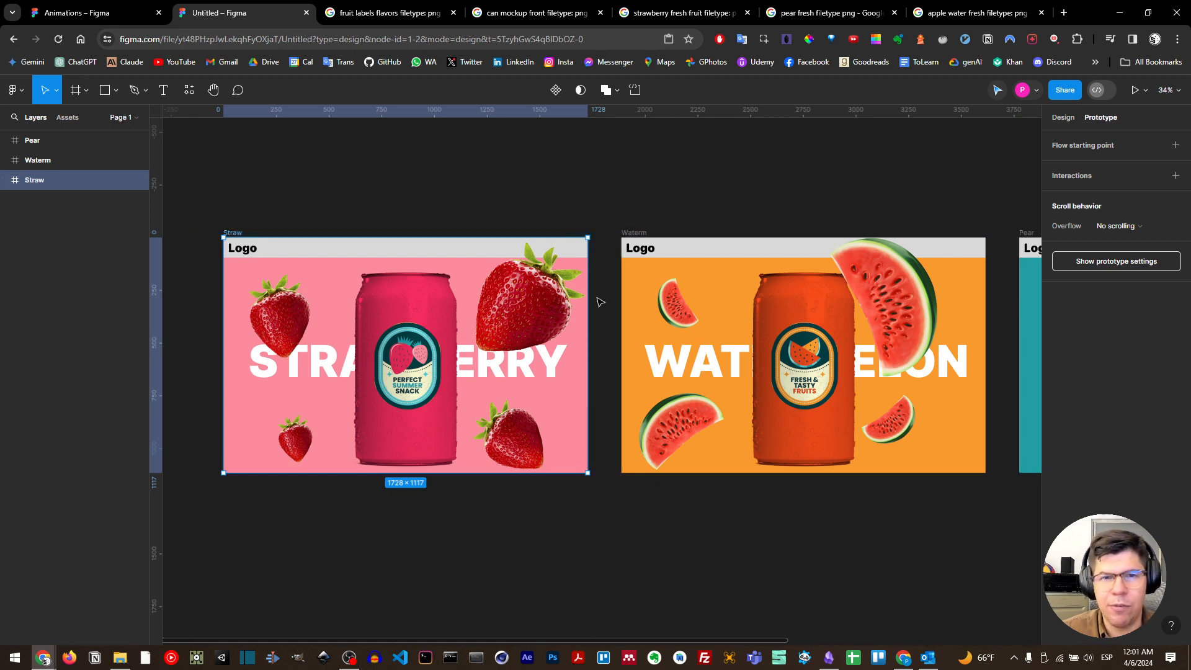
mouse_move(589, 355)
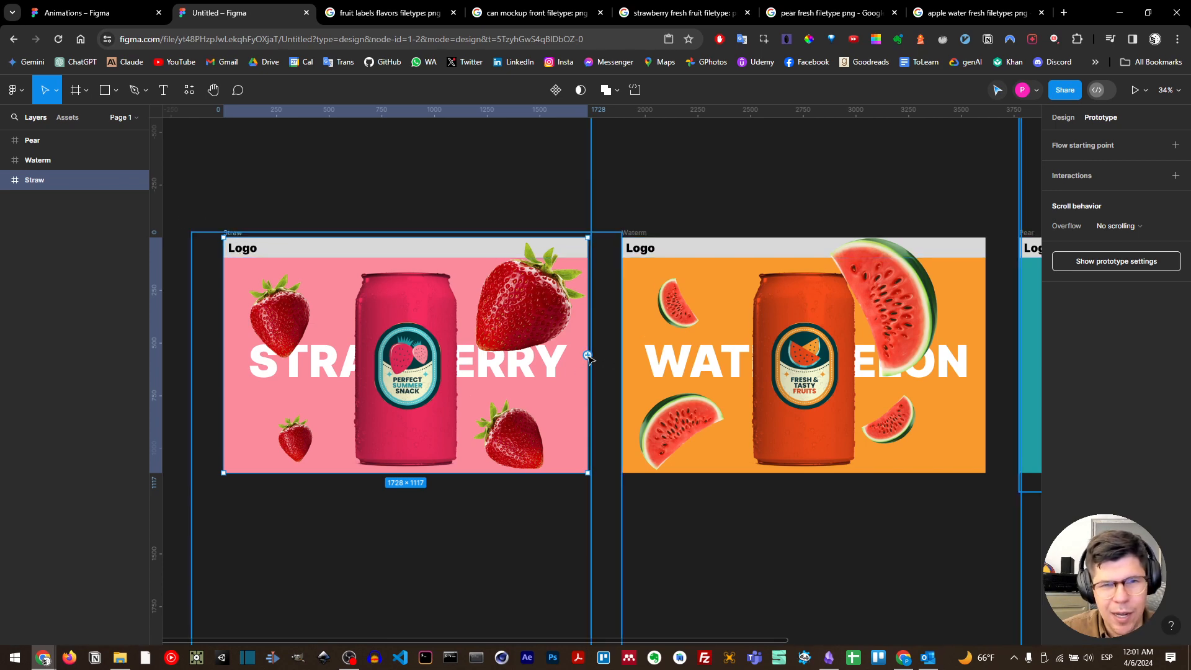
drag(588, 356, 639, 351)
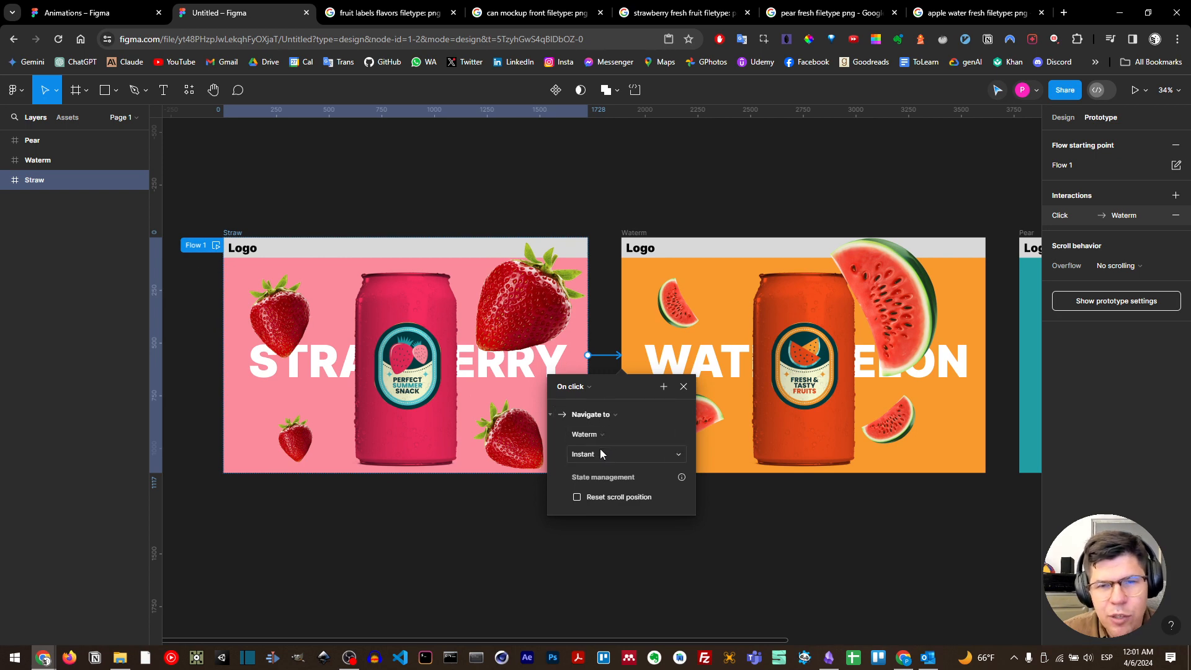
Set the Straw to Waterm interaction's animation to Smart animate, keeping Navigate to as its action
click(609, 417)
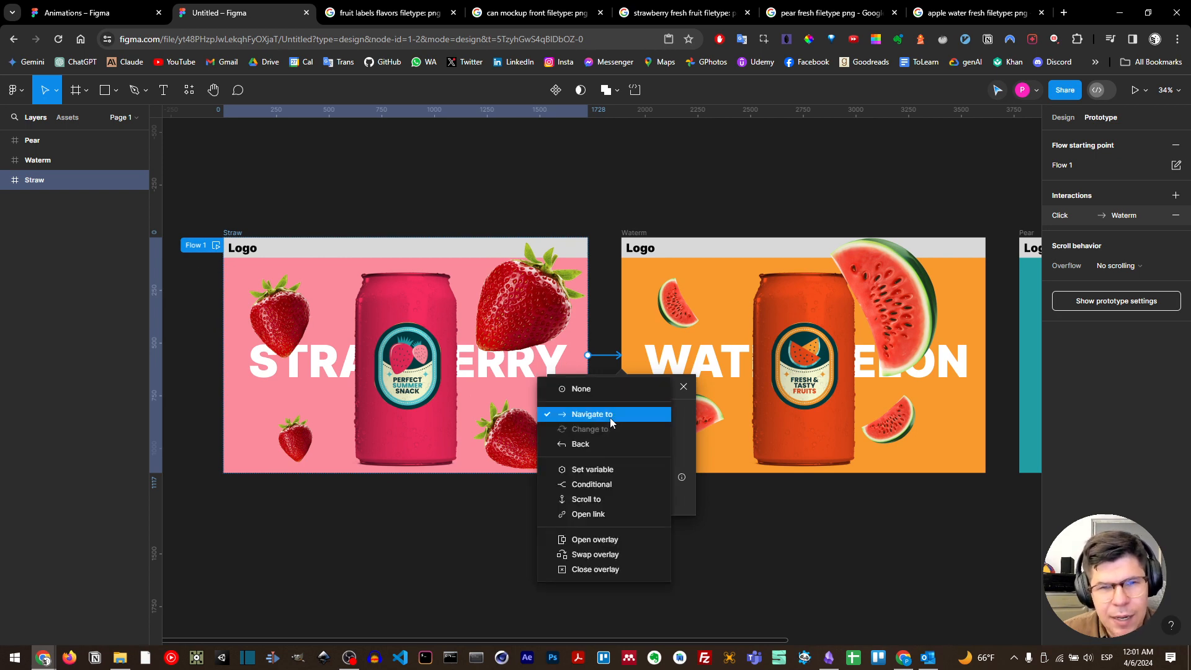
click(685, 418)
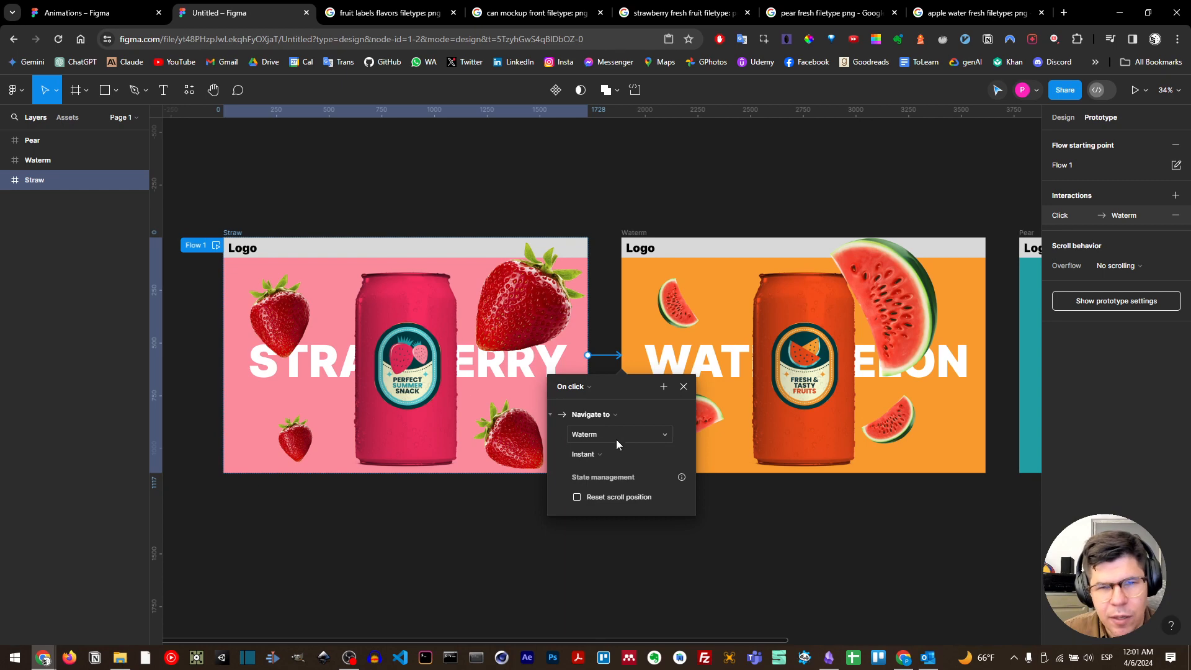
click(586, 454)
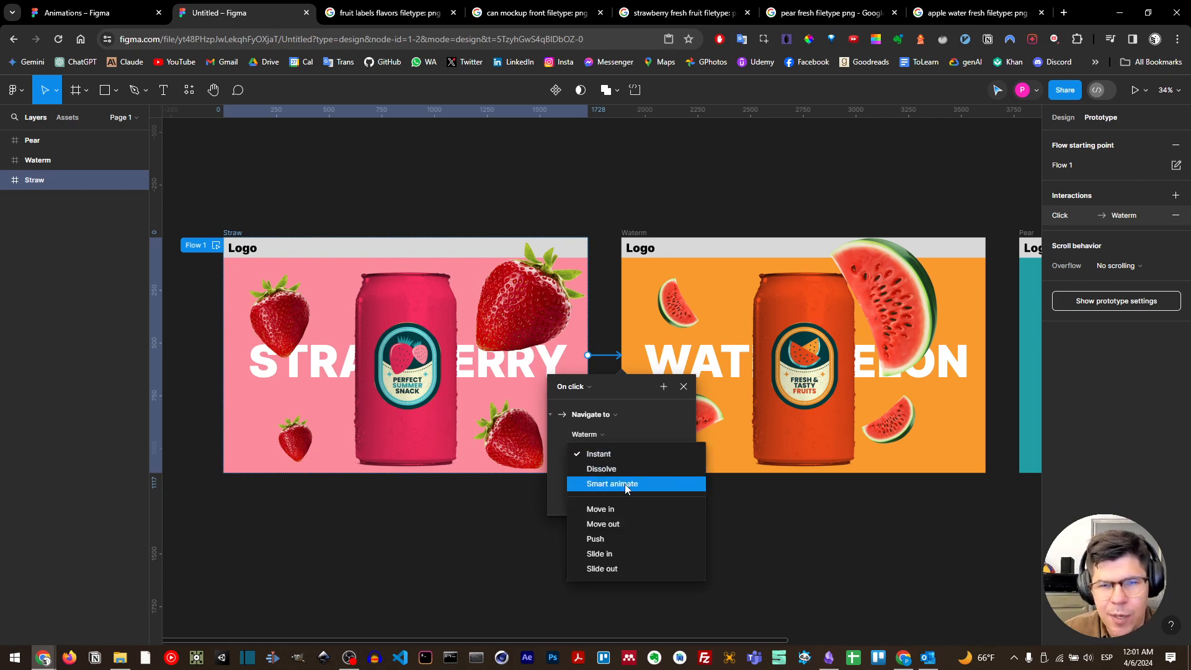
click(624, 483)
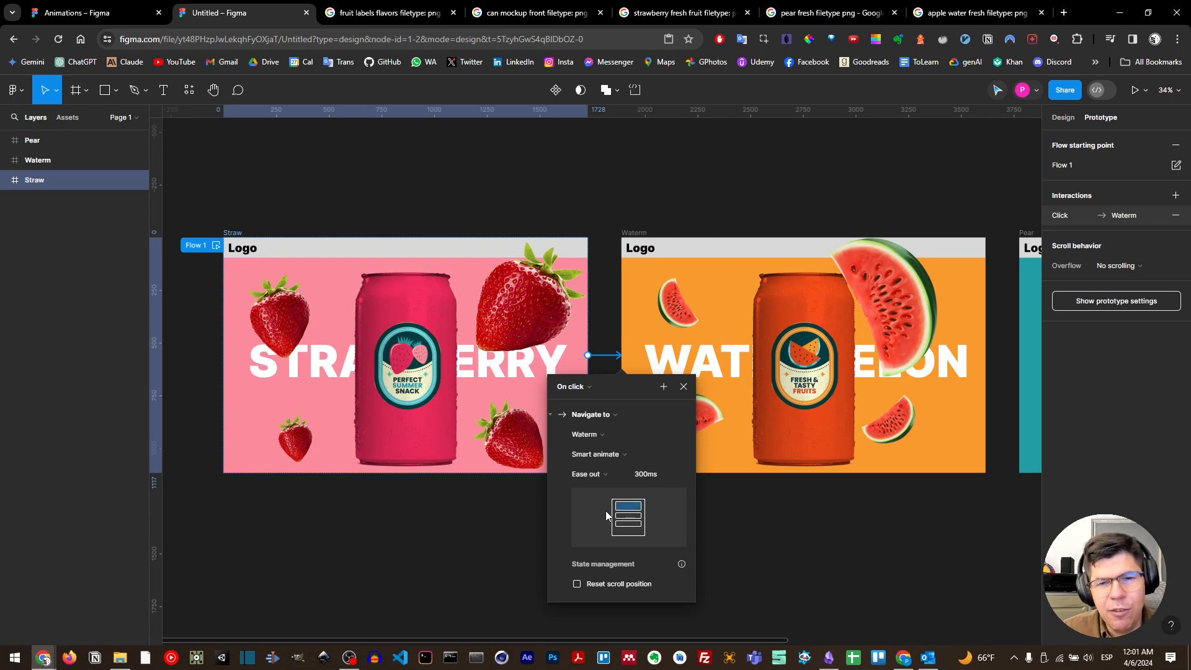
Give the Straw to Waterm transition a custom bezier easing with the steep S-curve 1, 0.02, 0, 0.99
click(608, 474)
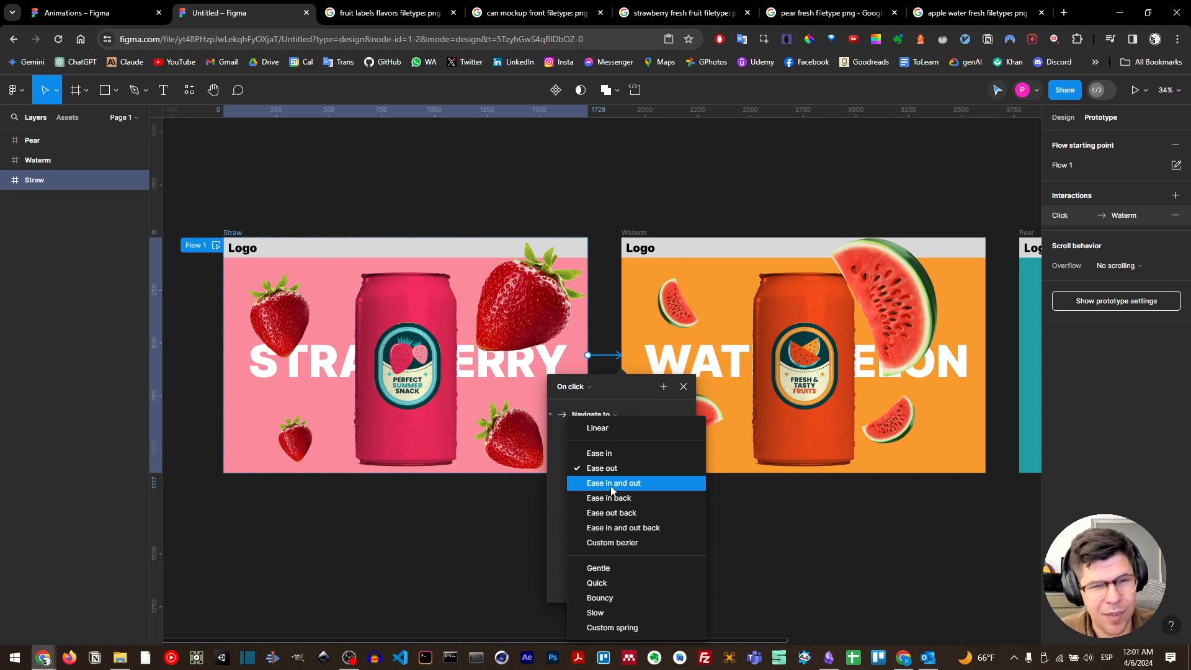
click(611, 488)
click(616, 475)
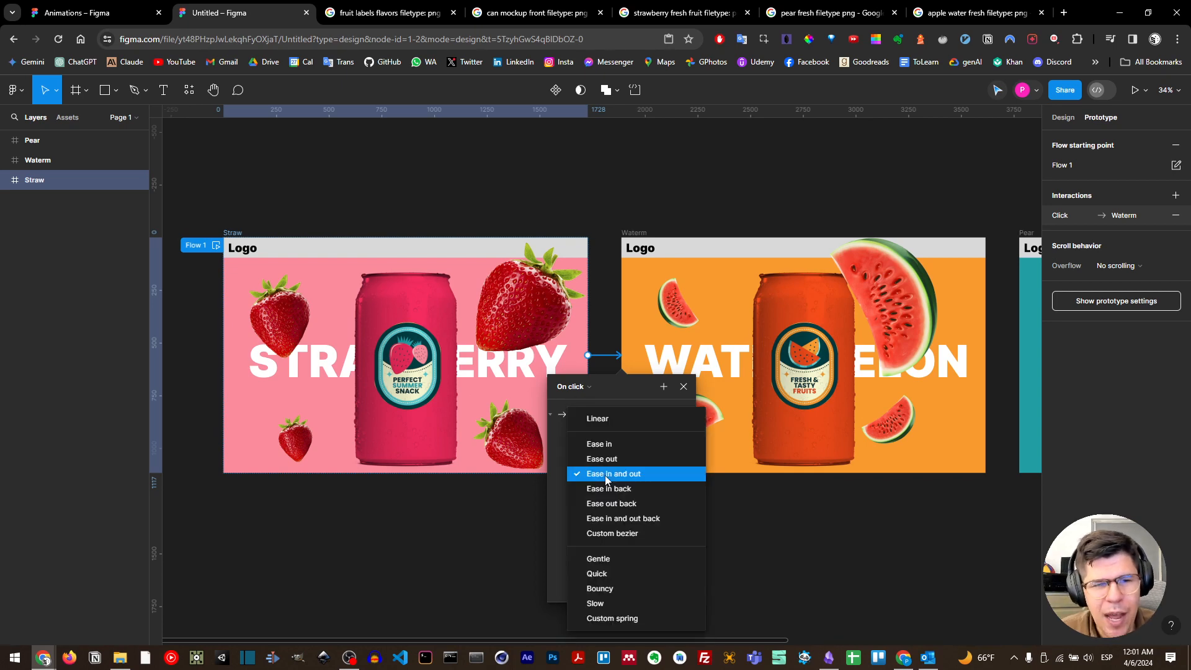
click(614, 534)
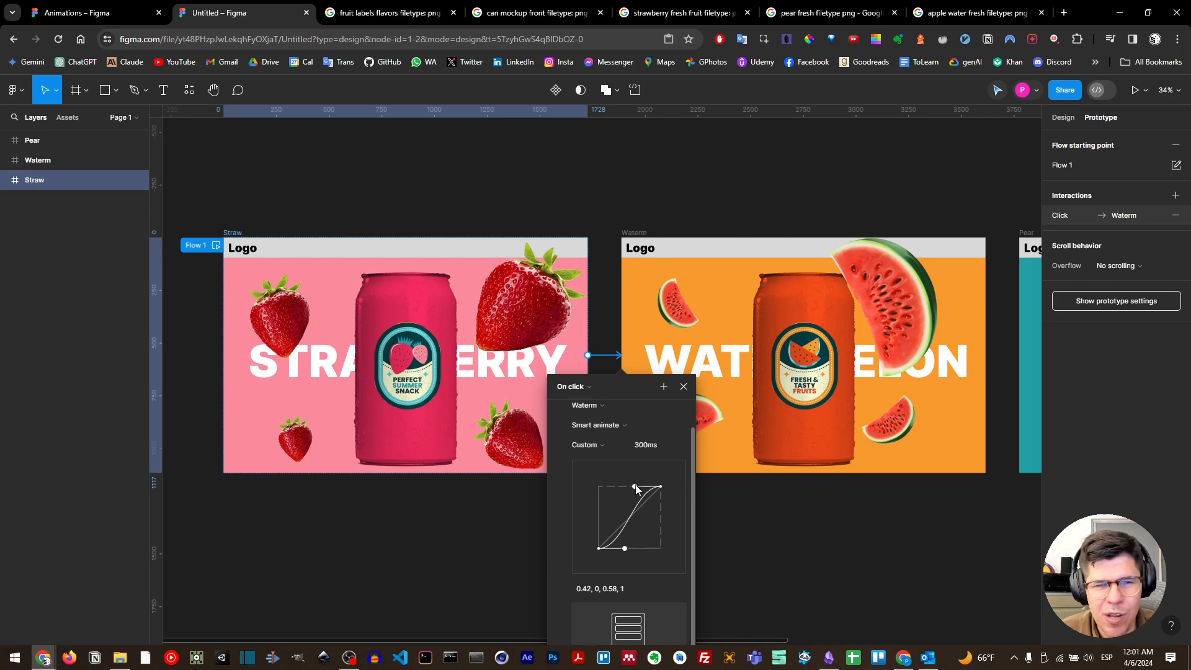
drag(635, 487, 635, 520)
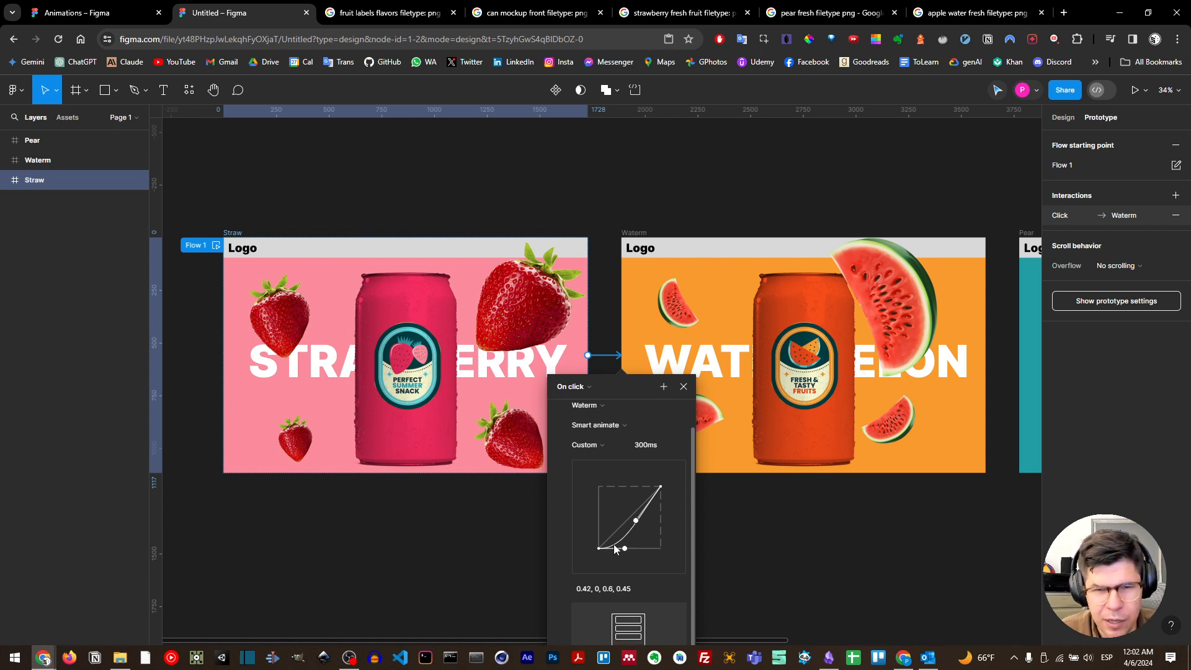
drag(635, 519, 598, 488)
drag(626, 548, 665, 547)
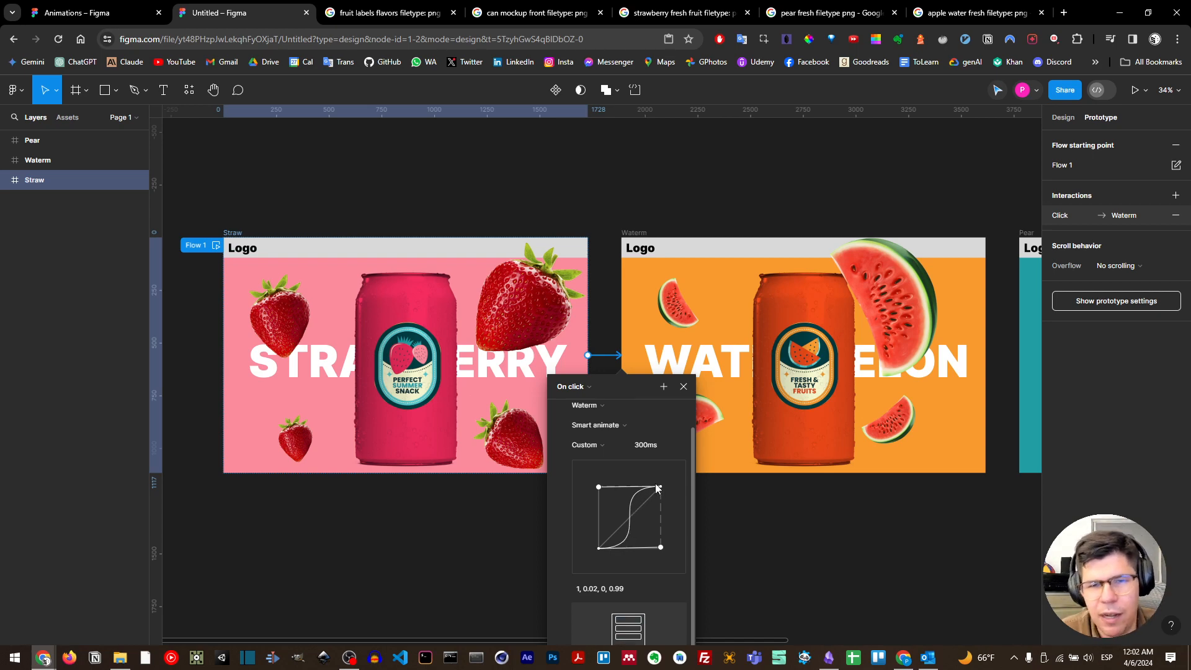
Set the Straw to Waterm transition's duration to 600 ms and close the interaction settings
click(645, 445)
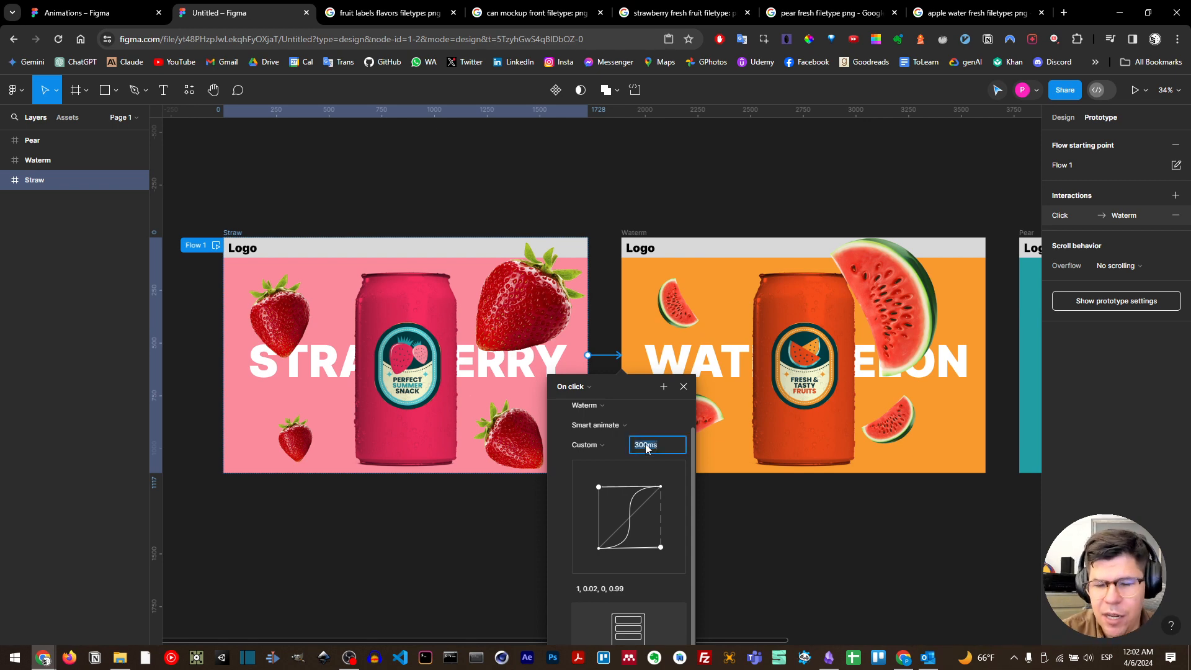
text(600)
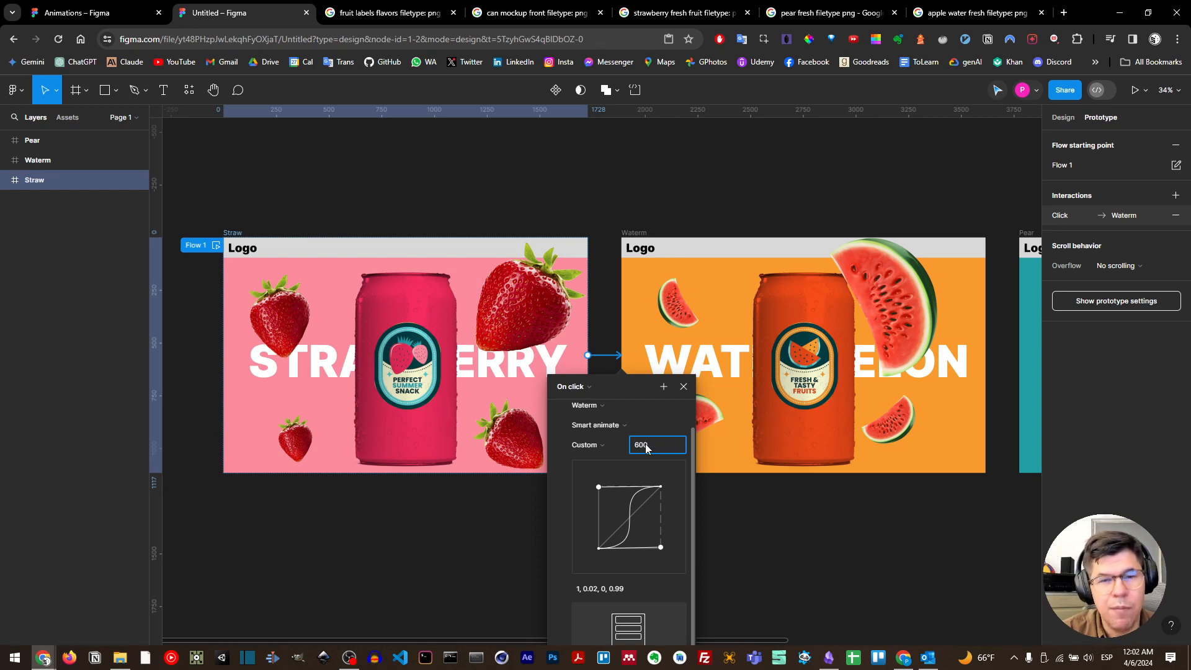
key(Return)
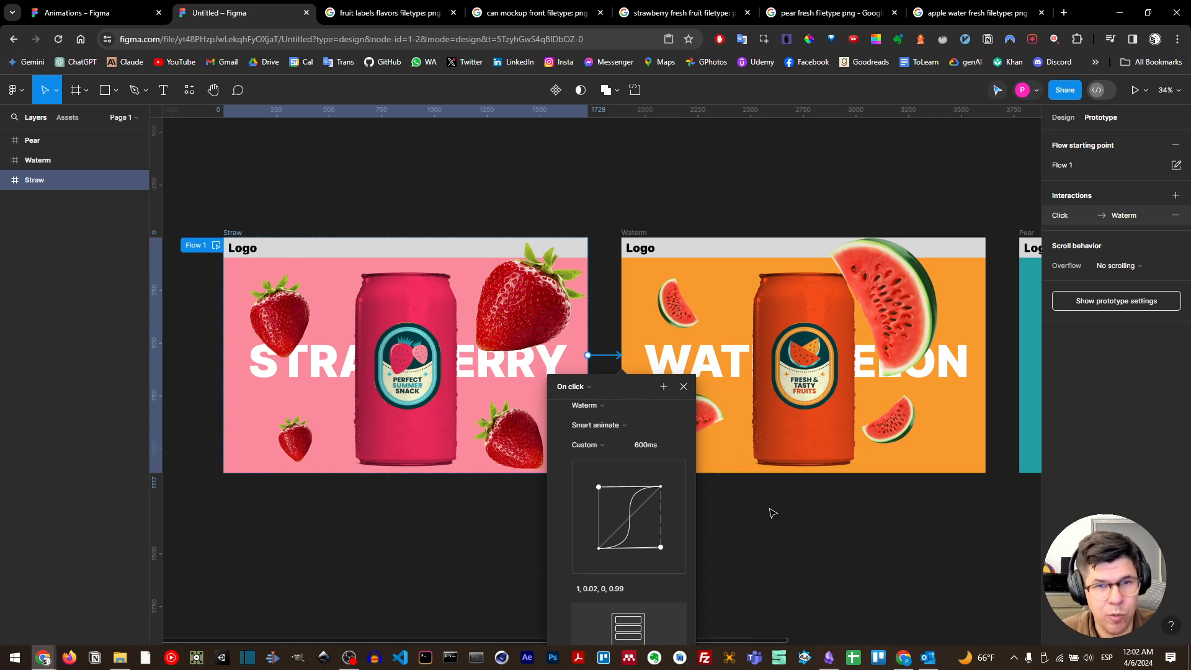
click(903, 518)
Link the Waterm frame to the Pear frame with an on-click interaction using the same Smart animate settings
scroll(776, 500, right, 4)
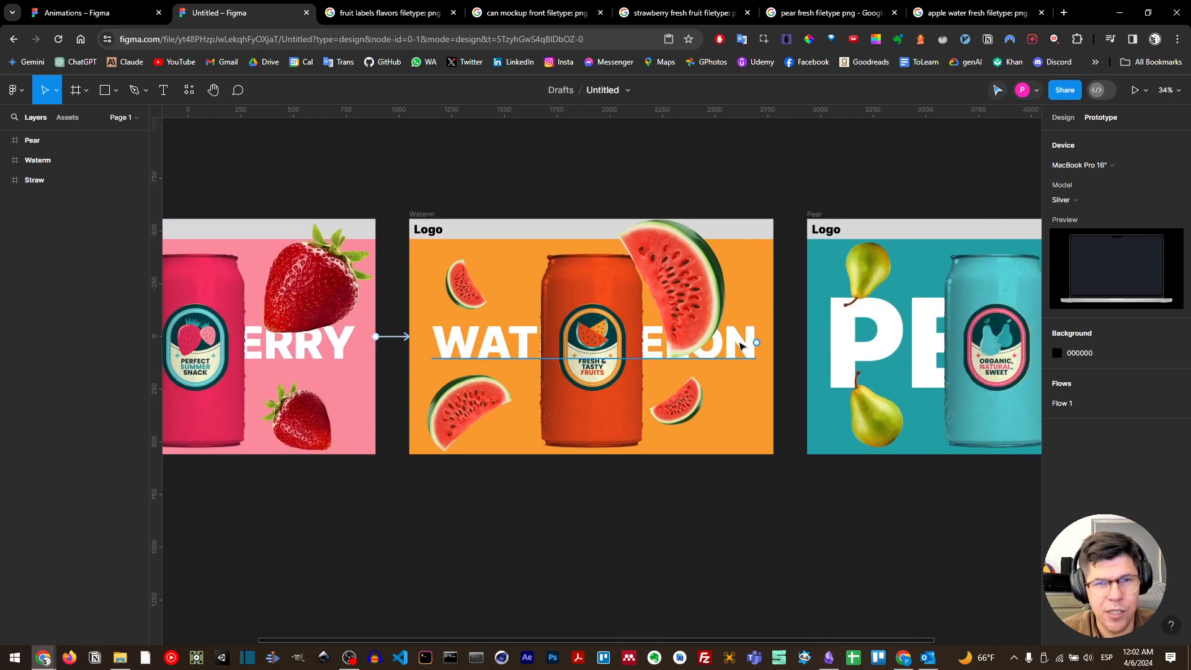
drag(775, 338, 809, 339)
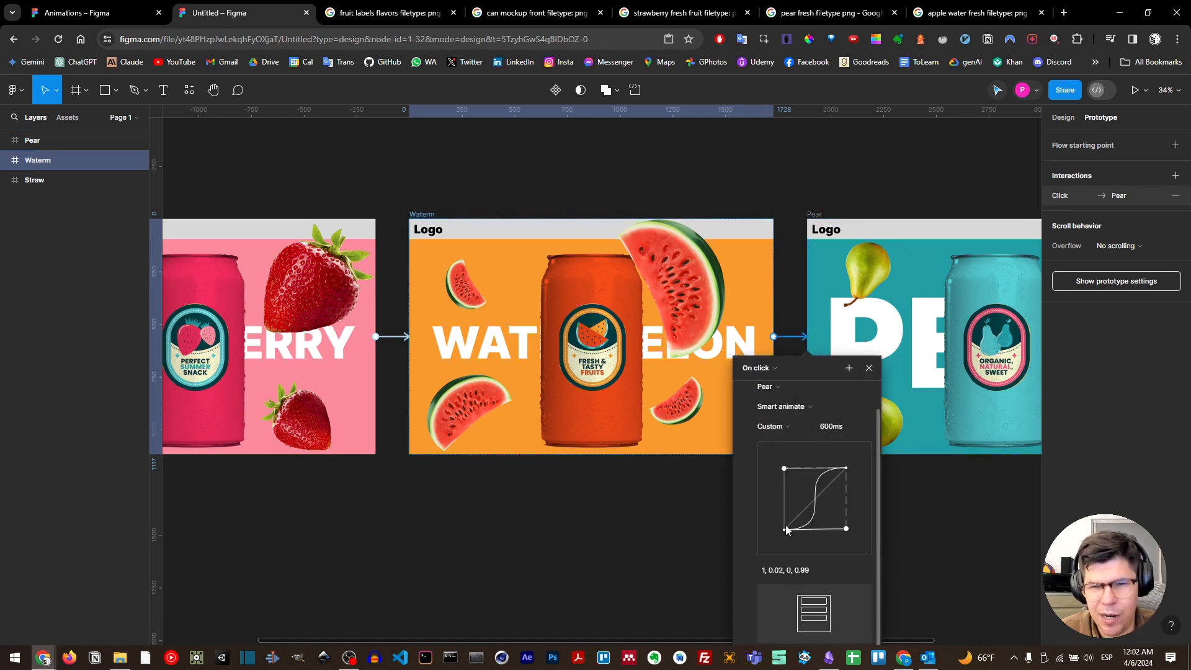
click(927, 544)
Open the inline preview of the prototype flow that starts at the Straw frame
scroll(723, 447, down, 3)
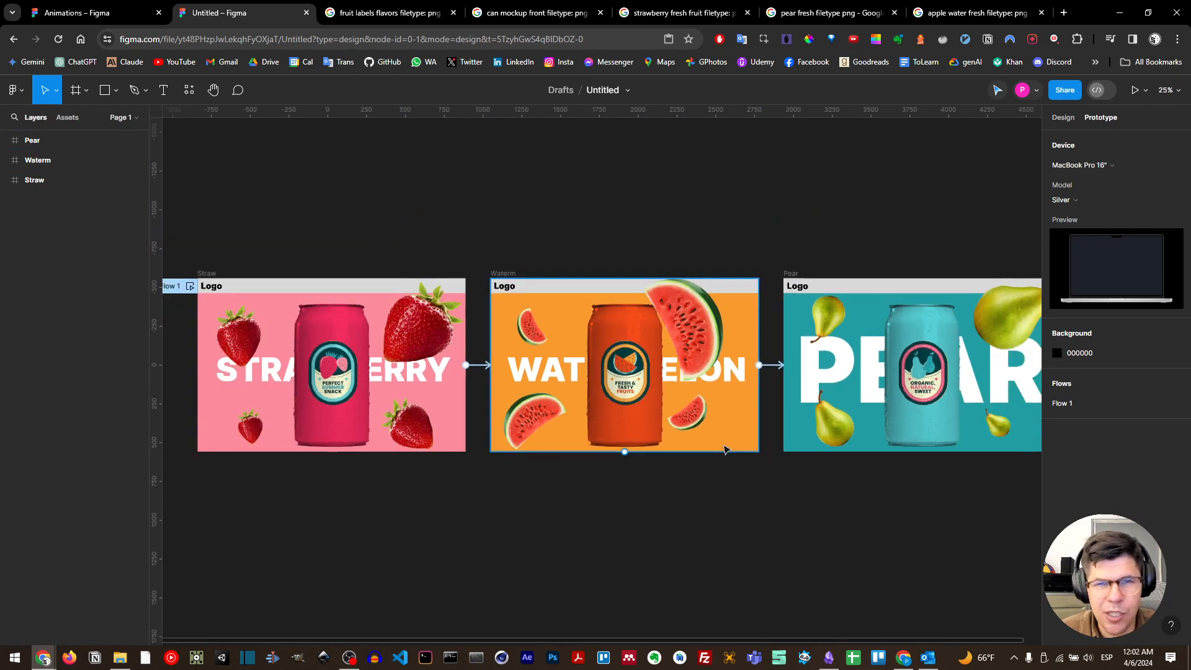
scroll(844, 441, down, 1)
drag(914, 470, 856, 460)
drag(775, 482, 818, 459)
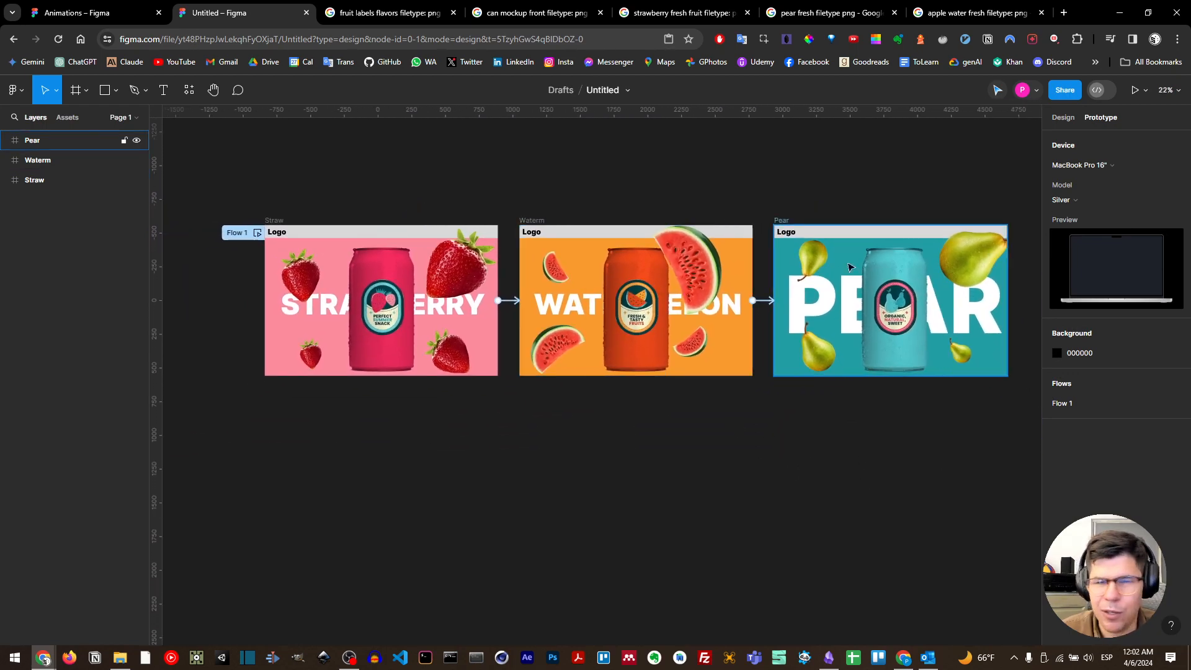
click(1143, 86)
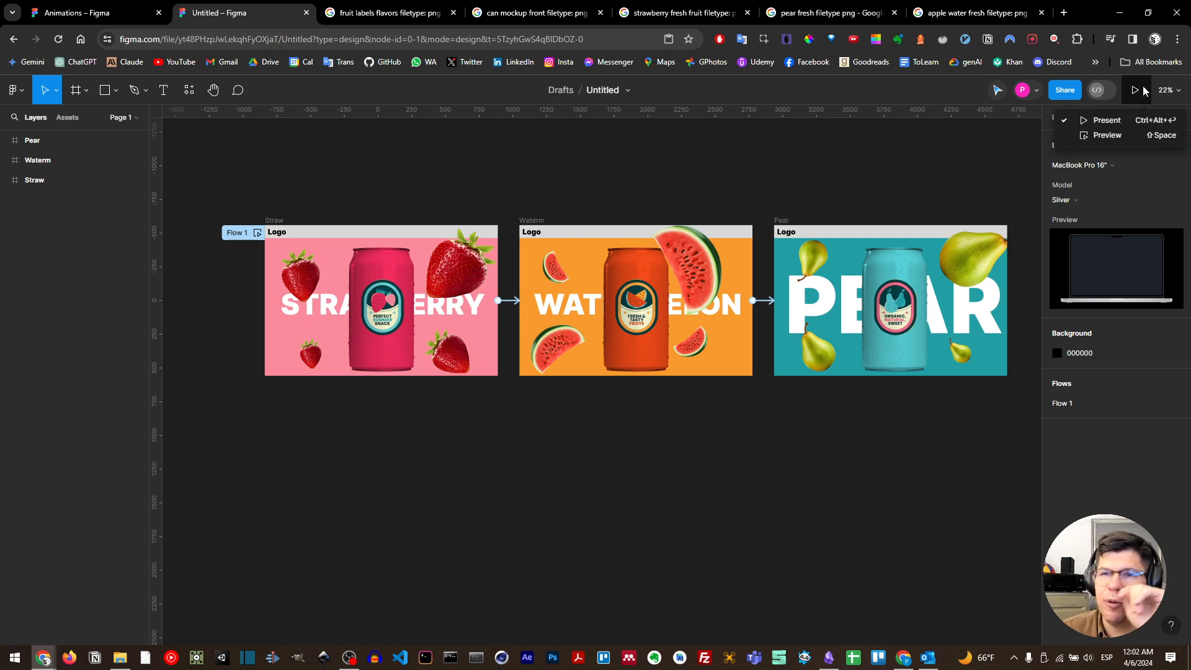
click(1126, 136)
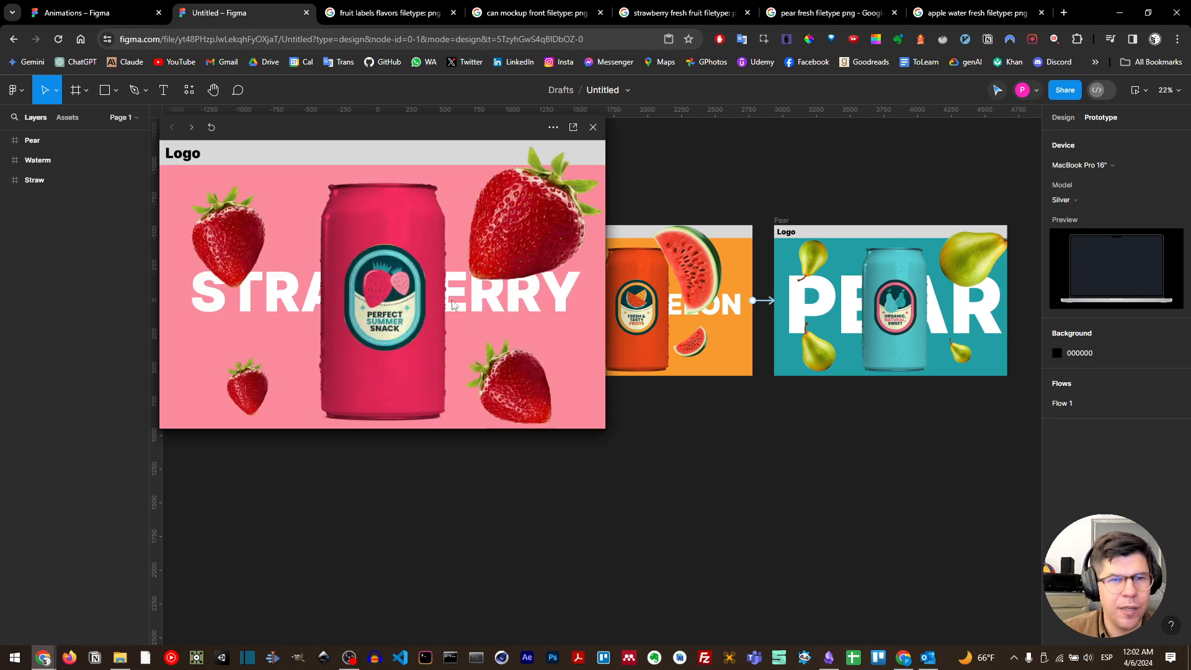
Play the Straw, Waterm and Pear transitions repeatedly forward and back in the inline preview to check the Smart animate motion
click(557, 303)
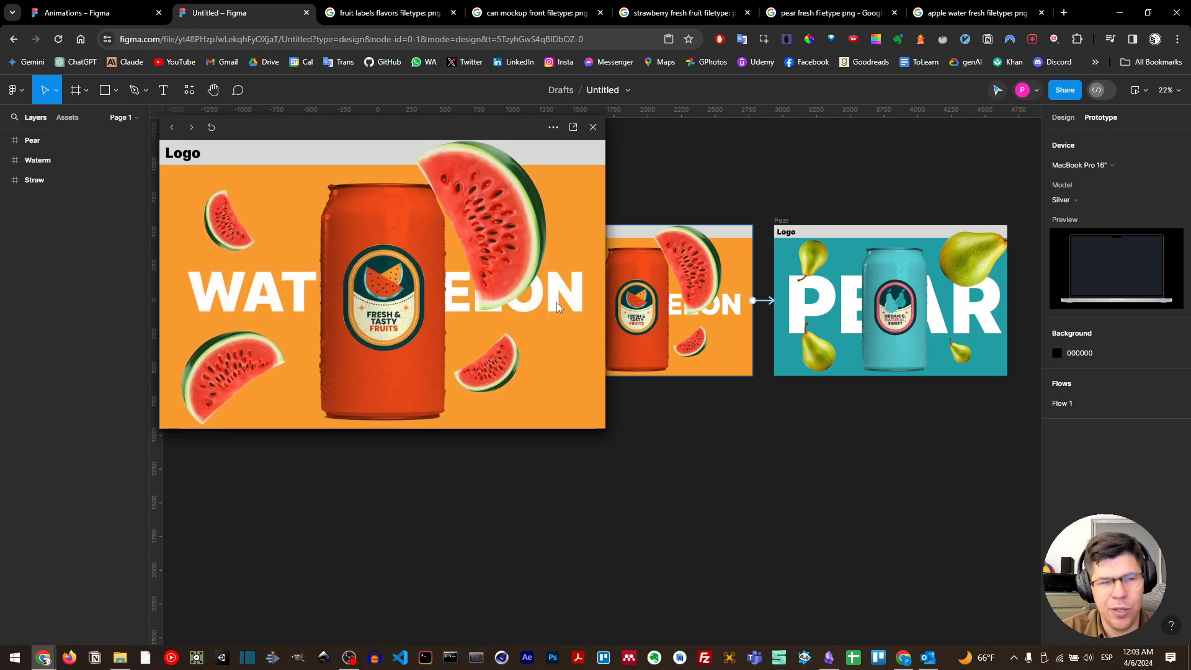
key(Left)
click(556, 303)
click(556, 302)
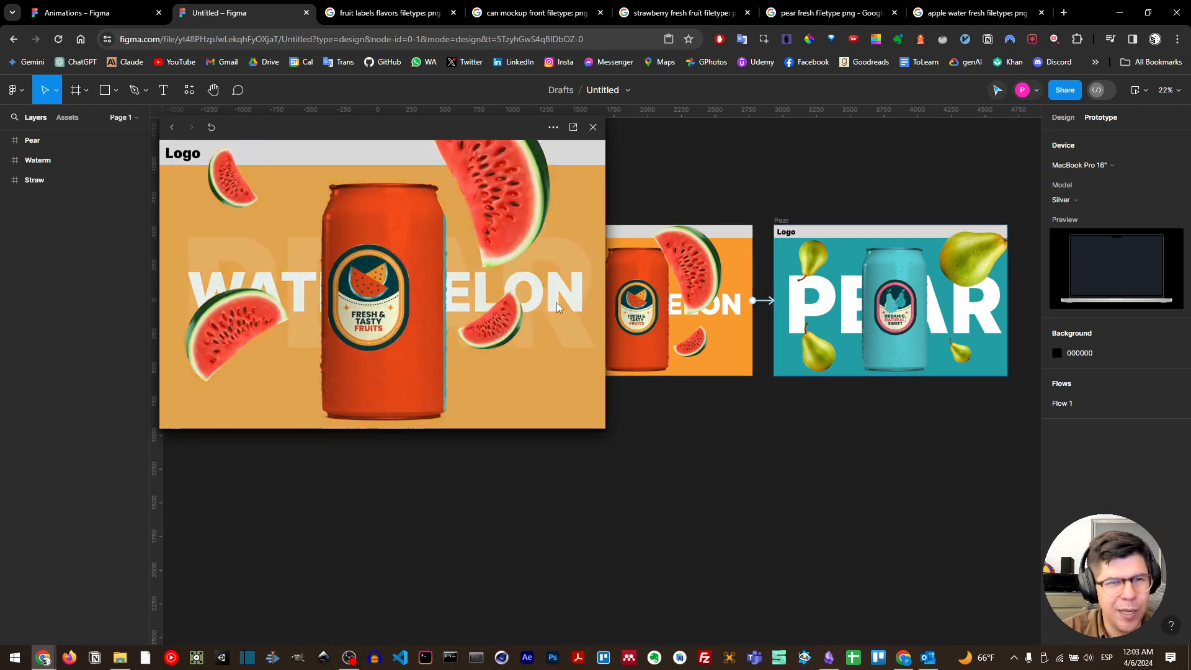
key(Left)
key(Left)
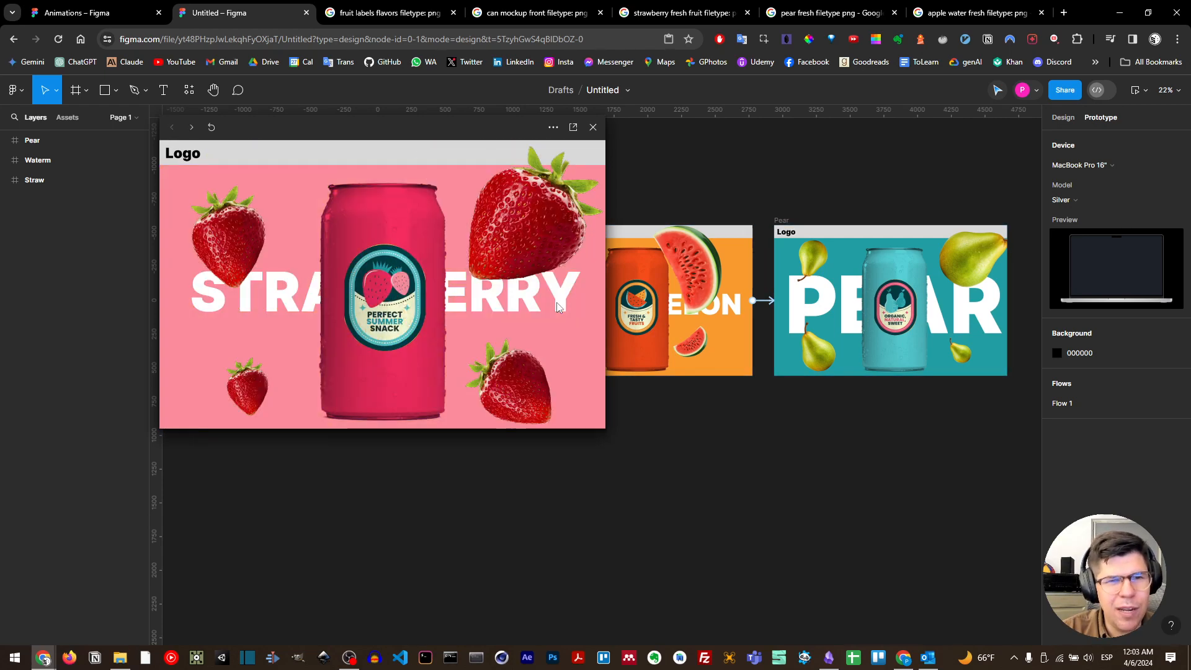
click(557, 302)
click(556, 303)
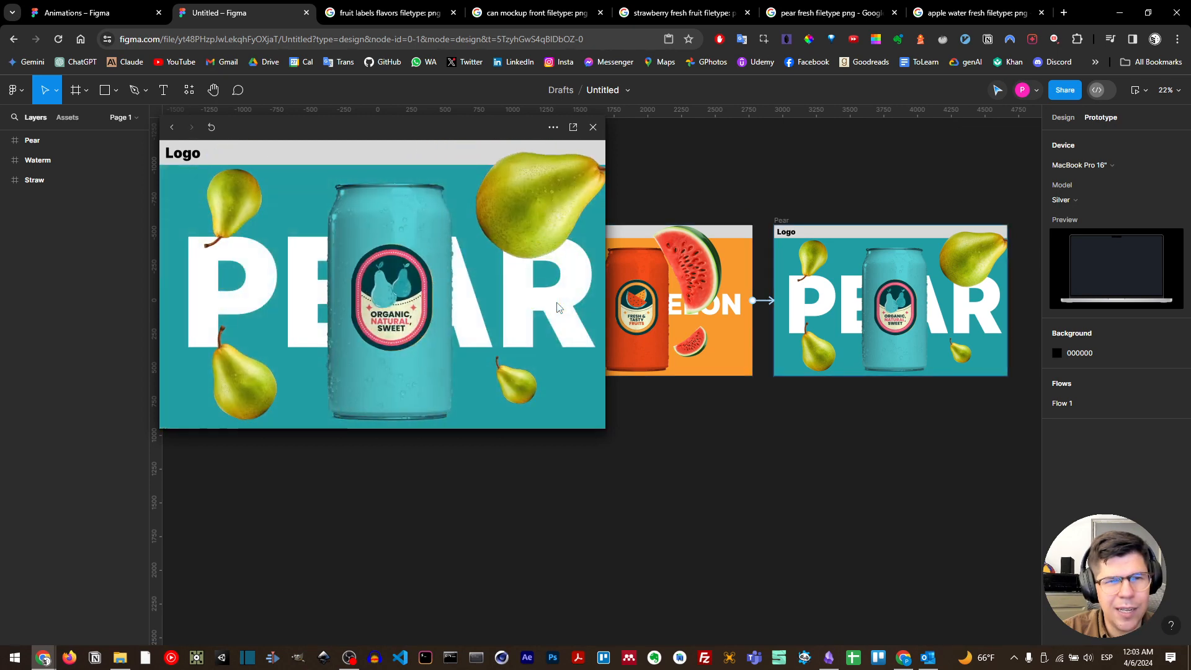
key(Left)
key(Left)
click(556, 302)
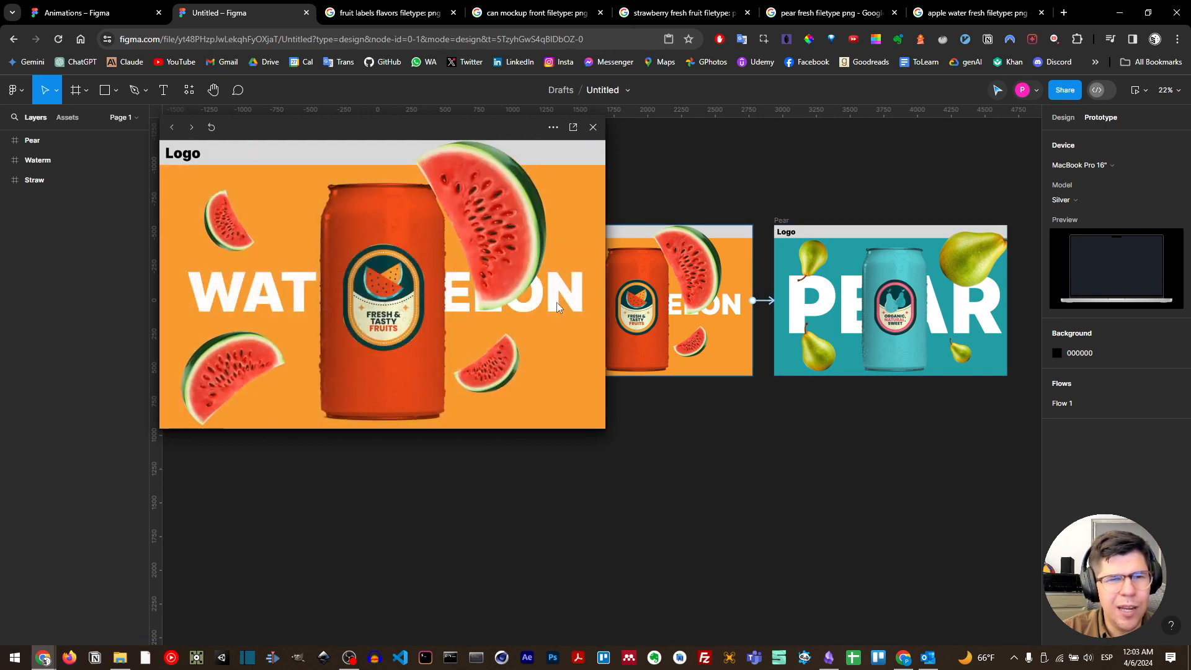
click(556, 303)
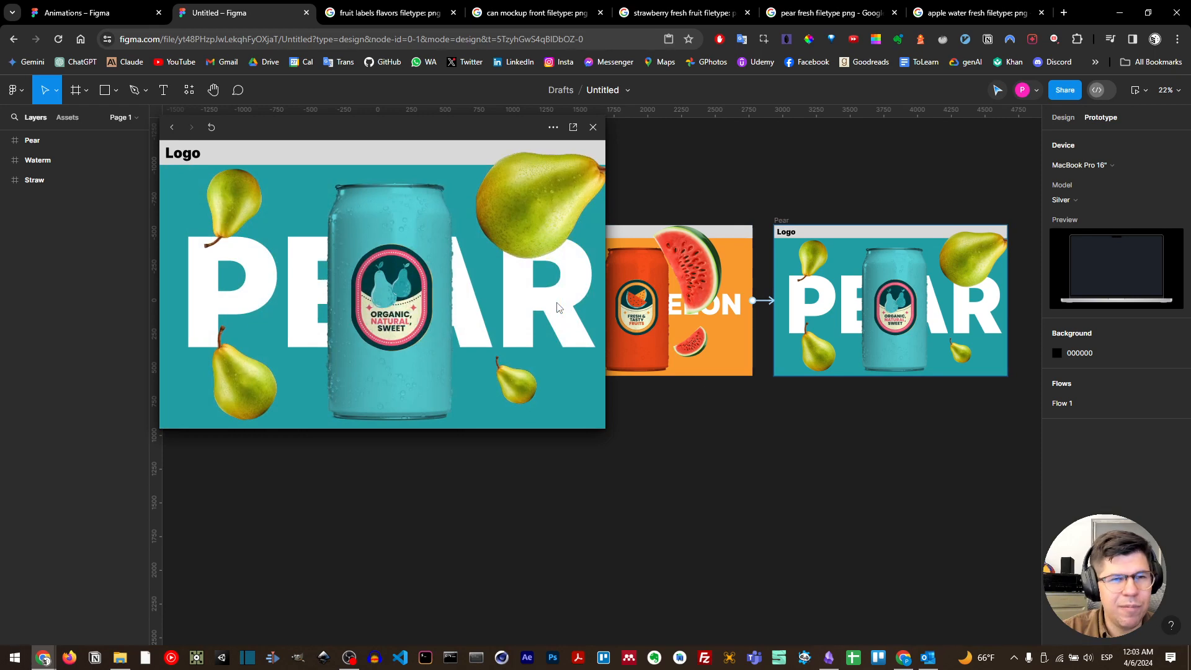
key(Left)
key(Left)
click(556, 303)
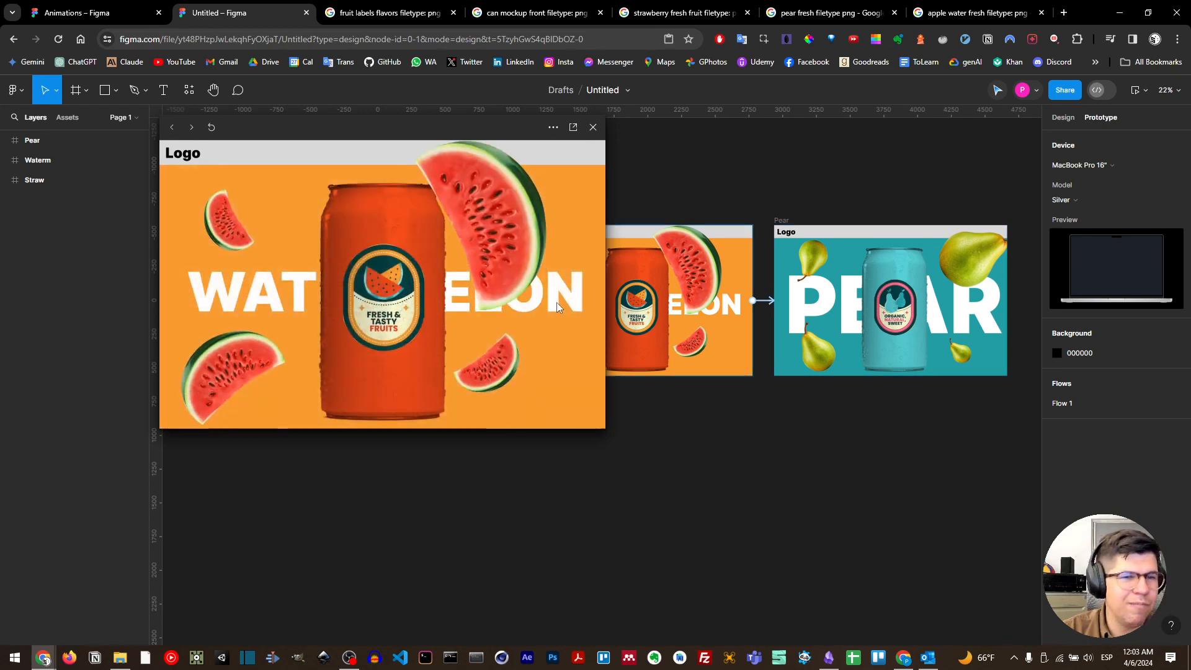
click(556, 302)
key(Left)
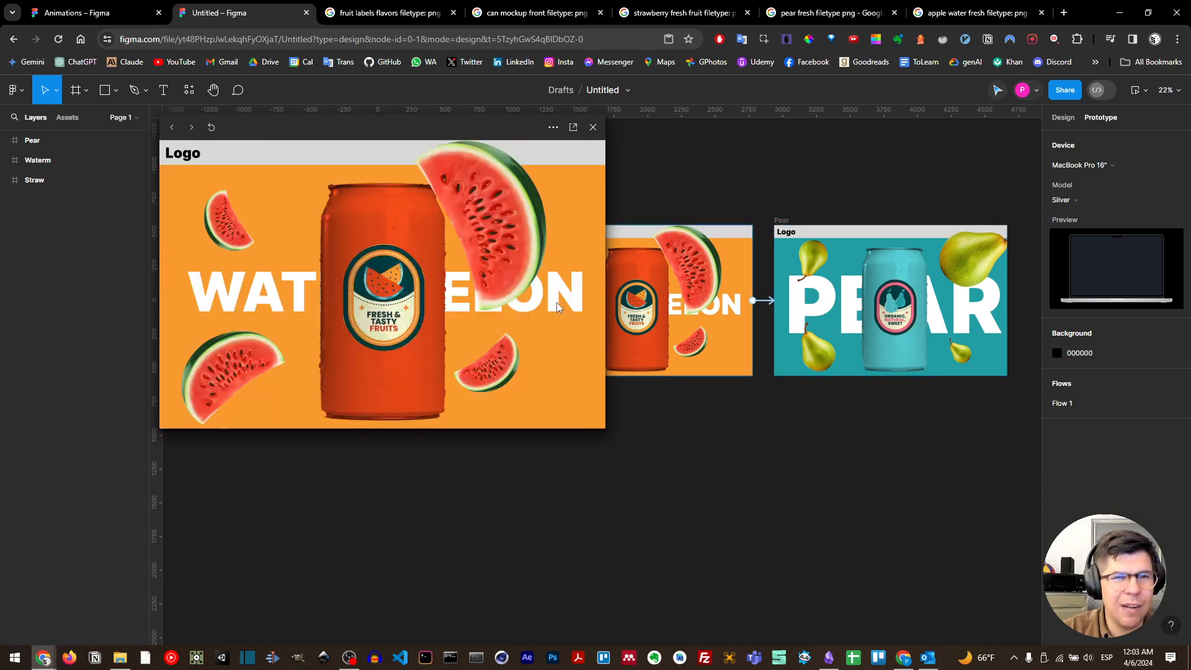
key(Left)
click(556, 303)
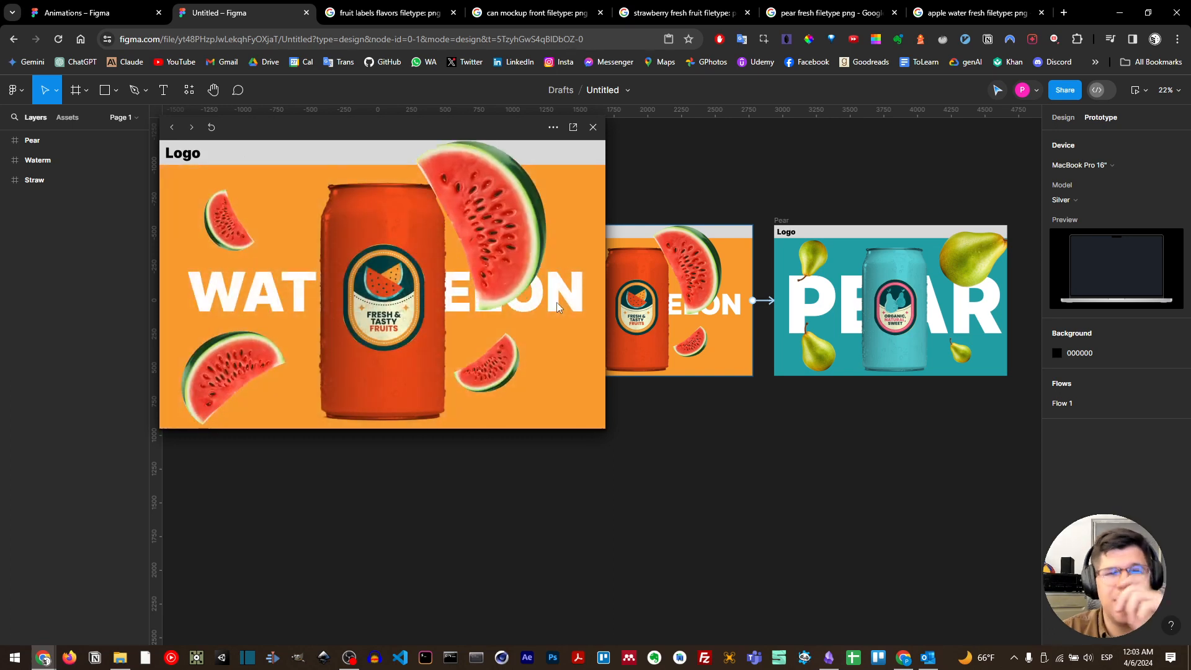
Close the inline preview and open the prototype as a full presentation in a new tab
click(1138, 90)
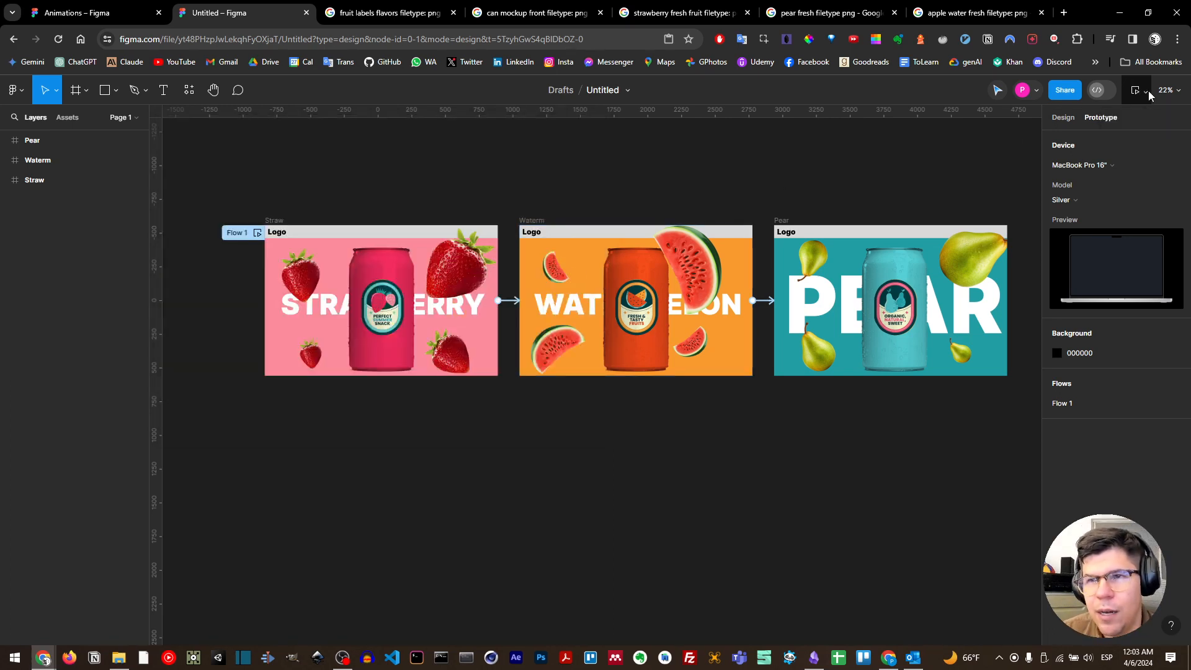
click(1148, 91)
click(1122, 122)
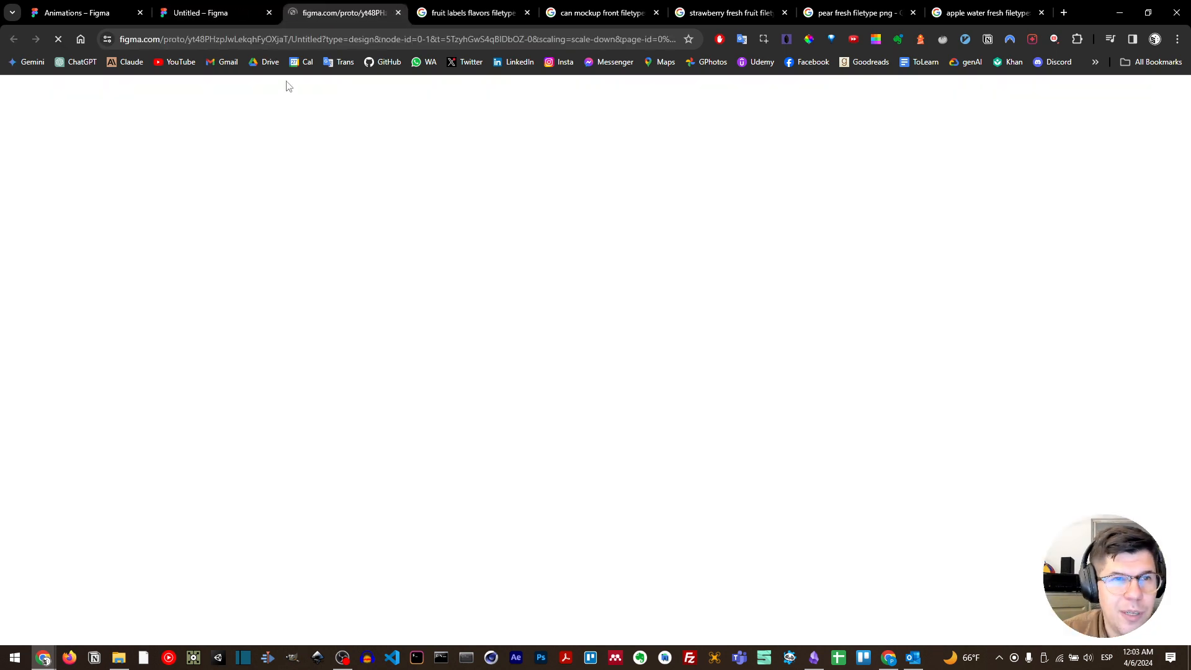